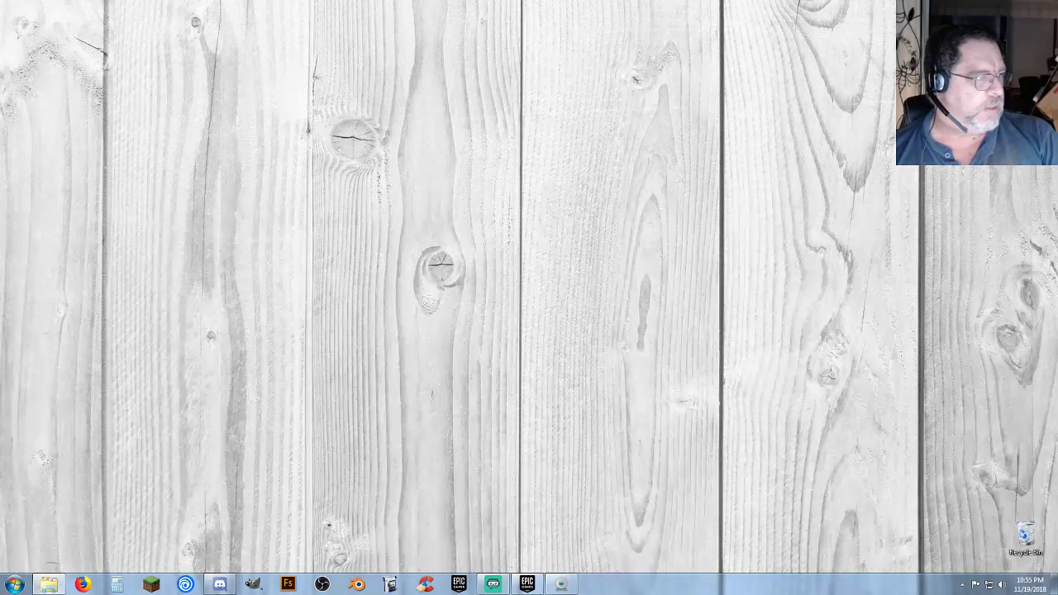
Move all the contents of the WindowsNoEditor folder up into its parent folder, Core Game
drag(2, 124, 493, 88)
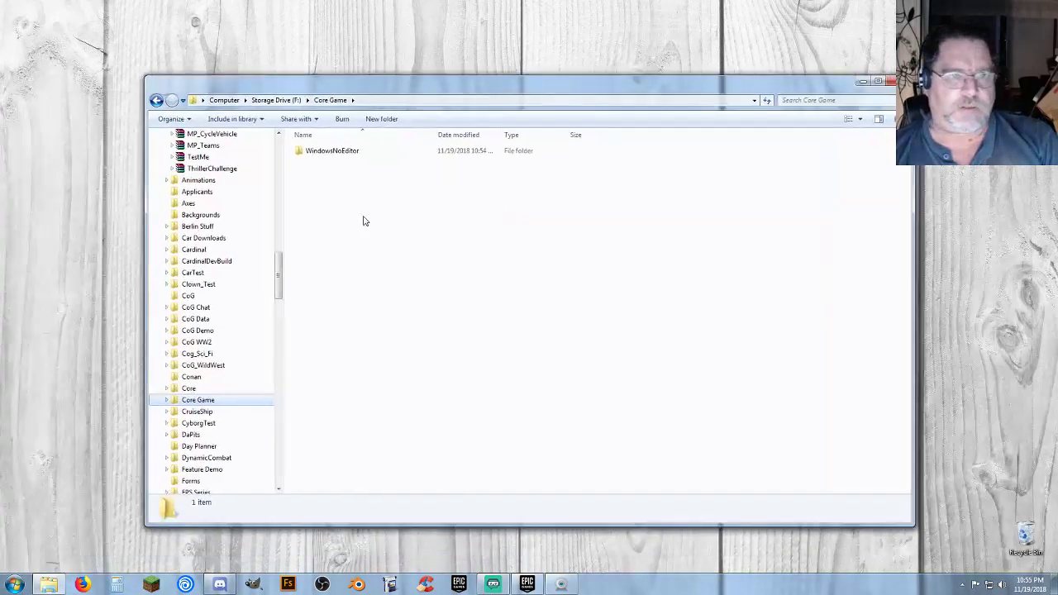
double_click(339, 160)
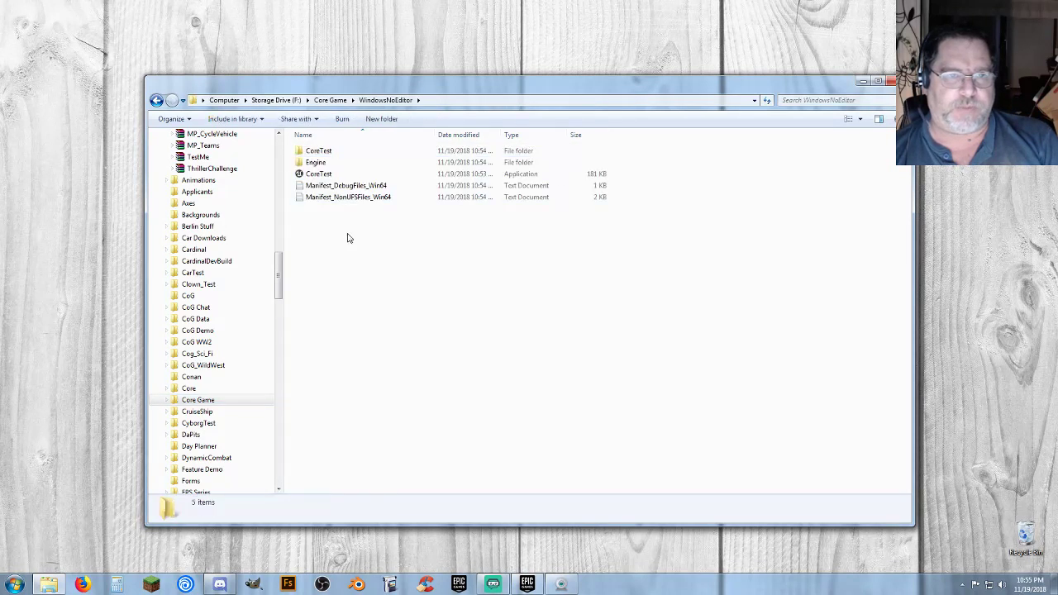
click(166, 400)
drag(403, 239, 330, 150)
right_drag(325, 151, 236, 457)
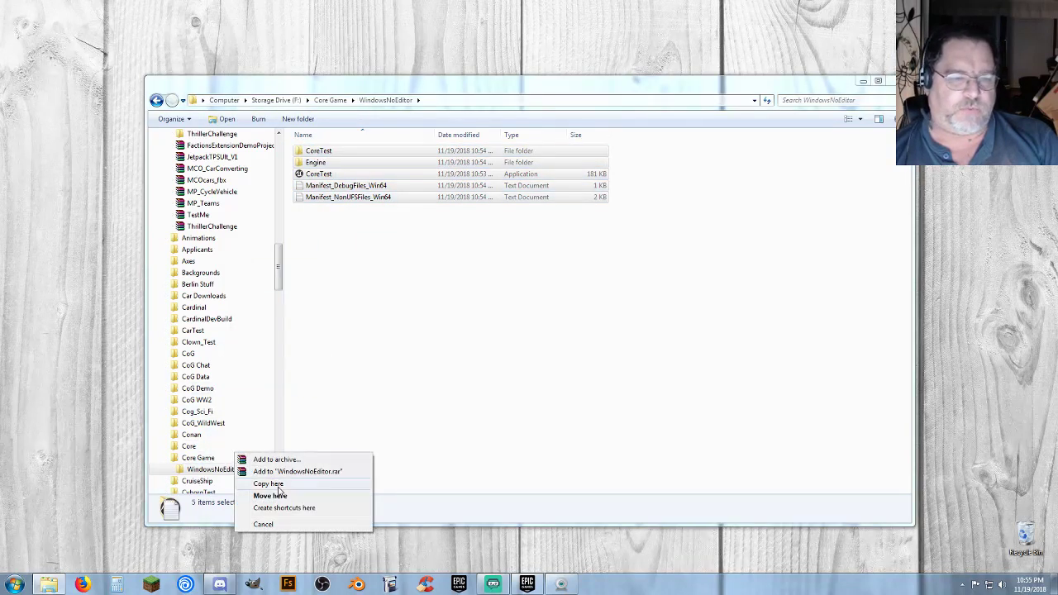
click(270, 495)
Delete the emptied WindowsNoEditor folder from the Core Game folder
click(200, 457)
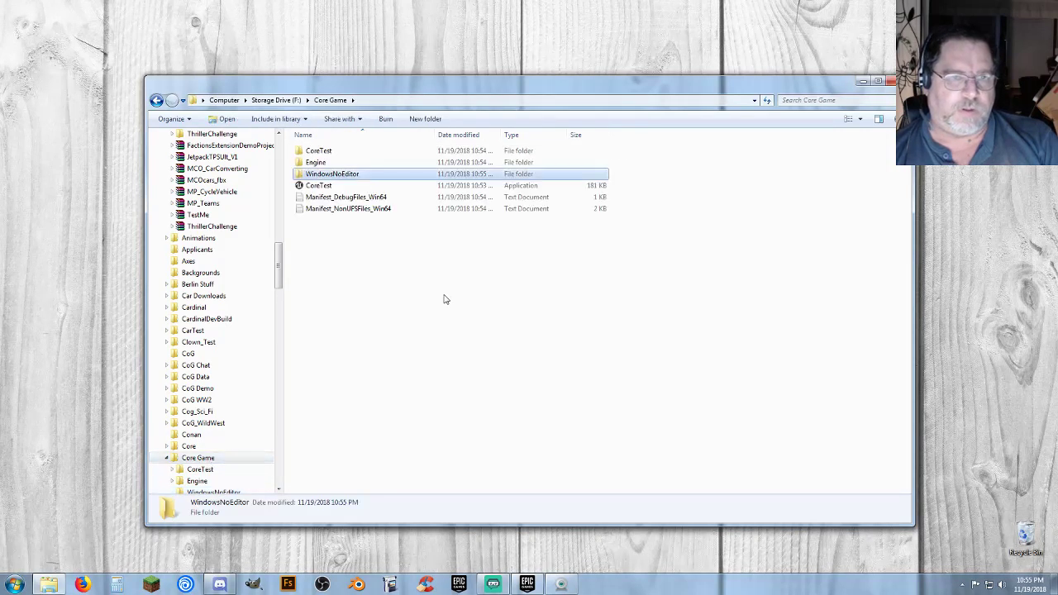
click(366, 175)
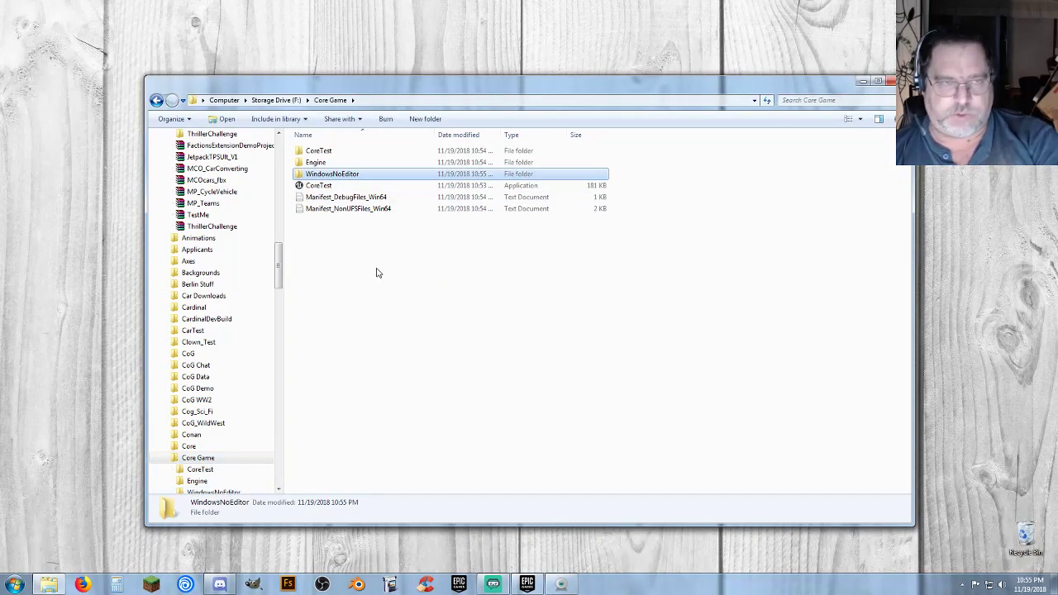
key(Delete)
click(572, 336)
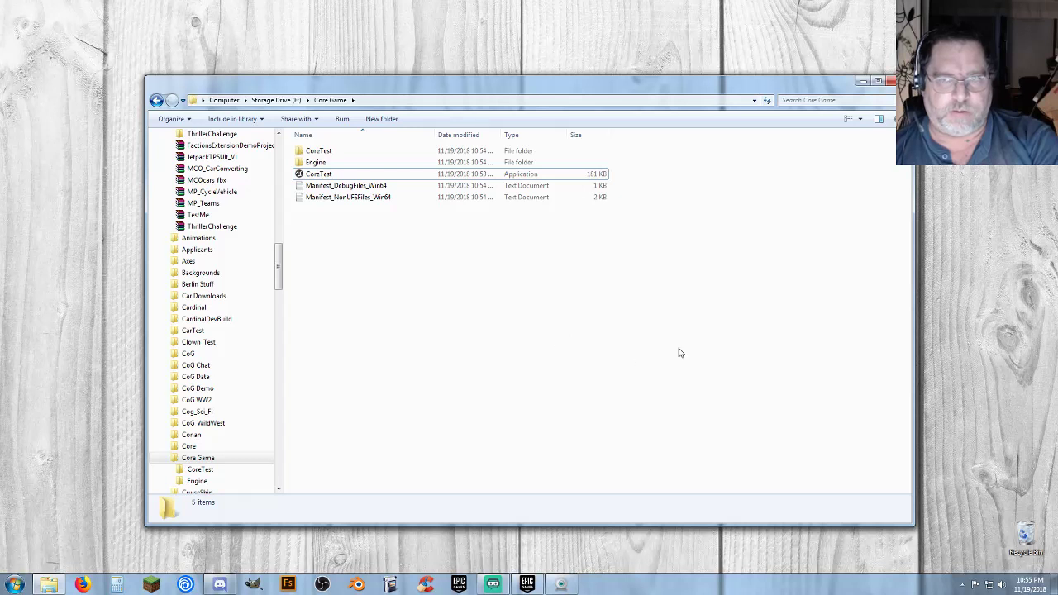
Empty the Recycle Bin, permanently deleting its items
right_click(1025, 533)
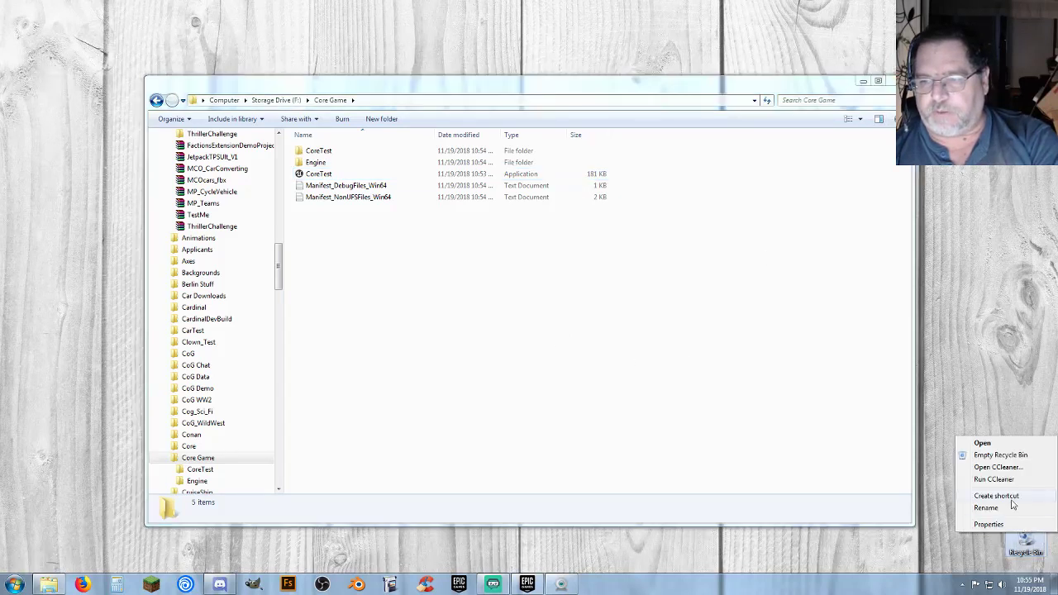
click(1000, 457)
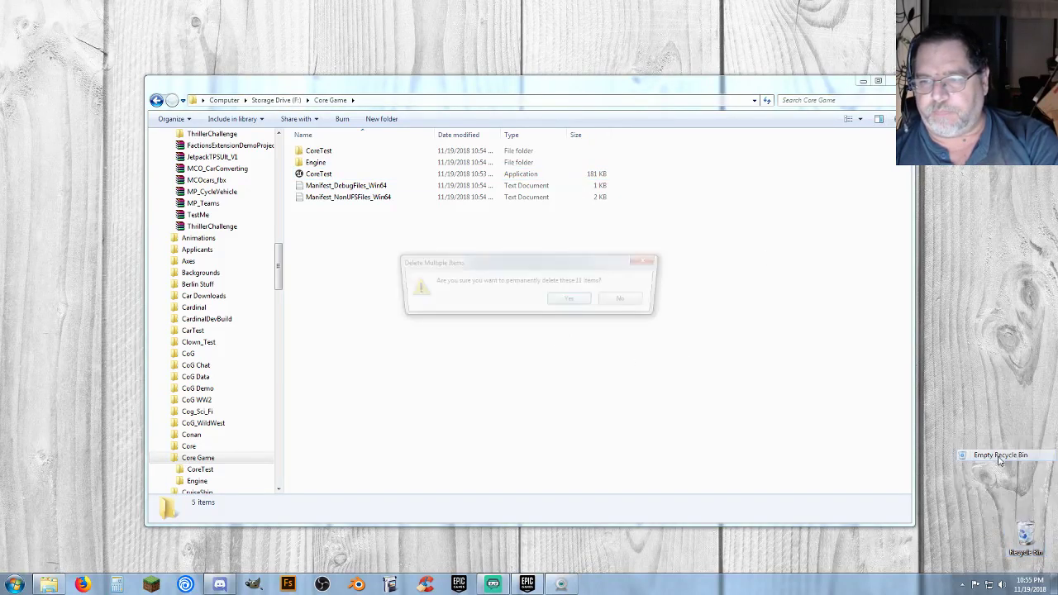
click(569, 300)
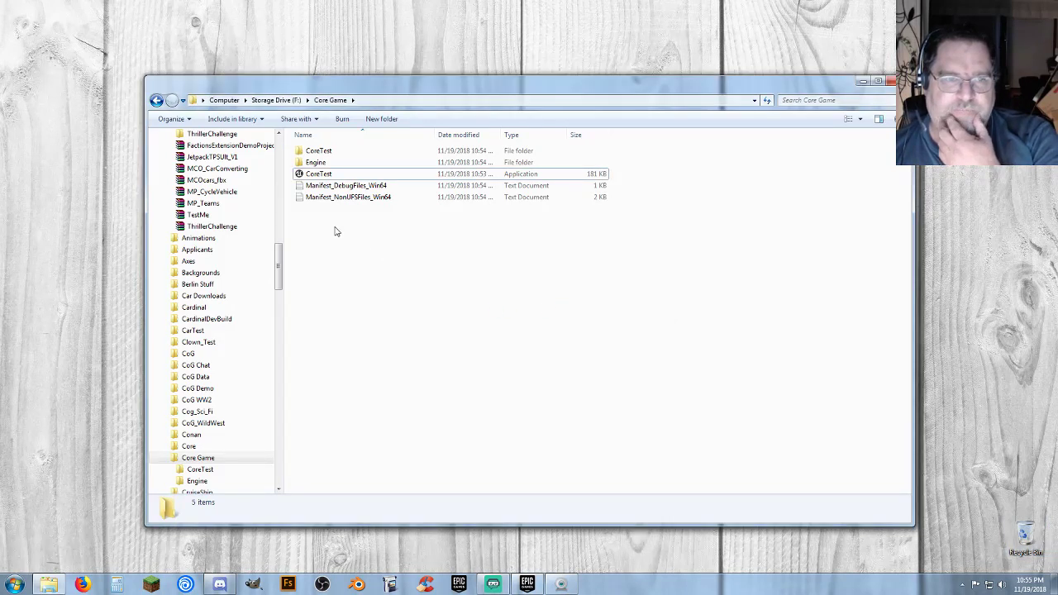
Launch the CoreTest application and allow it through Windows Firewall on private networks
double_click(329, 174)
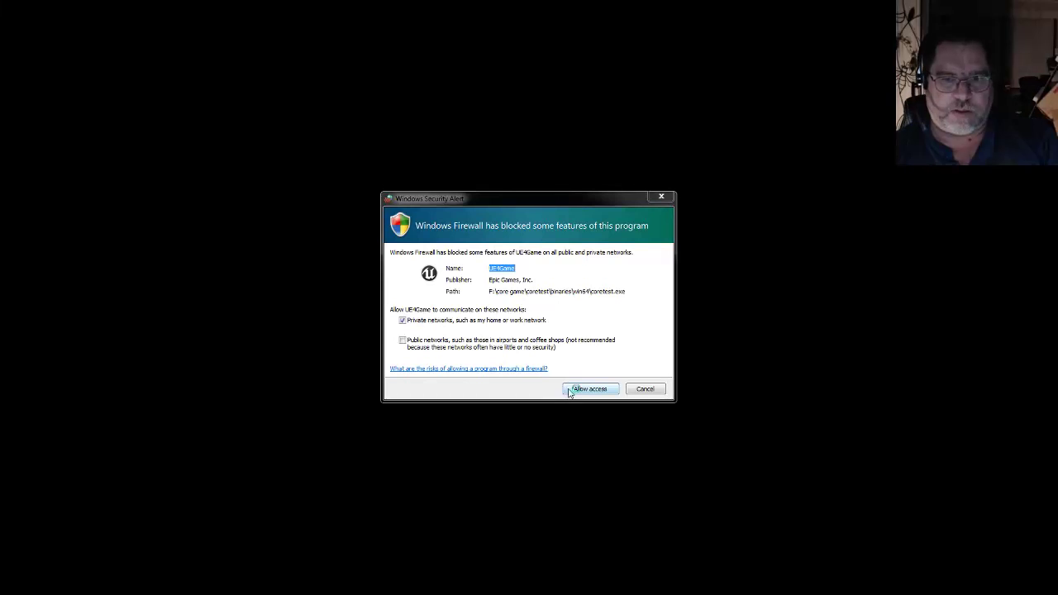
click(606, 388)
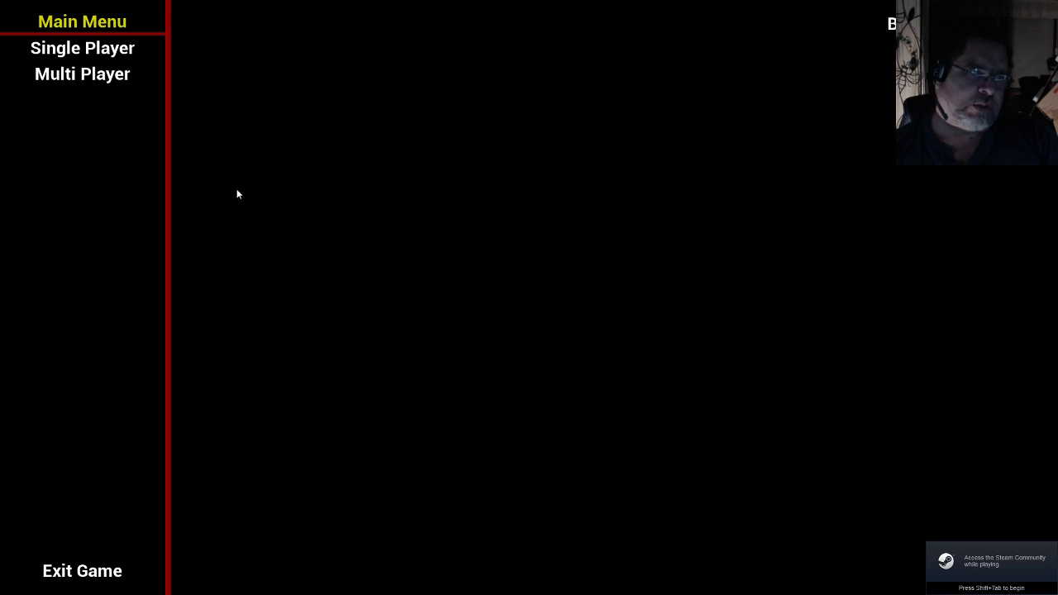
Host a multiplayer game by creating a server named "dsfg"
click(72, 83)
click(83, 100)
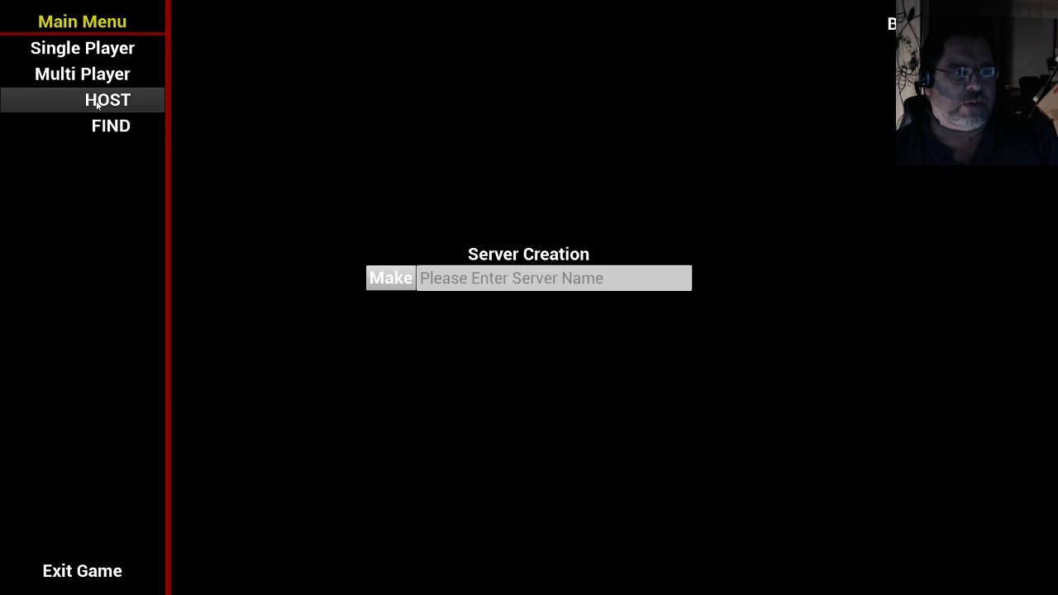
text(dsfg)
click(390, 278)
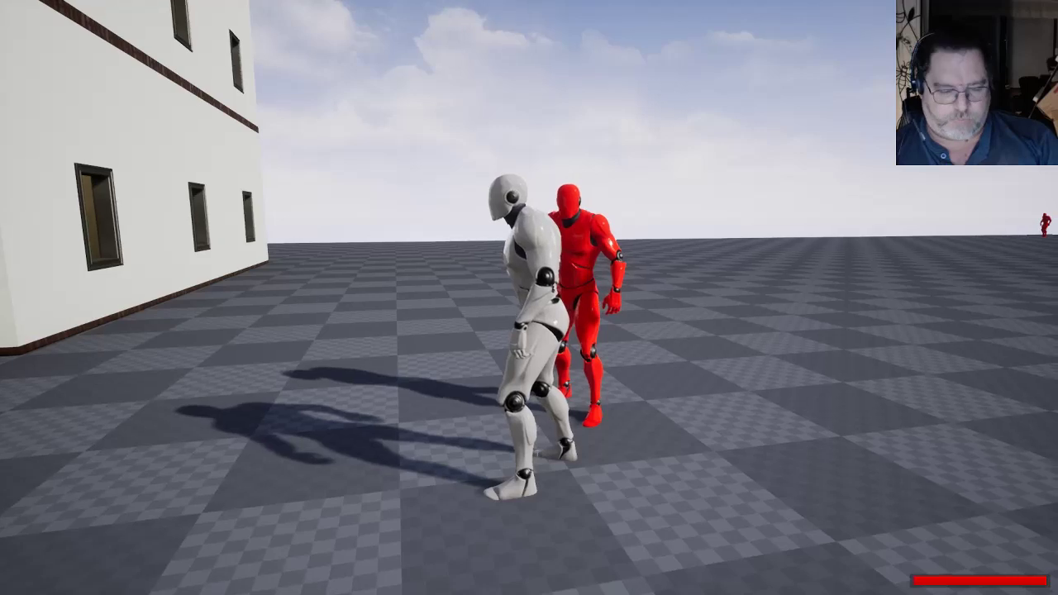
key(d)
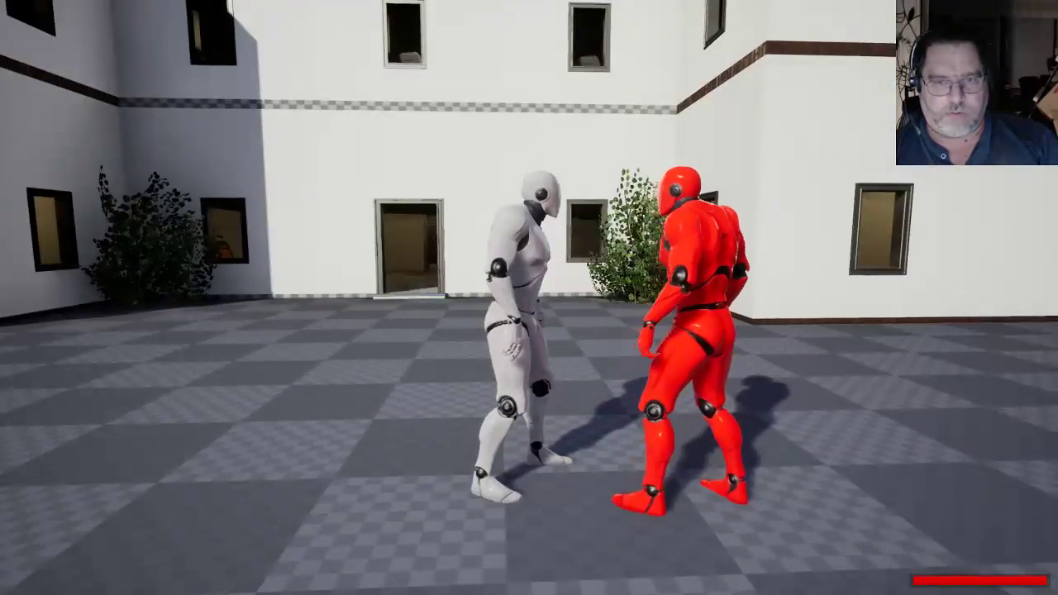
key(w)
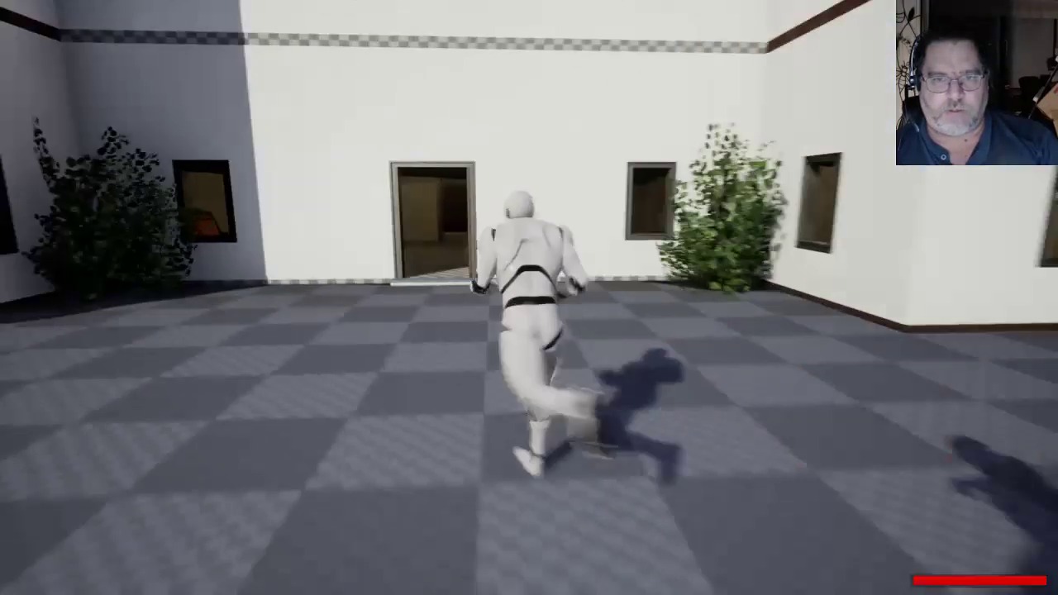
key(d)
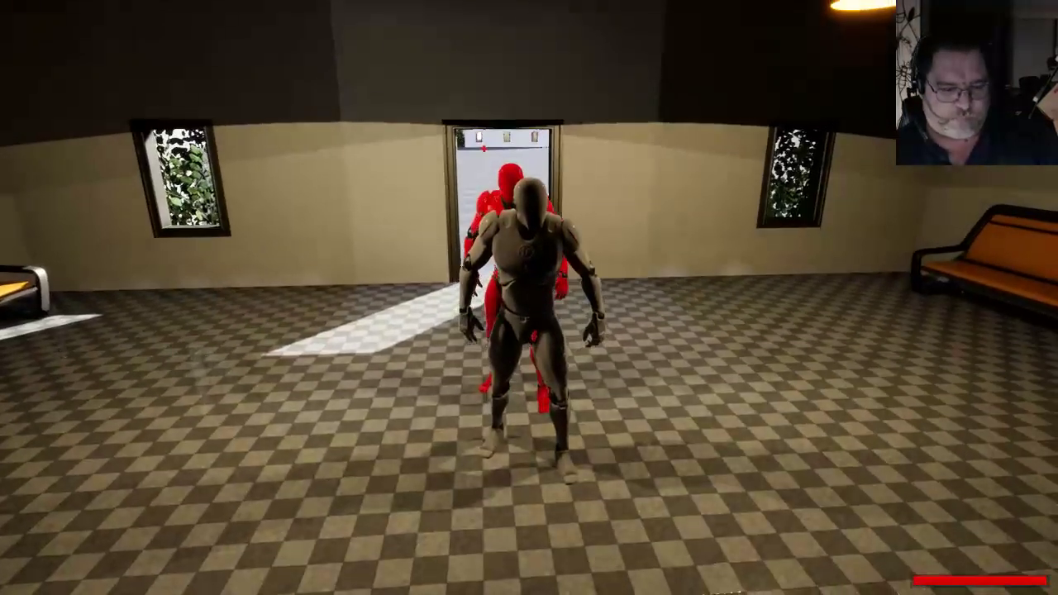
key(v)
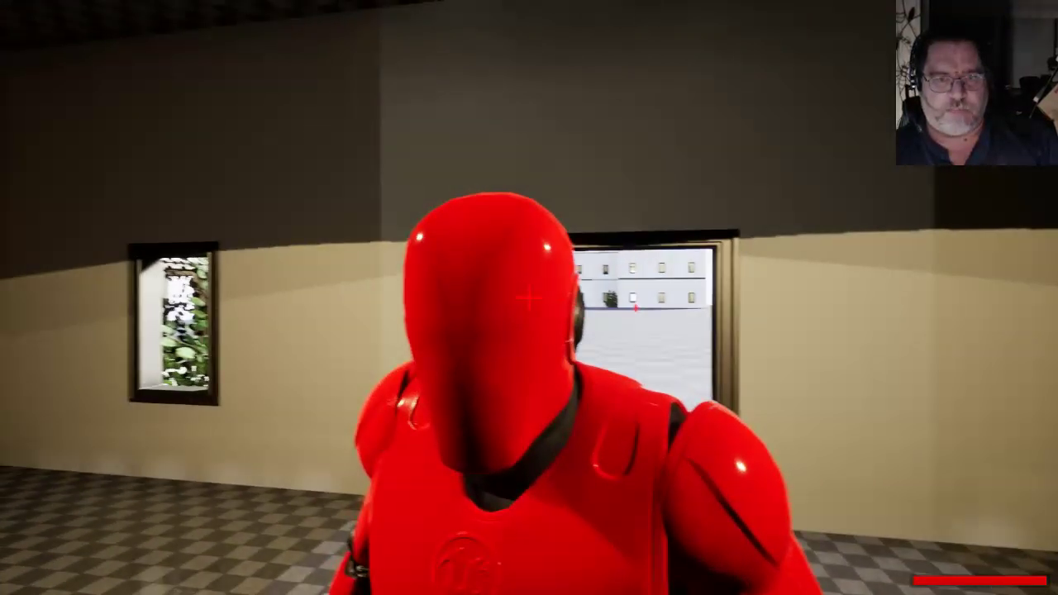
click(529, 298)
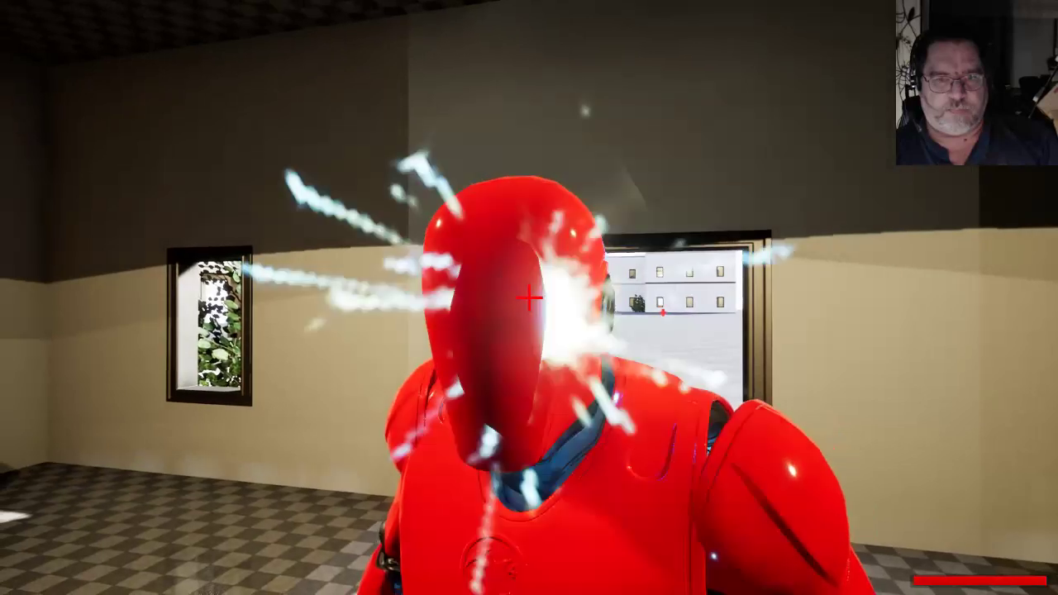
click(529, 298)
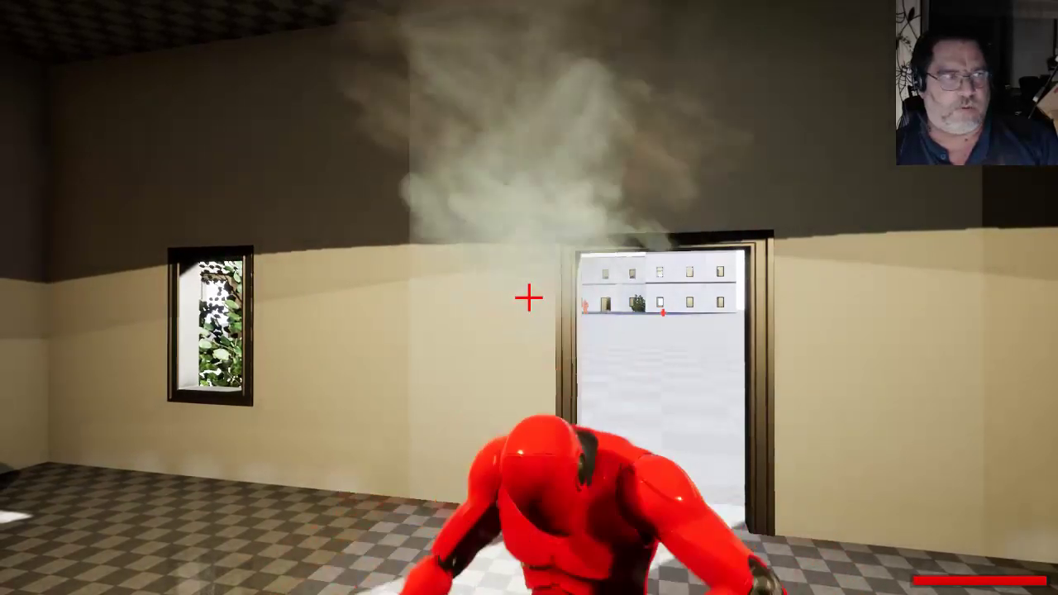
key(v)
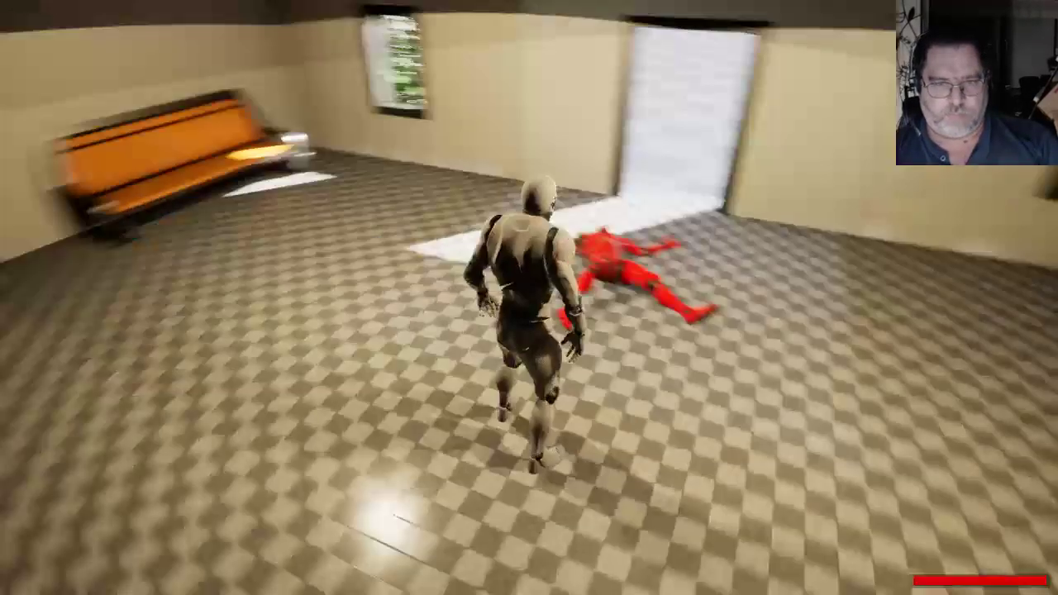
key(w)
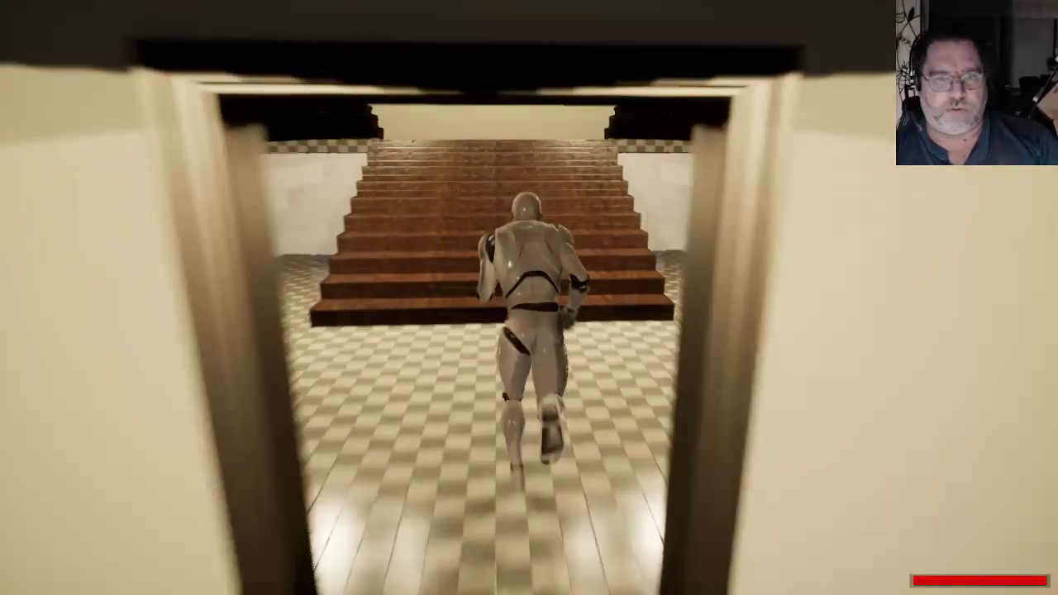
key(w)
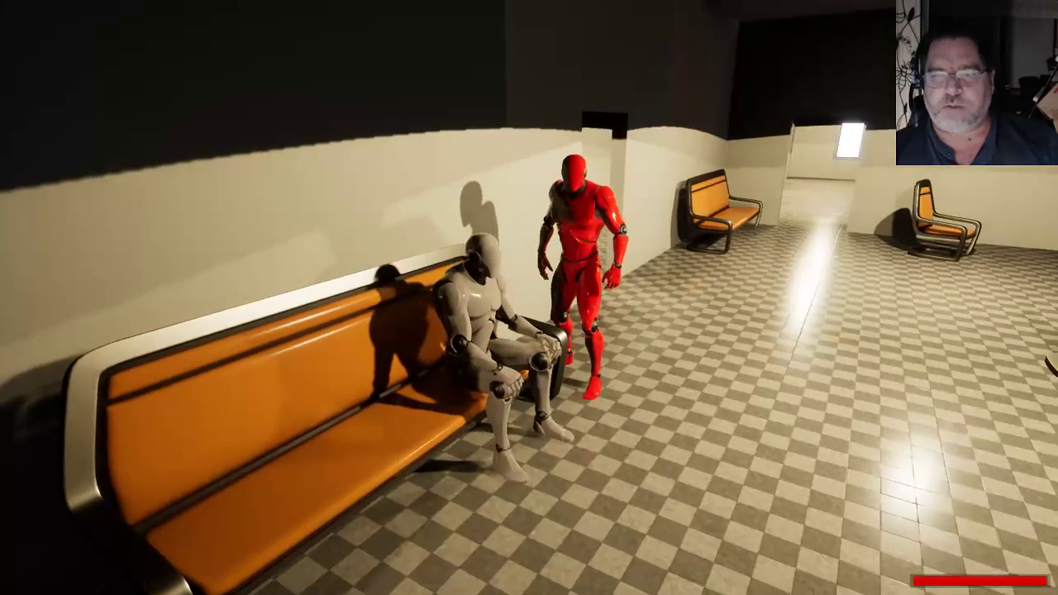
key(e)
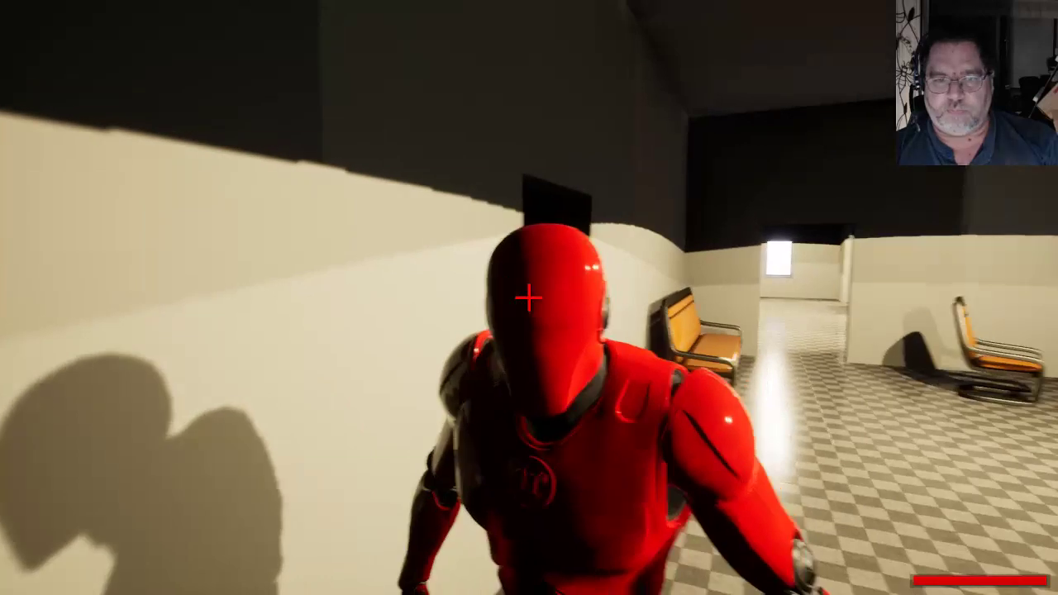
click(529, 297)
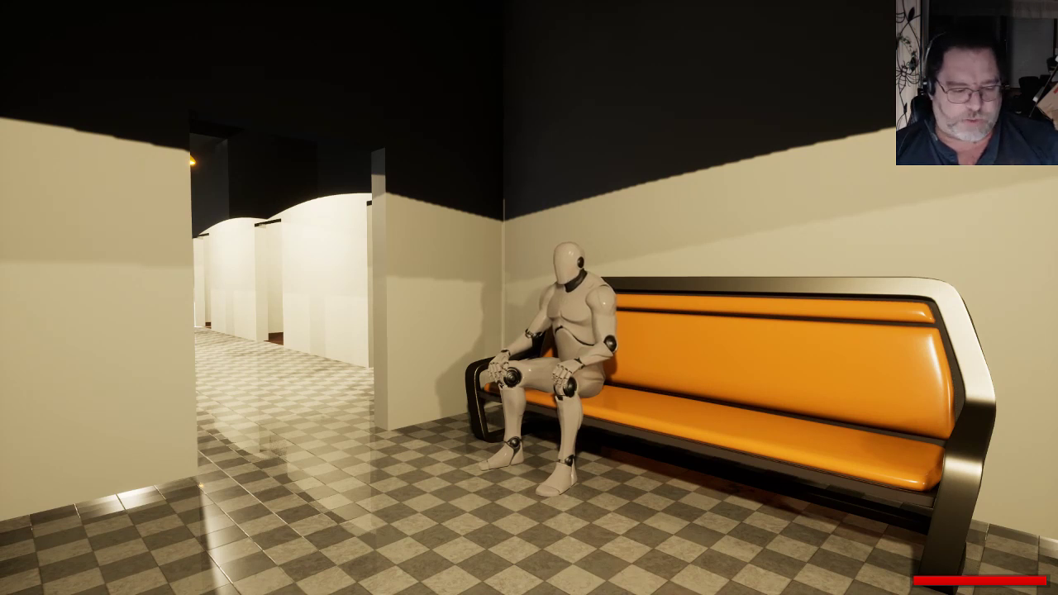
key(e)
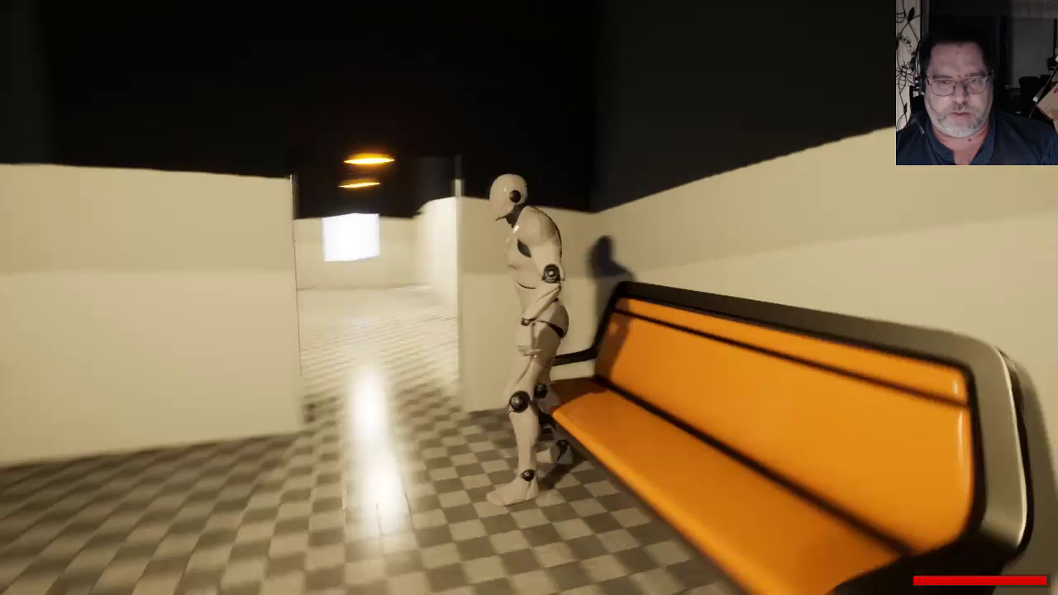
key(w)
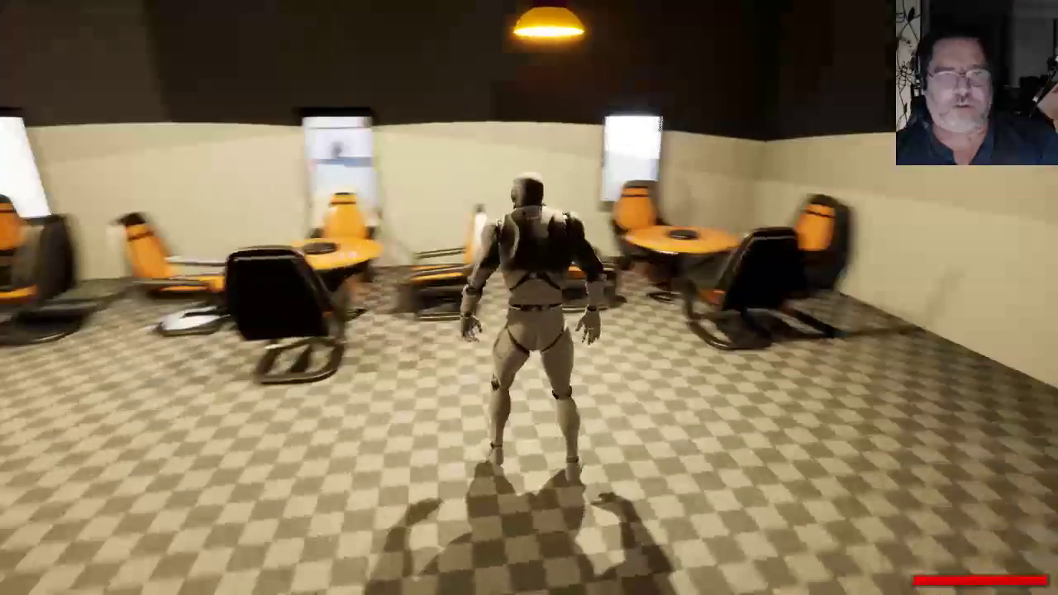
key(w)
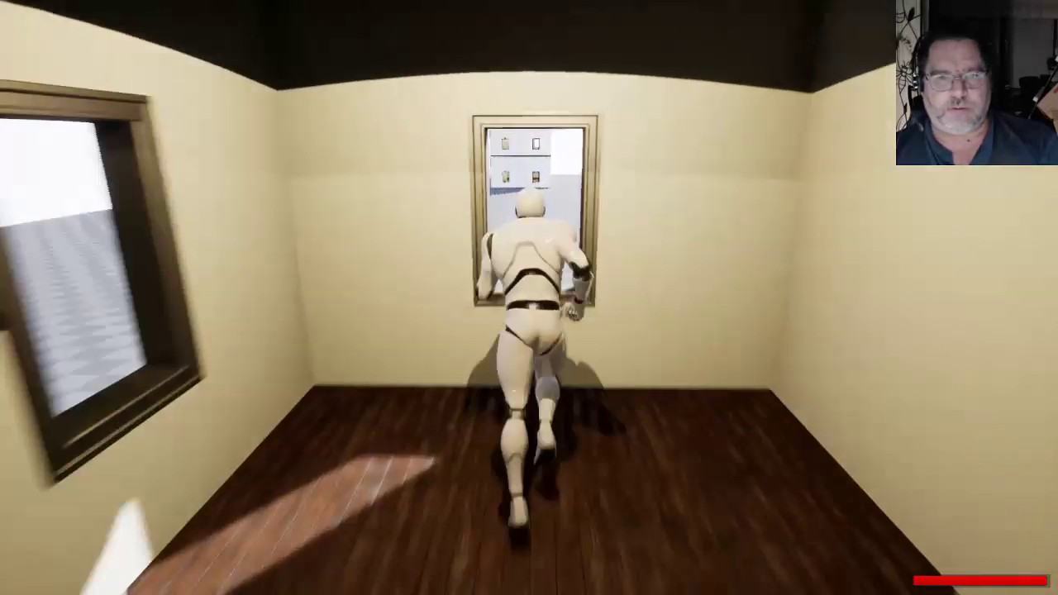
key(v)
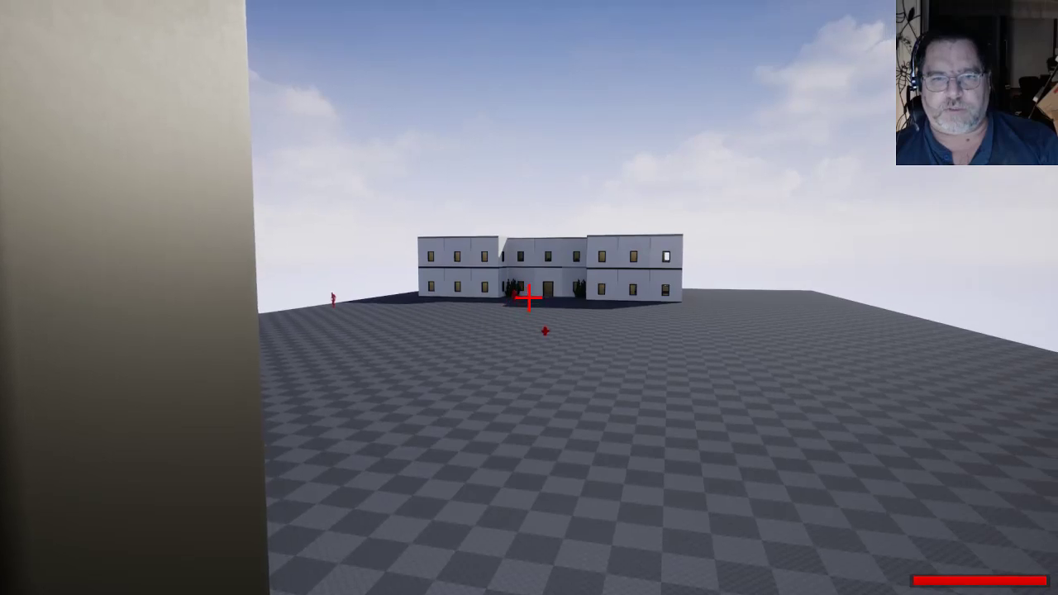
right_click(529, 298)
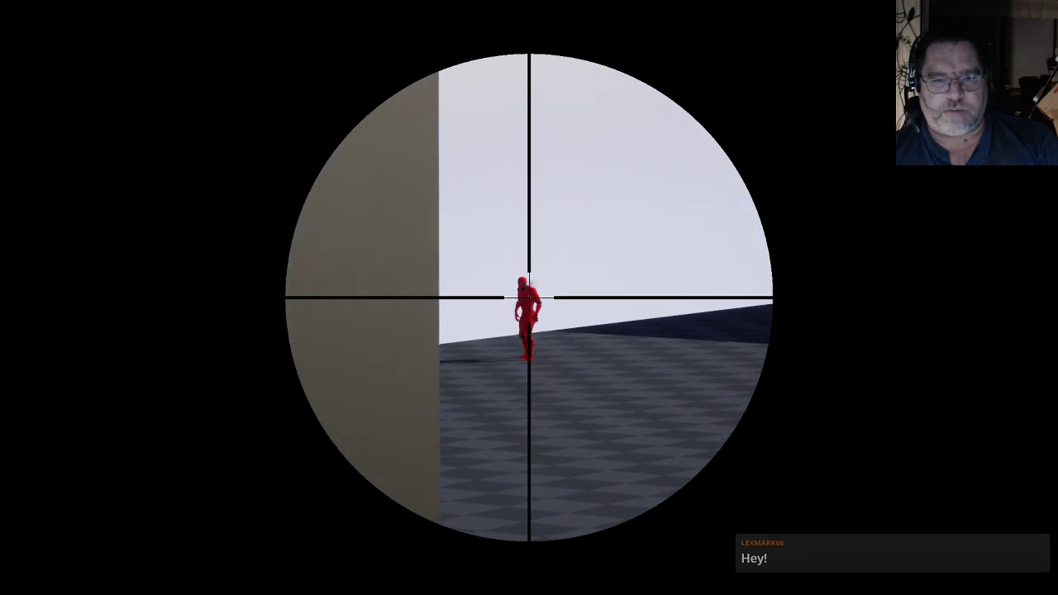
right_click(529, 297)
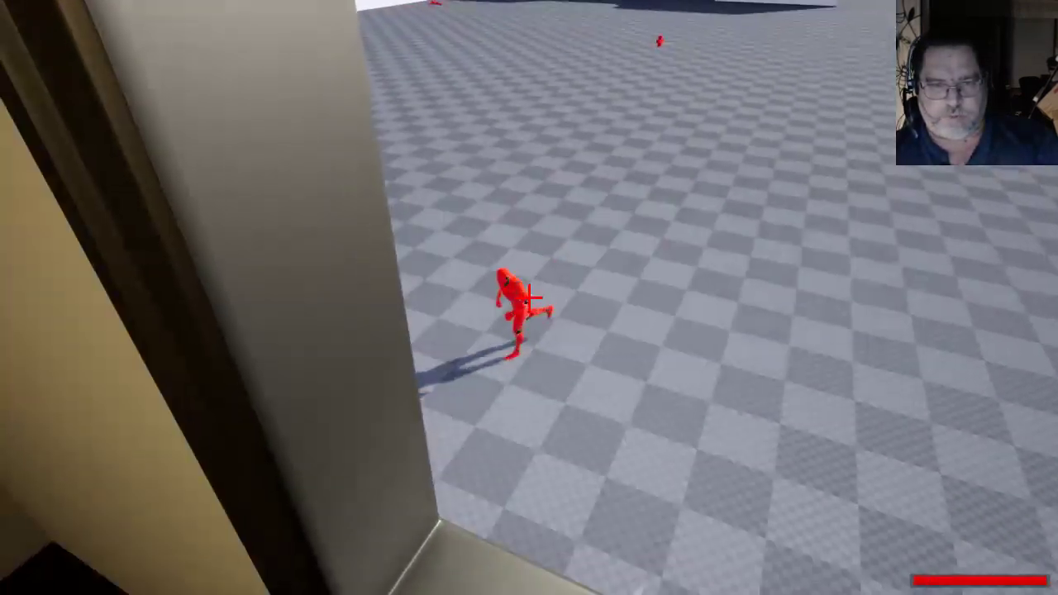
click(529, 297)
key(s)
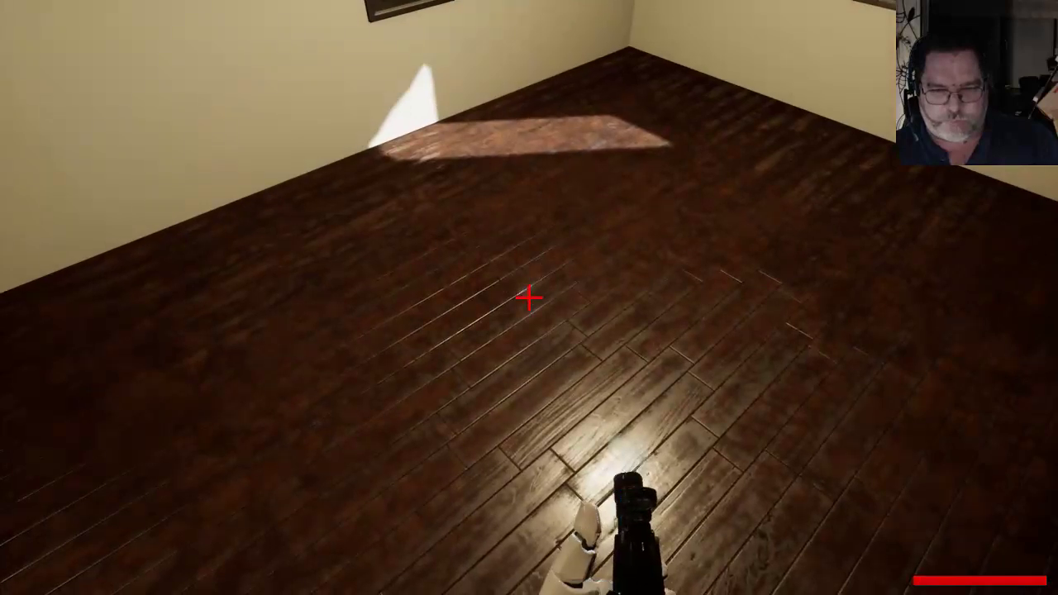
click(529, 297)
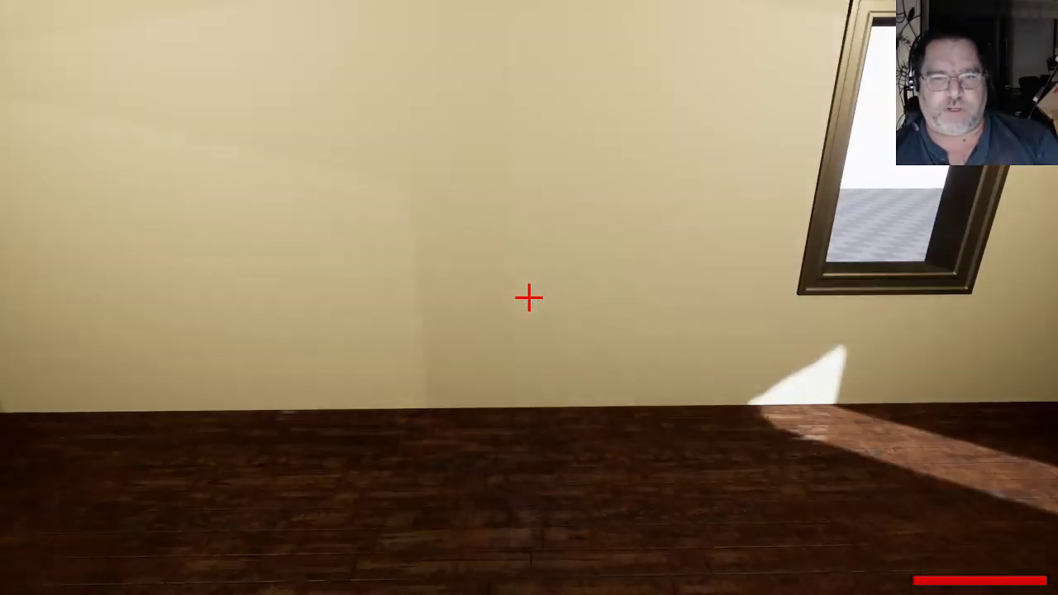
click(529, 297)
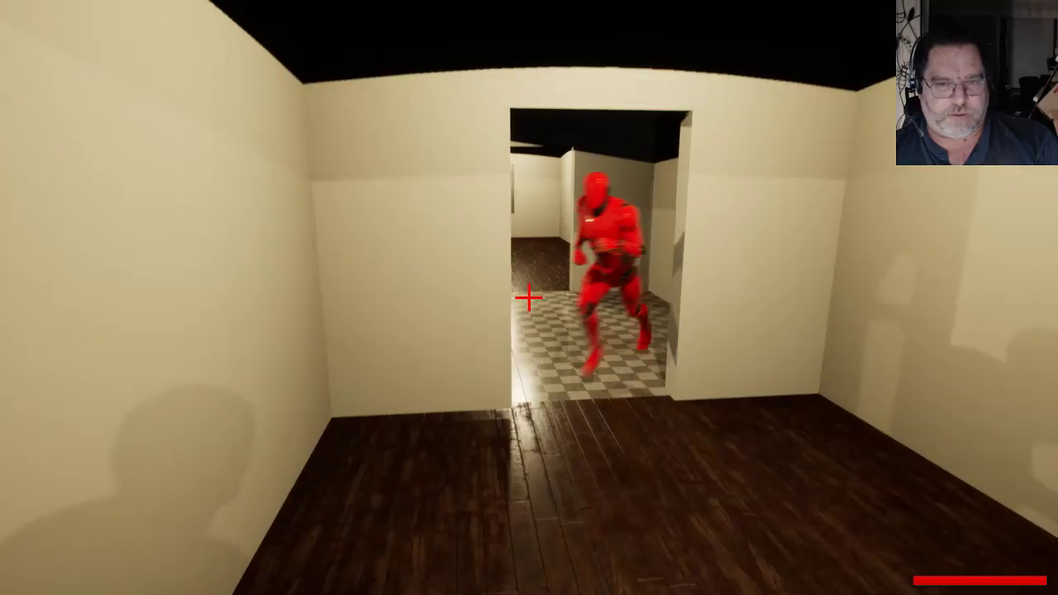
click(529, 298)
click(529, 298)
key(s)
click(529, 298)
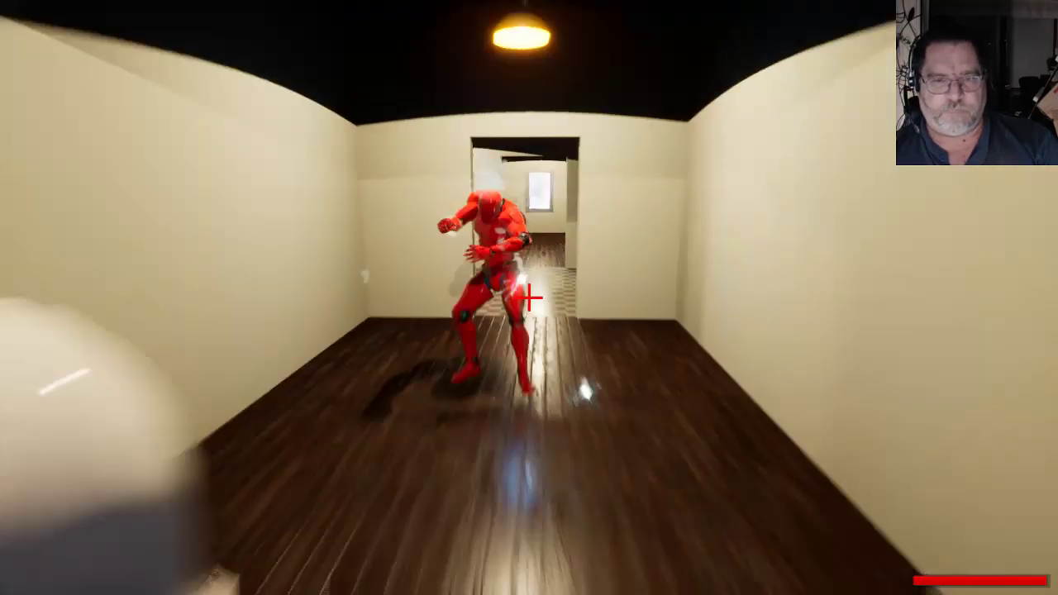
click(529, 298)
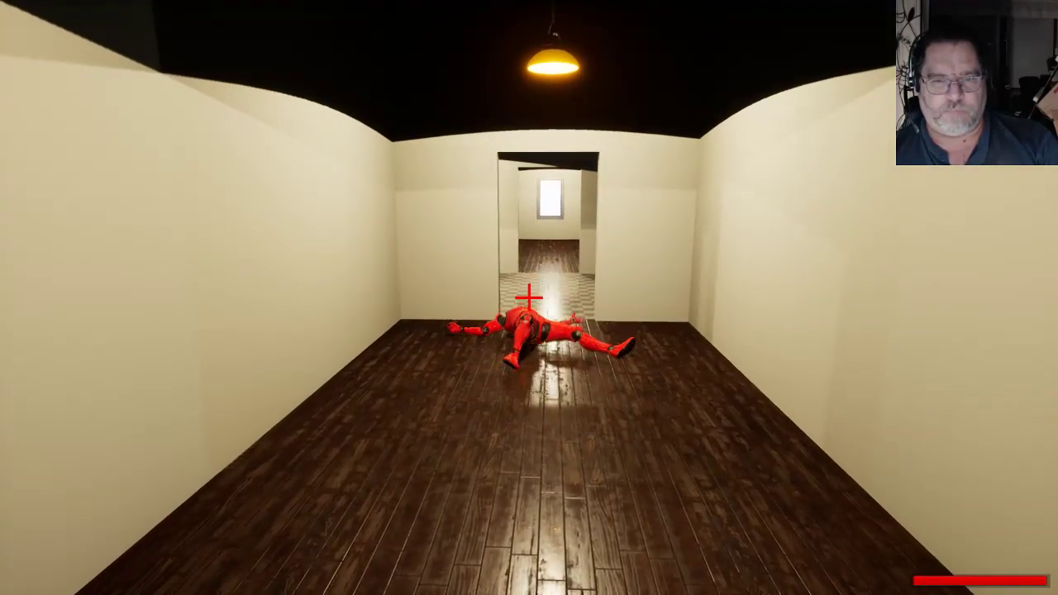
key(w)
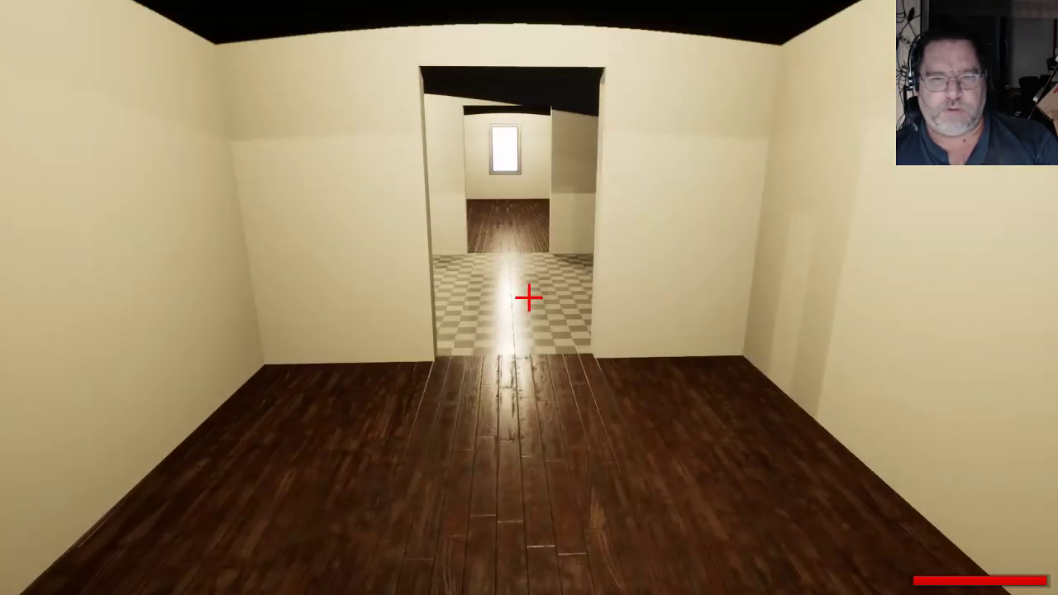
key(w)
key(w)
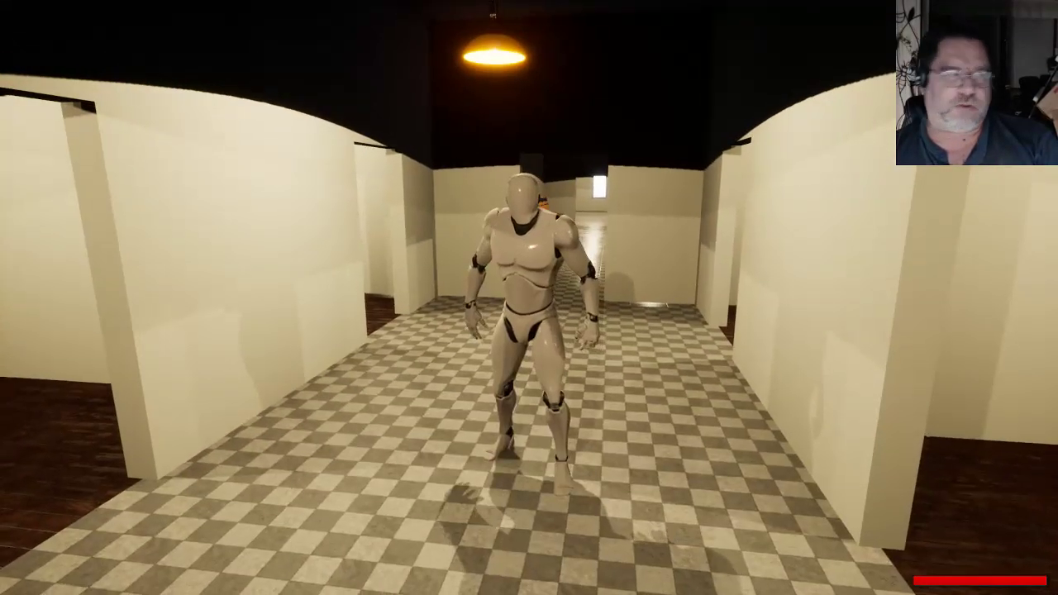
key(w)
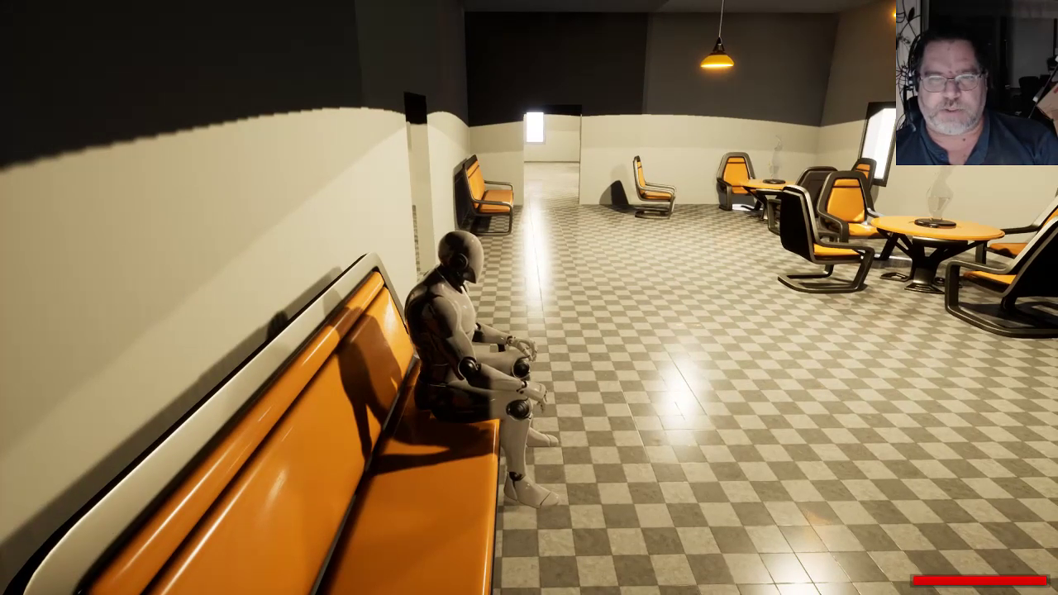
key(e)
key(w)
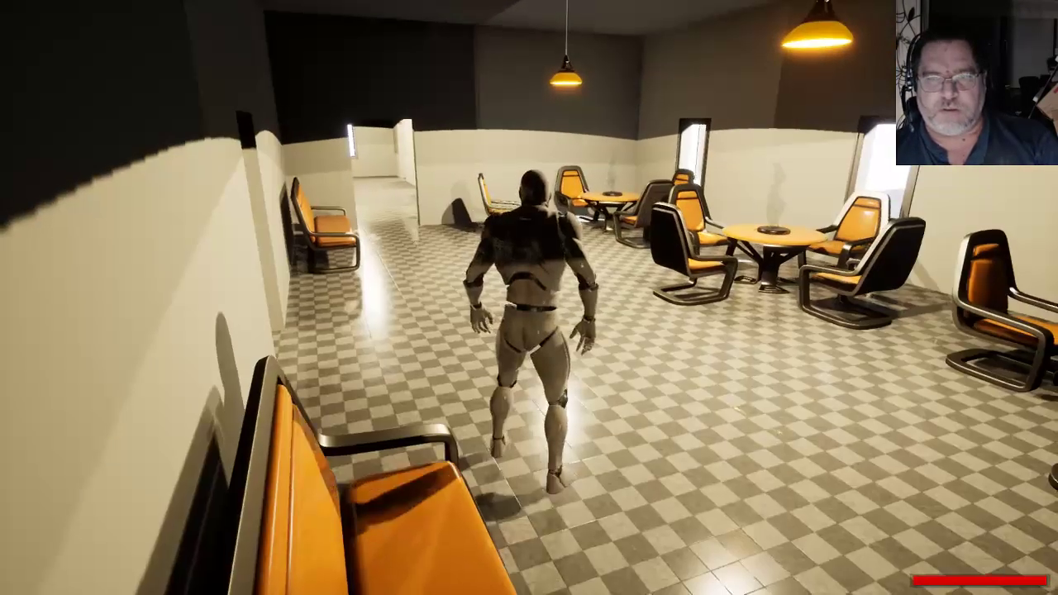
key(d)
key(w)
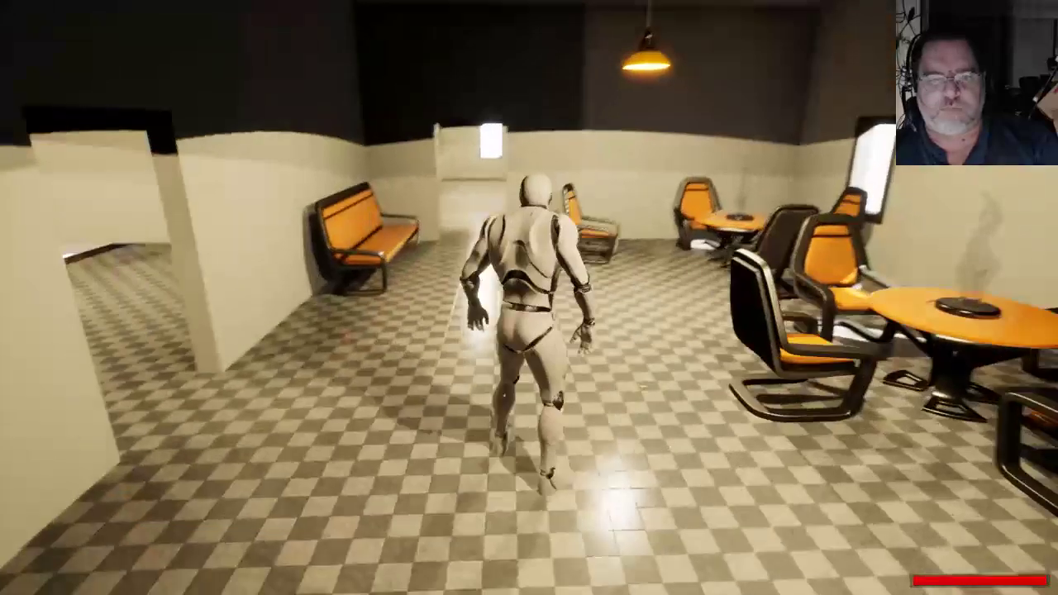
key(v)
key(w)
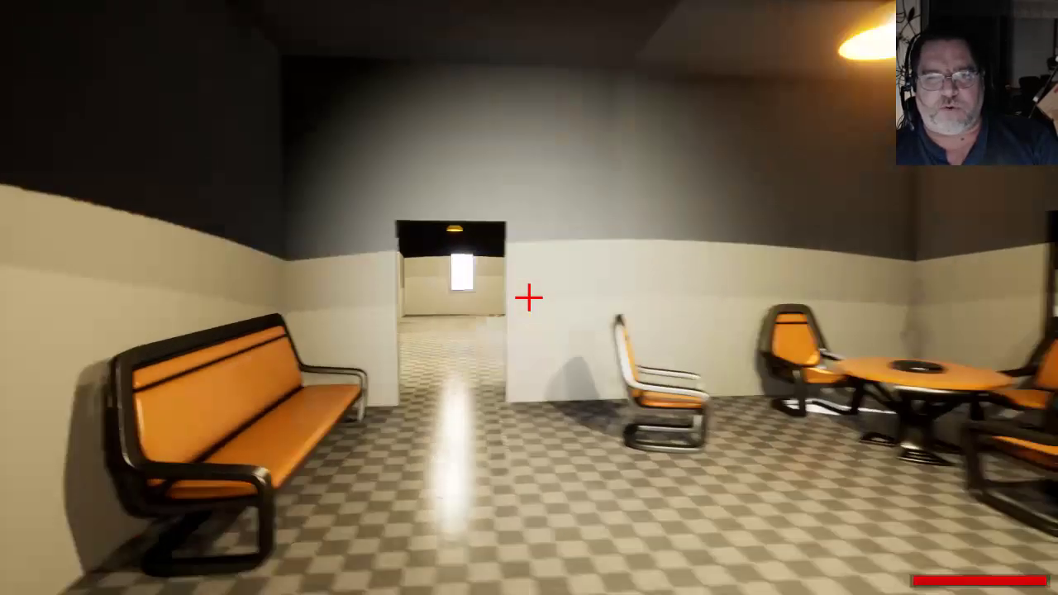
key(w)
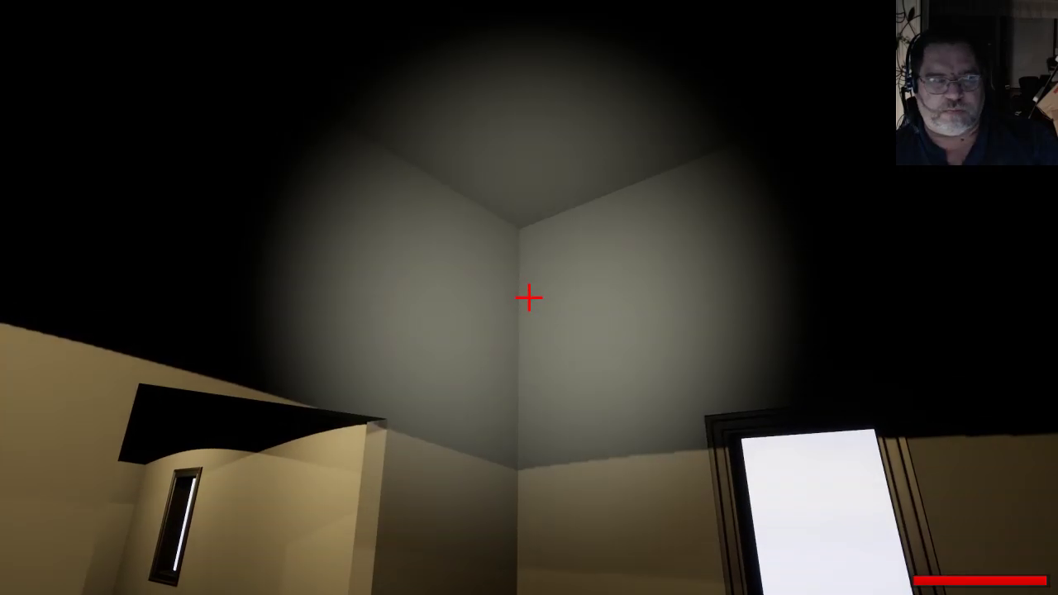
key(w)
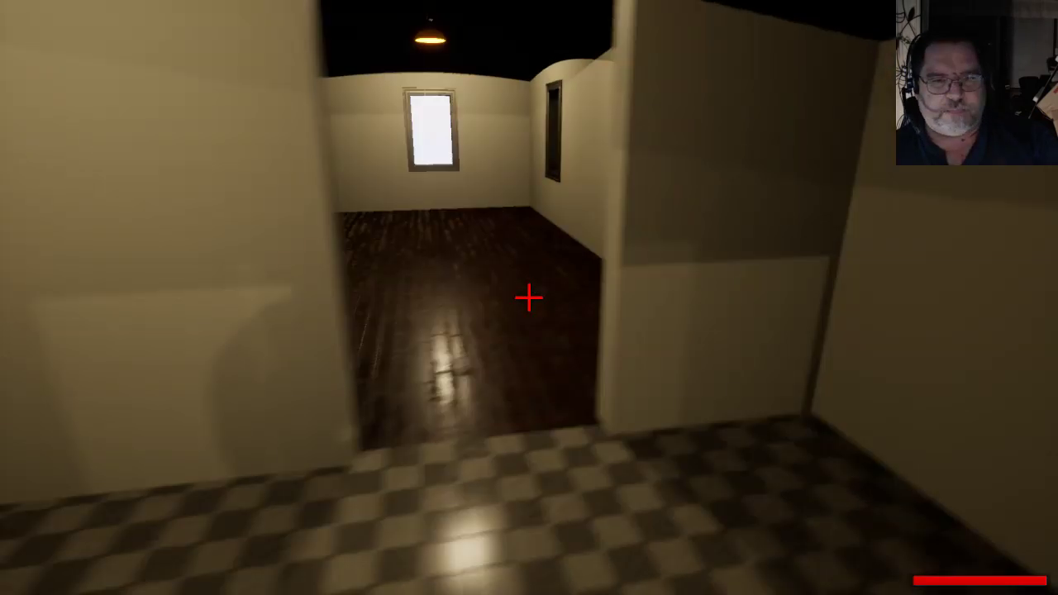
key(w)
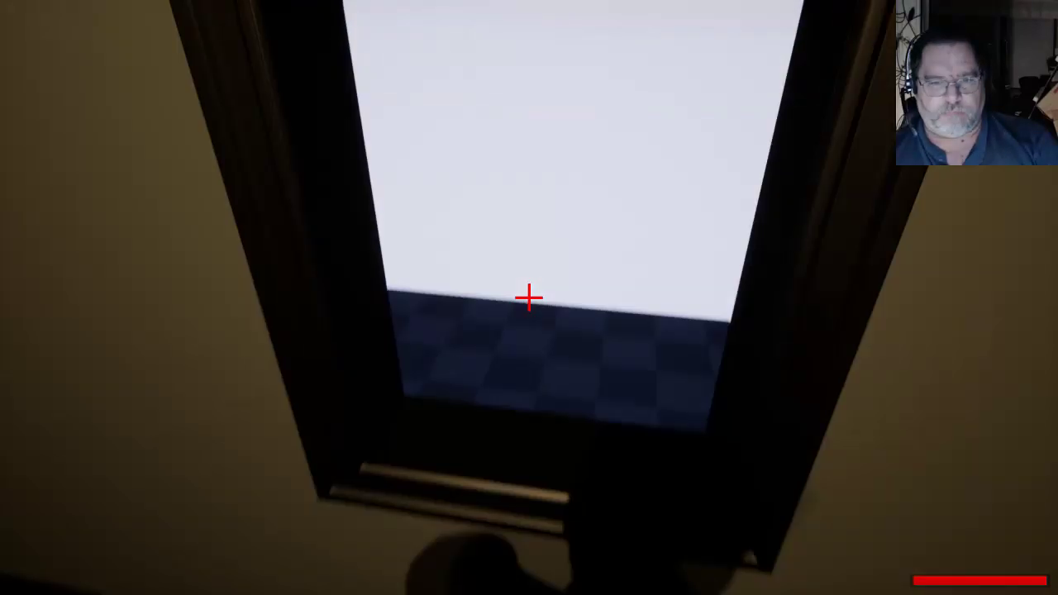
key(w)
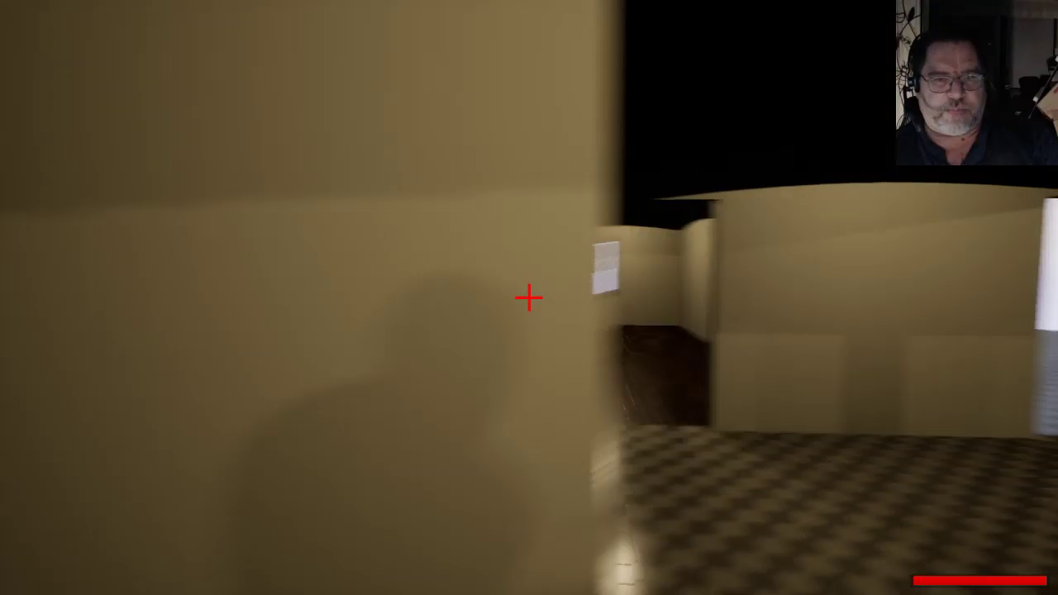
key(w)
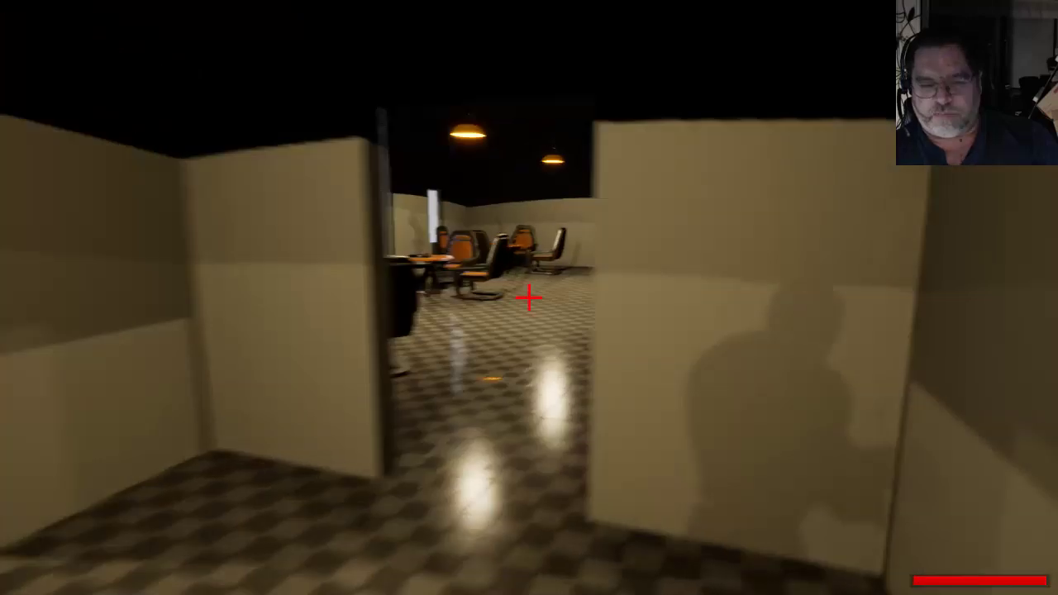
key(w)
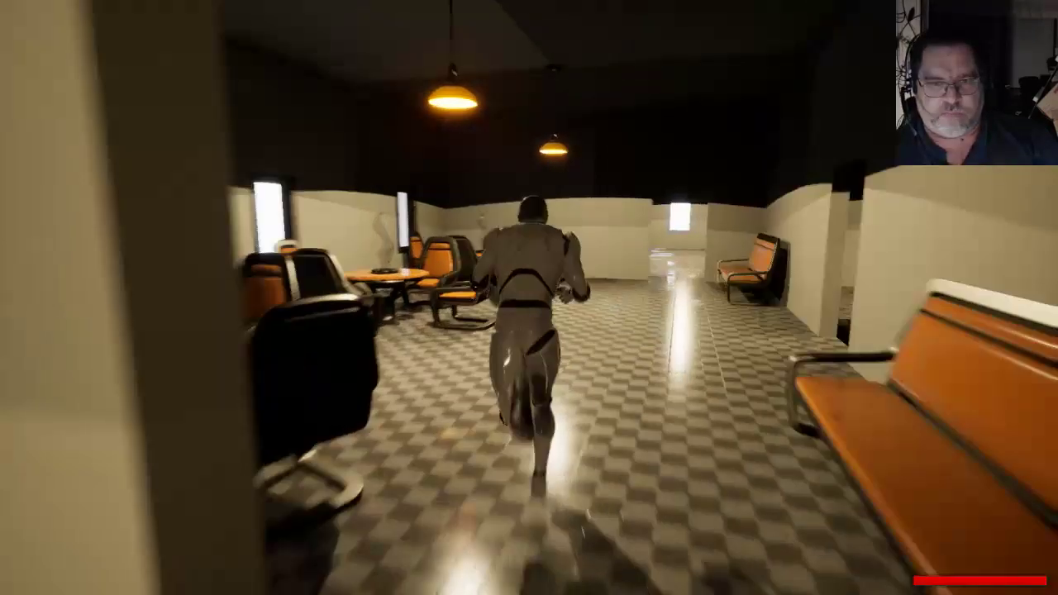
key(w)
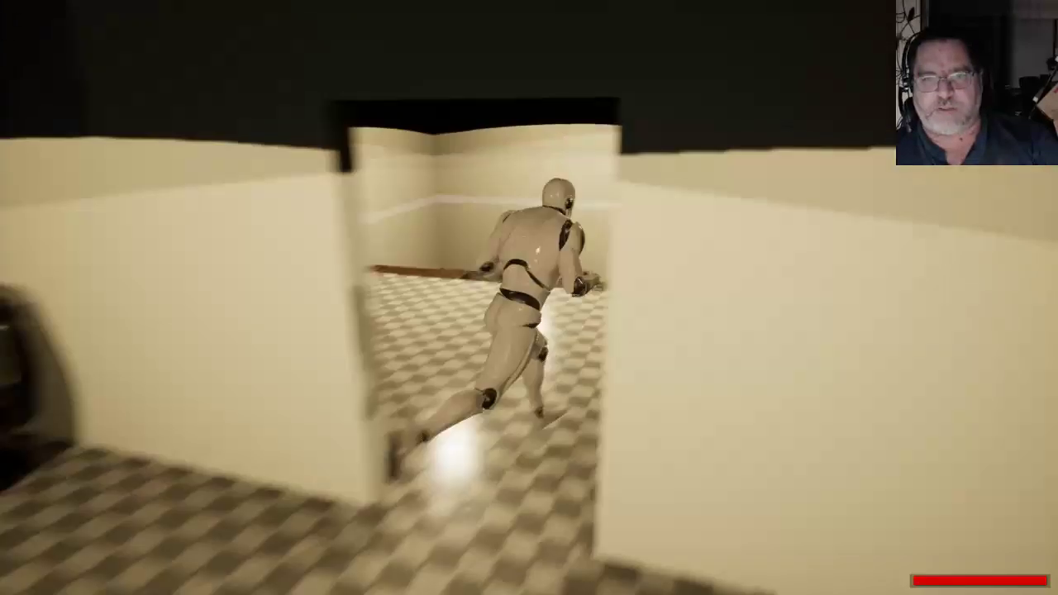
key(w)
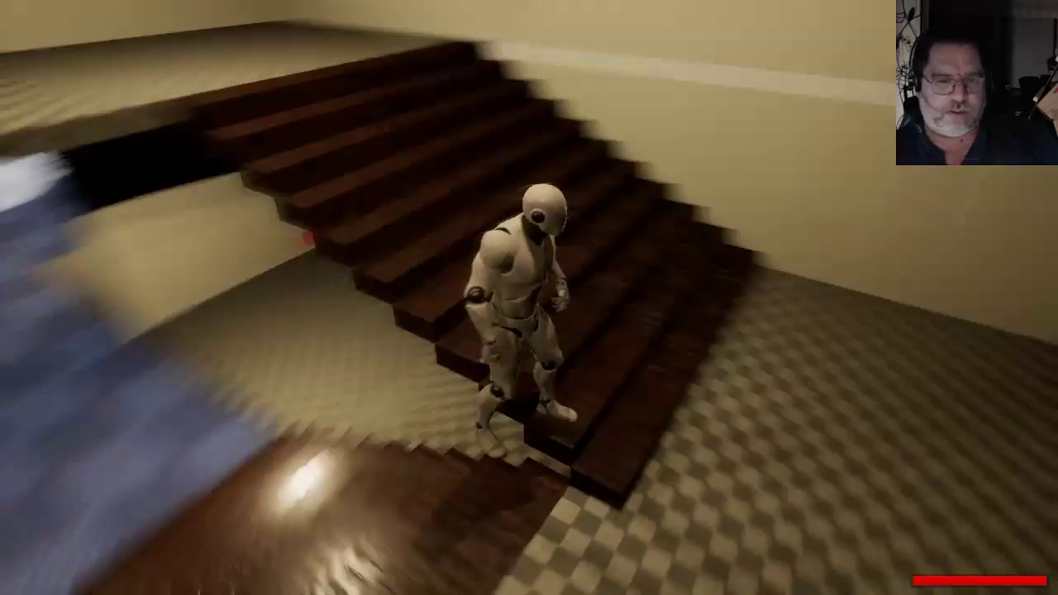
key(w)
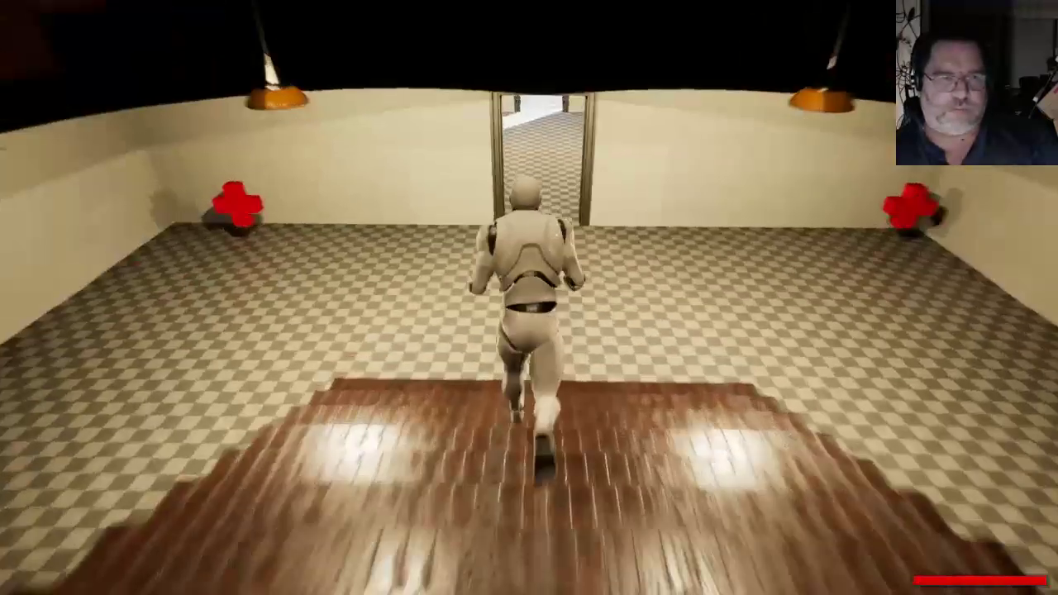
key(w)
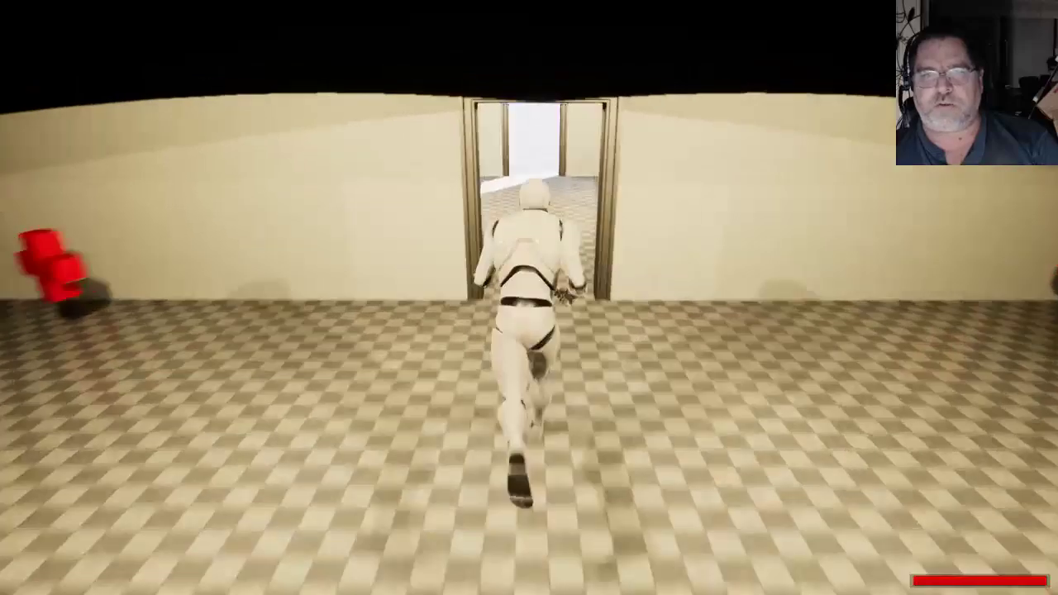
key(w)
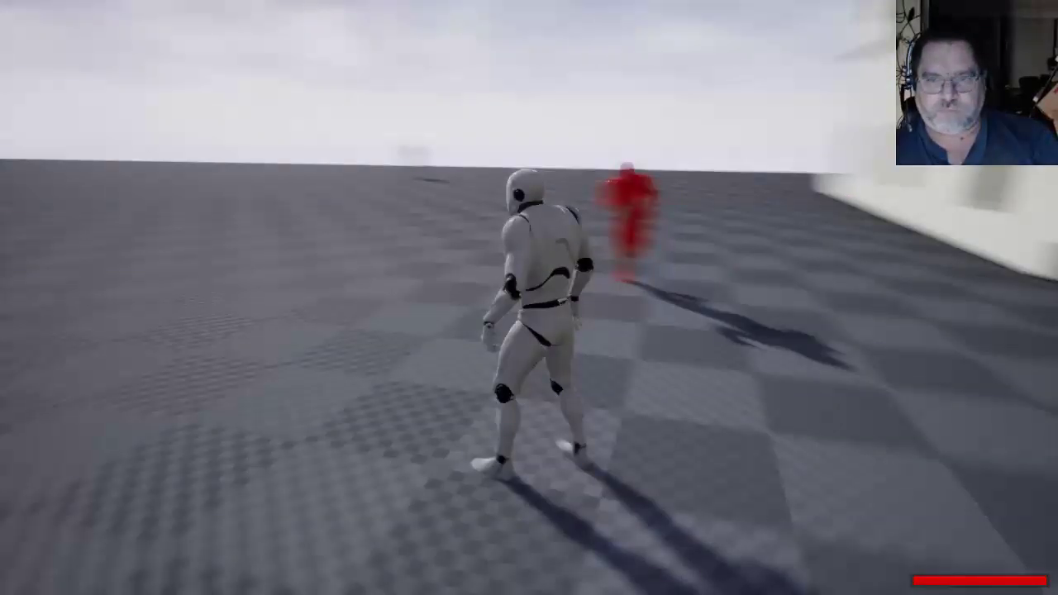
key(w)
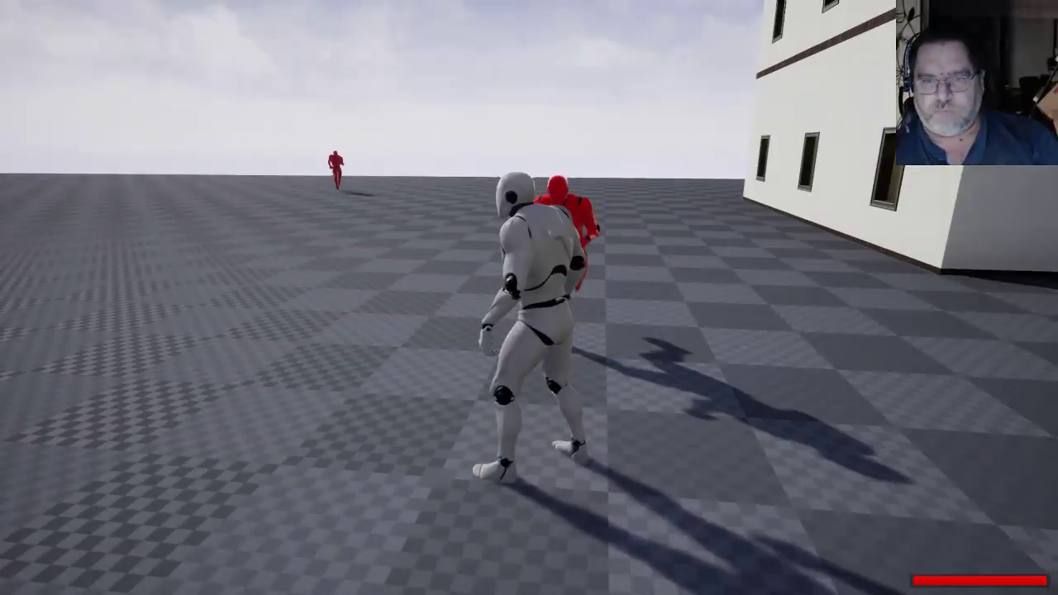
key(a)
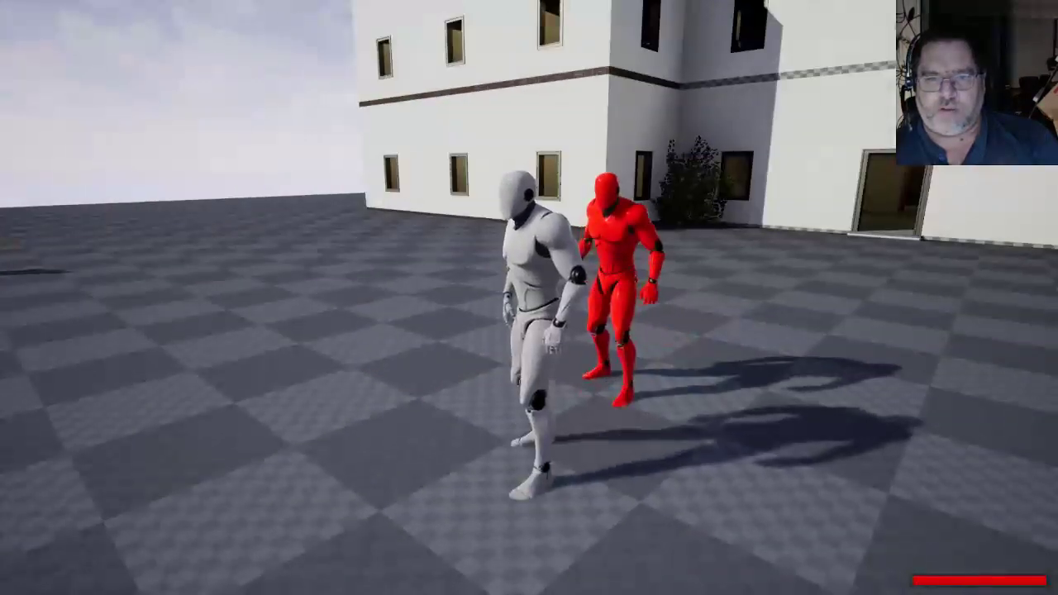
key(s)
right_click(529, 298)
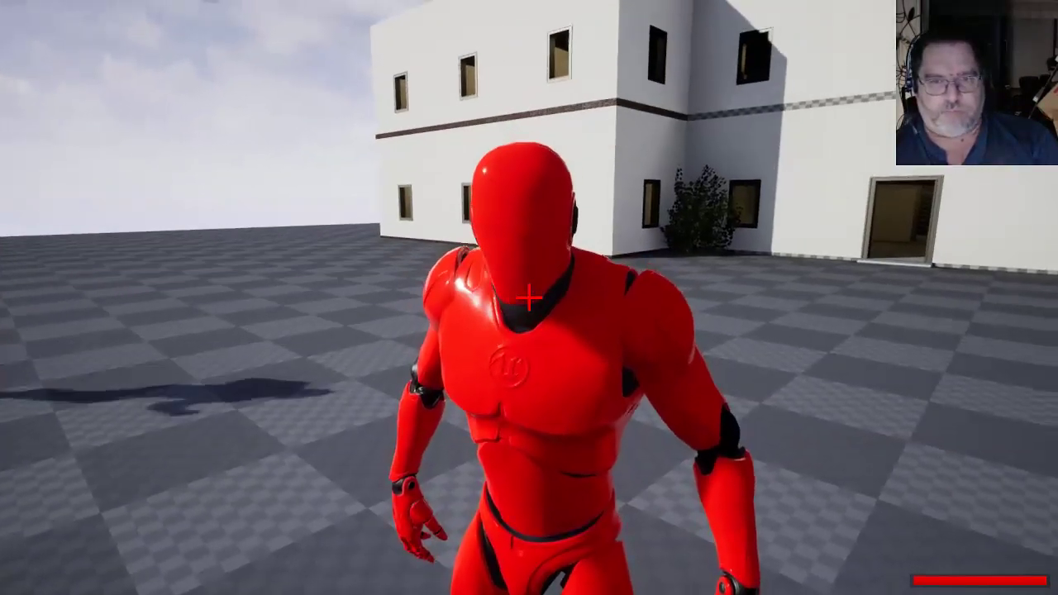
click(529, 298)
click(529, 298)
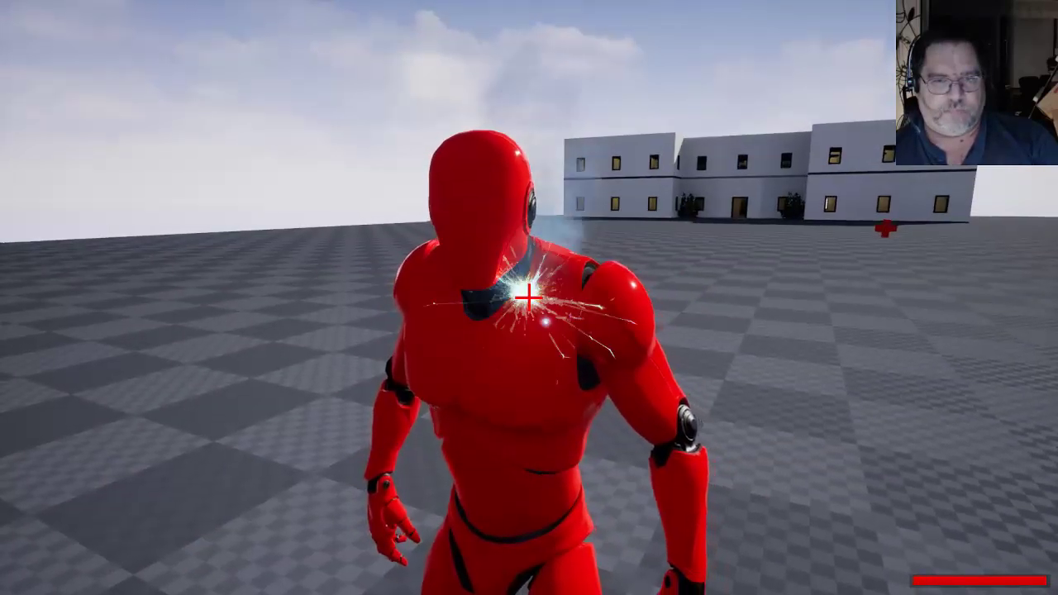
key(w)
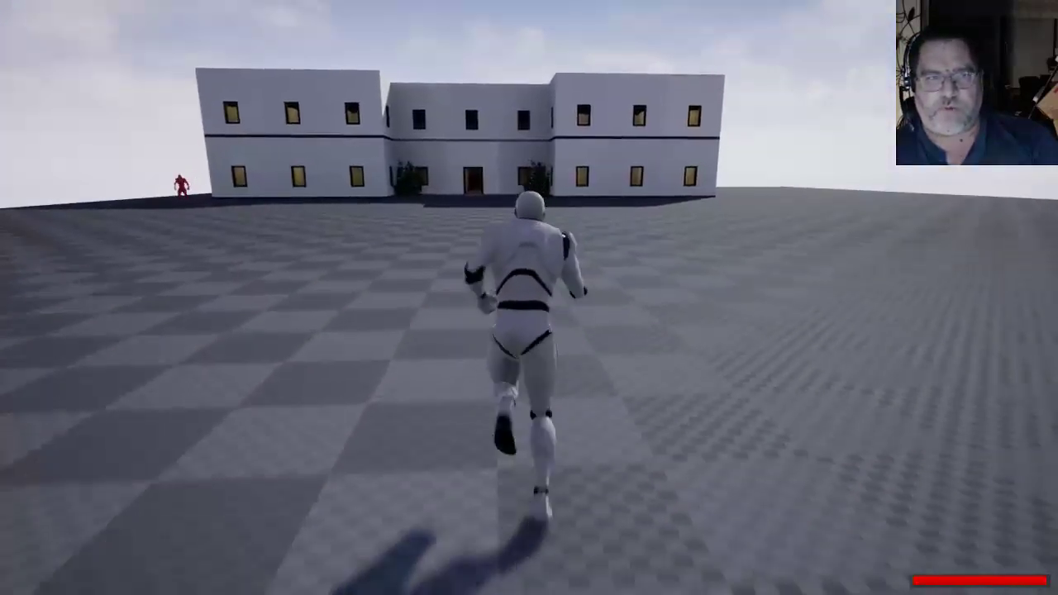
key(d)
key(s)
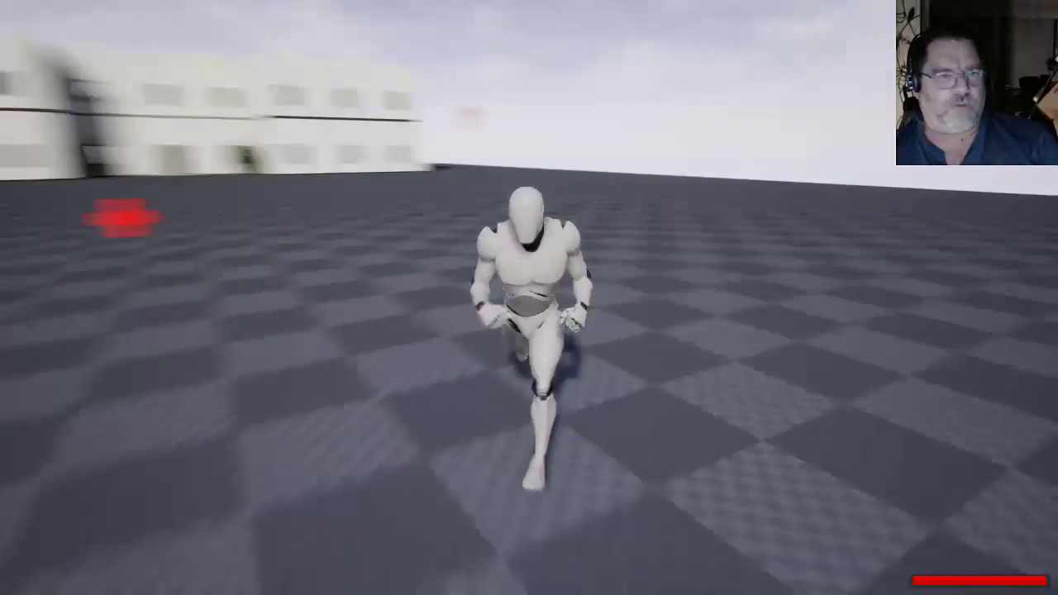
key(d)
key(w)
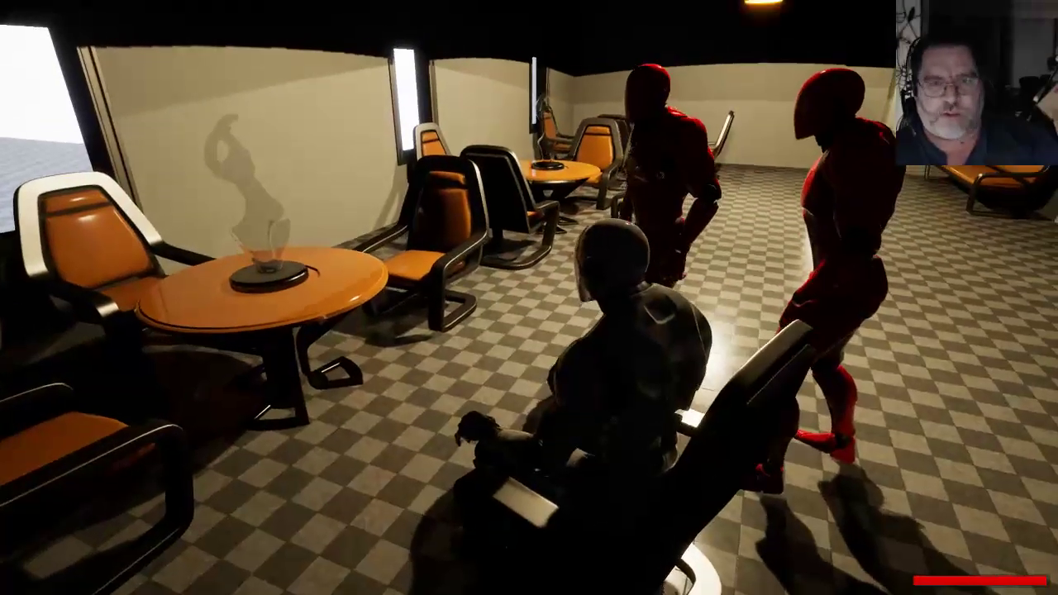
key(e)
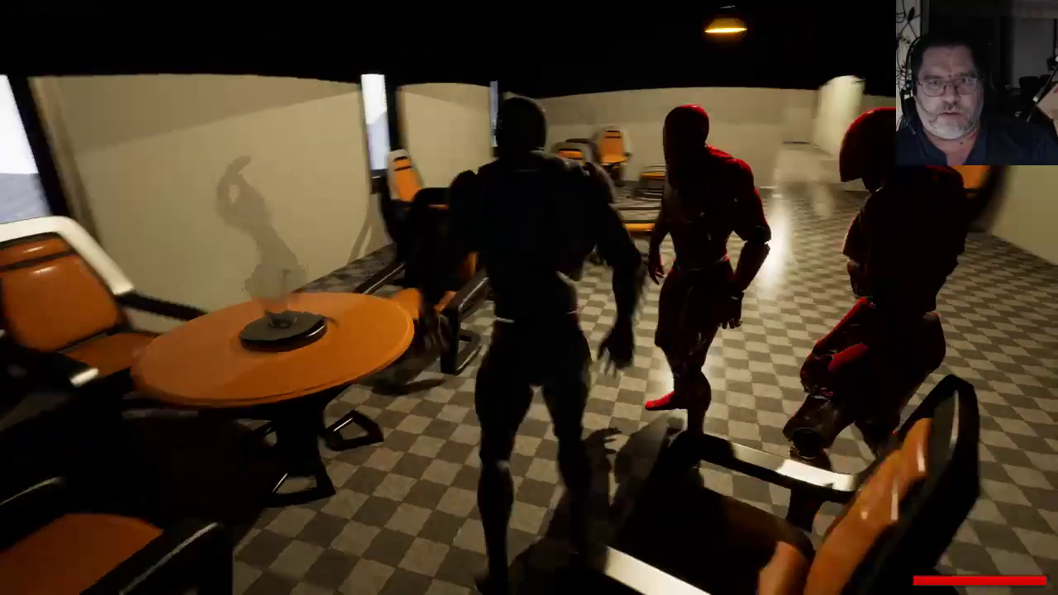
key(w)
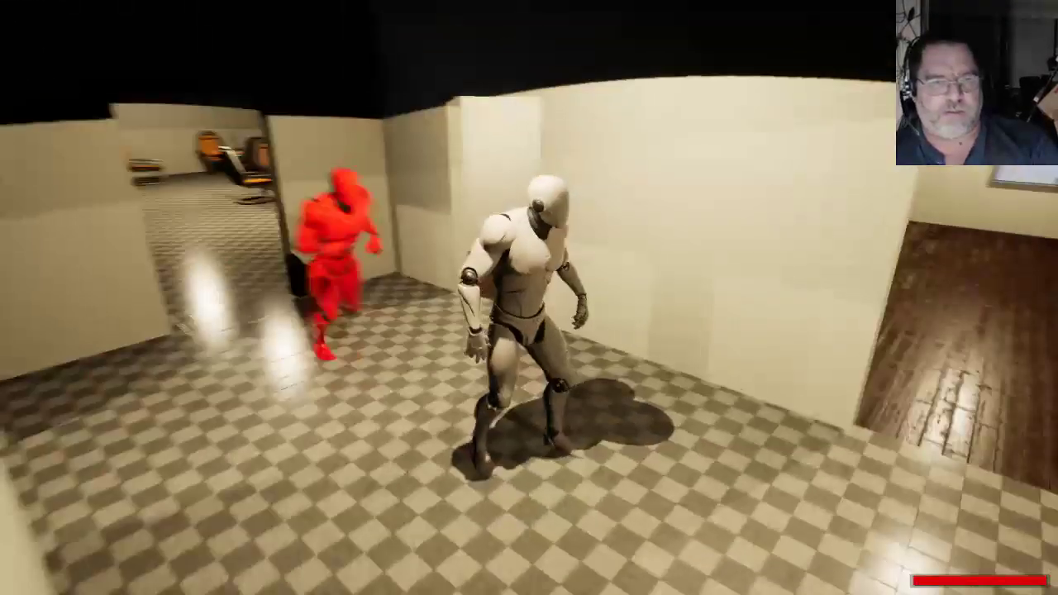
Leave the running match for the main menu and exit the game
key(Escape)
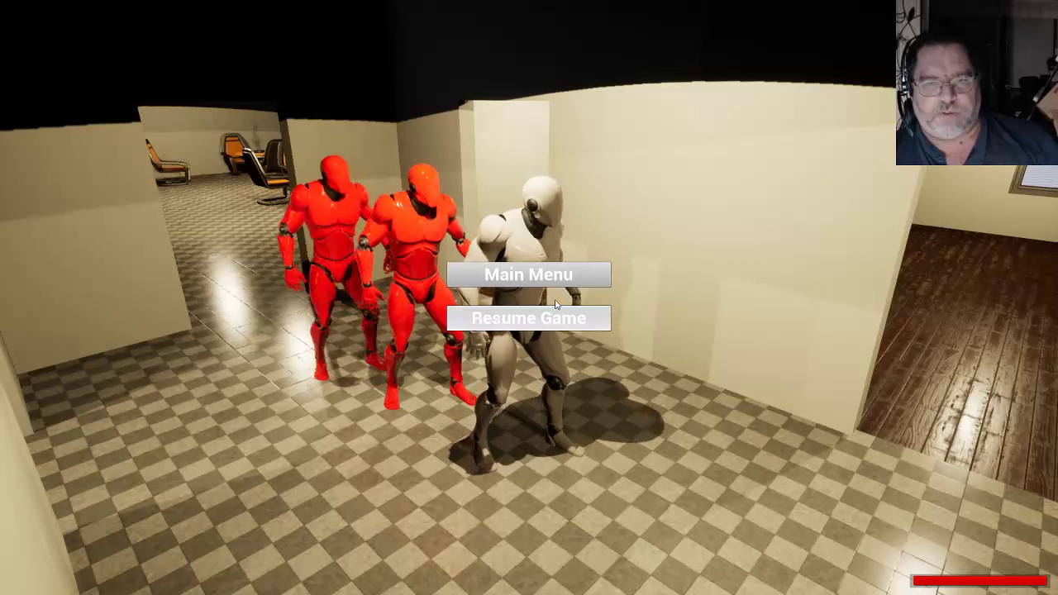
click(548, 286)
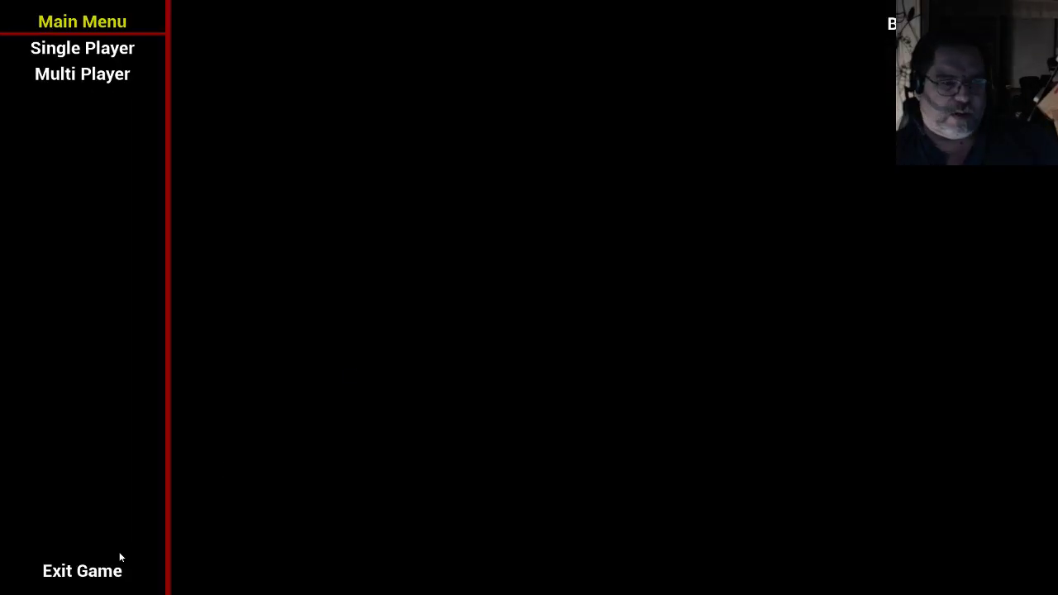
click(109, 574)
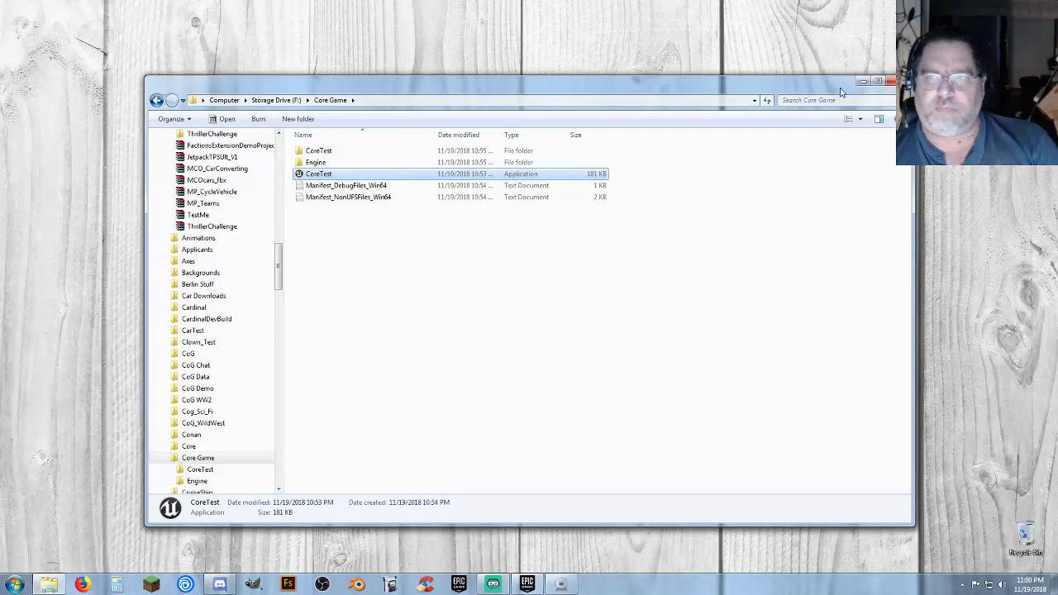
click(860, 81)
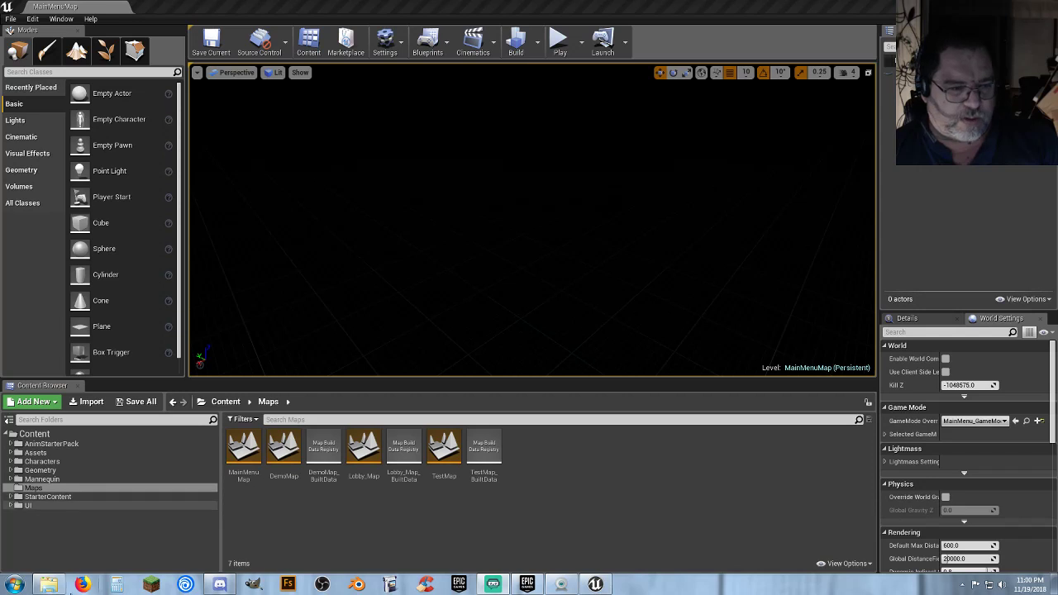
click(83, 584)
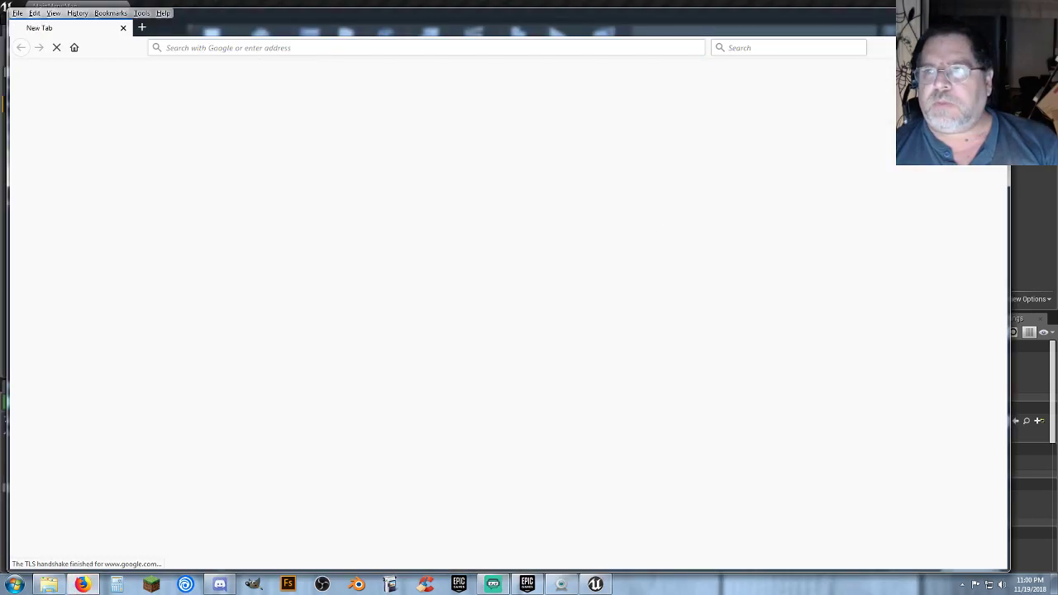
click(994, 13)
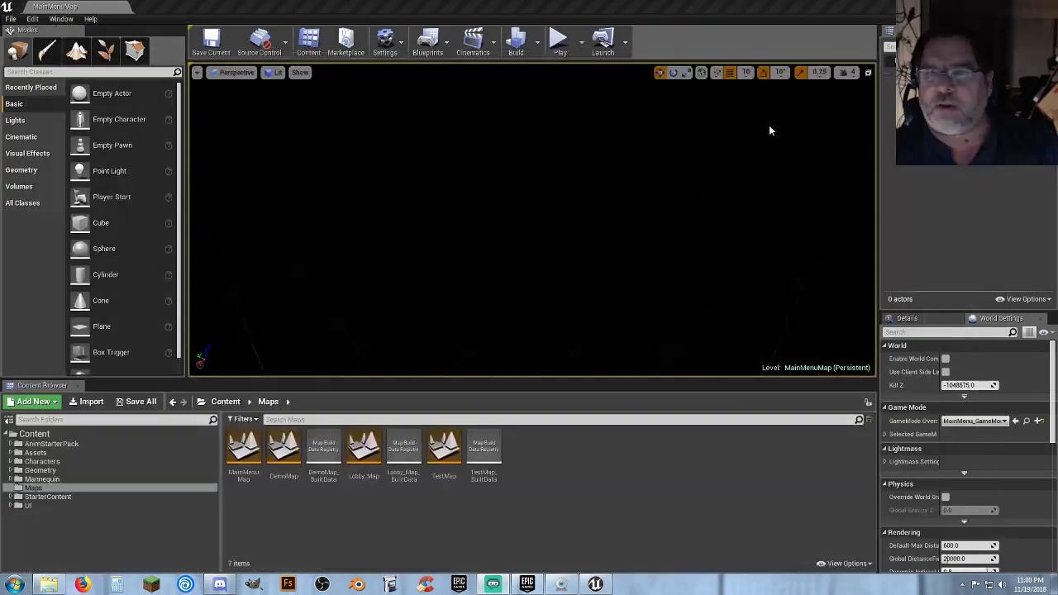
Compress the Core Game folder on the F: drive into an archive named Core Game.rar
click(46, 584)
click(526, 250)
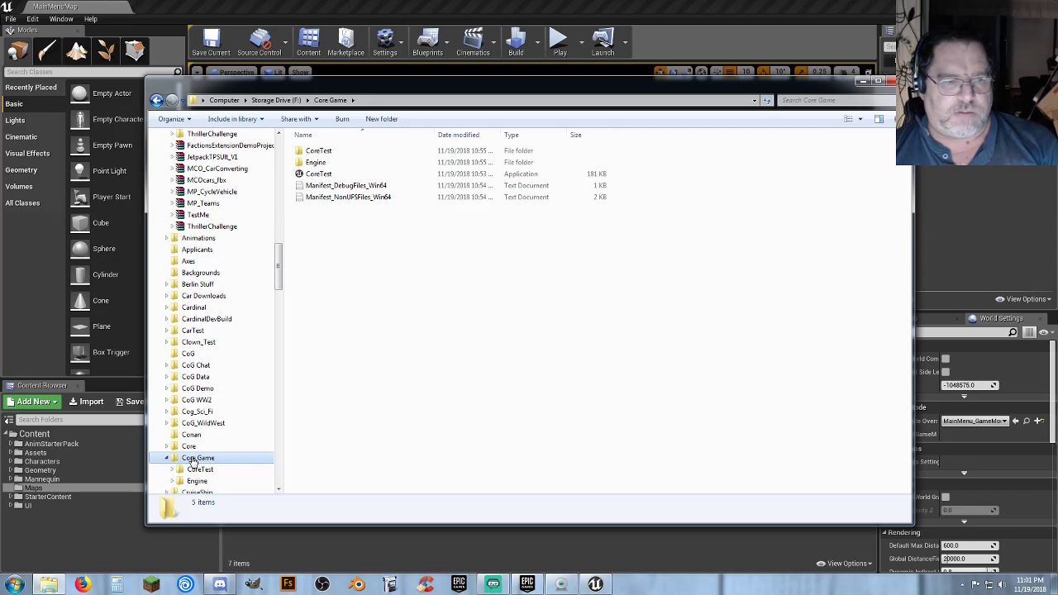
right_click(193, 461)
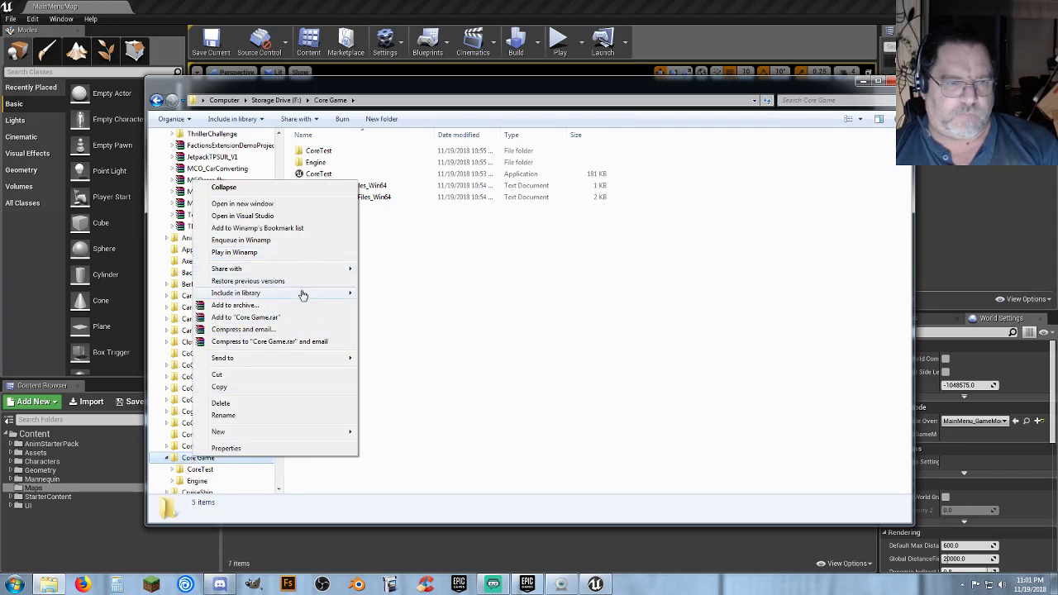
click(286, 319)
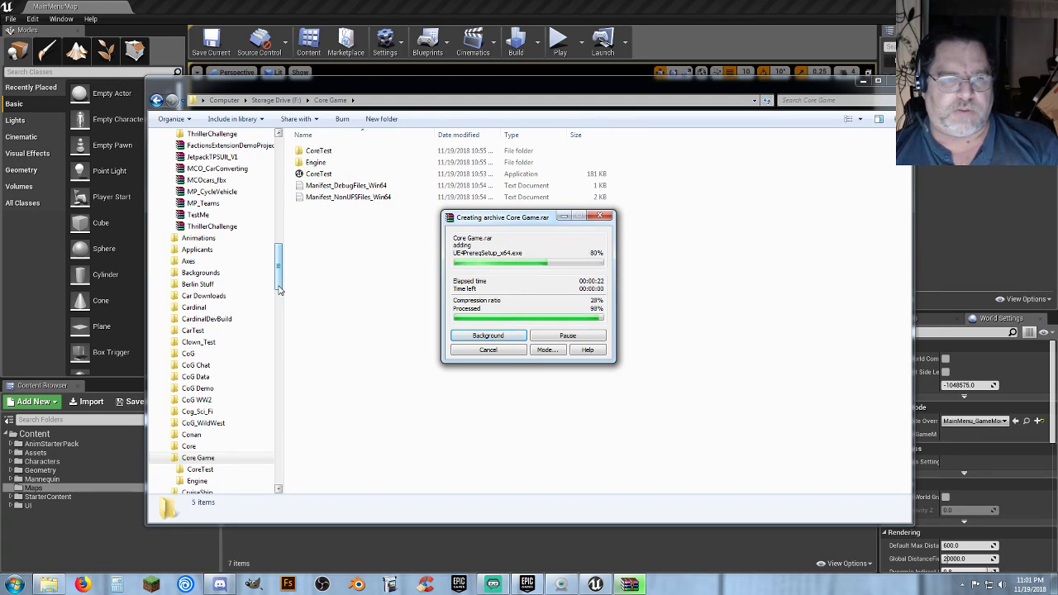
Find the Core Game WinRAR archive in the root of the F: drive and delete it to the Recycle Bin
scroll(211, 263, up, 7)
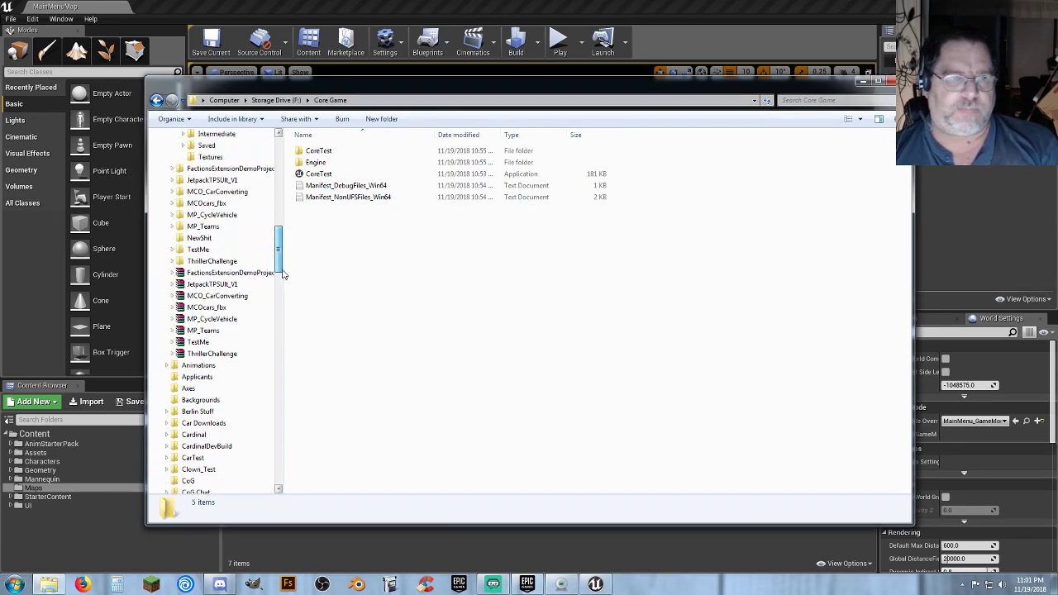
click(211, 262)
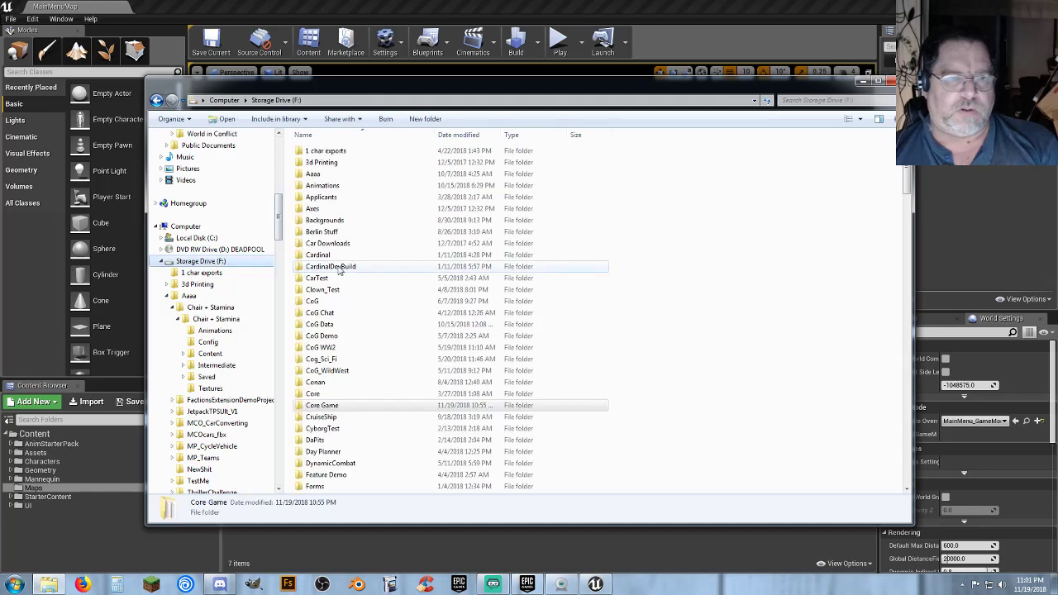
drag(902, 187, 898, 436)
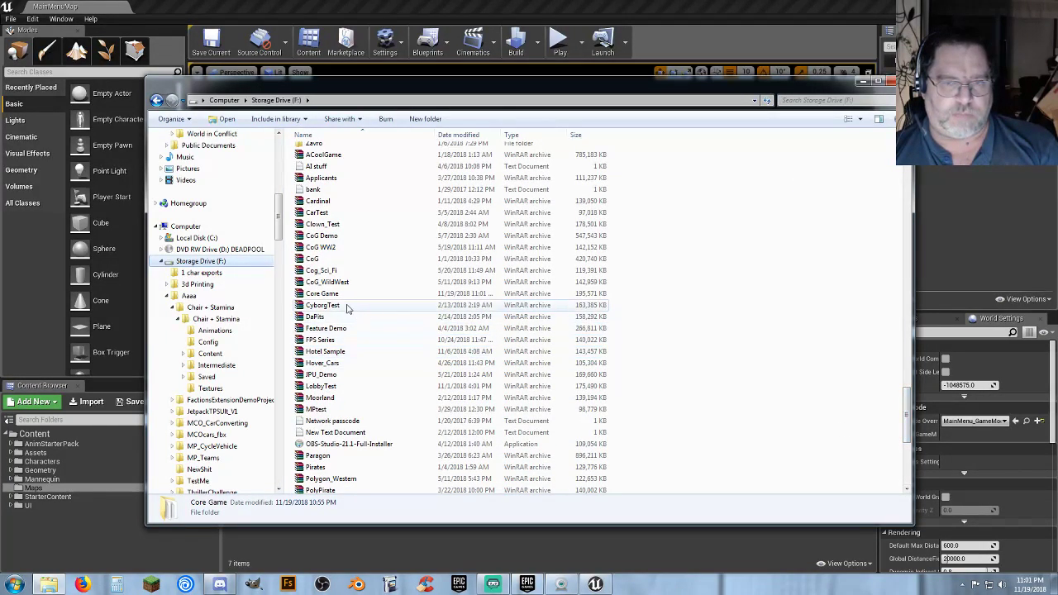
click(321, 295)
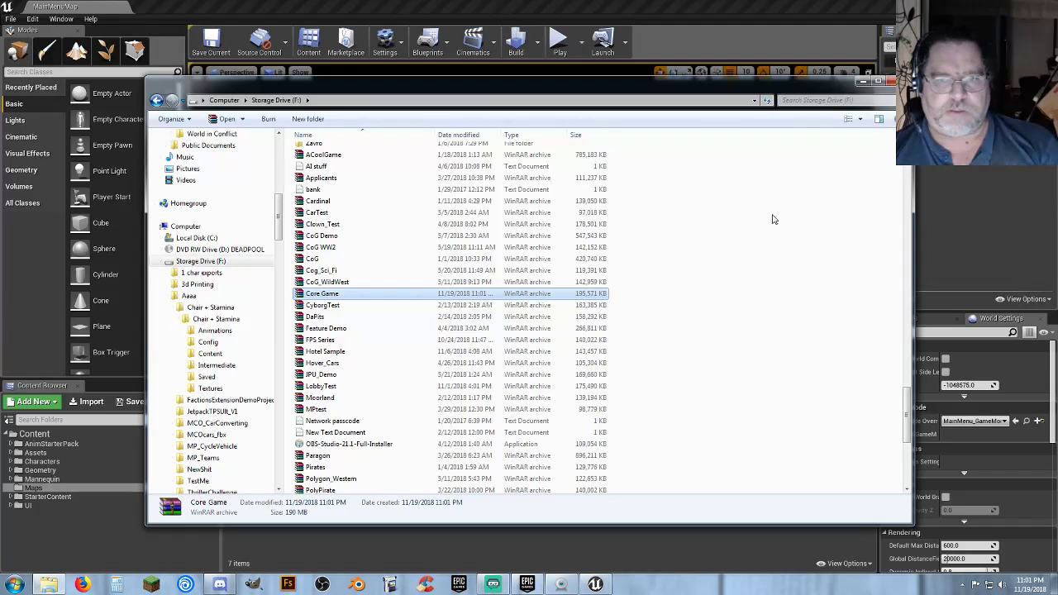
right_click(339, 297)
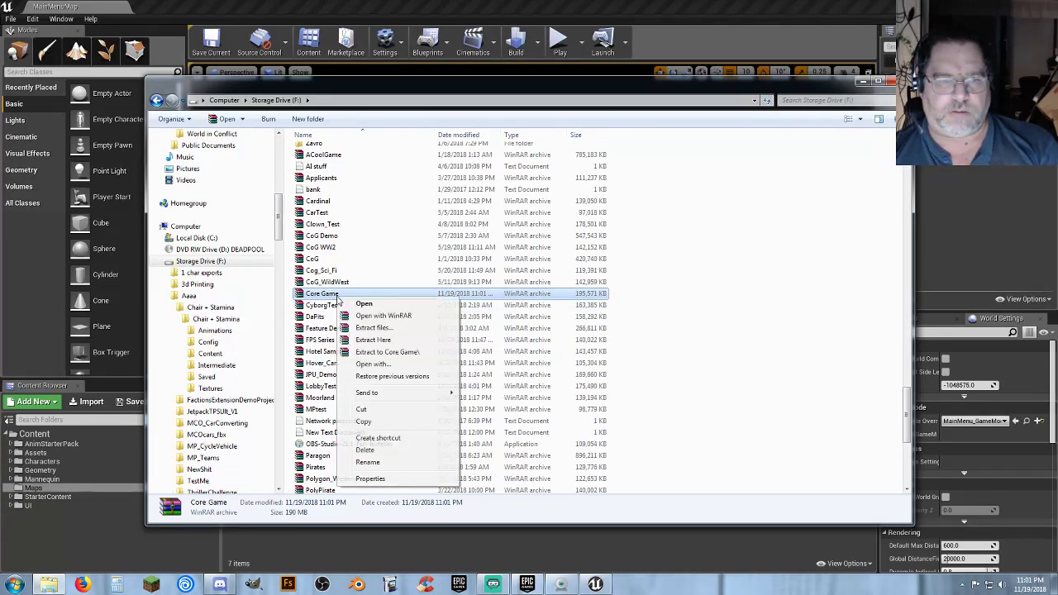
click(381, 453)
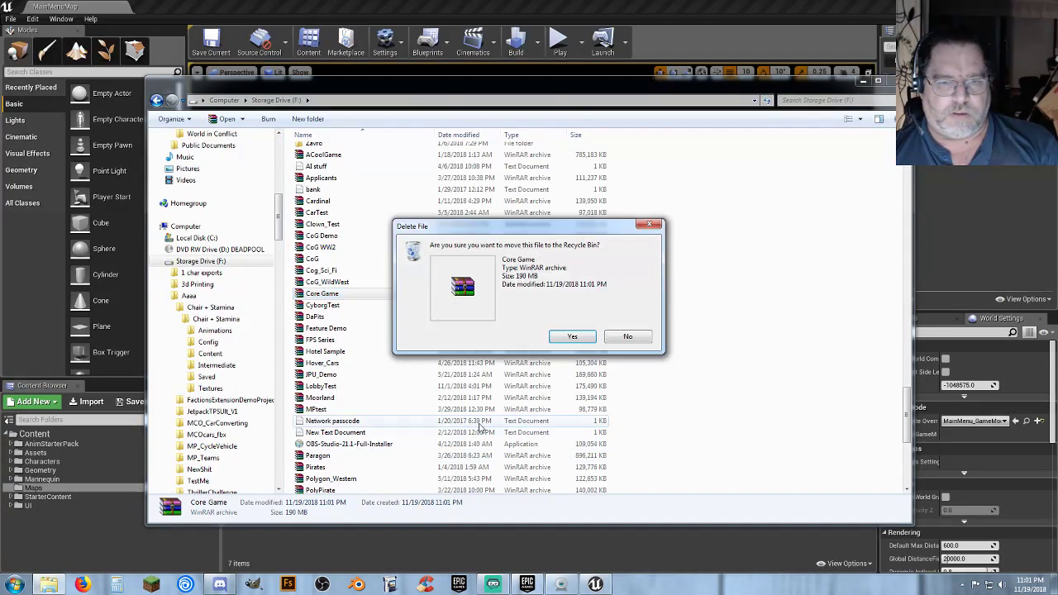
click(570, 341)
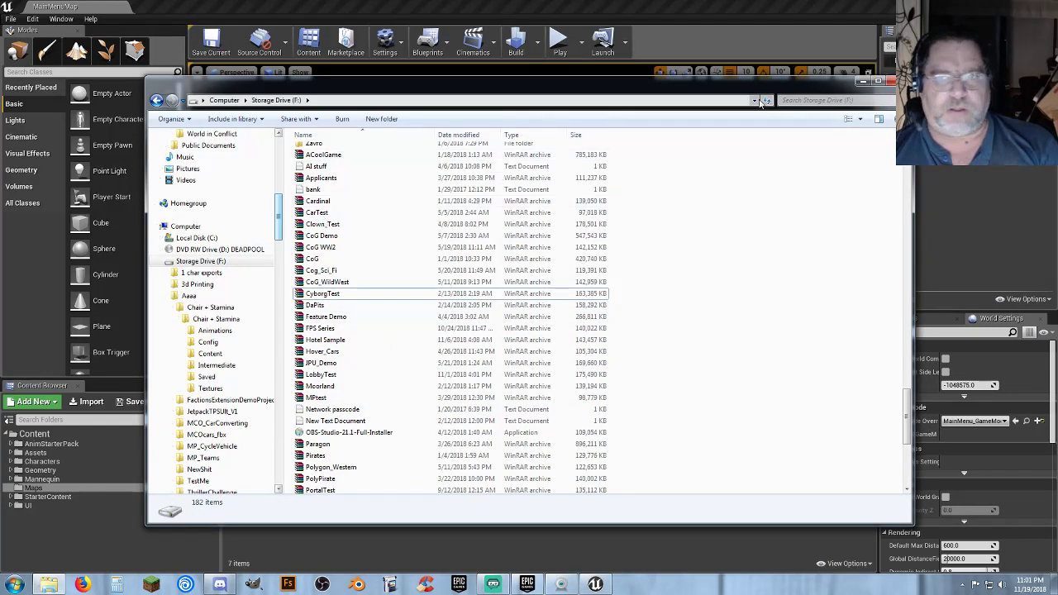
Switch to the Unreal Editor, open the TestMap level and playtest running around the medkit and pain pad
click(861, 81)
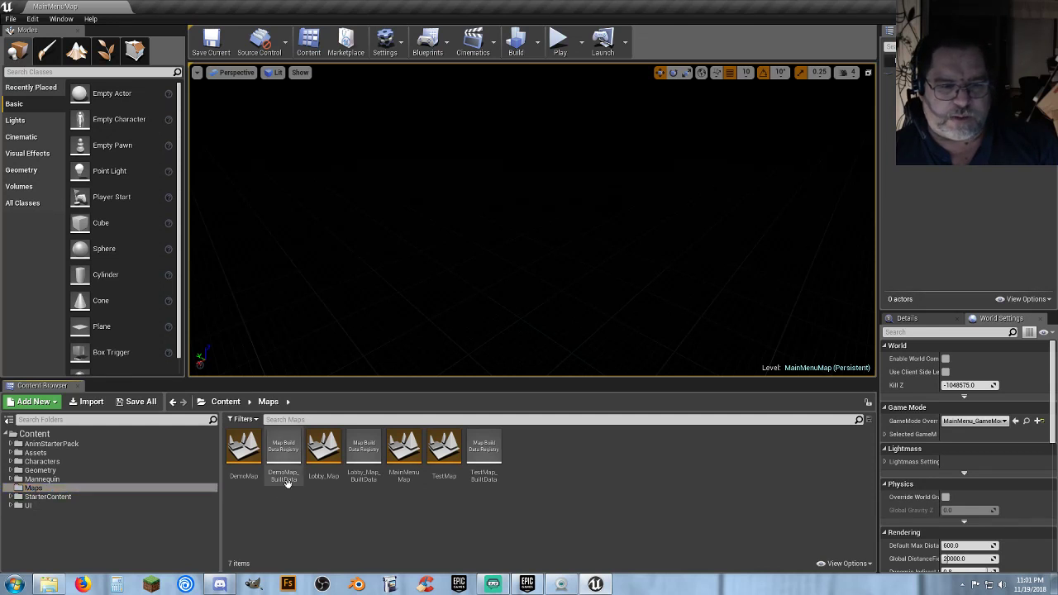
double_click(443, 453)
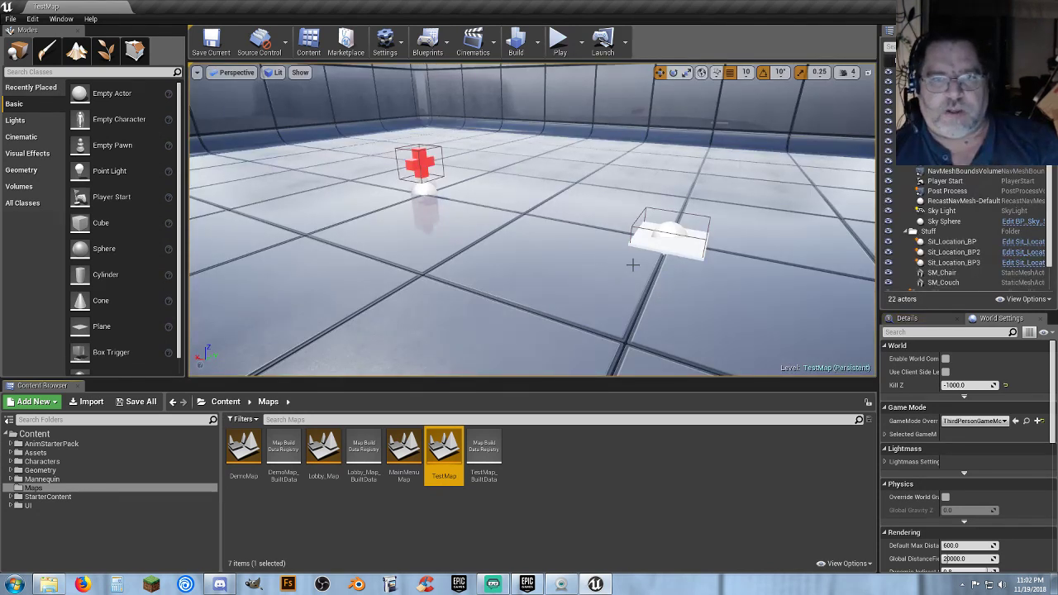
click(559, 41)
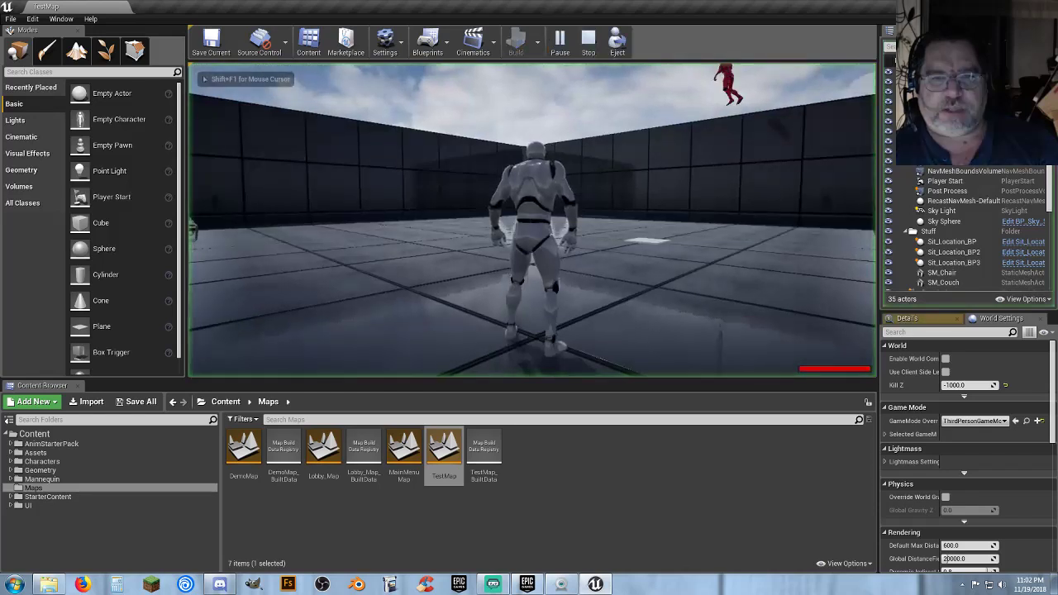
key(a)
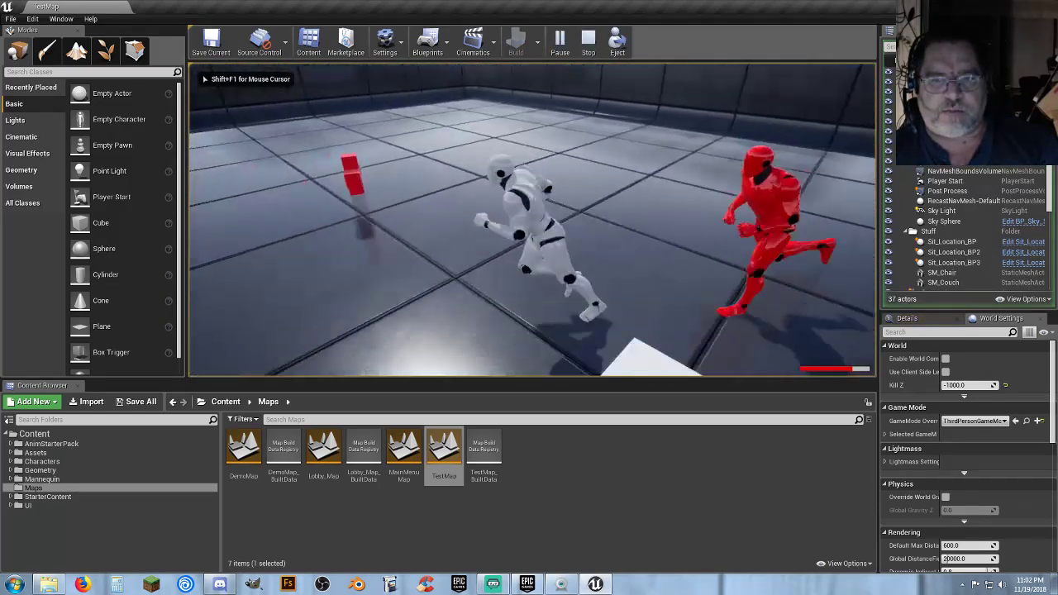
key(w)
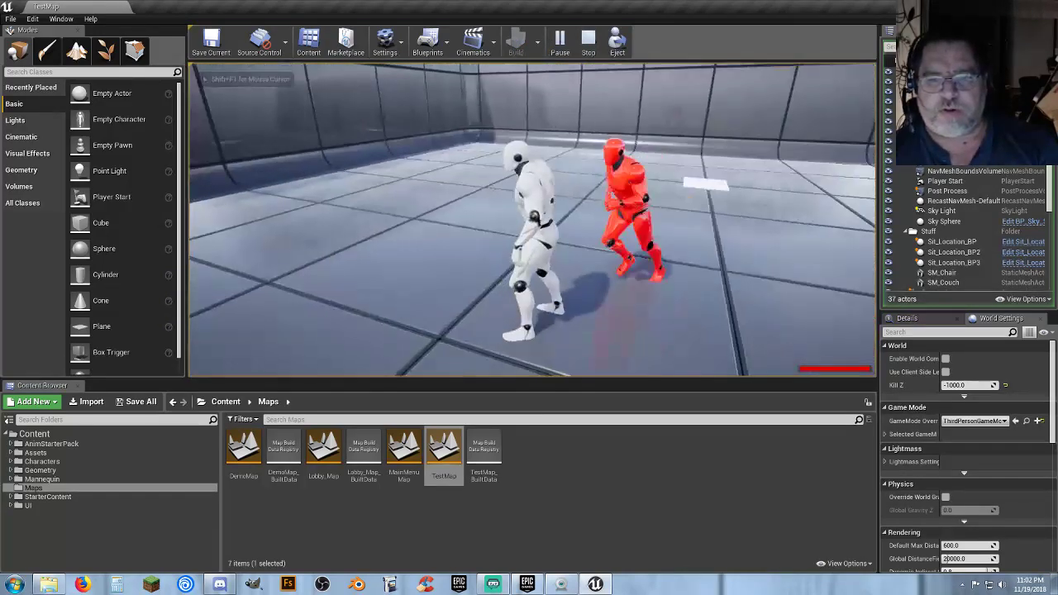
key(w)
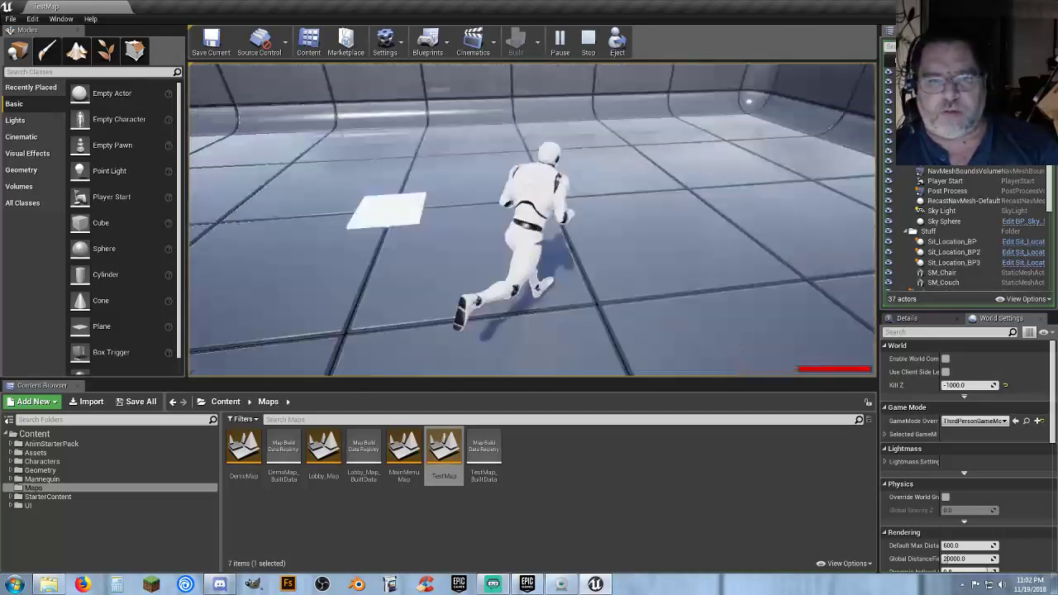
key(s)
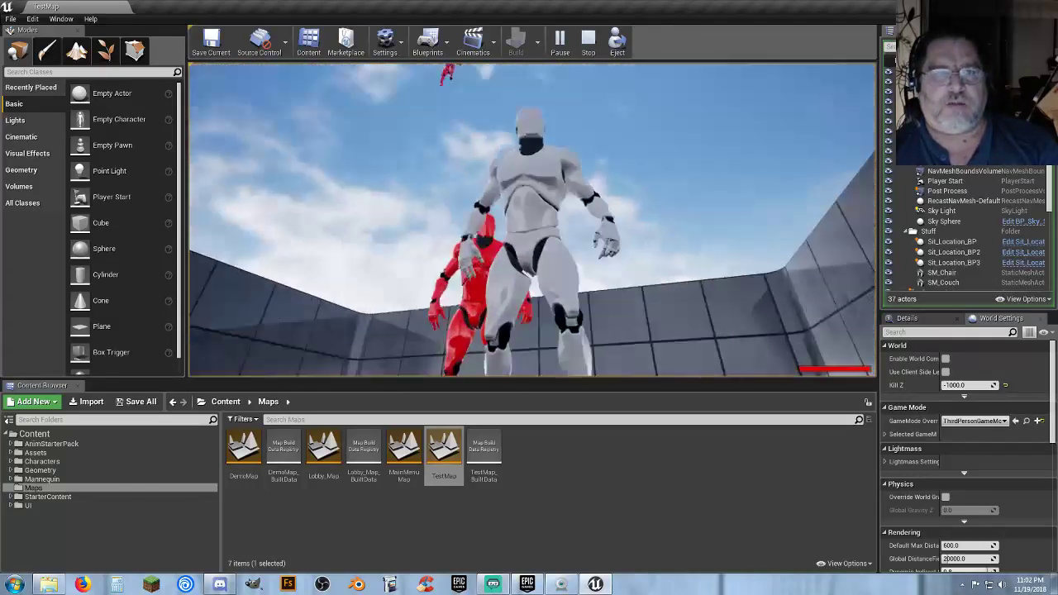
key(s)
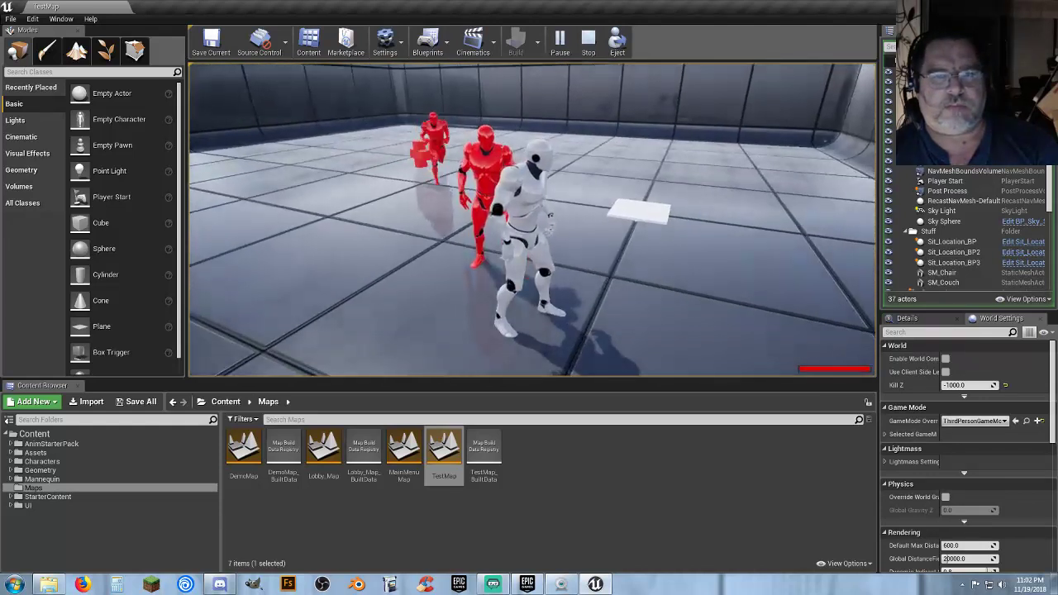
key(shift+F1)
key(Escape)
click(701, 488)
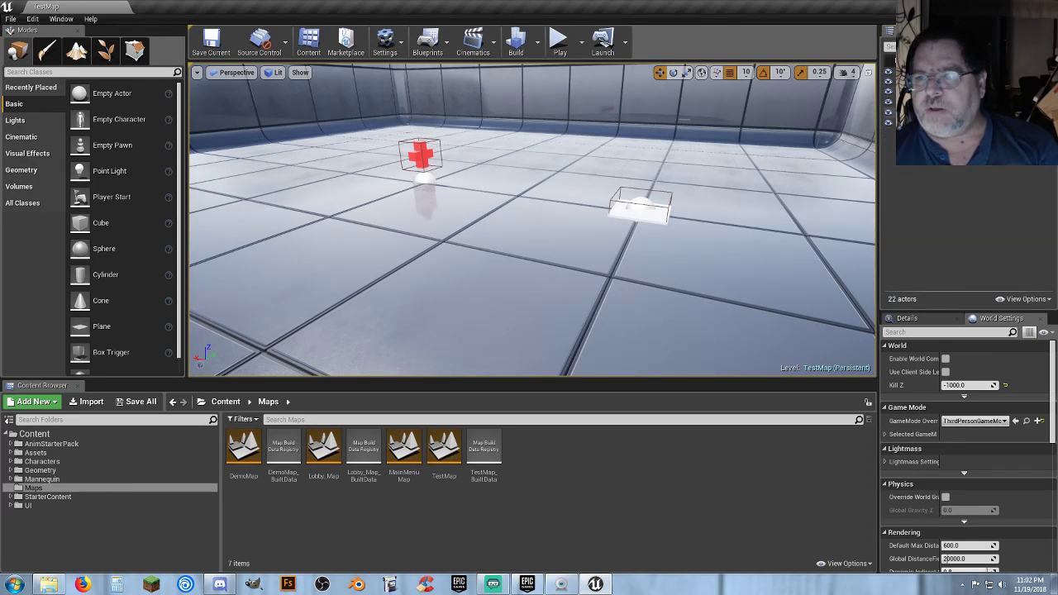
Set the Medkit actor's Heal Amount to 30.0 and its Respawn Delay to 10.0
click(424, 152)
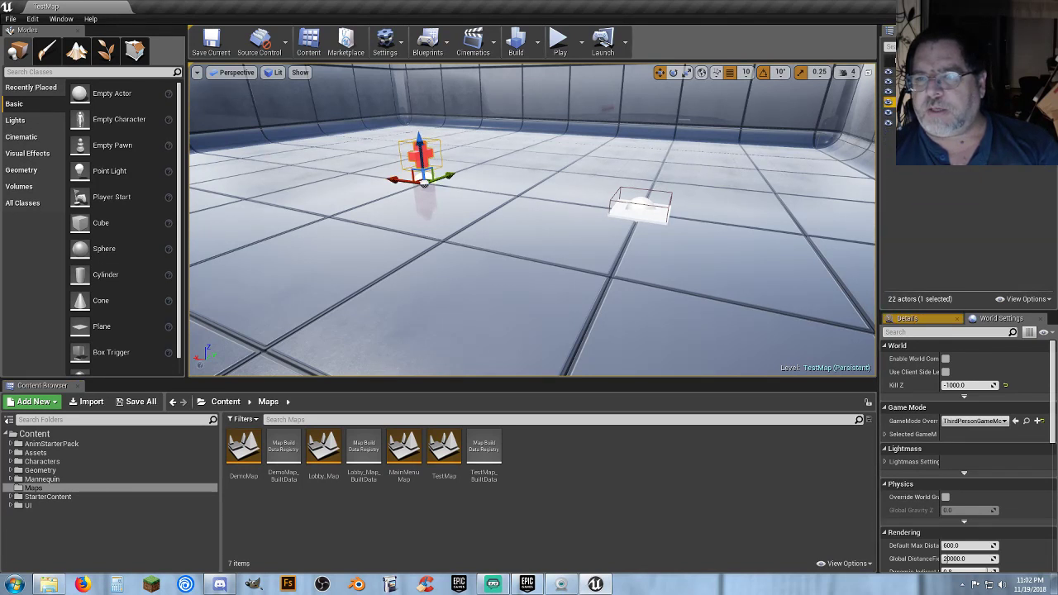
click(913, 319)
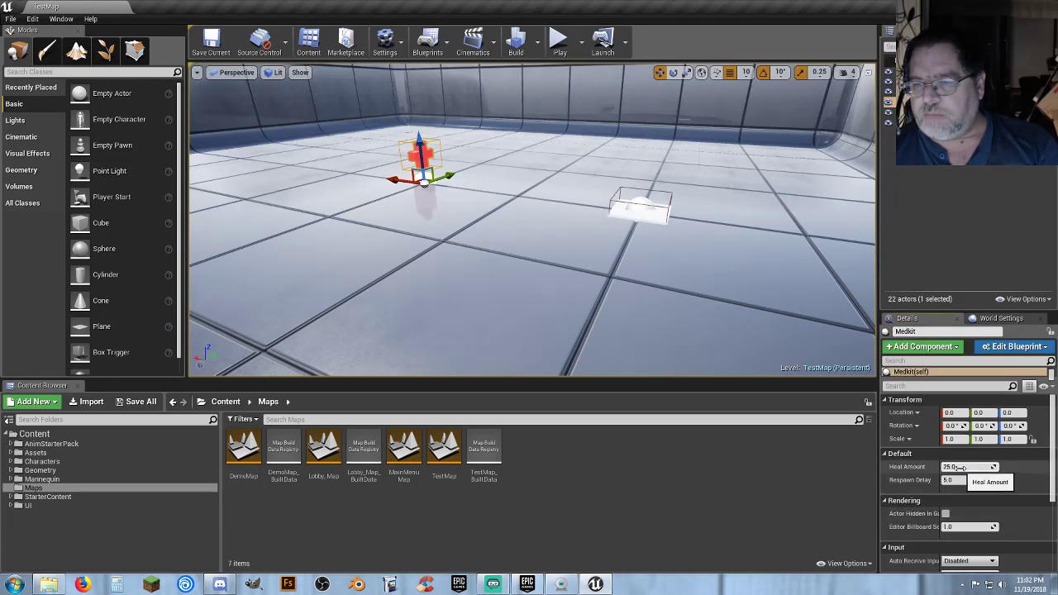
click(961, 468)
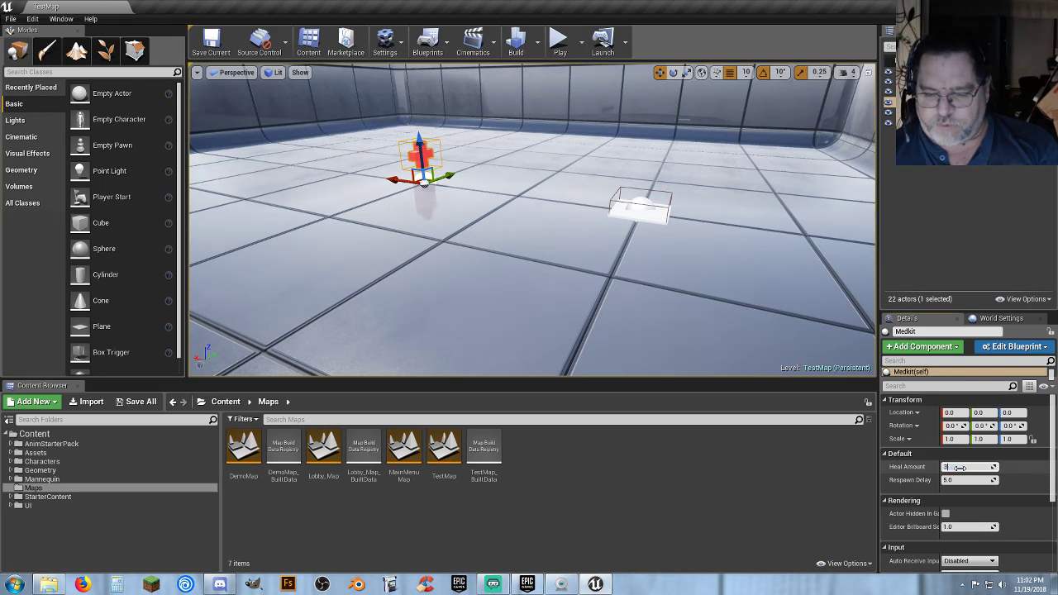
text(30.0)
key(Tab)
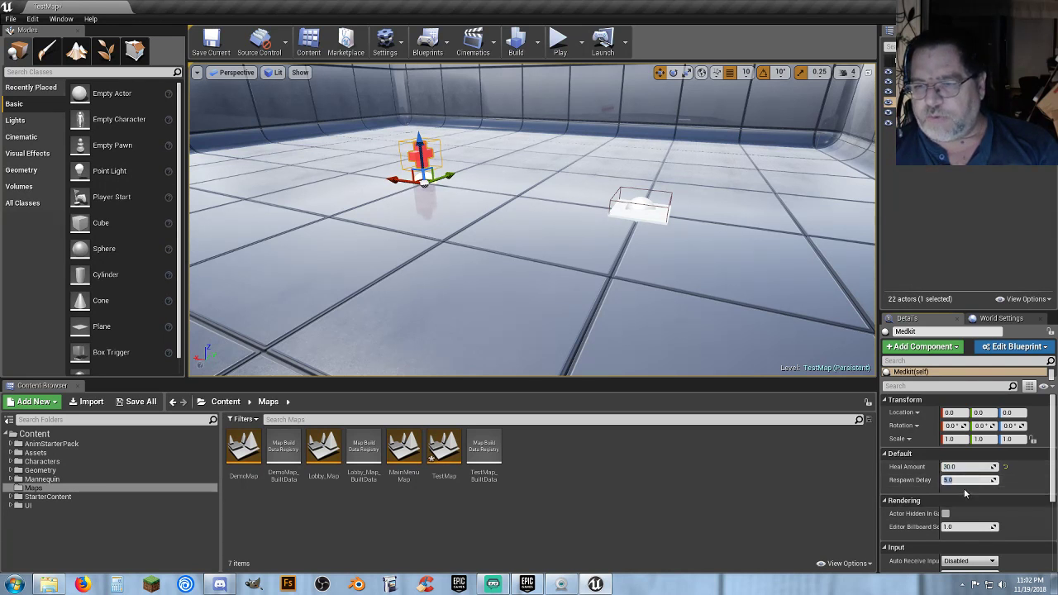
key(Tab)
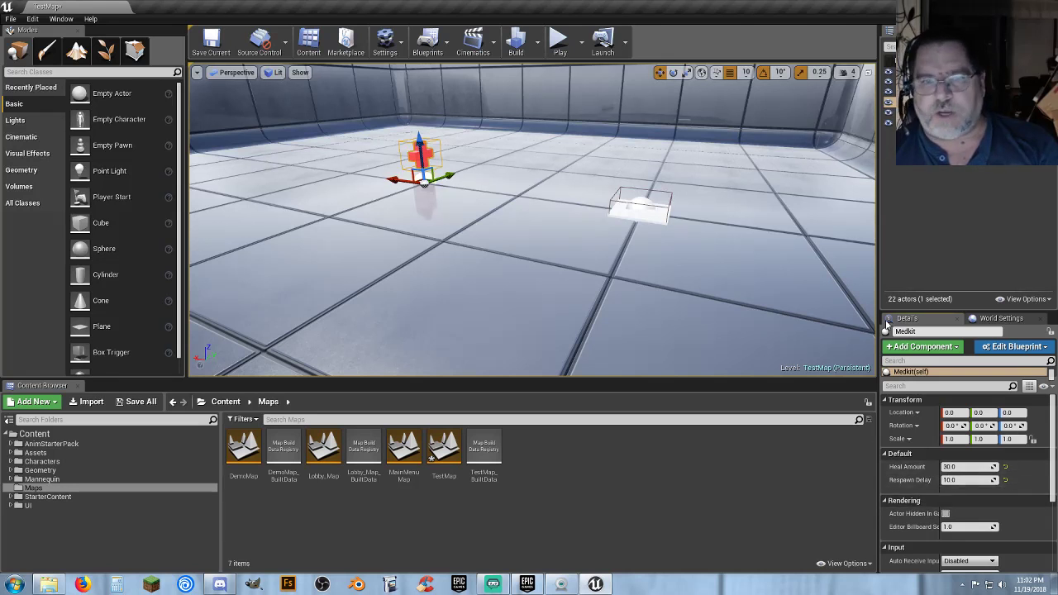
Select the white PainPad actor in the level and save all modified content
click(655, 216)
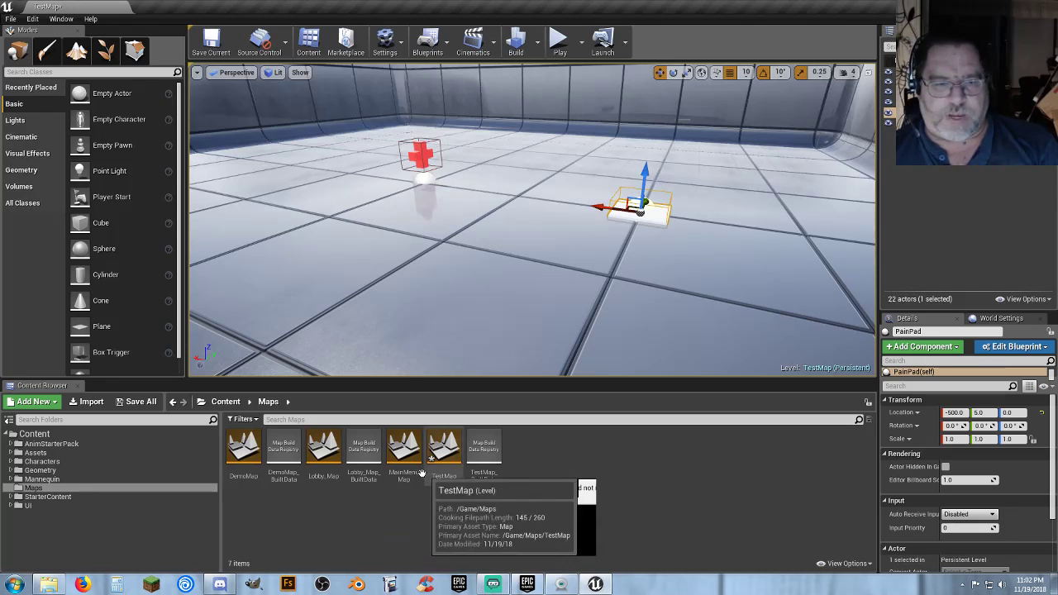
click(152, 405)
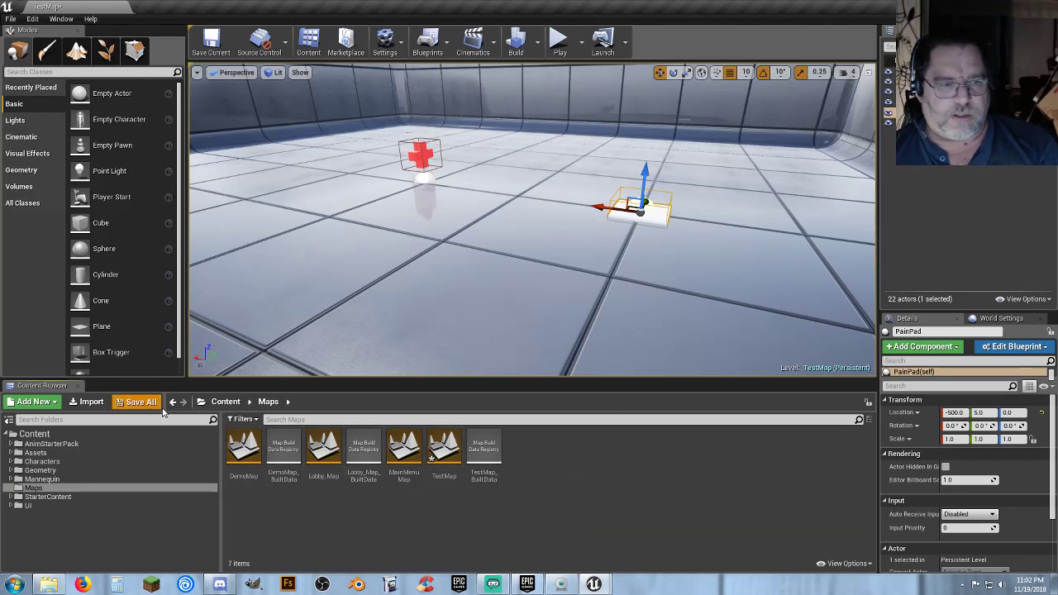
click(630, 394)
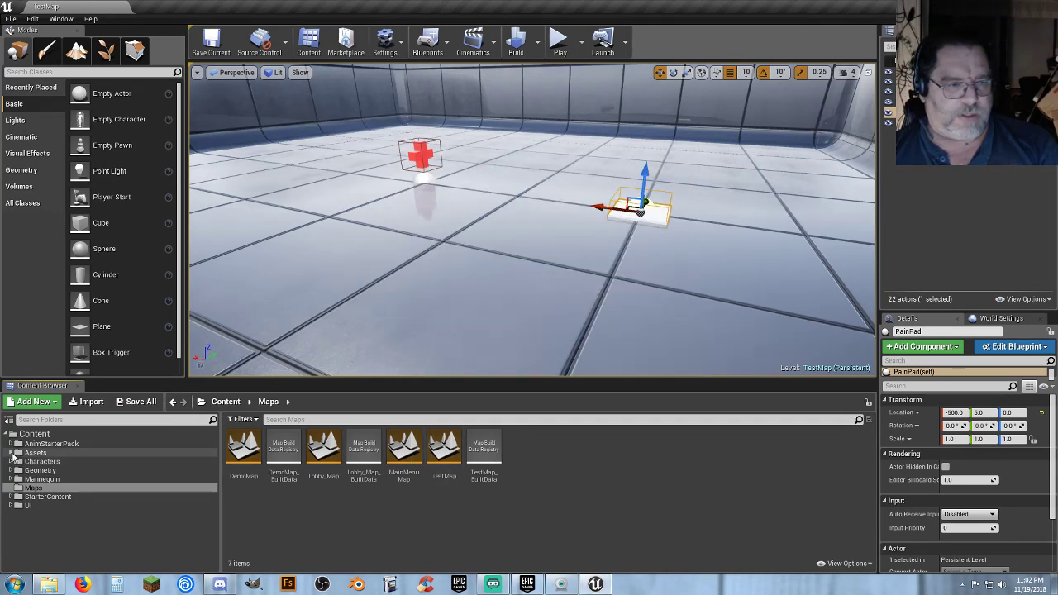
Open the PainPad blueprint from the Assets/Gadgets folder
click(11, 453)
click(37, 470)
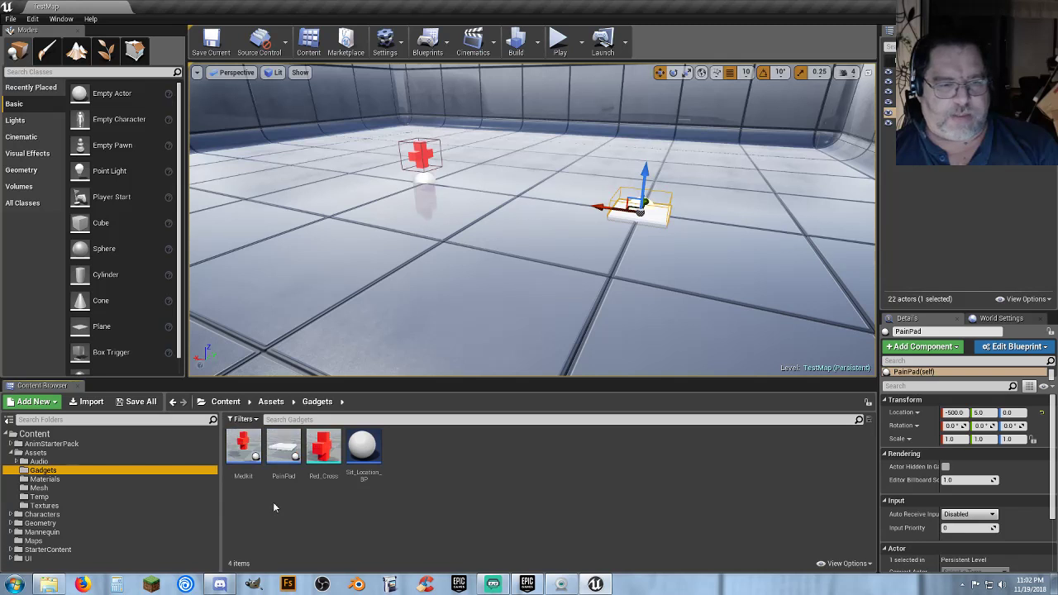
double_click(283, 450)
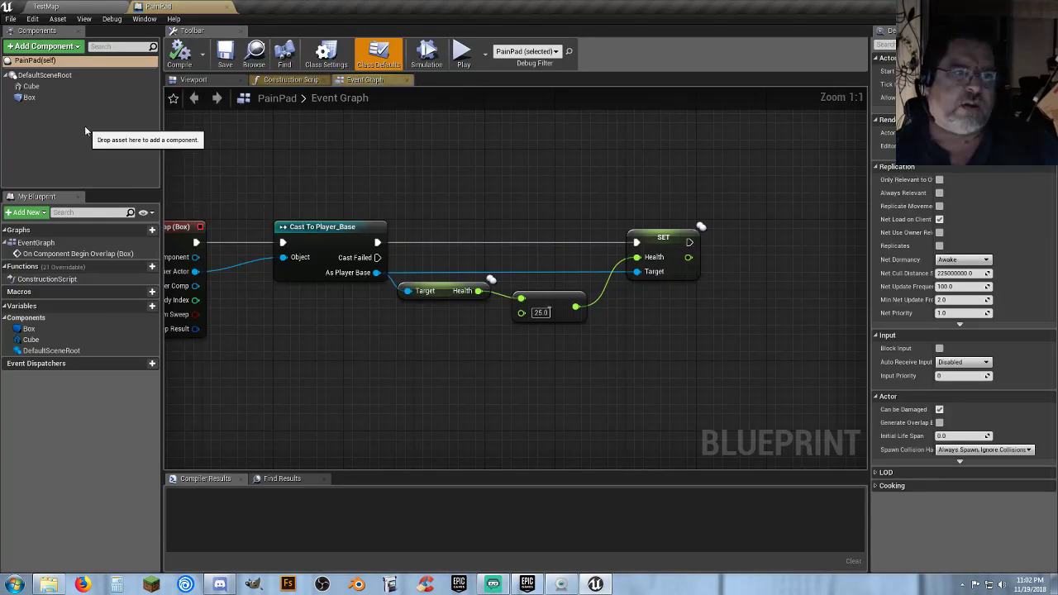
Examine the PainPad blueprint's component preview and the Event Graph nodes that subtract 25.0 from the player's Health
click(214, 81)
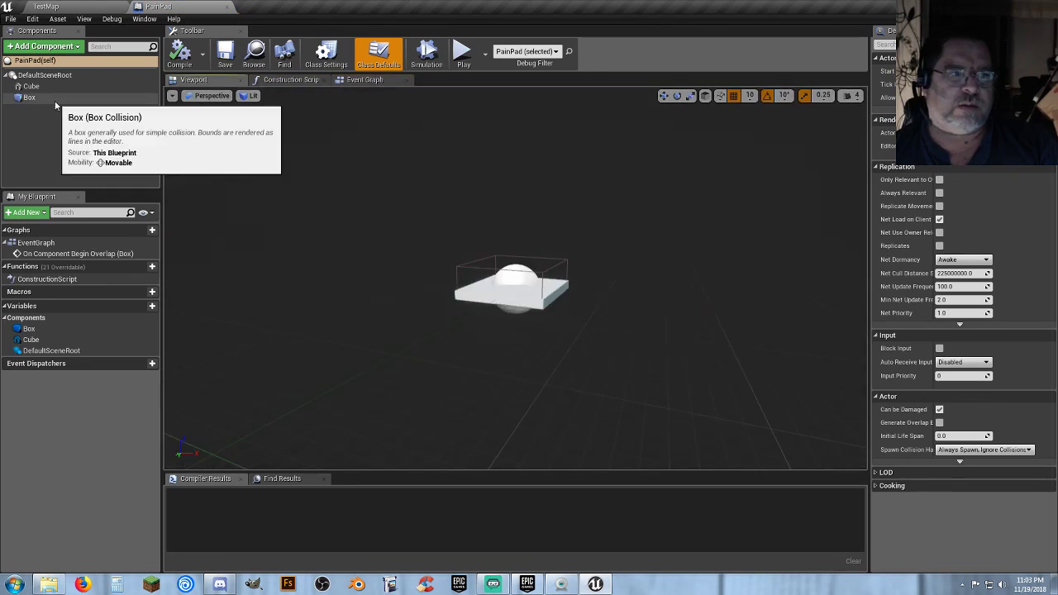
click(369, 83)
scroll(363, 342, up, 3)
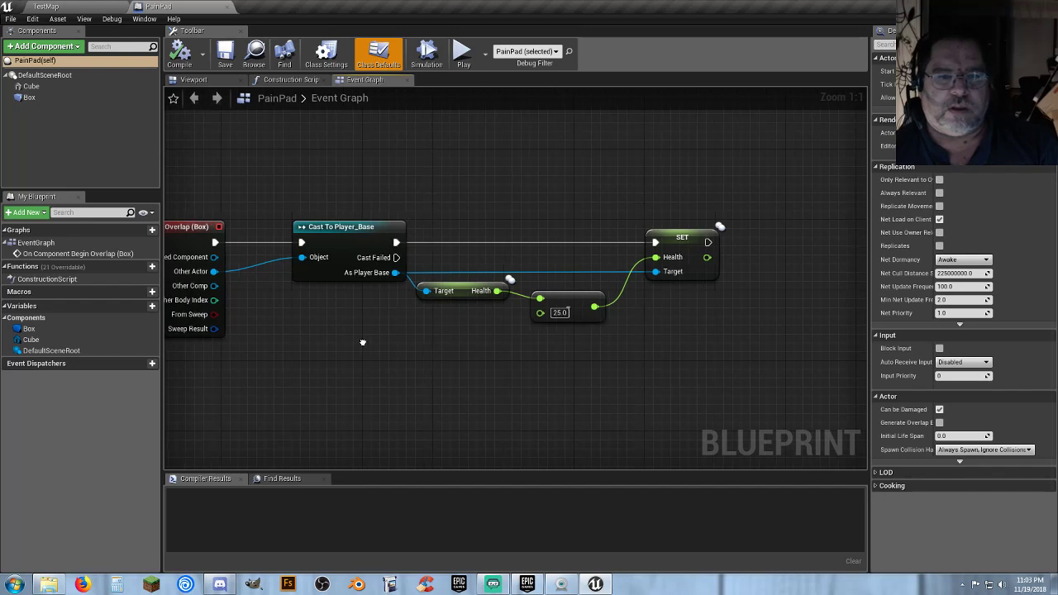
right_drag(750, 352, 662, 326)
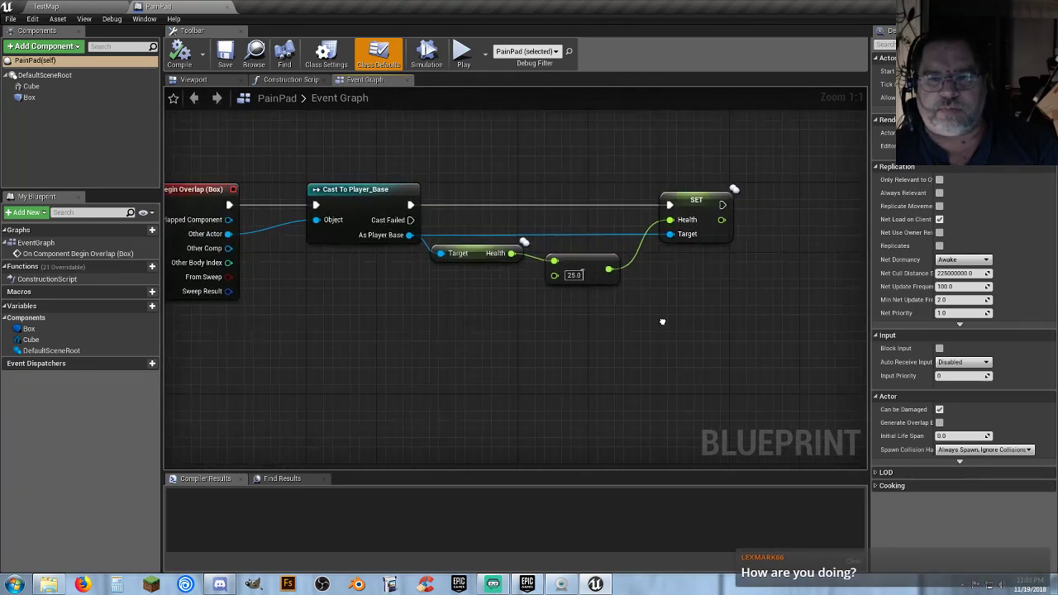
mouse_move(719, 329)
mouse_down()
mouse_move(578, 227)
mouse_move(496, 271)
mouse_up()
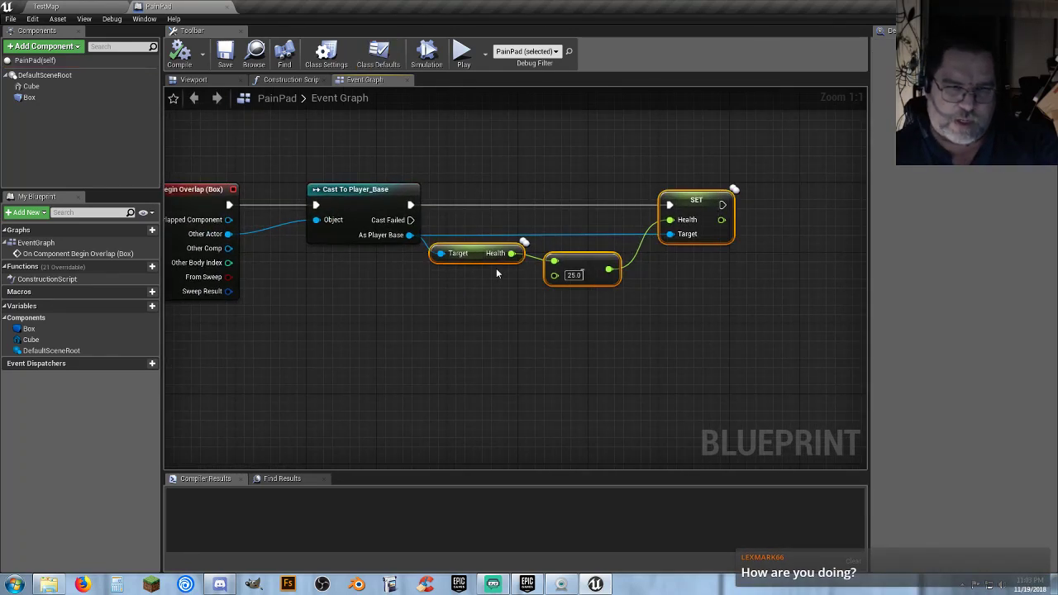
right_drag(388, 342, 434, 344)
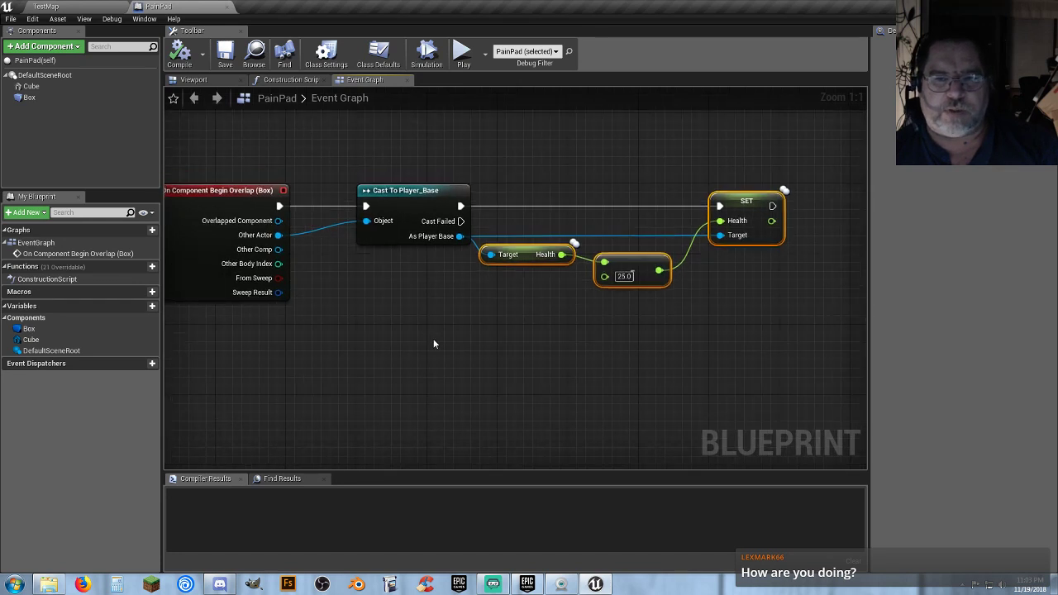
click(355, 369)
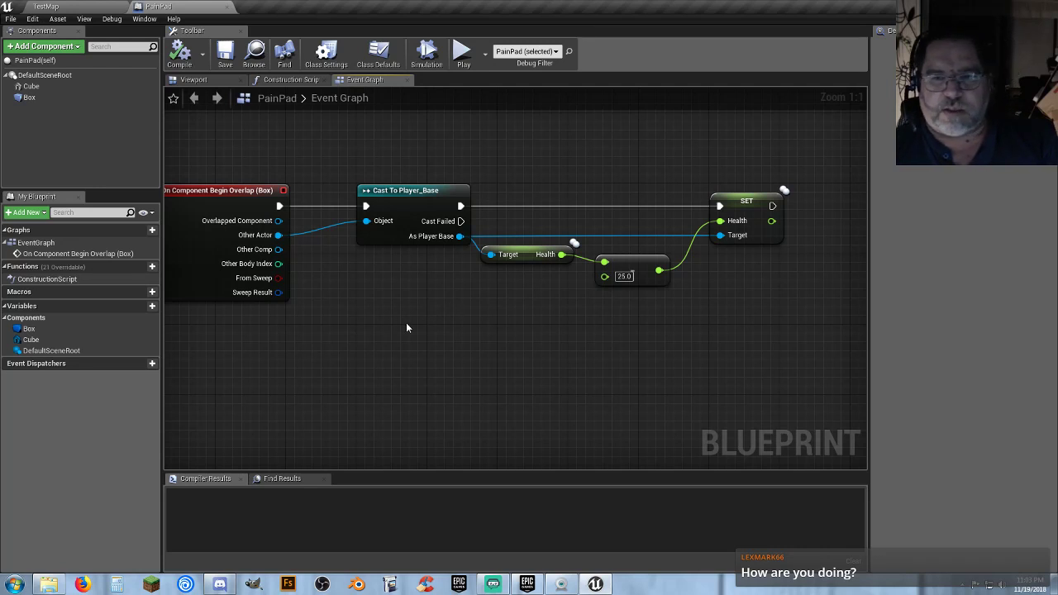
right_drag(405, 322, 402, 327)
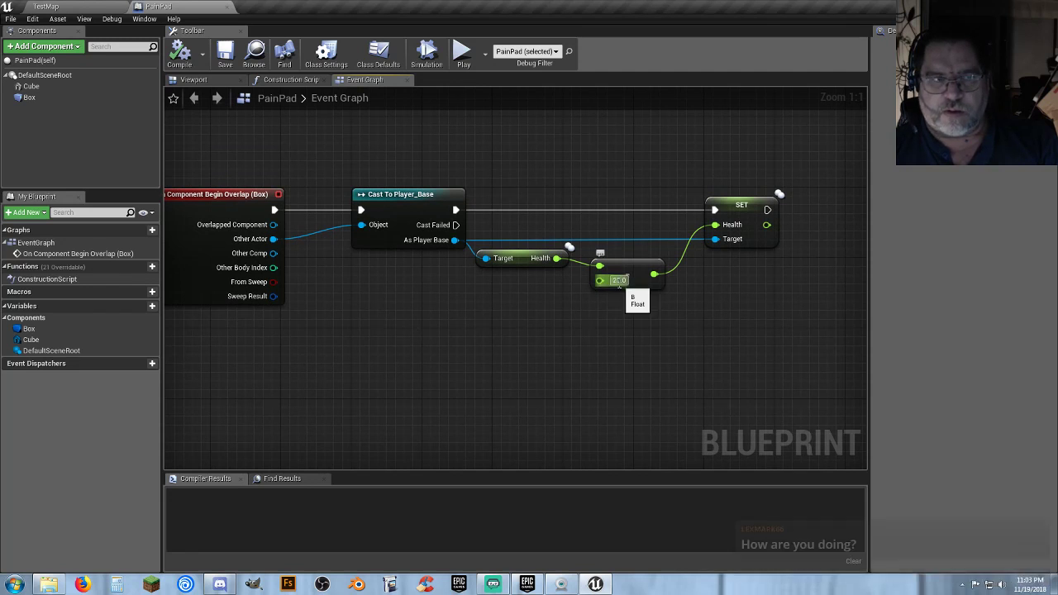
text(25)
key(Return)
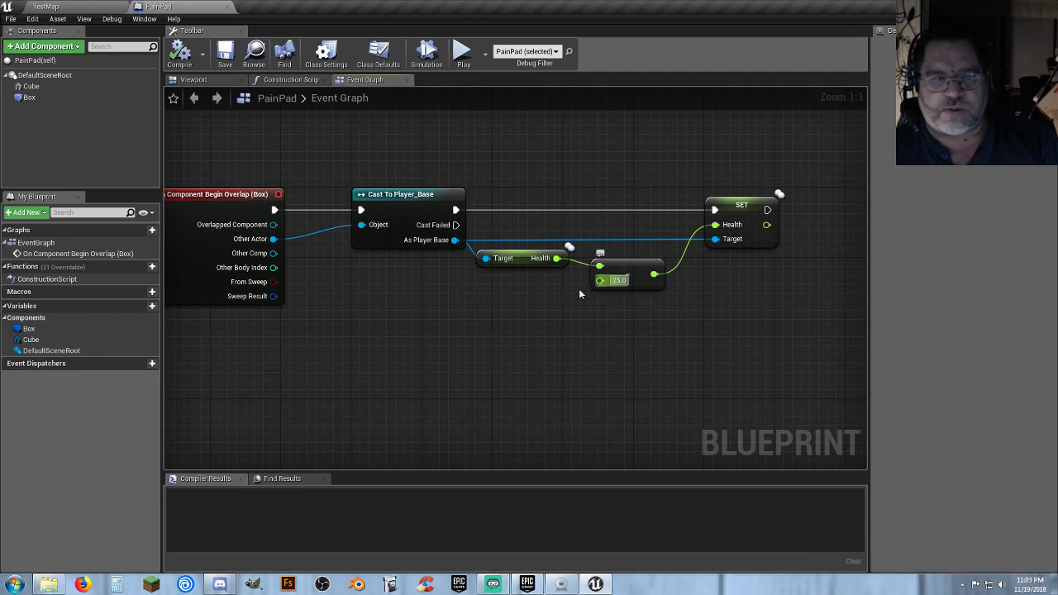
Add a replicated Float variable named Damage Amount to the PainPad blueprint
click(151, 306)
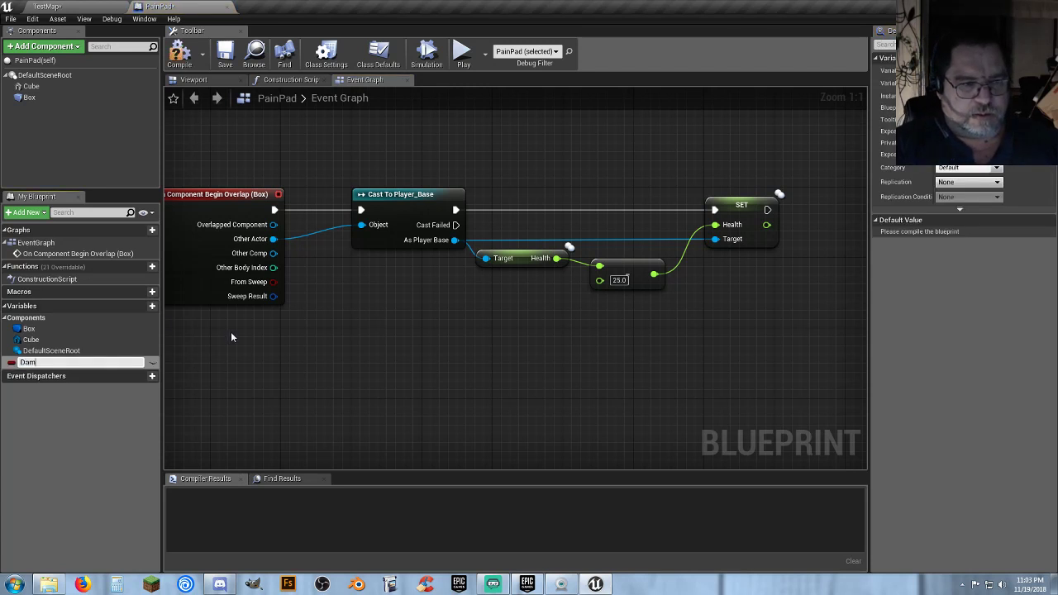
text(Damage Amount)
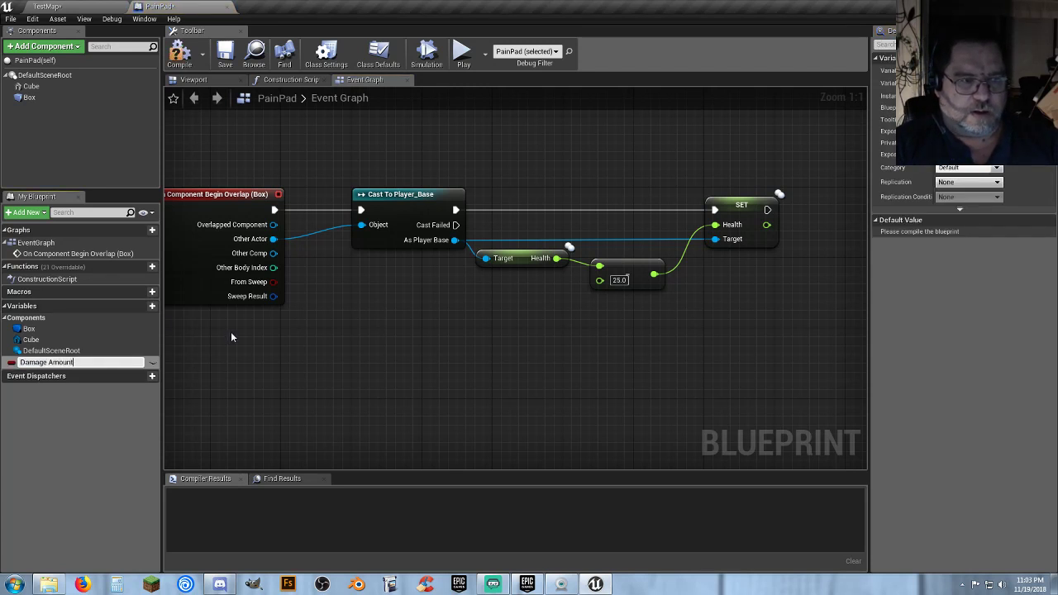
key(Return)
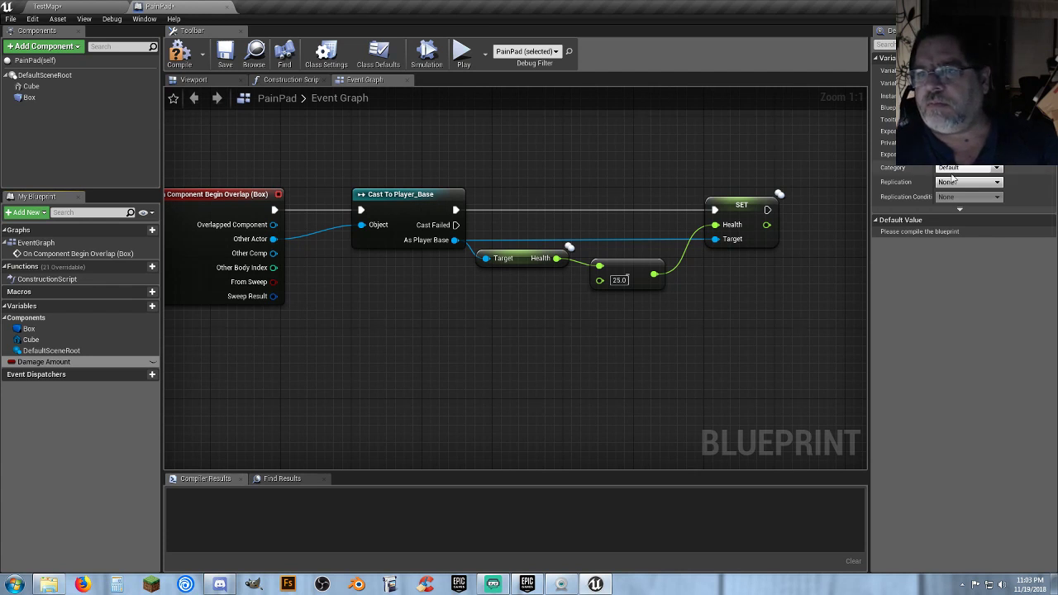
click(965, 181)
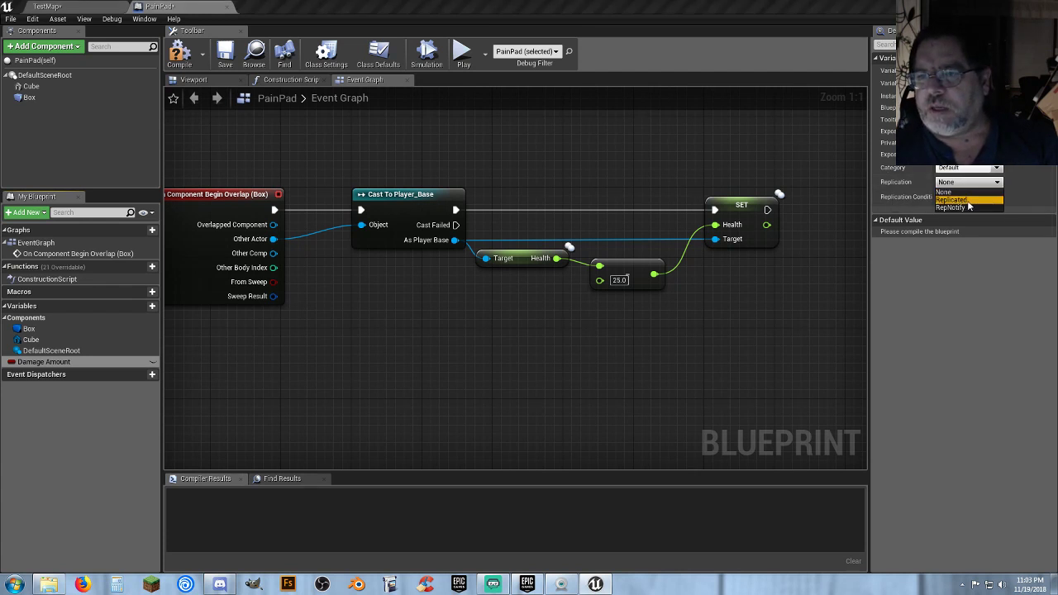
click(967, 201)
click(950, 70)
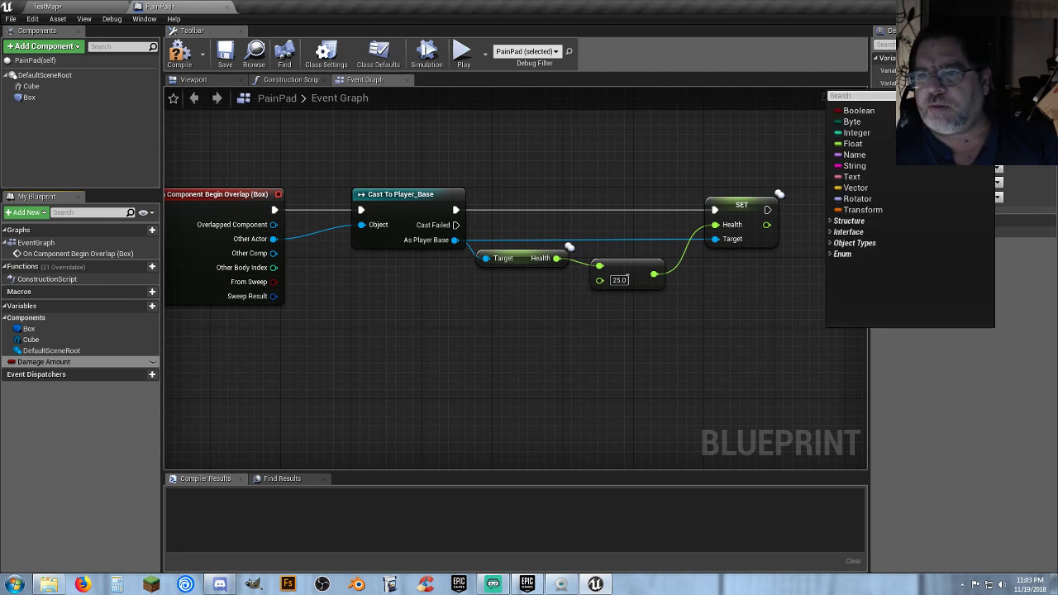
click(847, 143)
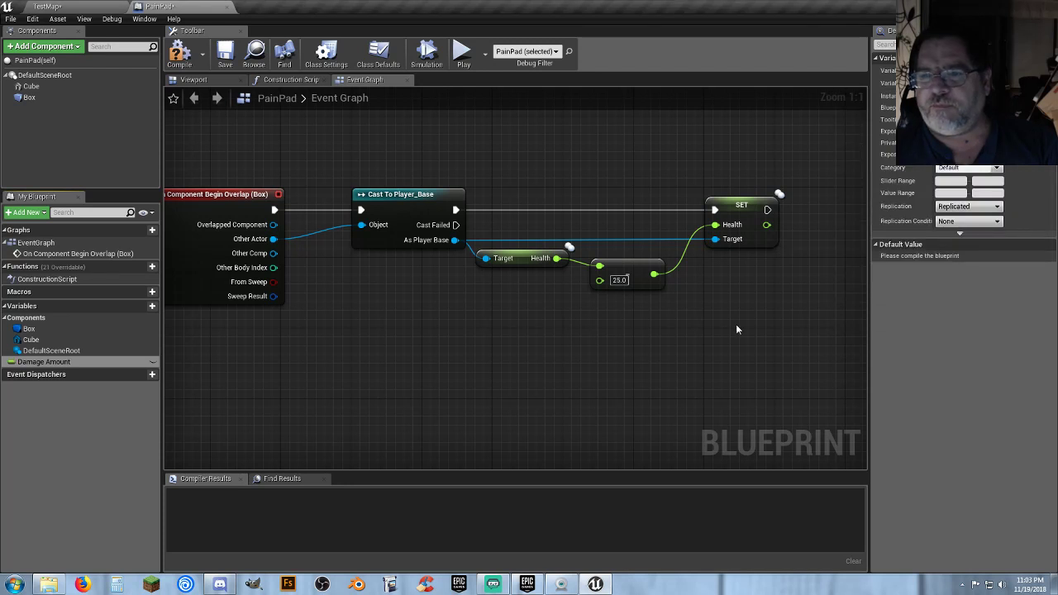
Compile and save the PainPad blueprint and give Damage Amount a default value of 25.0
click(179, 51)
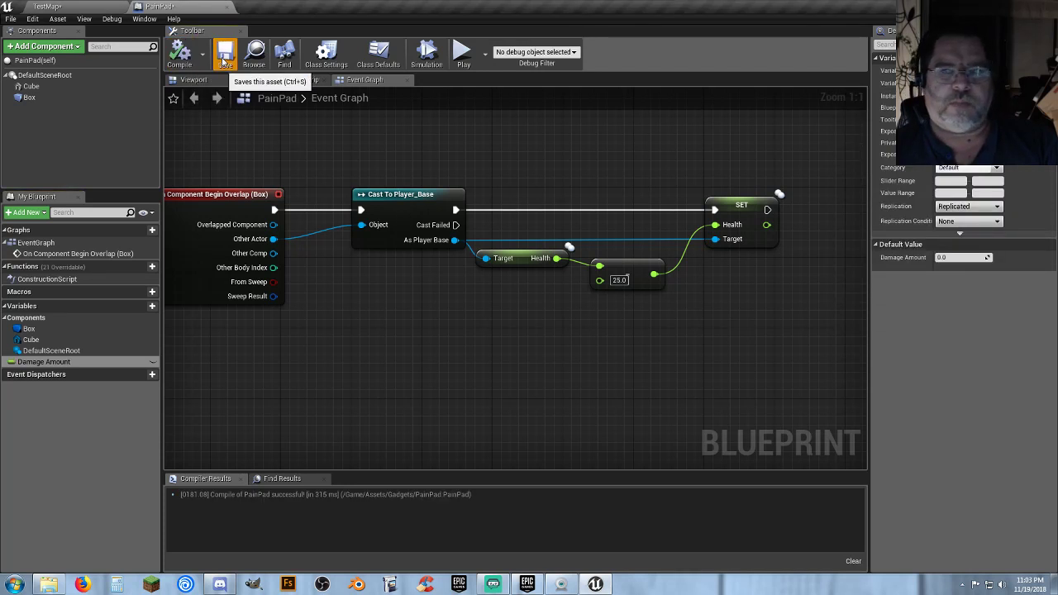
click(958, 258)
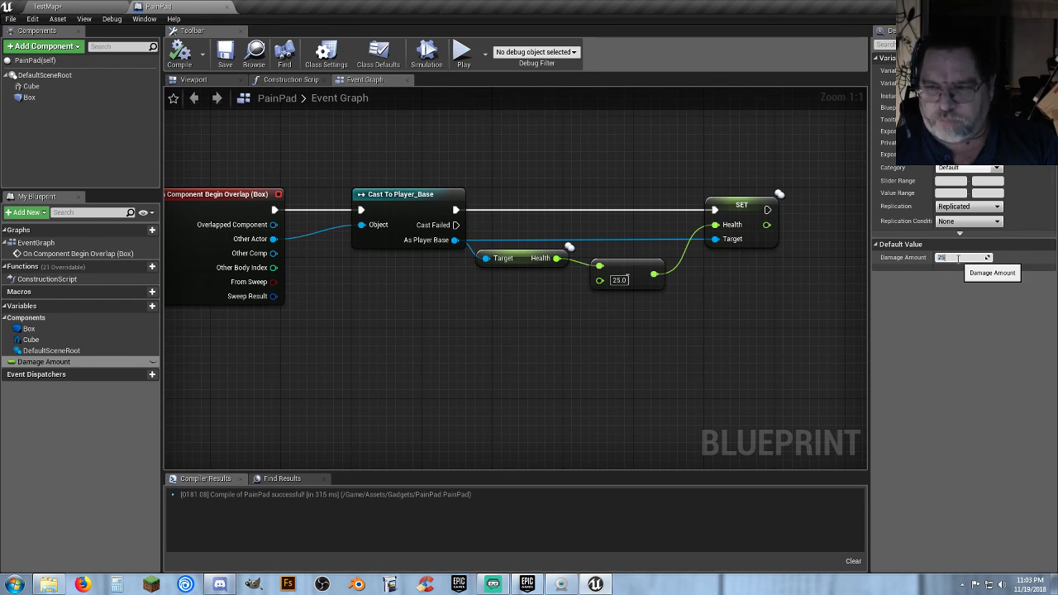
click(799, 281)
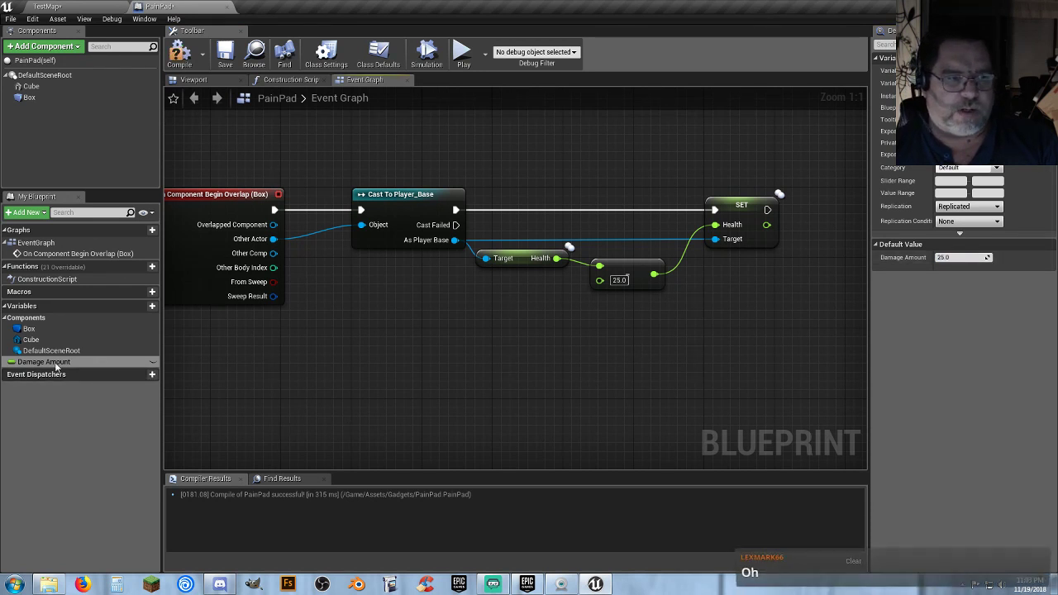
Feed the Damage Amount variable into the second input of the Health subtraction node and compile the blueprint
drag(43, 362, 524, 309)
drag(590, 296, 591, 293)
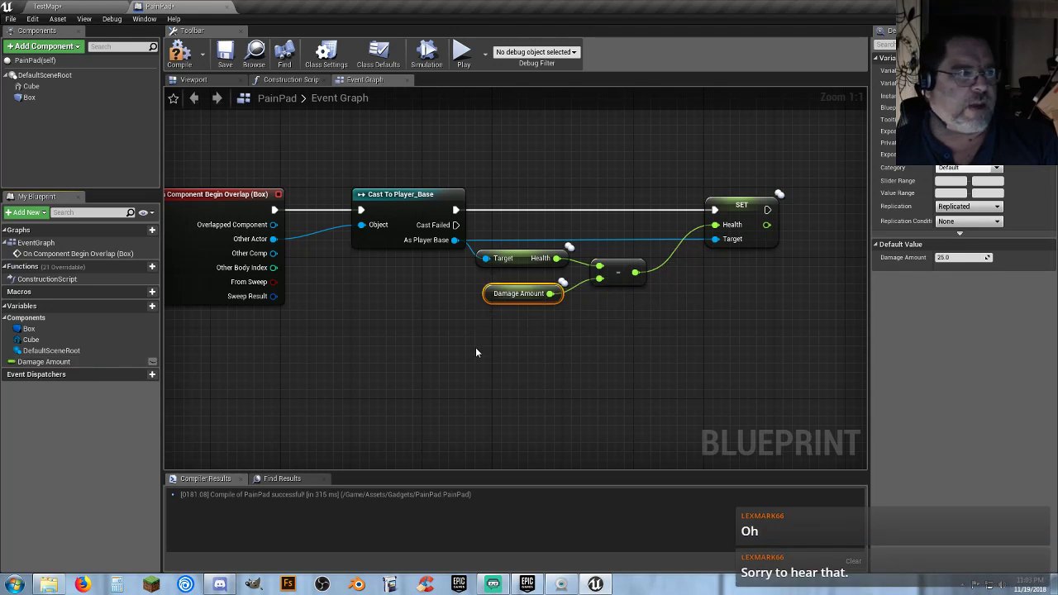
click(510, 348)
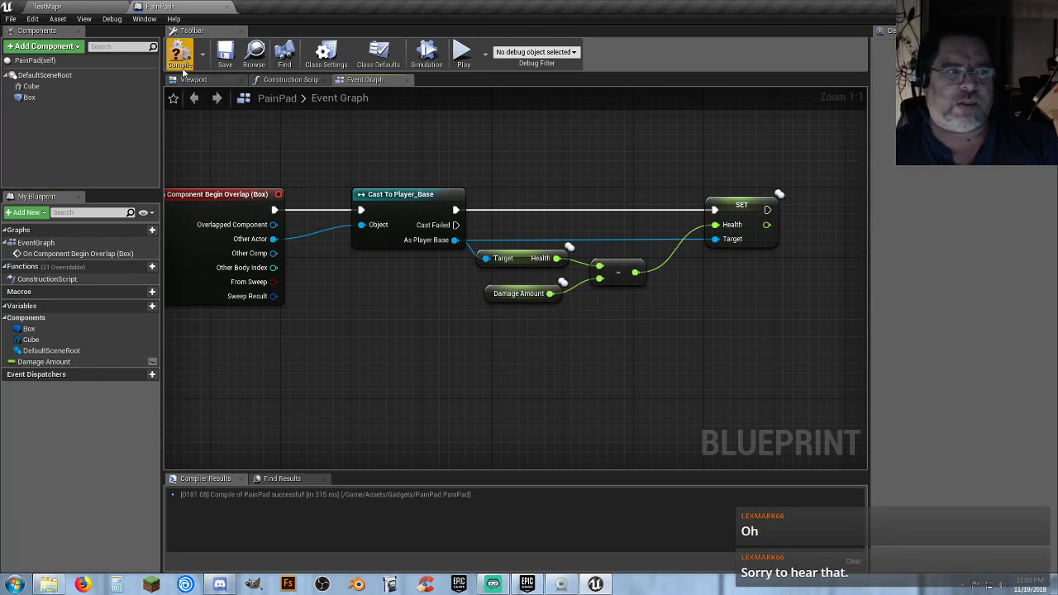
Return to the TestMap level and check the selected PainPad actor's properties for Damage Amount
click(112, 10)
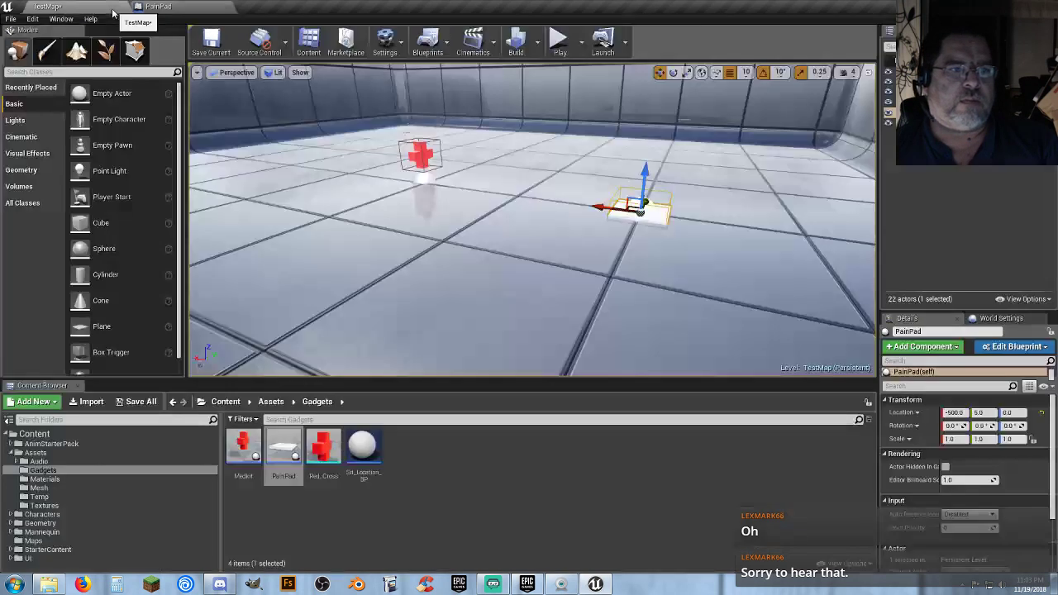
right_drag(672, 223, 670, 223)
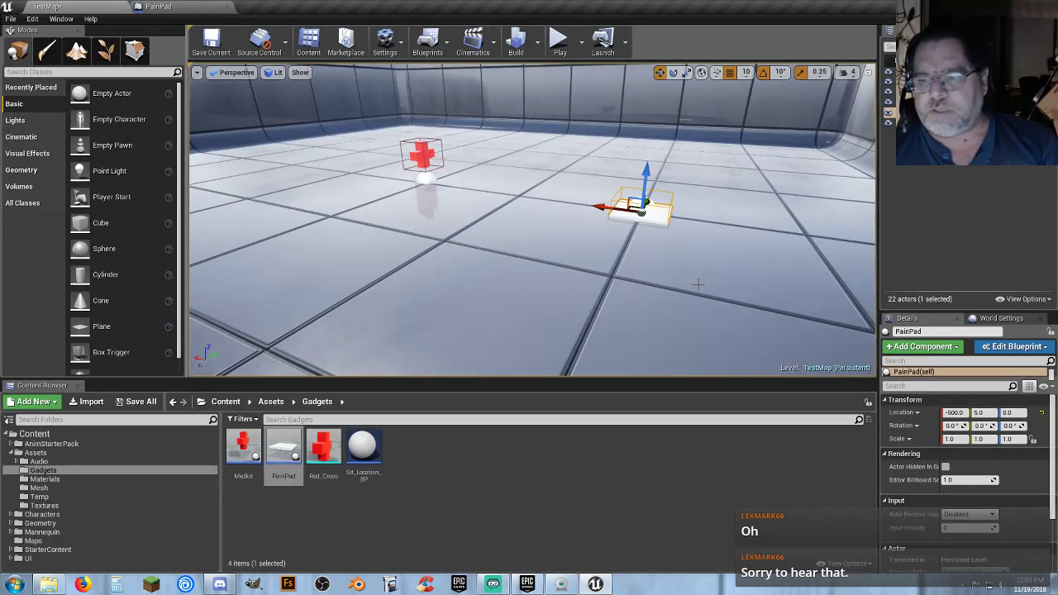
click(425, 181)
click(653, 215)
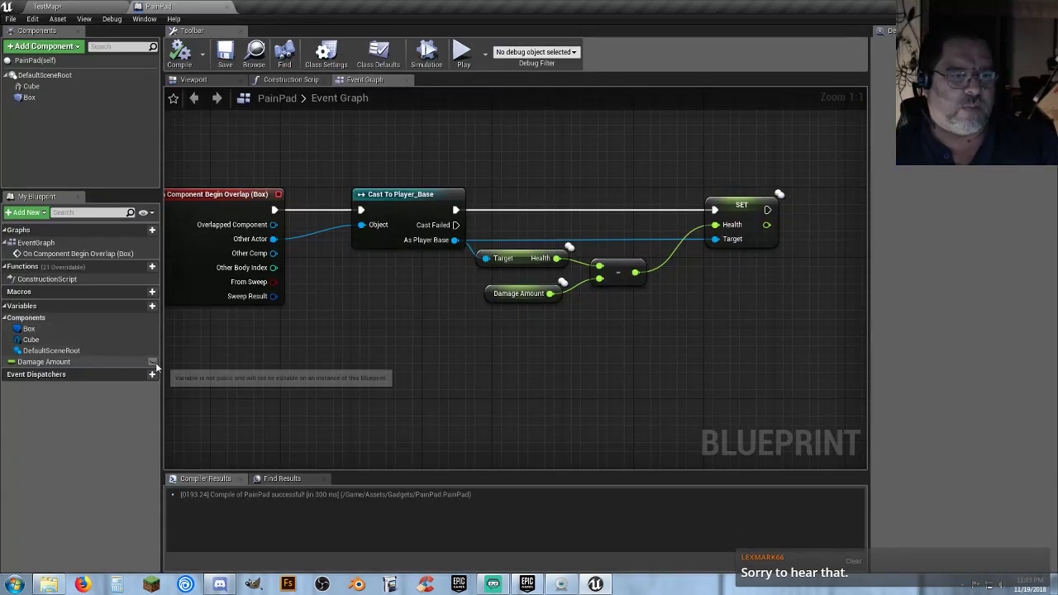
Make the PainPad blueprint's Damage Amount variable editable per instance, then compile and save
click(154, 362)
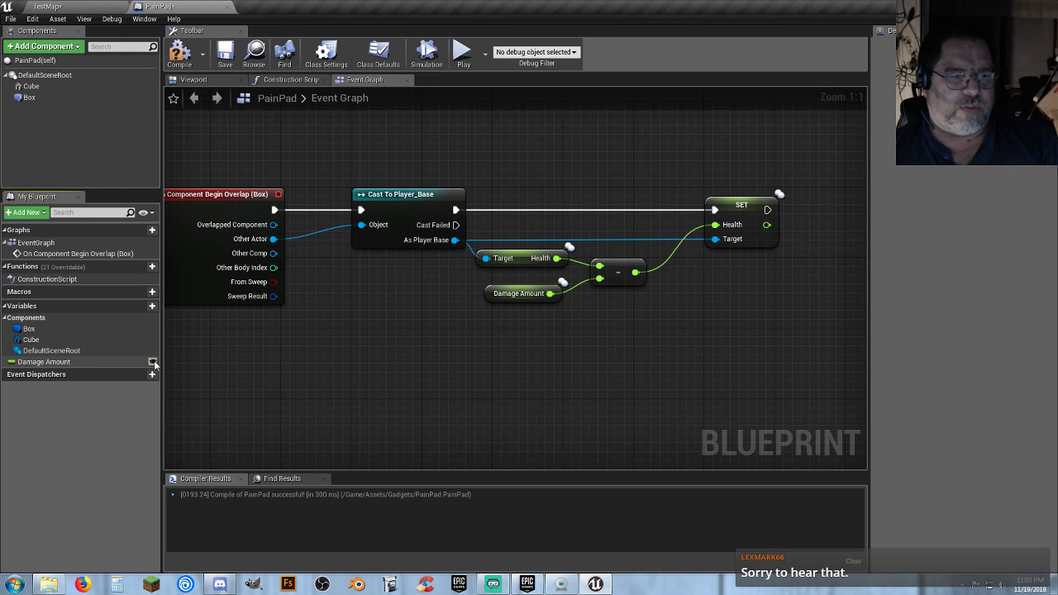
click(179, 54)
click(225, 54)
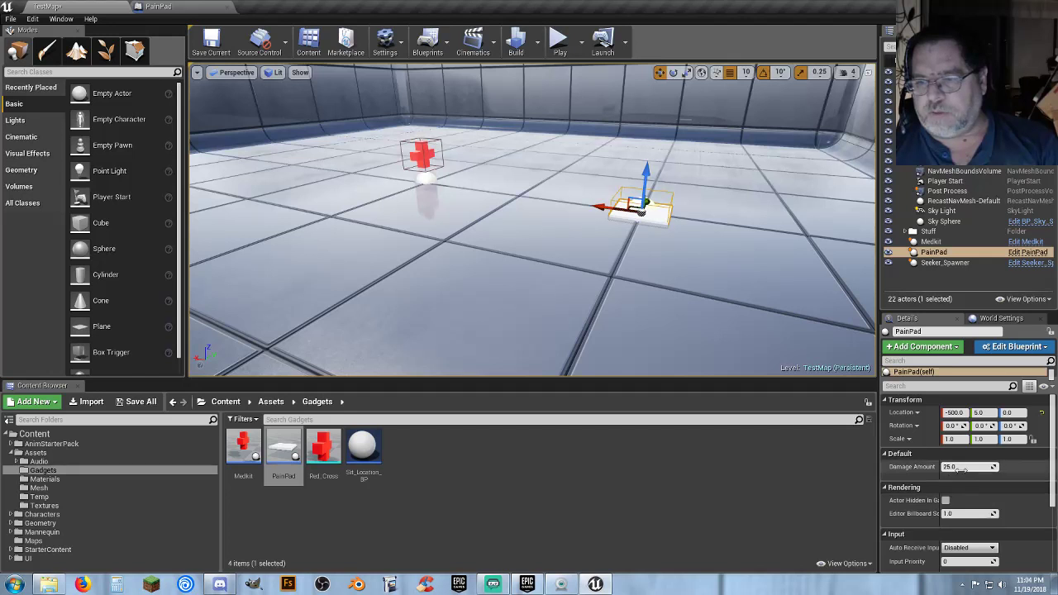
Set the Damage Amount of the PainPad actor in the level to 75.0
click(643, 275)
click(637, 215)
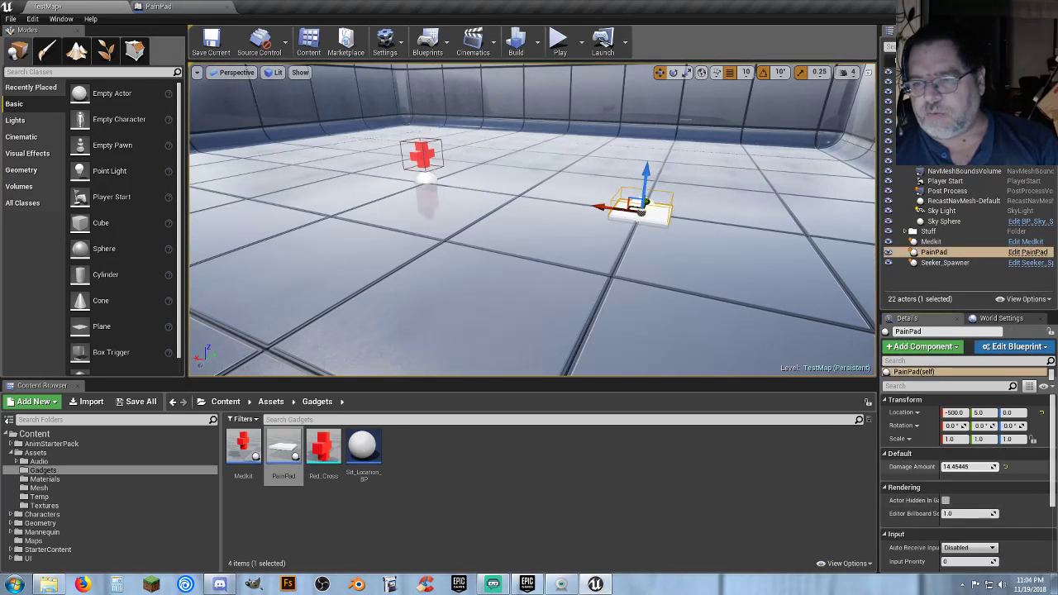
drag(967, 467, 976, 467)
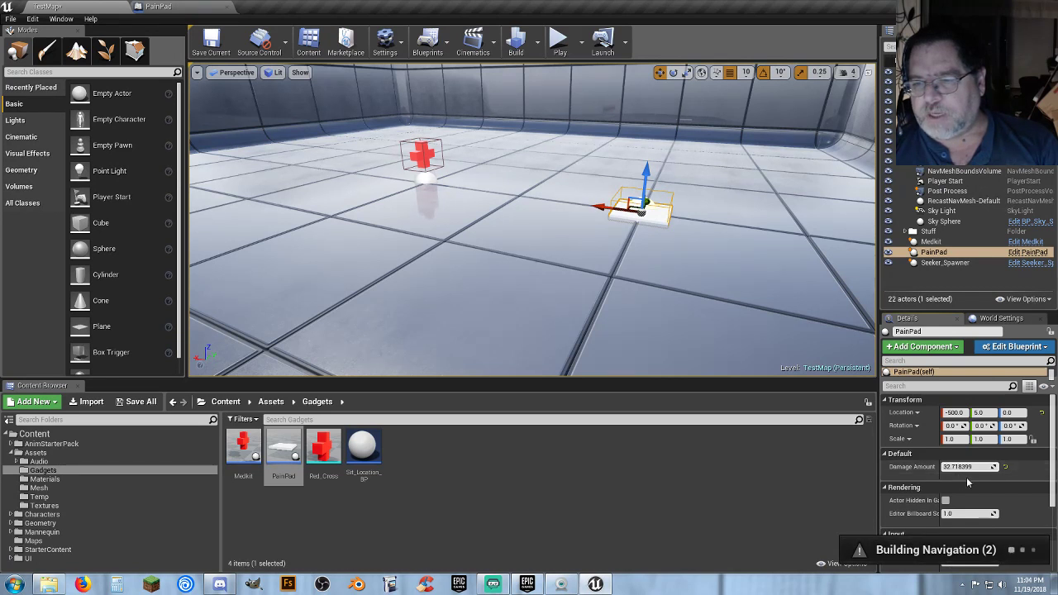
click(976, 467)
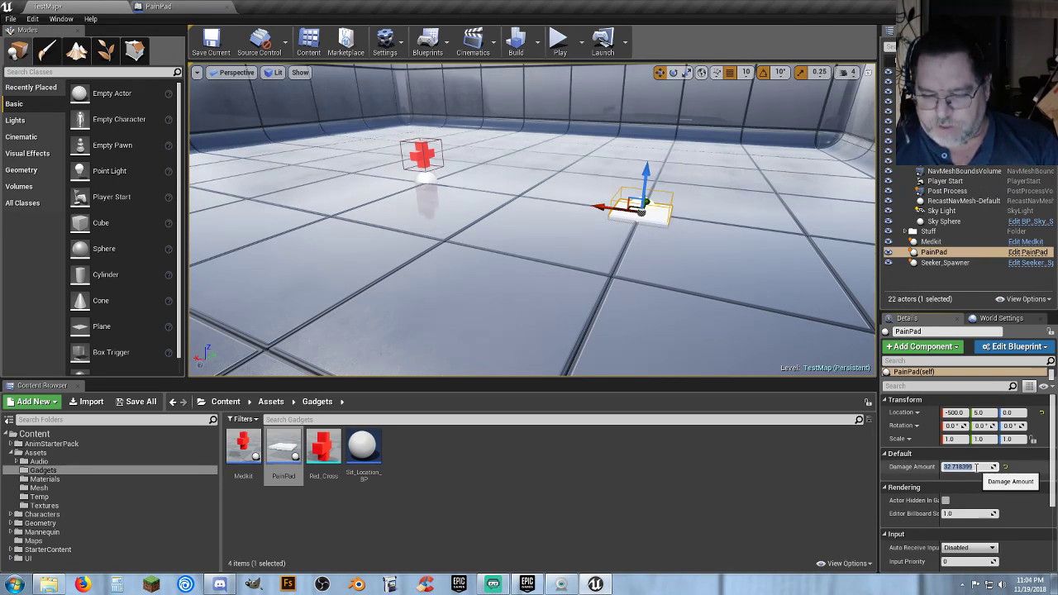
text(75.0)
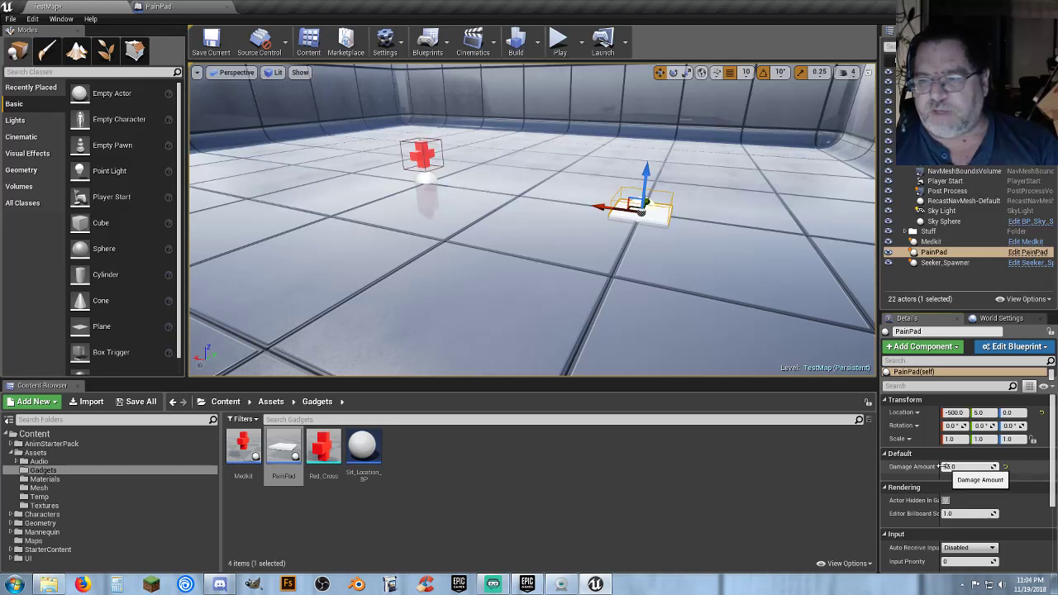
Play the level and run the character over the PainPad and through the medkit to test the health changes
click(560, 42)
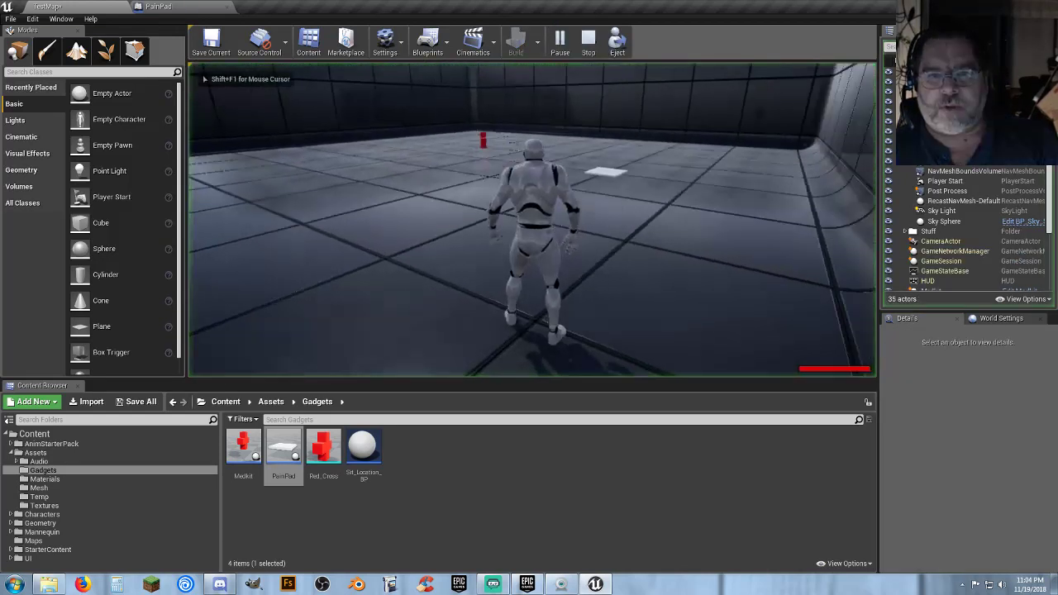
key(w)
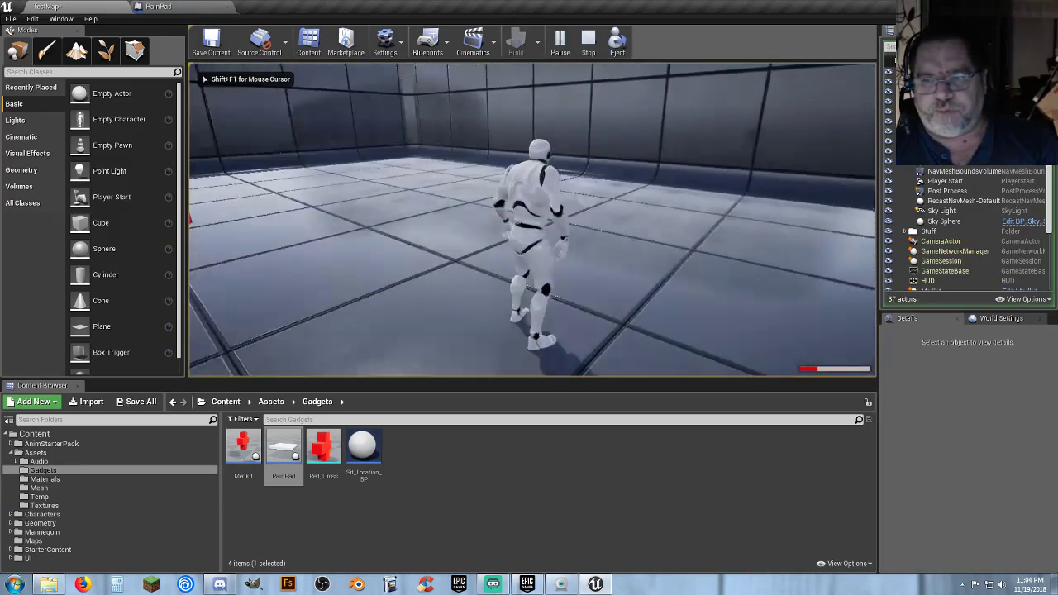
key(w)
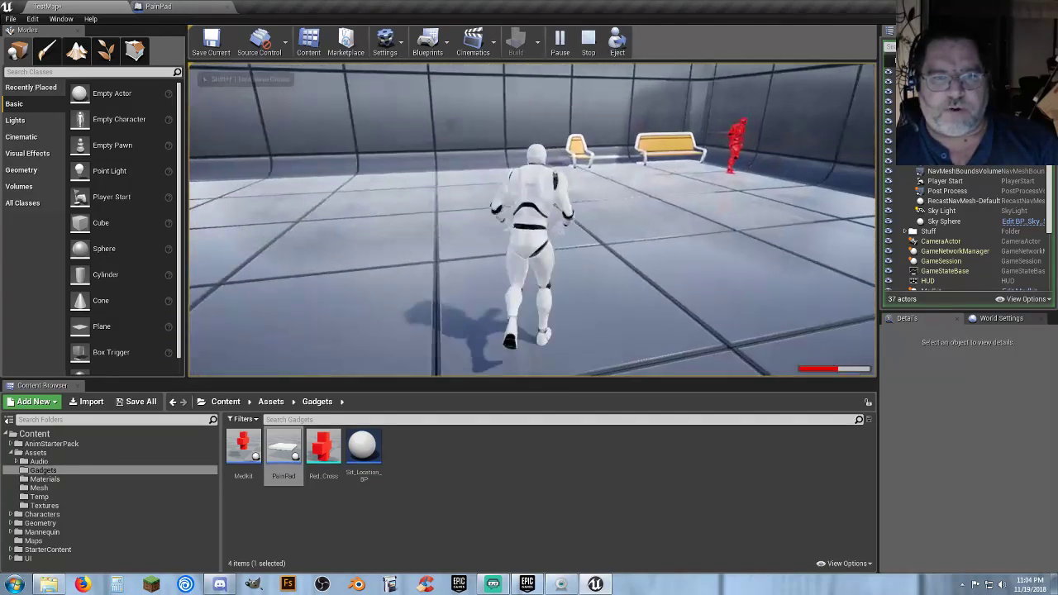
key(d)
key(s)
key(a)
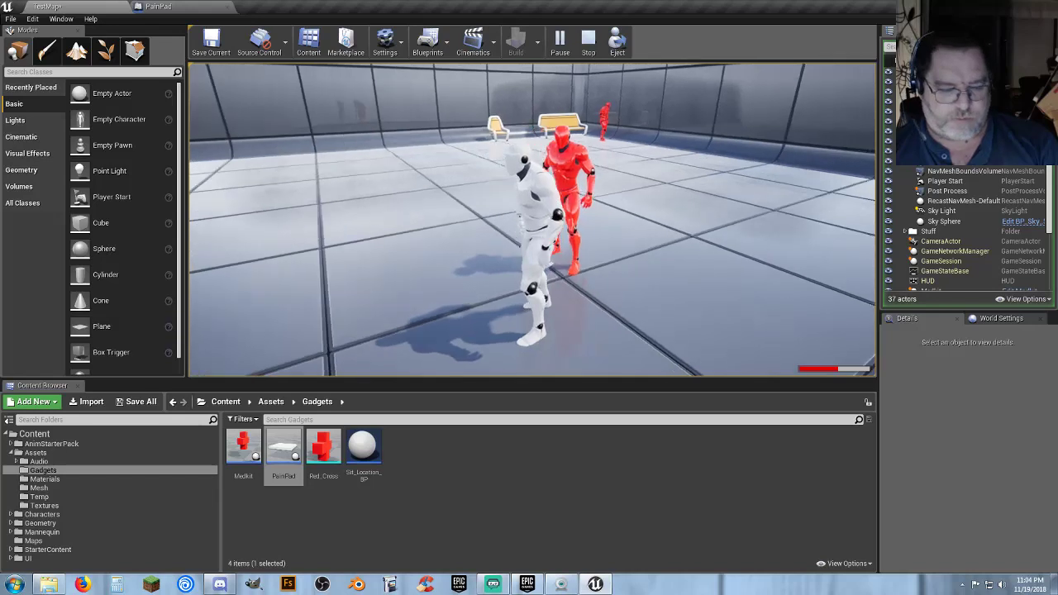
Shoot at the red character in first-person view and collect the respawned medkit before ending the play session
key(v)
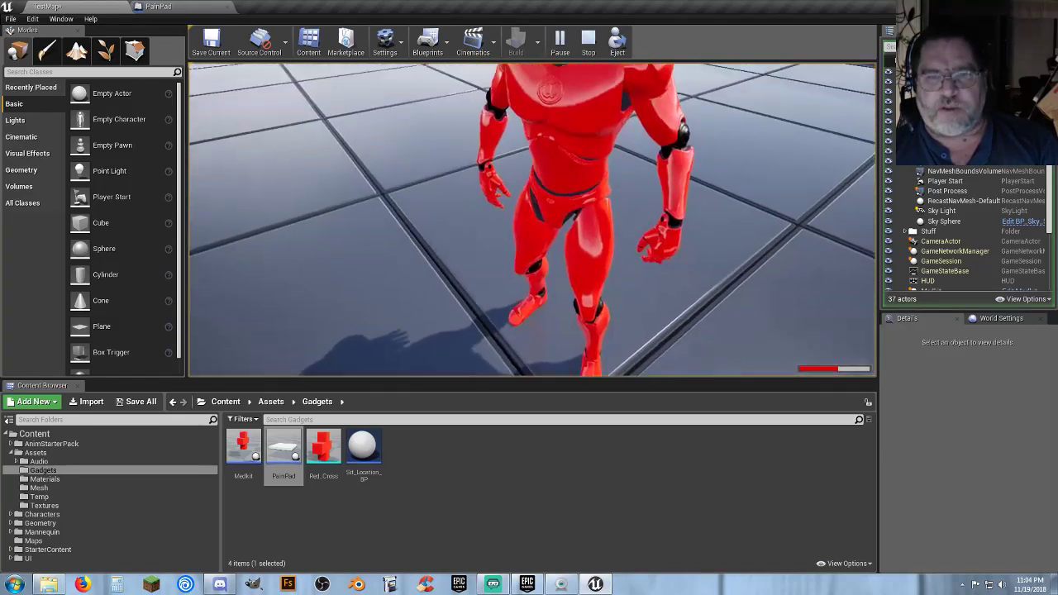
click(532, 220)
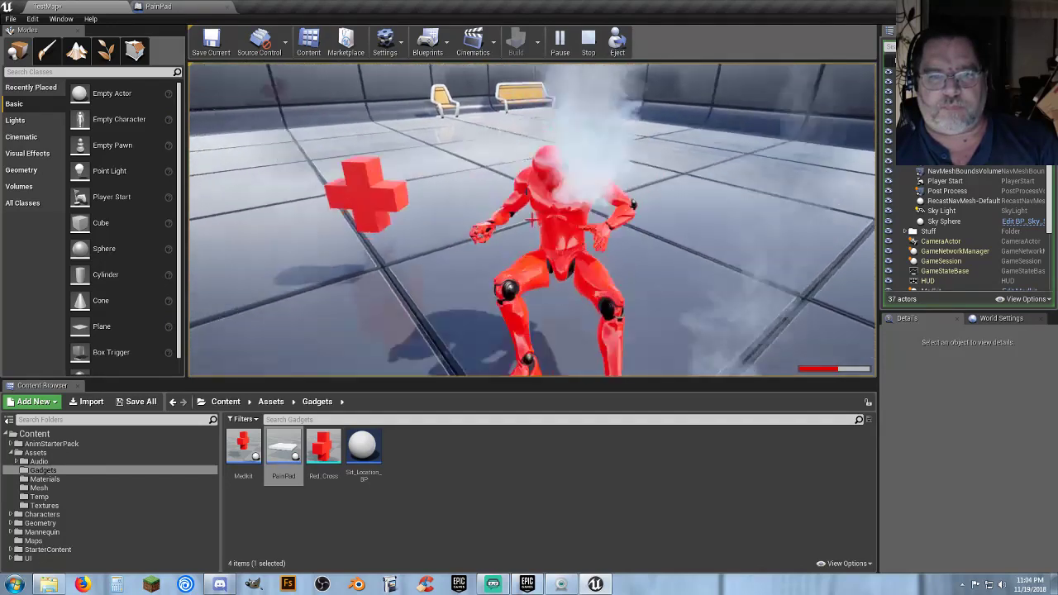
key(v)
key(w)
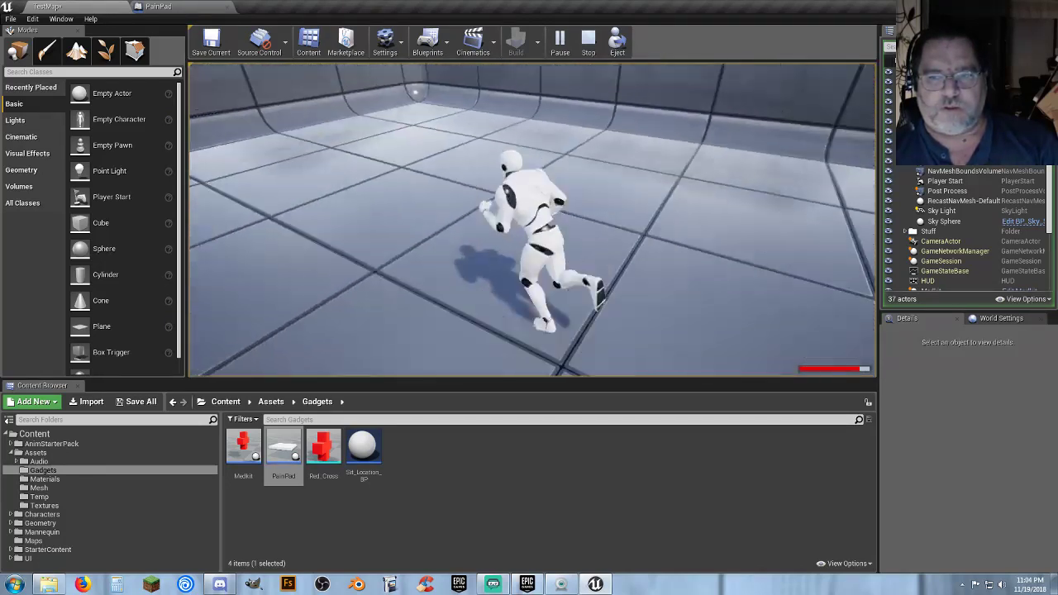
key(w)
key(w)
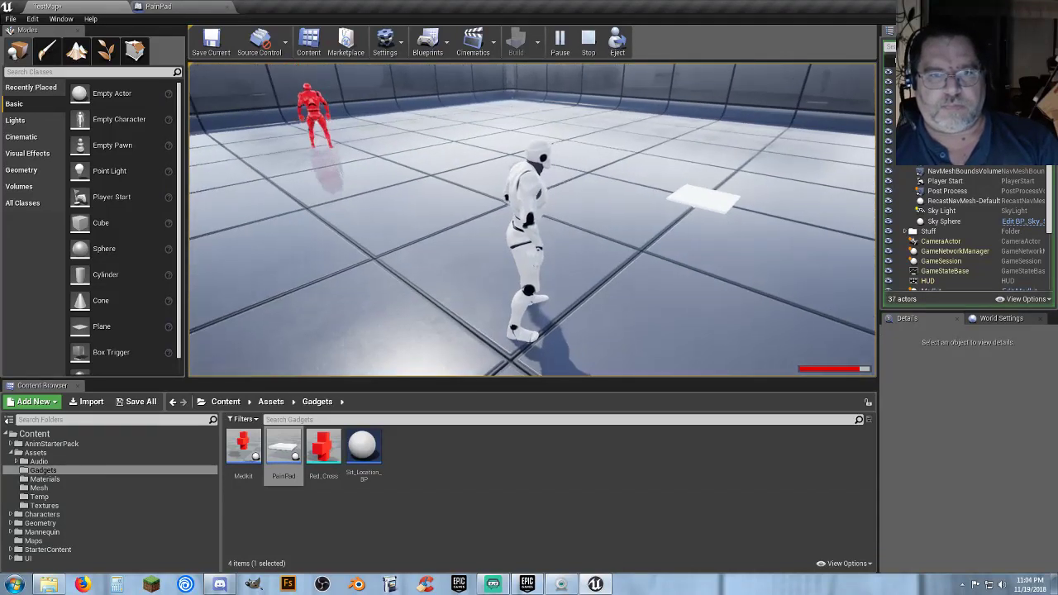
key(Escape)
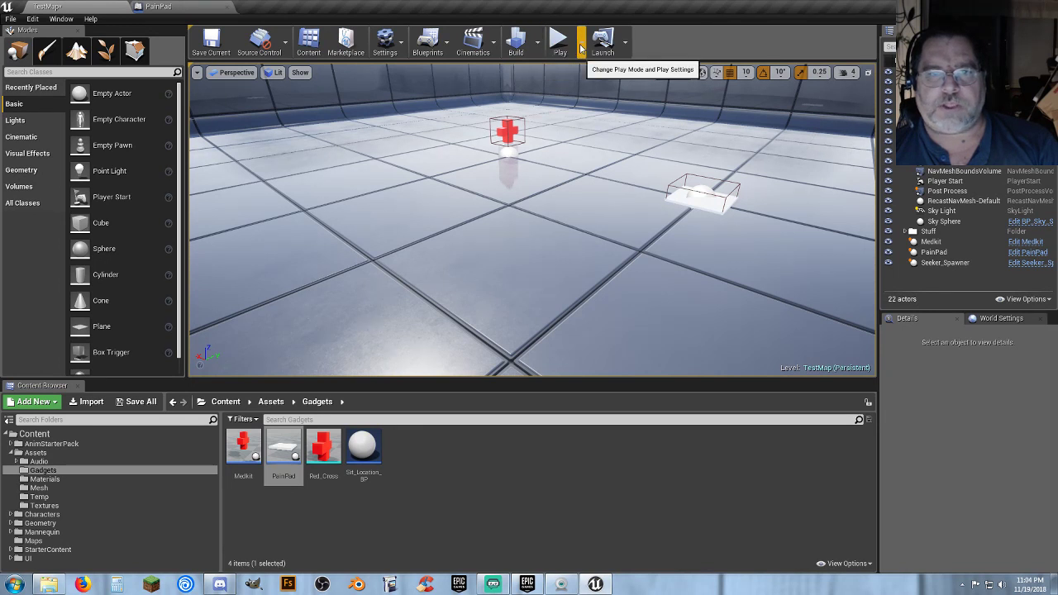
Start a two-player preview and arrange the resized server and client windows side by side
text(2)
key(Return)
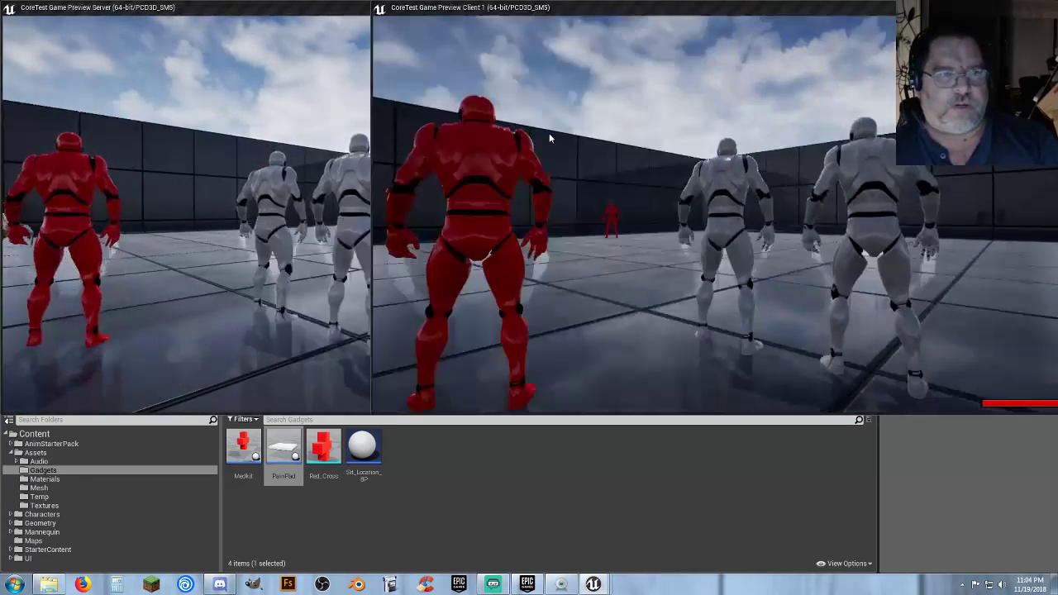
mouse_move(318, 12)
mouse_down()
mouse_move(334, 14)
mouse_move(339, 43)
mouse_move(324, 11)
mouse_up()
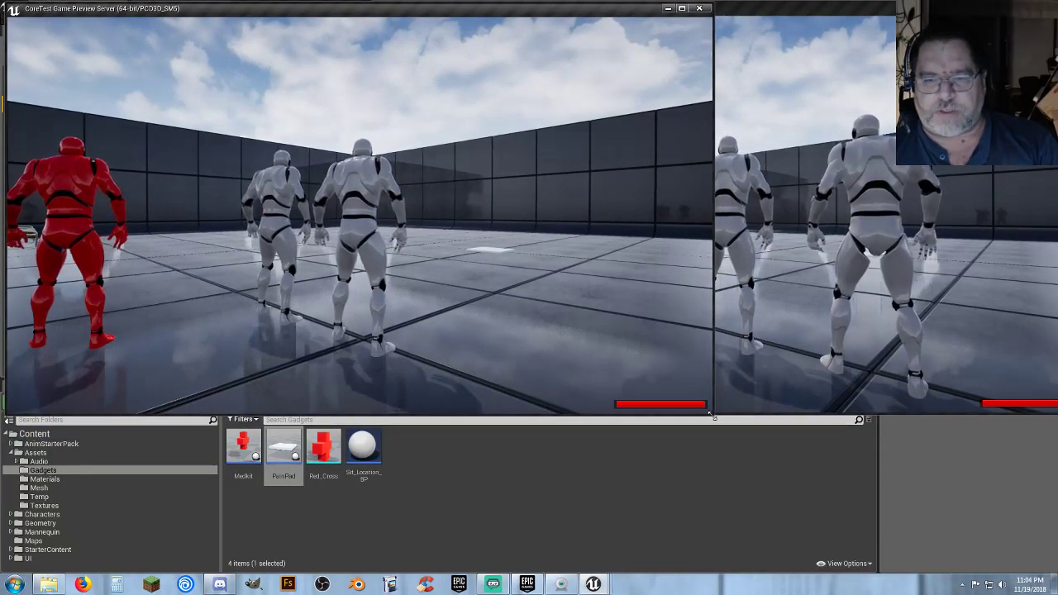
drag(712, 416, 503, 557)
click(683, 11)
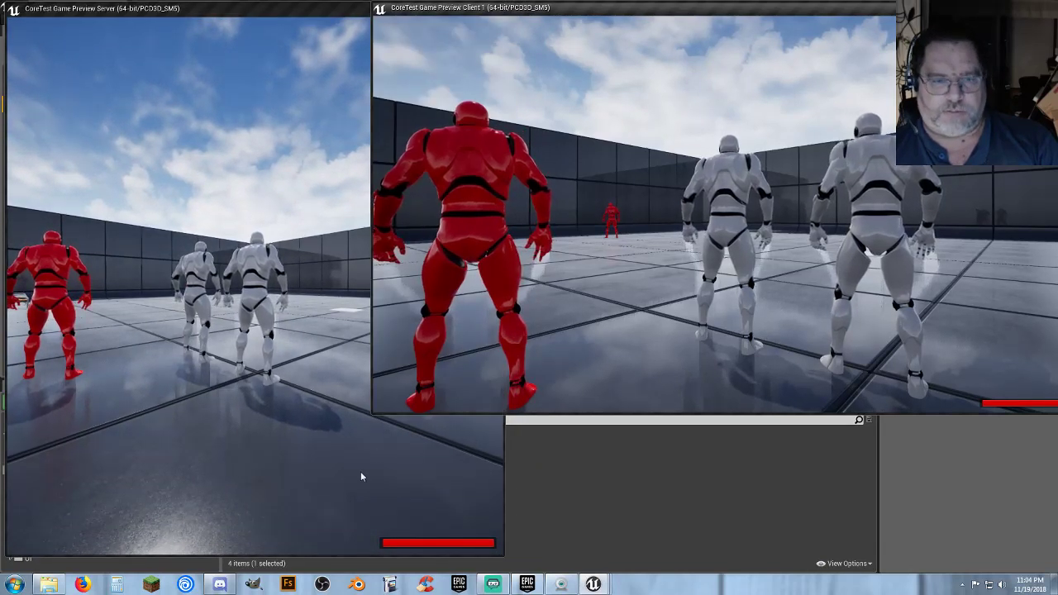
drag(372, 413, 584, 552)
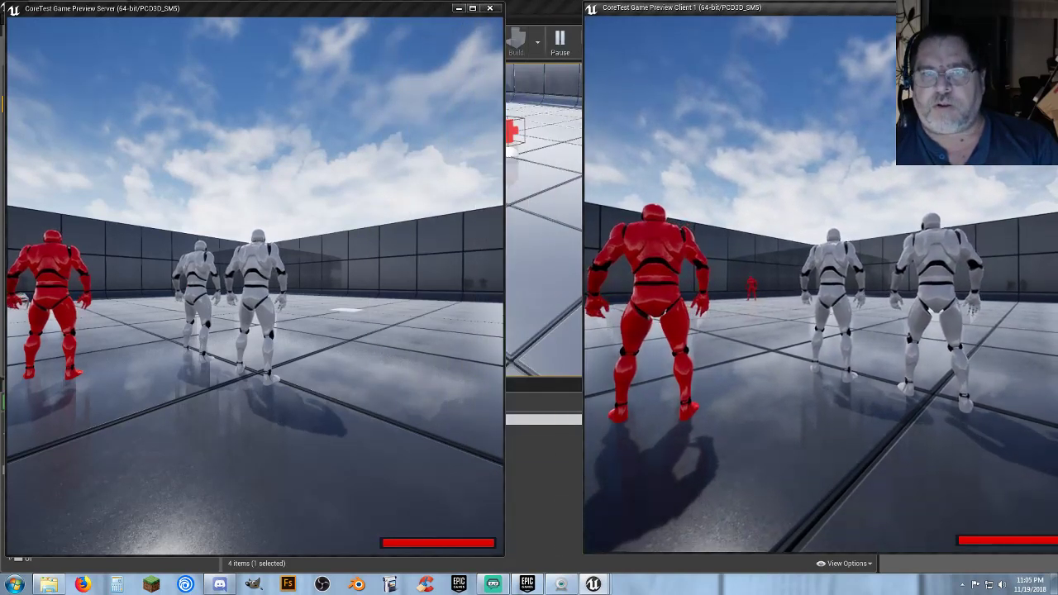
drag(845, 13, 783, 12)
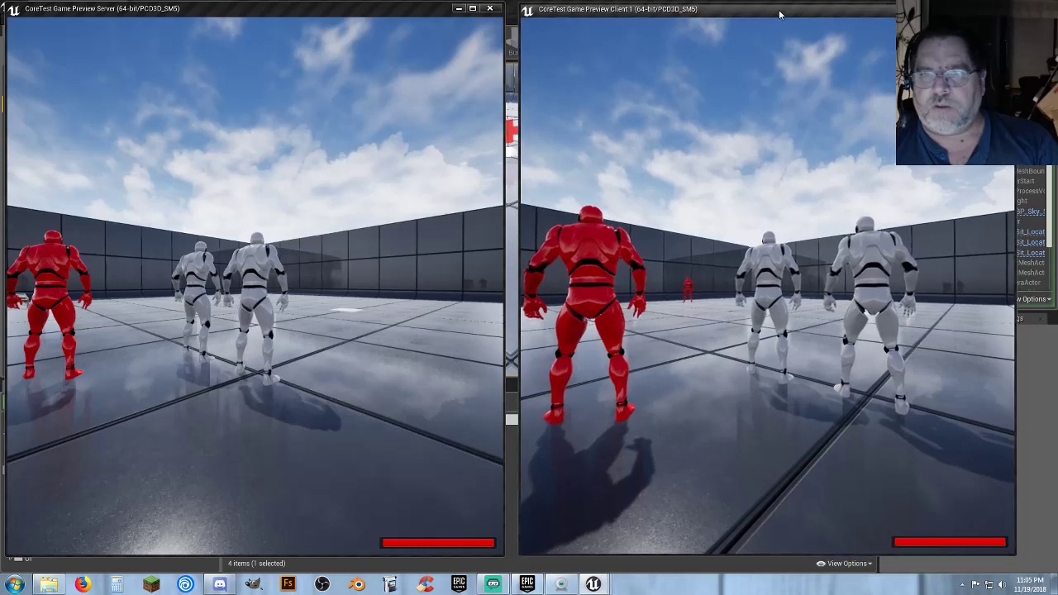
Run and jump the server player's character across the level and switch it to first-person view
click(413, 322)
key(w)
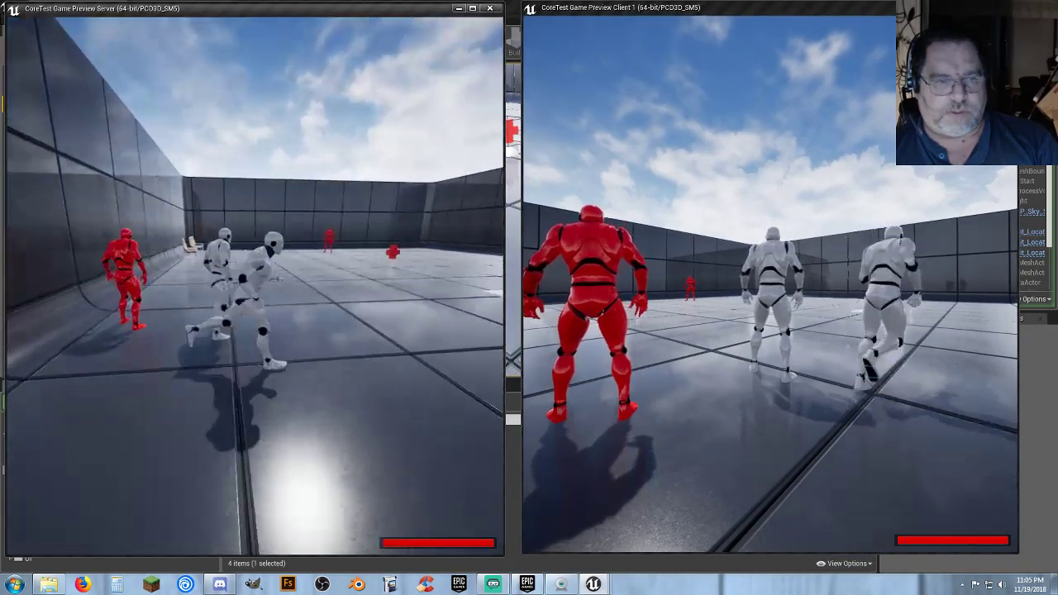
key(space)
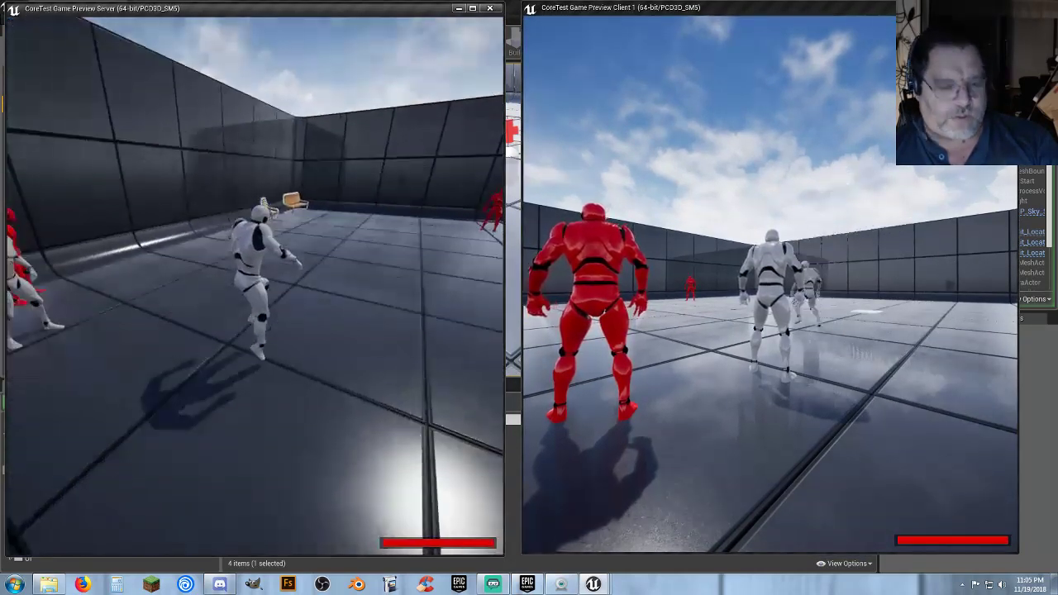
key(v)
Shoot the nearby red character as the server player and aim at the client player's white character
click(254, 285)
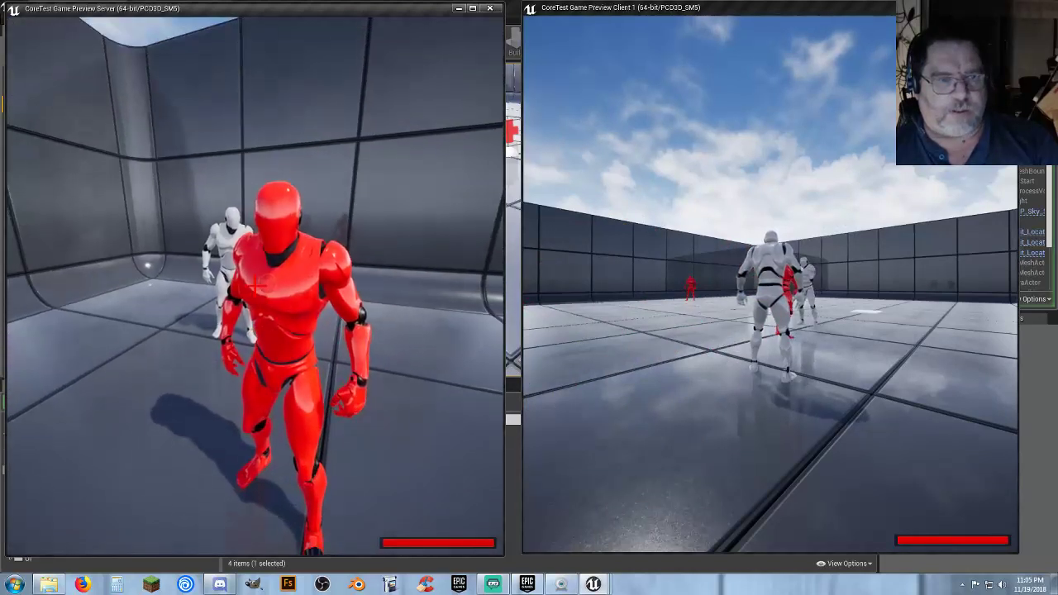
click(253, 285)
click(255, 285)
click(254, 286)
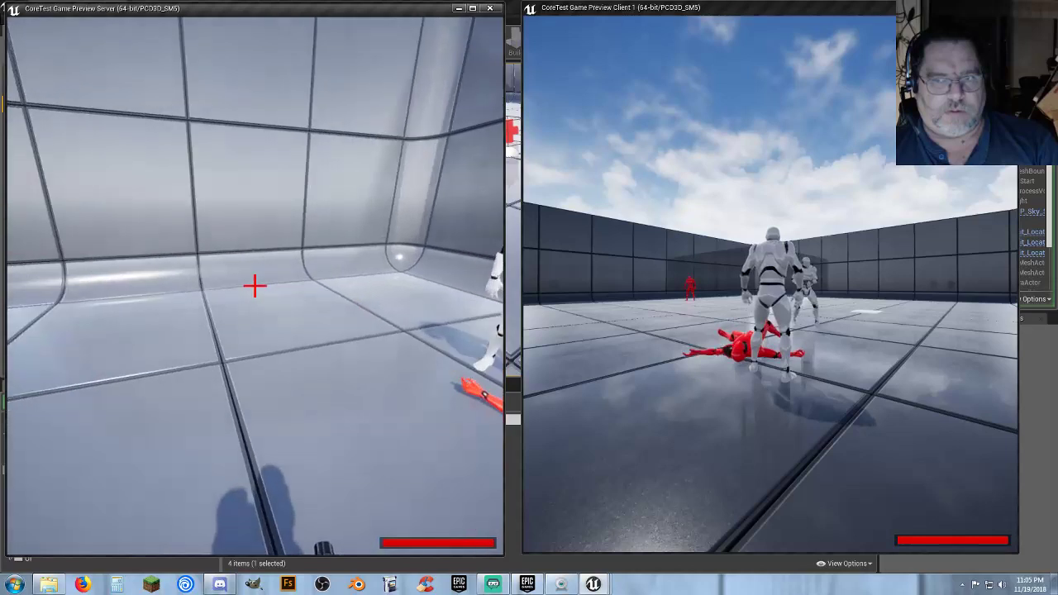
click(255, 285)
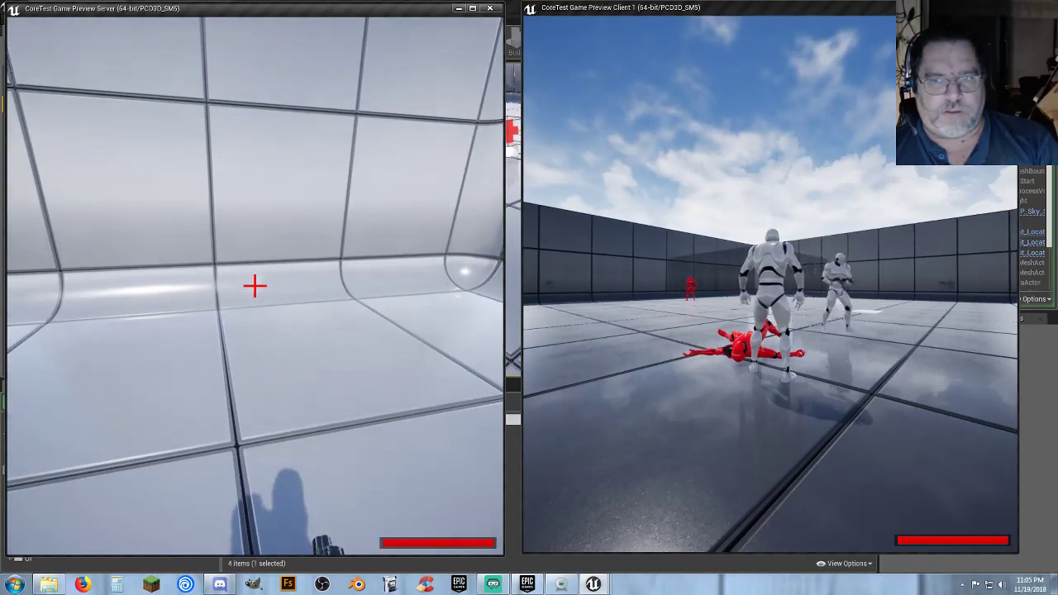
key(w)
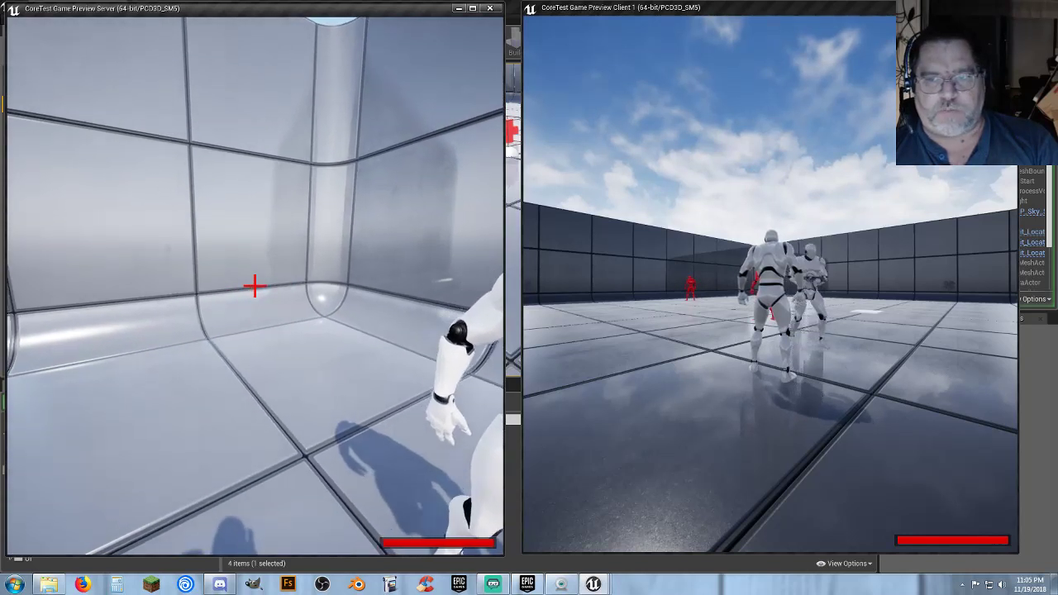
click(253, 286)
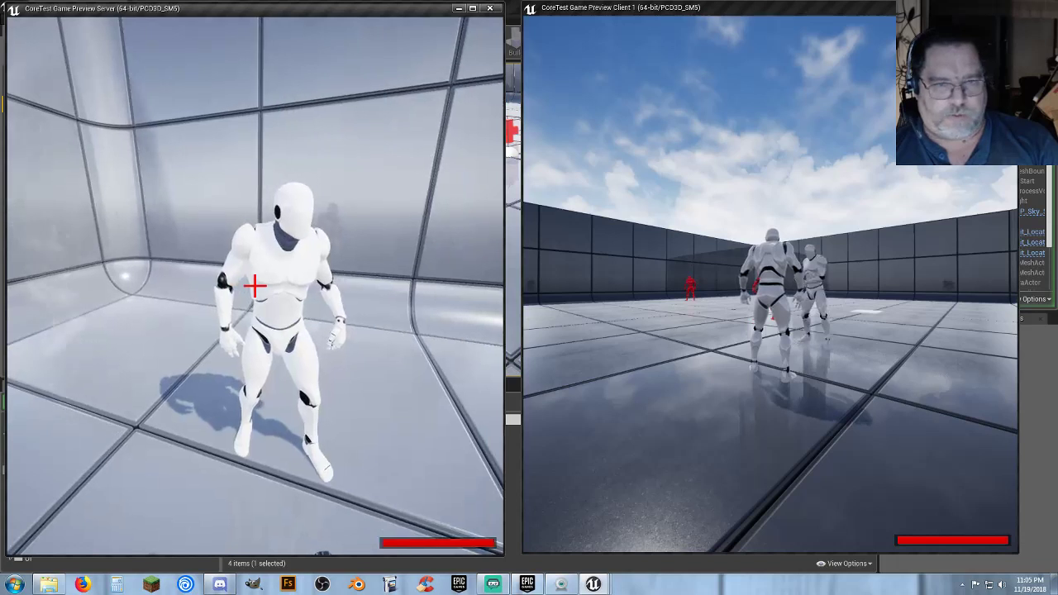
Switch control to the client preview, equip the client character's rifle and walk it up to the server player's character
key(alt+Tab)
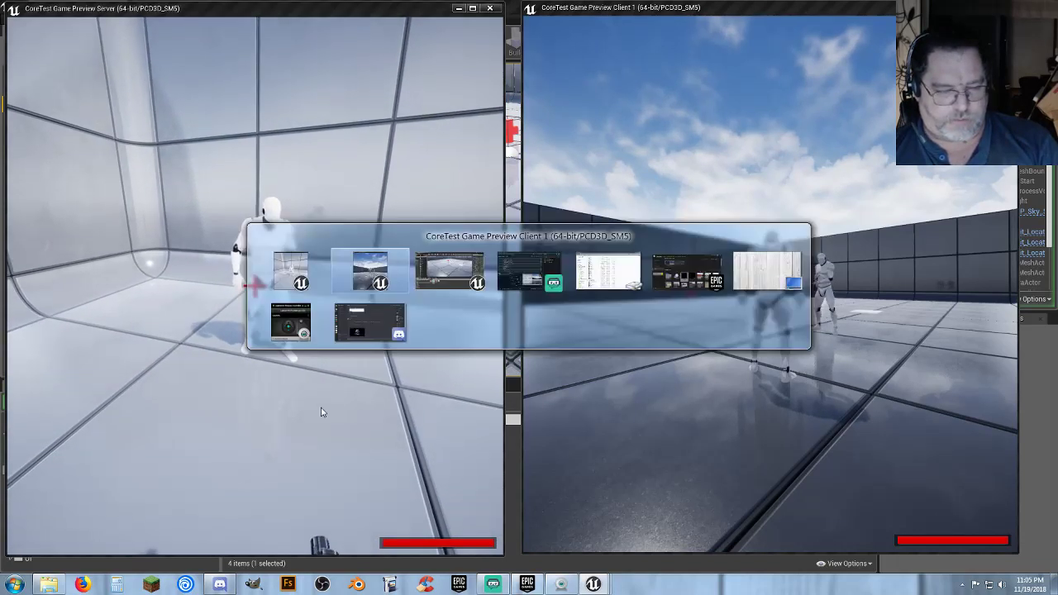
key(1)
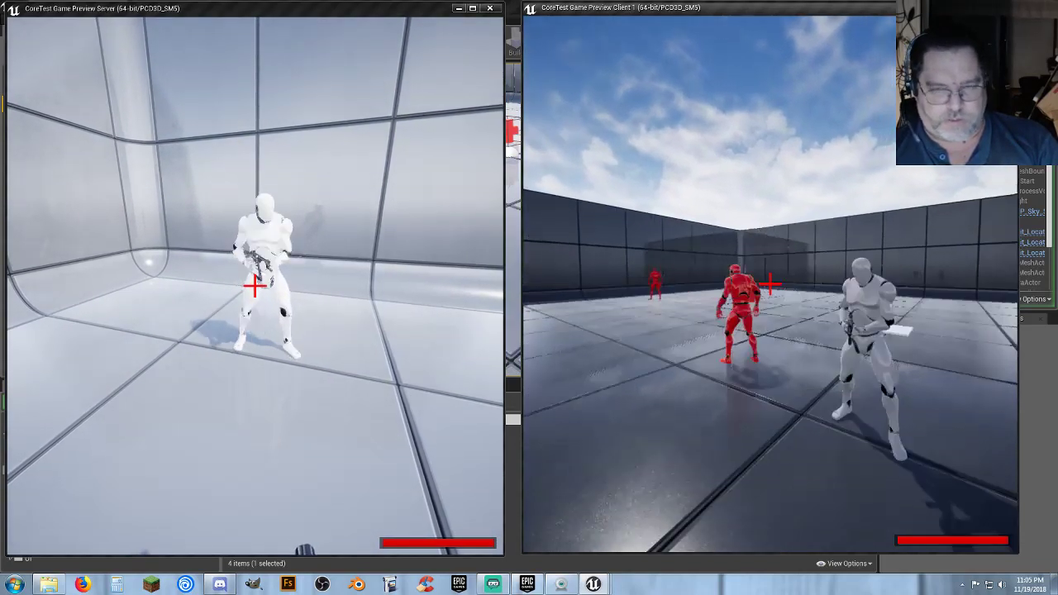
key(w)
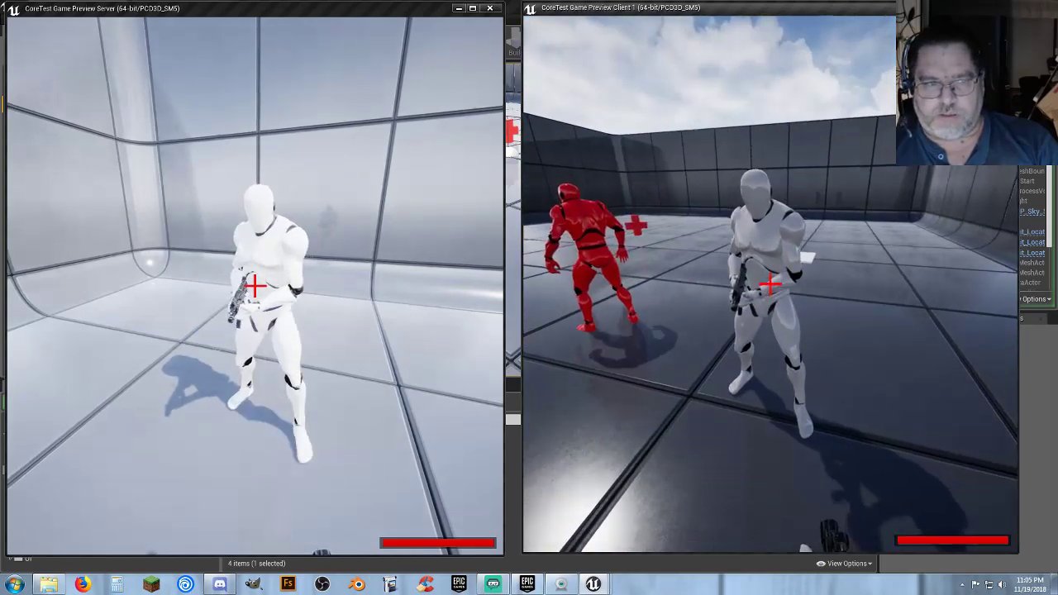
key(w)
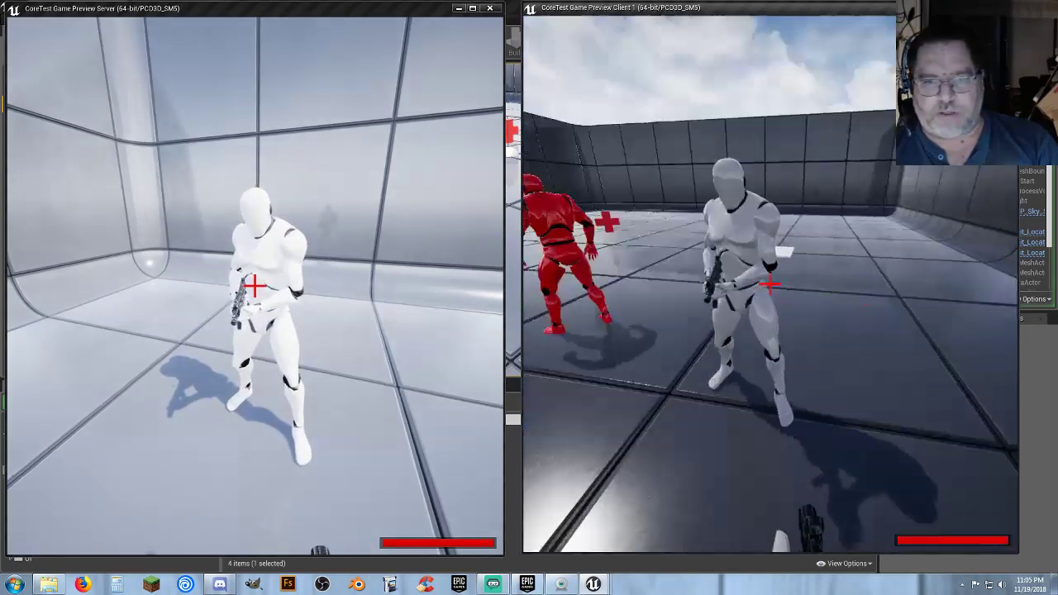
key(w)
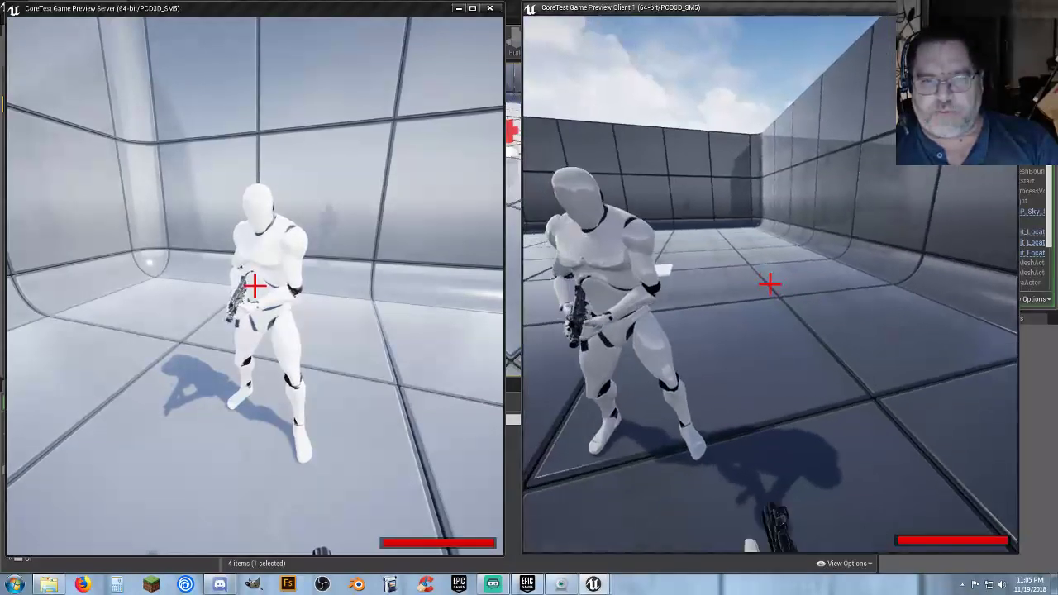
key(w)
key(s)
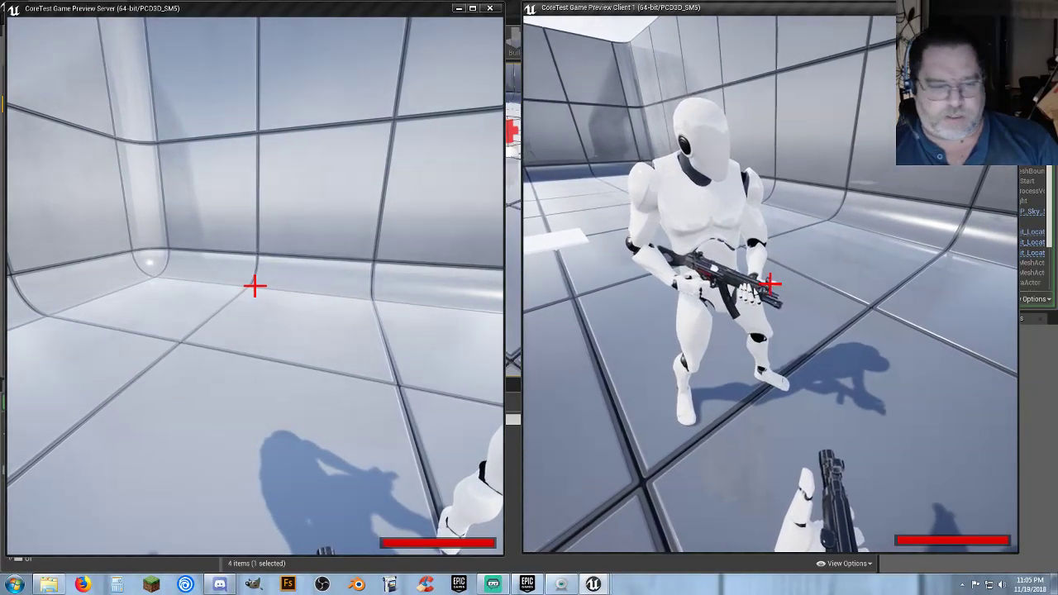
Return control to the server preview and move around the client's character to inspect how it holds the rifle
key(shift+F1)
click(363, 397)
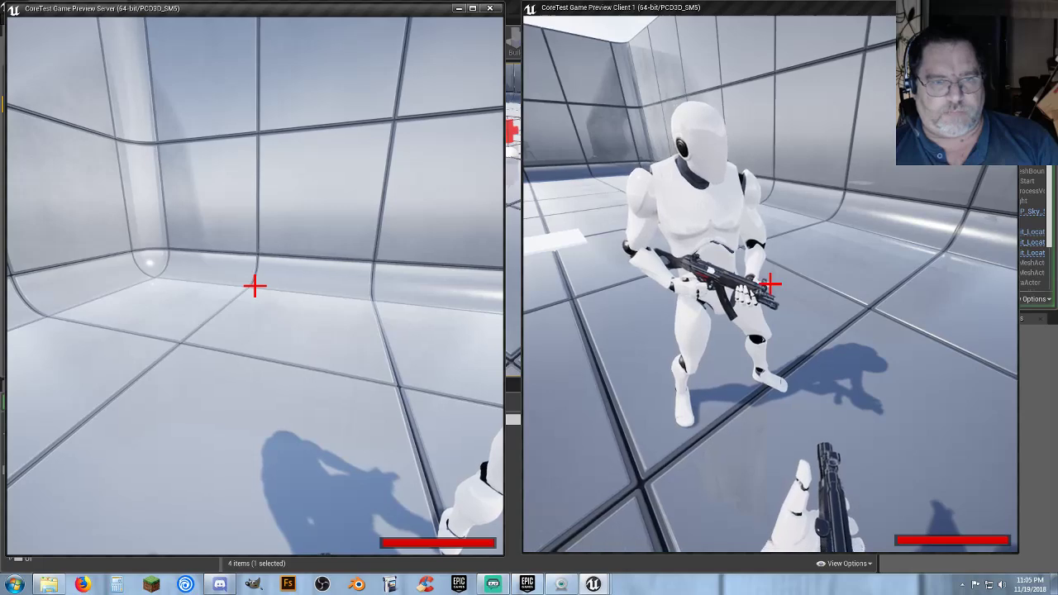
key(d)
key(w)
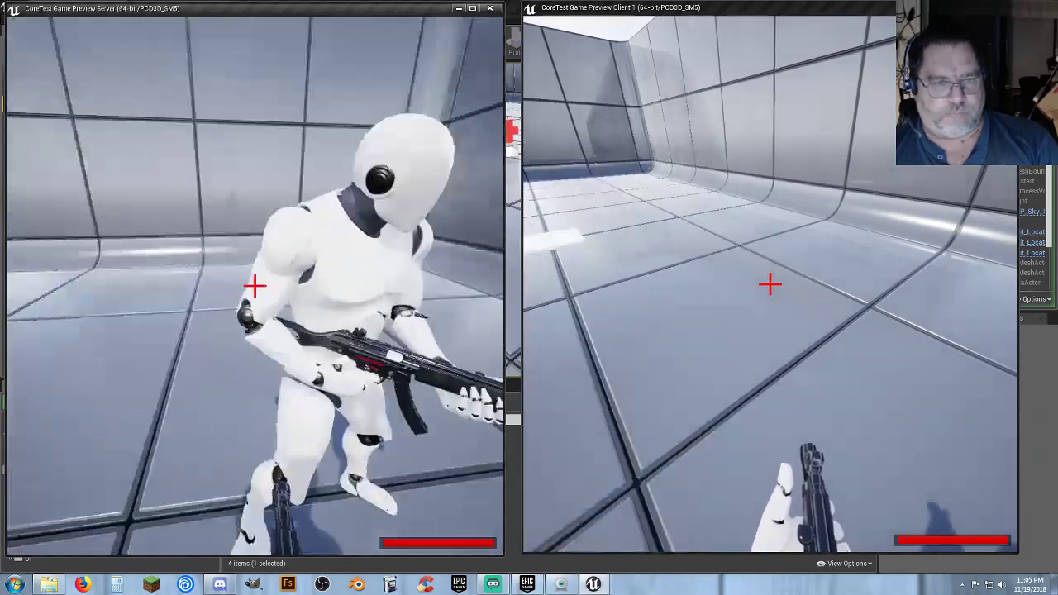
key(a)
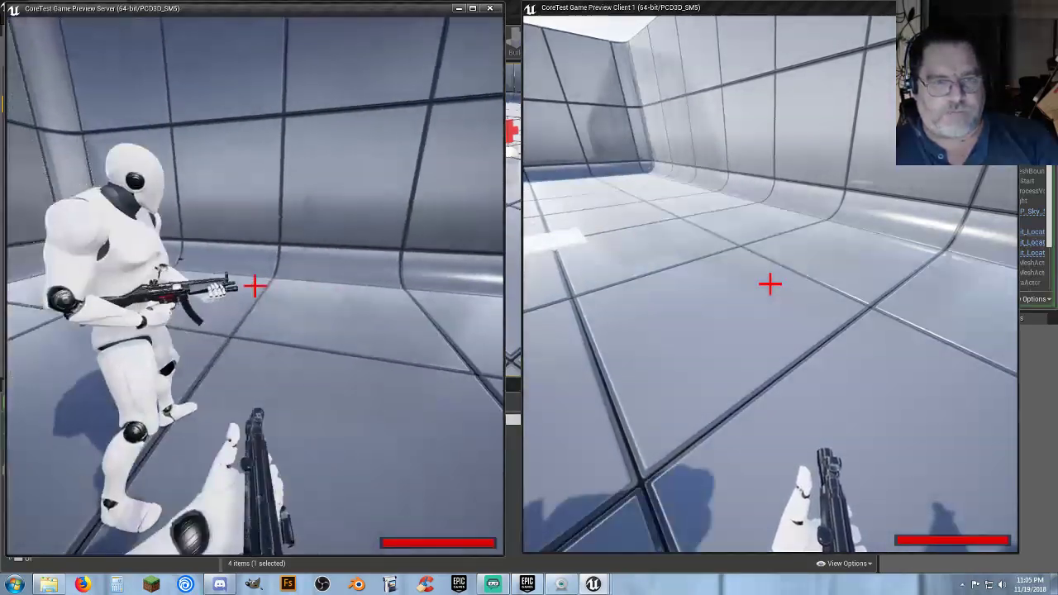
key(s)
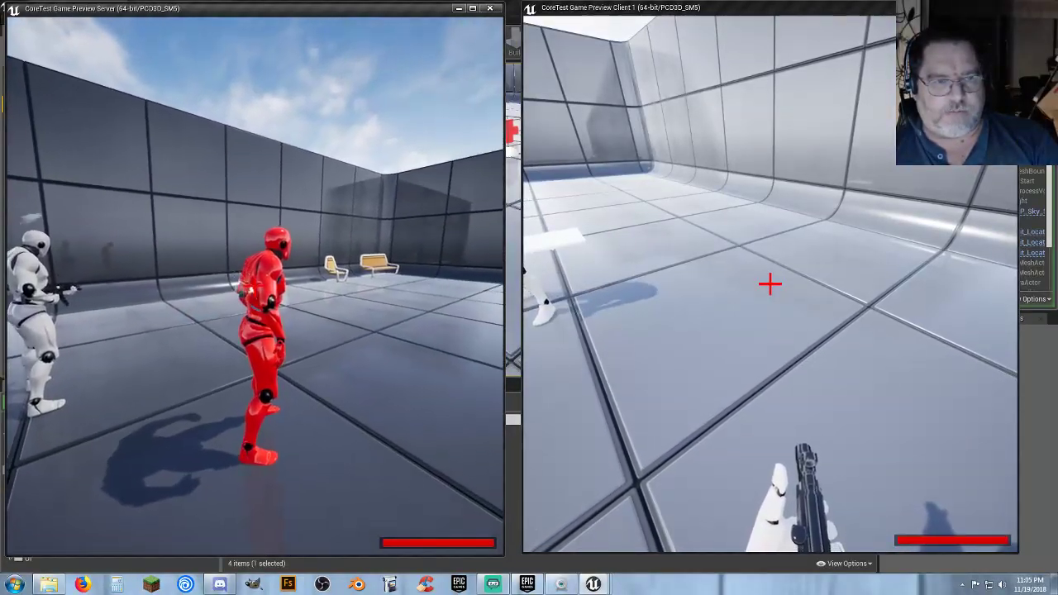
Shoot the red character as the server player and walk back towards the client's character
click(255, 286)
key(d)
key(s)
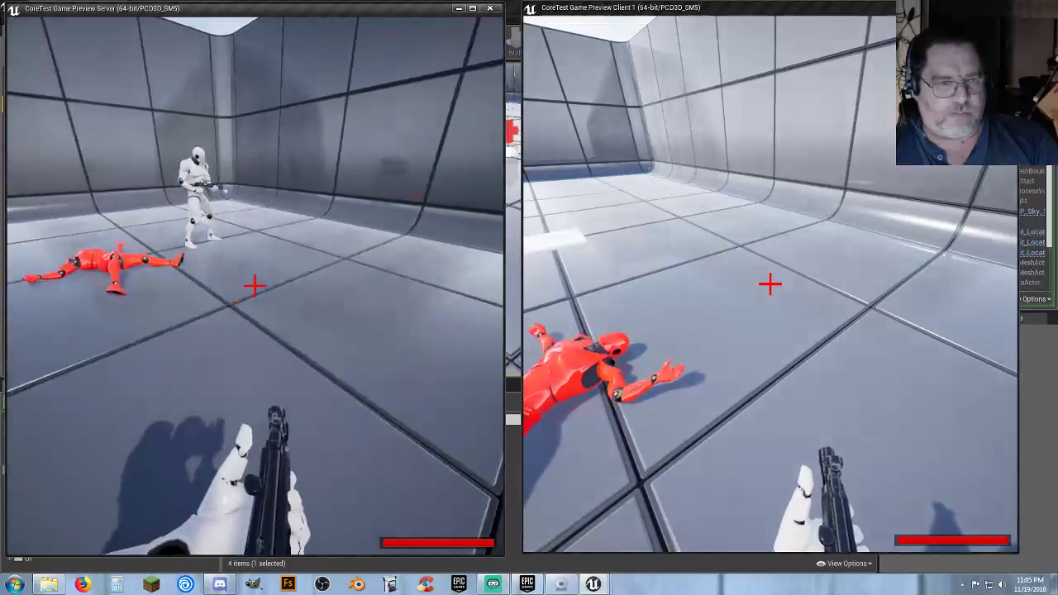
key(w)
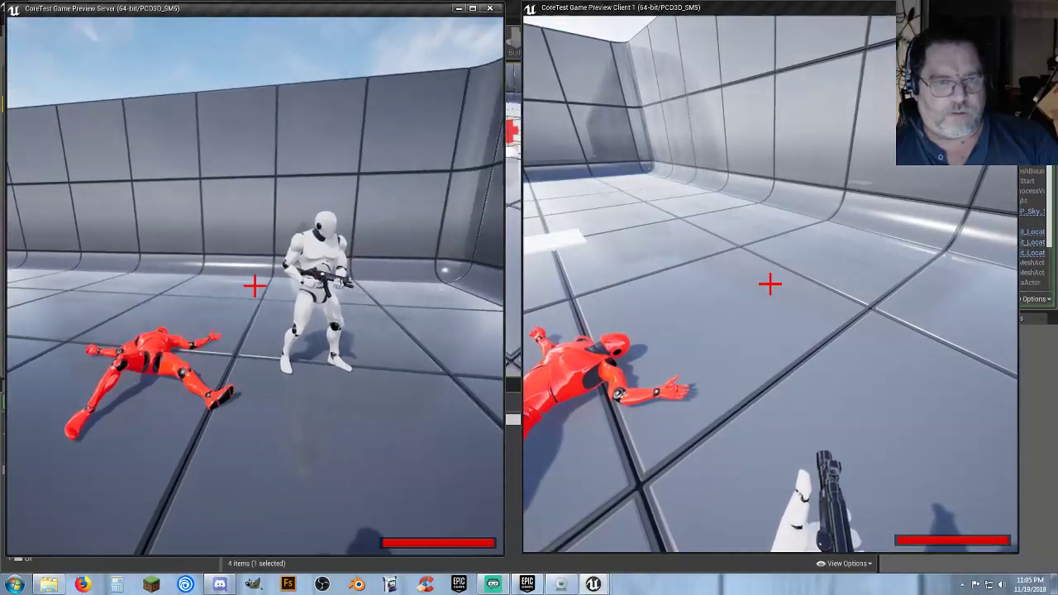
Switch to the client preview and walk its character up to face the server player's character
key(alt+Tab)
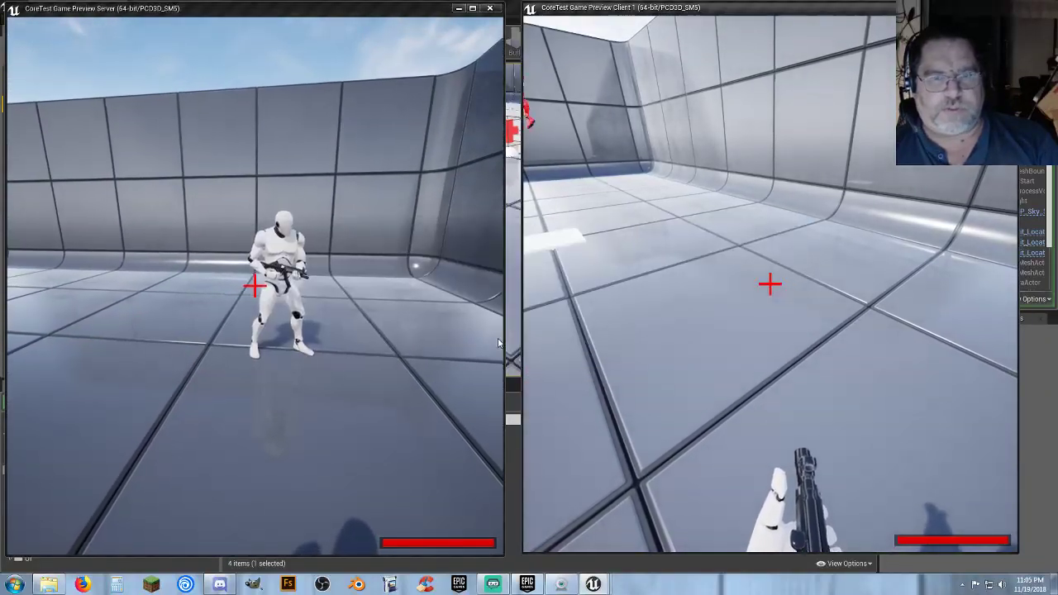
key(w)
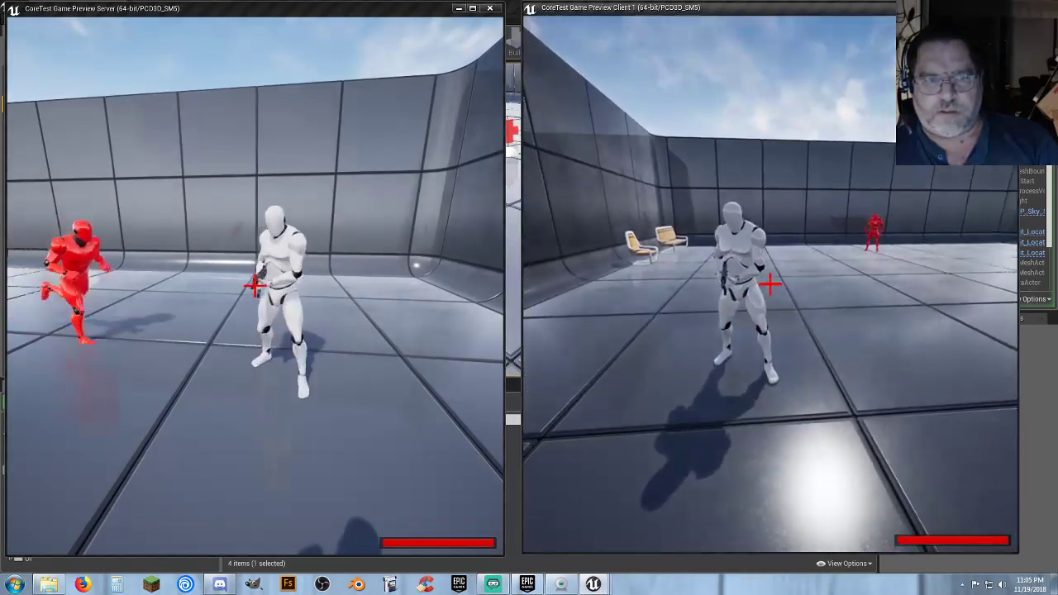
key(w)
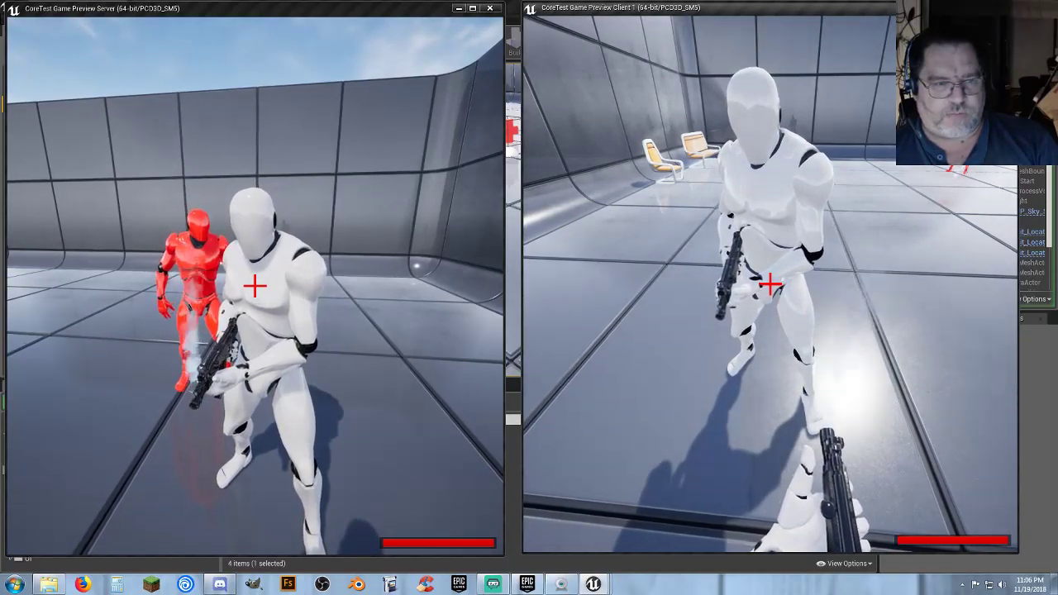
Return to the server preview and fire the rifle at the floor to check the shot effects in both windows
key(shift+F1)
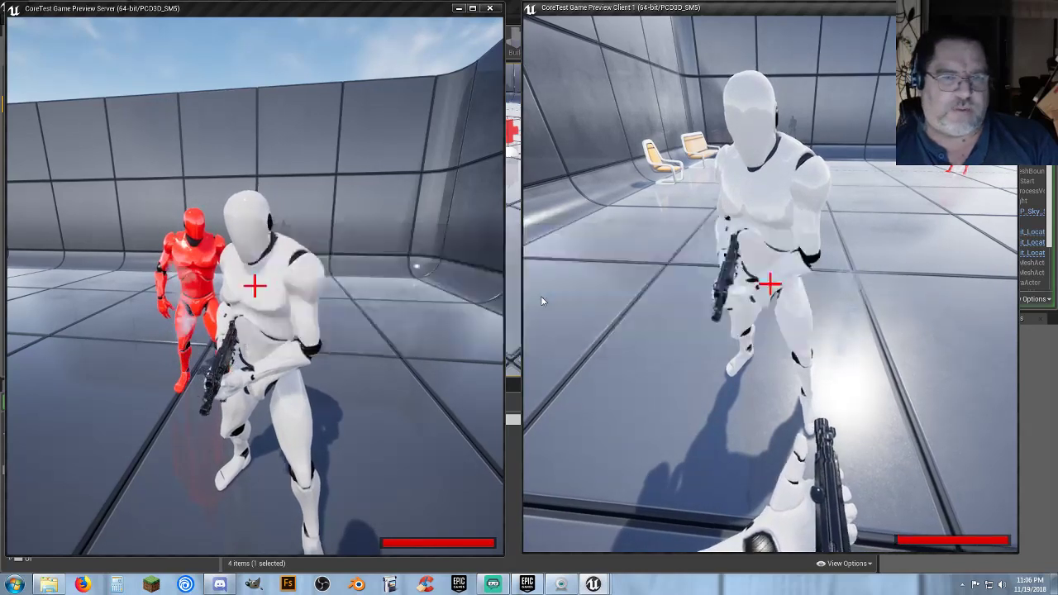
click(483, 299)
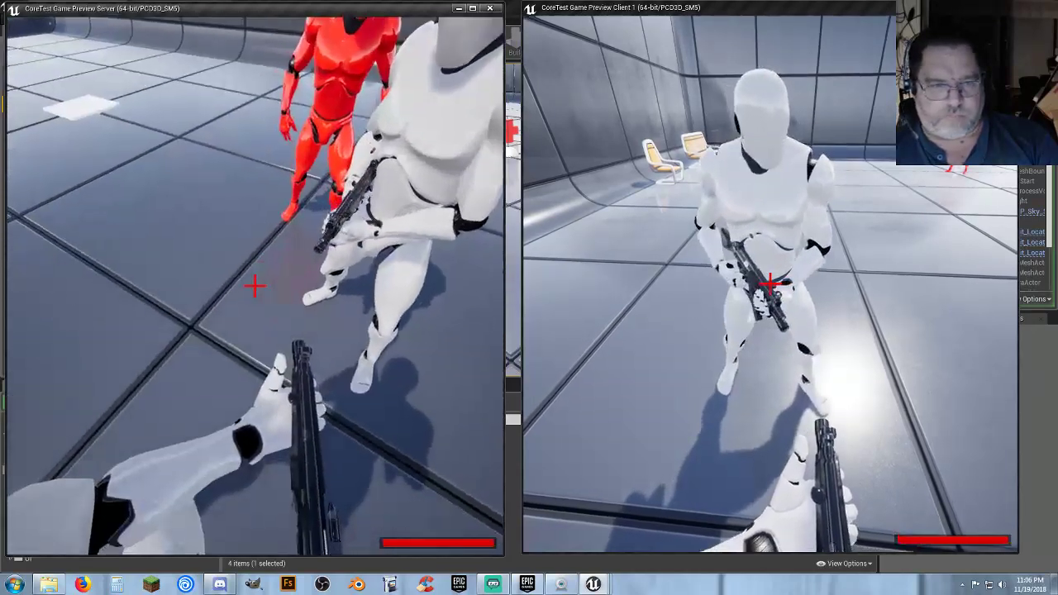
click(255, 286)
click(255, 286)
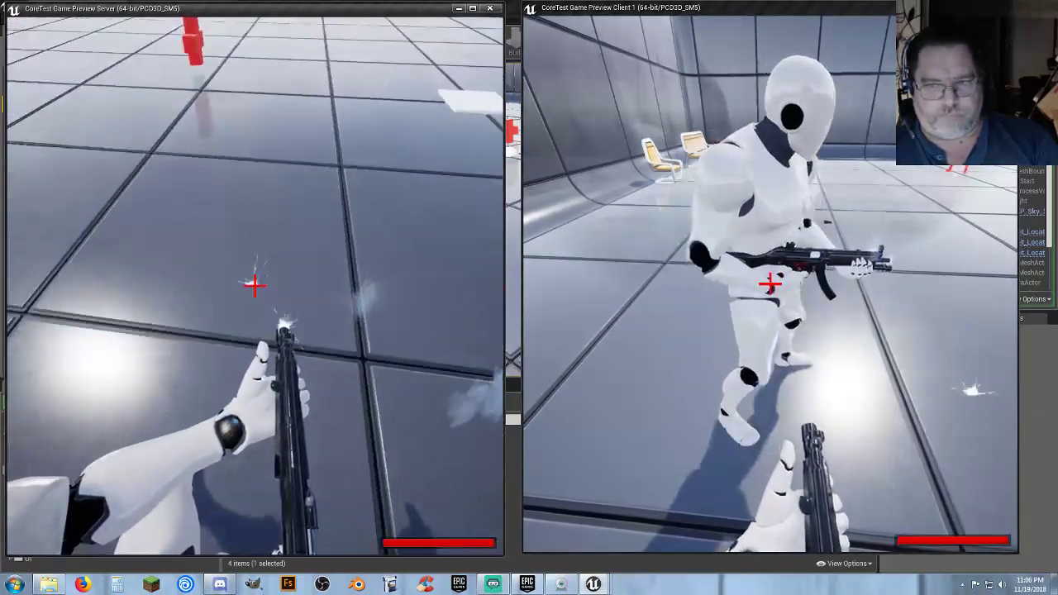
click(255, 286)
click(254, 286)
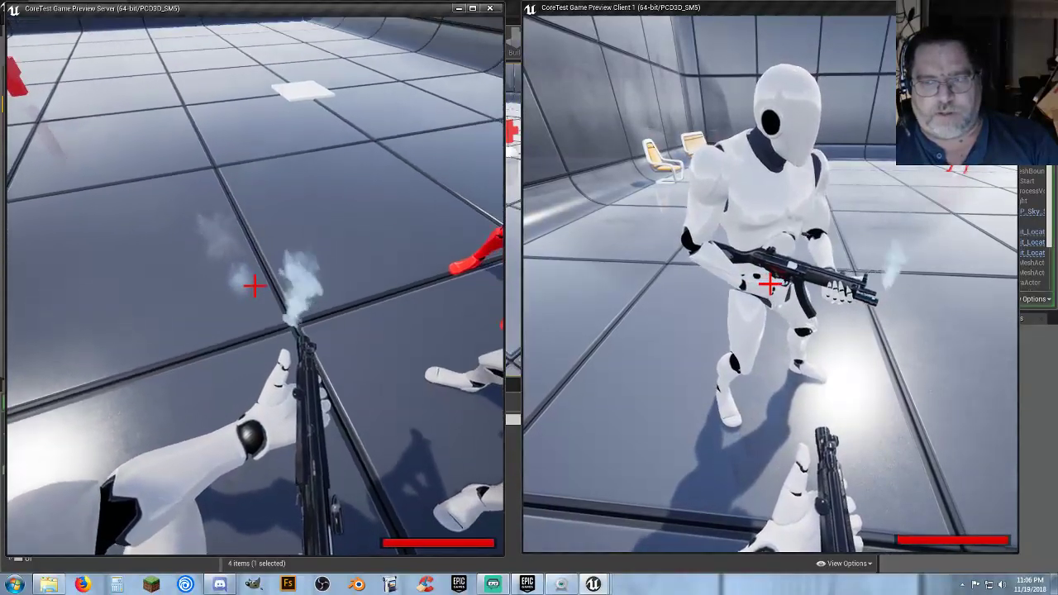
click(254, 285)
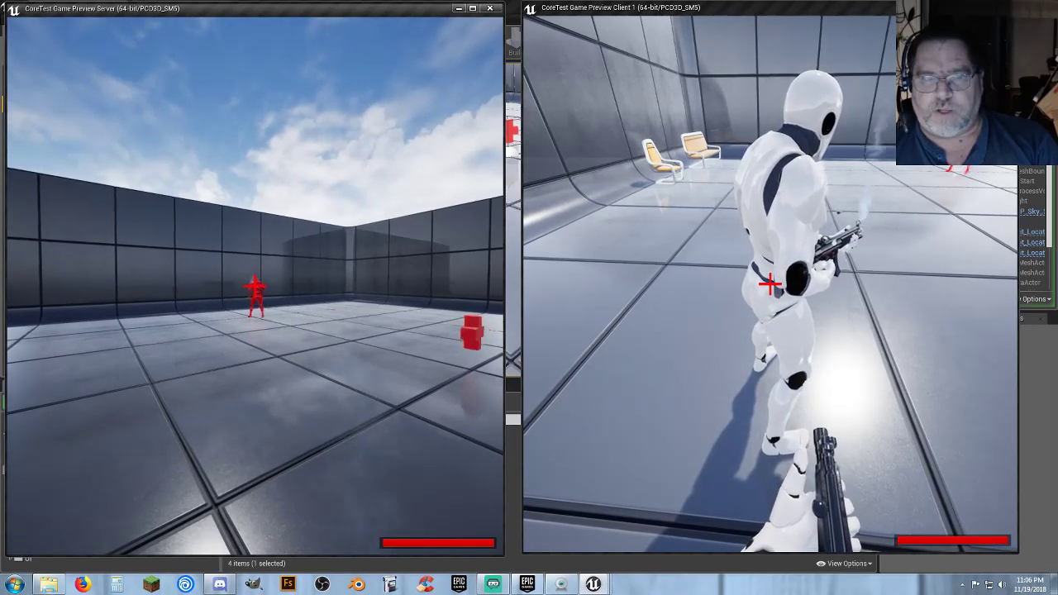
Shoot at the distant red character and the one standing beside the client's character as the server player
click(255, 286)
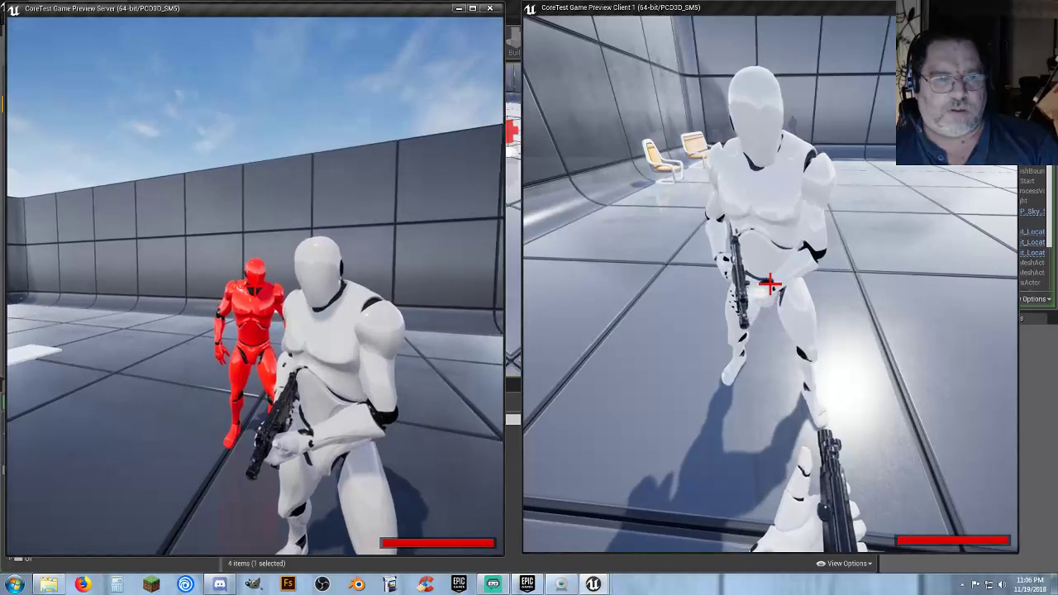
click(255, 286)
click(255, 286)
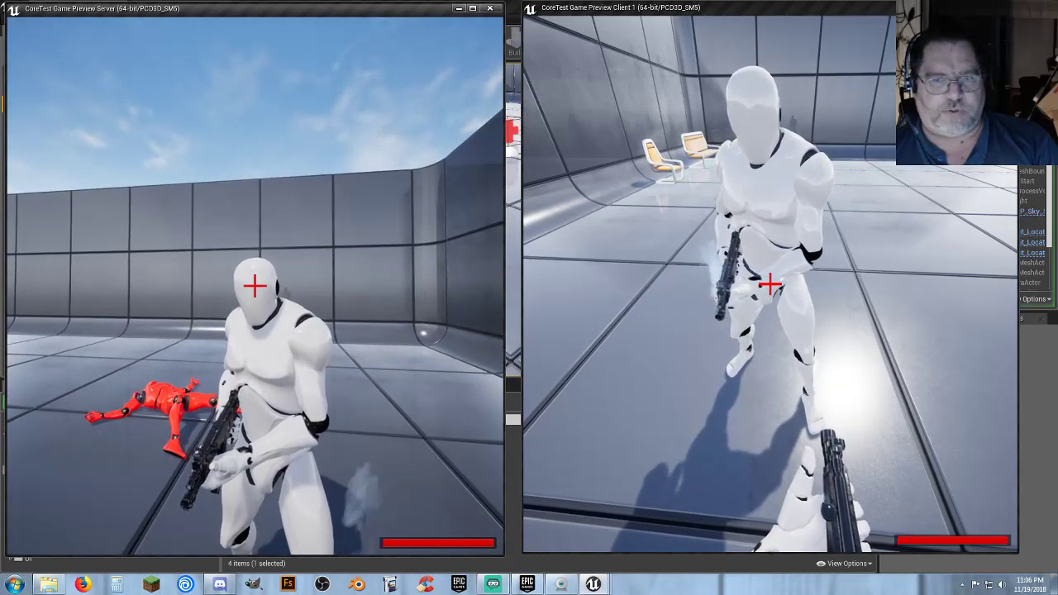
Fire at the client player's character at close range as the server player and end the two-player preview
click(254, 286)
click(255, 286)
click(254, 286)
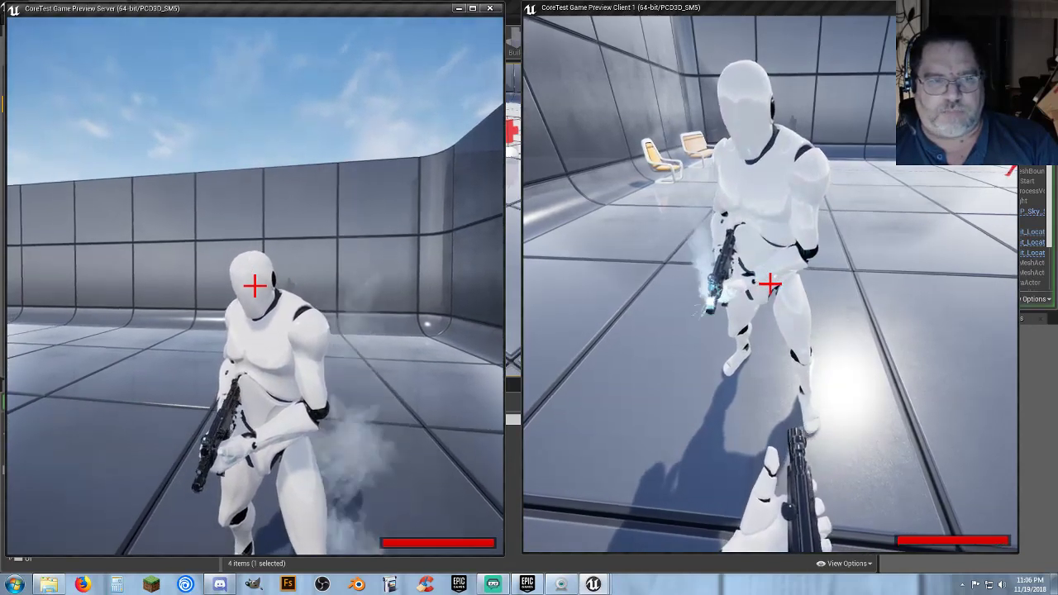
key(alt+Tab)
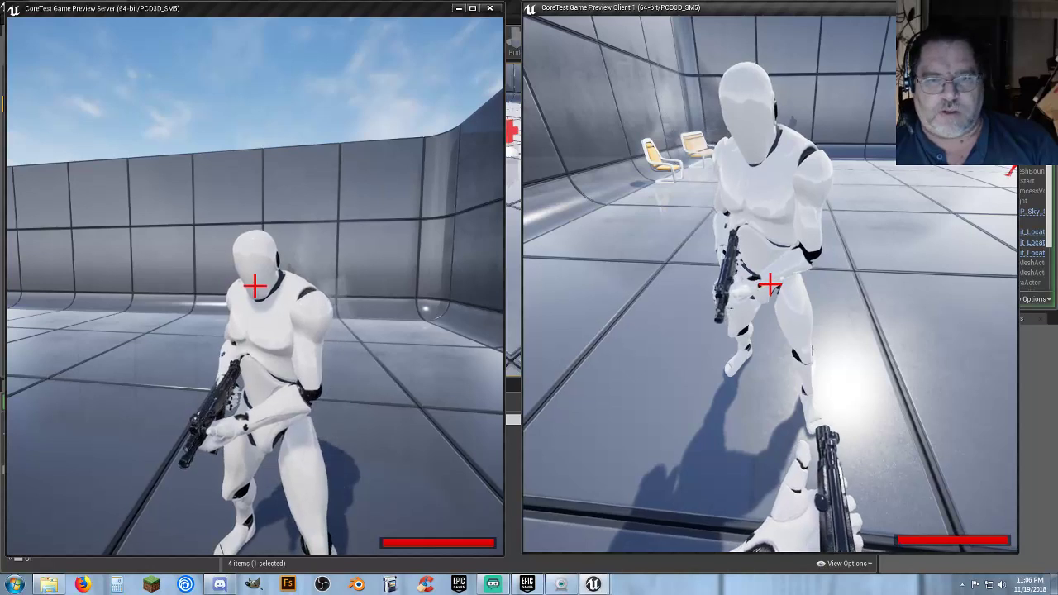
click(309, 334)
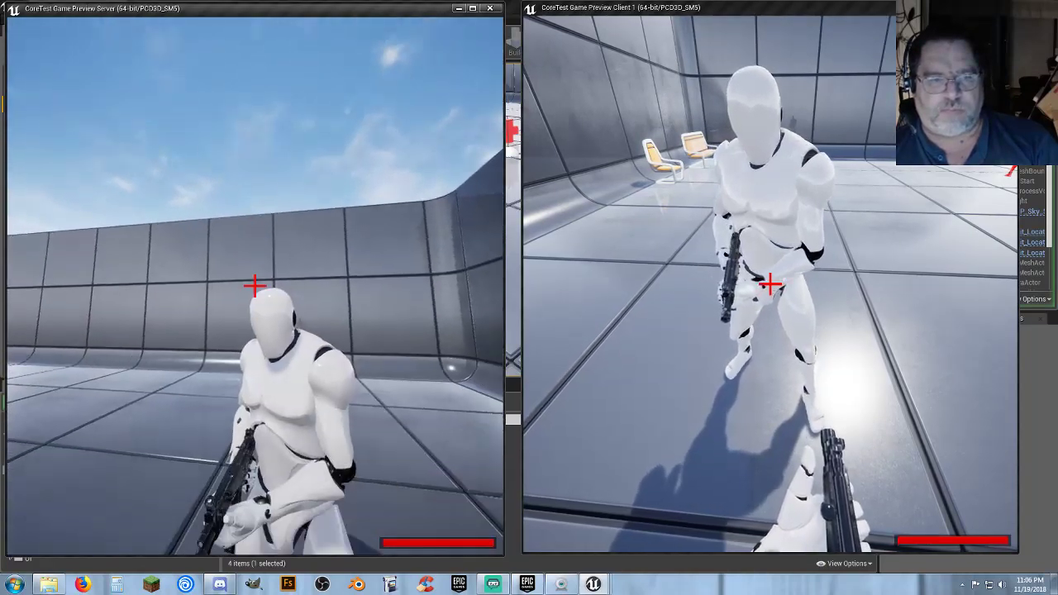
click(254, 286)
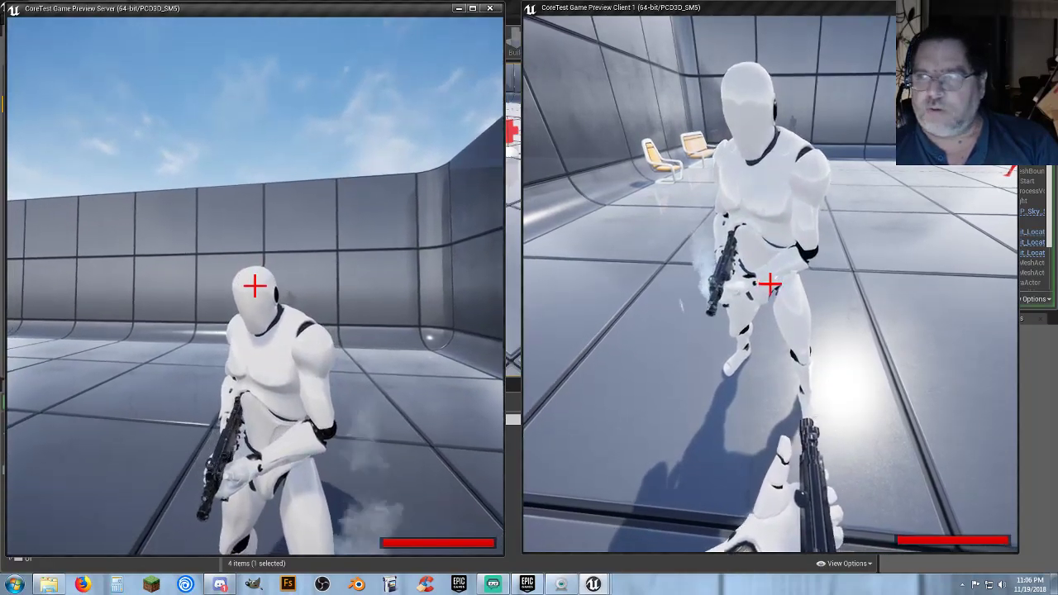
click(254, 286)
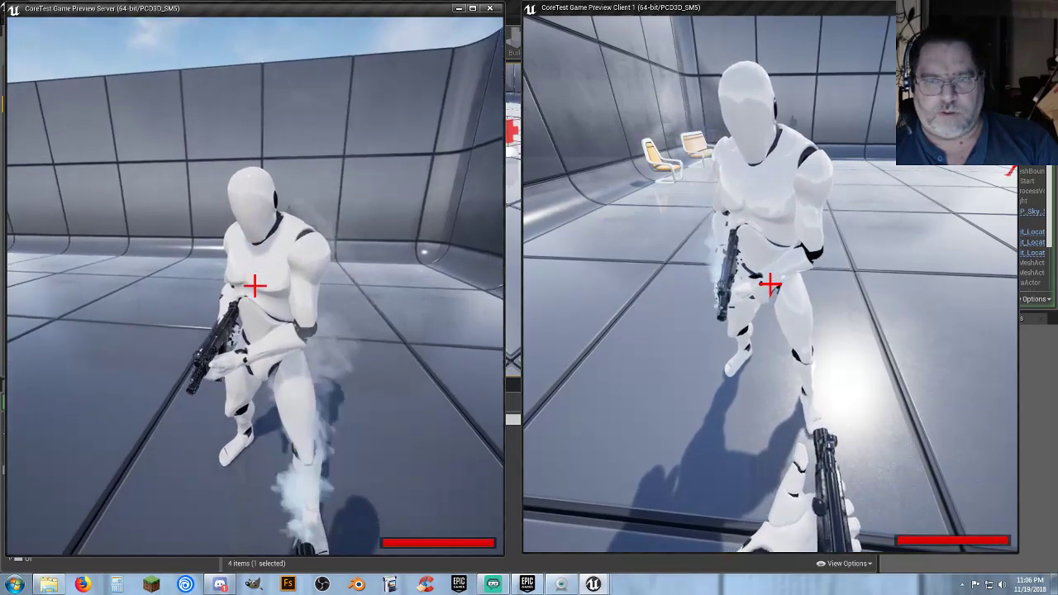
key(Escape)
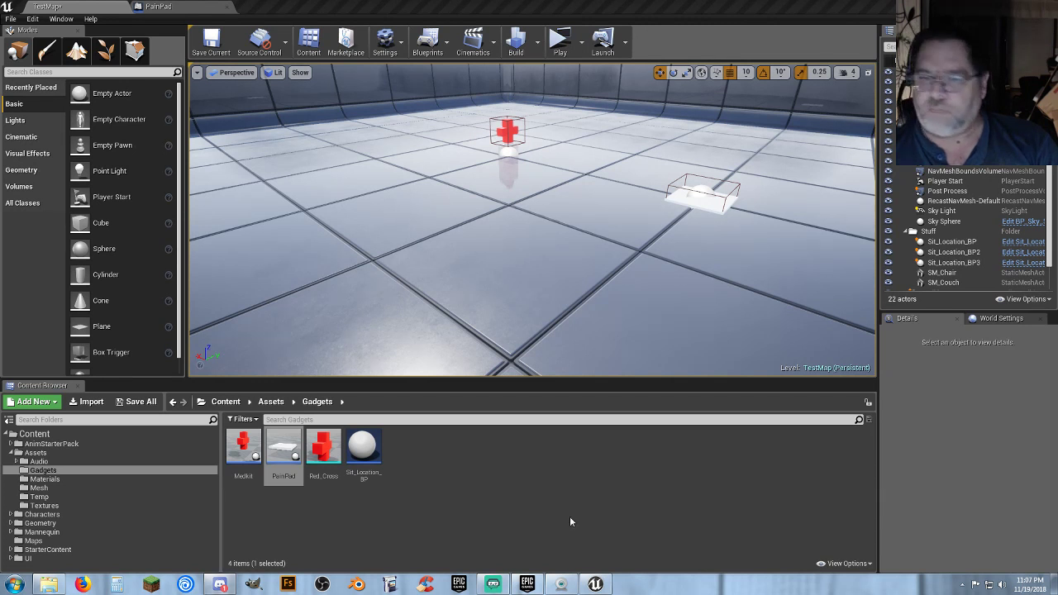
Place a basic cube on the floor beside the medkit
click(508, 505)
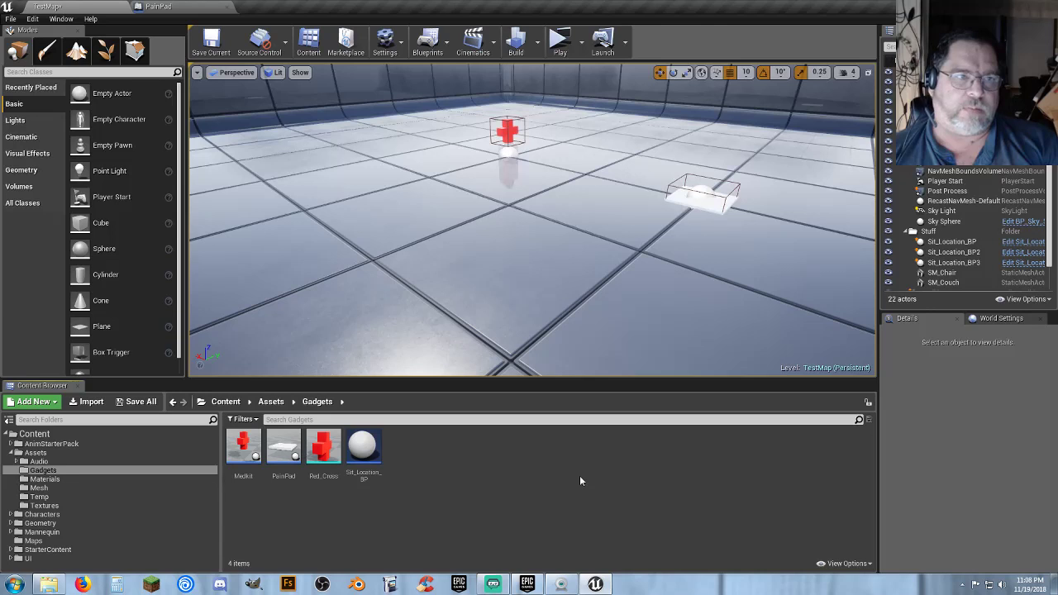
right_drag(597, 248, 642, 195)
key(w)
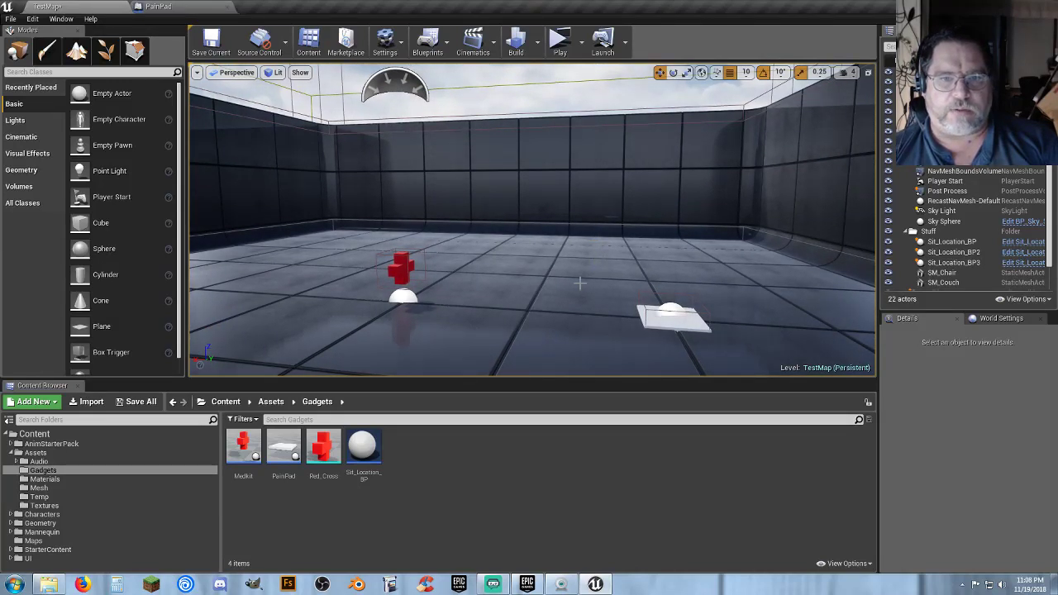
right_drag(580, 284, 618, 263)
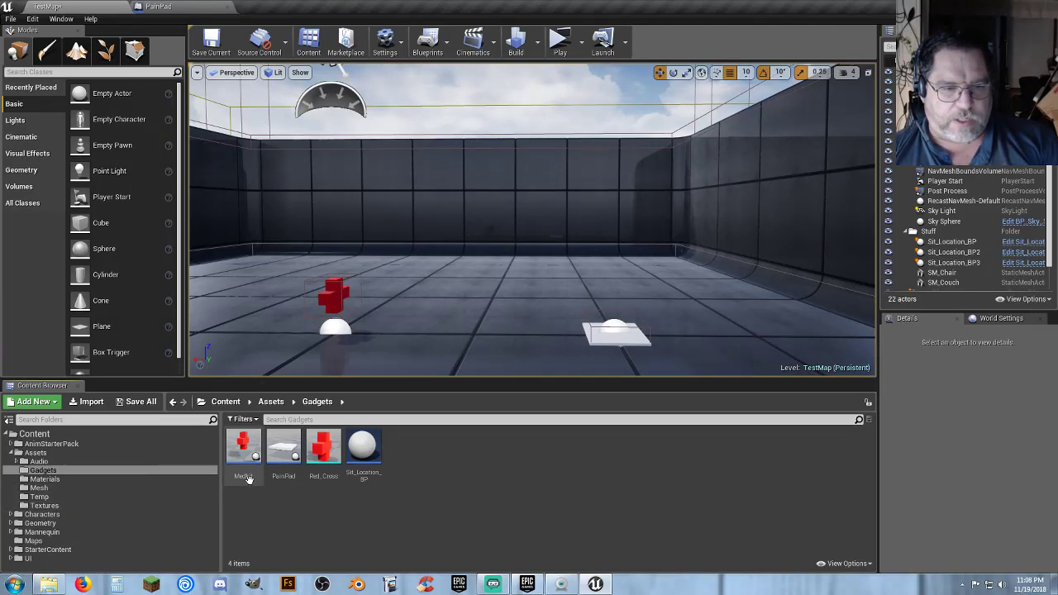
mouse_move(327, 474)
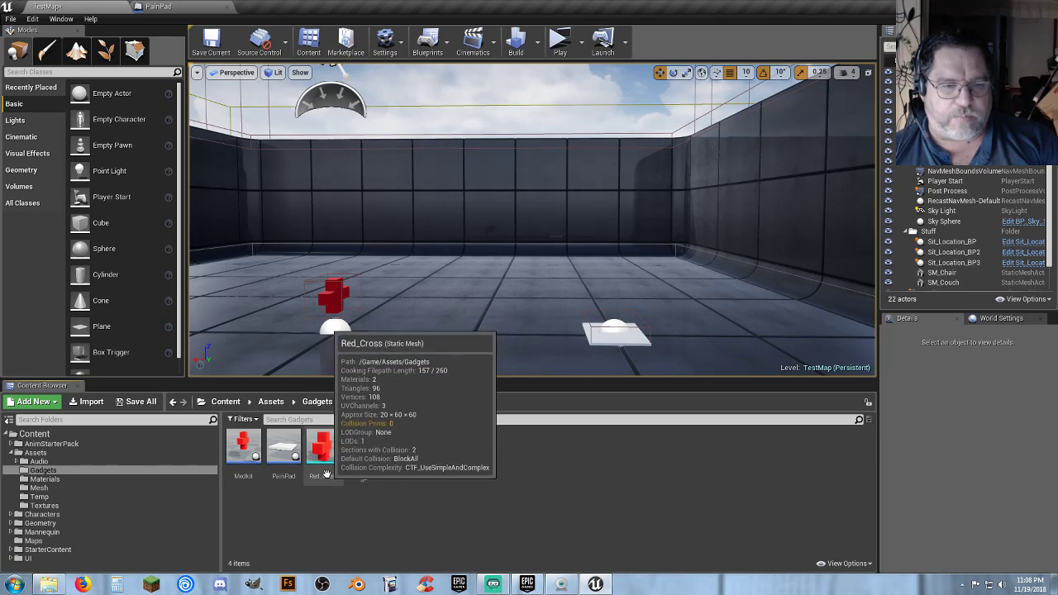
right_drag(417, 331, 323, 331)
key(w)
key(w)
key(s)
key(d)
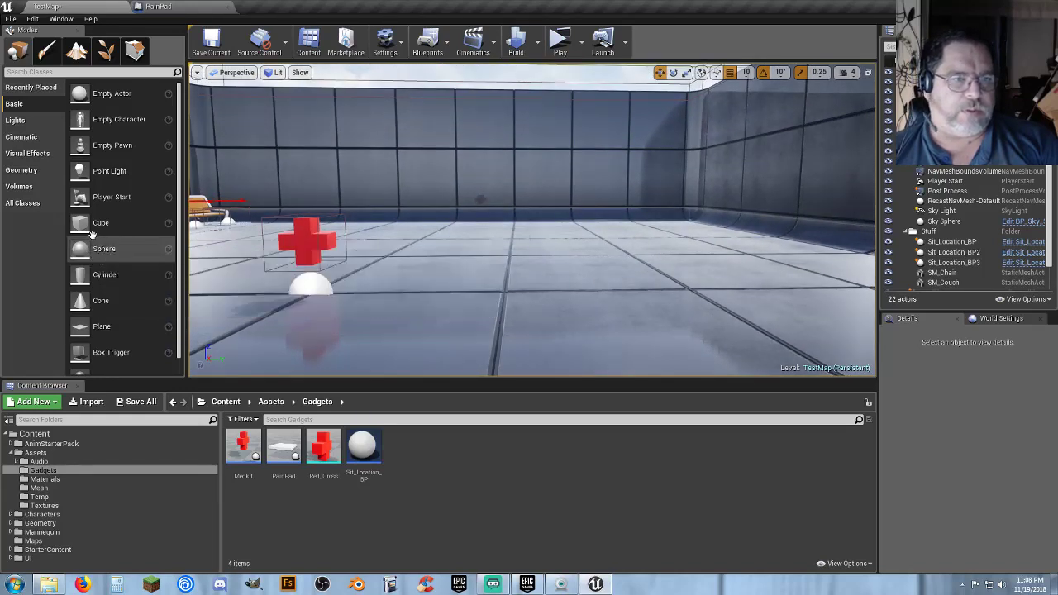
drag(91, 233, 578, 318)
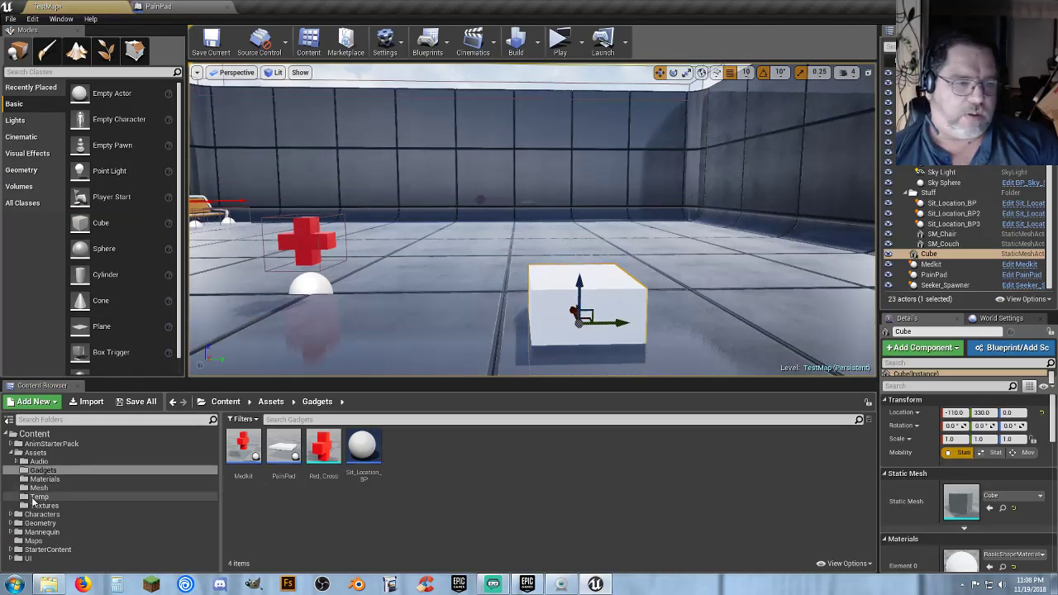
Apply Red_Mat from the Materials folder to the new cube
click(44, 479)
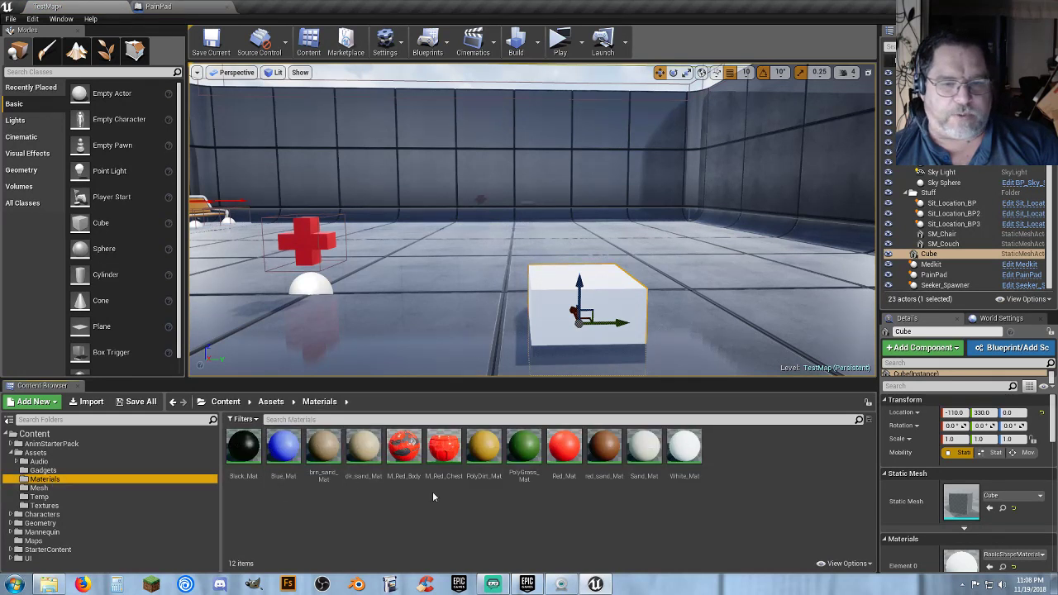
click(564, 450)
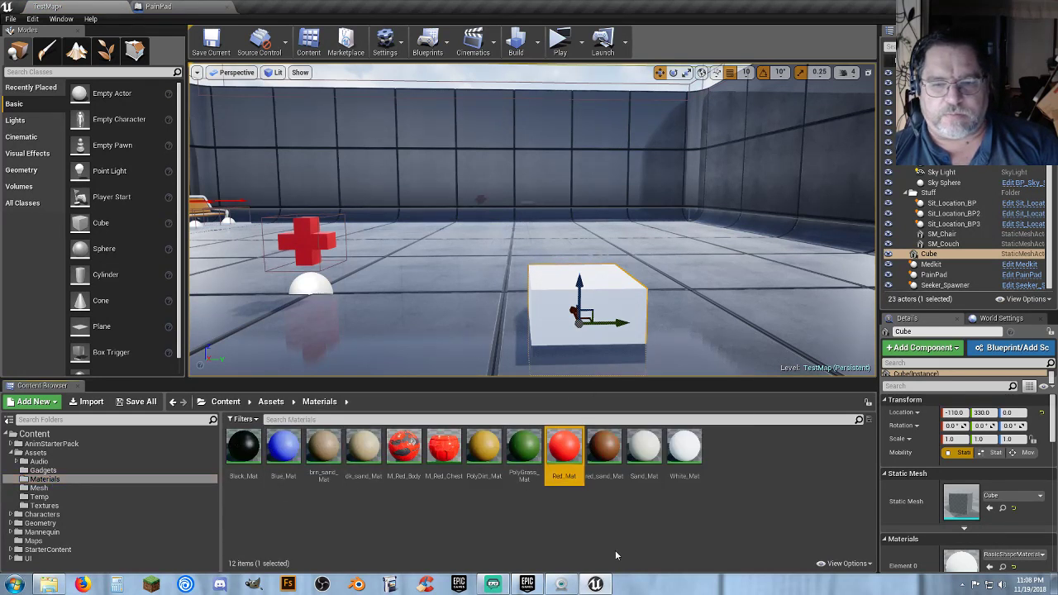
click(989, 567)
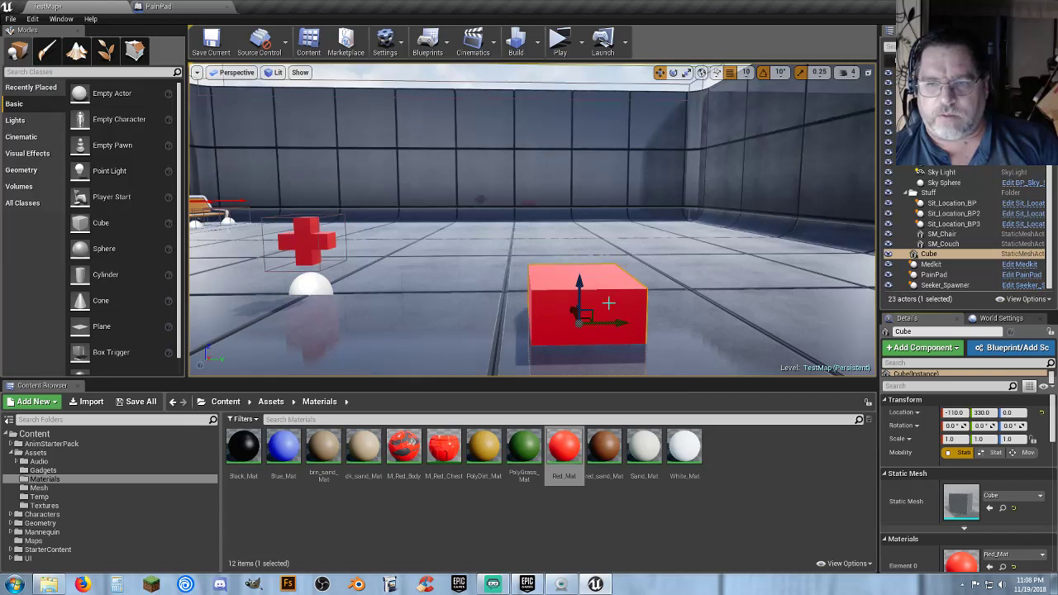
Raise the cube to a Z location of 70 and flatten it to a Z scale of 0.2
drag(579, 283, 577, 213)
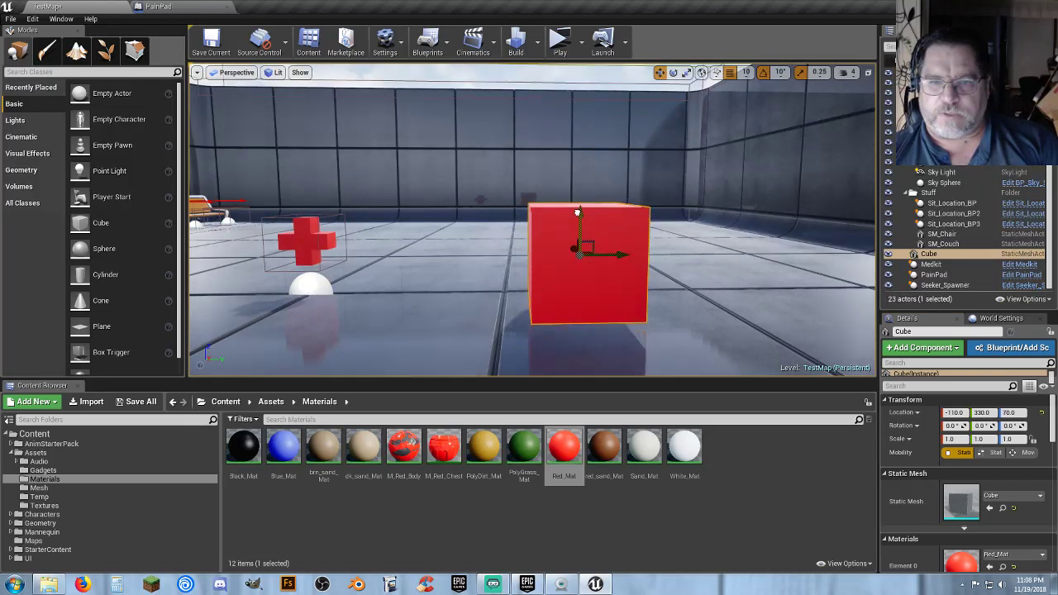
click(687, 73)
drag(581, 208, 581, 247)
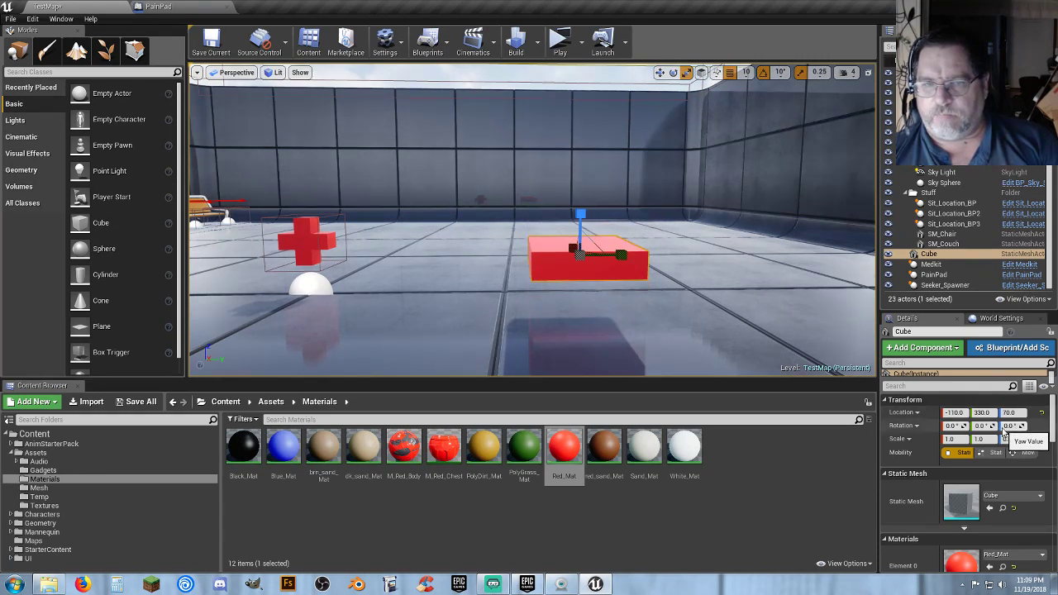
click(1013, 439)
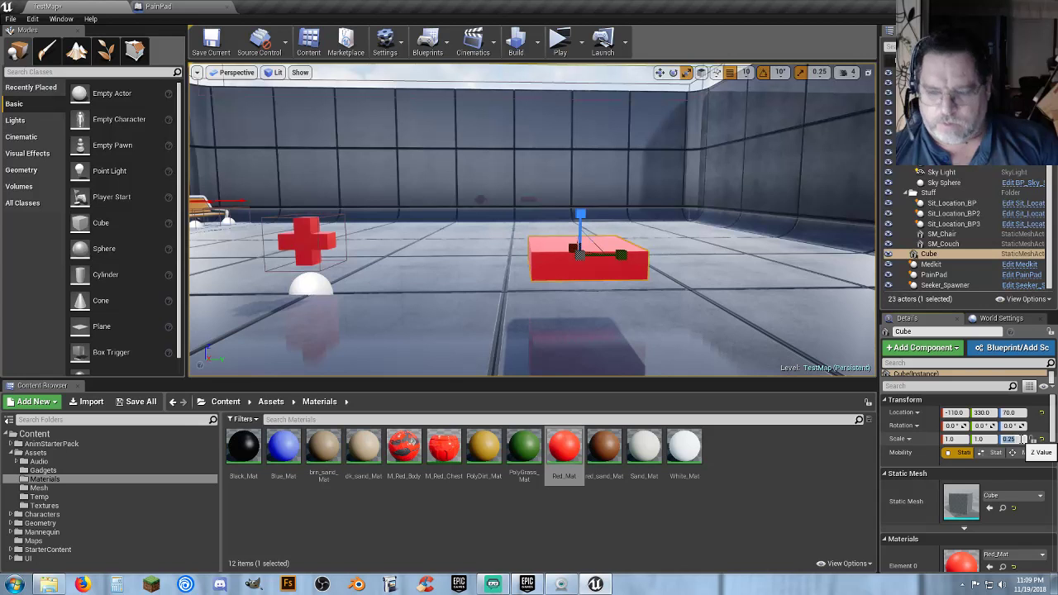
key(BackSpace)
key(Return)
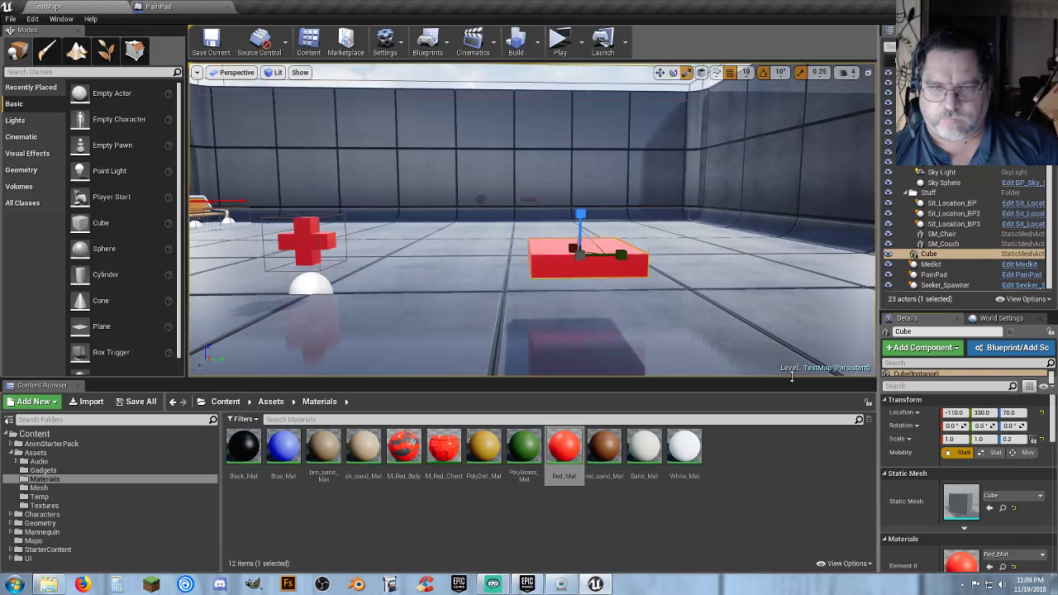
Narrow the cube to an X scale of 0.2
right_drag(661, 273, 835, 273)
key(a)
key(w)
right_drag(529, 245, 571, 326)
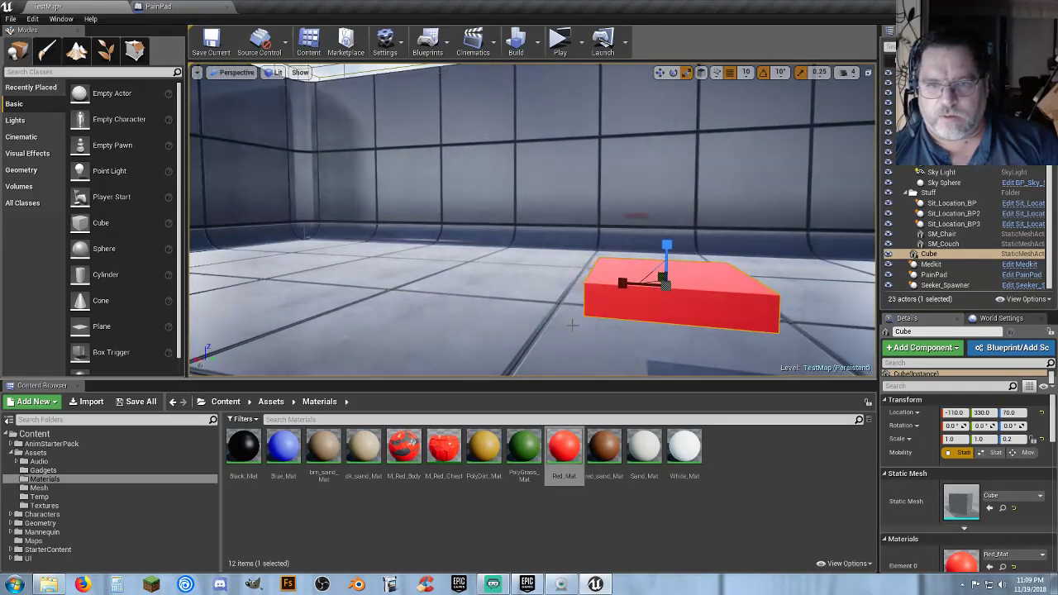
drag(622, 287, 618, 285)
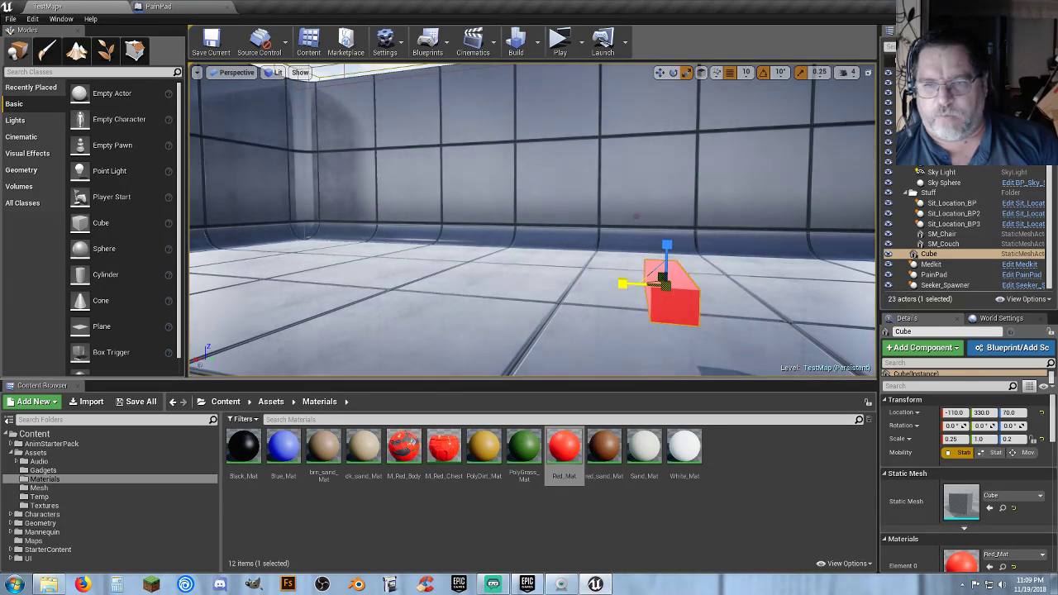
click(958, 439)
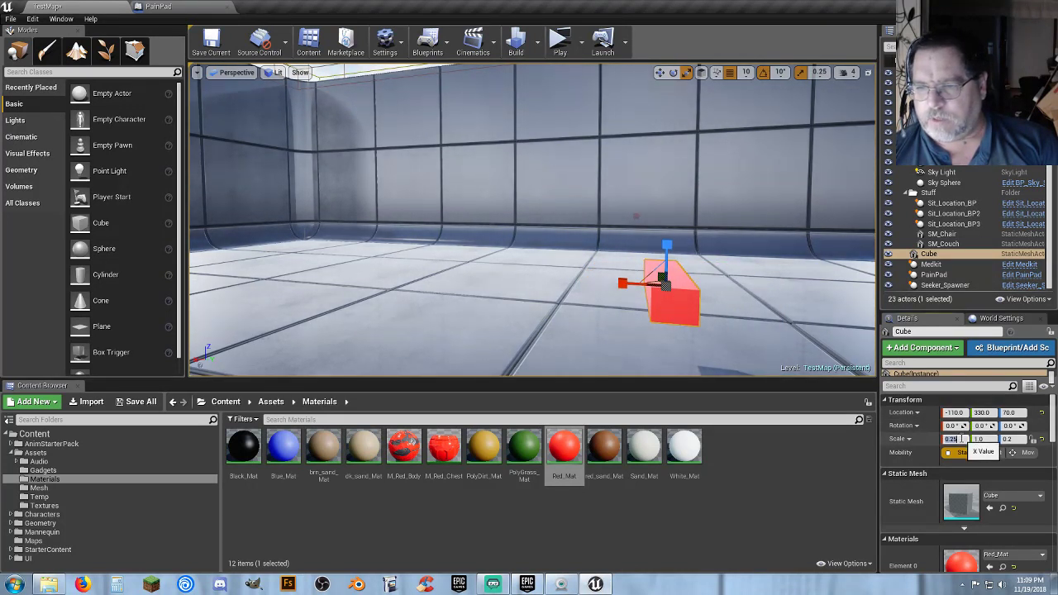
text(0.2)
key(Tab)
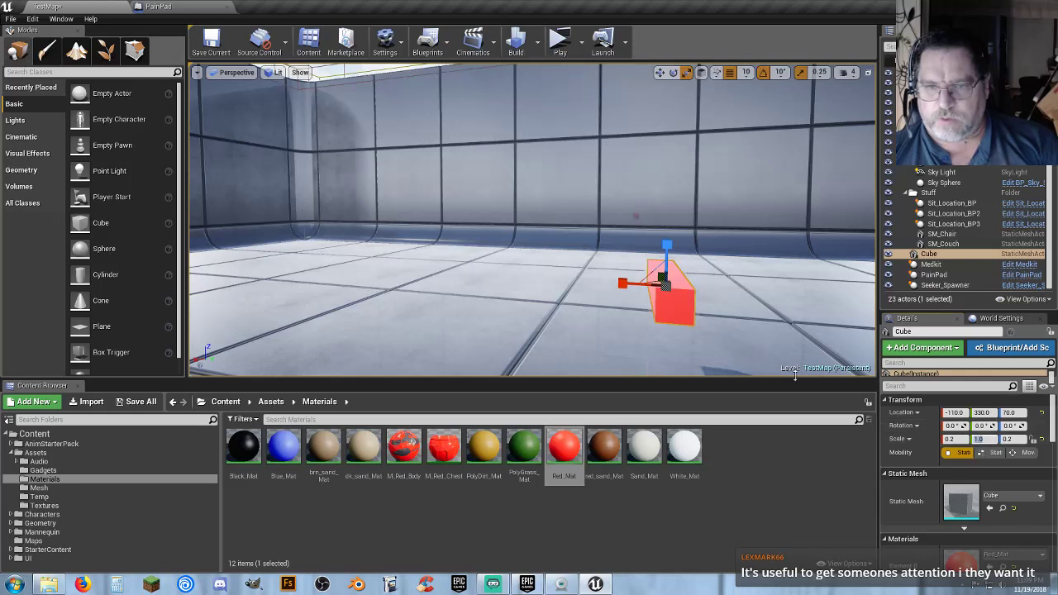
Shorten the cube's length by trying a Y scale of 0.3 and settling on 0.5
key(d)
right_drag(724, 339, 529, 334)
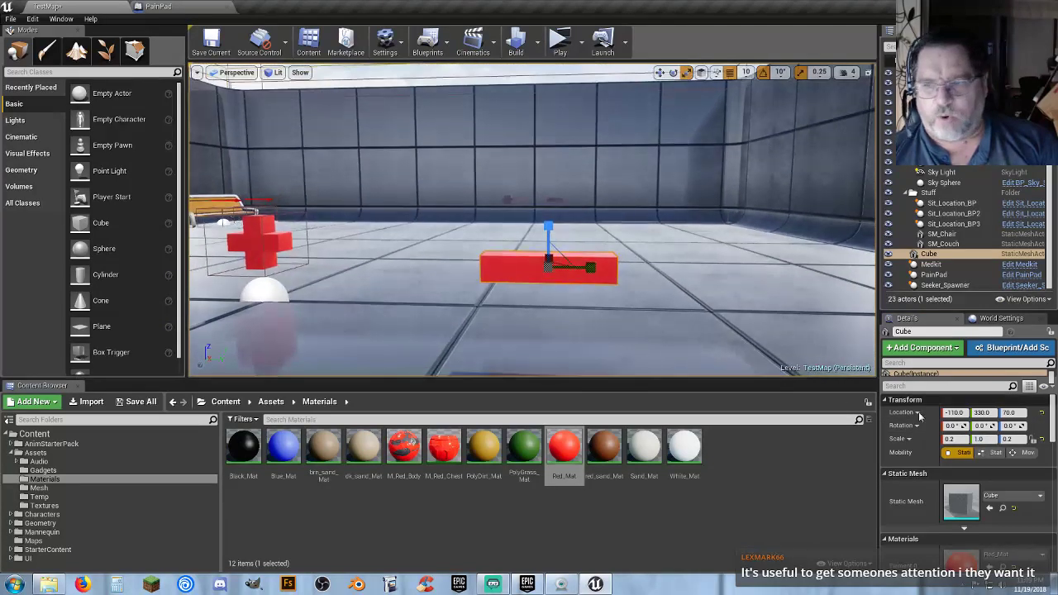
click(986, 439)
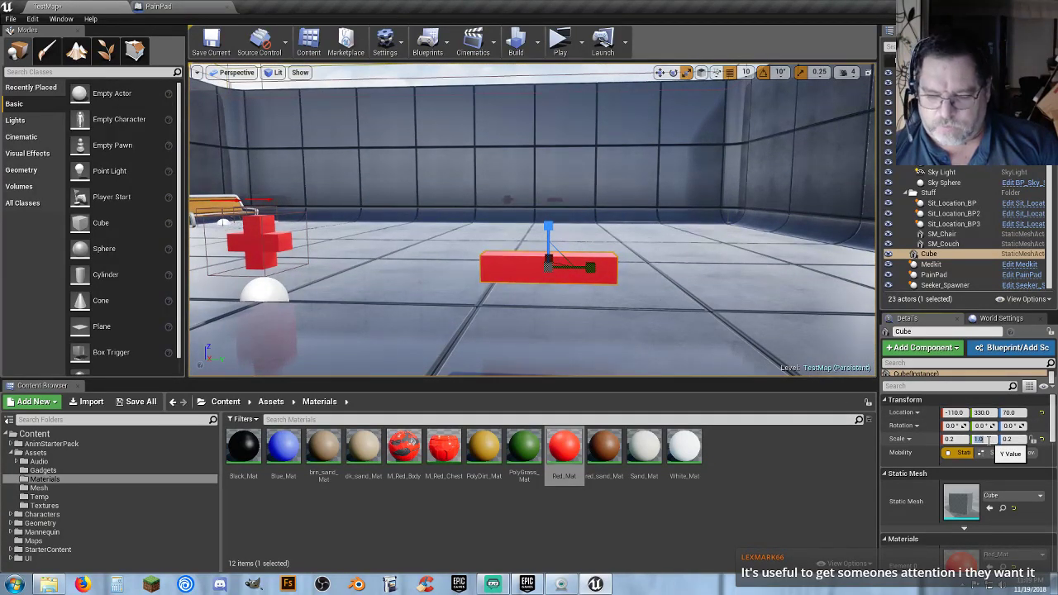
text(0.3)
key(Tab)
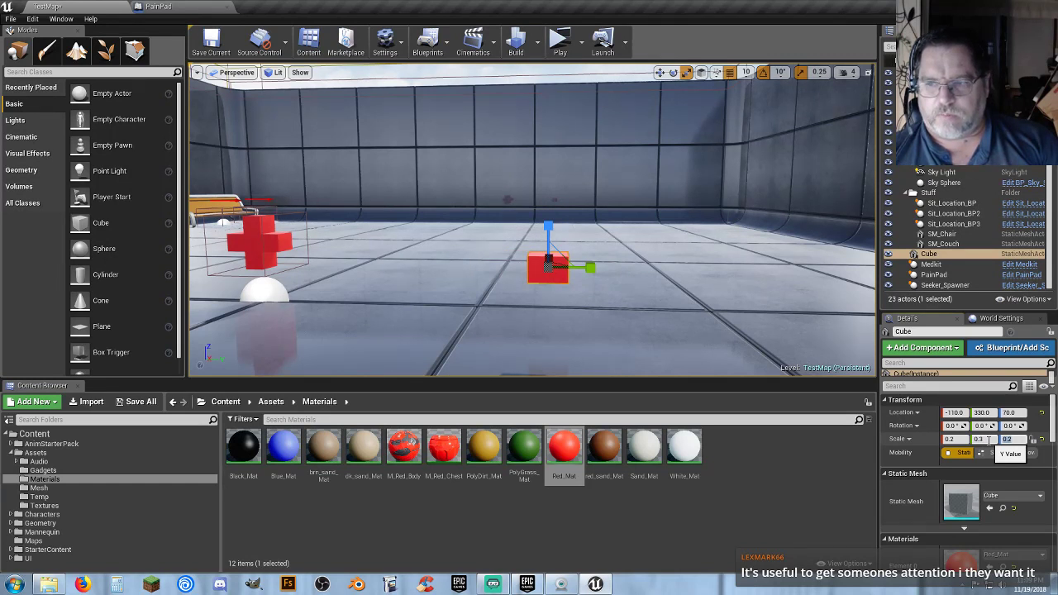
click(988, 439)
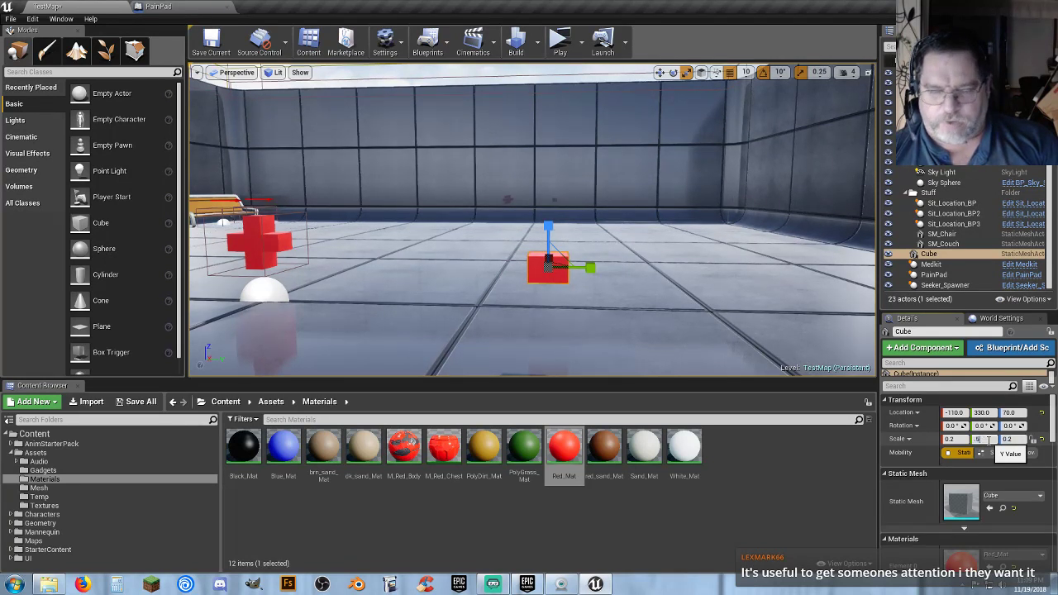
text(0.5)
key(Tab)
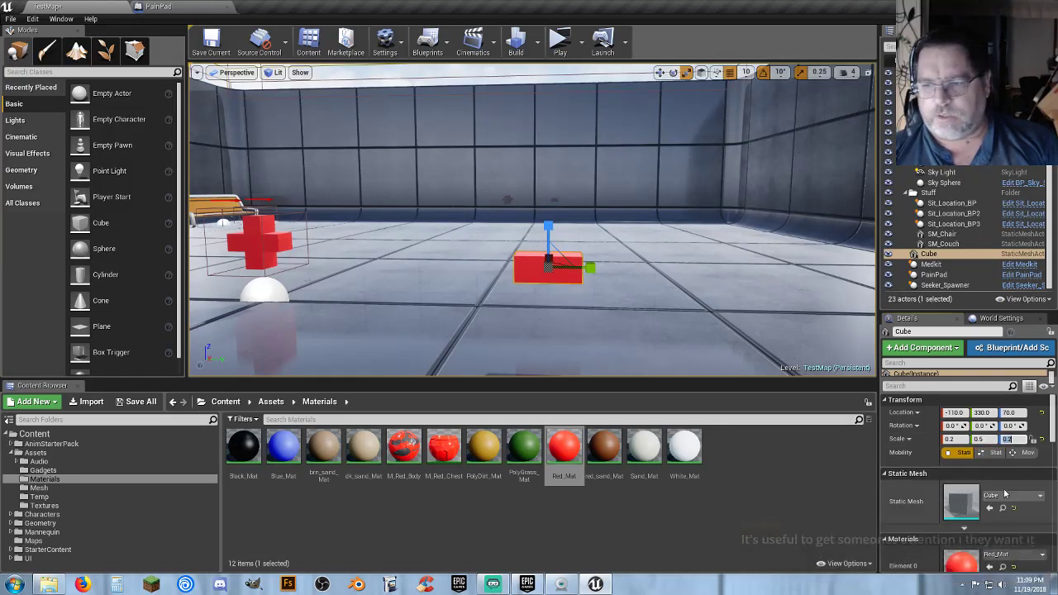
Thin the cube into a bar by setting its X and Z scales to 0.1
click(989, 439)
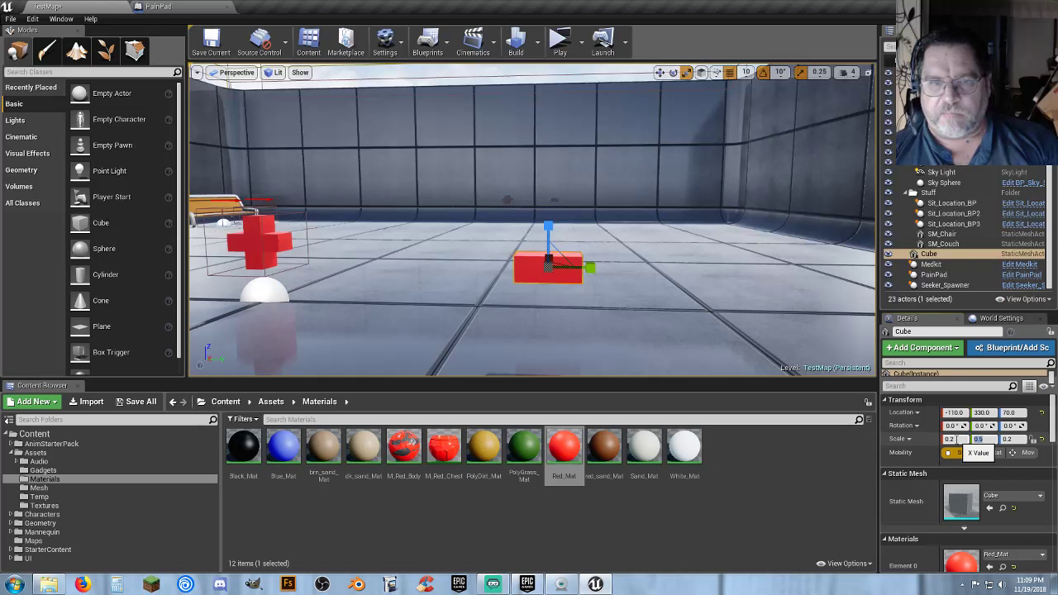
click(959, 439)
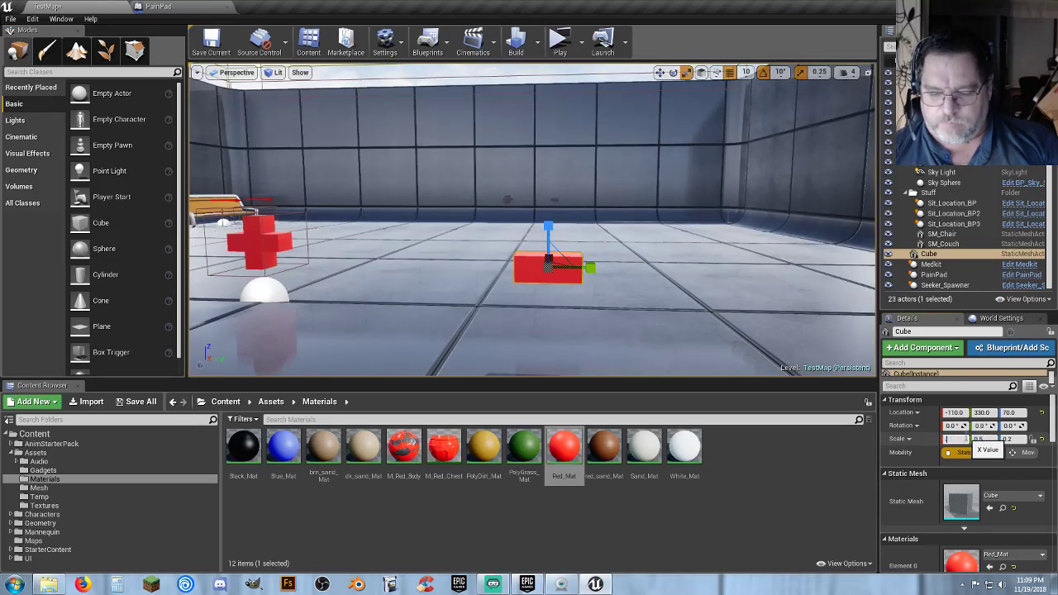
text(0.1)
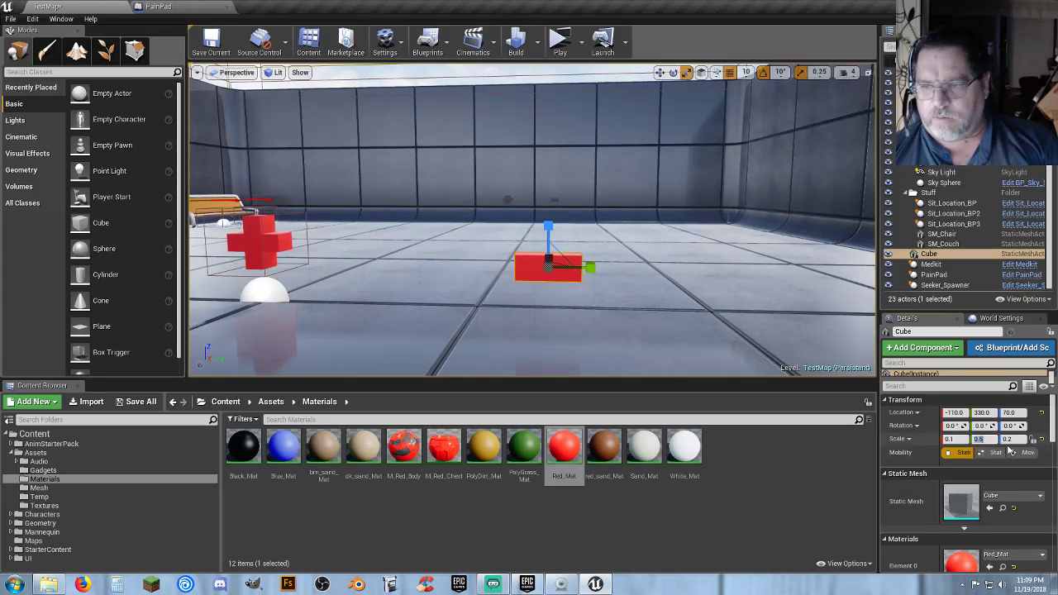
click(1010, 439)
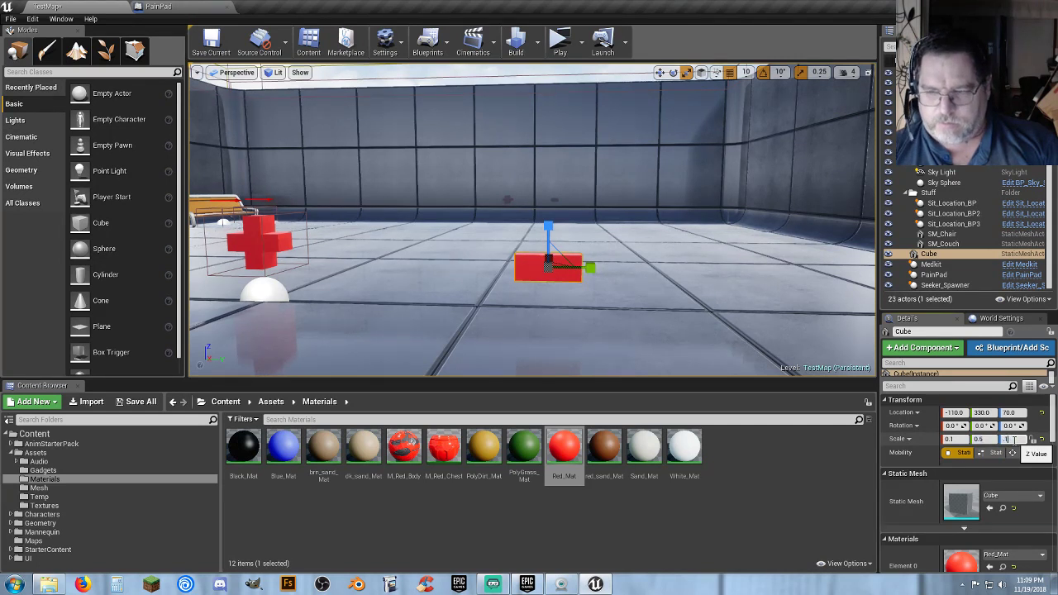
text(0.1)
key(Return)
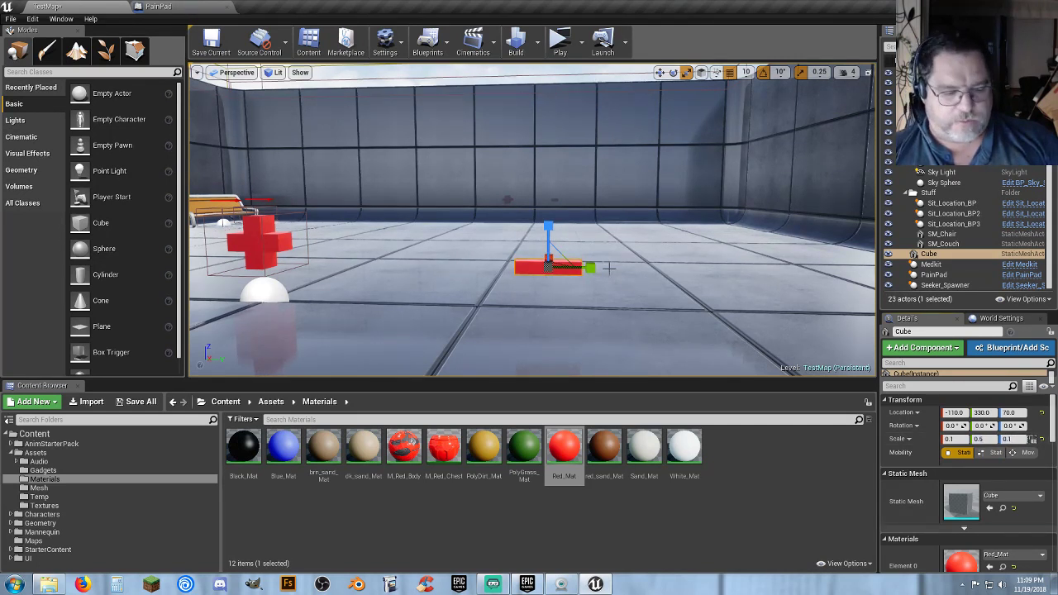
Duplicate the red bar and rotate the copy -90° about the X axis so the two bars form a cross
click(673, 72)
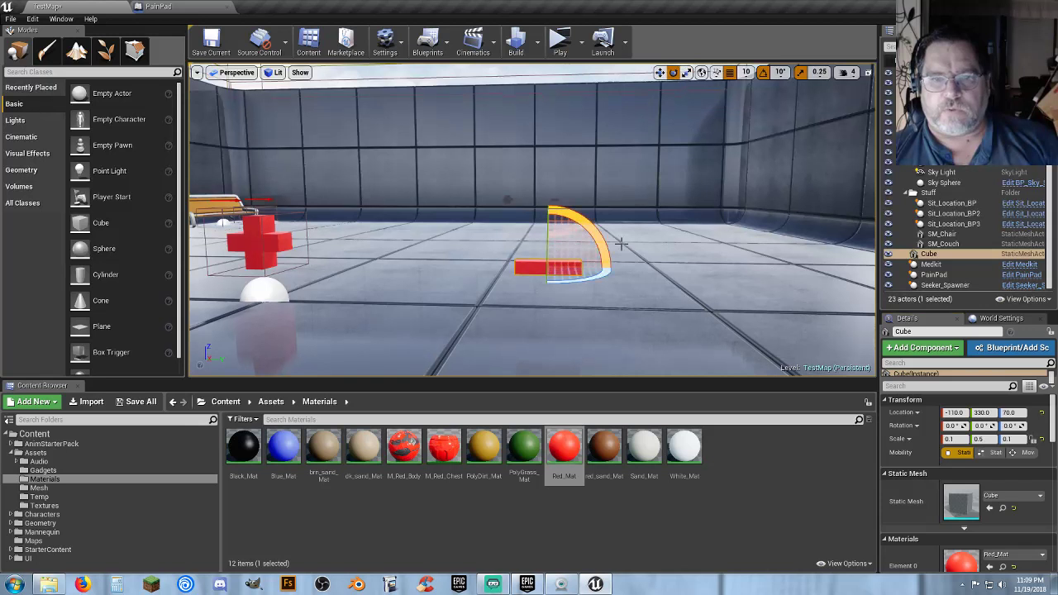
key(ctrl+w)
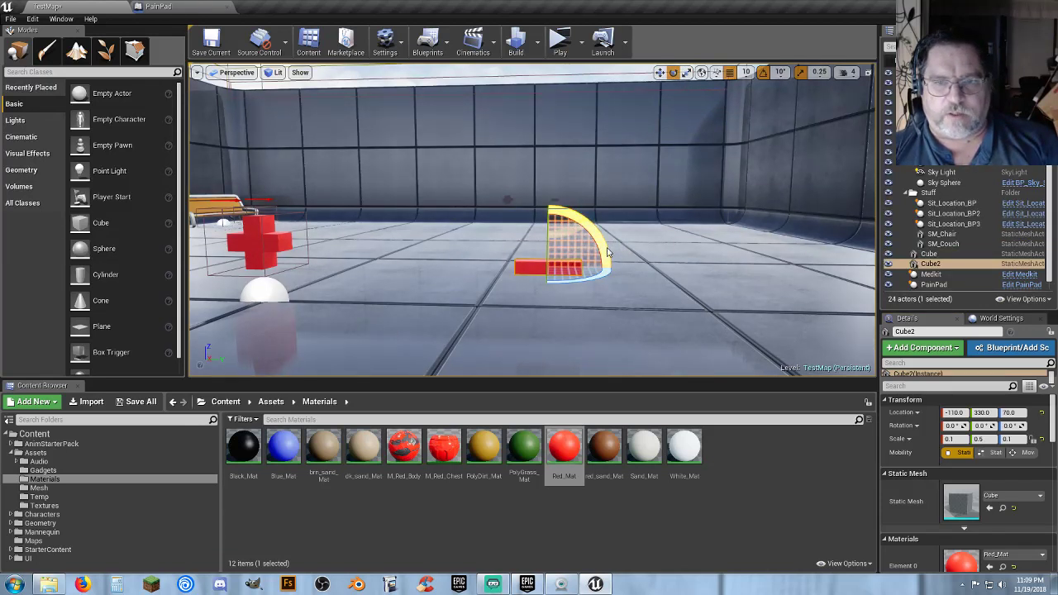
drag(607, 252, 491, 266)
Select both bars of the cross together and set their X and Z scales to 0.15
right_drag(614, 308, 615, 368)
right_drag(488, 314, 491, 205)
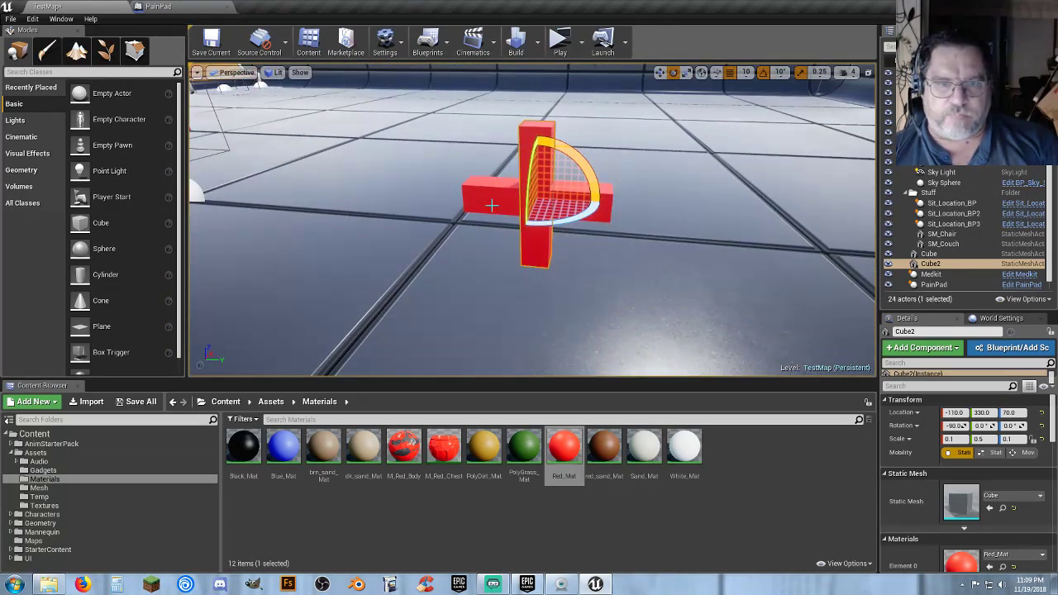
ctrl+click(930, 254)
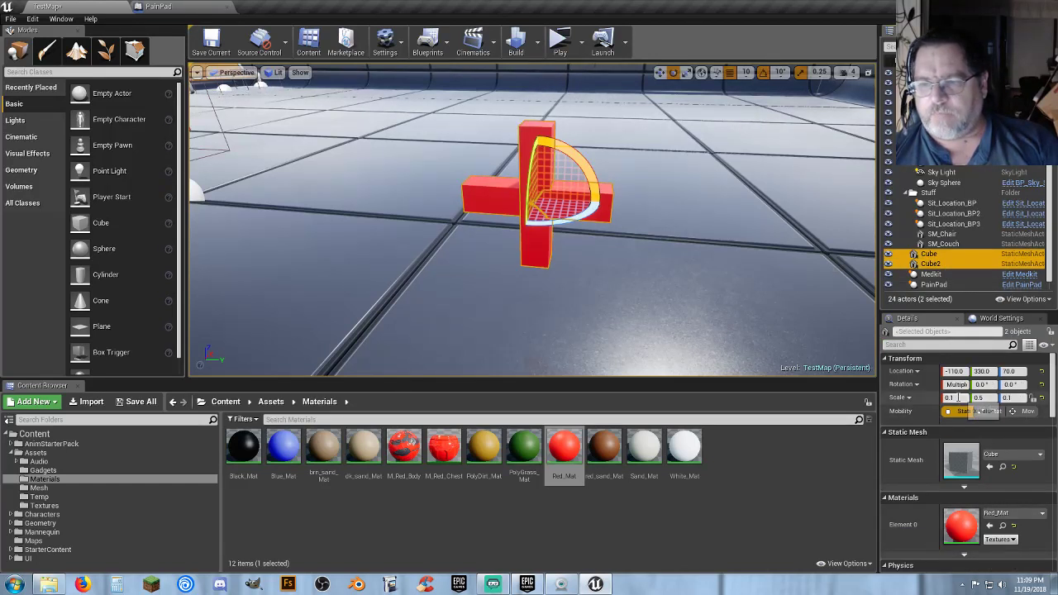
click(950, 398)
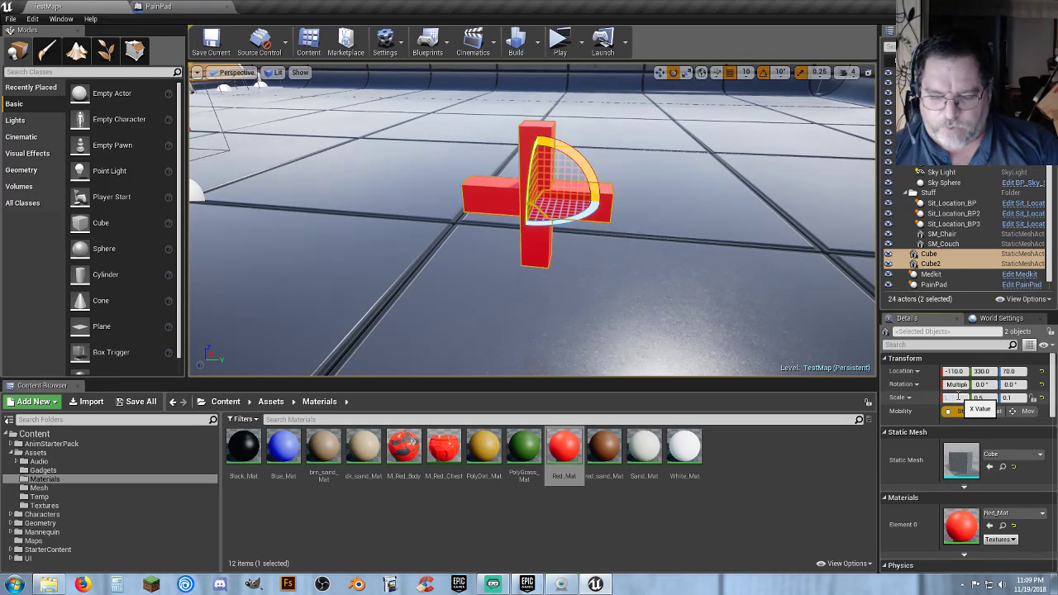
text(.15)
key(Return)
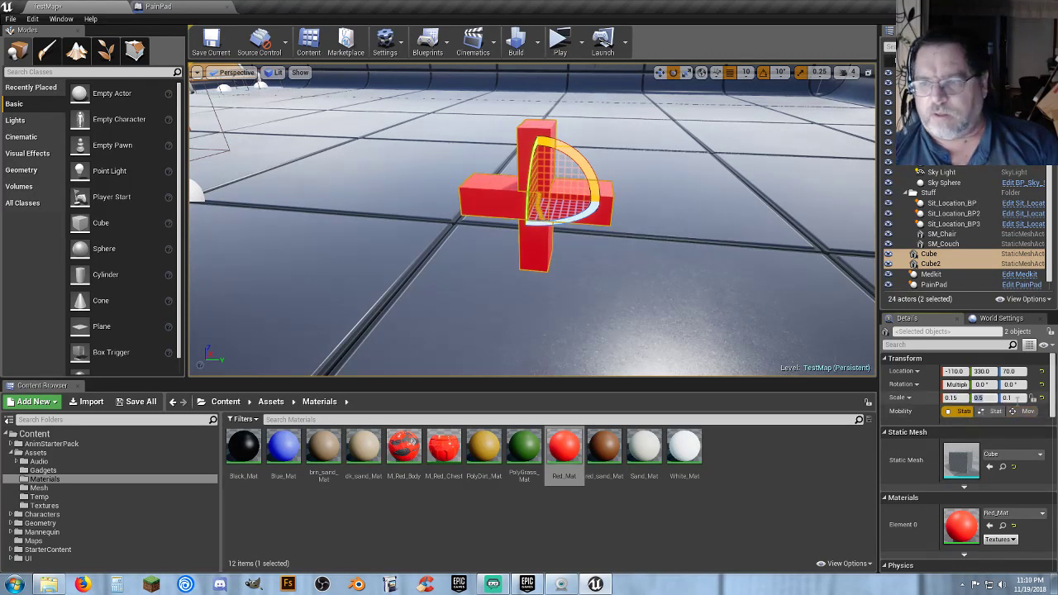
click(1016, 398)
key(BackSpace)
text(.1)
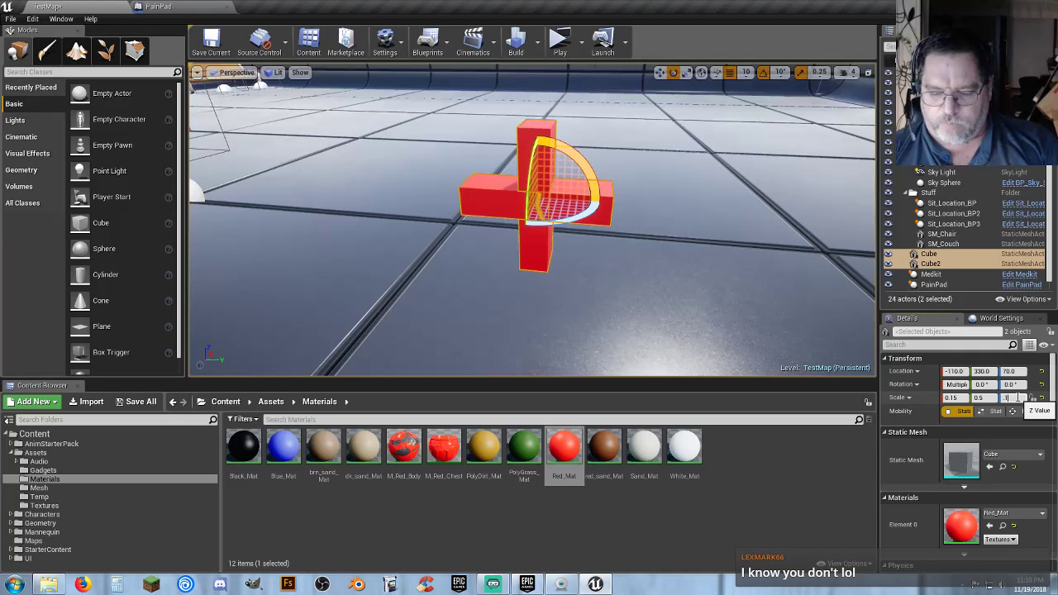
text(5)
key(Return)
key(s)
right_drag(595, 265, 570, 297)
key(w)
right_drag(328, 70, 328, 69)
right_drag(533, 220, 508, 218)
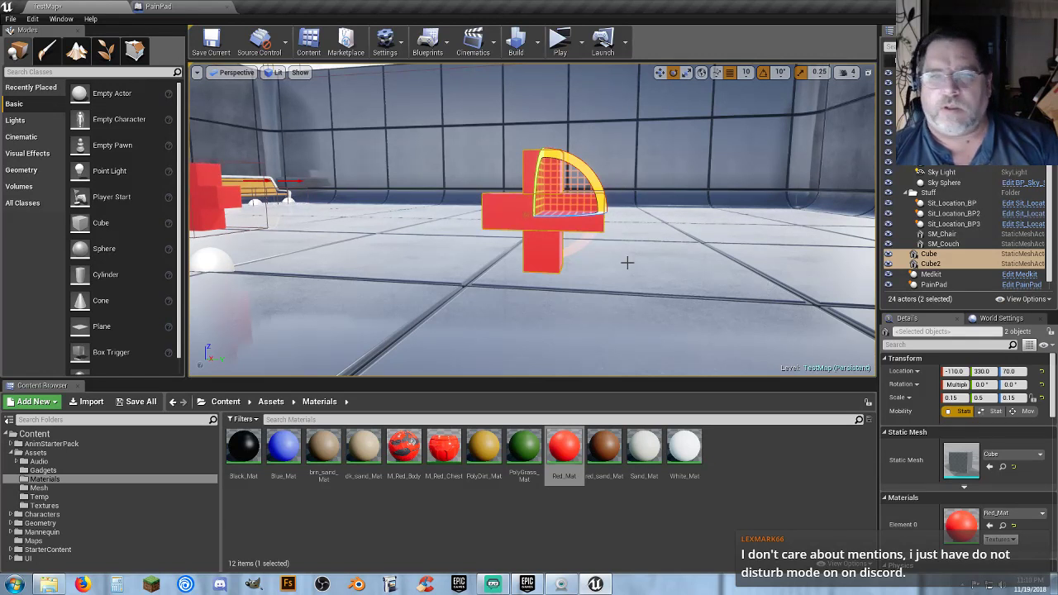
Cancel the deletion of the Materials folder and delete the two cubes forming the demonstration cross from the level
right_click(934, 265)
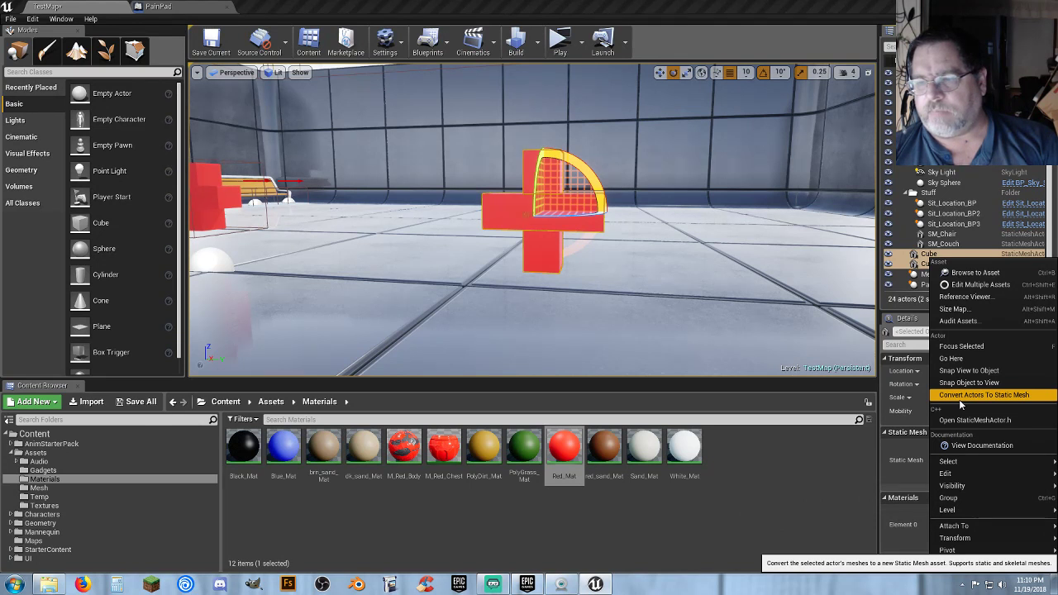
click(824, 443)
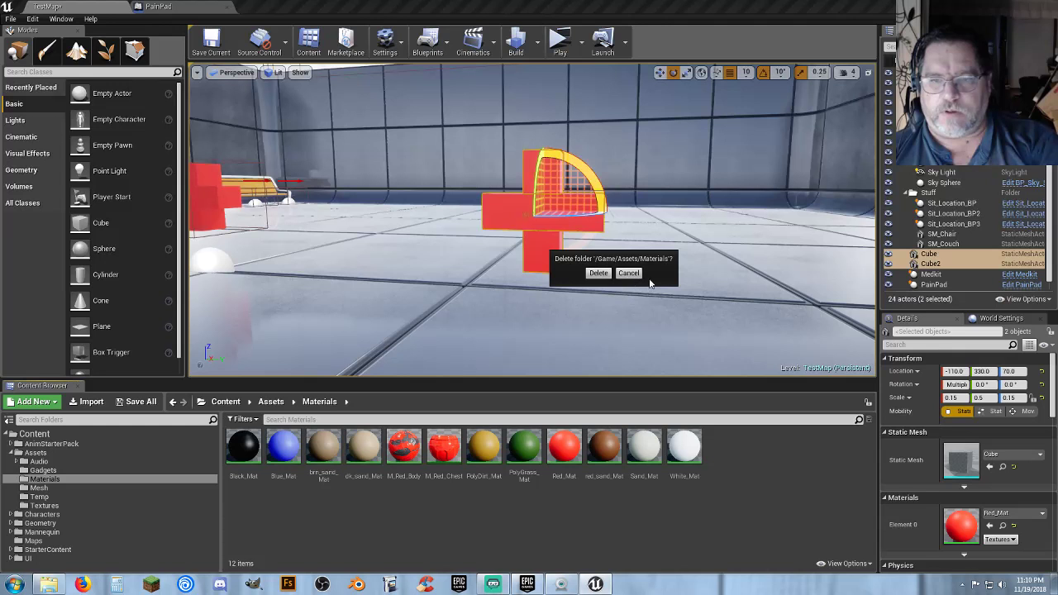
click(636, 274)
click(939, 258)
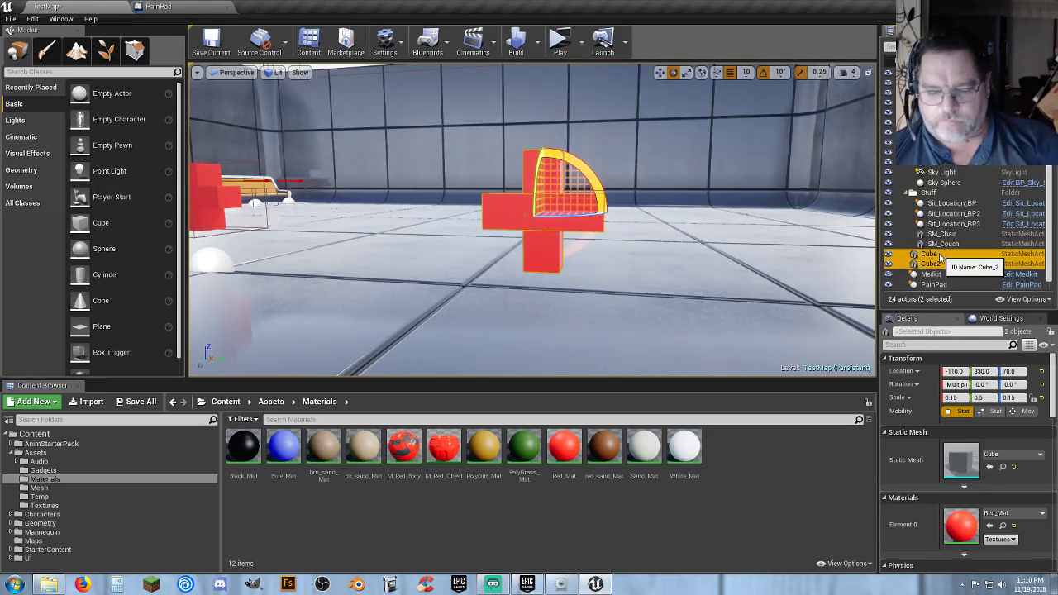
key(Delete)
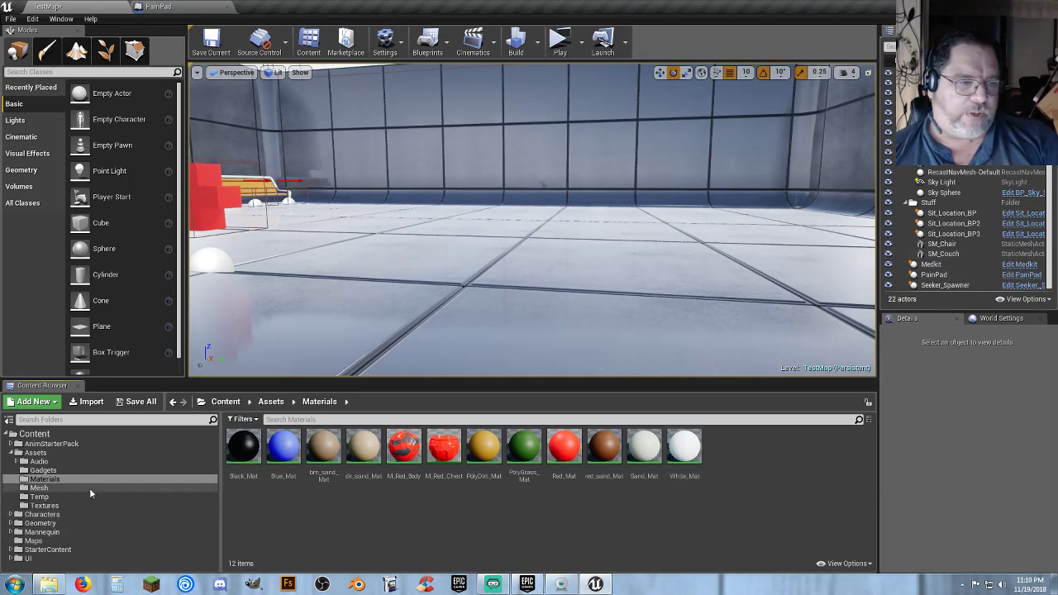
Open the Red_Cross mesh from the Assets/Gadgets folder and view it from the front
click(84, 488)
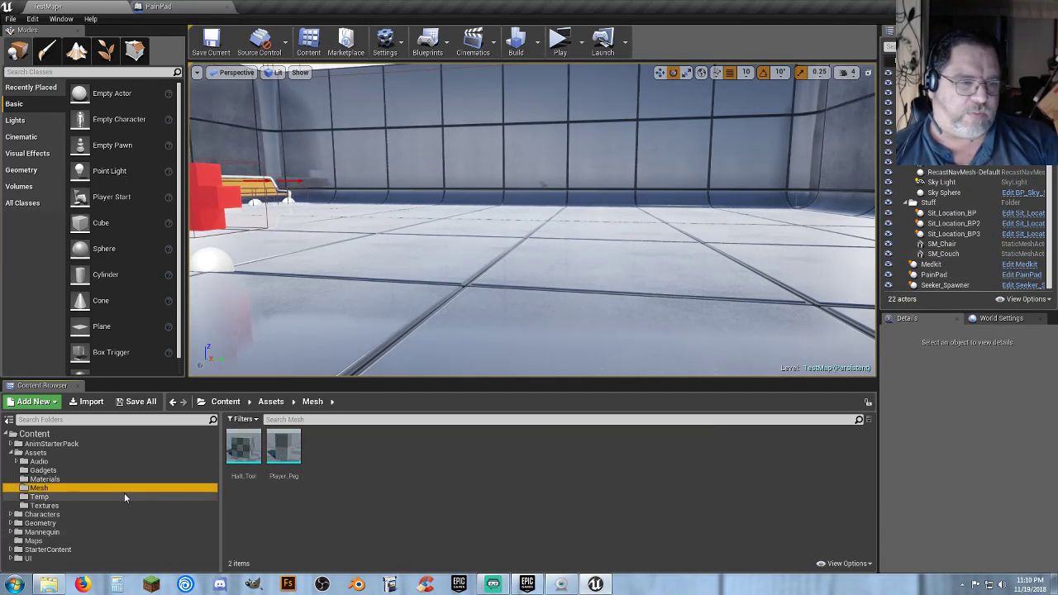
click(46, 470)
double_click(323, 447)
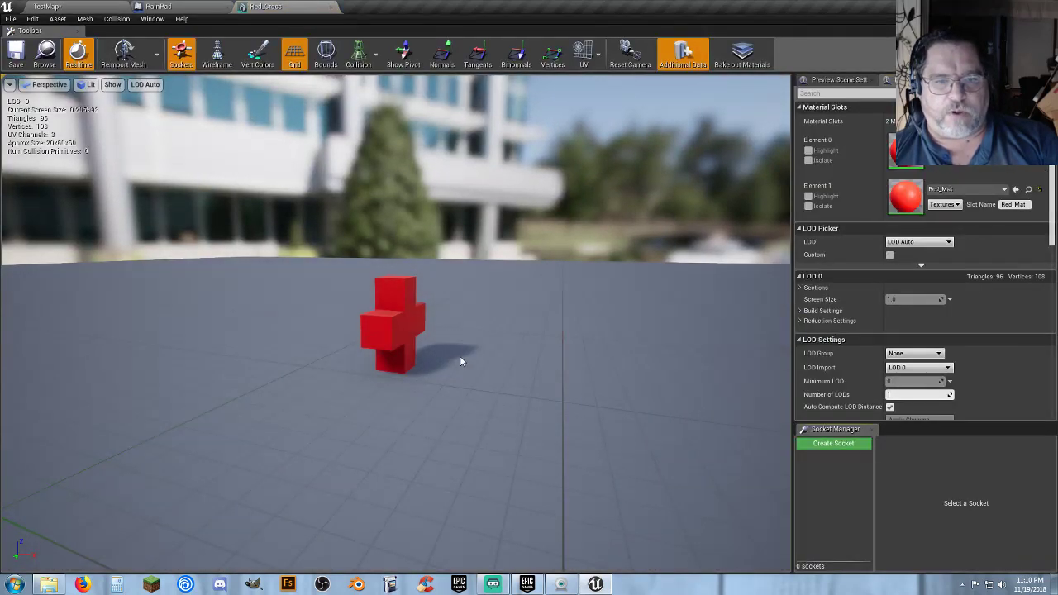
right_drag(461, 361, 307, 352)
key(w)
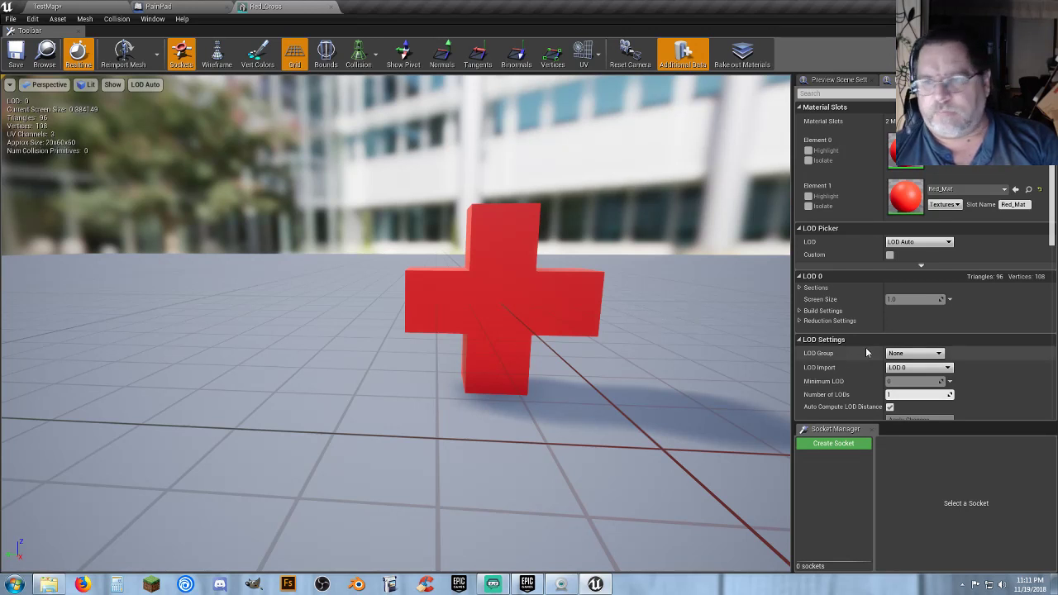
Review the Red_Cross mesh's light map resolution and expand its advanced general settings
scroll(850, 279, down, 3)
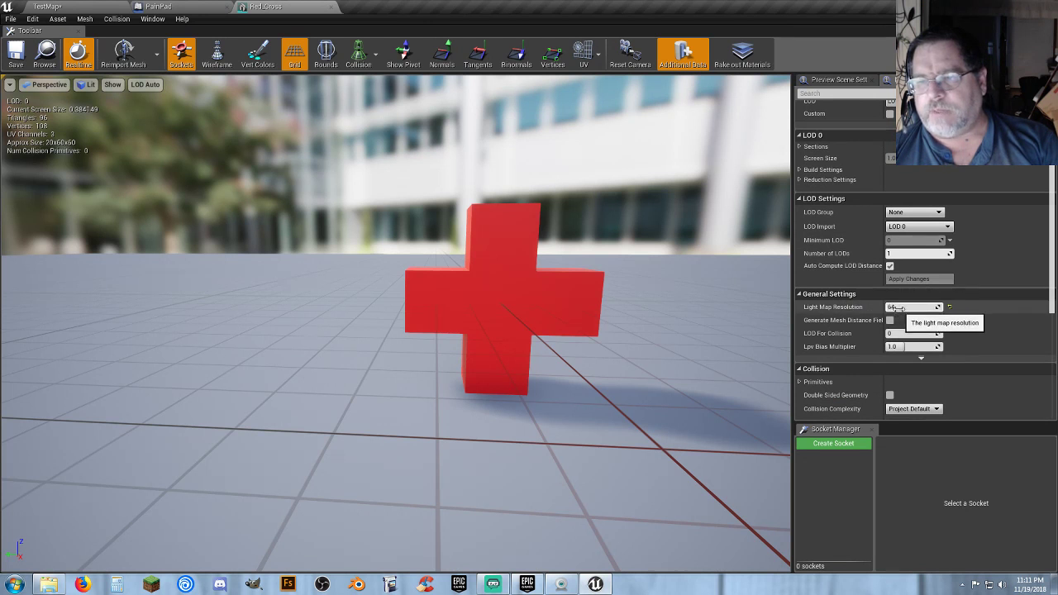
click(894, 307)
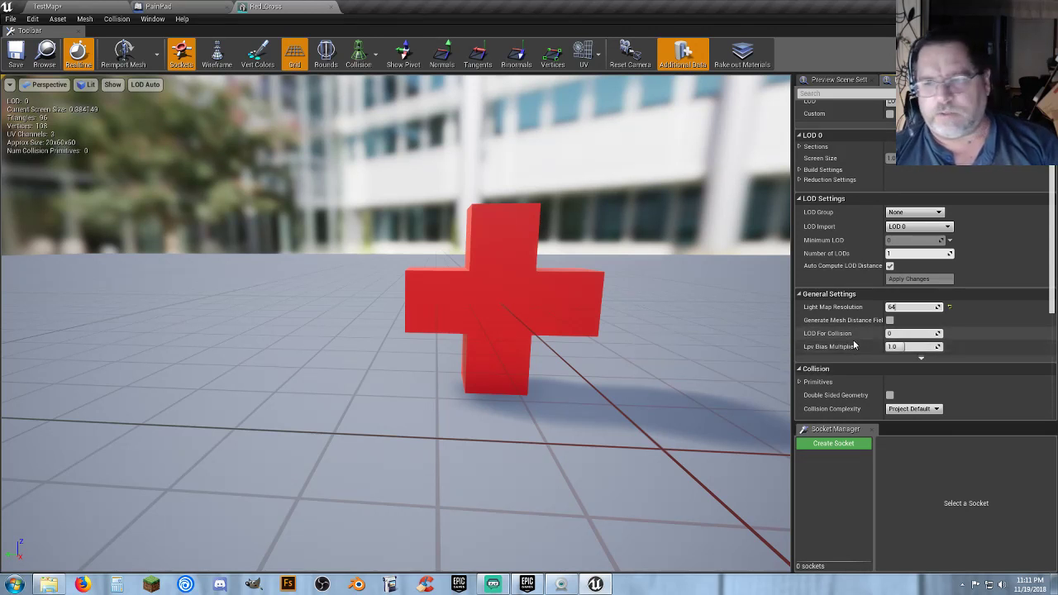
scroll(853, 342, down, 1)
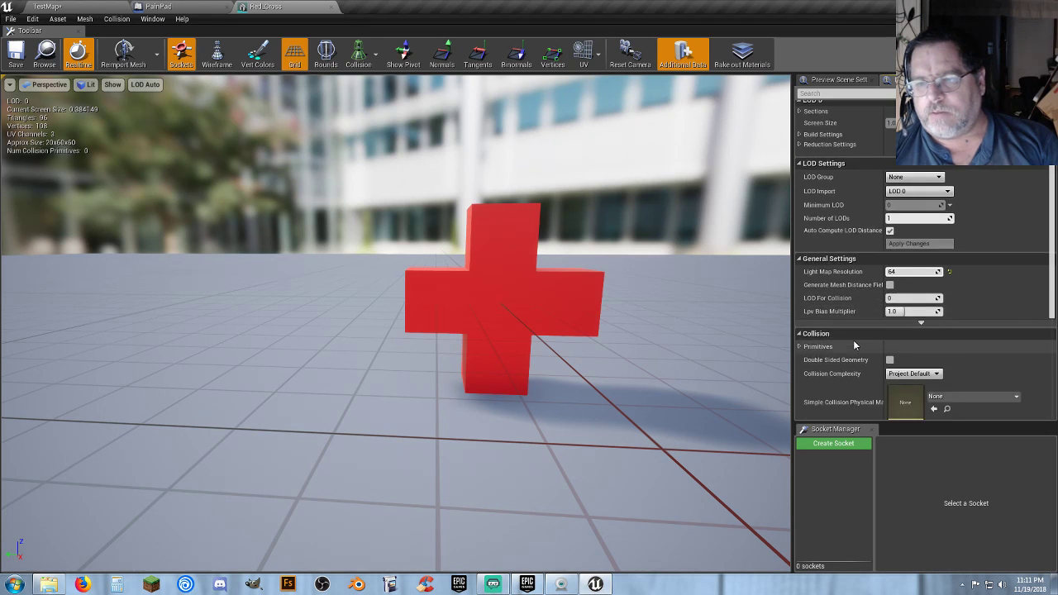
click(919, 323)
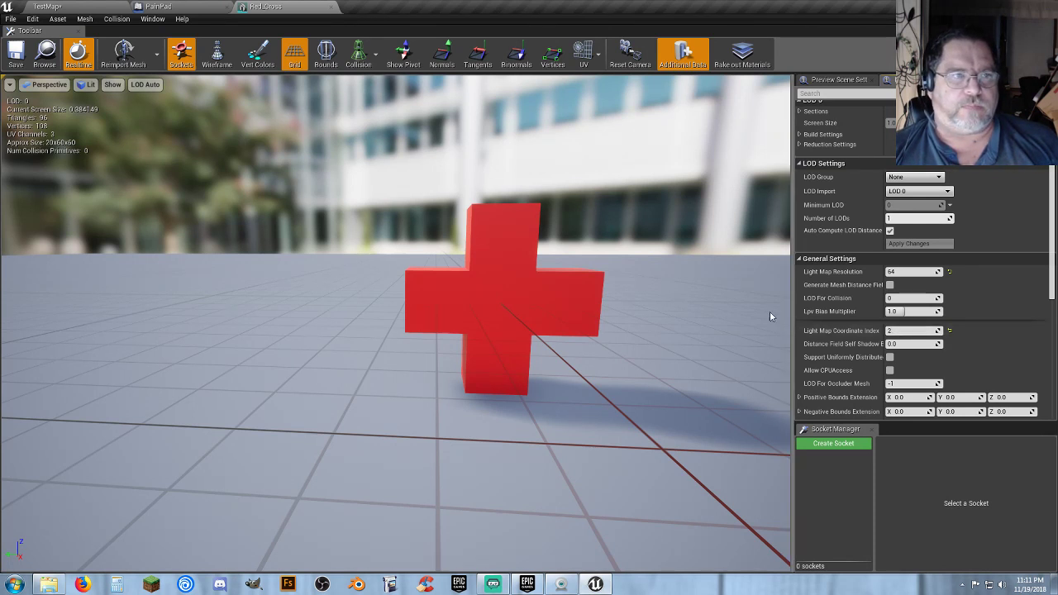
Show the Geometry brushes for TestMap, and close the Red_Cross and PainPad editors
click(91, 7)
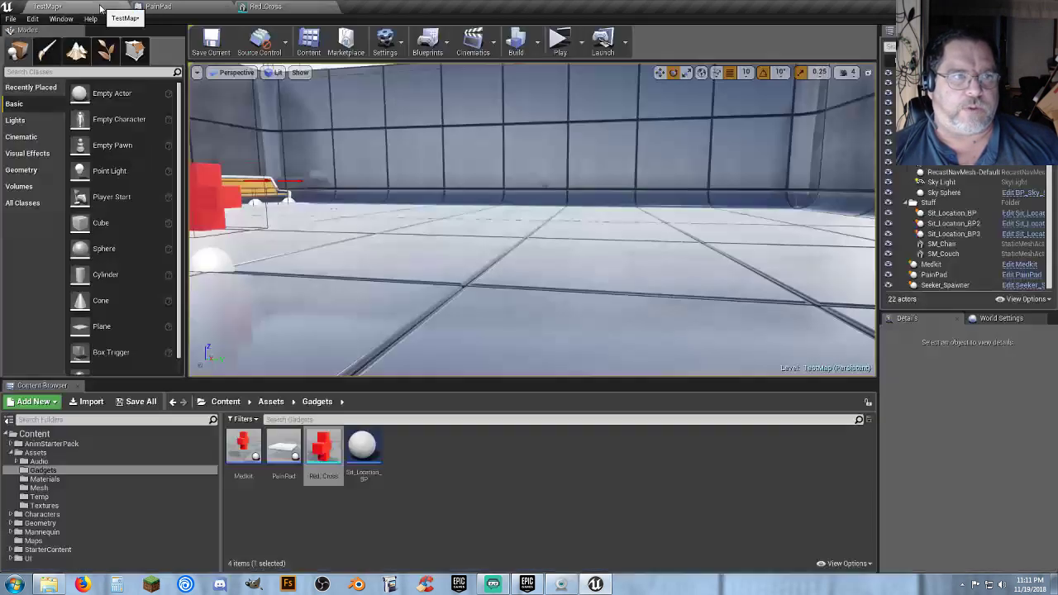
click(27, 172)
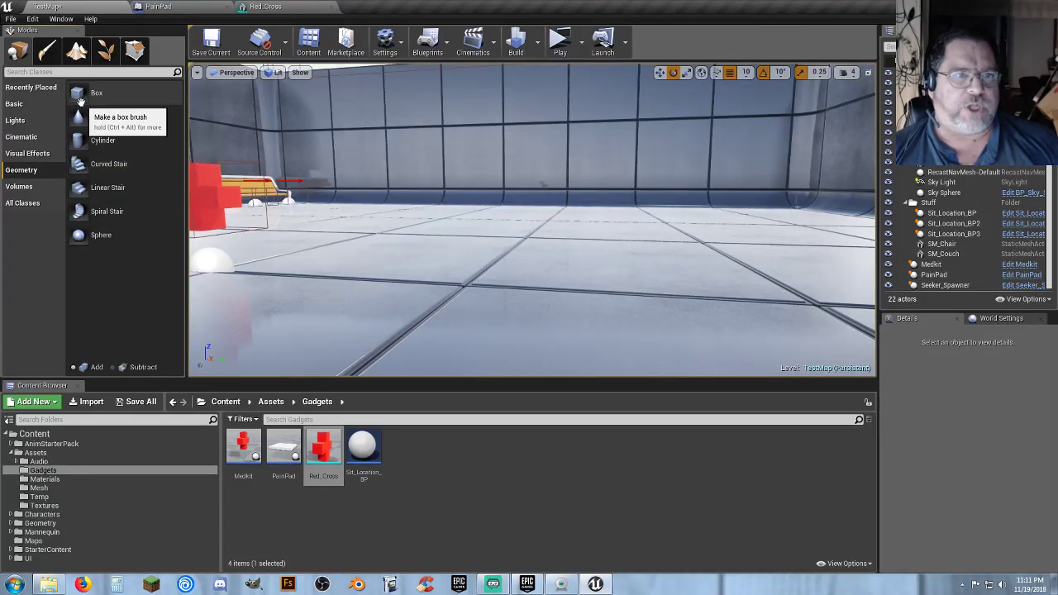
click(273, 7)
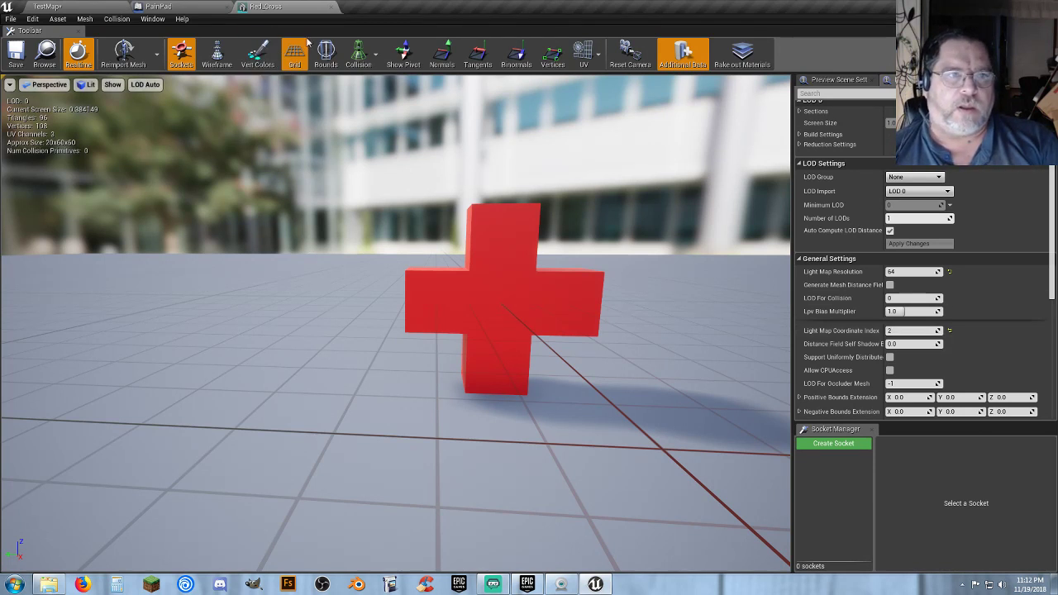
click(328, 8)
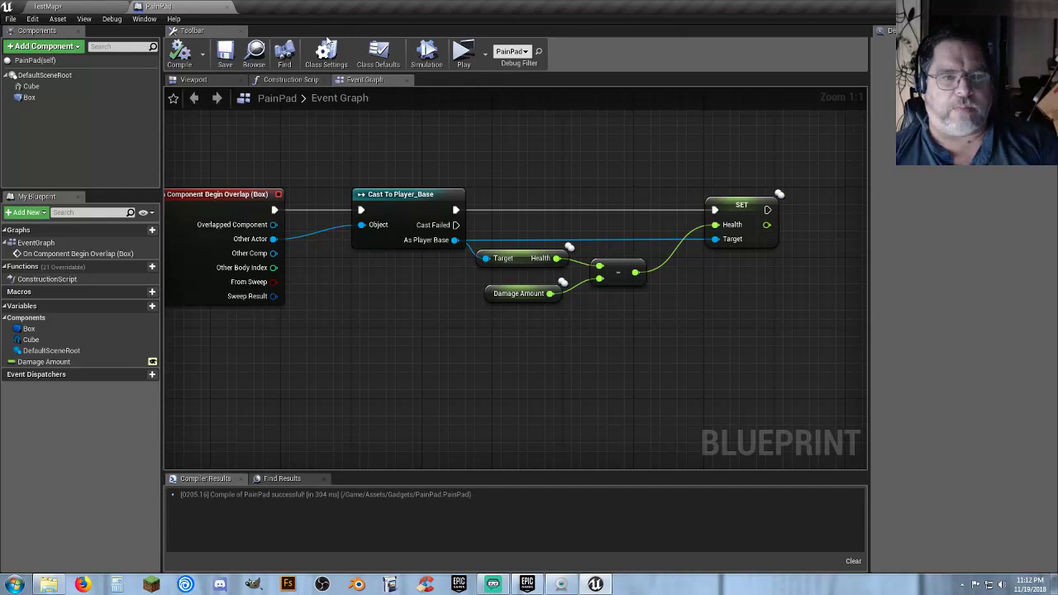
click(228, 8)
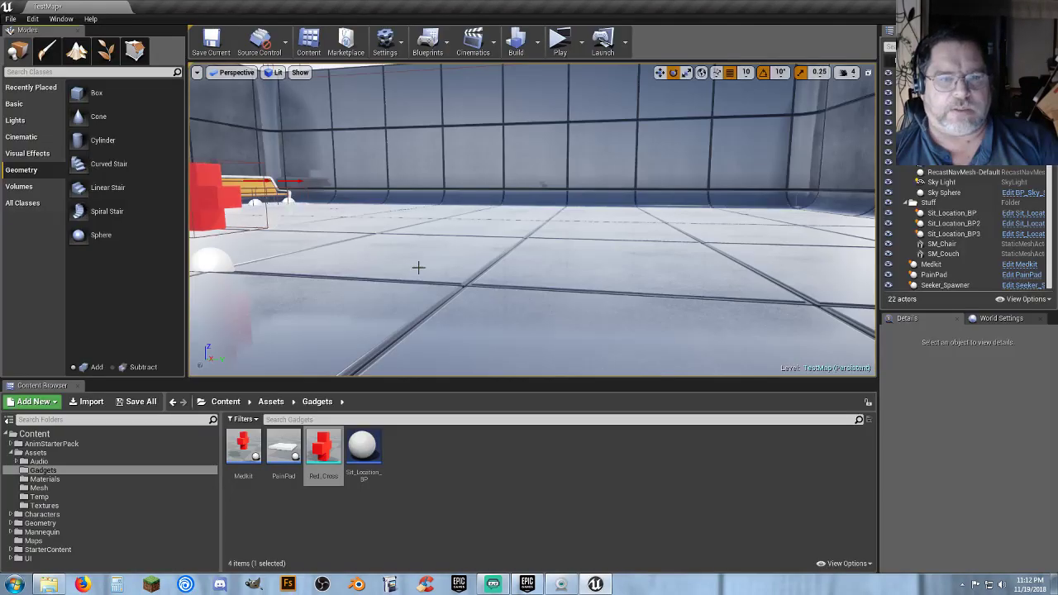
Examine the medkit and PainPad in the level up close and from a high overview of the room
right_drag(419, 267, 169, 255)
key(w)
key(d)
right_drag(441, 252, 392, 253)
key(w)
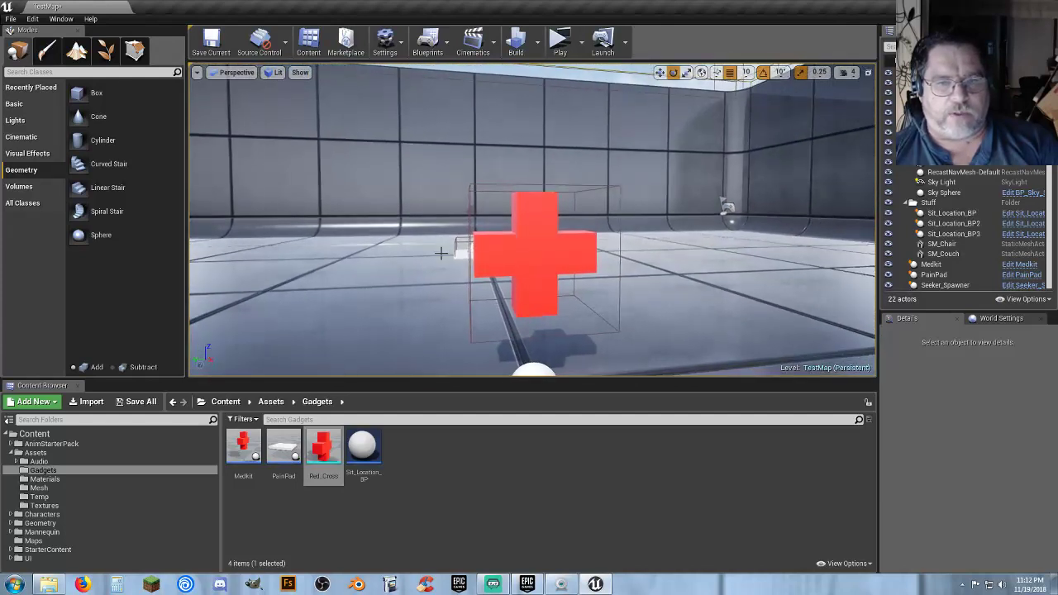
key(s)
right_drag(589, 267, 599, 290)
key(e)
key(s)
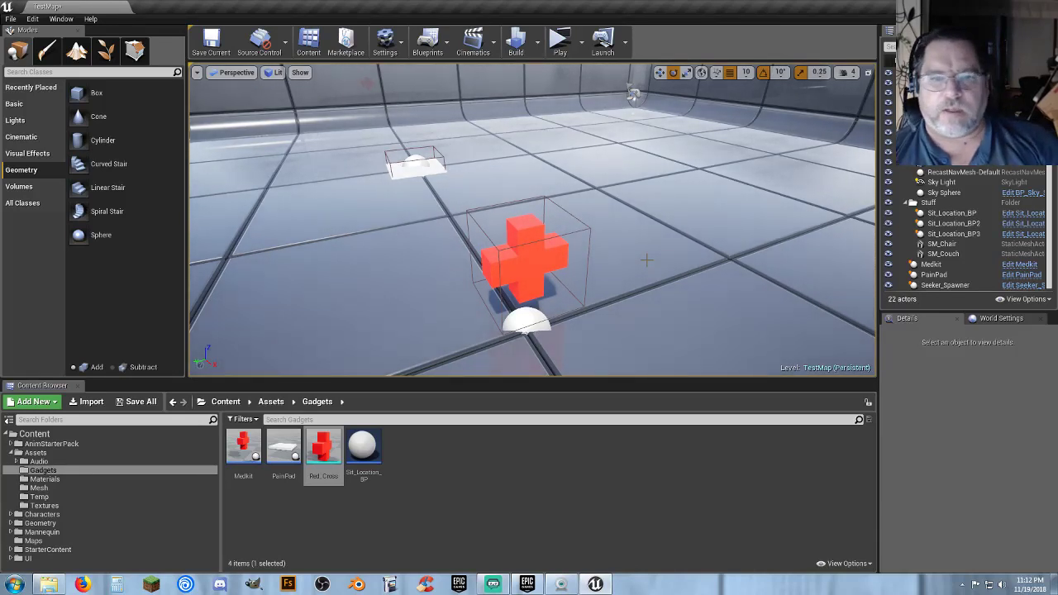
key(s)
right_drag(646, 259, 669, 284)
key(w)
right_drag(868, 279, 876, 274)
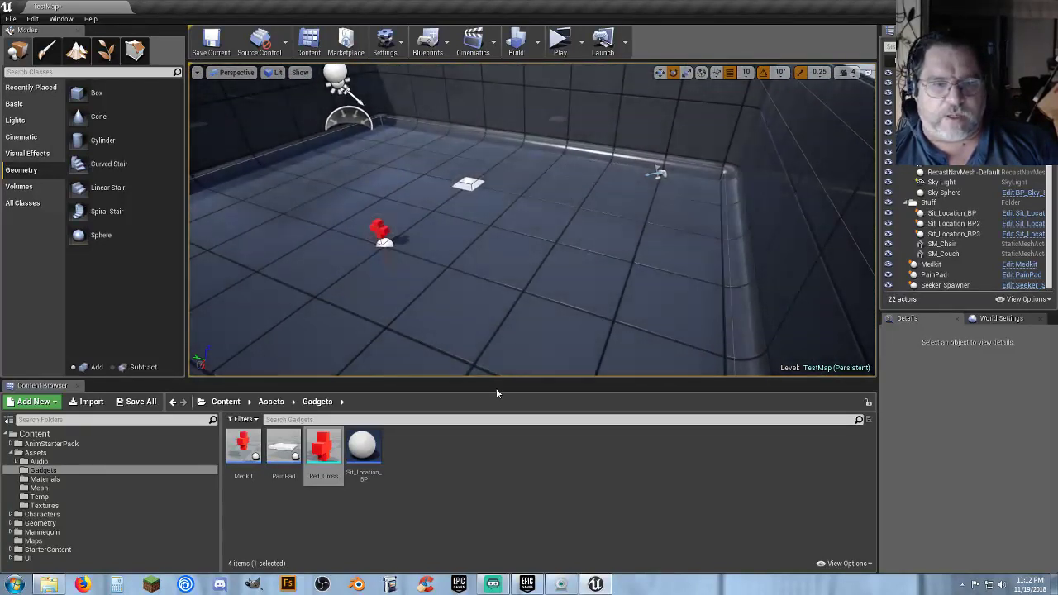
Save all modified content, including the TestMap level
click(482, 461)
click(137, 402)
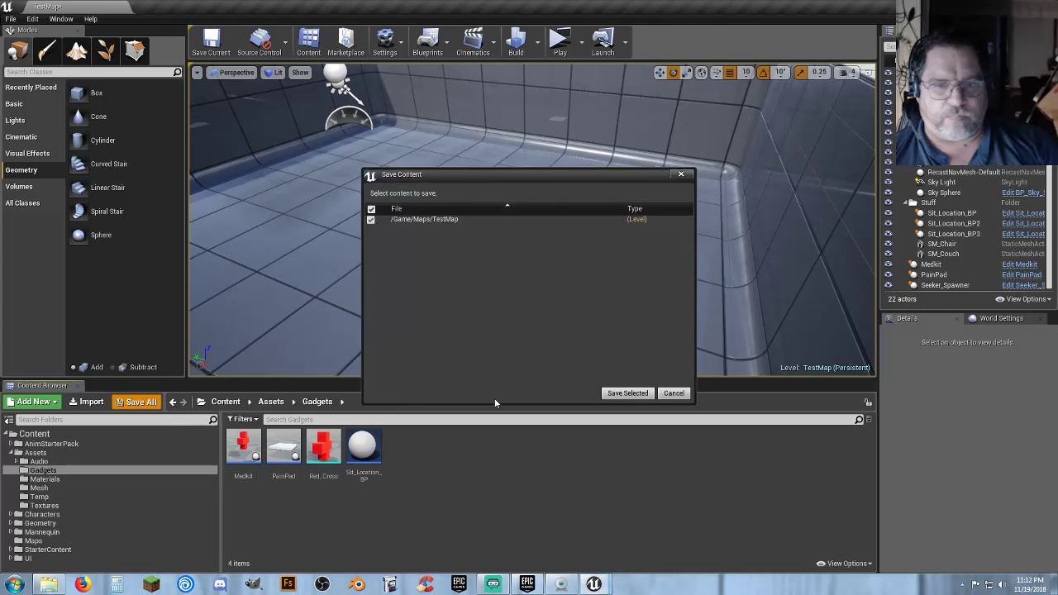
click(627, 394)
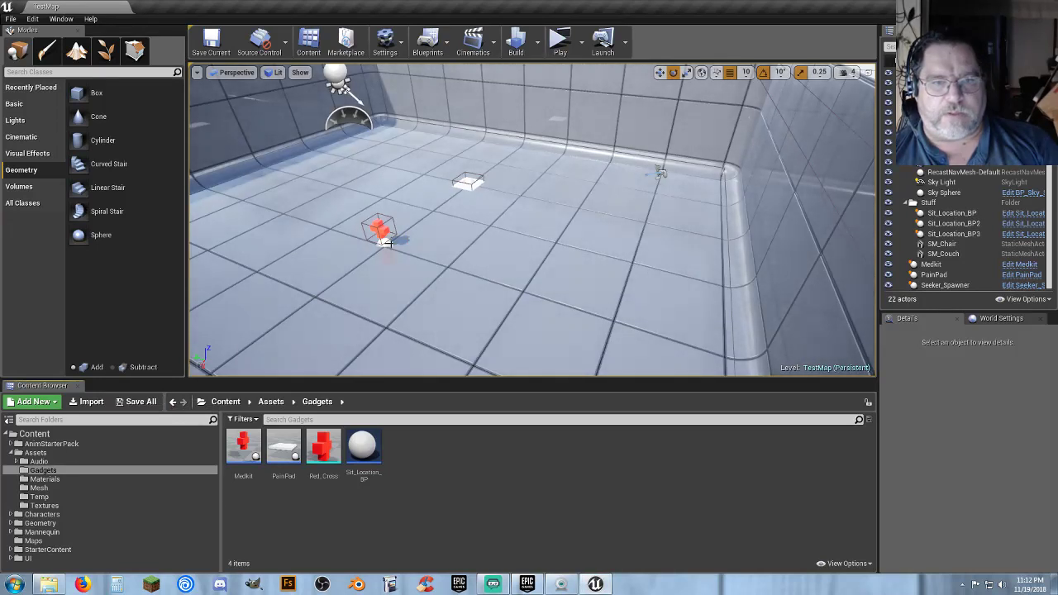
Select the Medkit actor in the level and save TestMap again
click(380, 231)
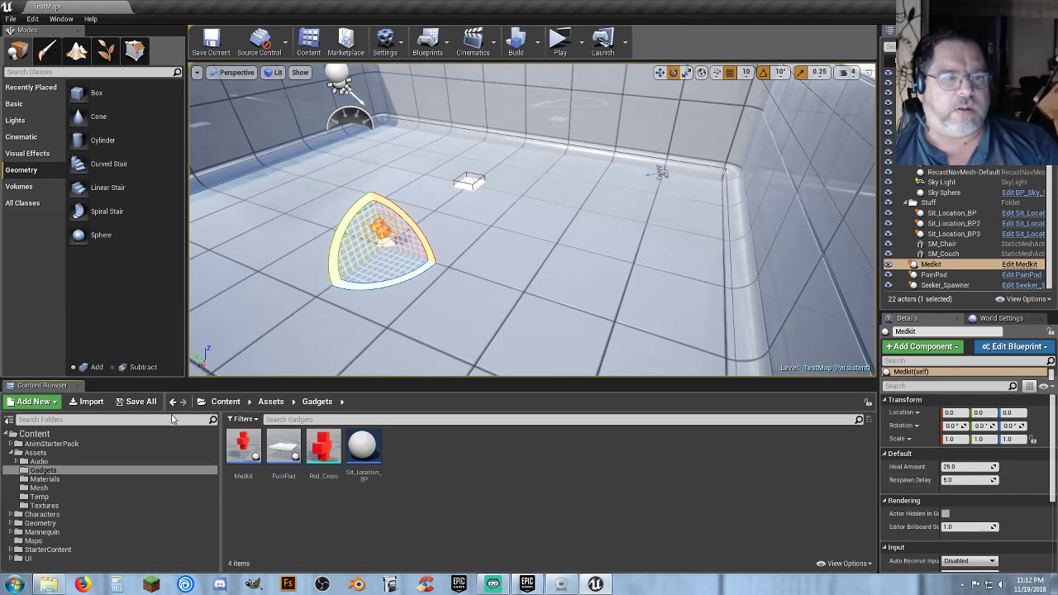
click(137, 401)
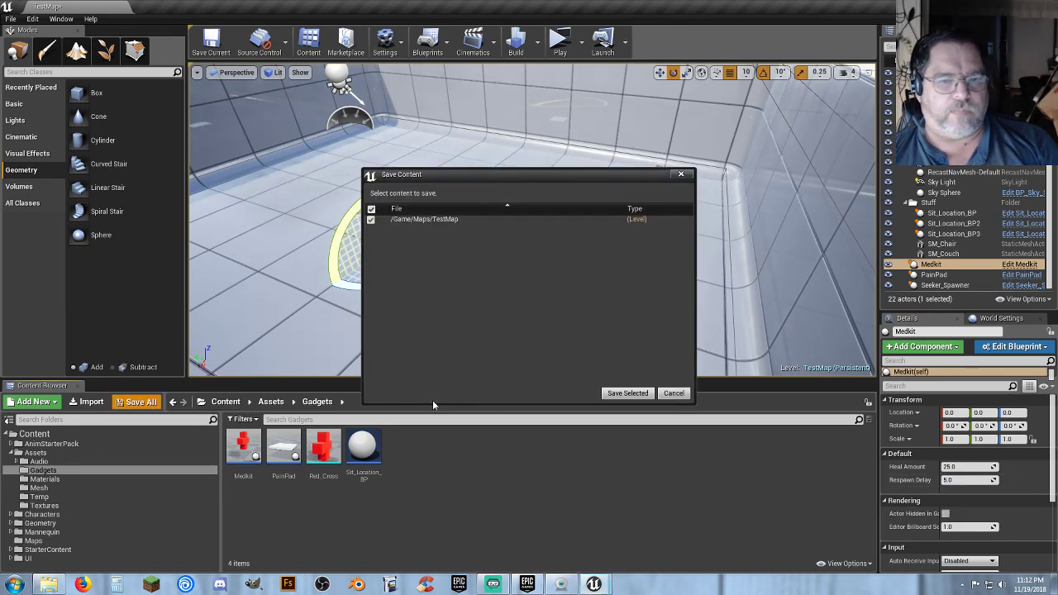
click(627, 392)
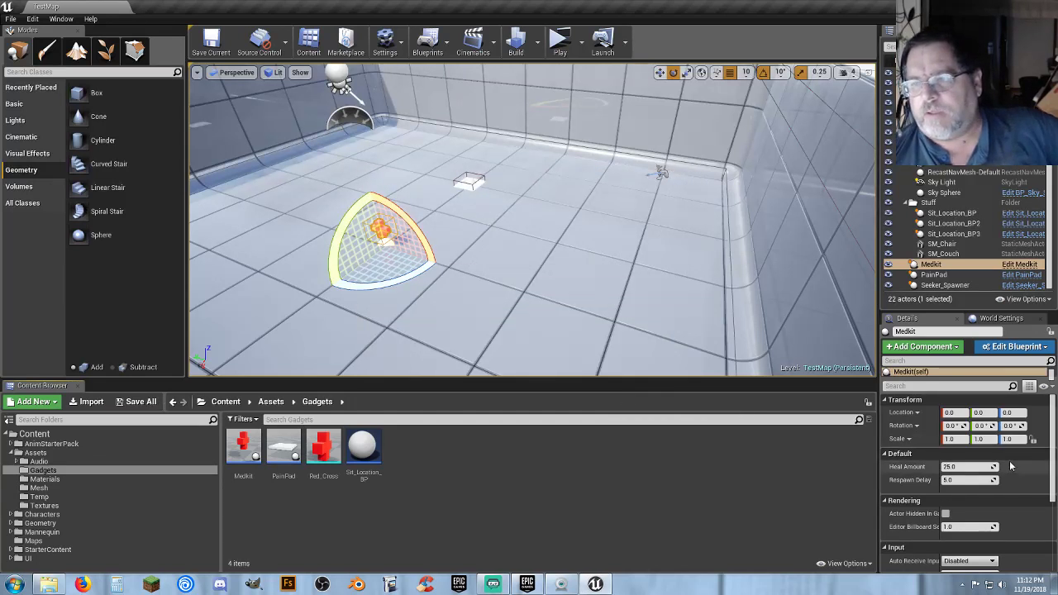
Collapse the actor folders including Stuff, select the Seeker_Spawner actor and focus the view on it
click(905, 203)
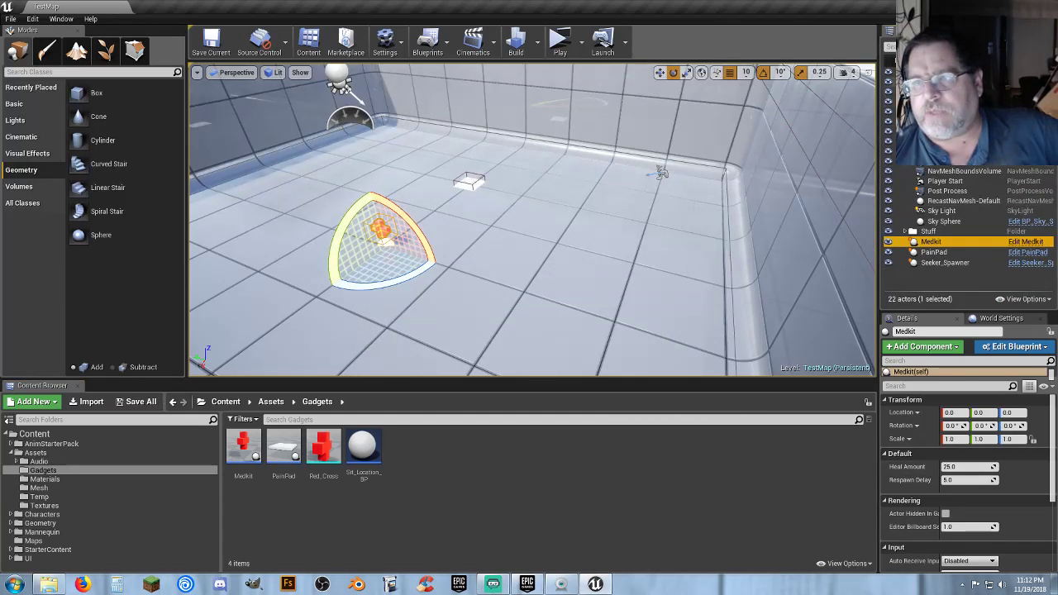
click(905, 81)
click(926, 123)
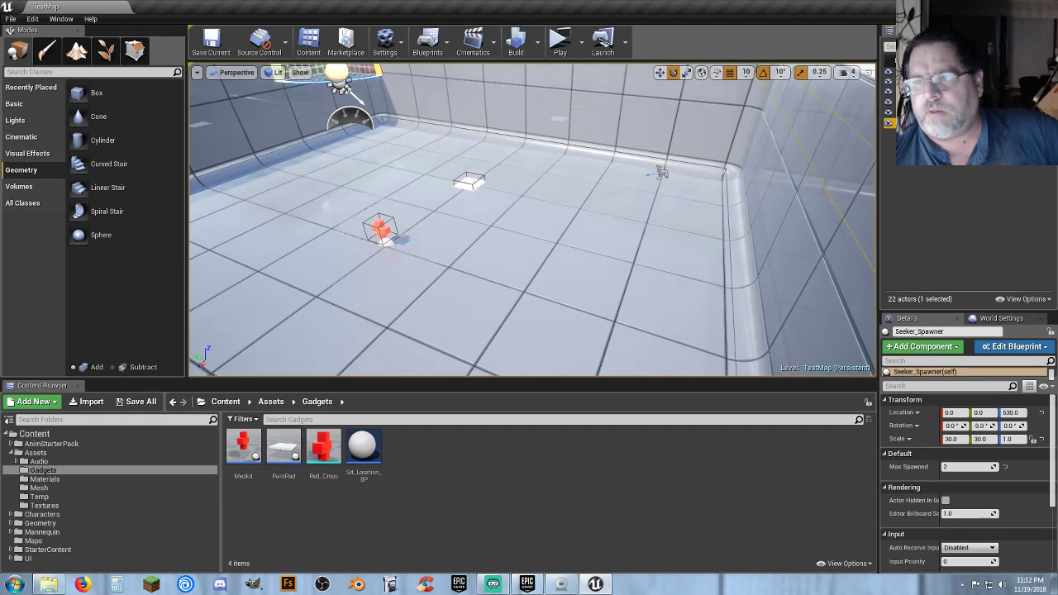
key(f)
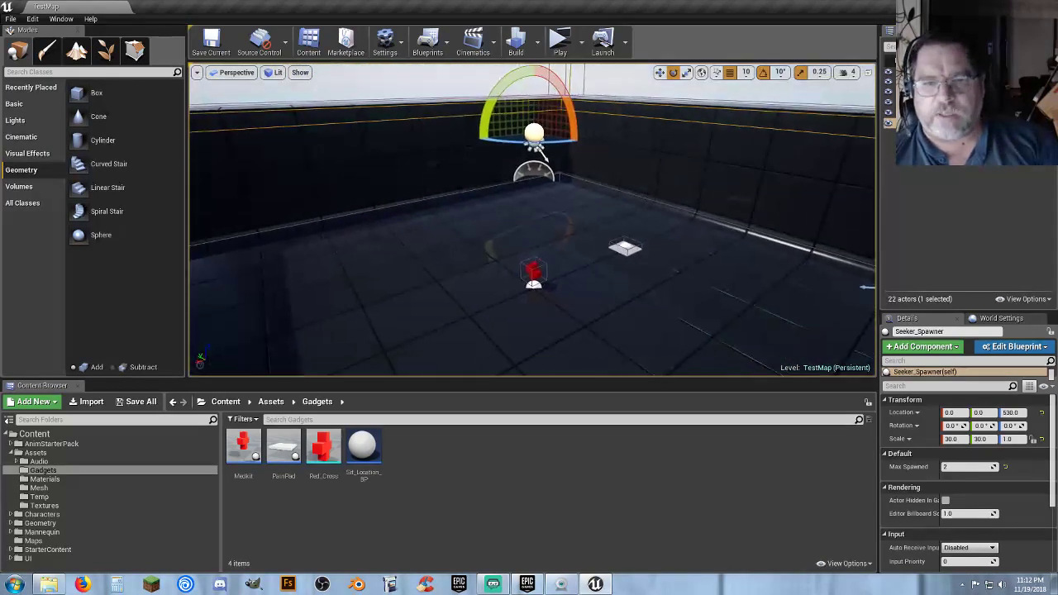
Play the level in the selected viewport, run the character toward the seekers, and stop the preview
click(580, 48)
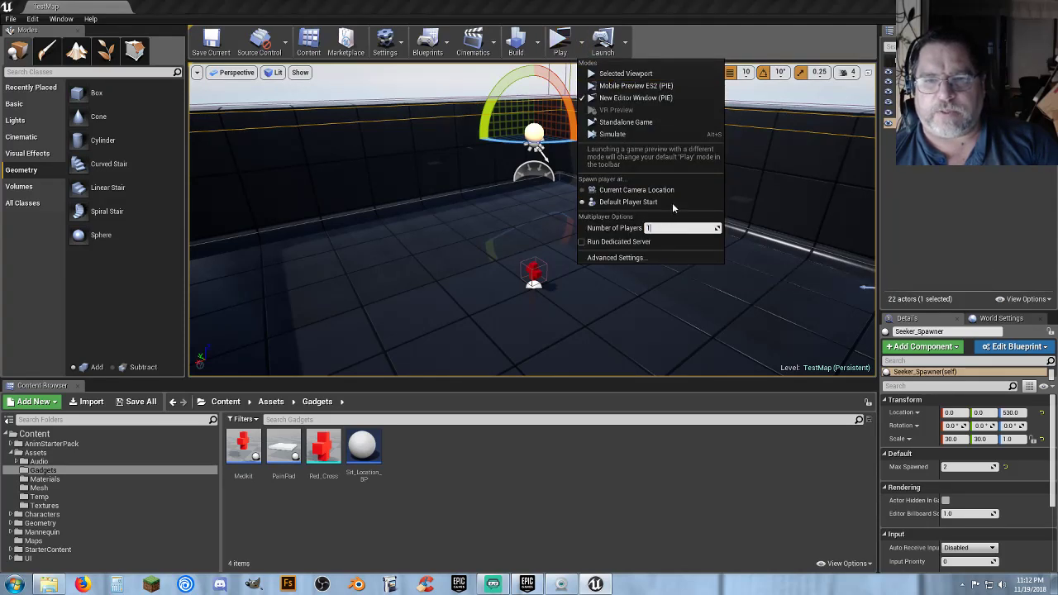
click(621, 74)
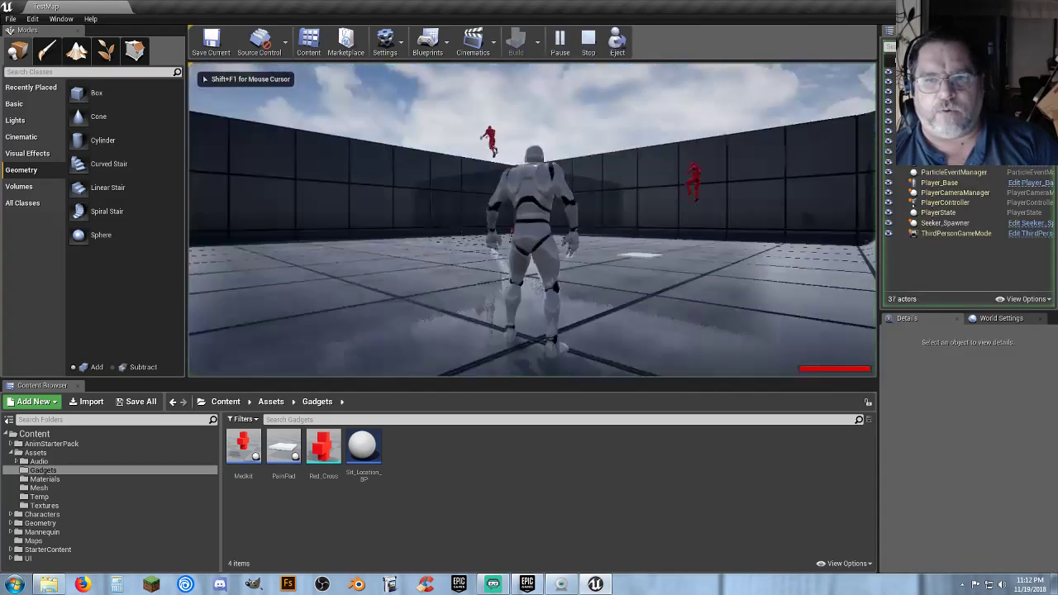
key(w)
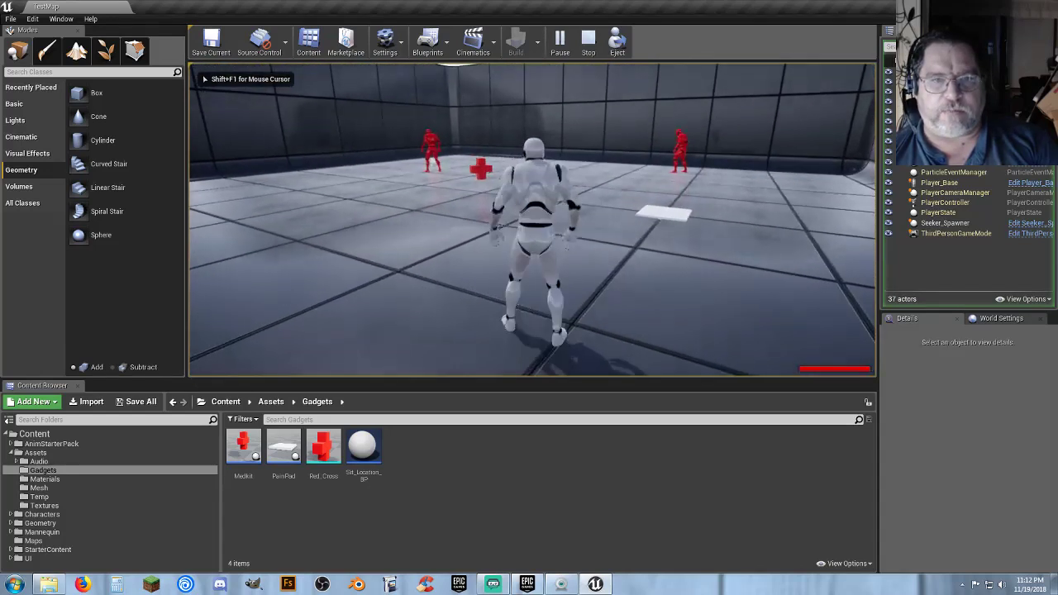
key(Escape)
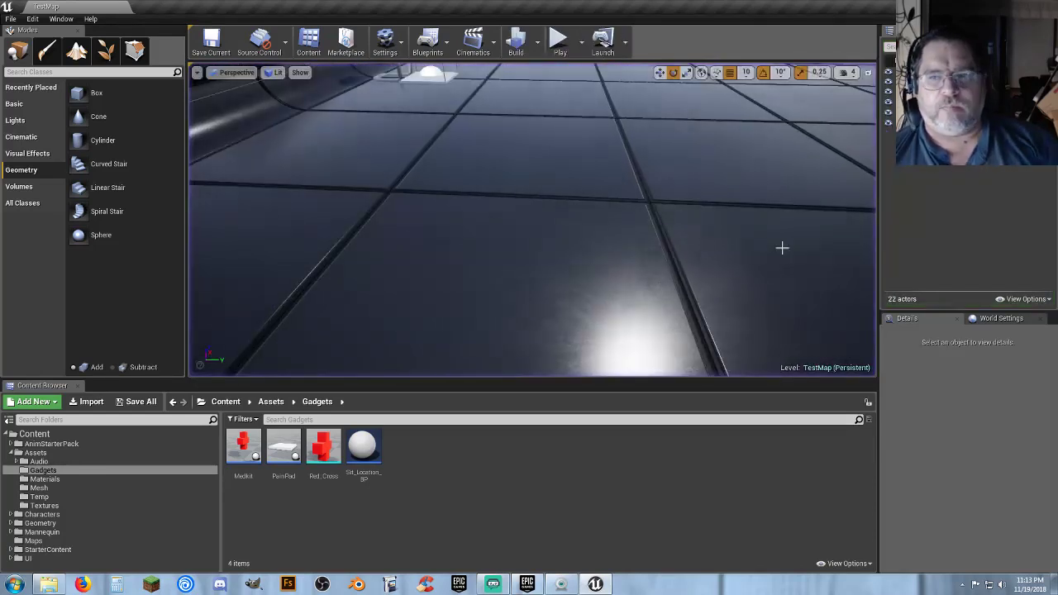
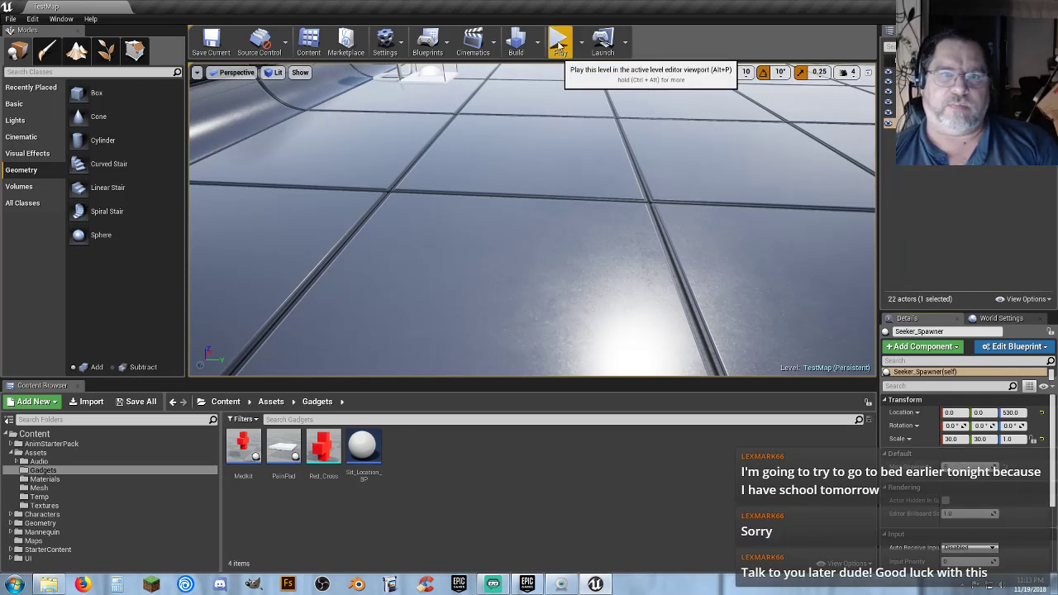
Play TestMap again, run the character around the spawned seekers, and stop the preview
click(560, 39)
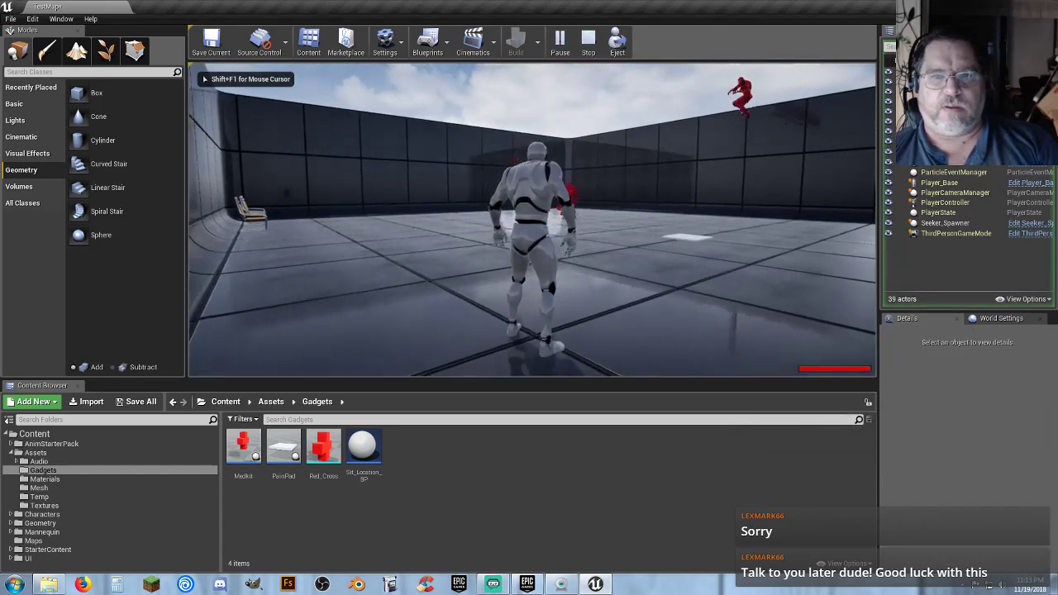
key(a)
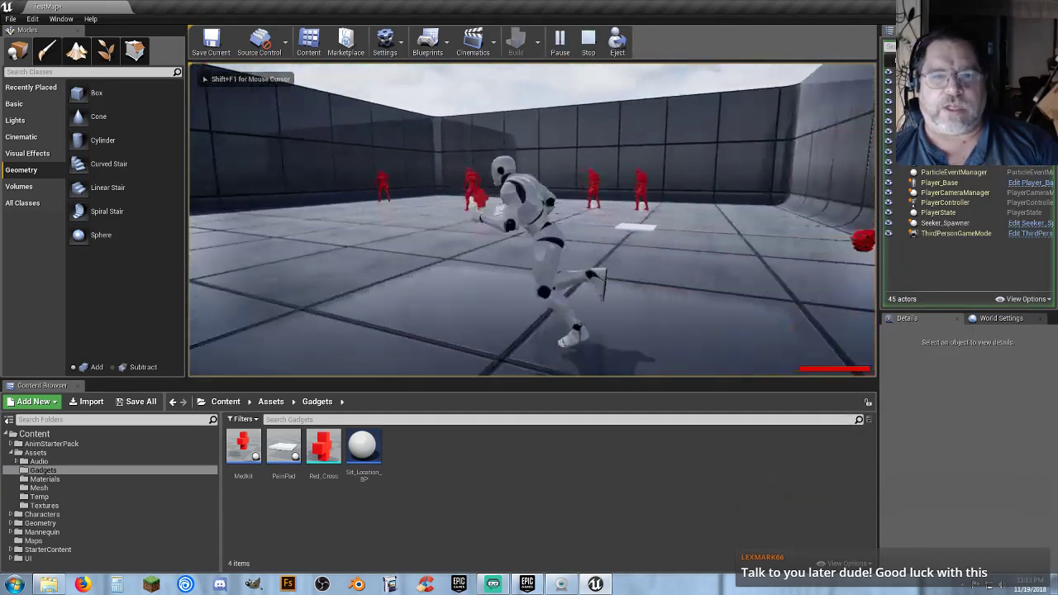
key(w)
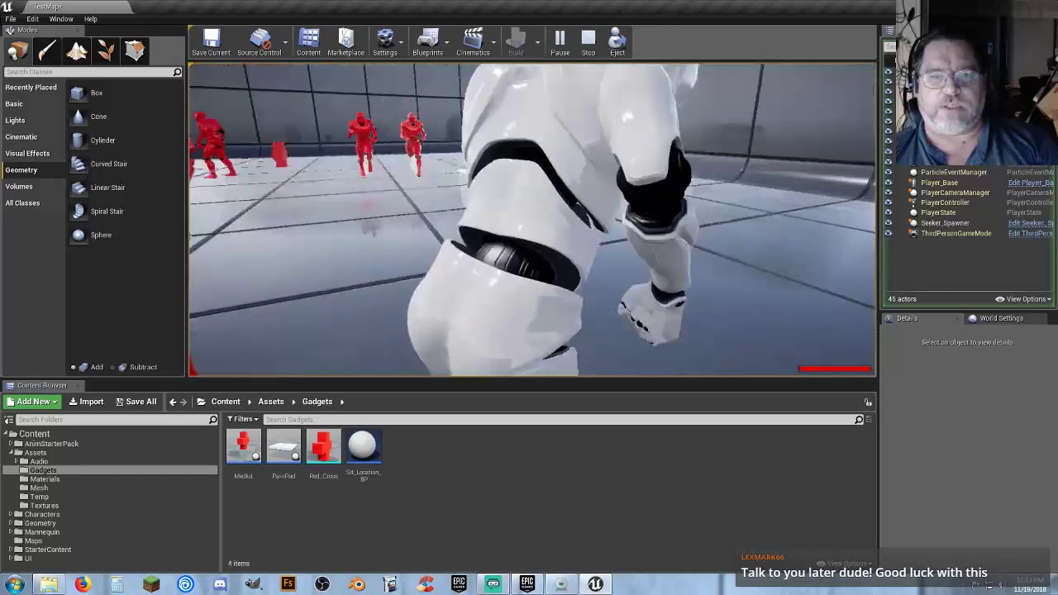
key(d)
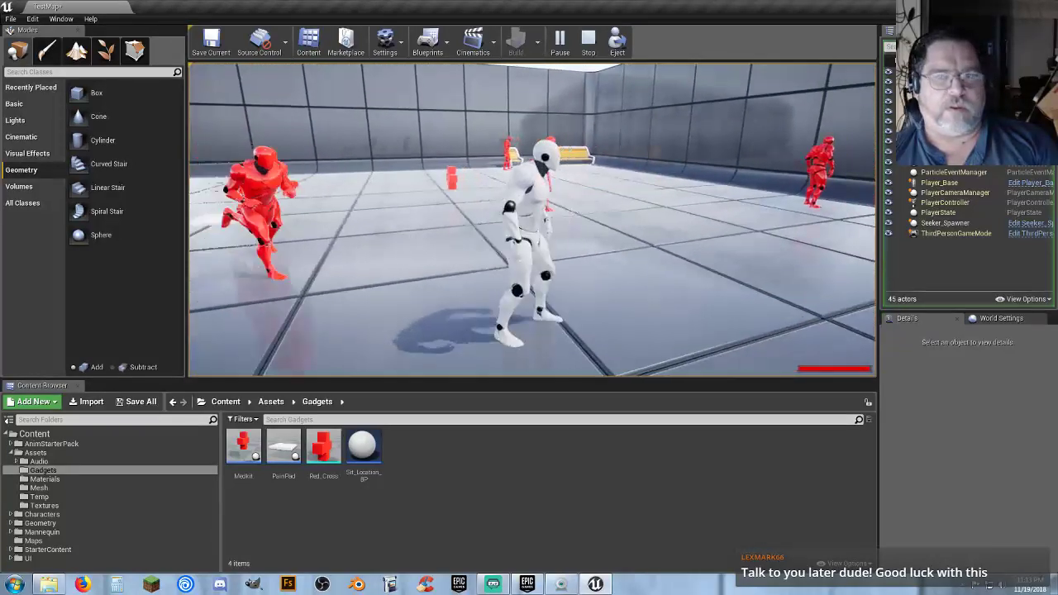
key(Escape)
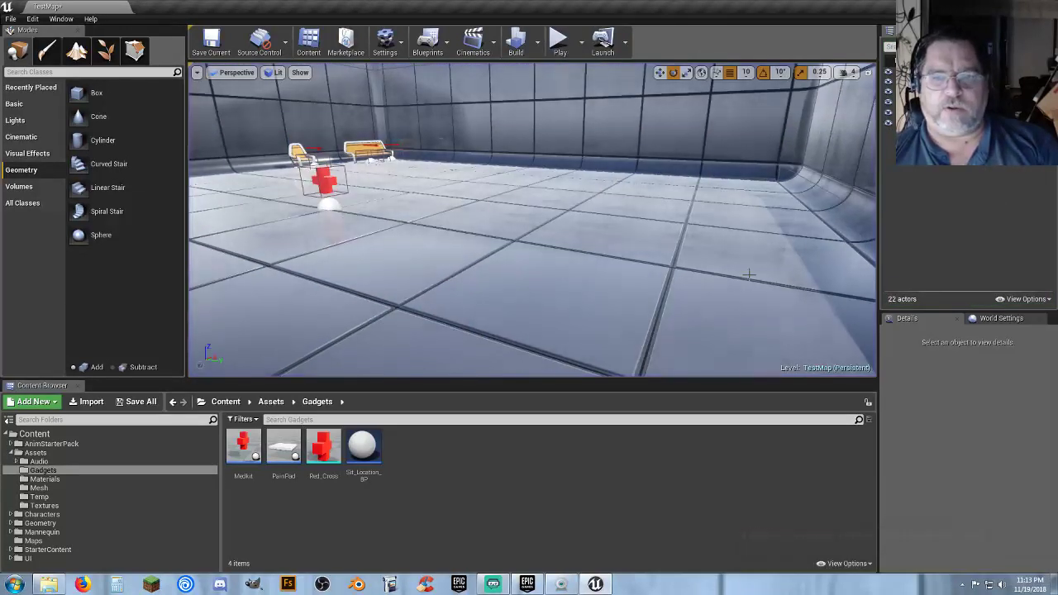
Set the Seeker_Spawner's Max Spawned value to 2 and save the TestMap level
click(934, 123)
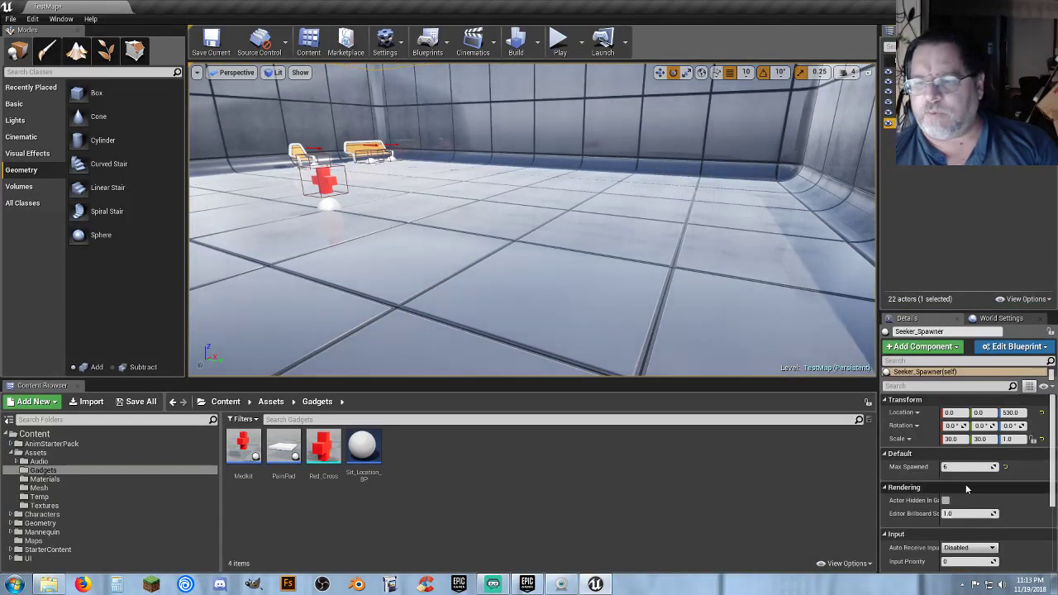
click(953, 467)
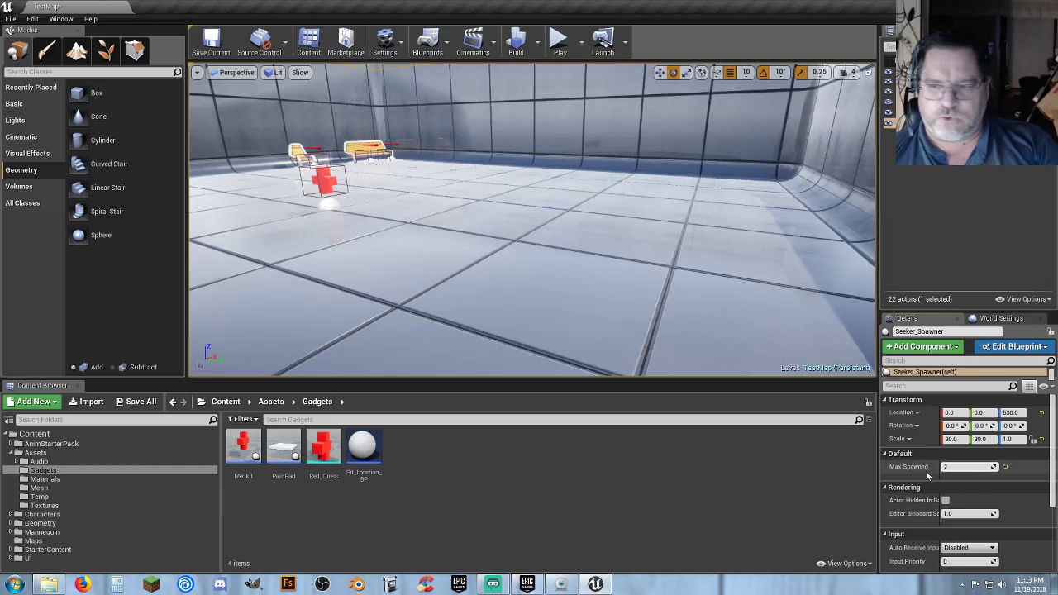
text(2)
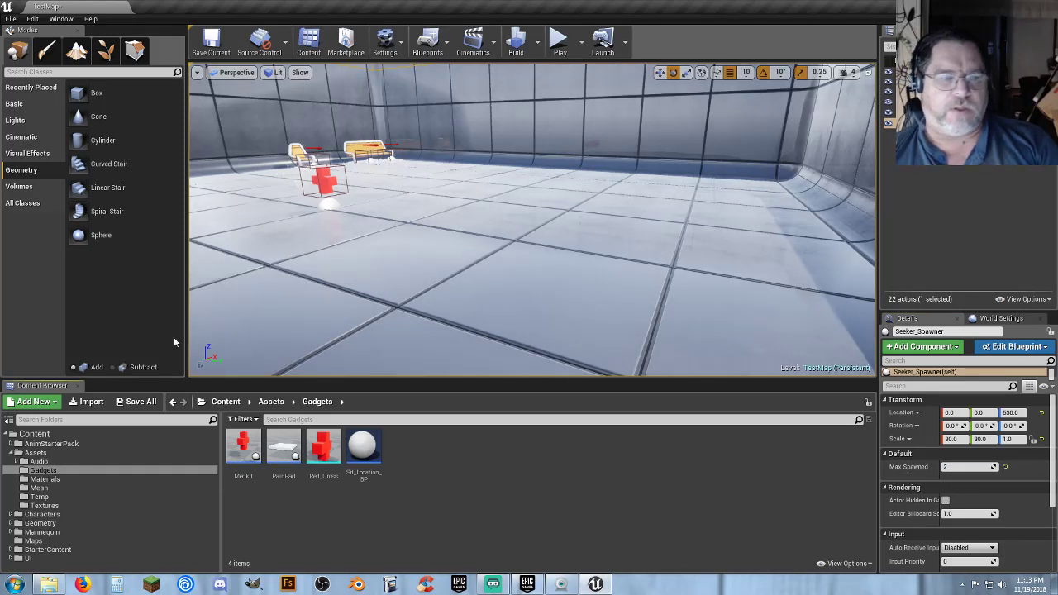
click(132, 401)
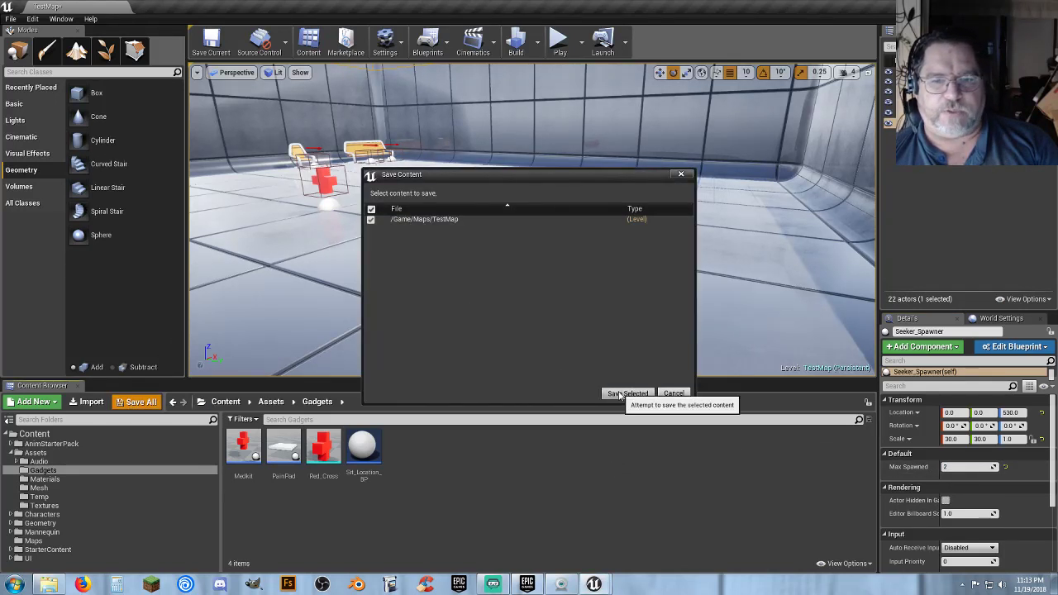
click(629, 392)
Open the DemoMap level from the Maps folder and bring the hotel building's exterior into view
right_drag(590, 264, 288, 362)
click(33, 541)
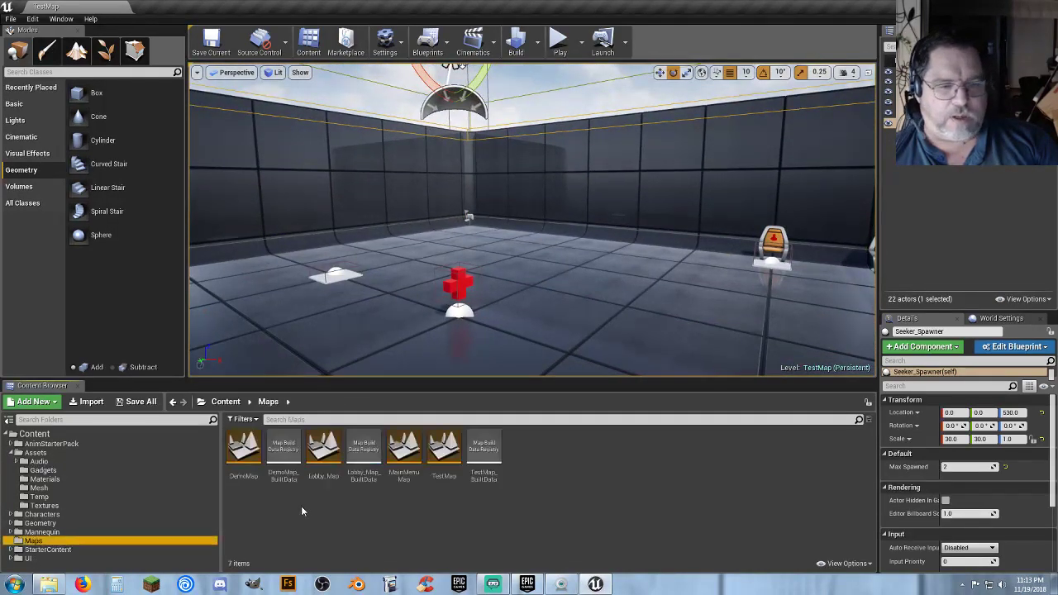
double_click(244, 453)
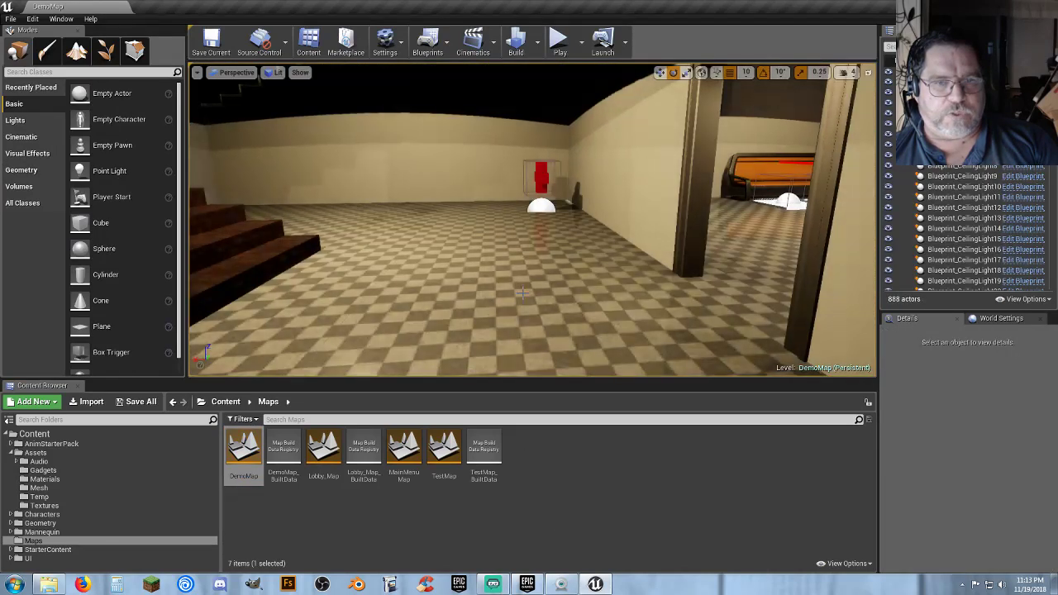
right_drag(532, 220, 579, 239)
key(w)
key(s)
mouse_move(592, 75)
right_down()
mouse_move(607, 73)
mouse_move(624, 39)
mouse_move(592, 74)
right_up()
right_drag(814, 177, 815, 176)
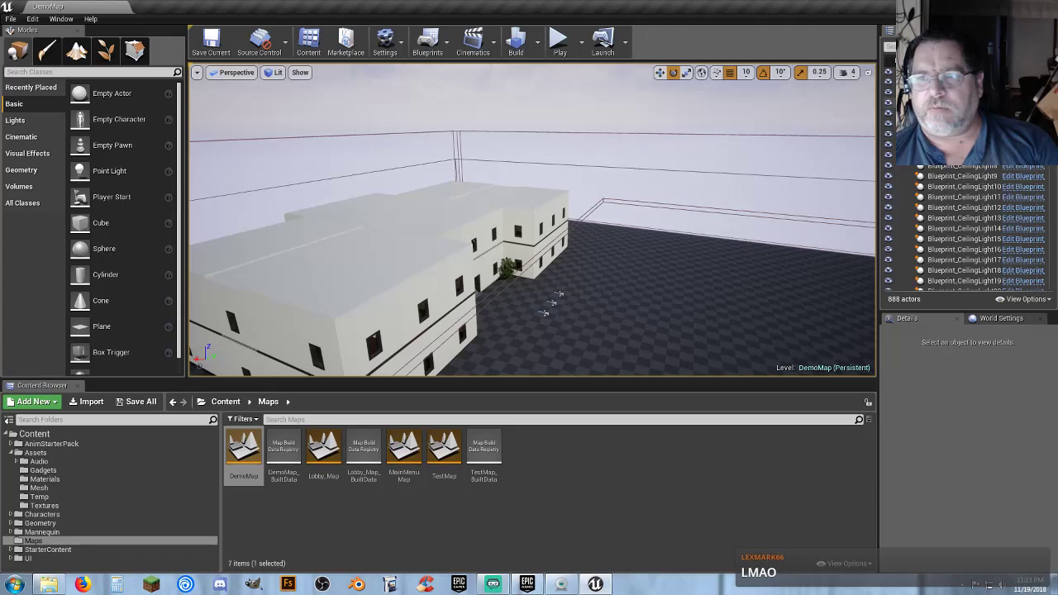
Select the ceiling light actors from Blueprint_CeilingLight to Blueprint_CeilingLight66 in the Hotel folder
click(950, 91)
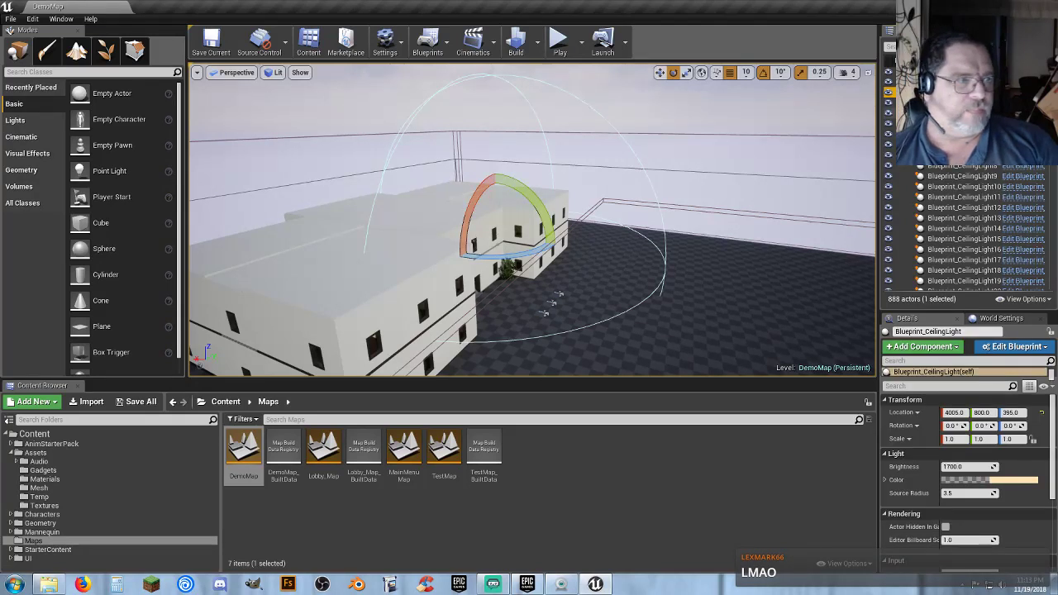
scroll(962, 228, down, 7)
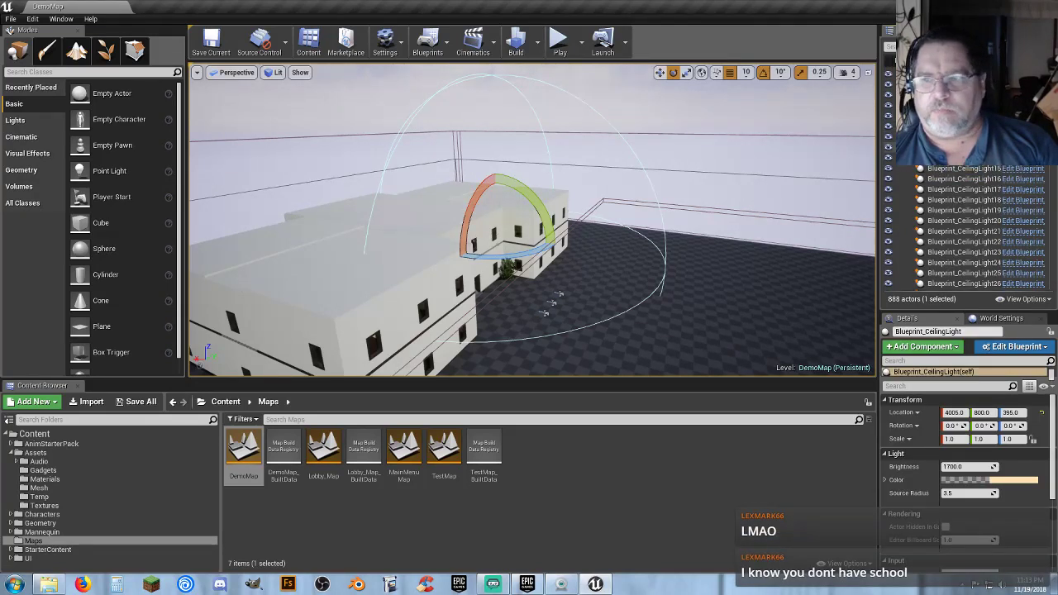
scroll(962, 170, down, 3)
scroll(961, 177, down, 8)
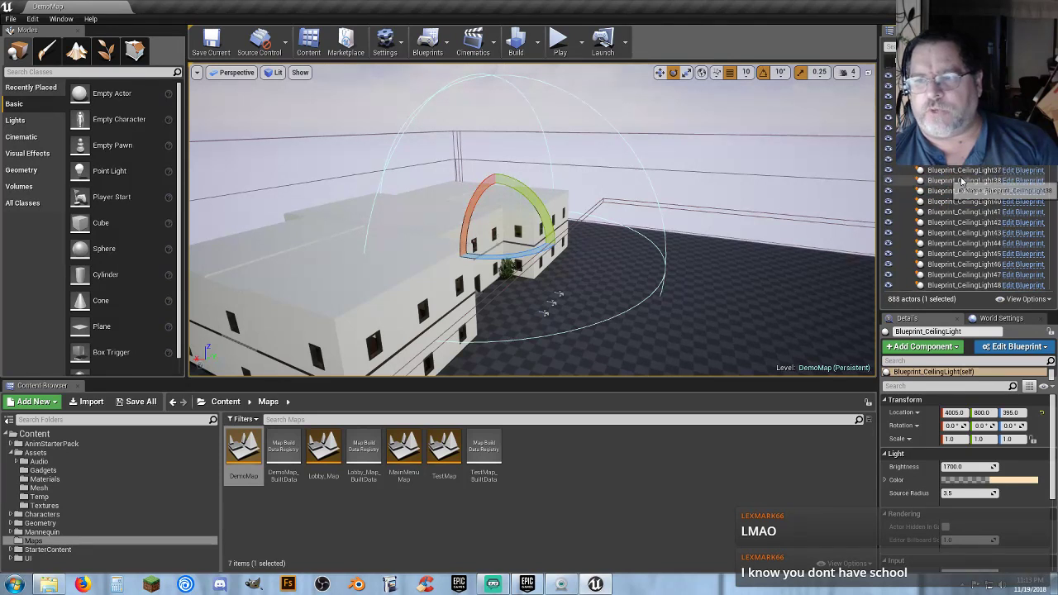
scroll(963, 197, down, 1)
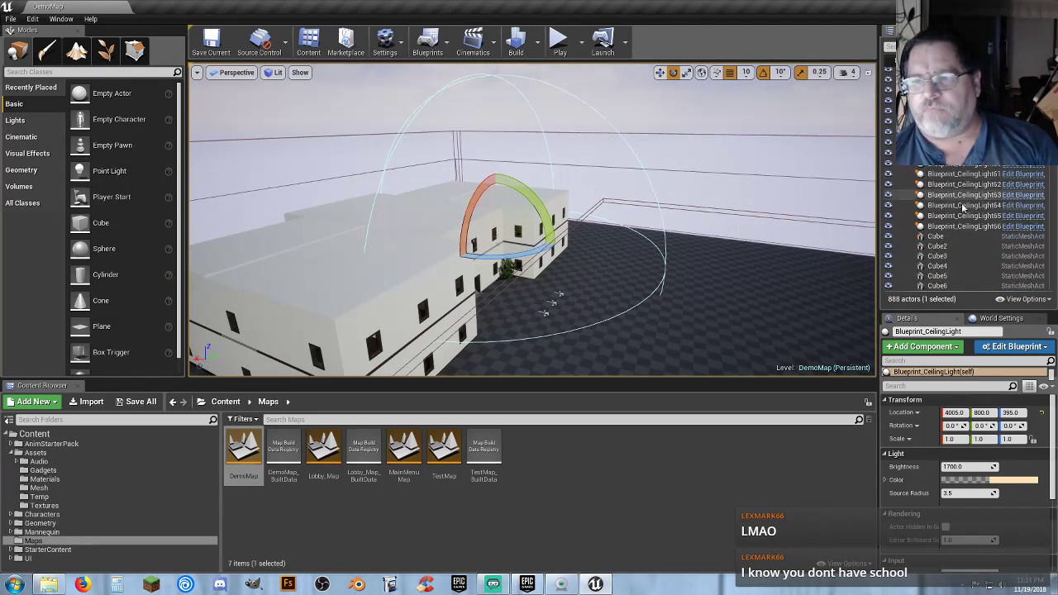
shift+click(958, 224)
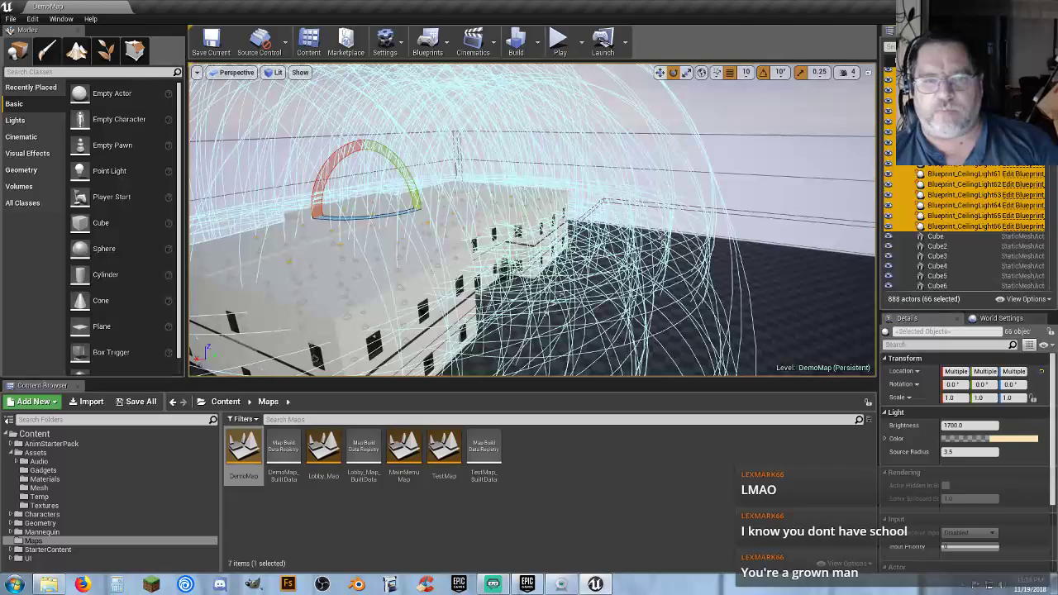
Examine the selected ceiling lights' range around the hotel building from several sides, and collapse the Hotel folder
right_drag(532, 219, 508, 216)
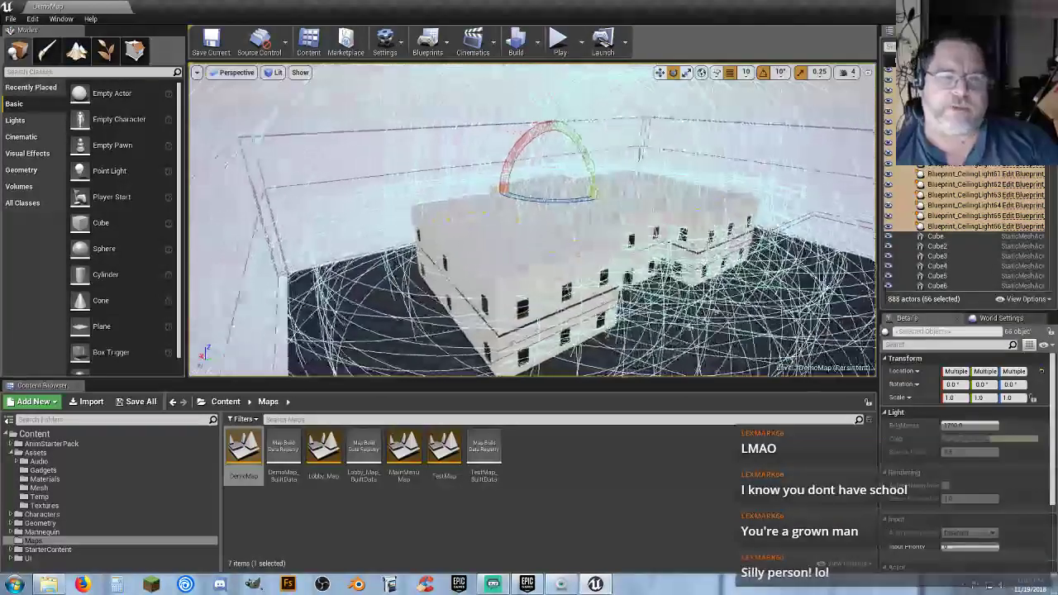
right_drag(676, 239, 652, 239)
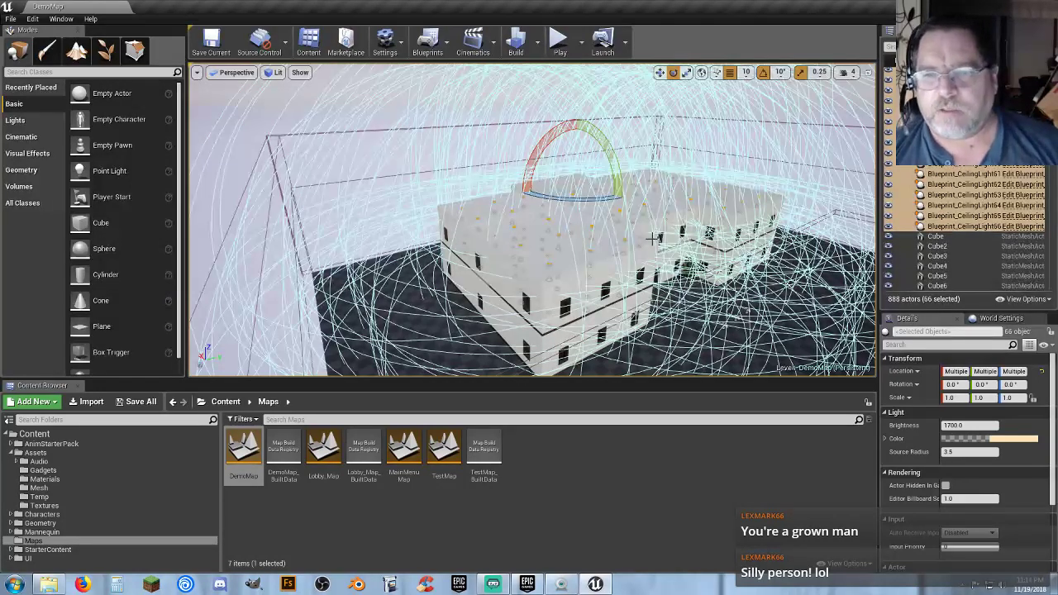
right_drag(691, 263, 709, 239)
key(w)
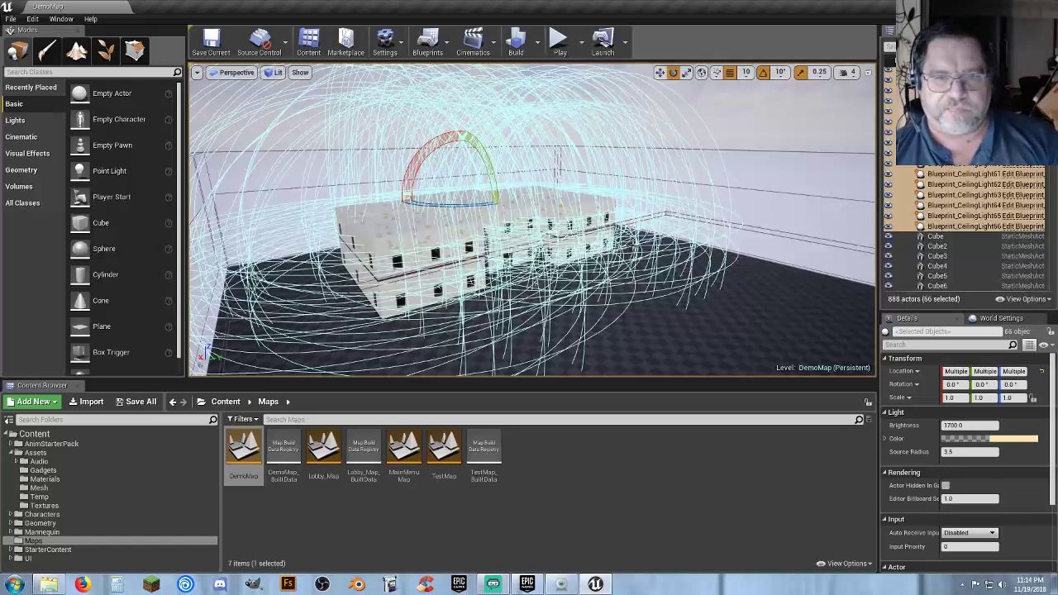
right_drag(532, 220, 532, 219)
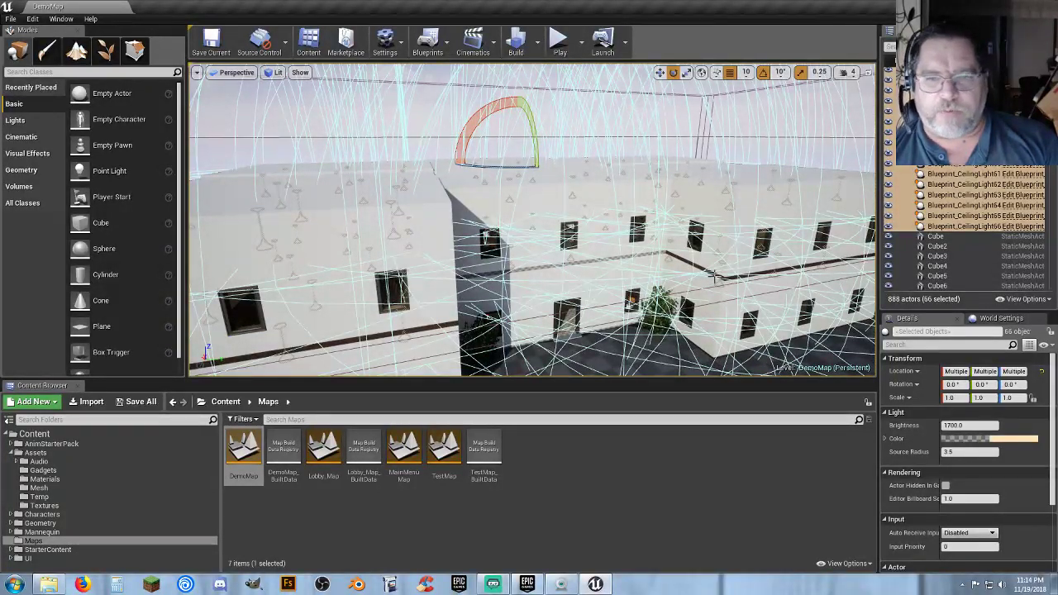
right_drag(636, 275, 636, 275)
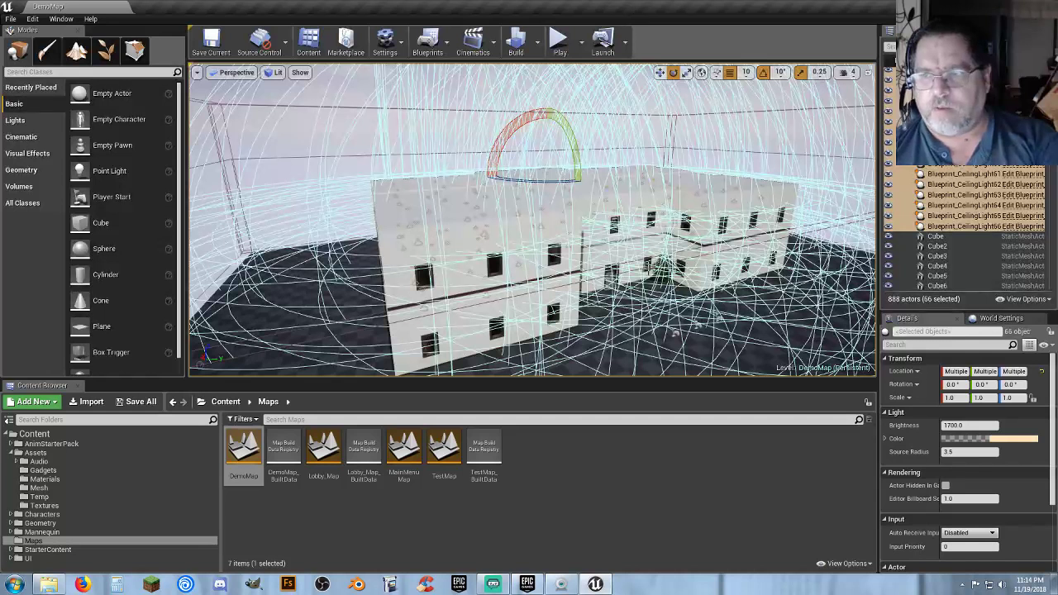
scroll(967, 228, up, 10)
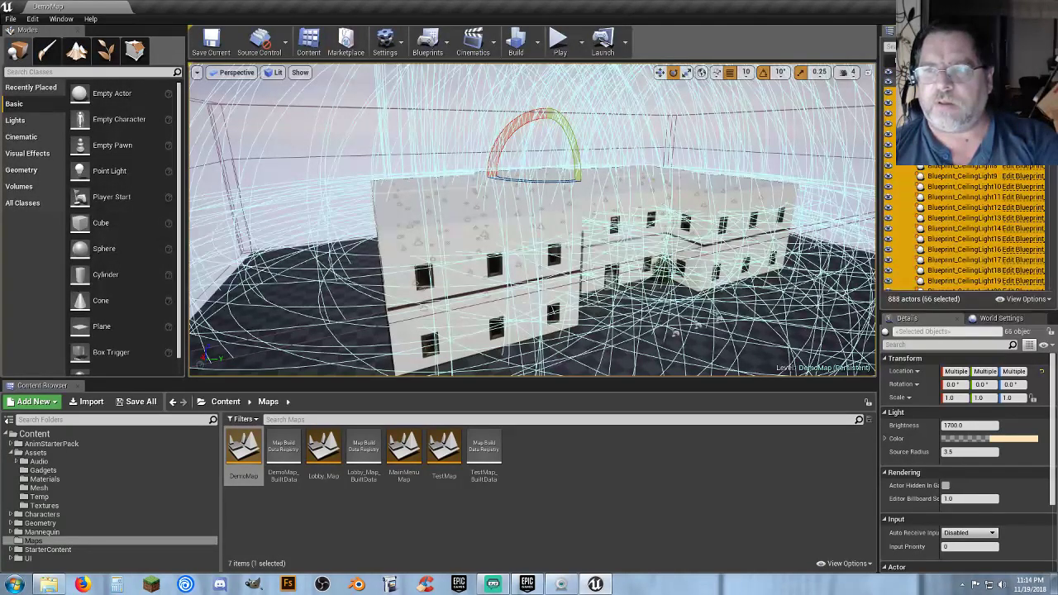
double_click(929, 81)
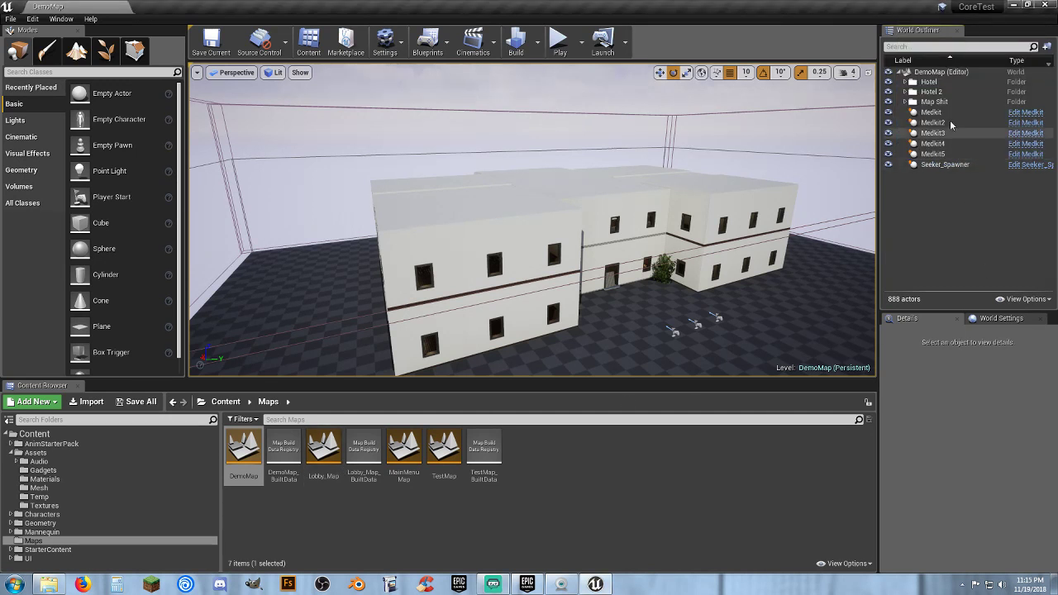
Create a folder named Spawns in DemoMap and move all the Medkit actors and the Seeker_Spawner into it
click(938, 73)
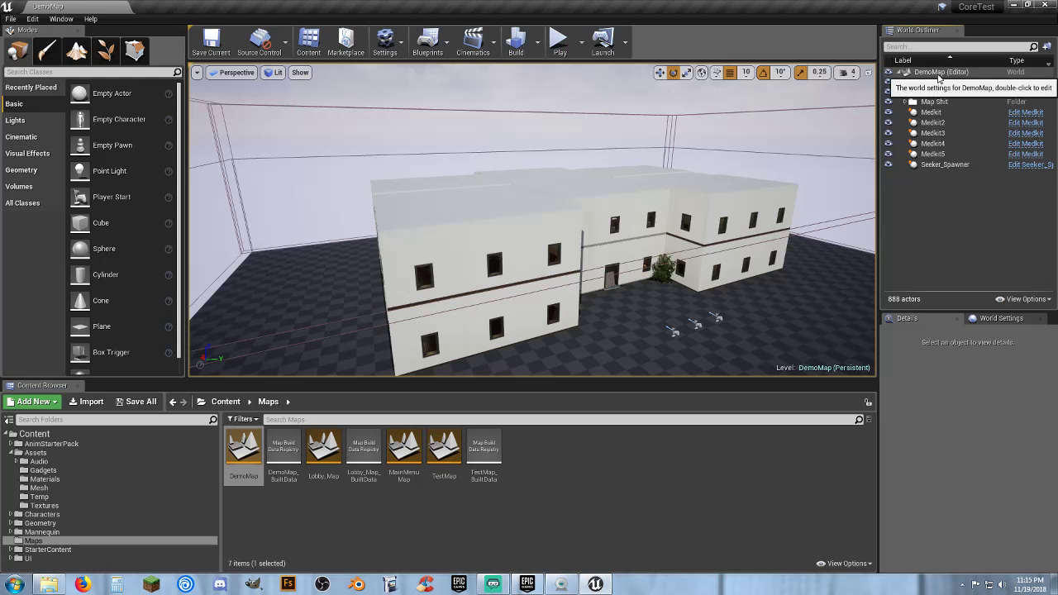
right_click(937, 74)
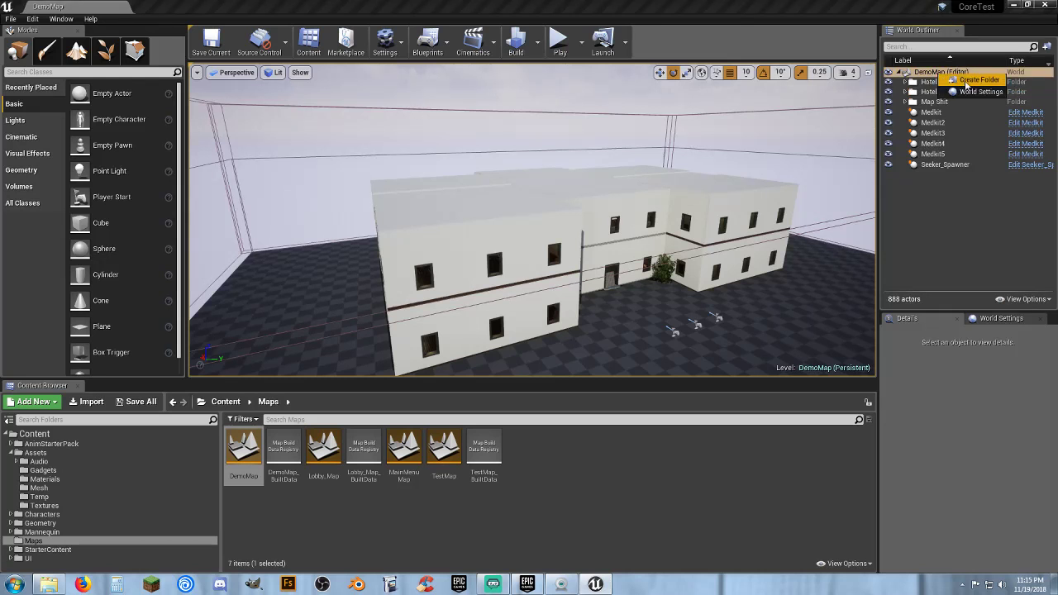
click(965, 80)
text(Spawns)
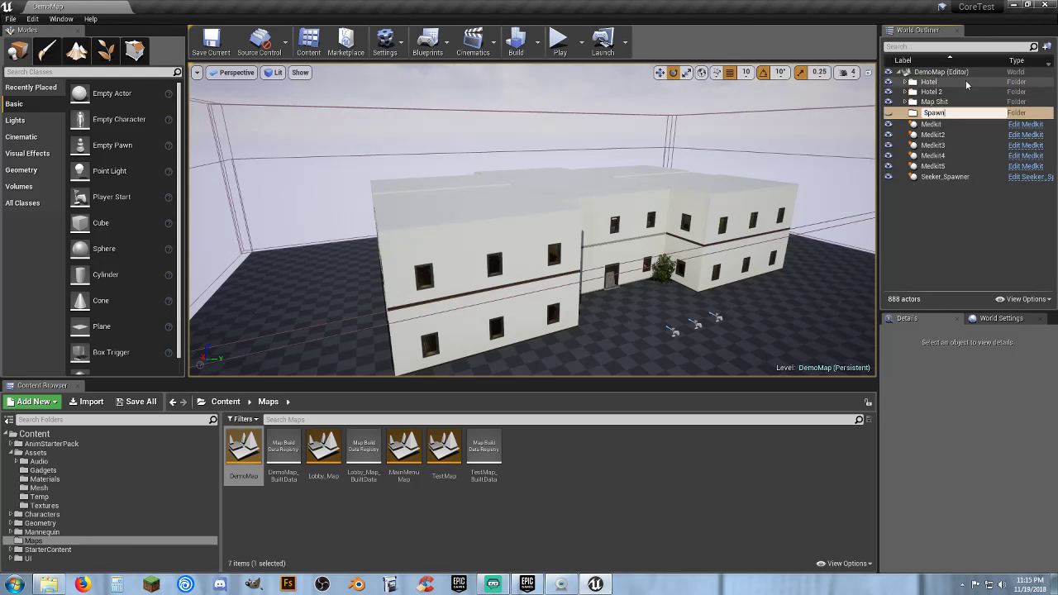
key(Return)
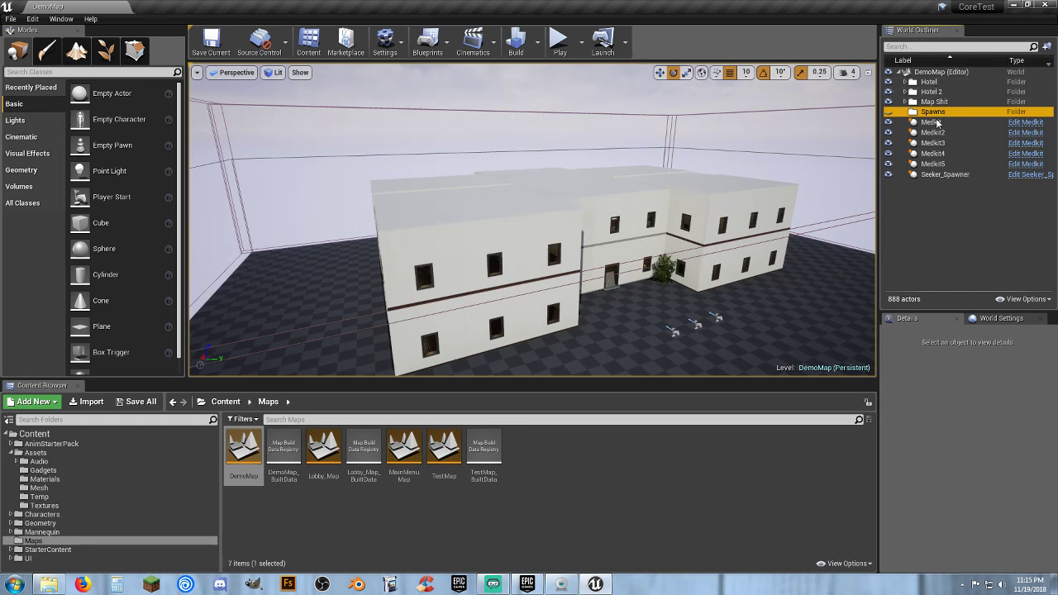
click(931, 122)
shift+drag(942, 172, 937, 114)
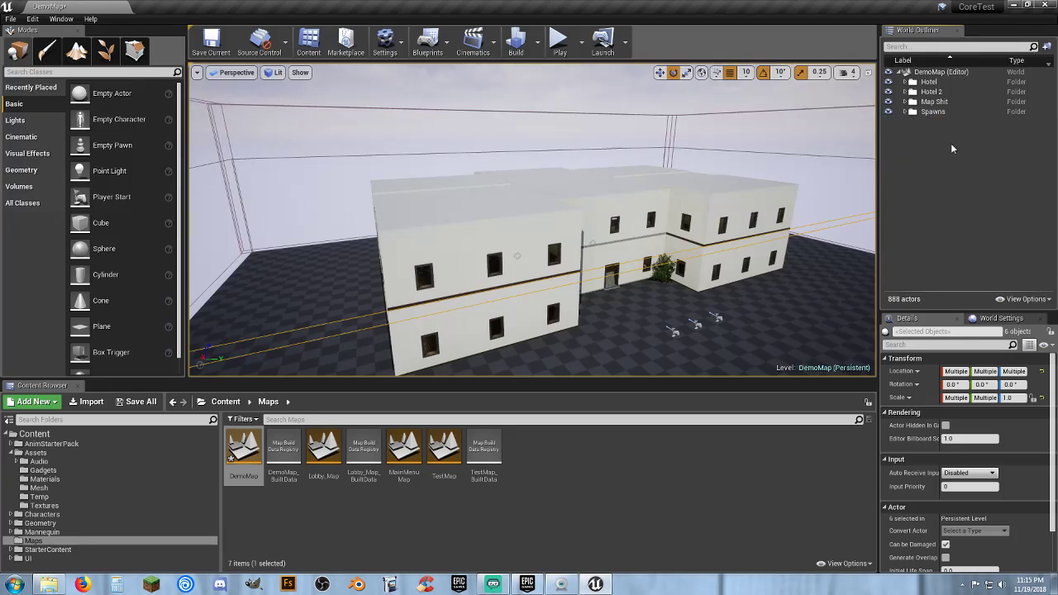
Expand the Hotel folder and reselect all its ceiling lights, up to Blueprint_CeilingLight66
click(905, 81)
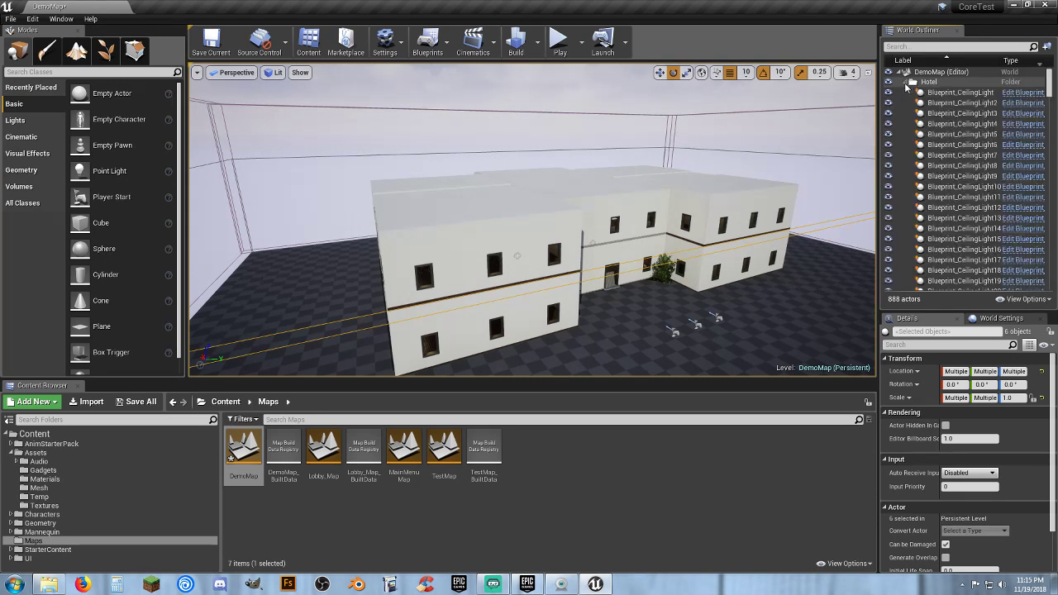
click(938, 92)
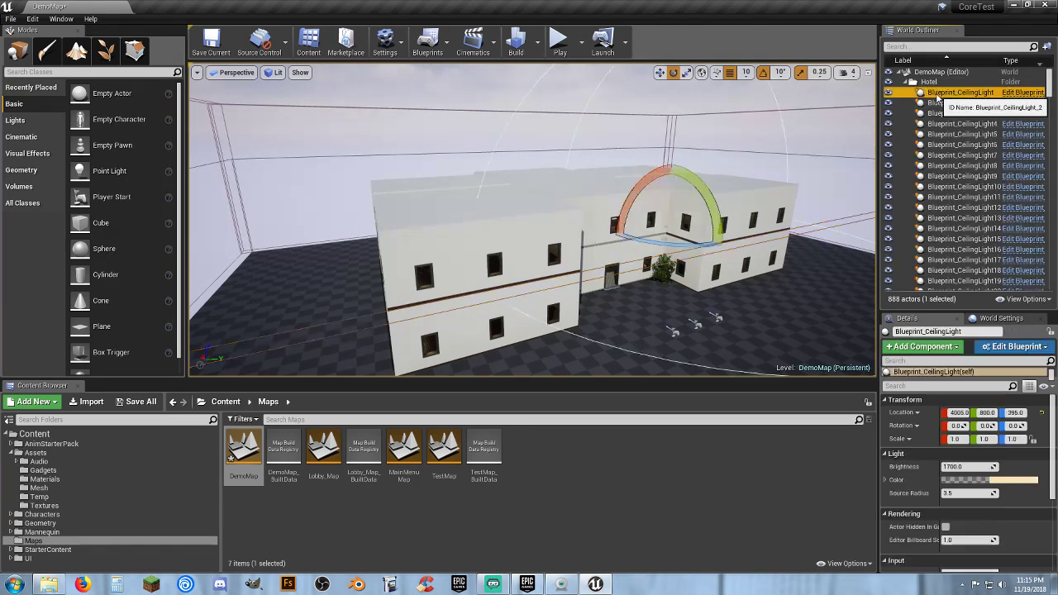
scroll(947, 132, down, 3)
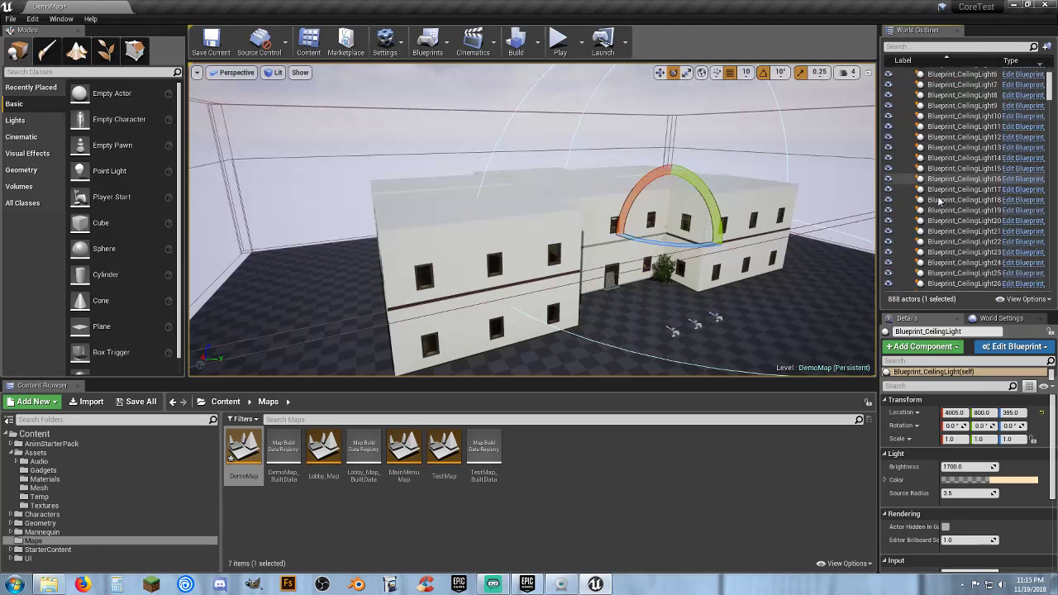
scroll(941, 213, down, 5)
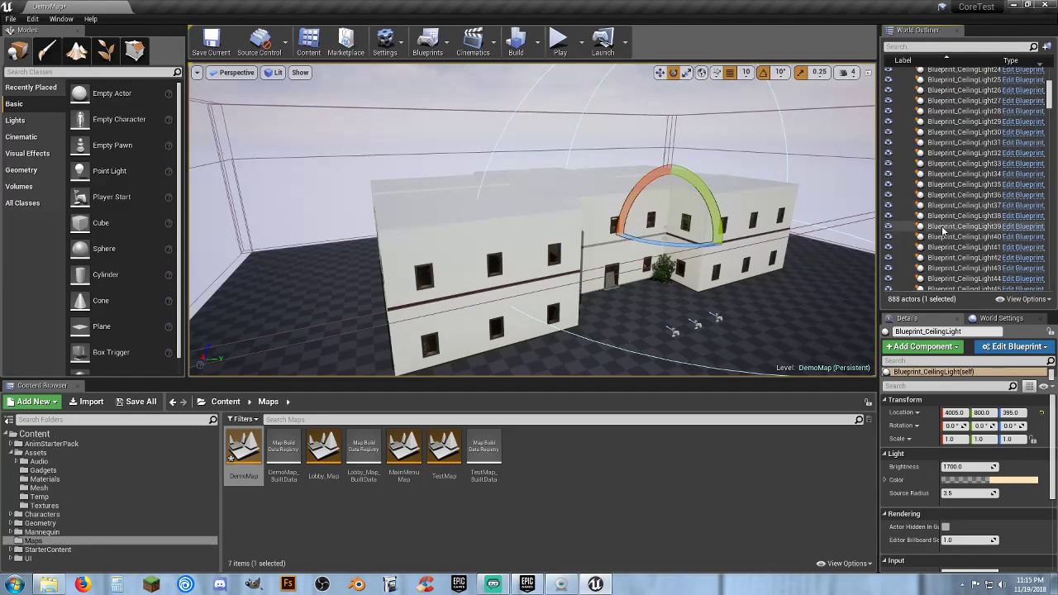
scroll(942, 232, down, 7)
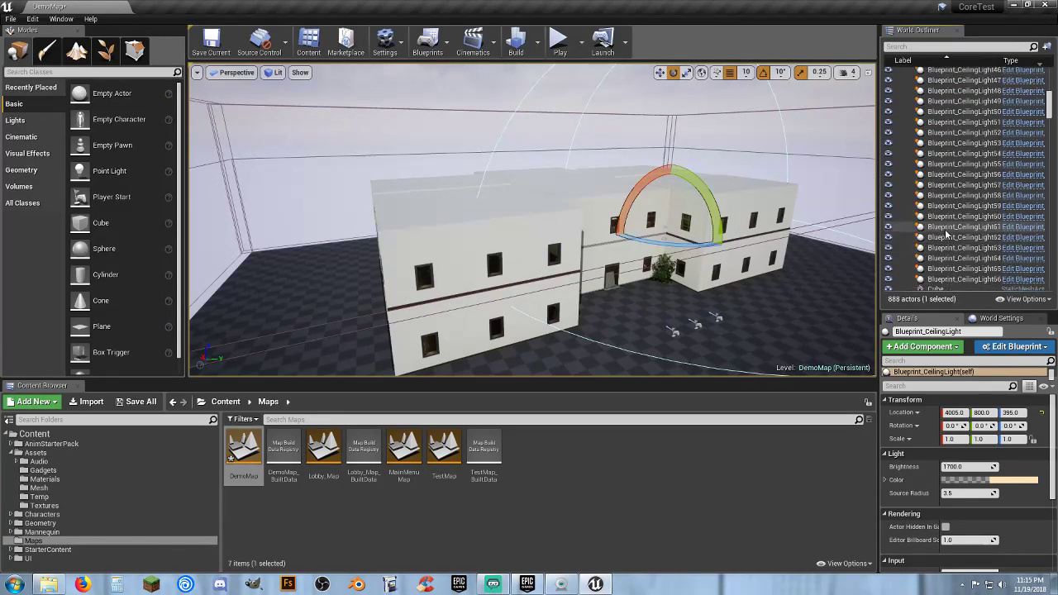
shift+click(951, 225)
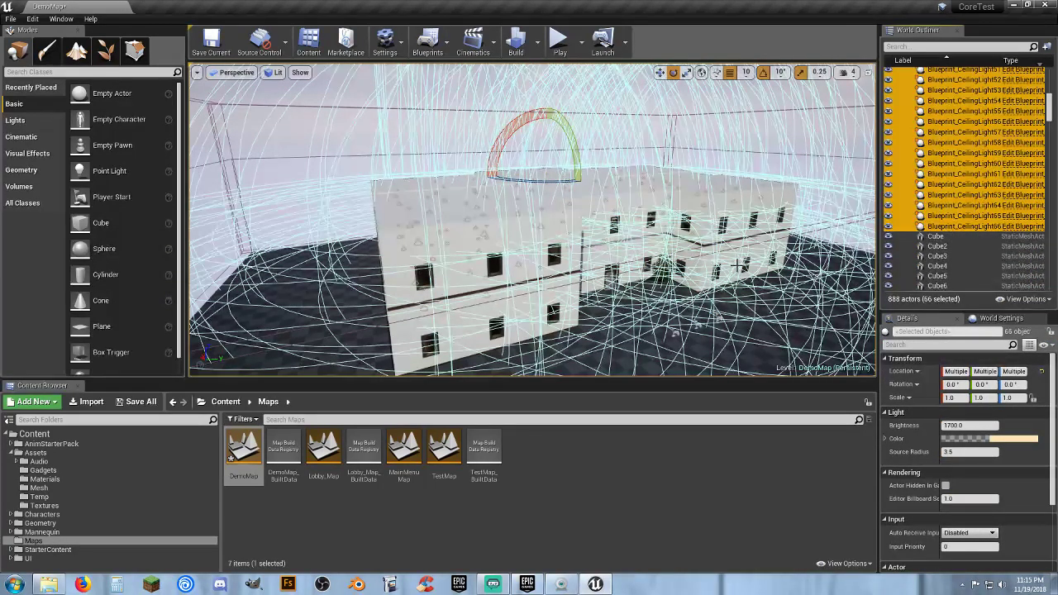
Delete the selected ceiling lights from the Hotel folder and collapse the folder
key(Delete)
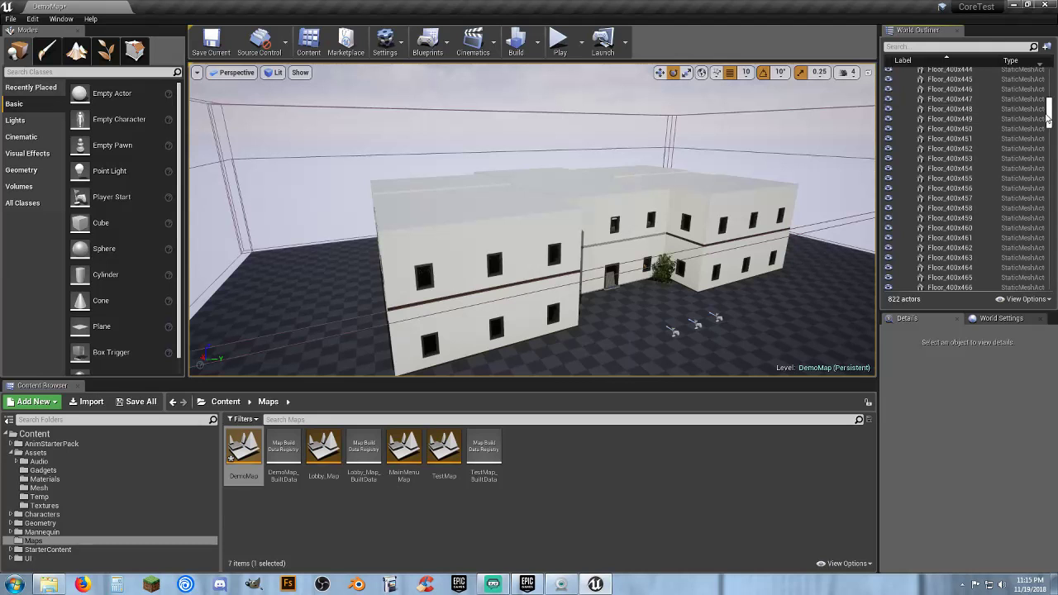
drag(1048, 115, 1037, 71)
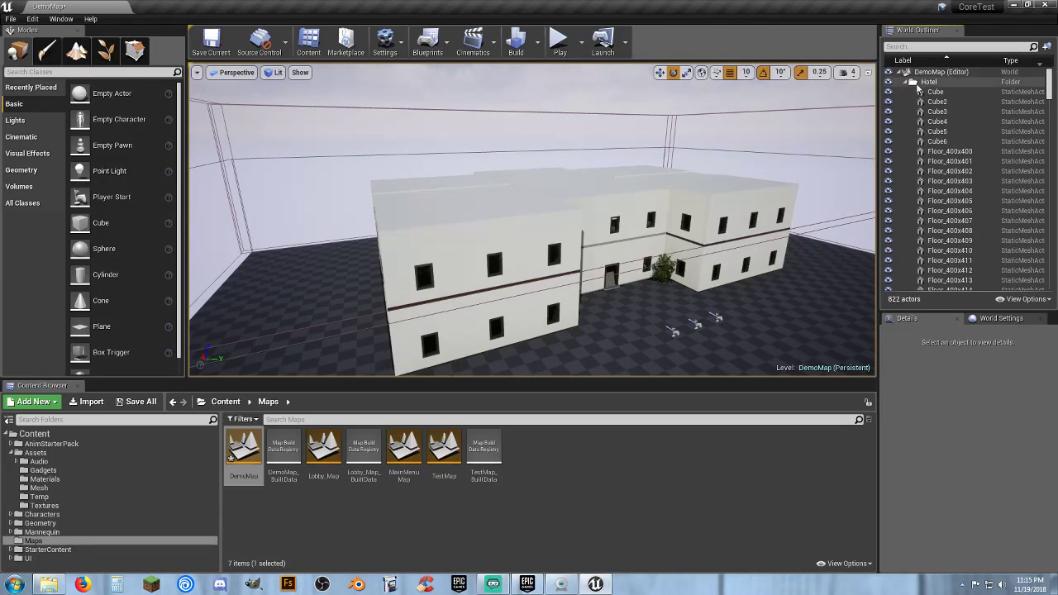
click(906, 83)
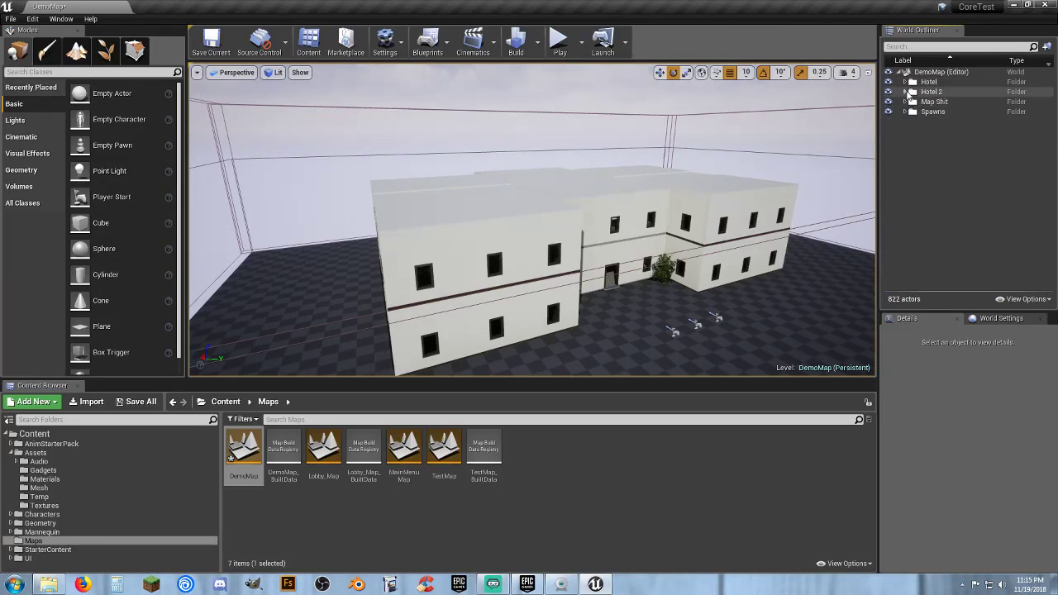
Delete all the ceiling lights in the Hotel 2 folder, starting from Blueprint_CeilingLight67, and collapse the folder
click(905, 91)
click(934, 102)
scroll(928, 183, down, 3)
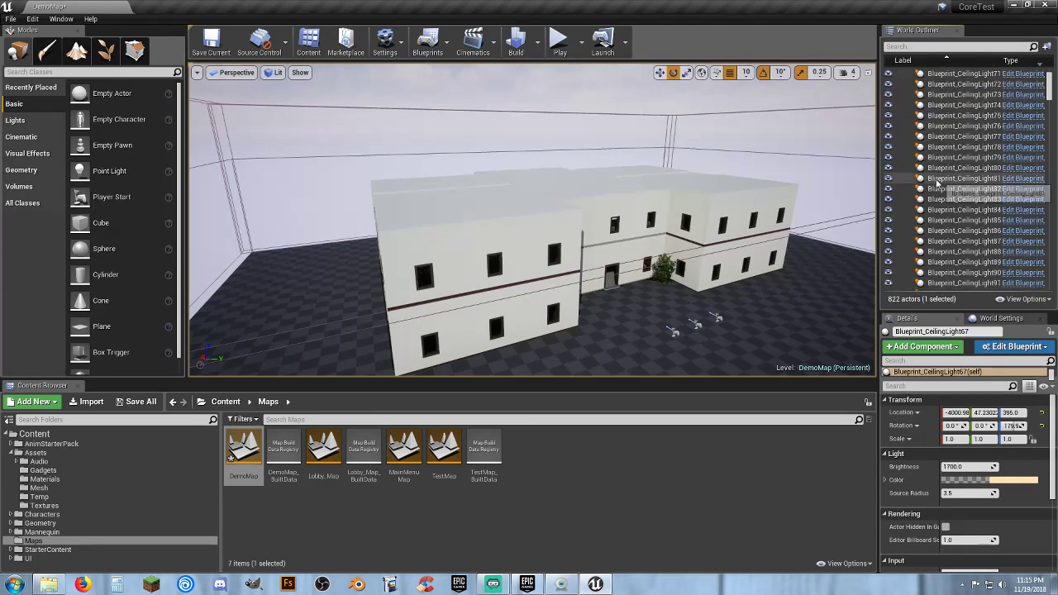
scroll(927, 184, down, 10)
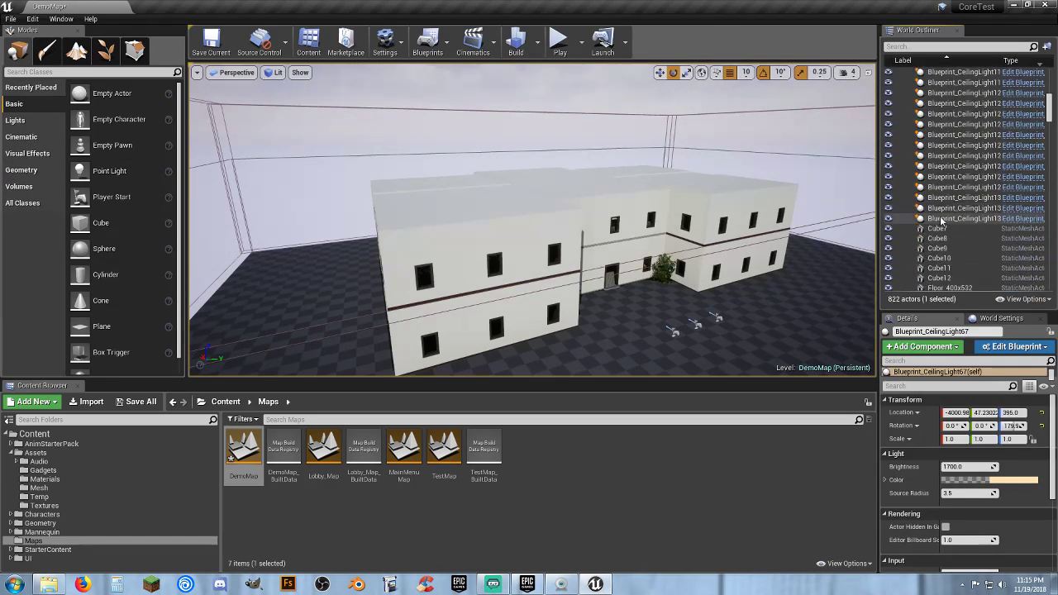
scroll(940, 220, down, 2)
shift+click(963, 166)
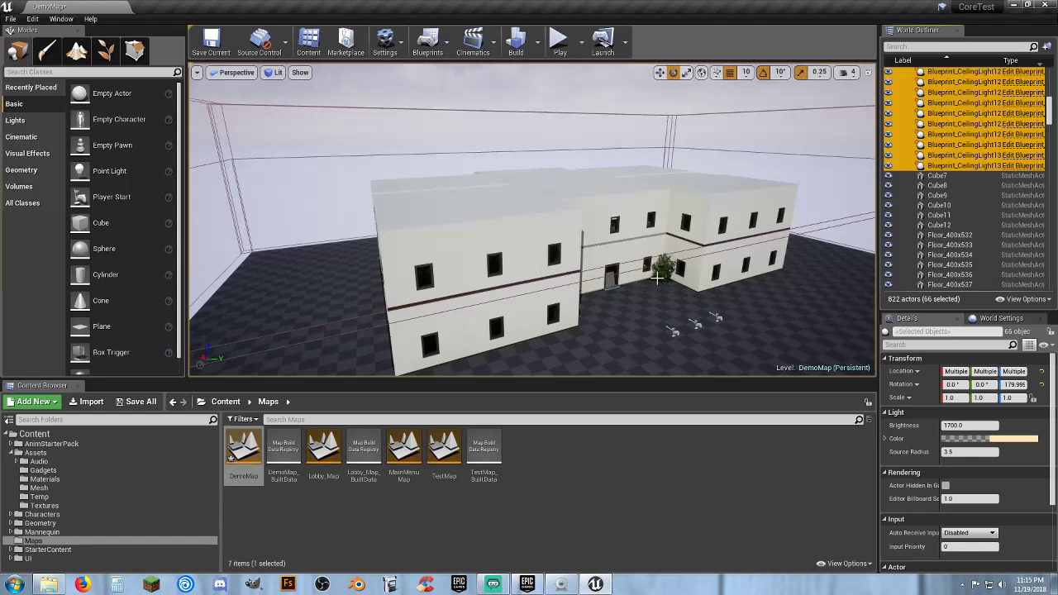
key(f)
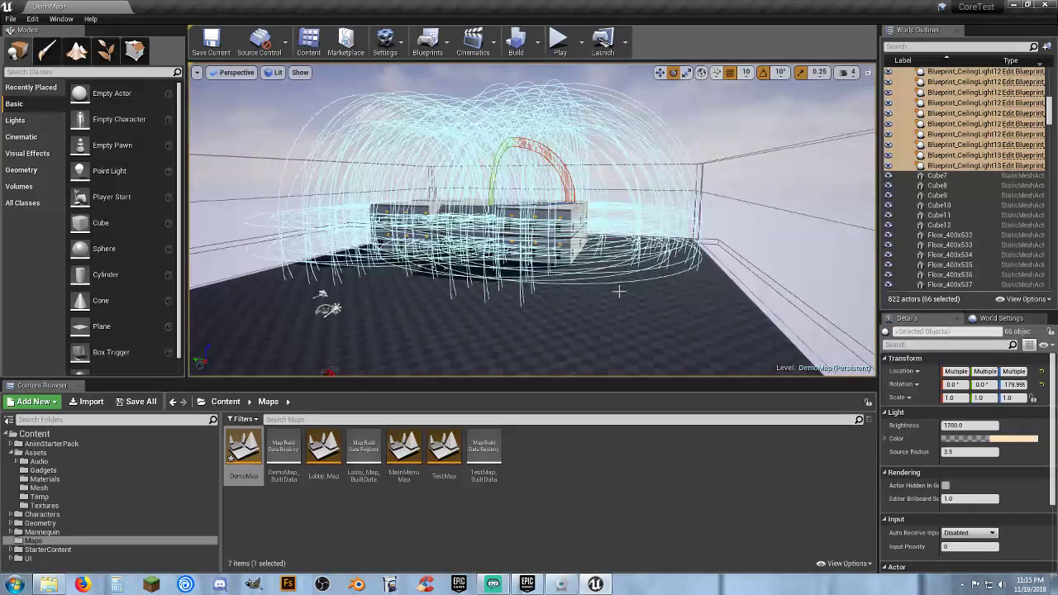
key(Delete)
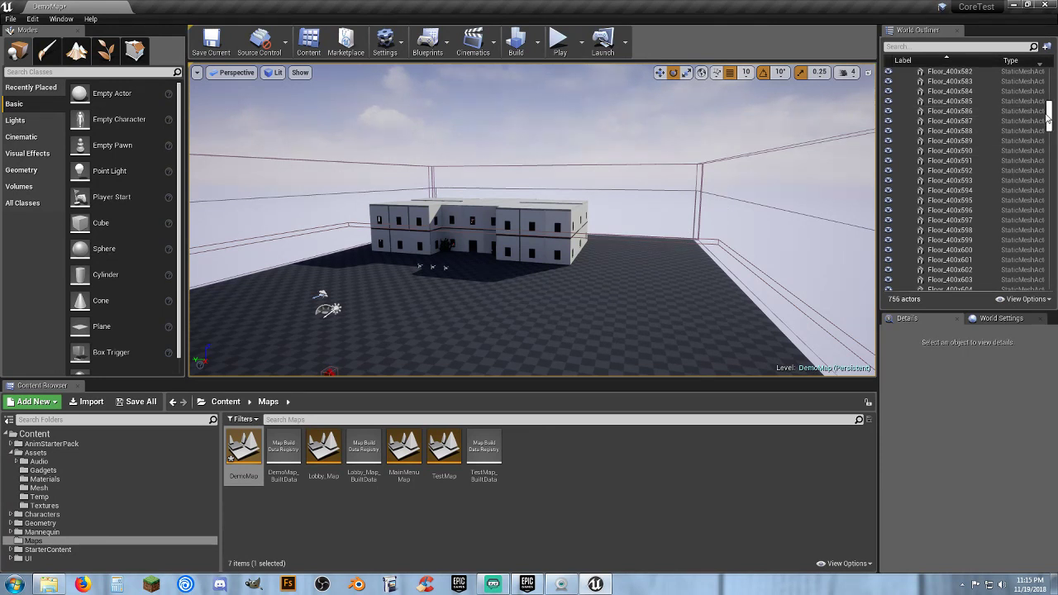
drag(1050, 116, 1047, 76)
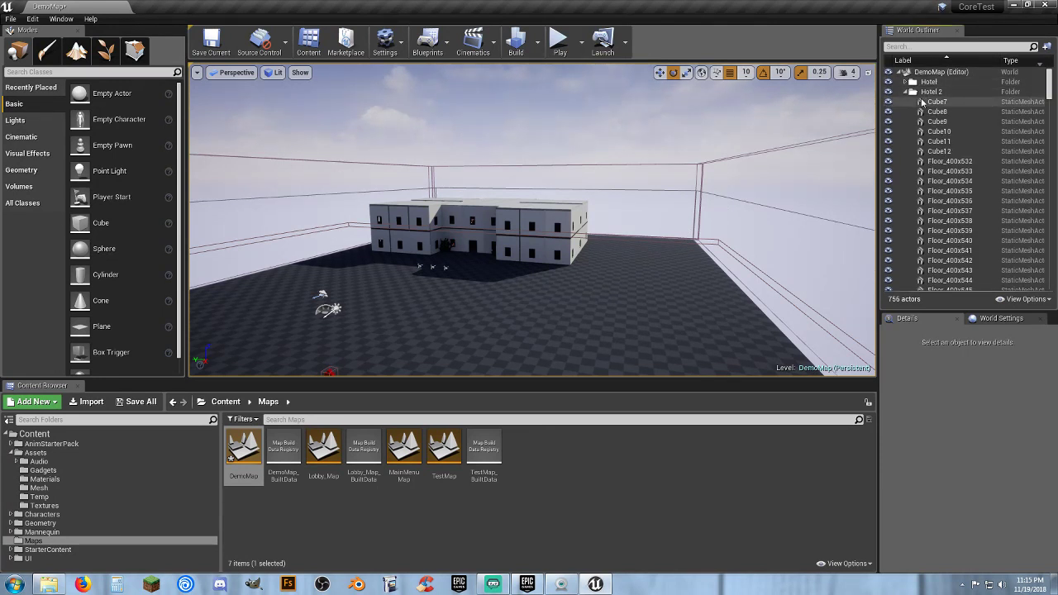
click(913, 92)
Delete the Hotel 2 folder's actors from Cube7 to Wall_Window_400x489, leaving out Player Start4, Player Start5 and Player Start6
right_drag(576, 225, 631, 250)
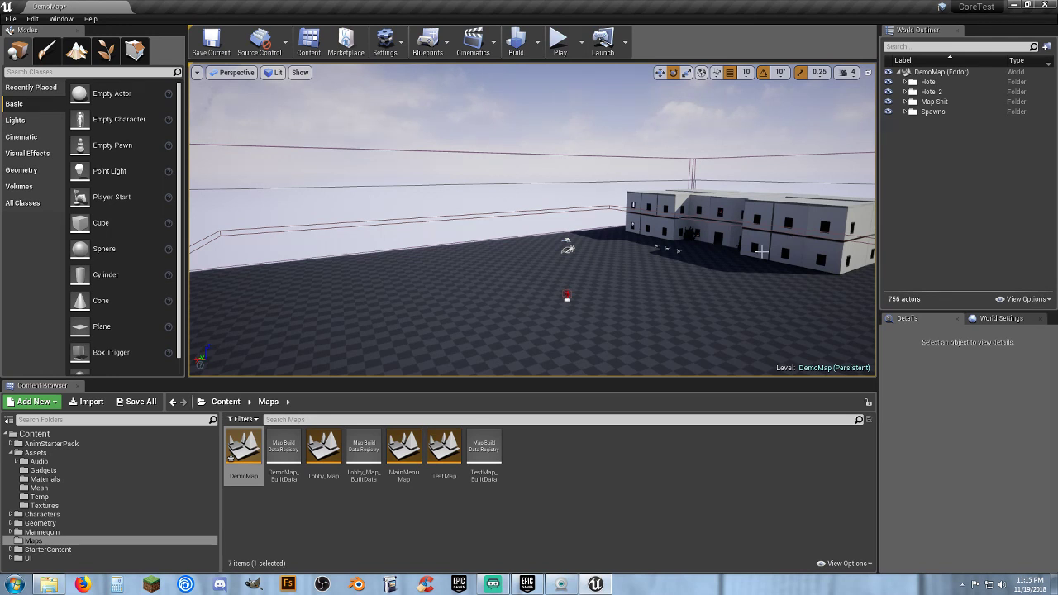
right_drag(760, 250, 793, 250)
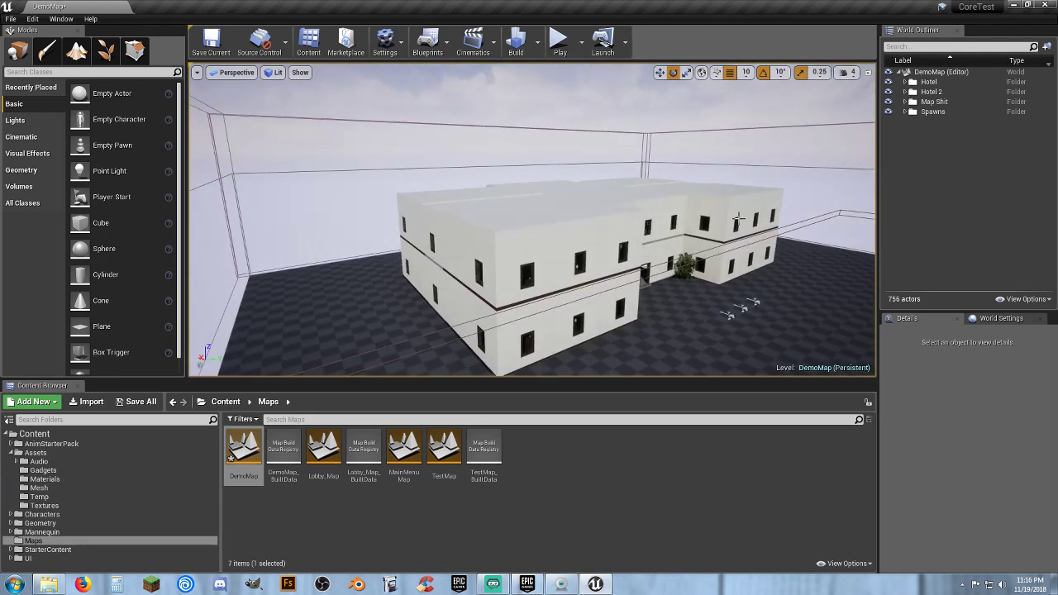
click(906, 91)
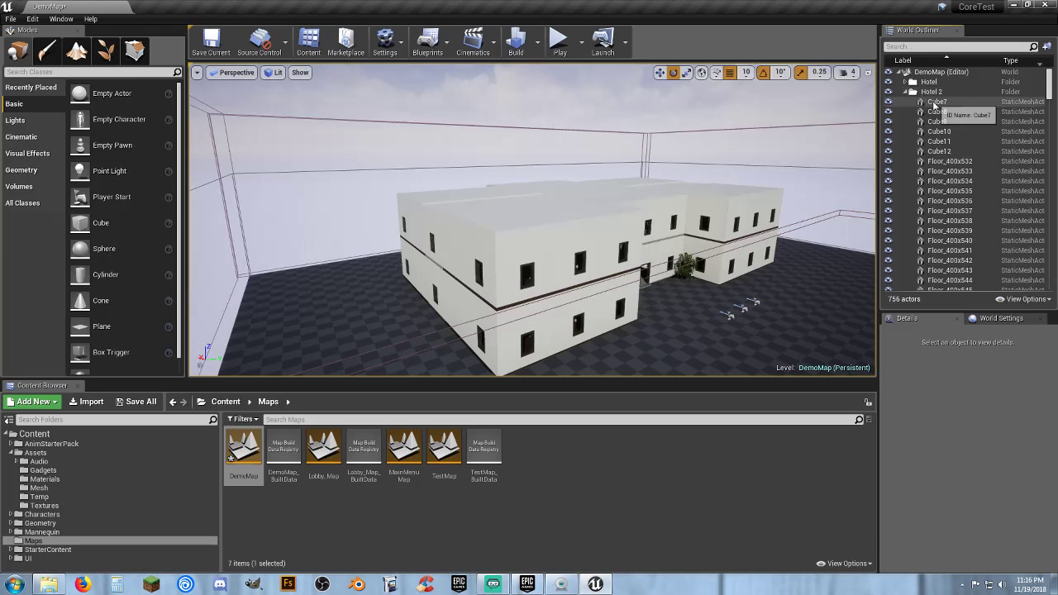
click(1004, 100)
double_click(936, 100)
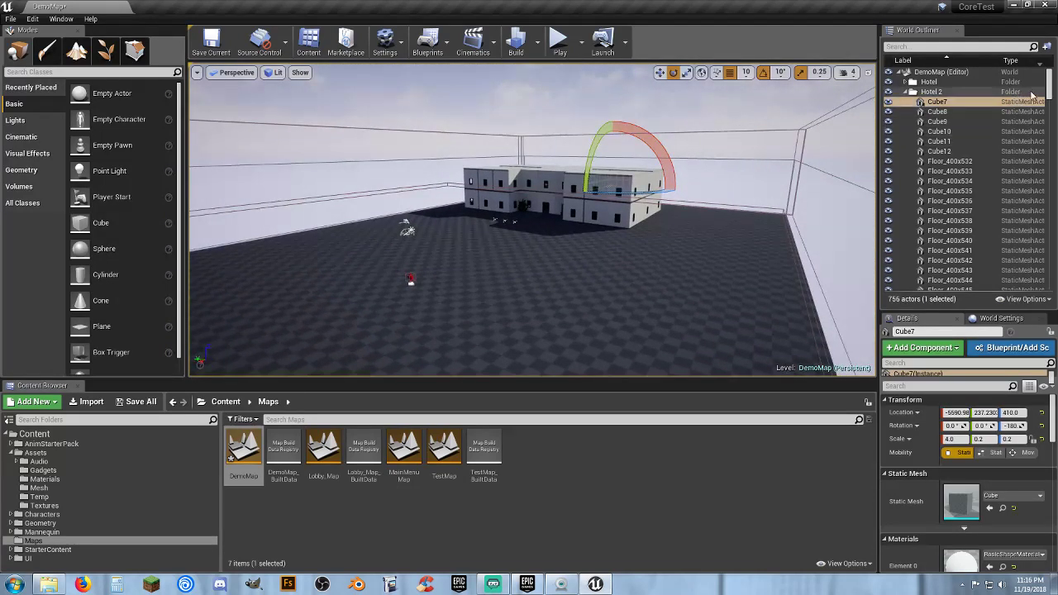
drag(1049, 86, 1055, 285)
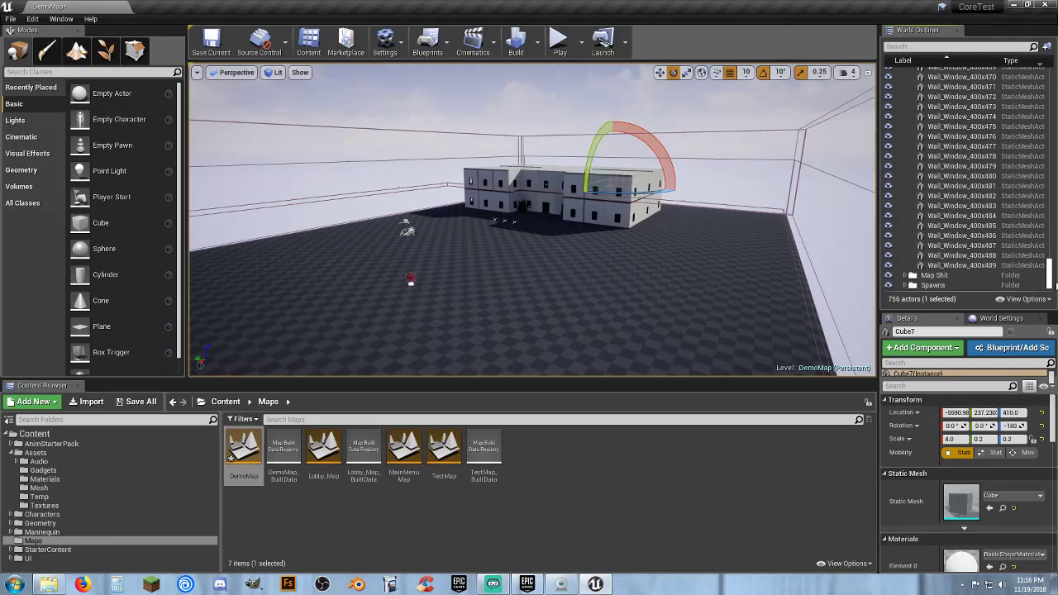
shift+click(963, 265)
key(w)
mouse_move(532, 219)
right_down()
mouse_move(489, 206)
mouse_move(543, 224)
right_up()
key(a)
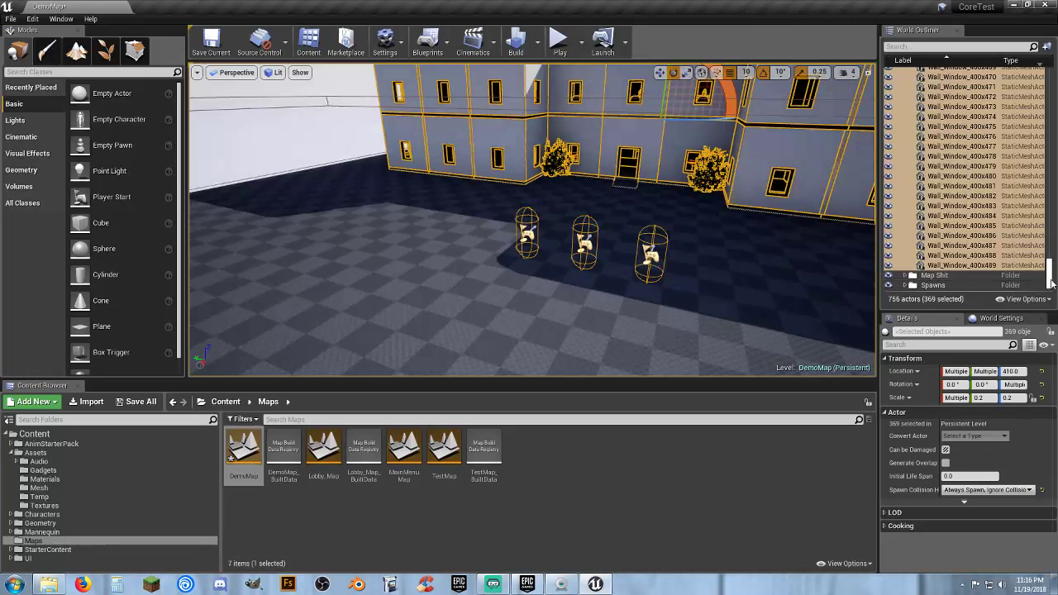
drag(1051, 283, 1055, 168)
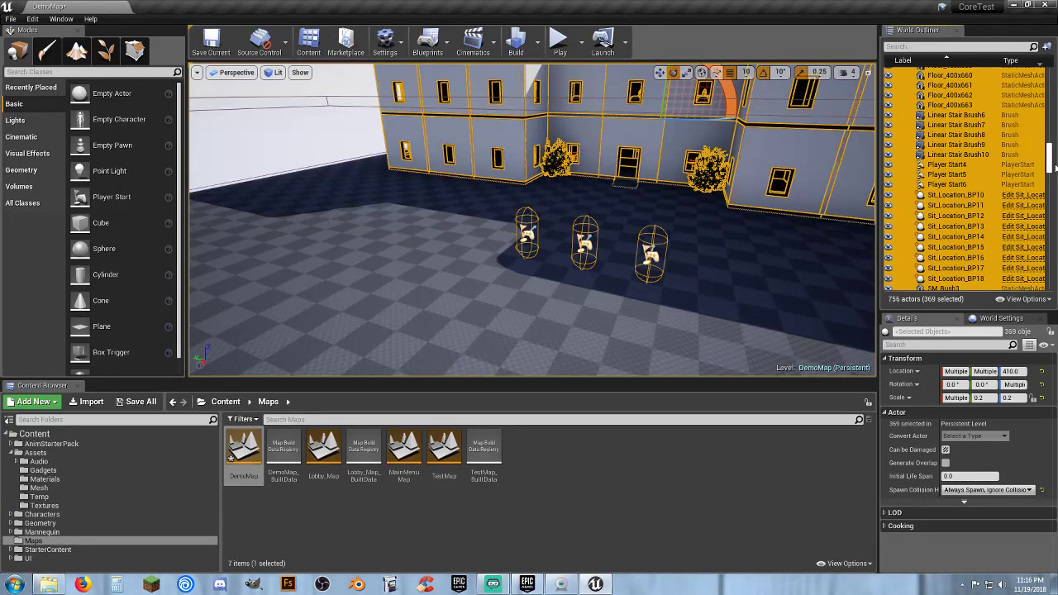
ctrl+click(950, 164)
ctrl+click(952, 175)
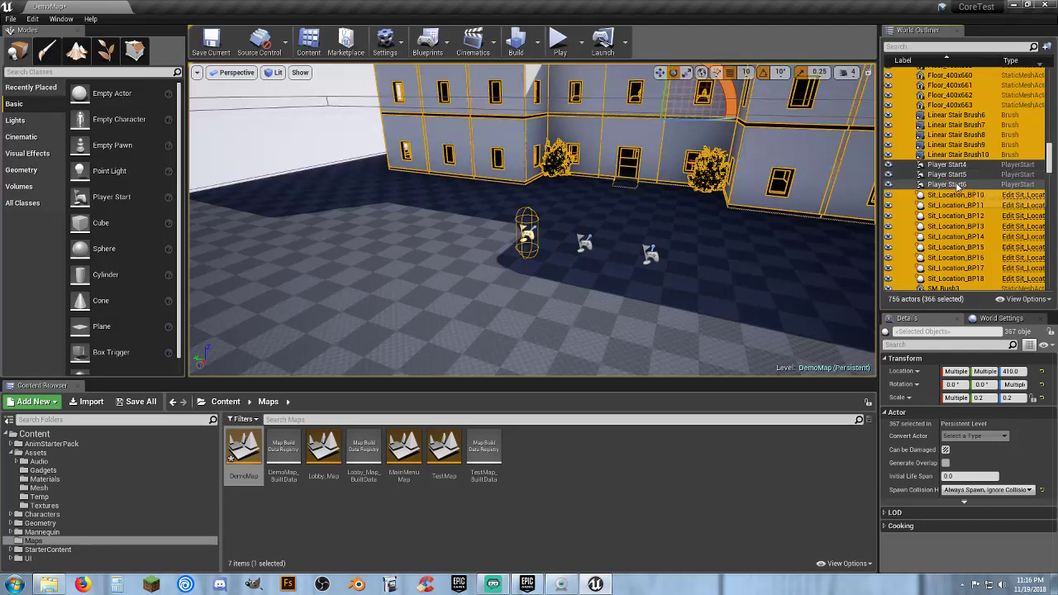
ctrl+click(950, 184)
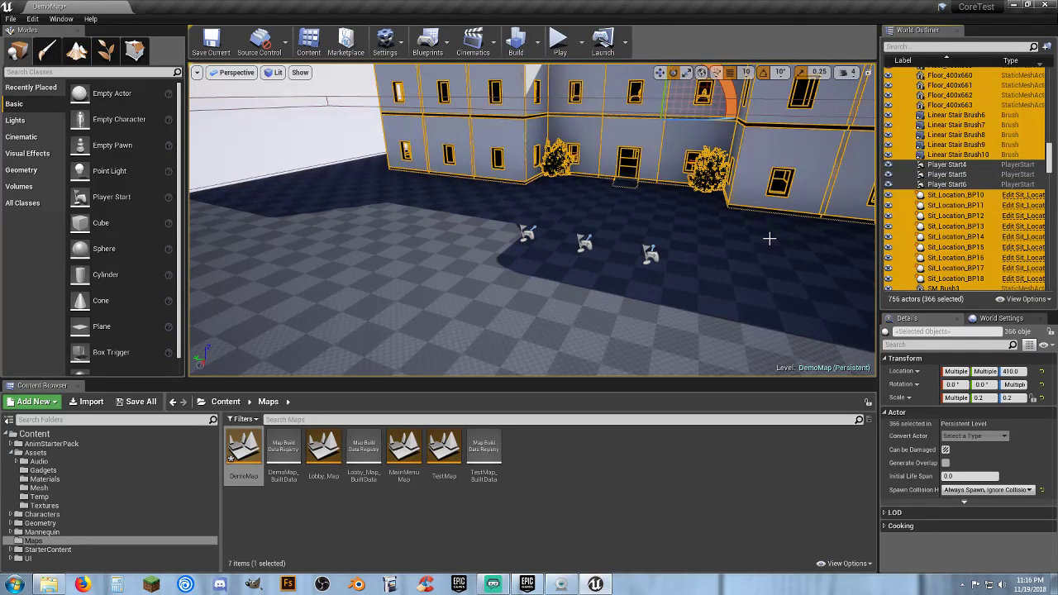
key(Delete)
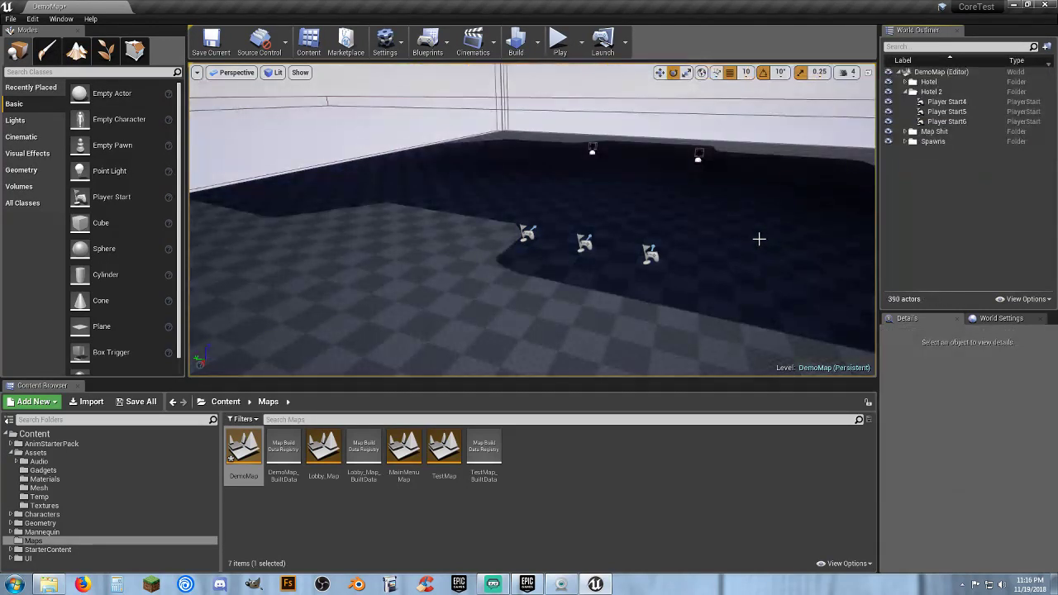
Delete Medkit2 and Medkit3 from the deleted hotel's site, collapse the Hotel 2 folder and expand the Hotel folder
mouse_move(757, 239)
right_down()
mouse_move(568, 374)
mouse_move(516, 345)
mouse_move(763, 236)
right_up()
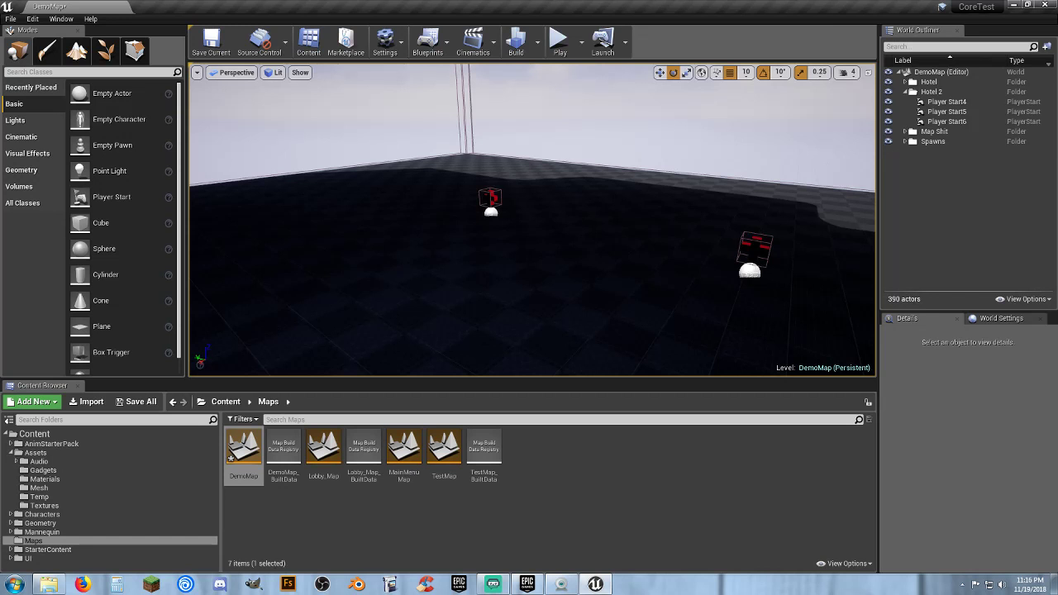
click(749, 270)
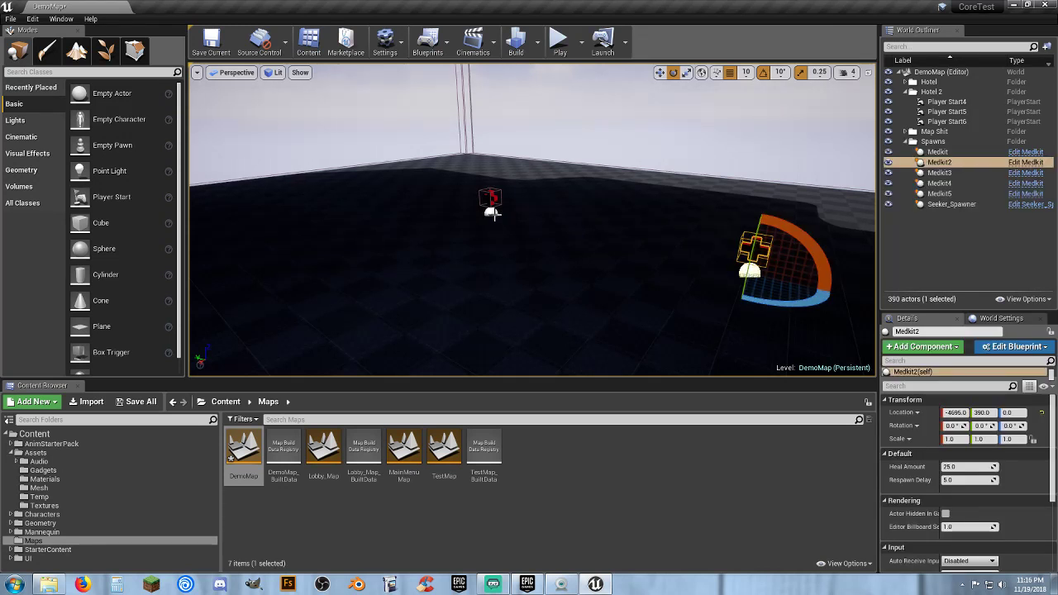
ctrl+click(491, 213)
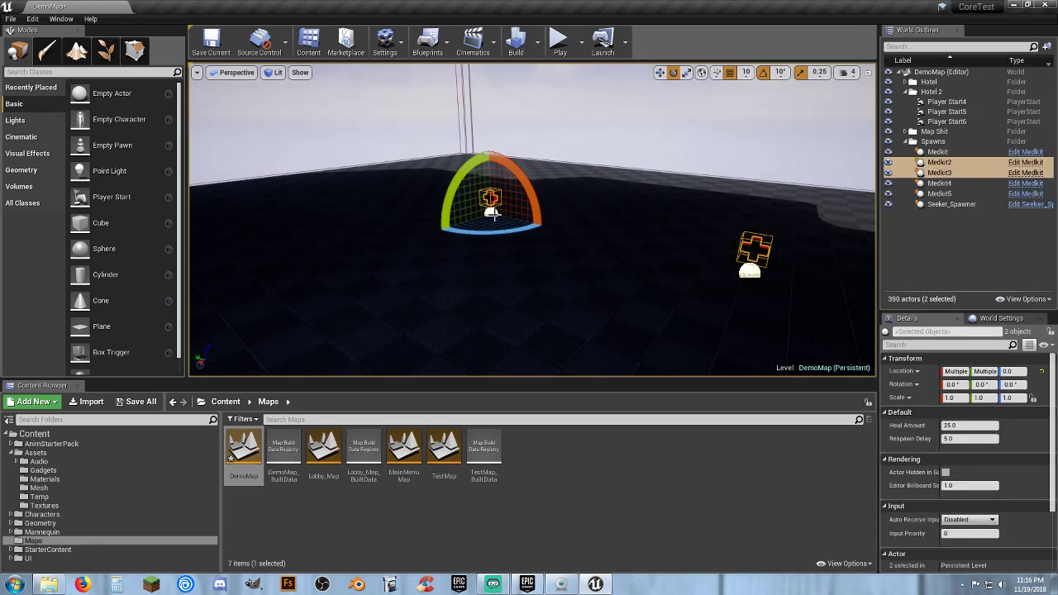
key(Delete)
right_drag(490, 217, 490, 217)
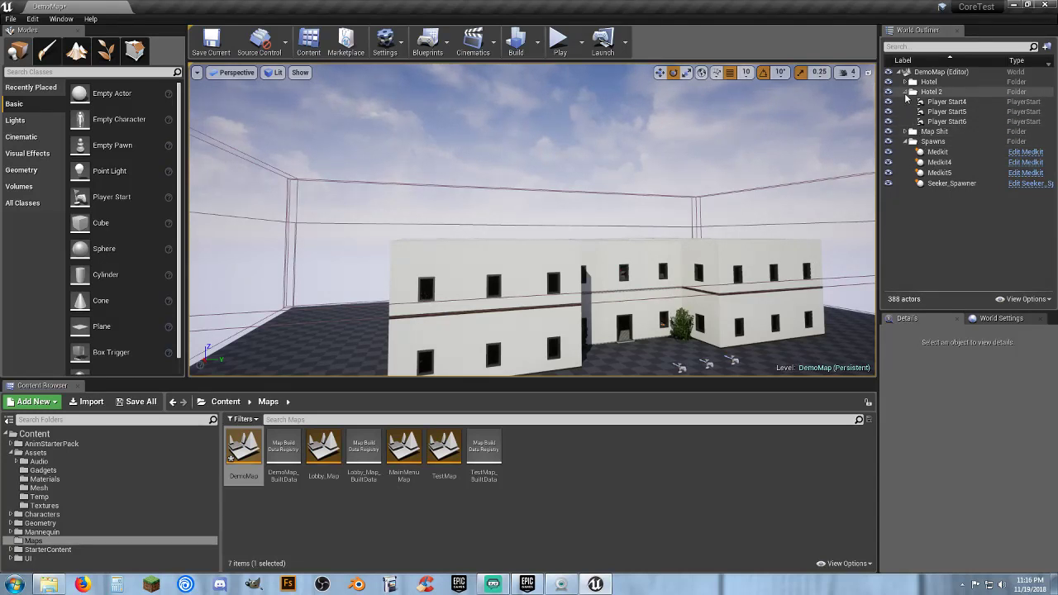
click(906, 93)
click(907, 81)
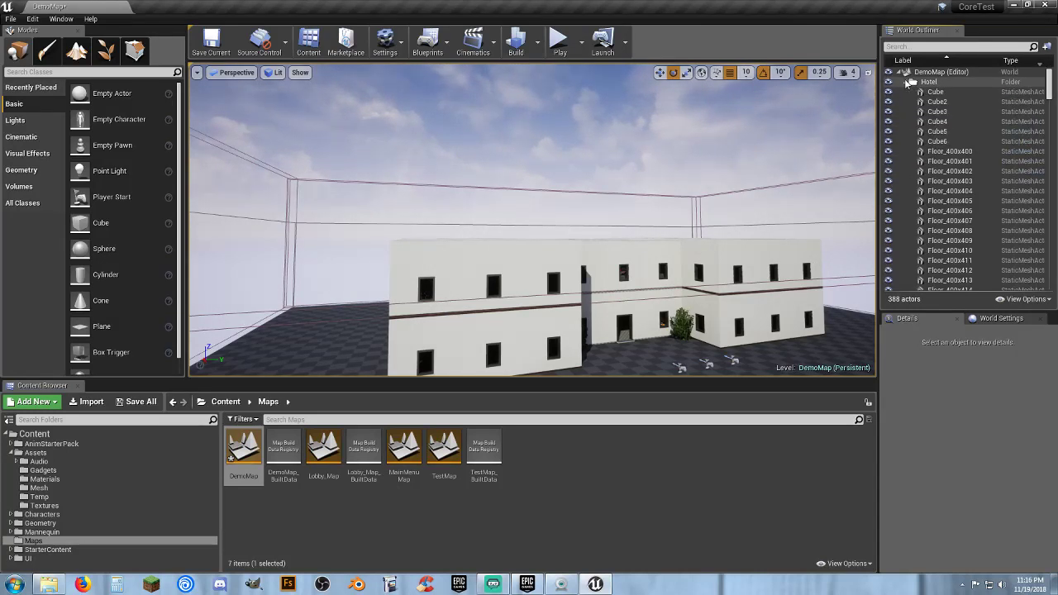
click(428, 270)
key(w)
mouse_move(445, 273)
right_down()
mouse_move(417, 275)
mouse_move(409, 306)
mouse_move(436, 271)
right_up()
click(424, 262)
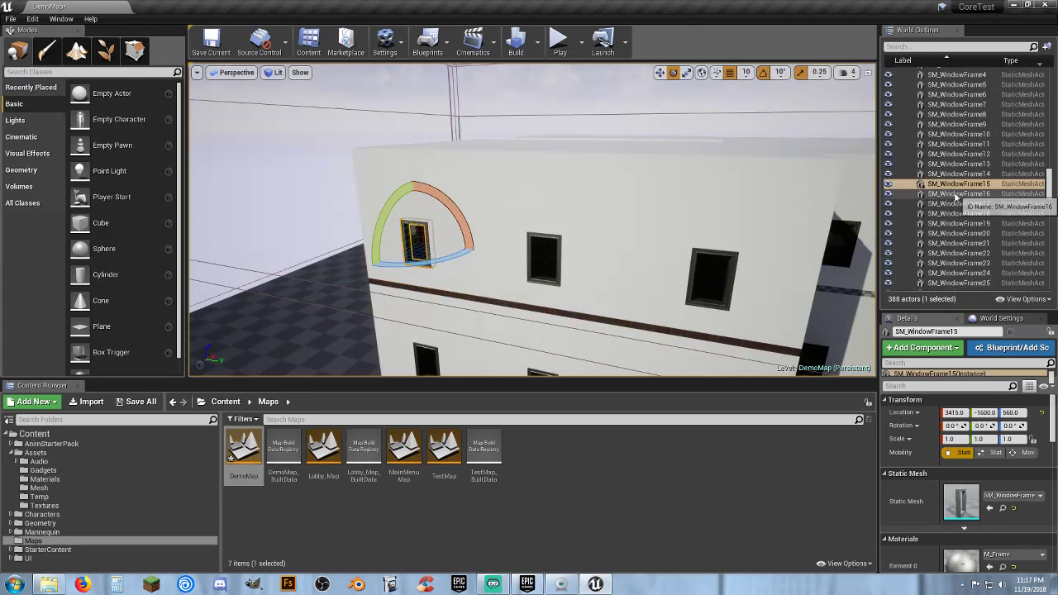
mouse_move(1051, 198)
mouse_down()
mouse_move(1051, 222)
mouse_move(1051, 211)
mouse_up()
shift+click(976, 207)
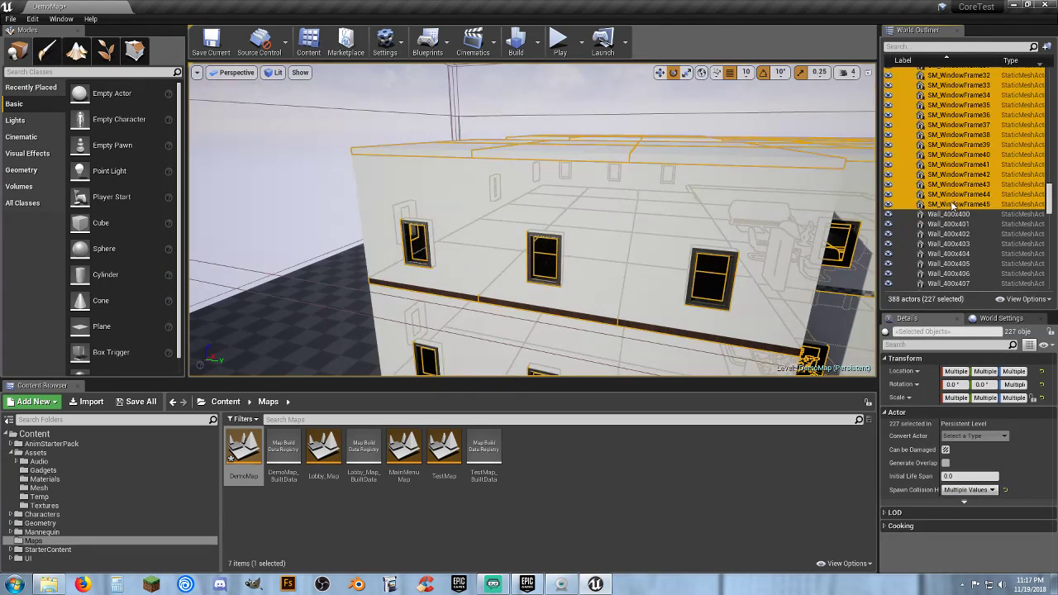
click(1023, 205)
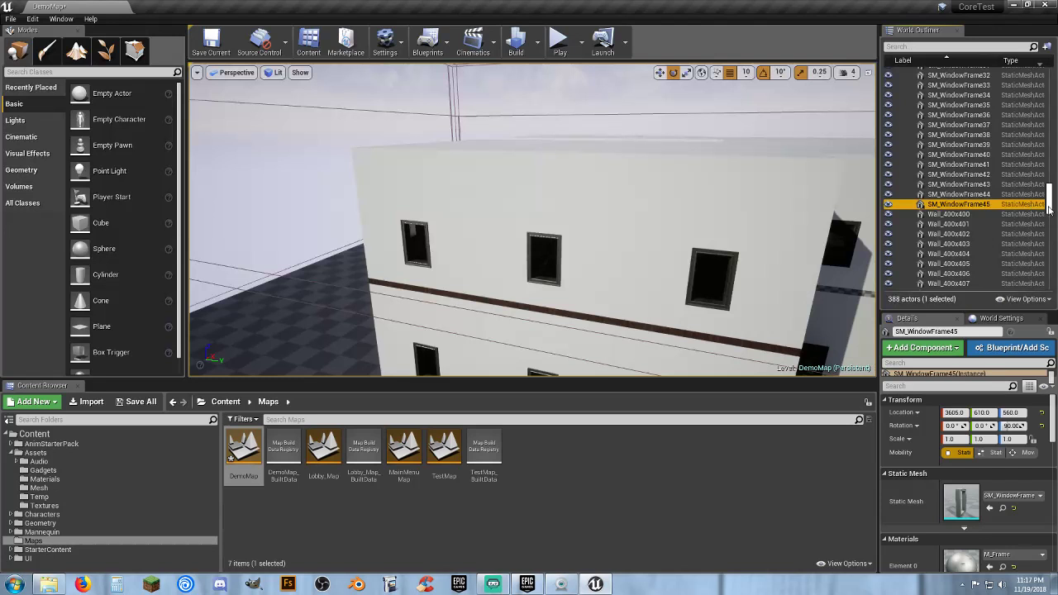
drag(1051, 210, 1051, 194)
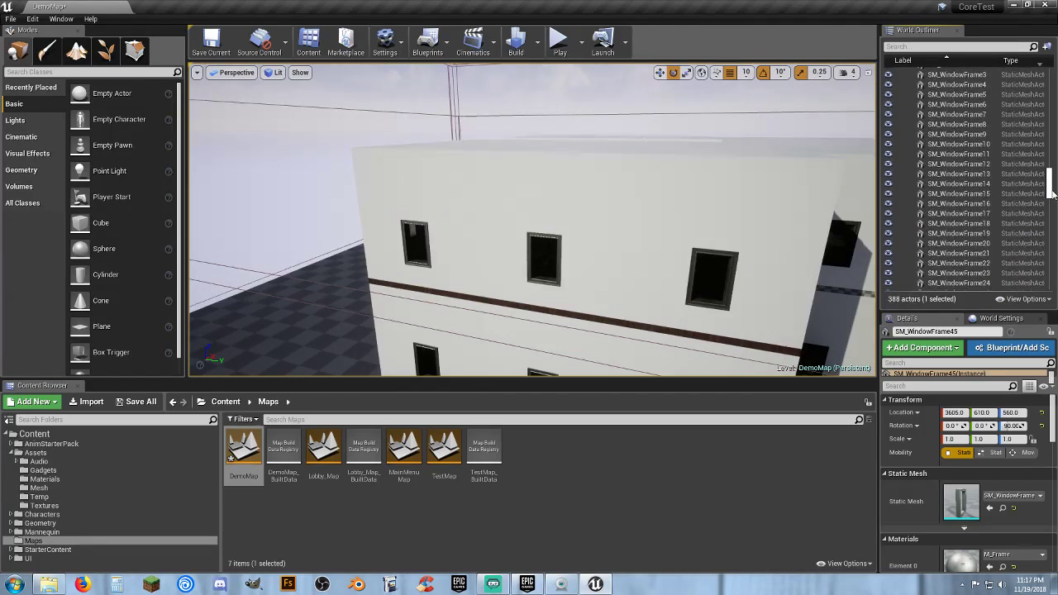
click(426, 248)
Delete the three upper-floor window walls on the remaining hotel's end wing and the three roof tiles directly above them
right_drag(487, 275, 475, 288)
key(s)
mouse_move(684, 299)
right_down()
mouse_move(712, 294)
mouse_move(699, 295)
right_up()
key(w)
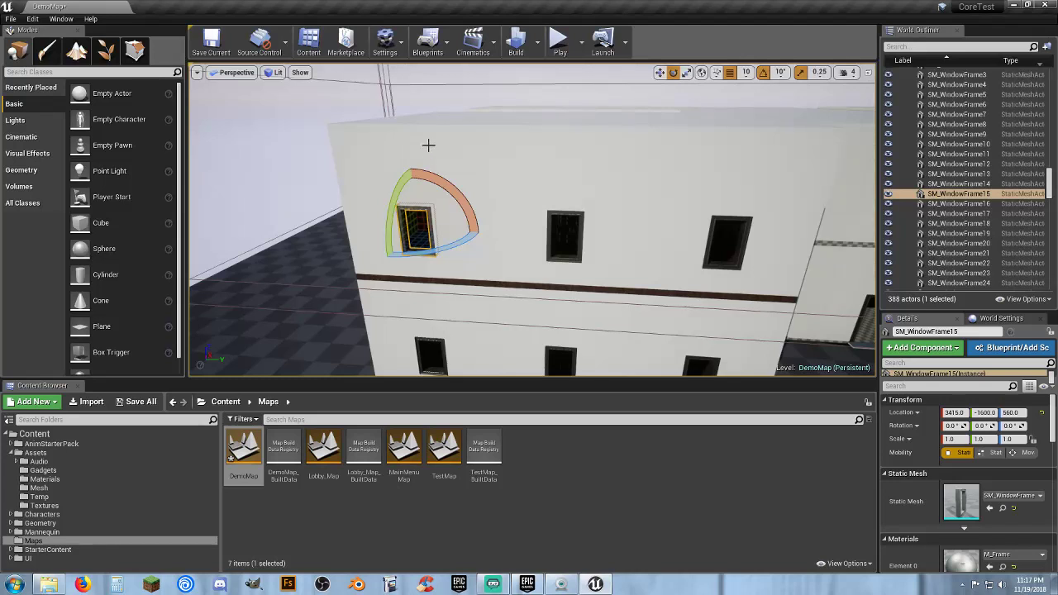
click(460, 165)
ctrl+click(582, 157)
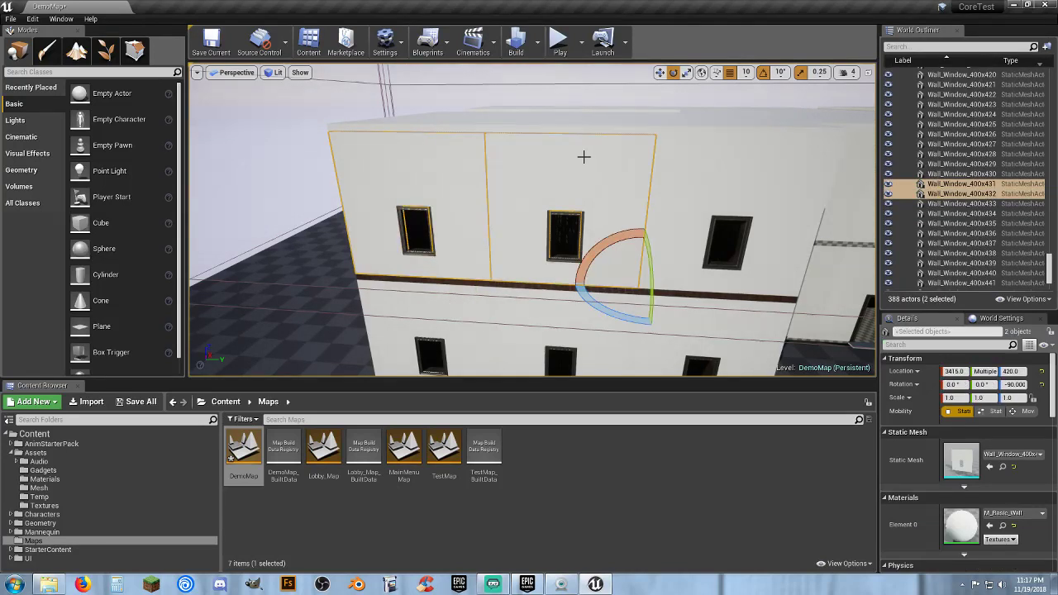
ctrl+click(711, 153)
ctrl+click(724, 125)
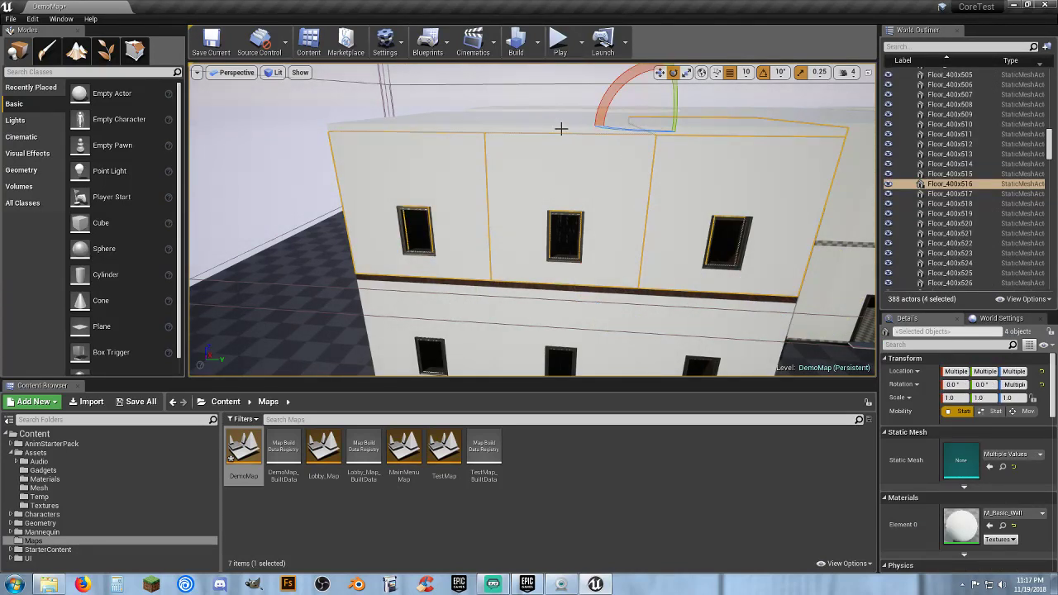
ctrl+click(509, 127)
ctrl+click(428, 125)
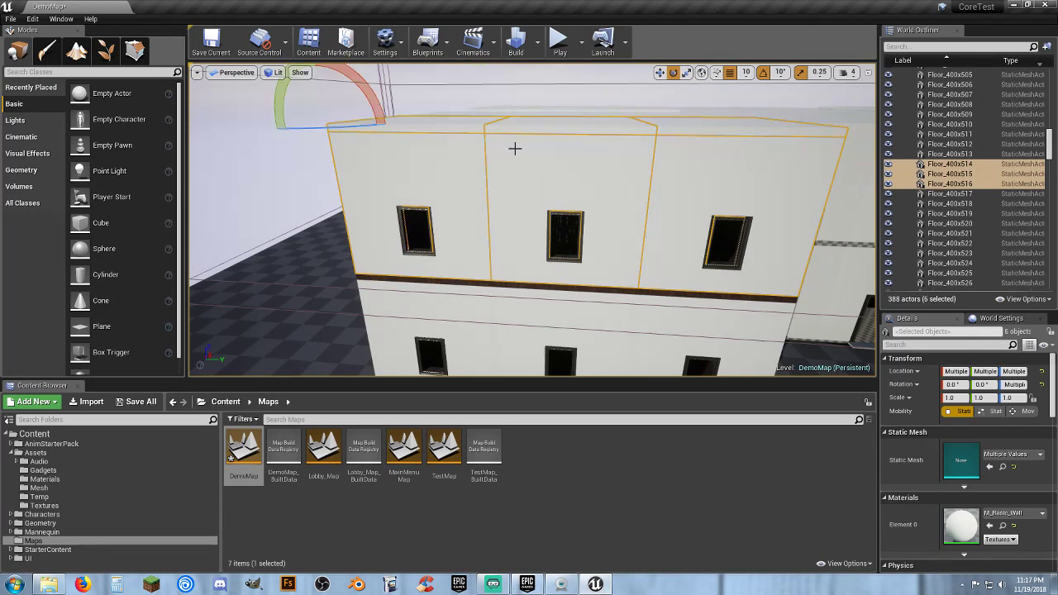
key(Delete)
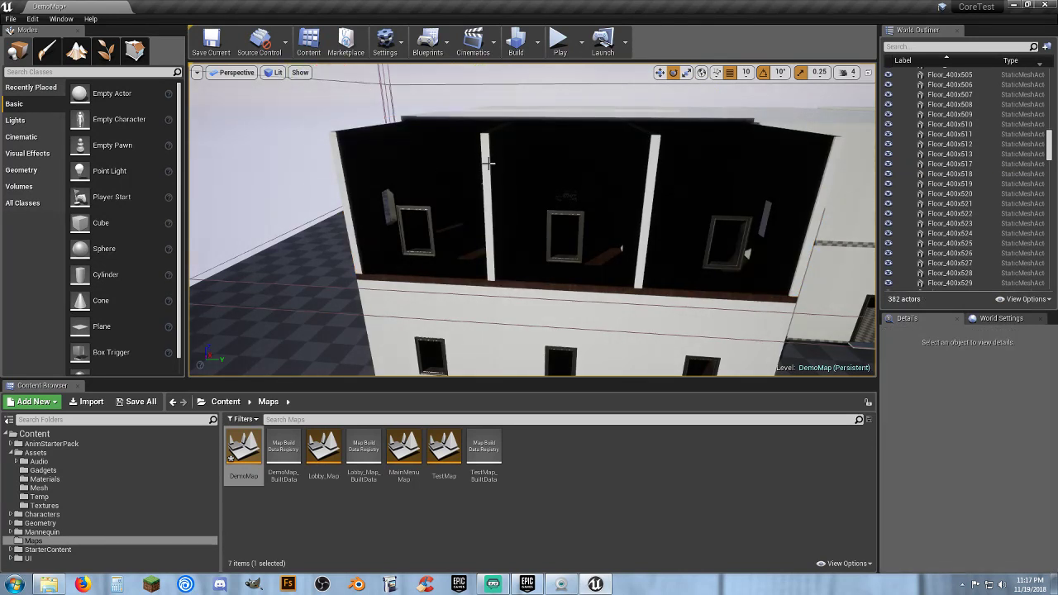
Delete the first dividing wall, the outer side wall and the next roof tile behind the opened upper-floor rooms
click(487, 163)
key(Delete)
click(409, 150)
key(Delete)
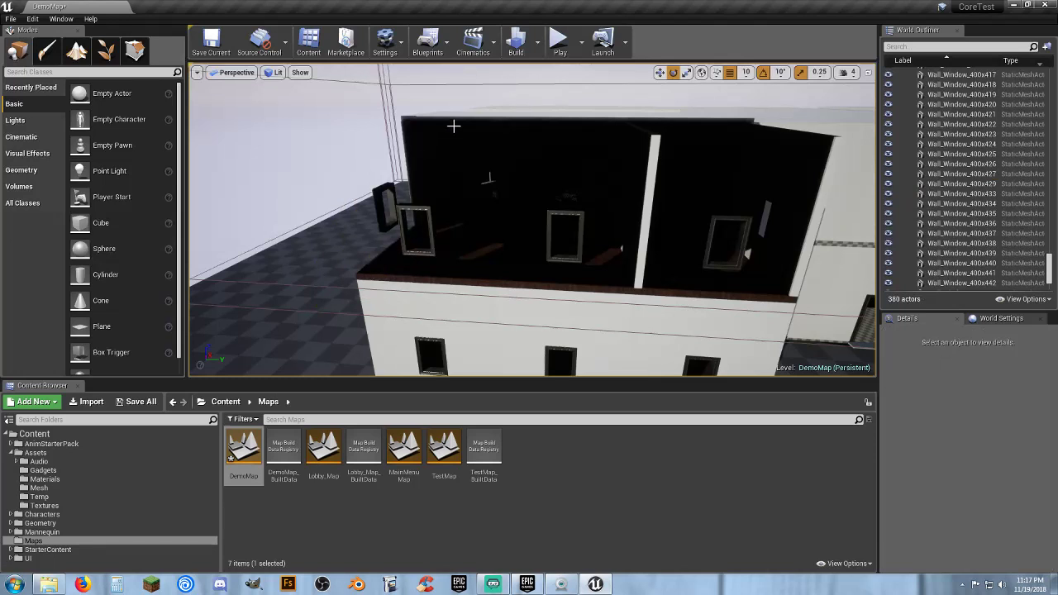
click(474, 116)
key(Delete)
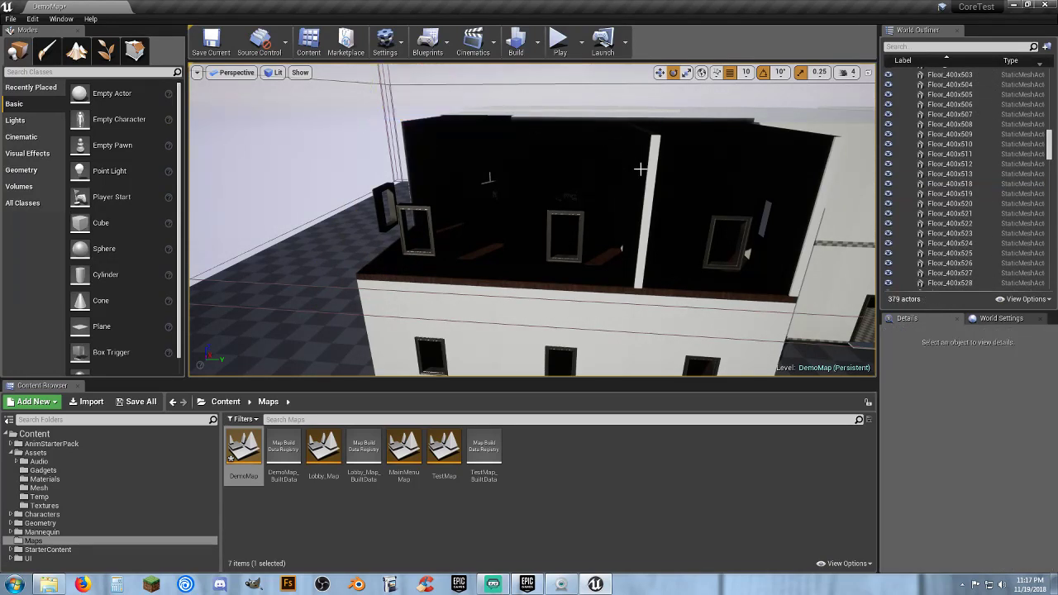
Delete the remaining light-edged dividing wall and the four leftover window frames nearest the opened front of the upper floor
click(652, 175)
key(Delete)
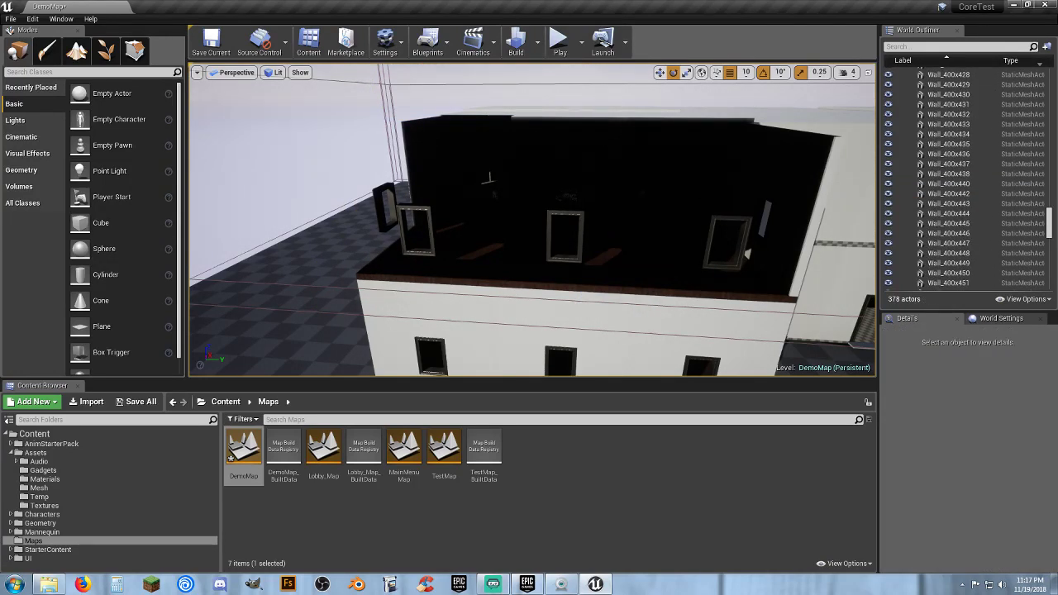
click(726, 239)
key(Delete)
click(564, 236)
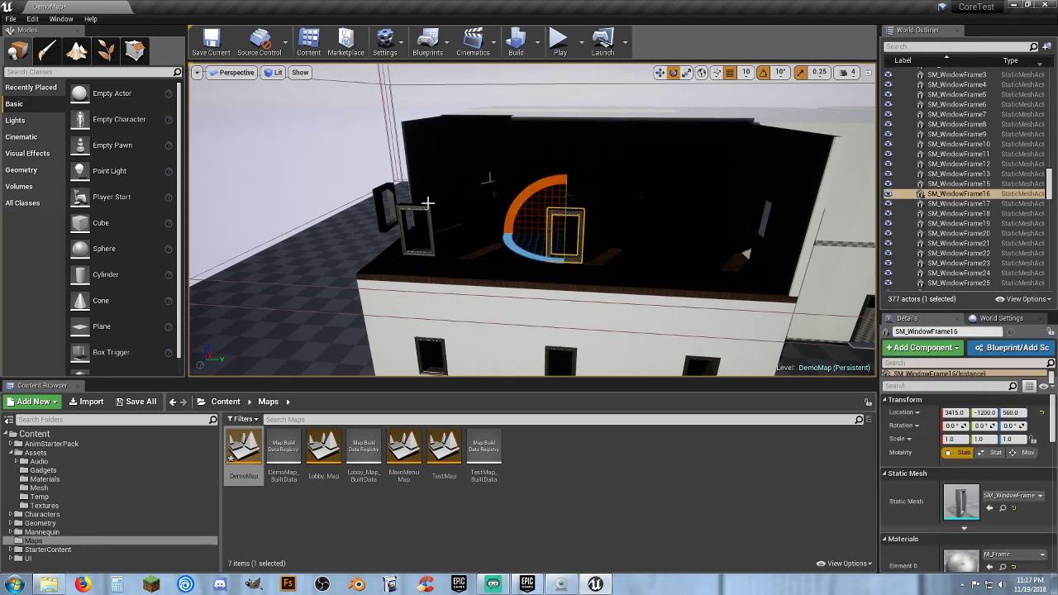
key(Delete)
click(413, 217)
key(Delete)
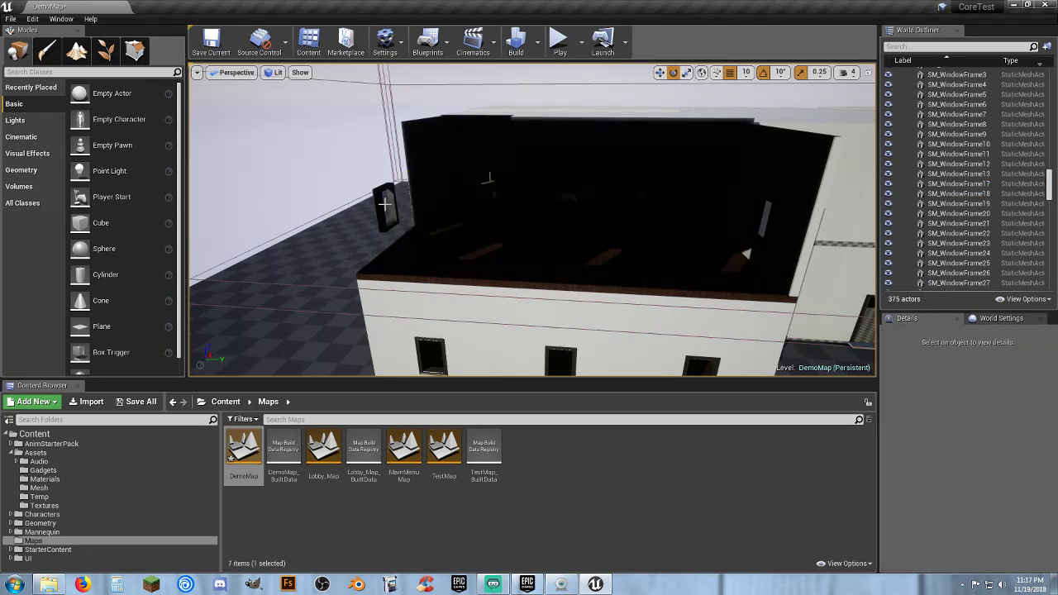
click(380, 205)
key(Delete)
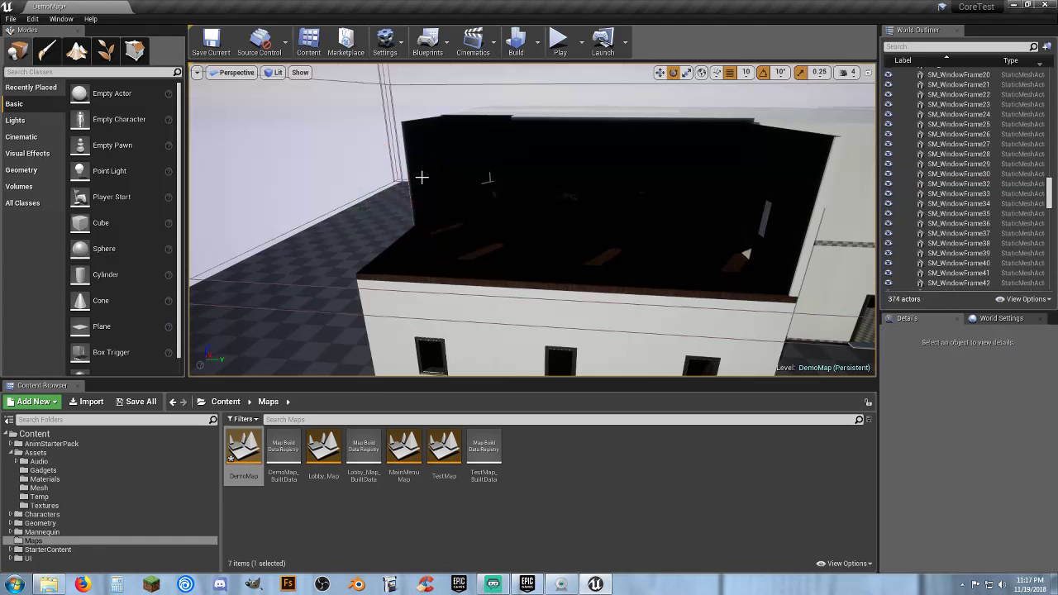
Delete the next outer side wall of the opened upper floor and the window wall at its opposite end
click(426, 198)
key(Delete)
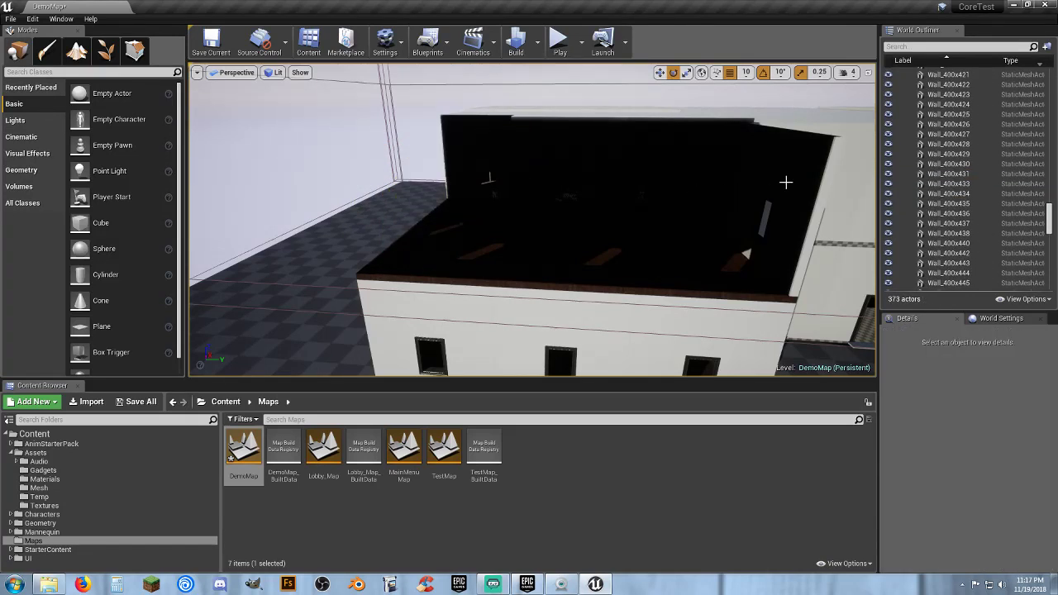
click(785, 181)
key(Delete)
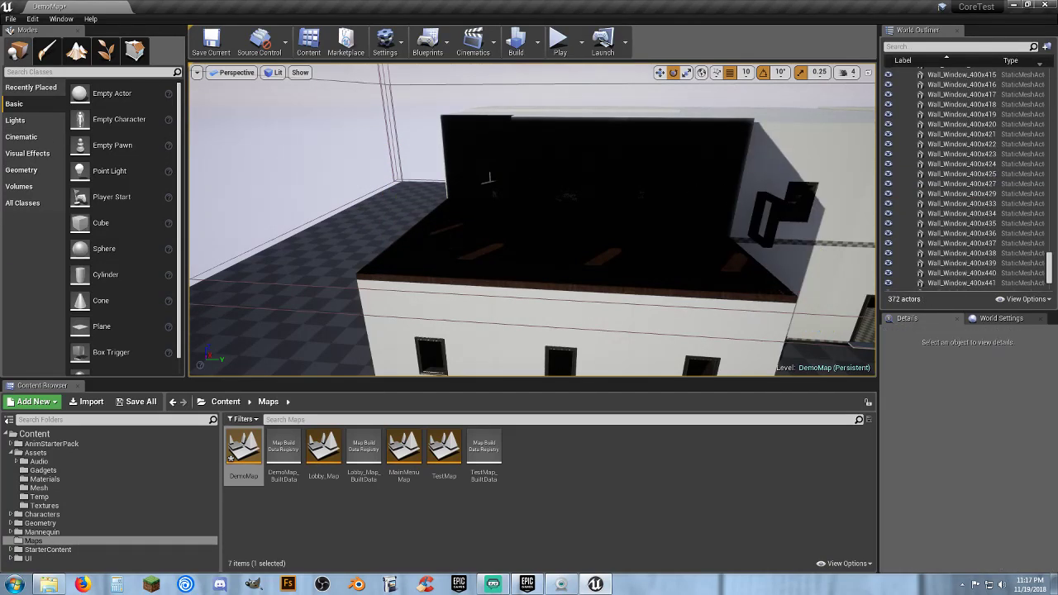
Delete the next two roof tiles behind the opened rooms and one more piece of the upper floor
click(609, 118)
key(Delete)
click(592, 118)
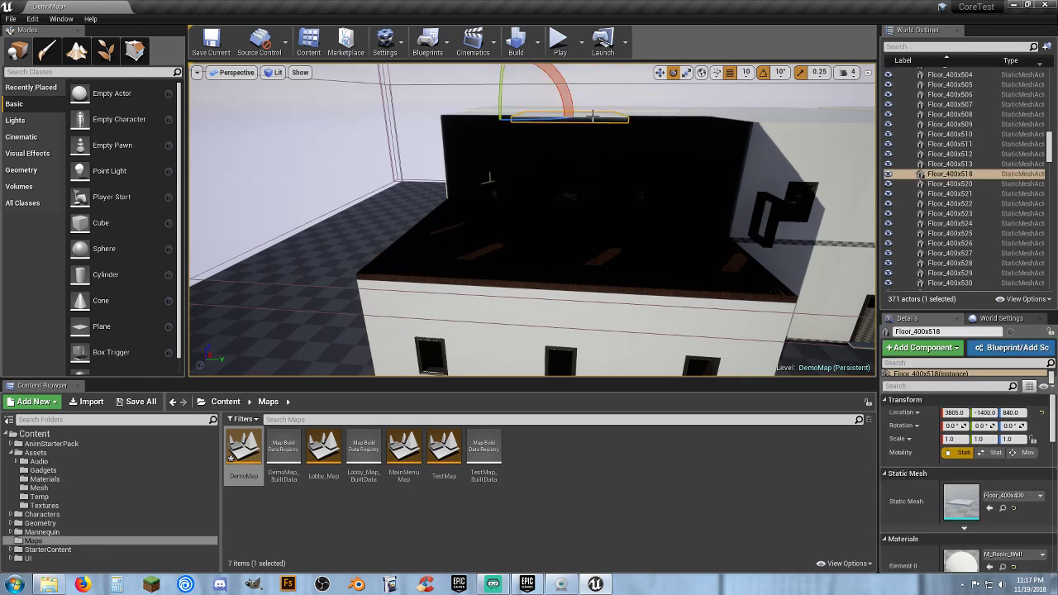
key(Delete)
right_drag(489, 178, 527, 140)
click(585, 232)
key(Delete)
mouse_move(502, 124)
right_down()
mouse_move(494, 114)
mouse_move(502, 124)
right_up()
click(480, 115)
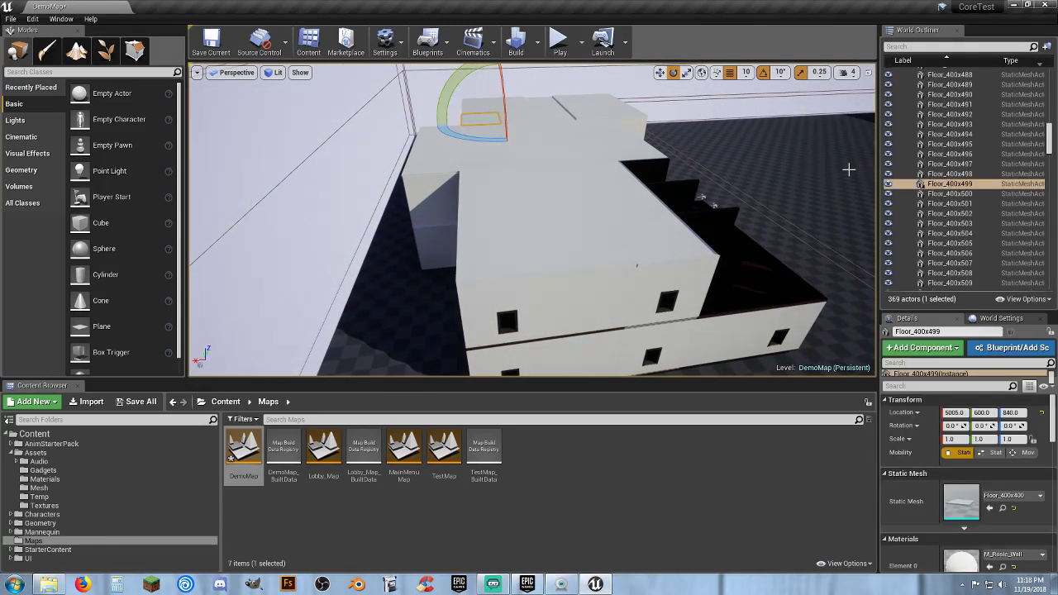
click(955, 187)
scroll(951, 199, down, 2)
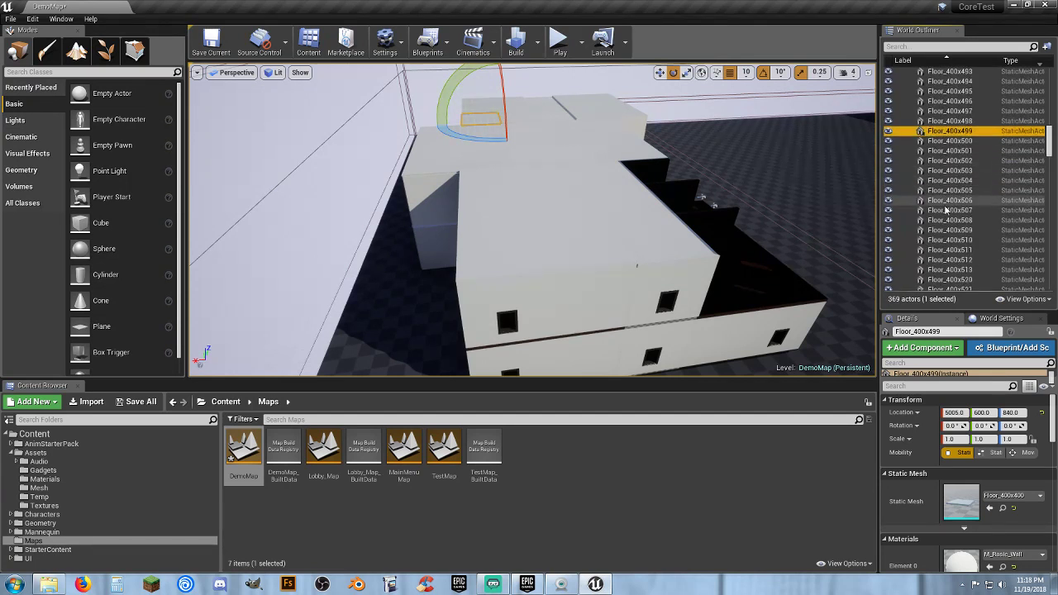
scroll(947, 210, down, 6)
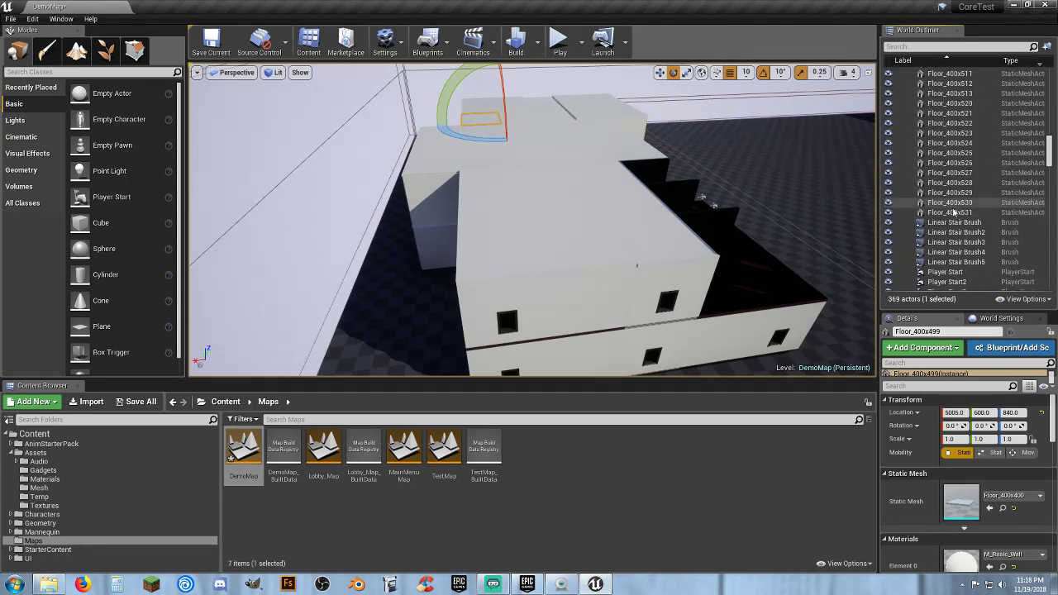
shift+click(955, 213)
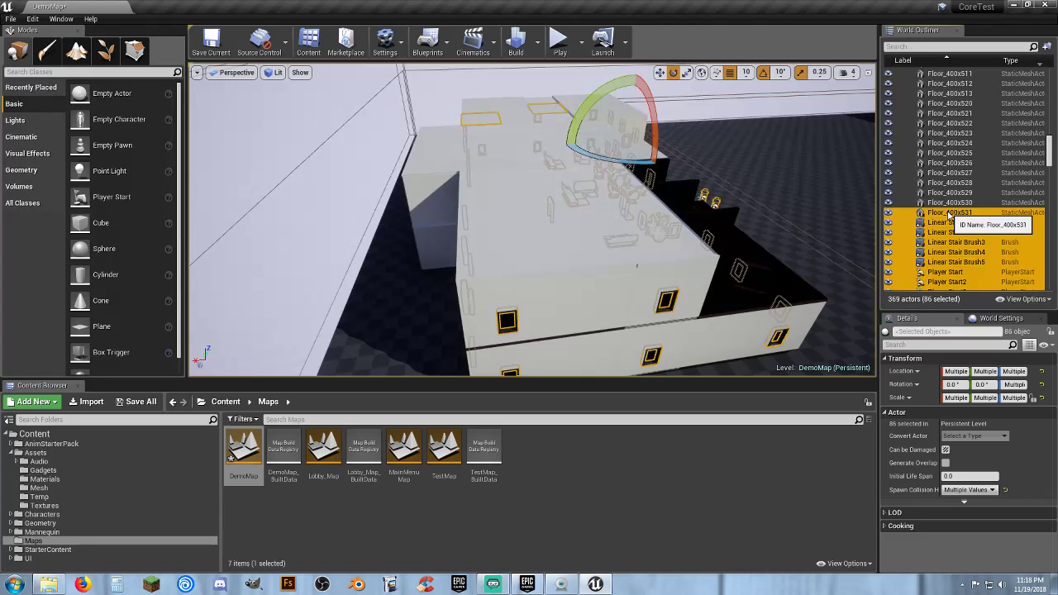
click(951, 204)
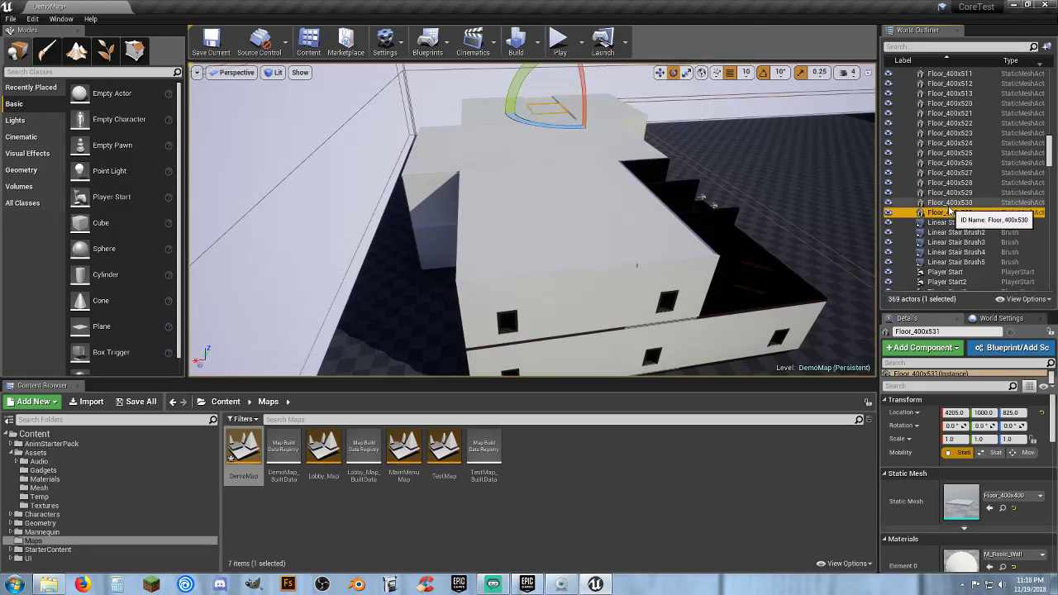
Delete the hotel roof tiles from Floor_400x504 through Floor_400x531
scroll(952, 206, up, 2)
scroll(953, 207, up, 3)
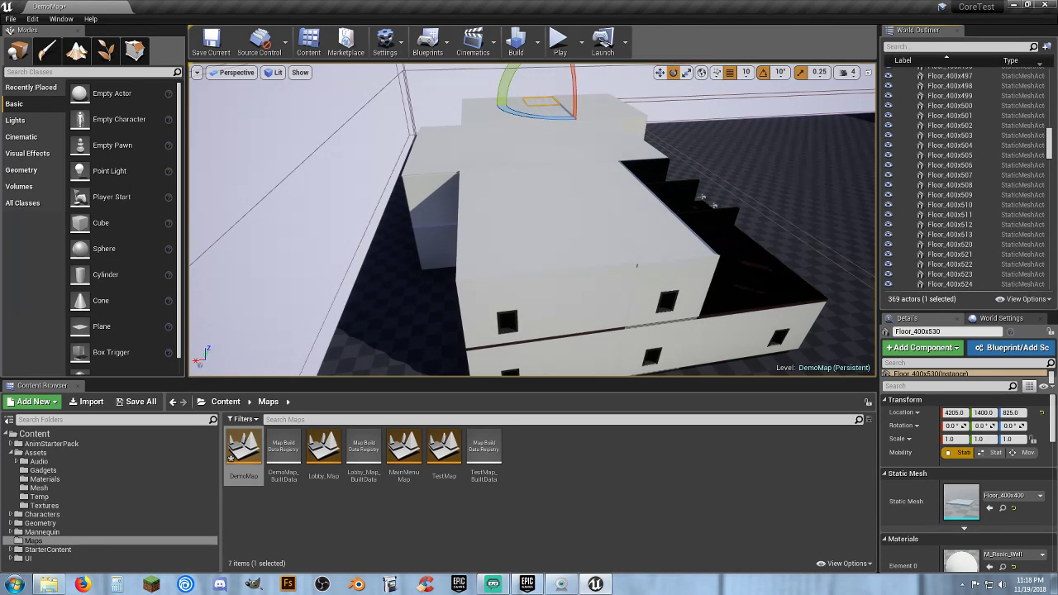
click(604, 100)
click(950, 146)
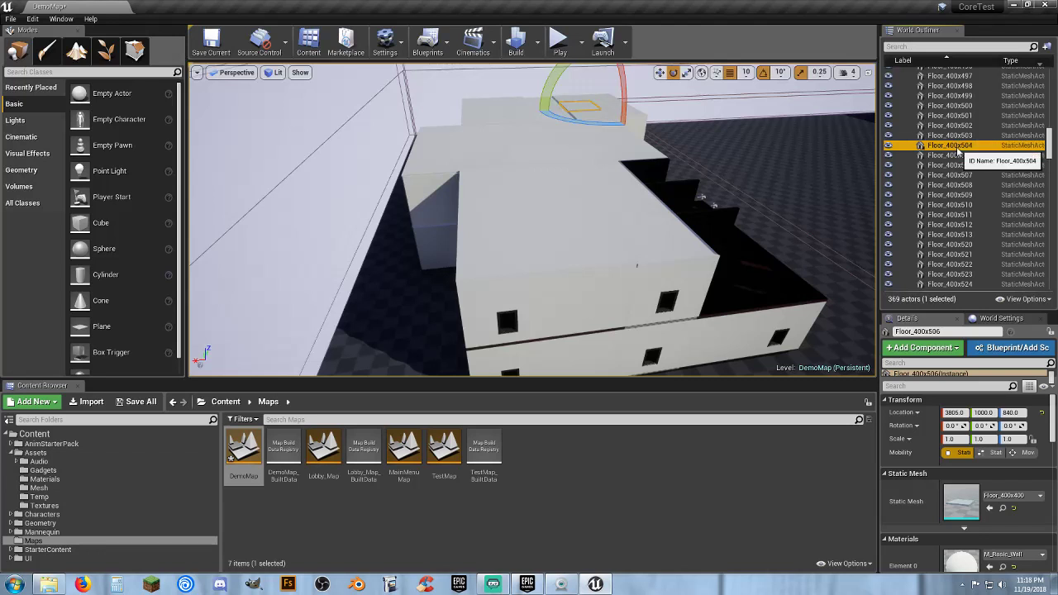
scroll(956, 167, down, 5)
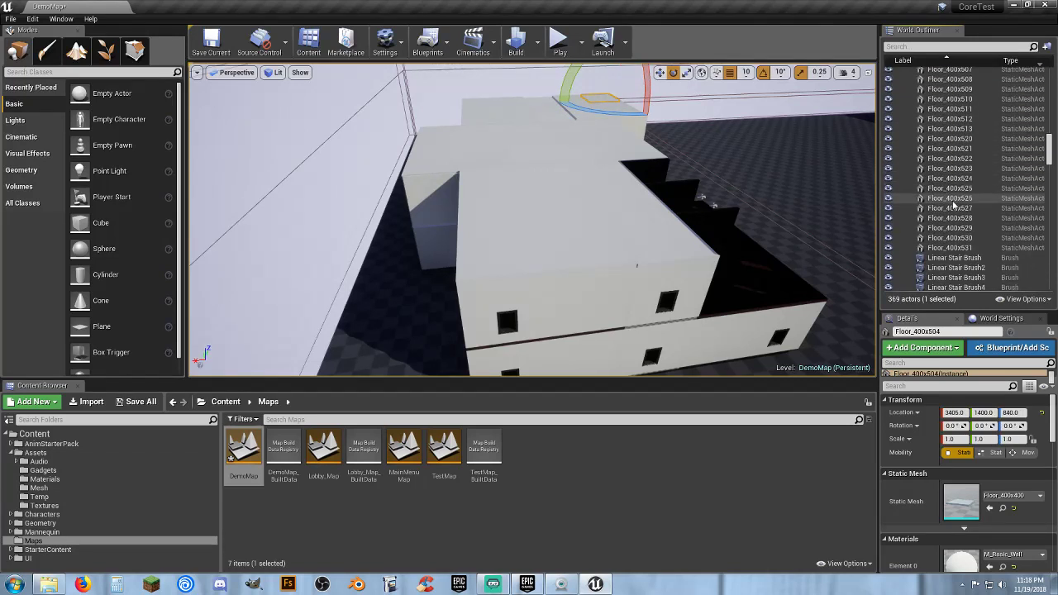
shift+click(952, 248)
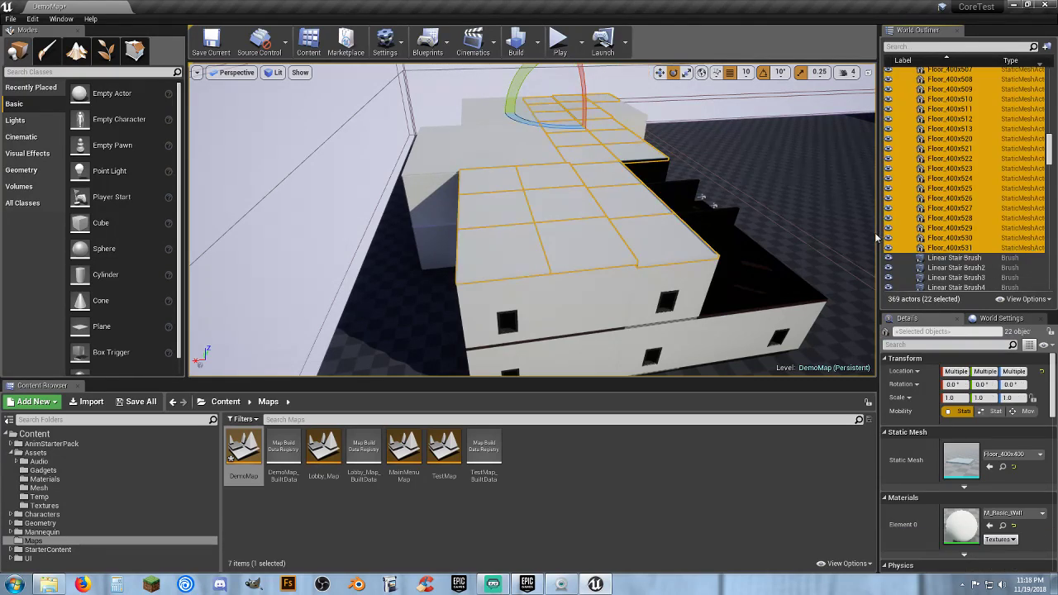
key(Delete)
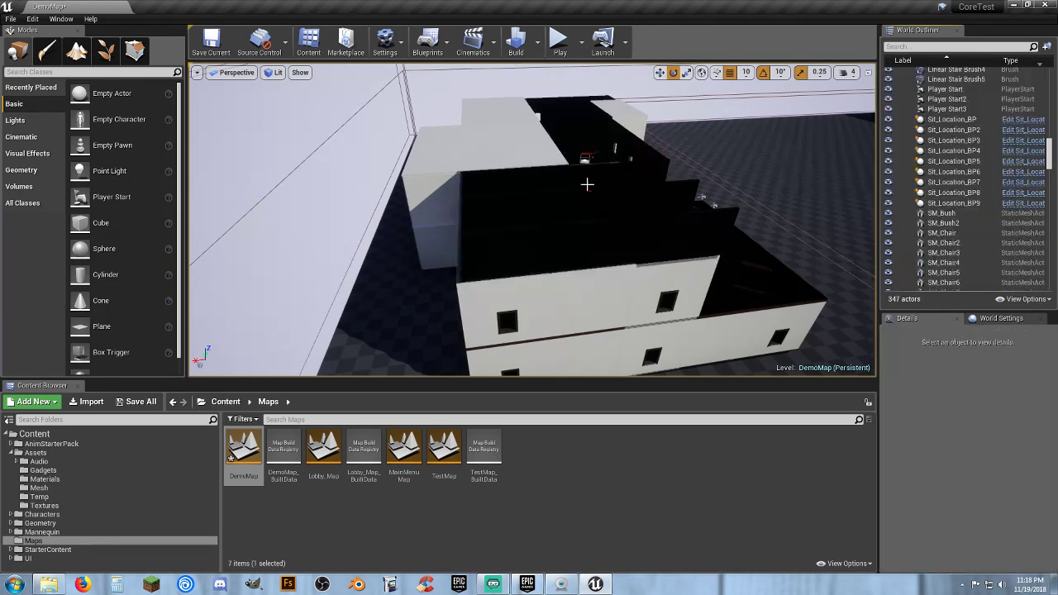
Check one by one which hotel tiles the floor actors from Floor_400x496 back to Floor_400x485 represent
right_drag(586, 184, 570, 148)
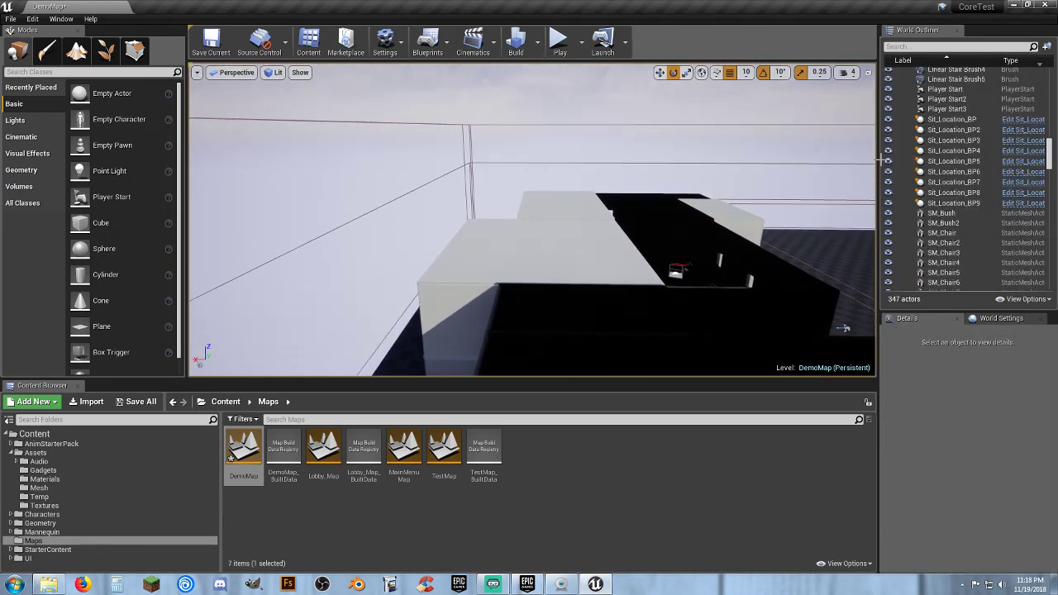
scroll(945, 203, up, 10)
scroll(946, 207, up, 1)
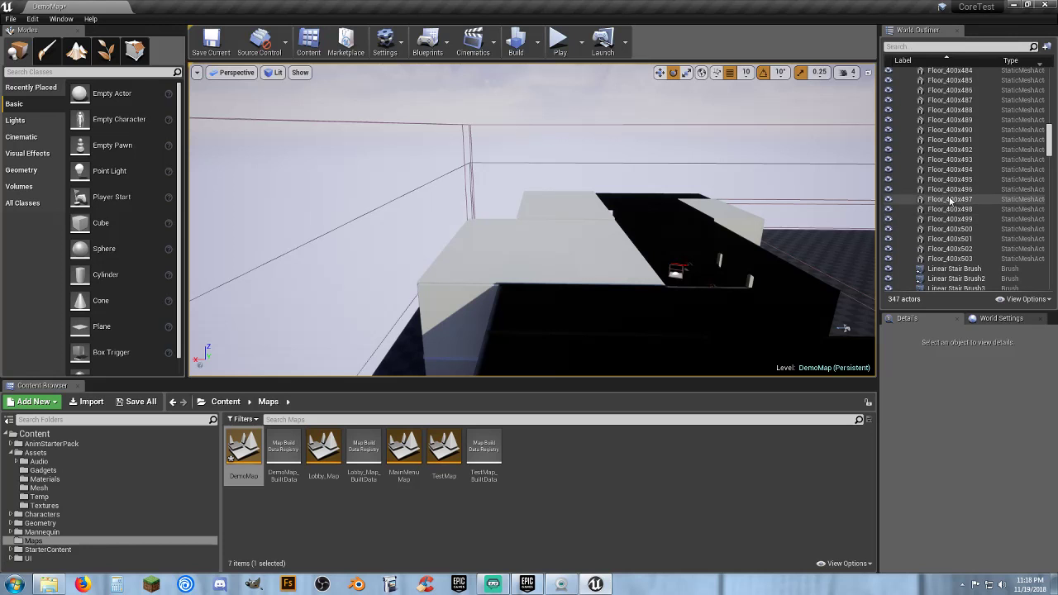
click(951, 191)
click(949, 179)
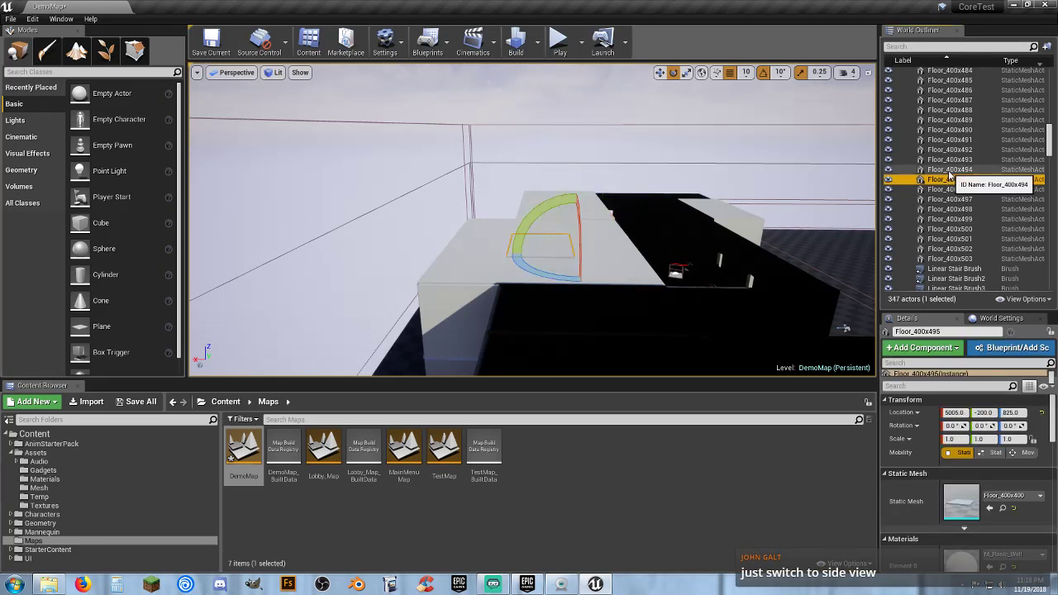
click(951, 170)
click(950, 161)
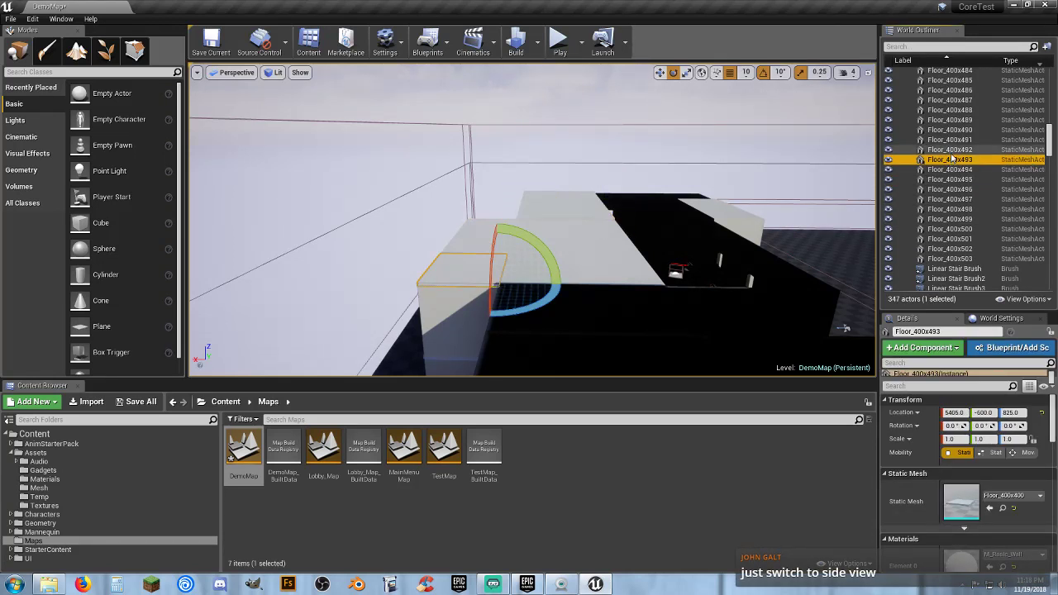
click(950, 150)
click(951, 141)
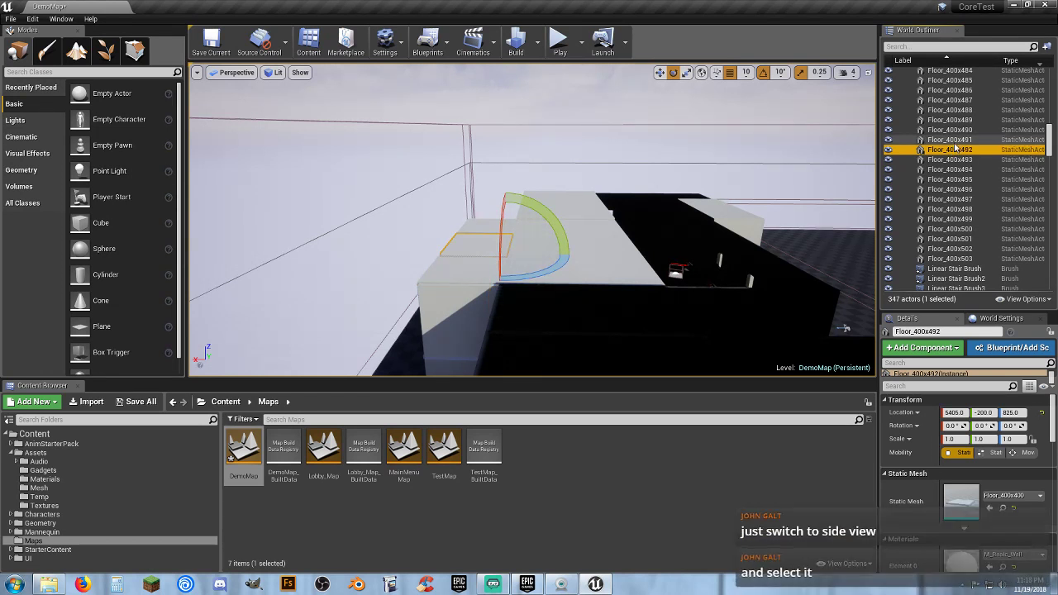
click(950, 131)
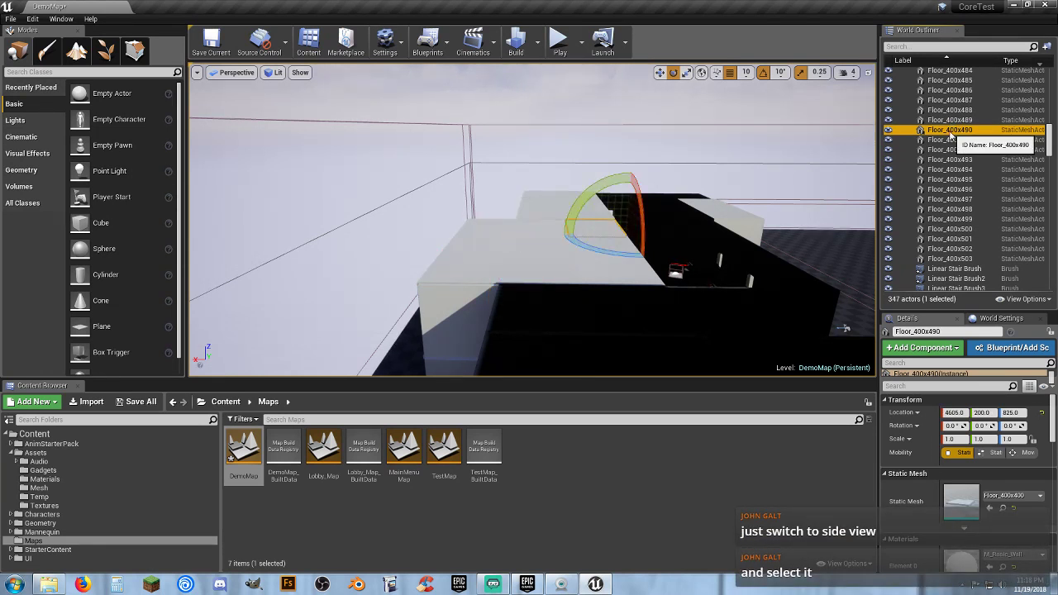
click(950, 121)
click(950, 111)
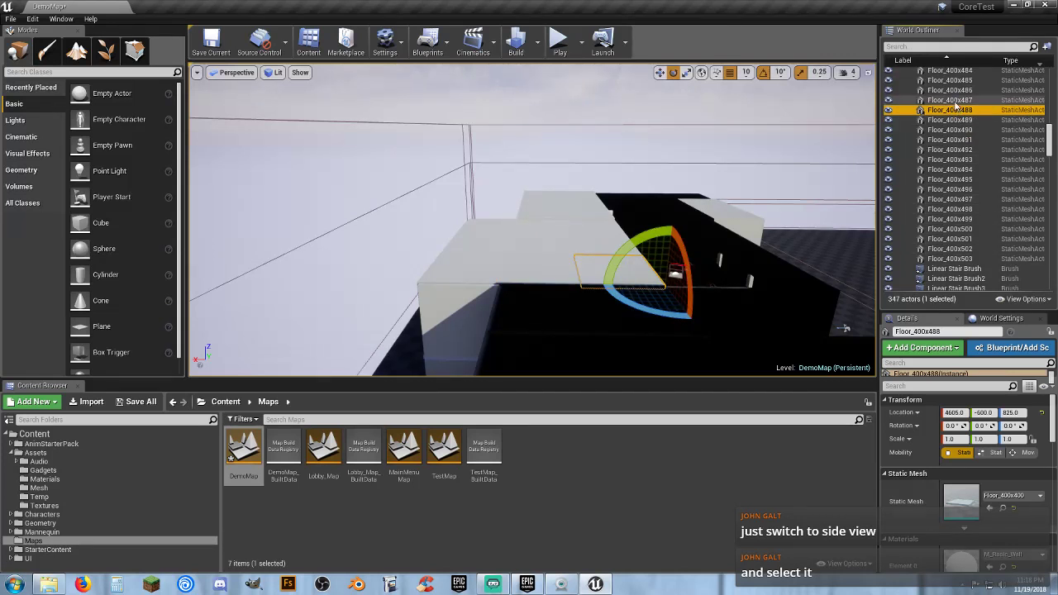
click(952, 99)
click(950, 90)
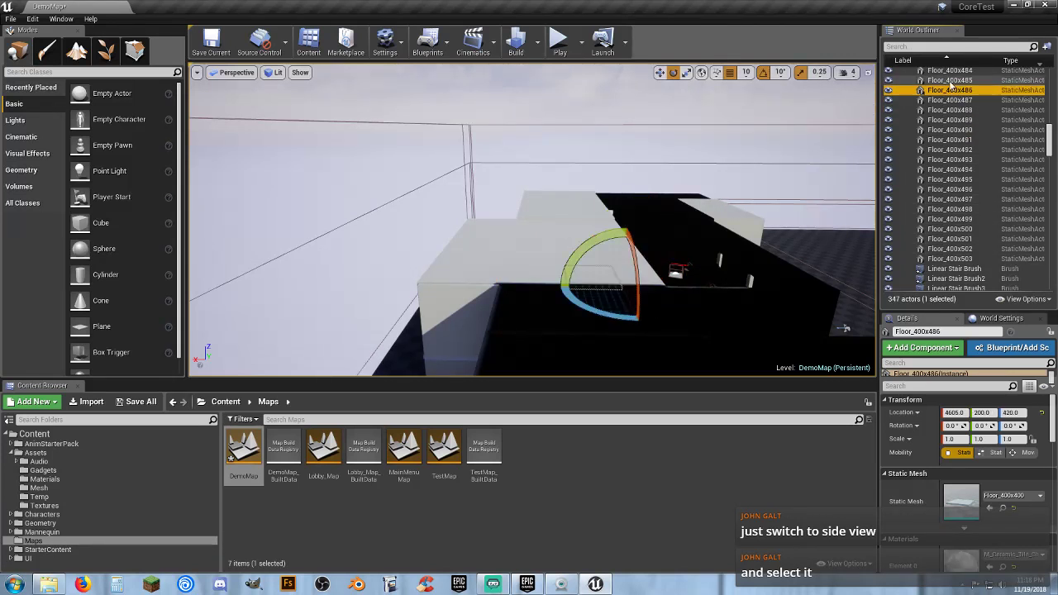
click(950, 80)
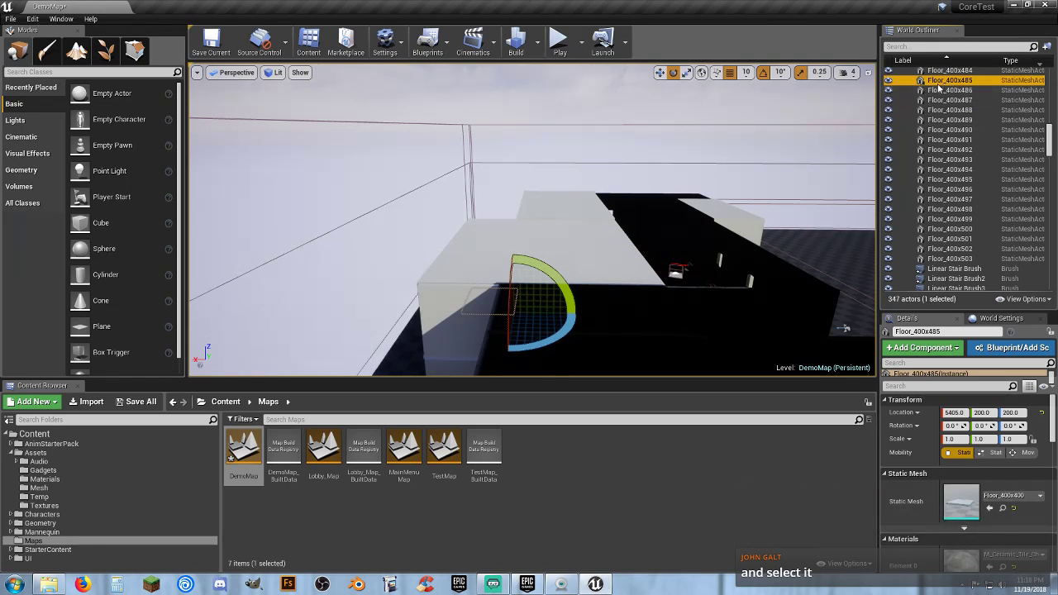
Delete the hotel's floor and roof tiles from Floor_400x485 through Floor_400x503
click(939, 83)
shift+click(950, 261)
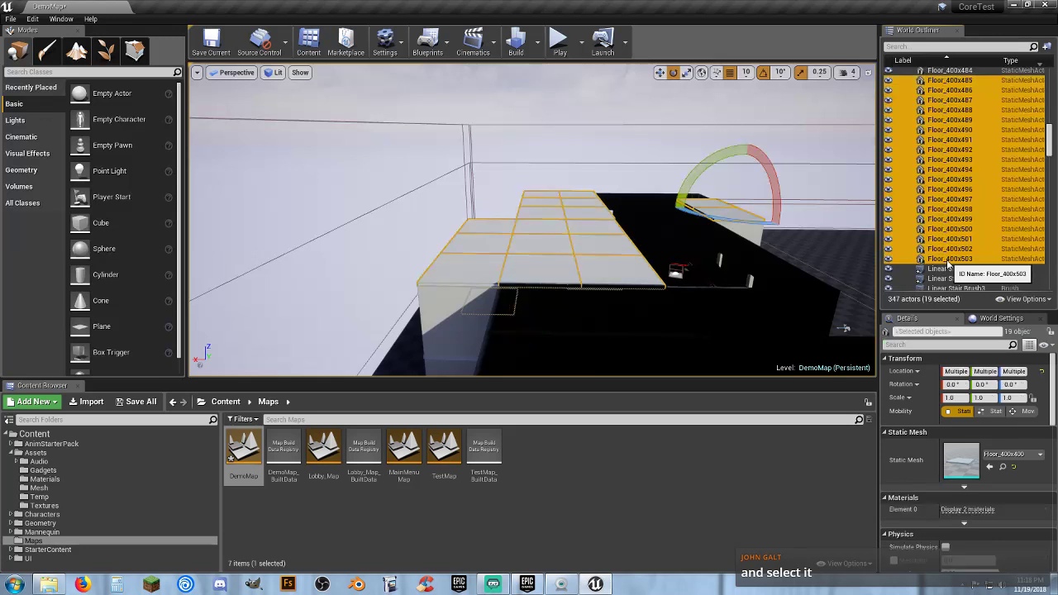
key(Delete)
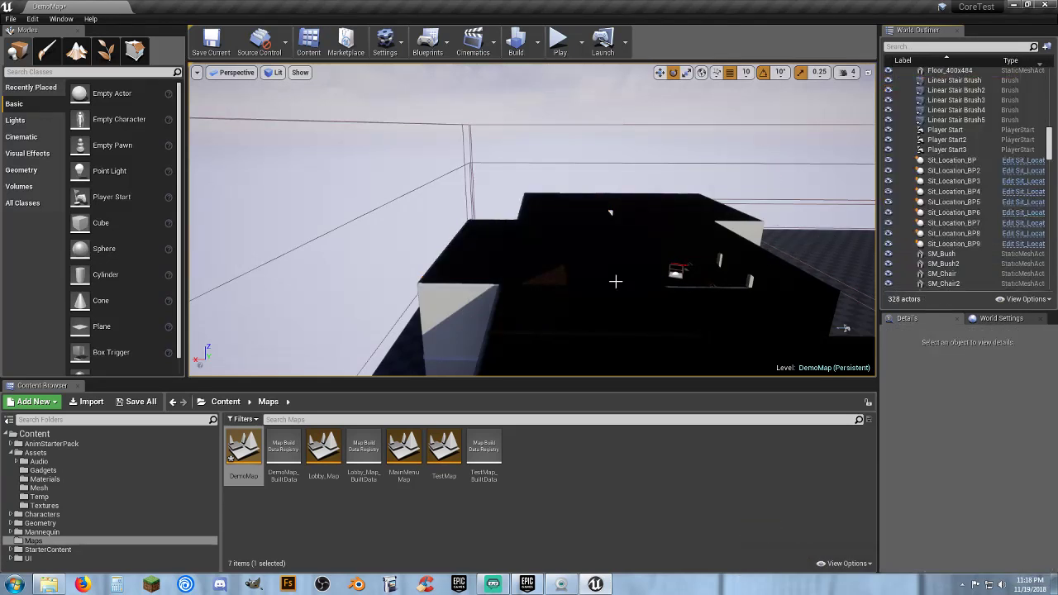
Delete the three windowed wall panels along the upper floor's long outer side, starting with Wall_Window_400x427
right_drag(616, 281, 591, 339)
right_drag(546, 285, 573, 284)
click(590, 215)
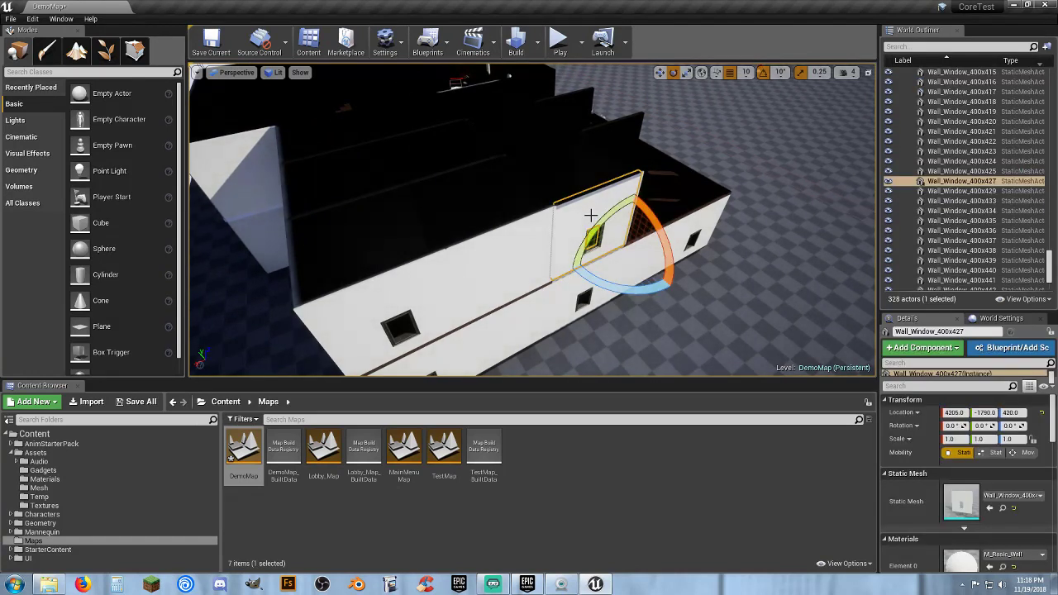
key(Delete)
click(498, 253)
key(Delete)
click(406, 272)
key(Delete)
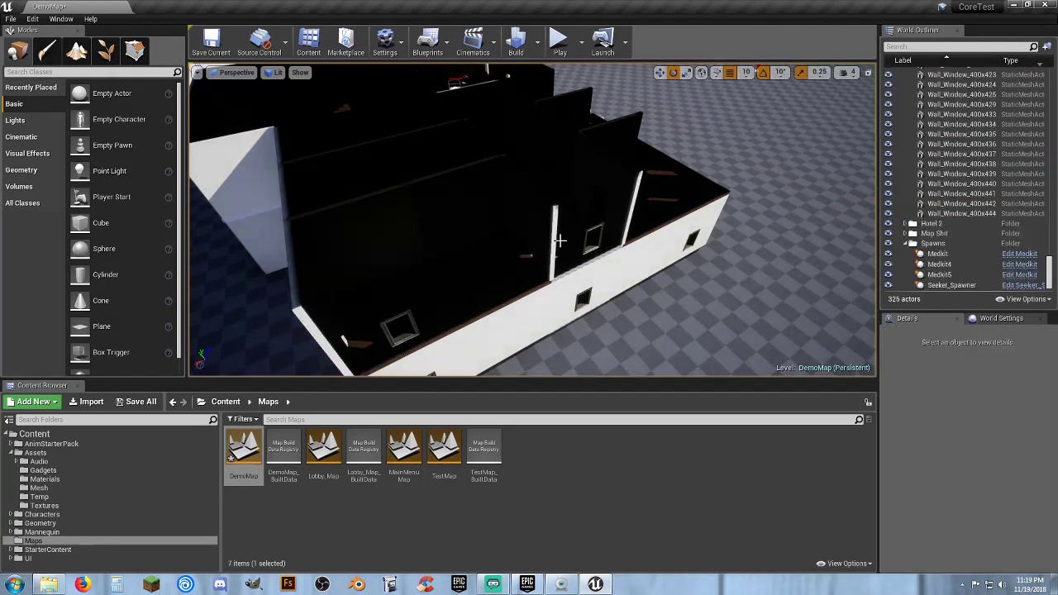
Delete the dividing wall and the doorway panel Wall_Door_400x422 just behind the opened side of the upper floor
click(553, 246)
key(Delete)
click(622, 207)
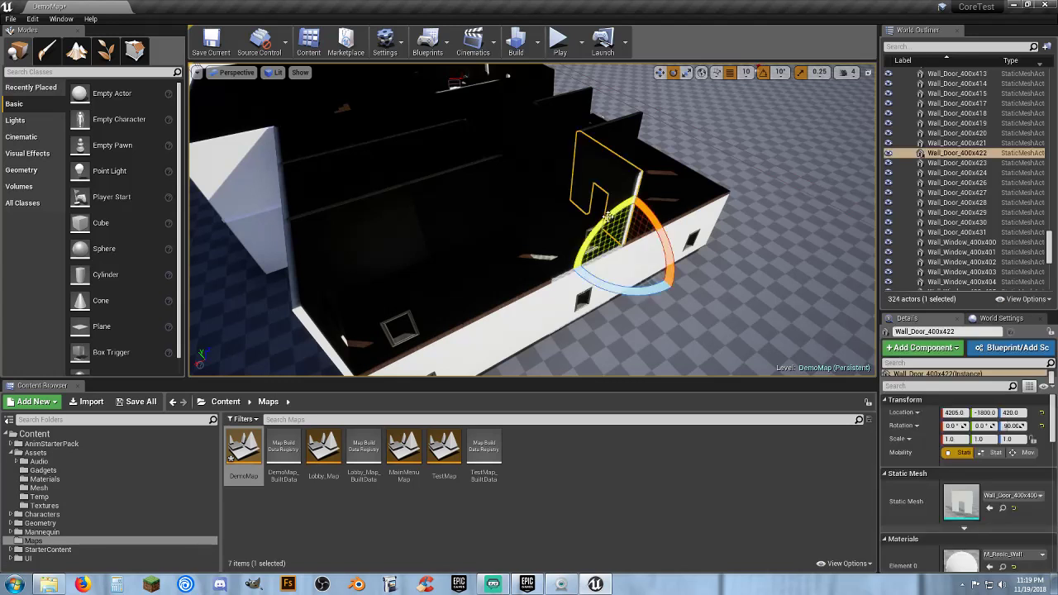
key(Delete)
Delete the leftover window frames SM_WindowFrame33 and SM_WindowFrame35 on the opened upper-floor side
click(596, 228)
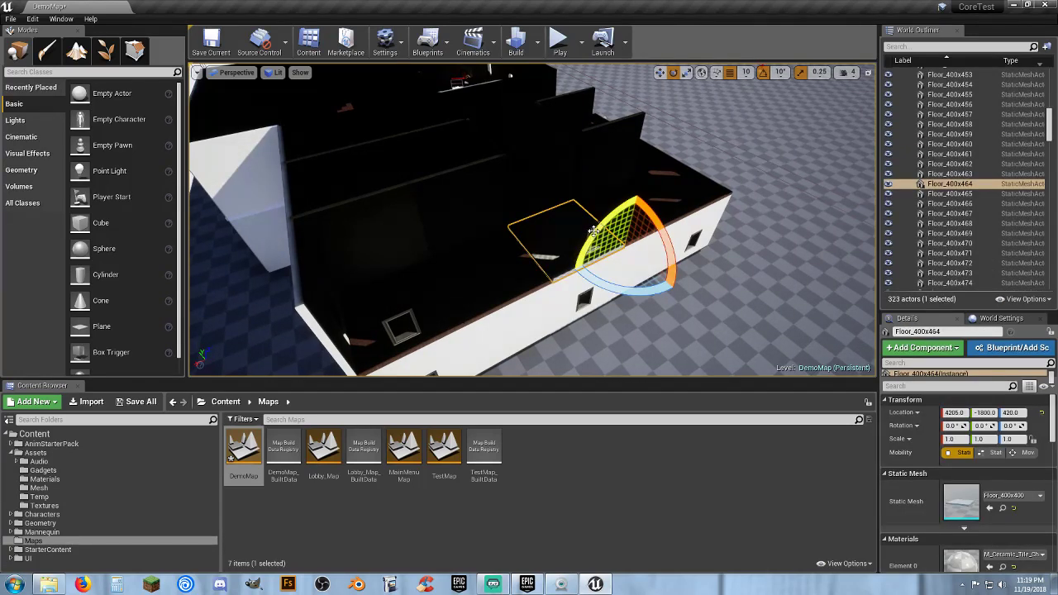
click(592, 233)
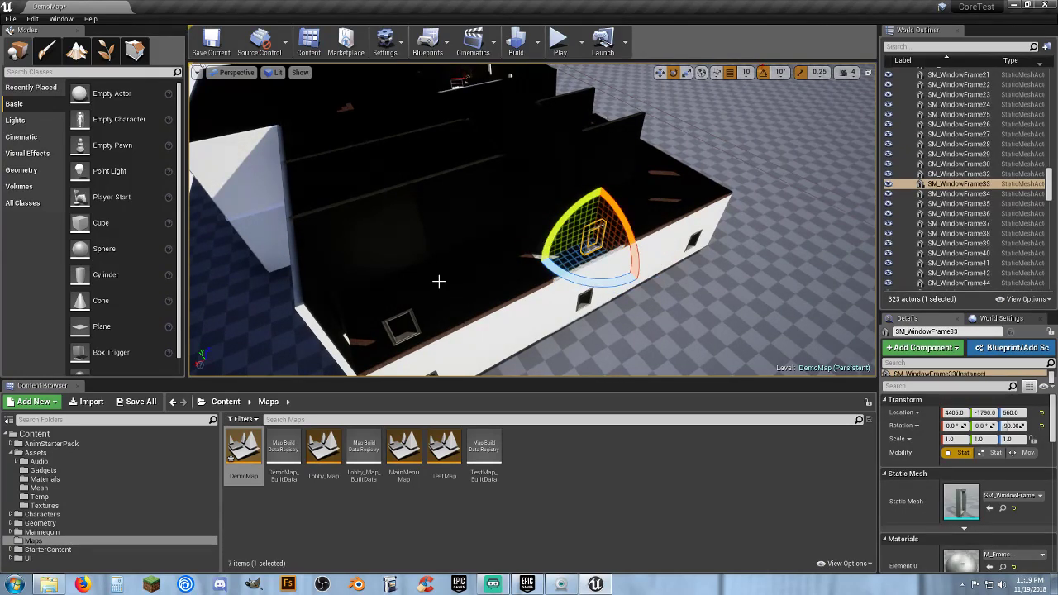
key(Delete)
click(401, 326)
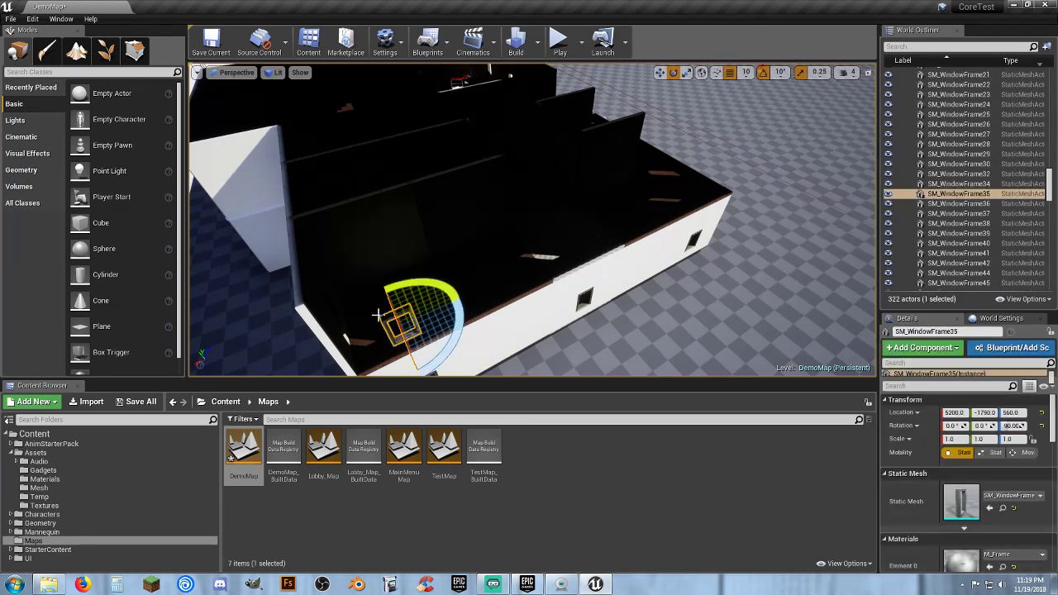
key(Delete)
Delete the end wall panel at the upper floor's near corner and the two panels of the adjacent interior wall
click(355, 281)
key(Delete)
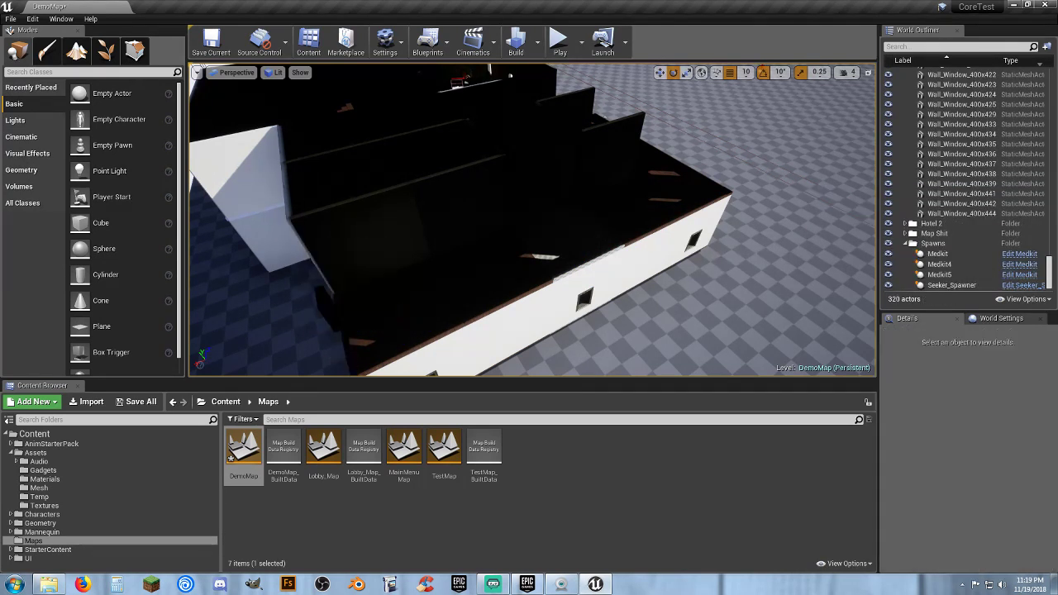
click(471, 195)
key(Delete)
click(486, 170)
key(Delete)
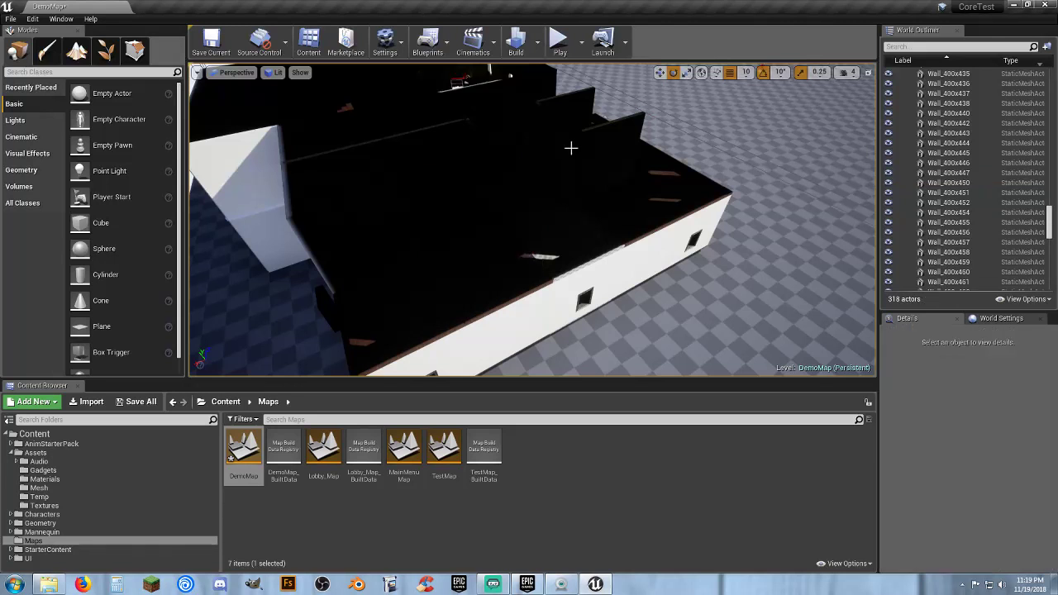
Delete four panels of the upper floor's remaining interior walls, including Wall_400x438 and Wall_400x446
click(573, 105)
key(Delete)
click(524, 113)
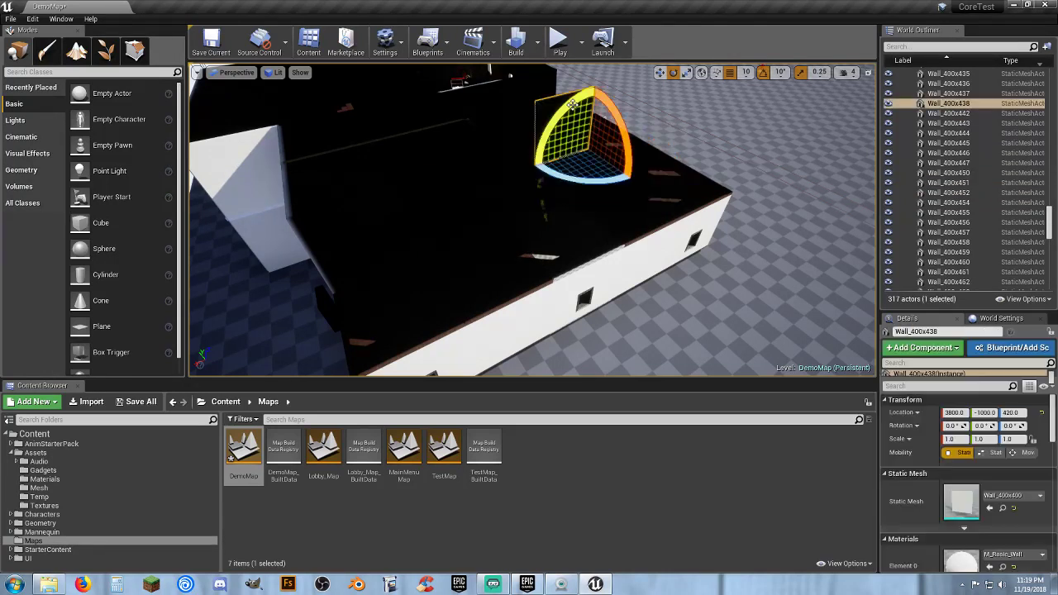
key(Delete)
click(373, 158)
key(Delete)
click(343, 170)
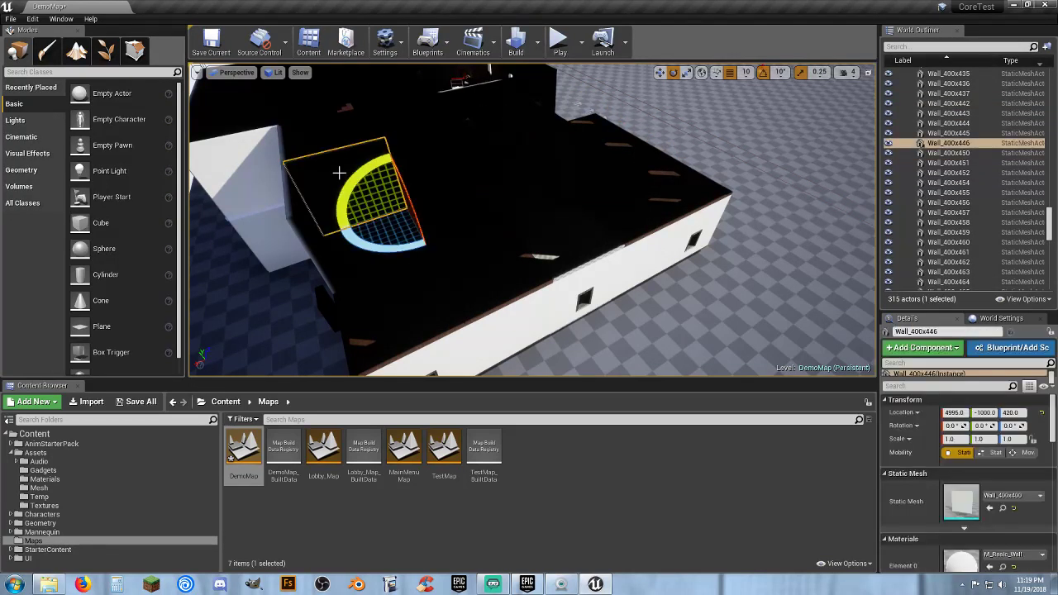
key(Delete)
Delete the upper floor's remaining end panels, including Wall_Window_400x439, and the wall next to them
click(287, 199)
key(Delete)
click(284, 149)
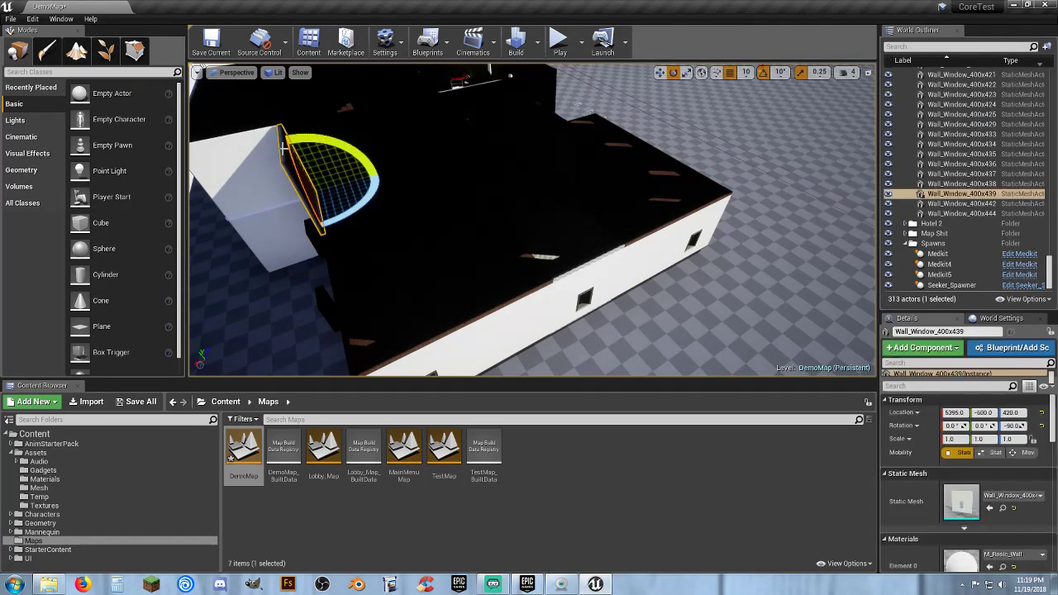
key(Delete)
click(311, 164)
key(Delete)
Delete window frames SM_WindowFrame29 and SM_WindowFrame28 and the end panel of the wall behind them
right_drag(311, 165, 436, 189)
click(511, 195)
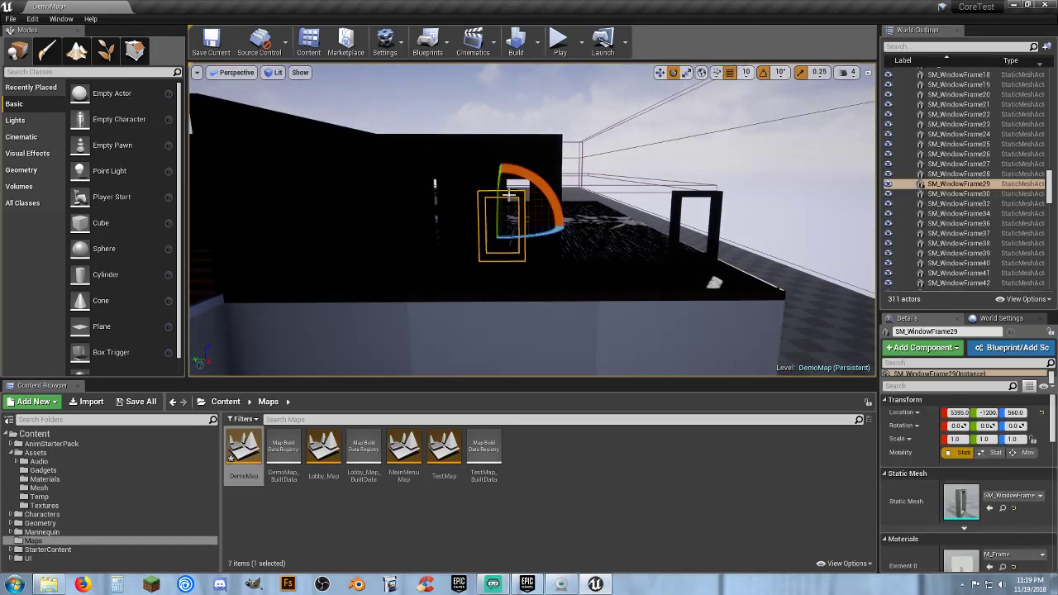
key(Delete)
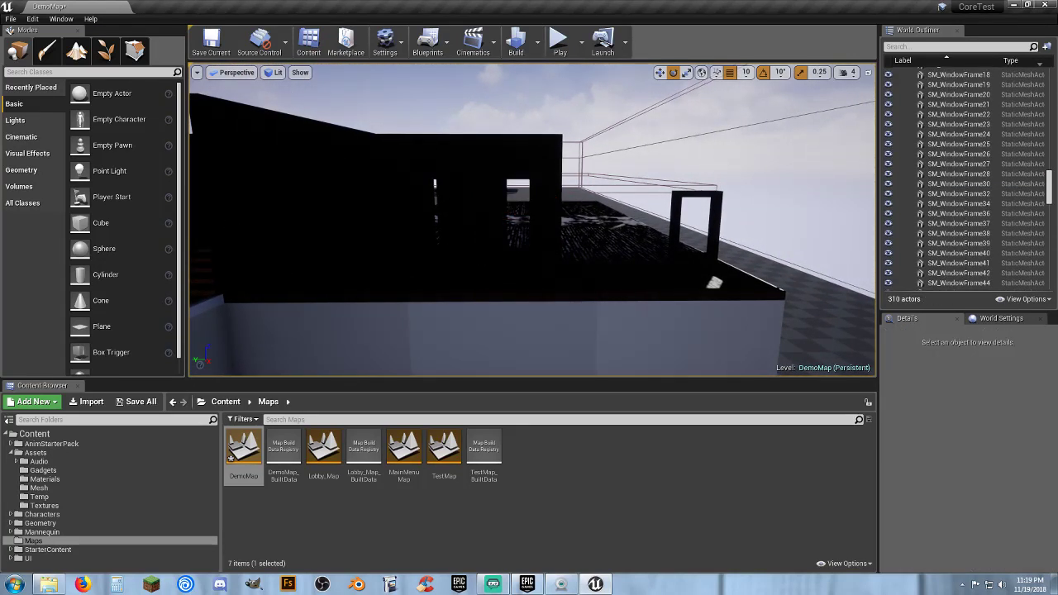
click(543, 176)
key(Delete)
click(676, 198)
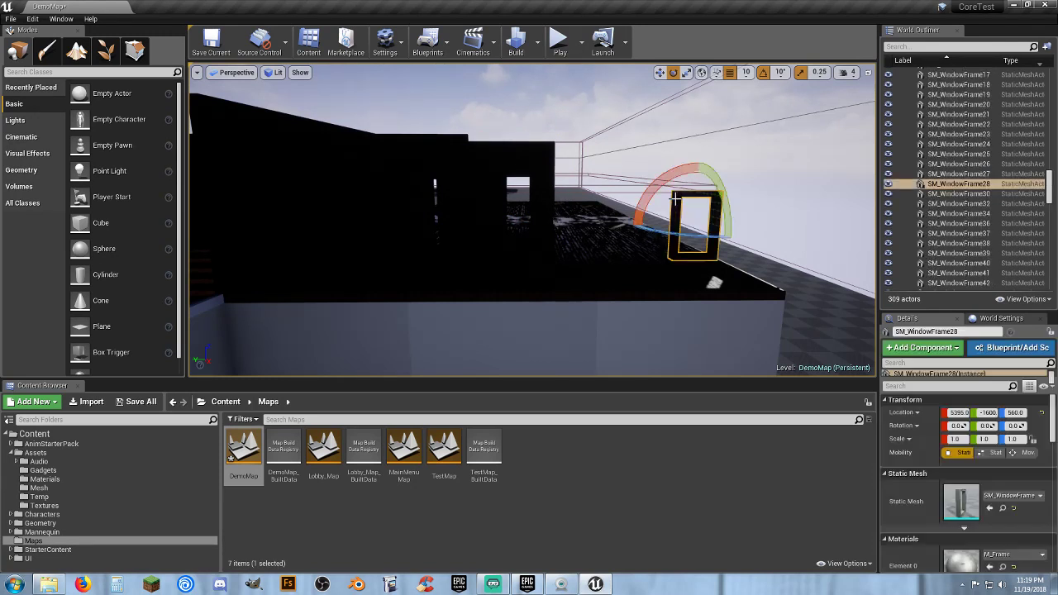
key(Delete)
Delete the three exposed upper-floor panels in that row, including Wall_Door_400x421 and Wall_Door_400x423
click(475, 155)
key(Delete)
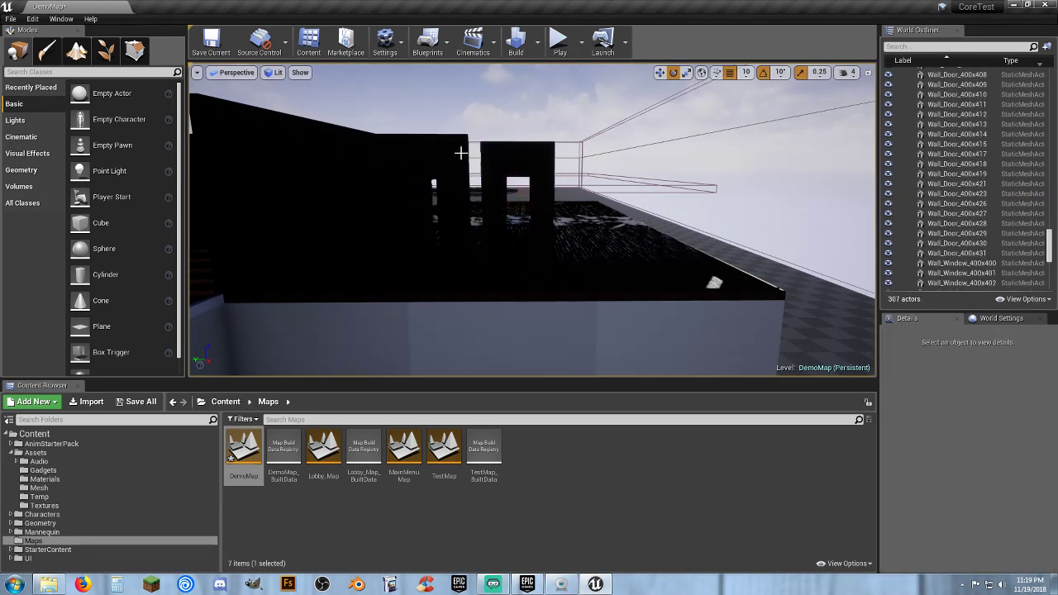
click(494, 155)
key(Delete)
click(457, 162)
key(Delete)
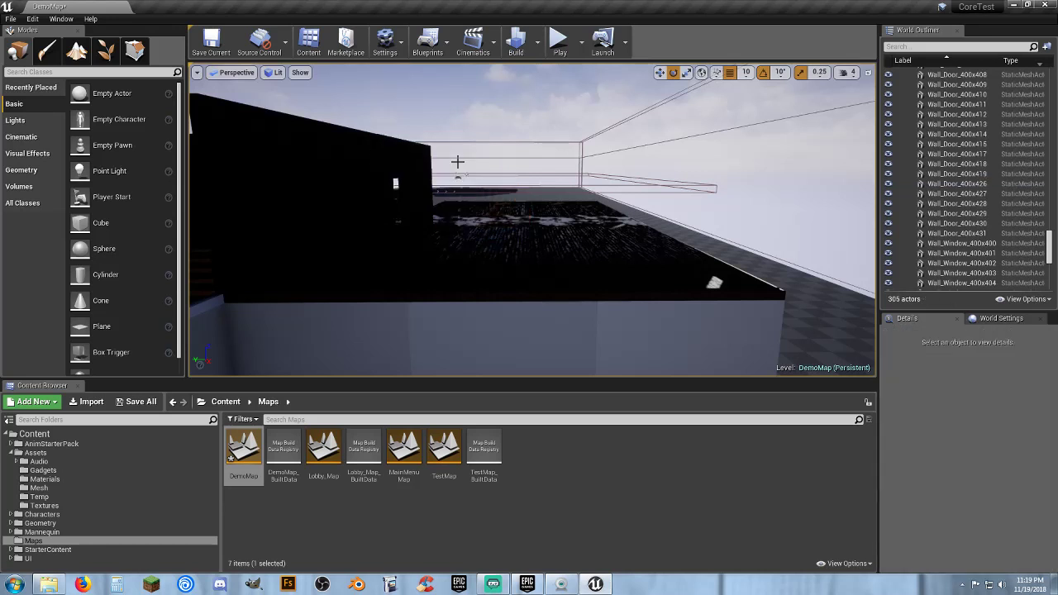
Delete the four protruding upper-floor wall panels beyond the stairs, at the edge of the cleared floor
right_drag(458, 174, 375, 166)
click(505, 160)
key(Delete)
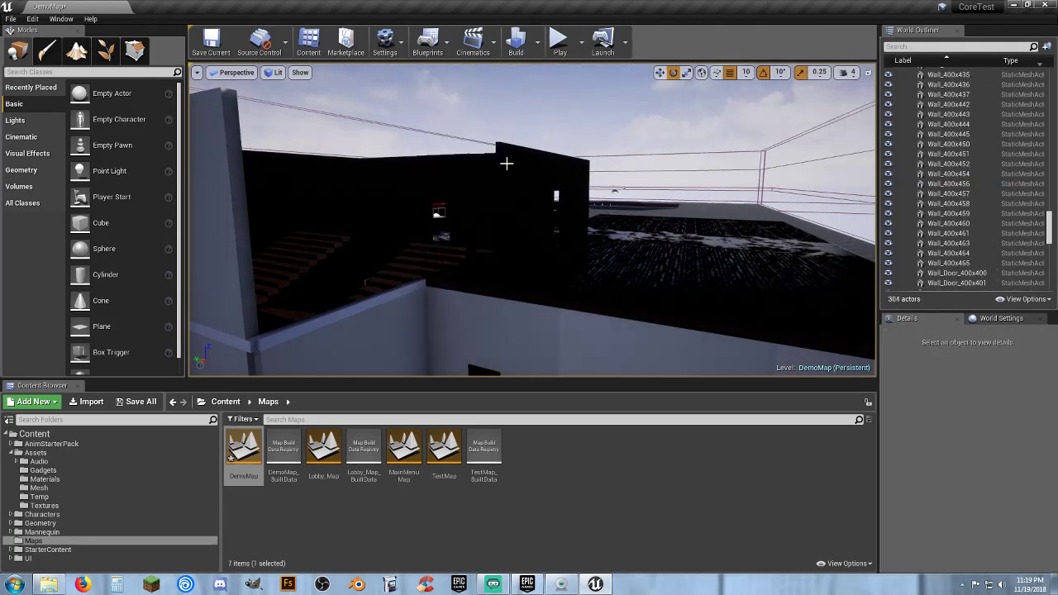
click(519, 160)
key(Delete)
click(547, 163)
key(Delete)
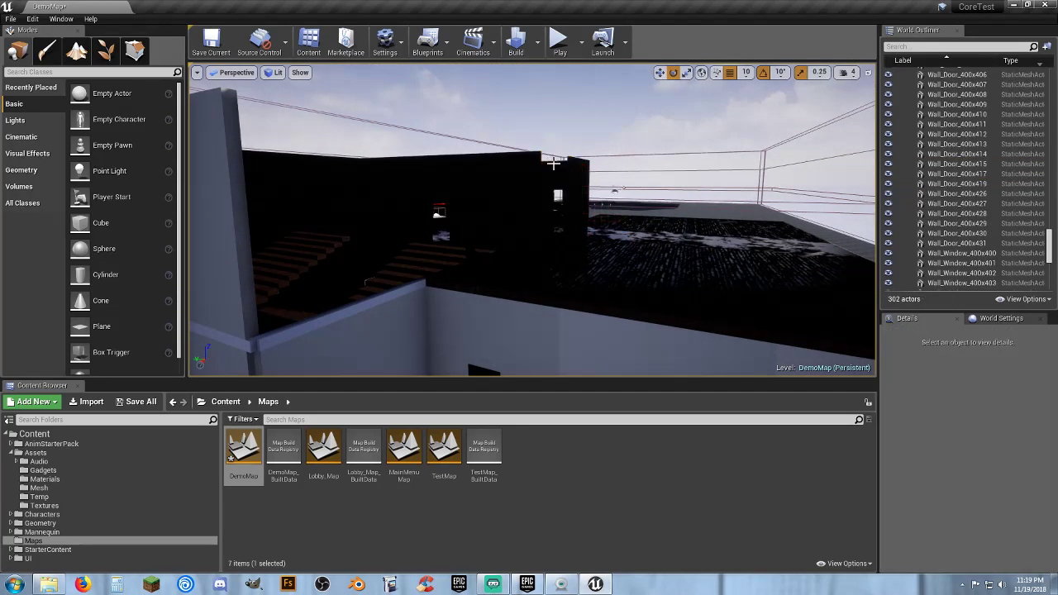
click(569, 165)
key(Delete)
Delete Wall_400x430 and the three wall panels exposed behind it on the upper floor
click(531, 171)
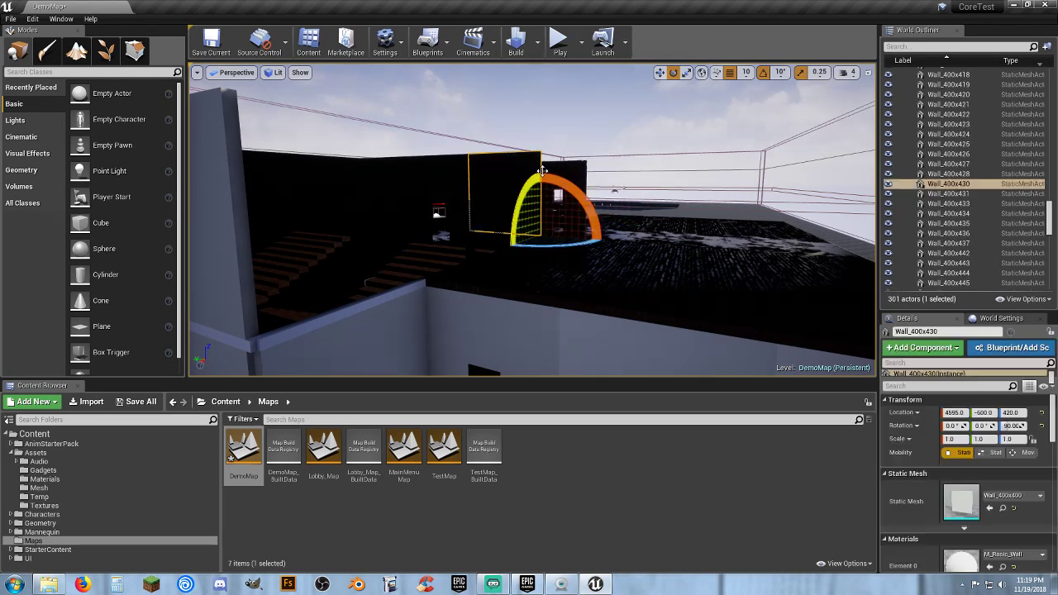
key(Delete)
click(496, 175)
key(Delete)
click(487, 168)
key(Delete)
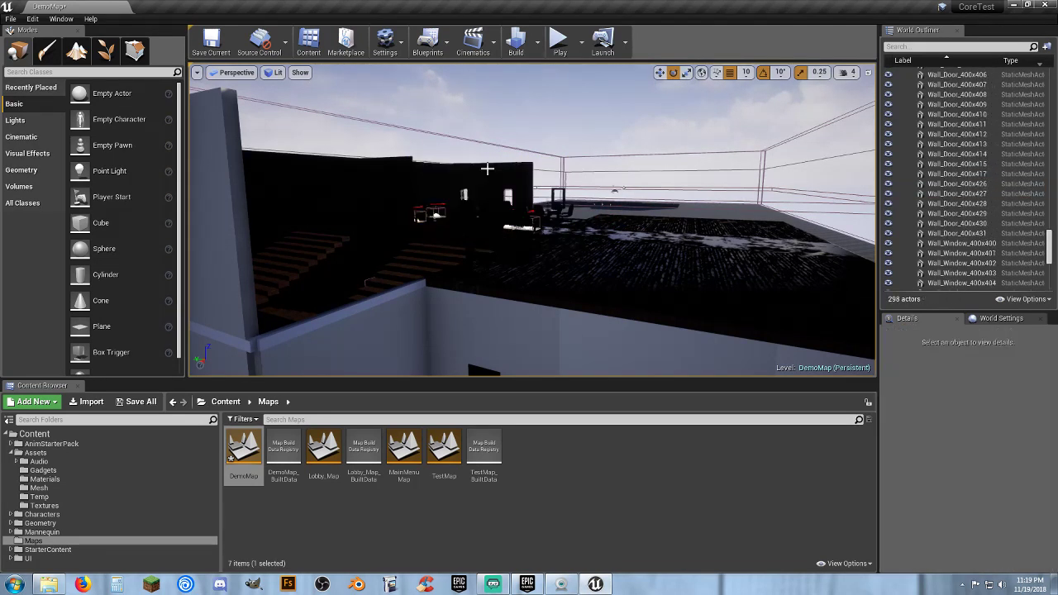
click(500, 175)
key(Delete)
Delete the window panel Wall_Window_400x421 and the neighbouring wall panel beyond the stairs
click(433, 178)
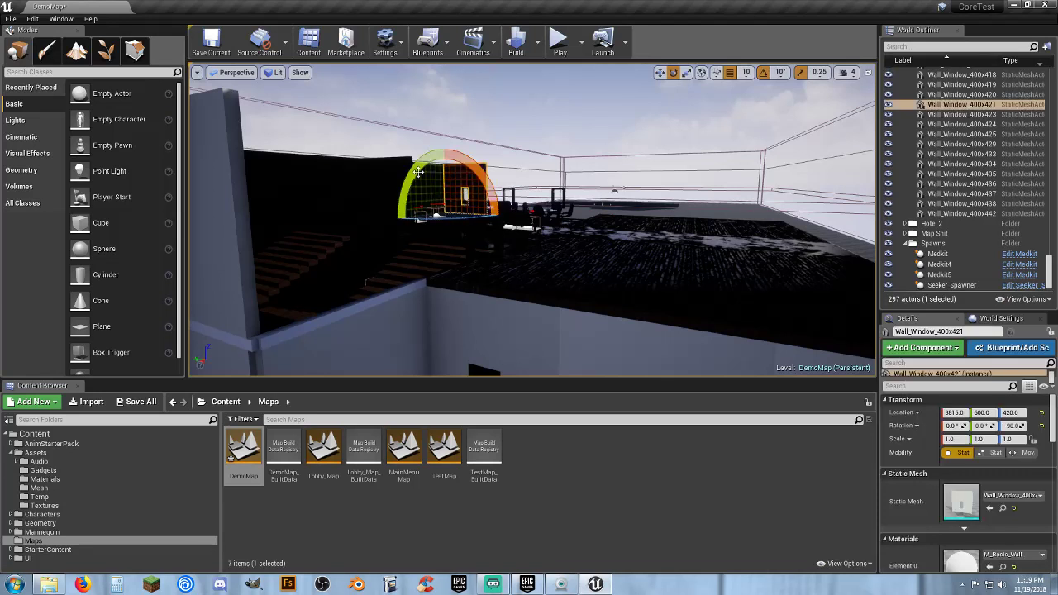
key(Delete)
click(395, 172)
key(Delete)
Delete the four tall panels enclosing the stair area's outer side, including Wall_400x456, Wall_400x460 and Wall_400x464
click(213, 253)
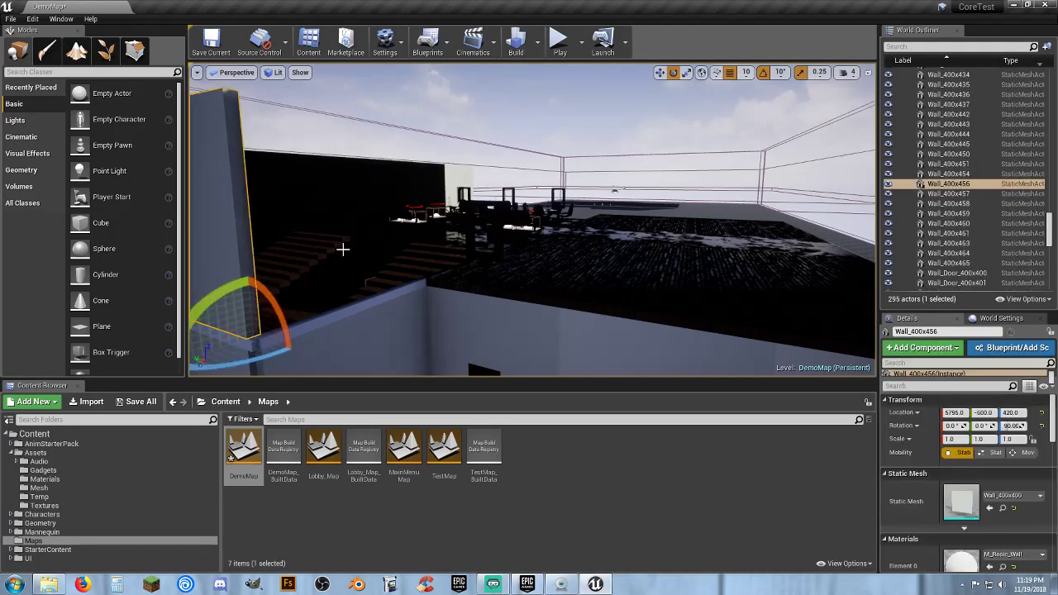
key(Delete)
right_drag(366, 244, 289, 244)
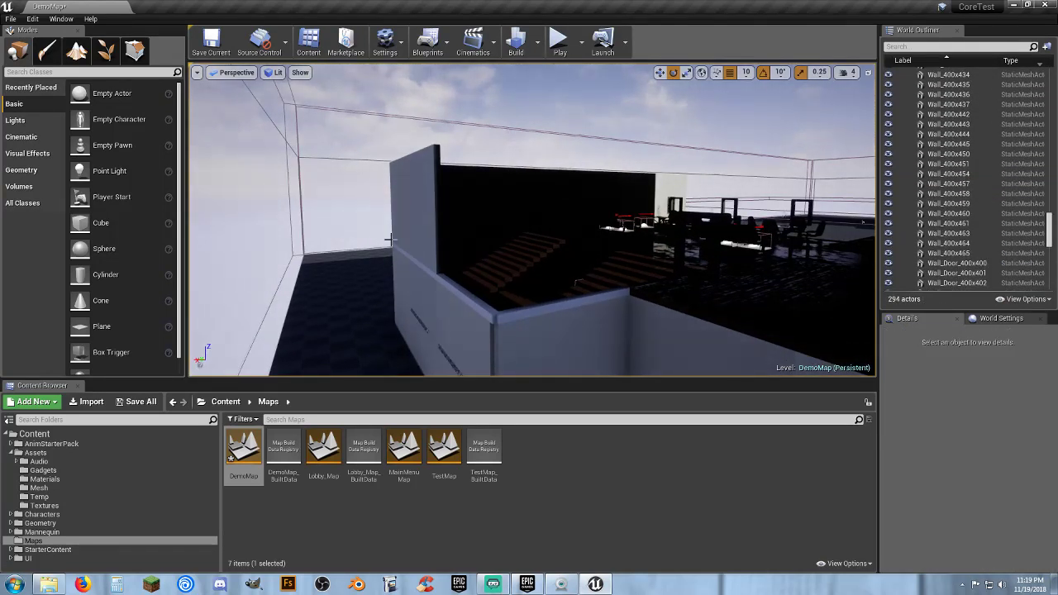
click(413, 197)
key(Delete)
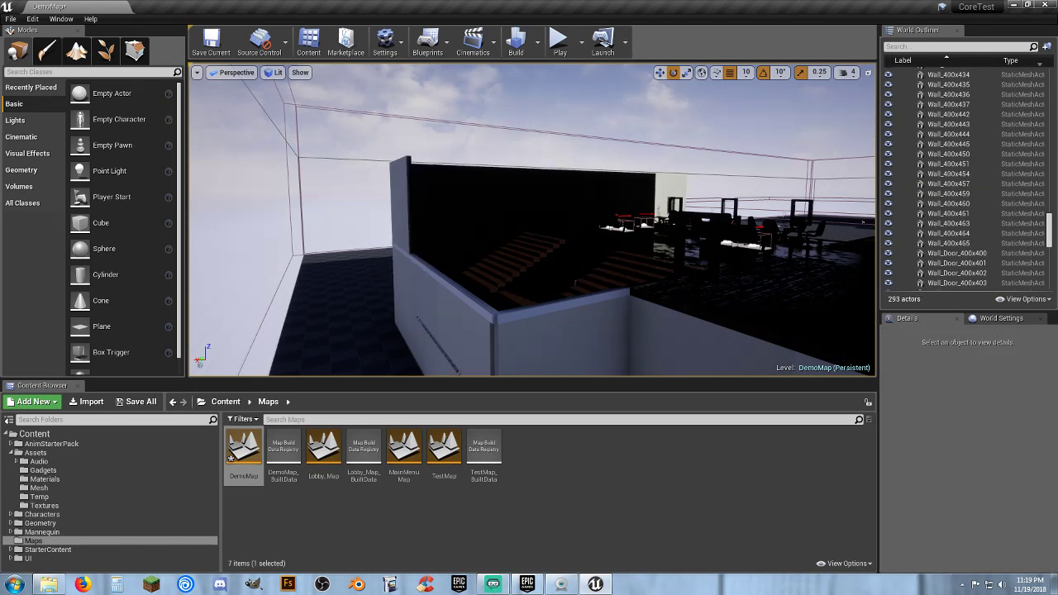
click(425, 197)
key(Delete)
click(466, 190)
key(Delete)
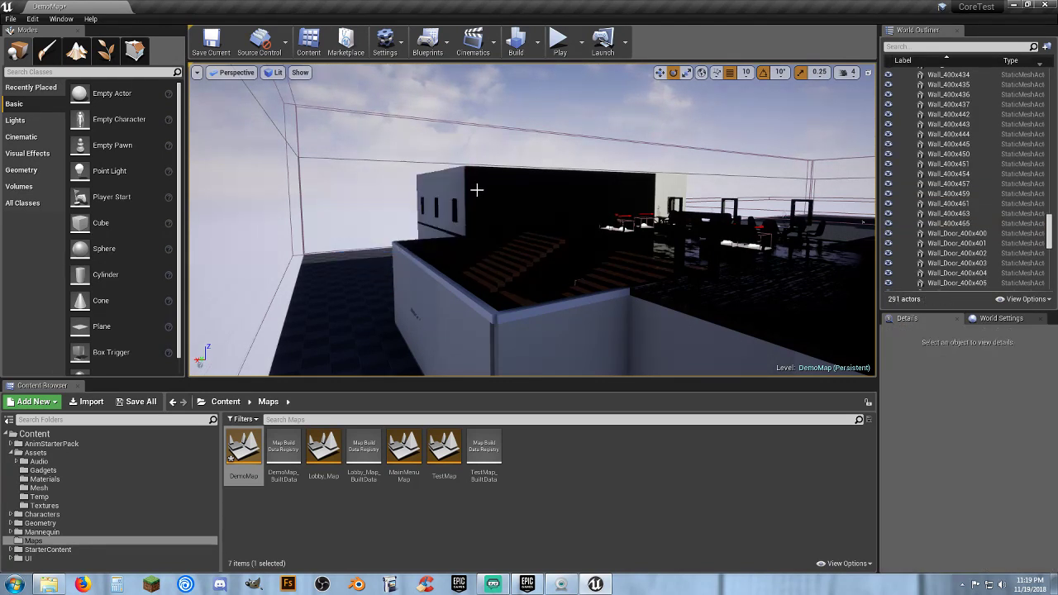
Delete panels Wall_400x451 and Wall_400x454 from the long wall behind the staircases
click(477, 190)
key(Delete)
click(525, 191)
key(Delete)
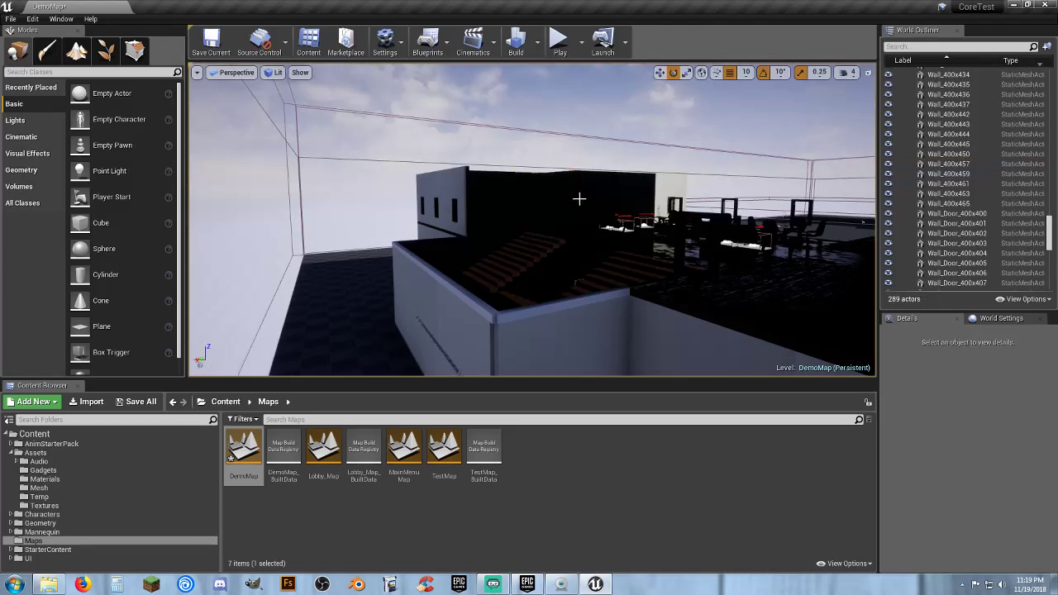
Delete three more panels from the wall beyond the staircases, including Wall_400x428
click(614, 197)
key(Delete)
click(581, 200)
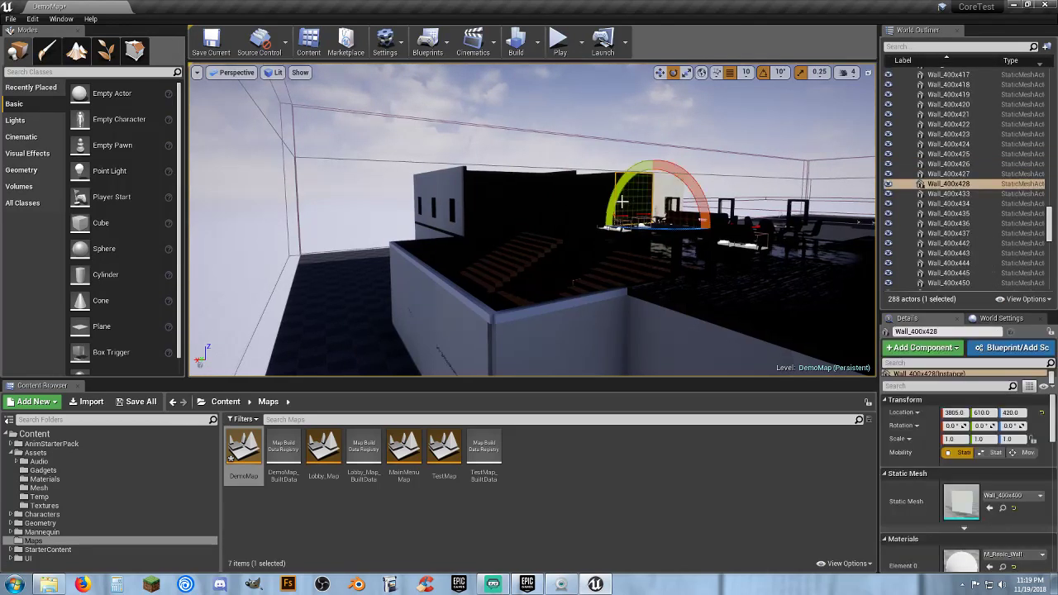
key(Delete)
click(568, 196)
key(Delete)
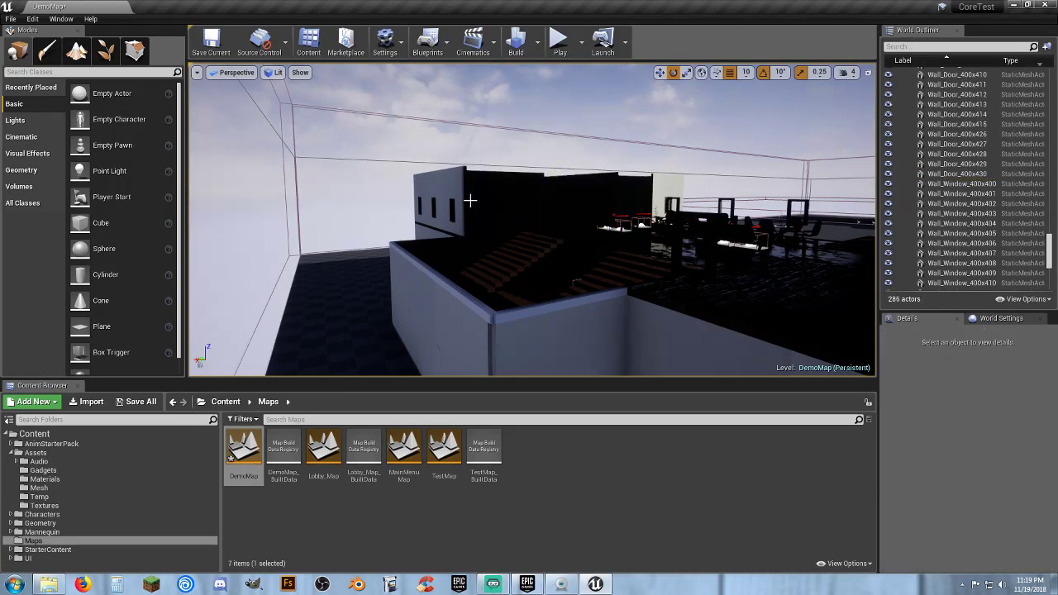
Delete the three windowed end panels beyond the stairs: Wall_Window_400x437, Wall_Window_400x438 and Wall_Window_400x436
click(460, 196)
key(Delete)
click(438, 195)
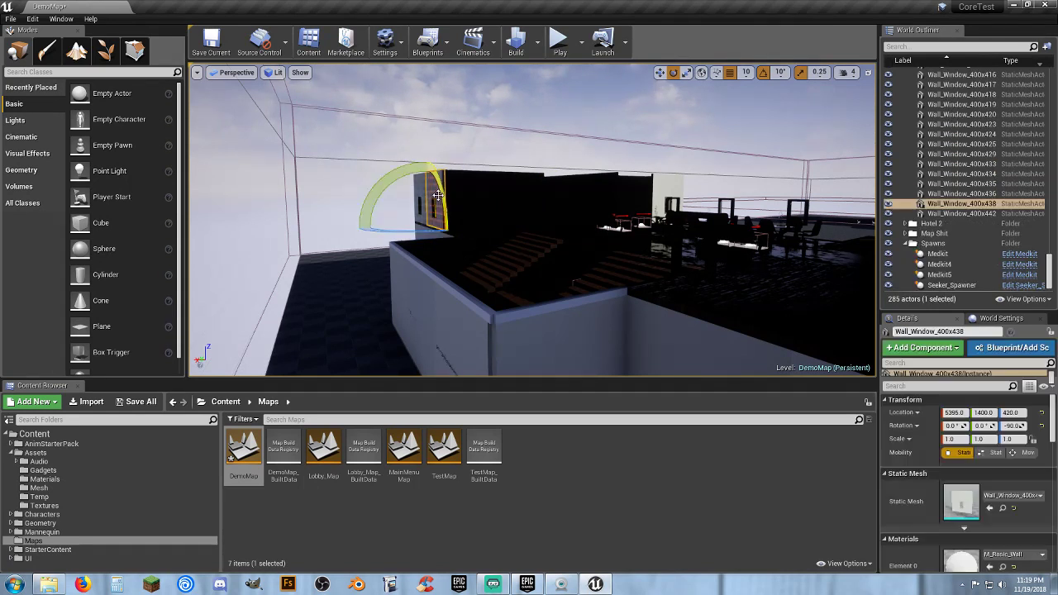
key(Delete)
click(431, 194)
key(Delete)
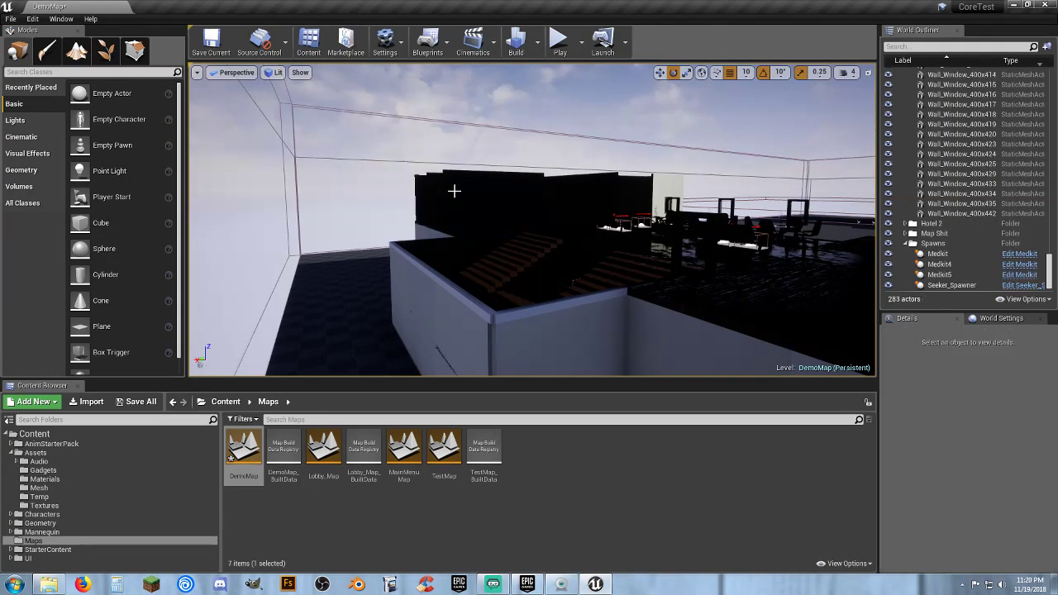
Delete the three dark wall panels exposed behind the removed windowed end wall
click(433, 191)
key(Delete)
click(434, 192)
key(Delete)
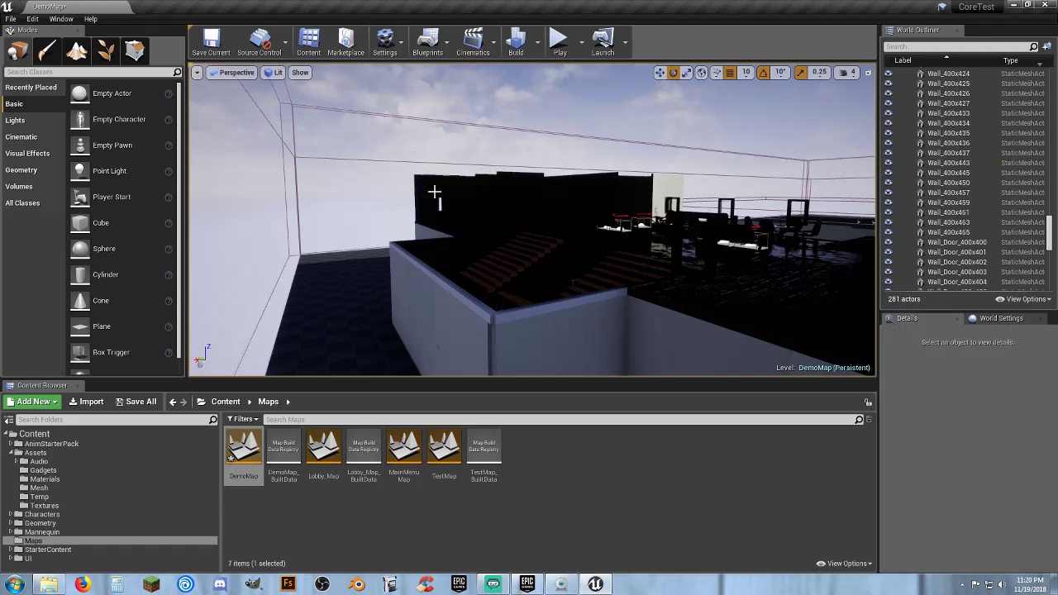
click(439, 189)
key(Delete)
Delete four more interior panels behind the stairs, including Wall_400x443 and Wall_400x445
click(474, 183)
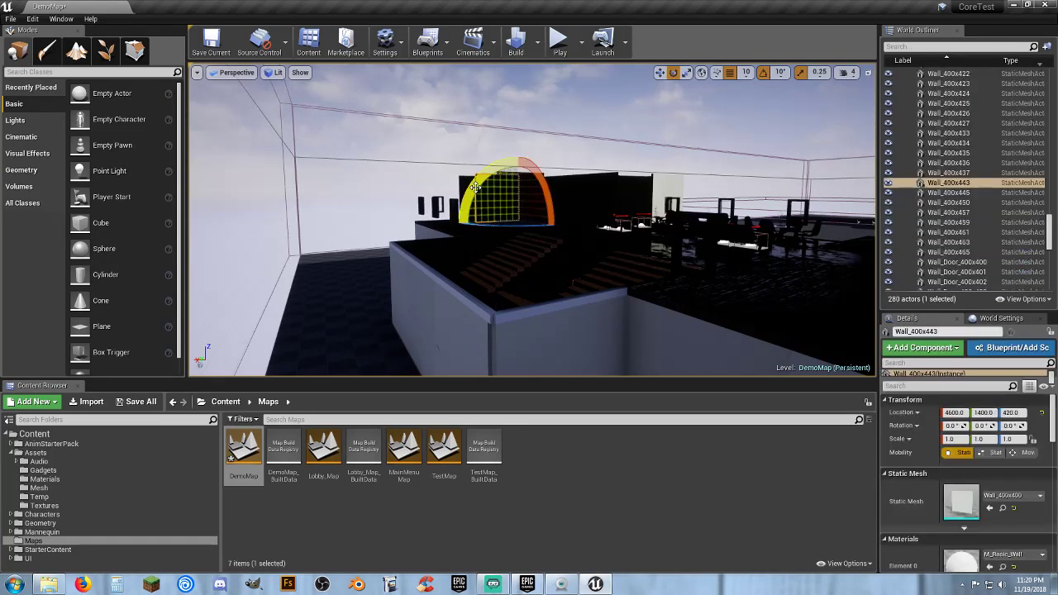
key(Delete)
click(475, 186)
key(Delete)
click(504, 190)
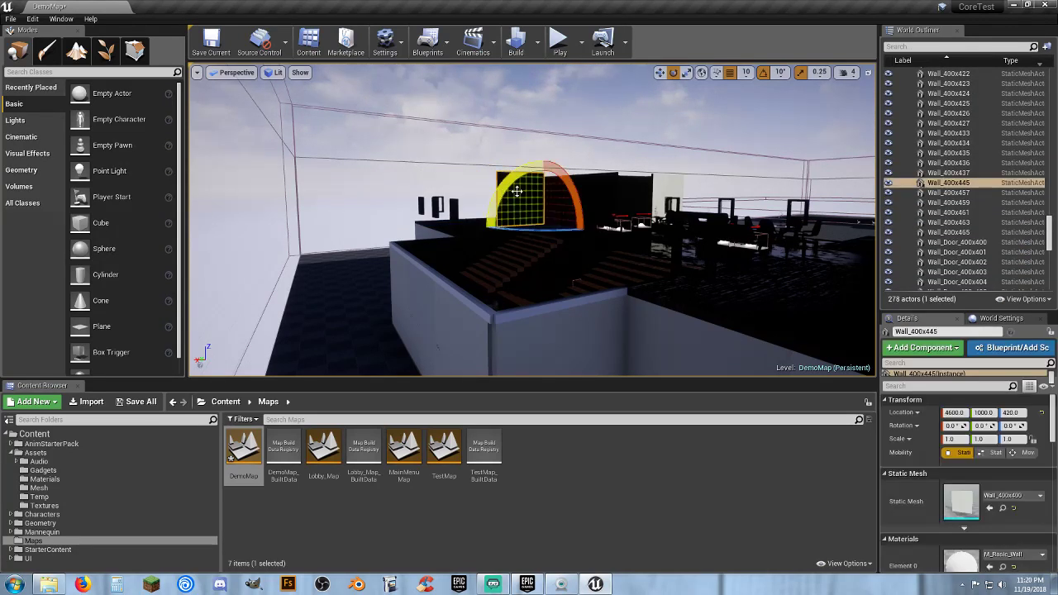
key(Delete)
click(547, 195)
key(Delete)
Delete the two doorway panels behind the stairs, Wall_Door_400x430 and Wall_Door_400x429
click(524, 194)
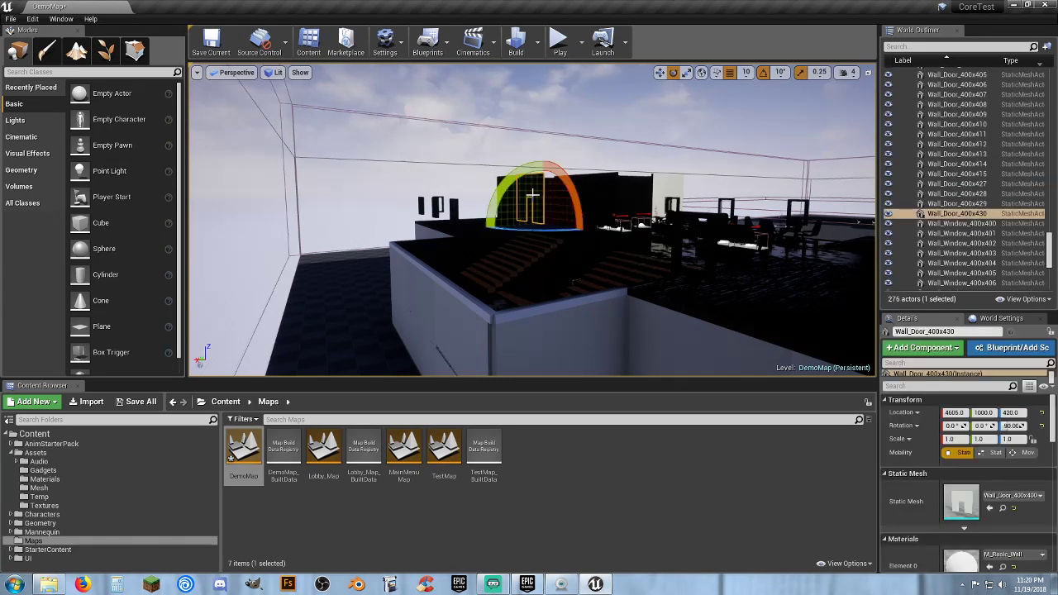
key(Delete)
click(511, 195)
key(Delete)
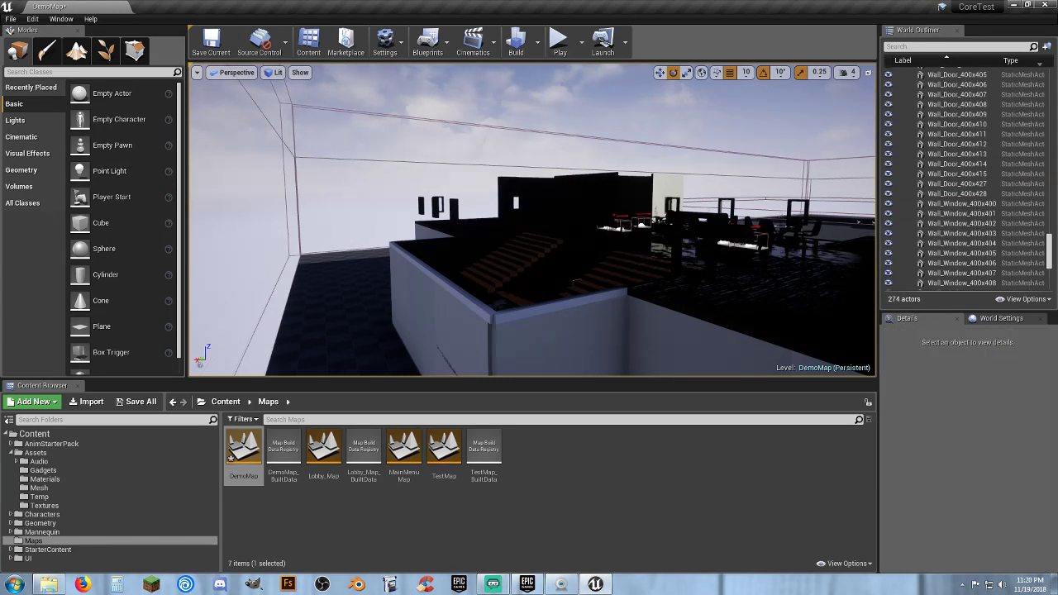
Delete four panels of the dark wall block behind the stairs, including the doorway panels Wall_Door_400x427 and Wall_Door_400x428
click(529, 195)
key(Delete)
click(549, 196)
key(Delete)
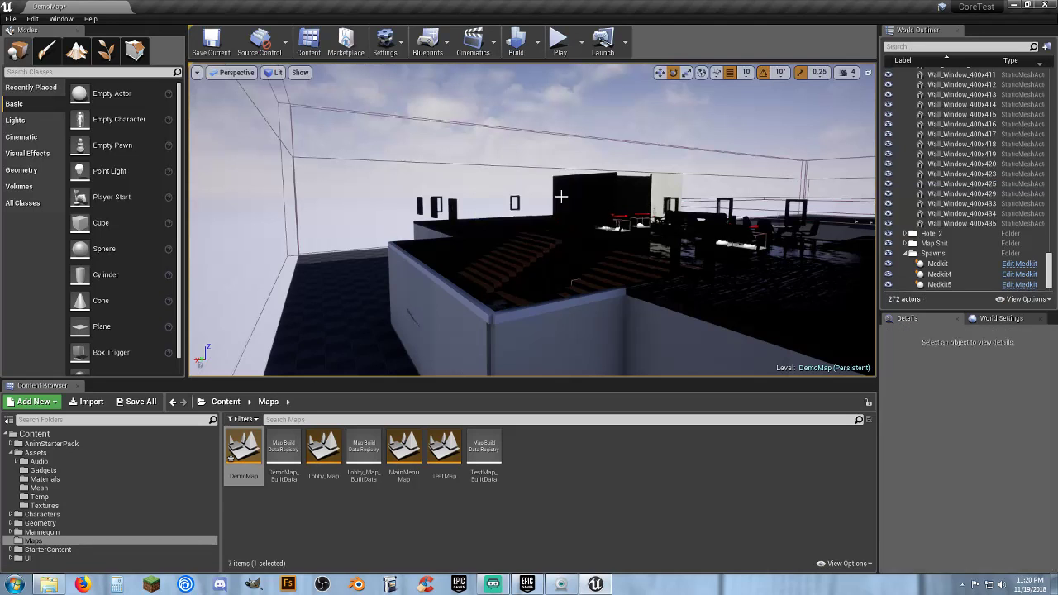
click(571, 197)
key(Delete)
click(585, 197)
key(Delete)
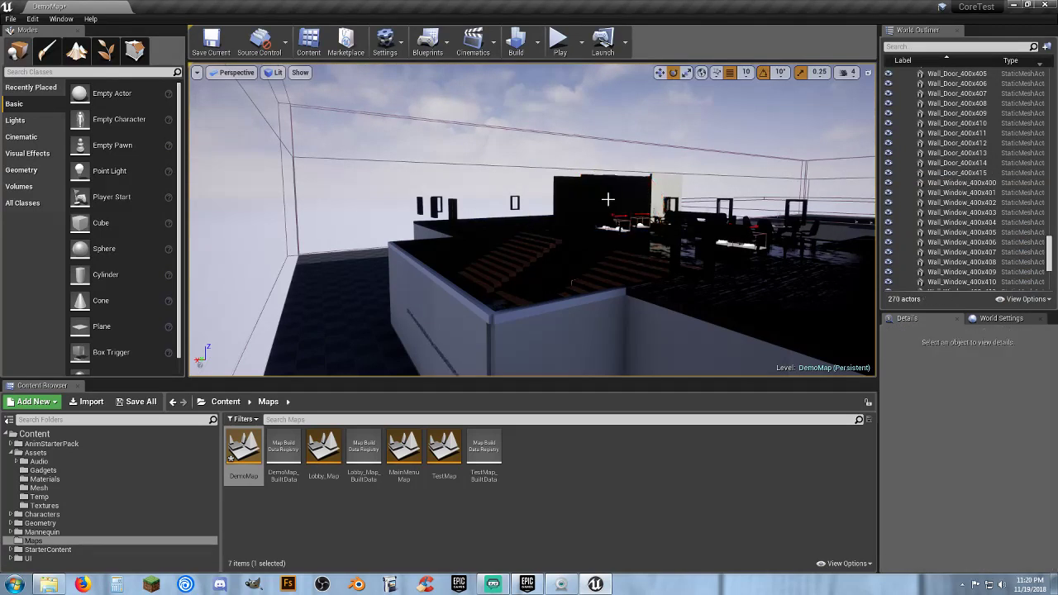
Delete four more dark wall panels behind the stairs, including Wall_400x434 and Wall_400x437
click(610, 200)
key(Delete)
click(594, 200)
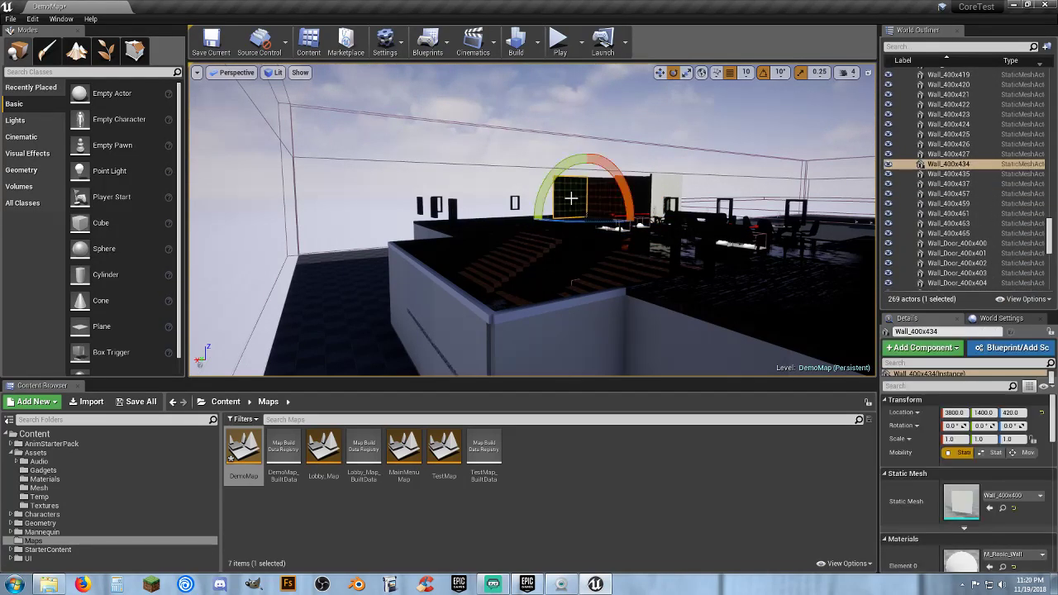
key(Delete)
click(603, 199)
key(Delete)
click(626, 199)
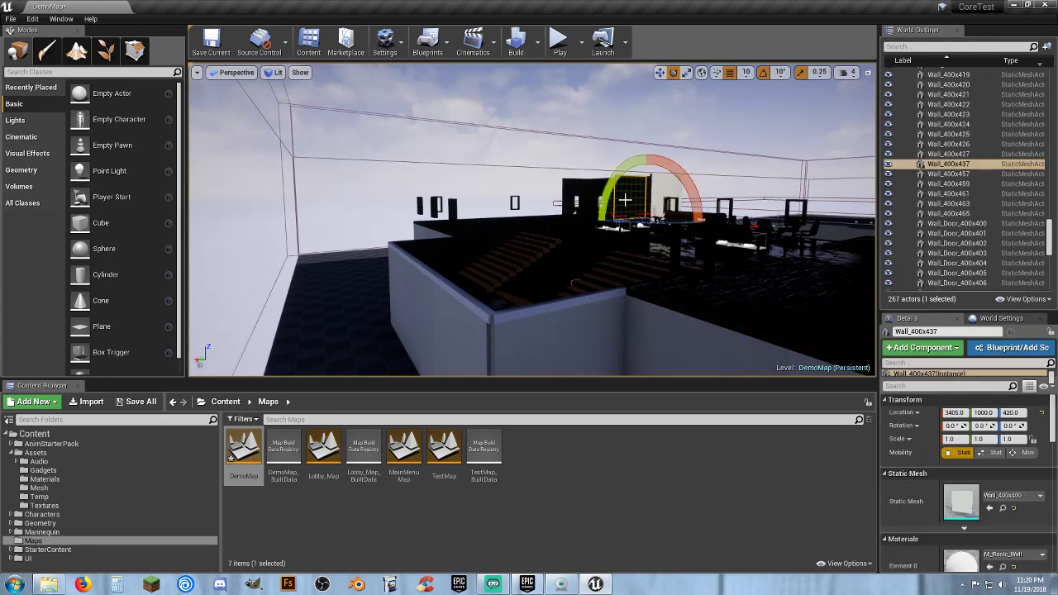
key(Delete)
Delete the last five upper-floor wall panels behind the stairs, including Wall_Window_400x434, Wall_Window_400x435, Wall_Window_400x429 and Wall_Window_400x433
click(653, 199)
key(Delete)
click(650, 196)
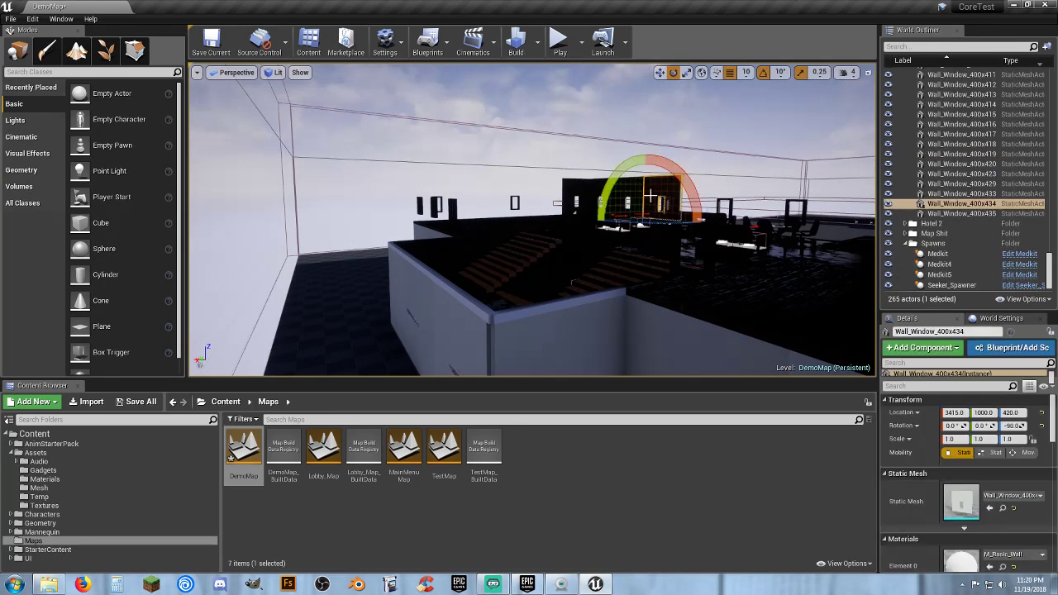
key(Delete)
click(615, 194)
key(Delete)
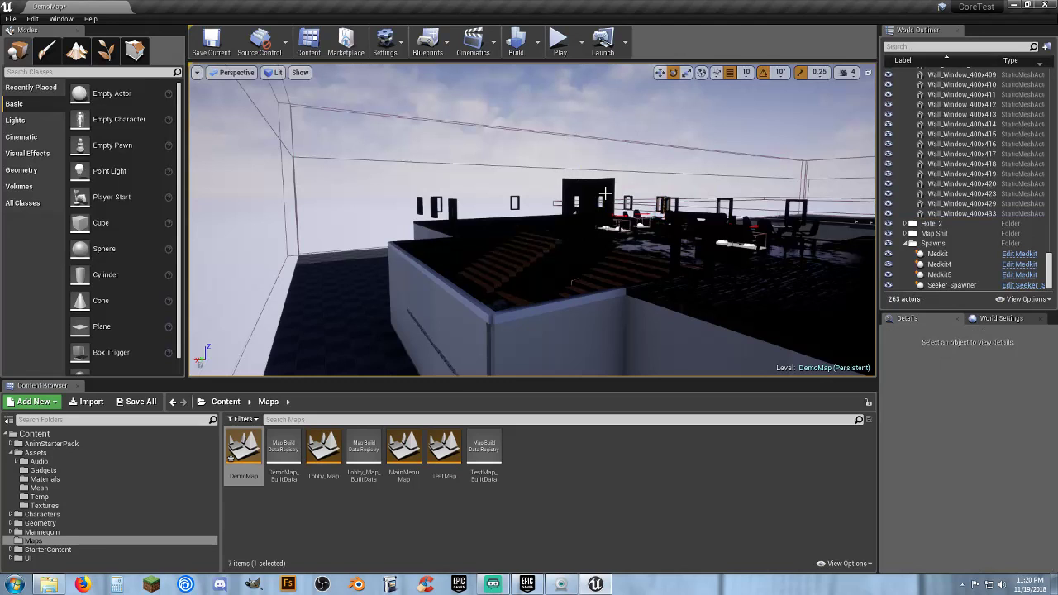
click(591, 199)
key(Delete)
click(562, 201)
key(Delete)
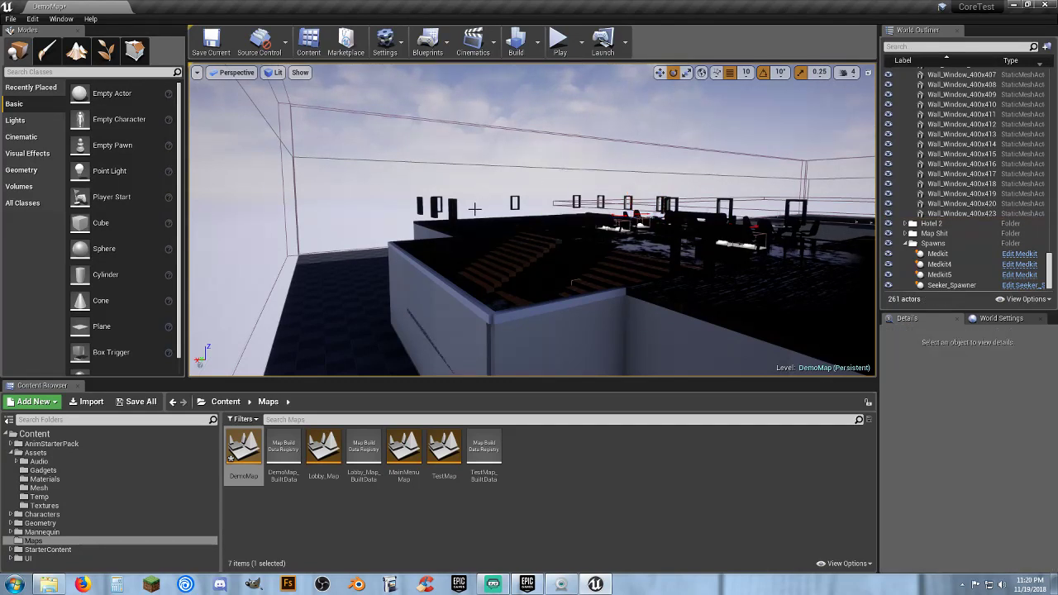
Delete the five floating window frames beyond the stairs, including SM_WindowFrame26, SM_WindowFrame24, SM_WindowFrame41 and SM_WindowFrame39
click(453, 210)
key(Delete)
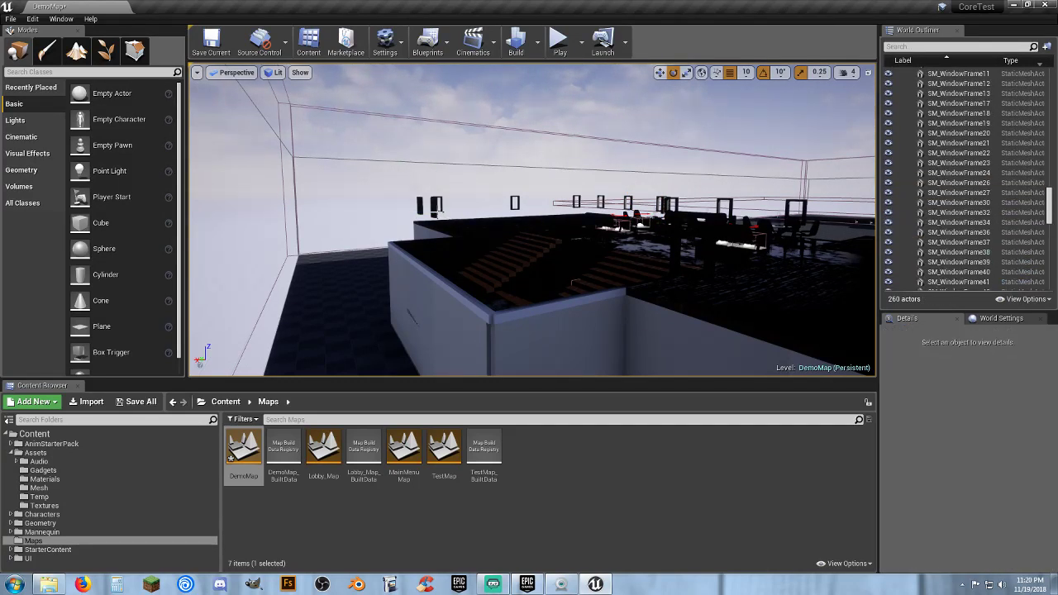
click(433, 207)
key(Delete)
click(424, 206)
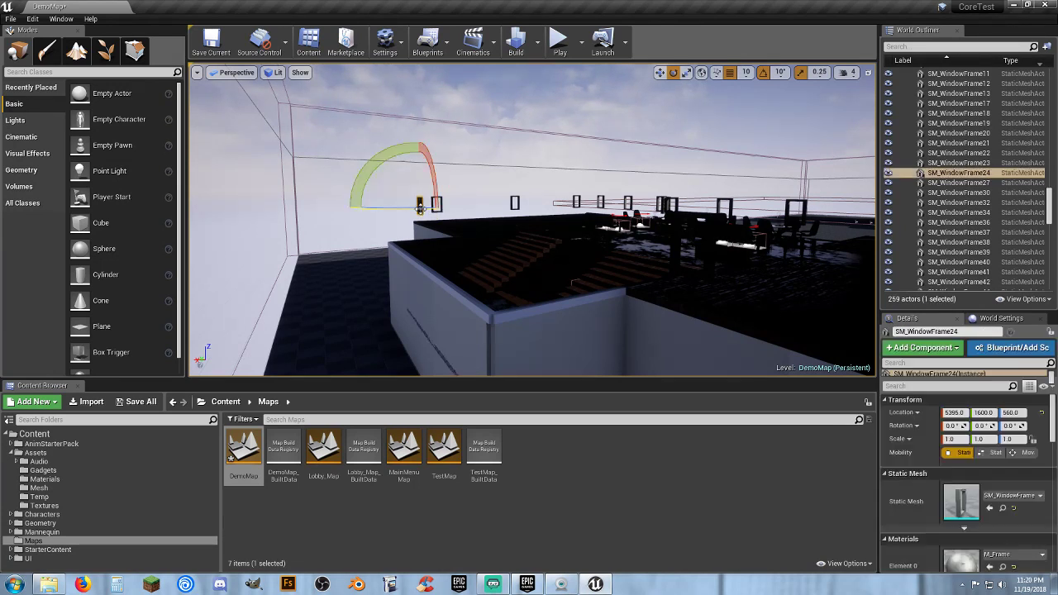
key(Delete)
click(437, 206)
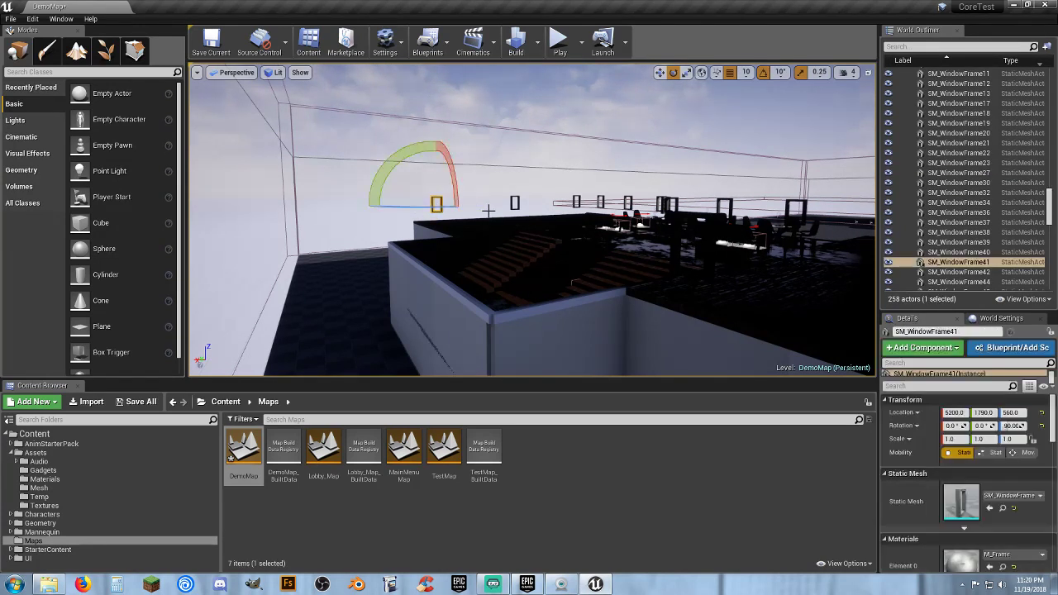
key(Delete)
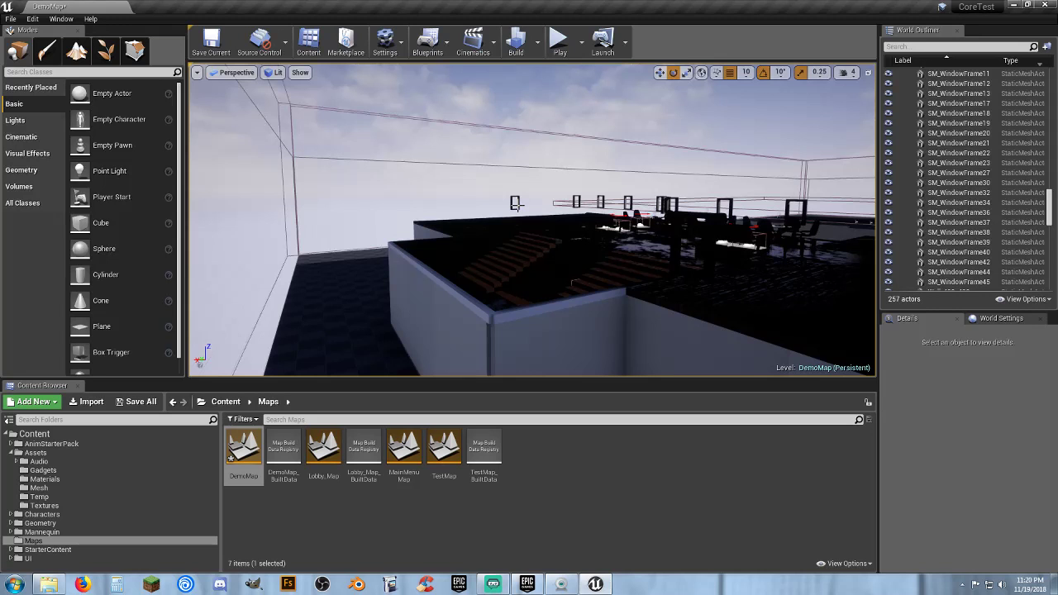
click(515, 204)
key(Delete)
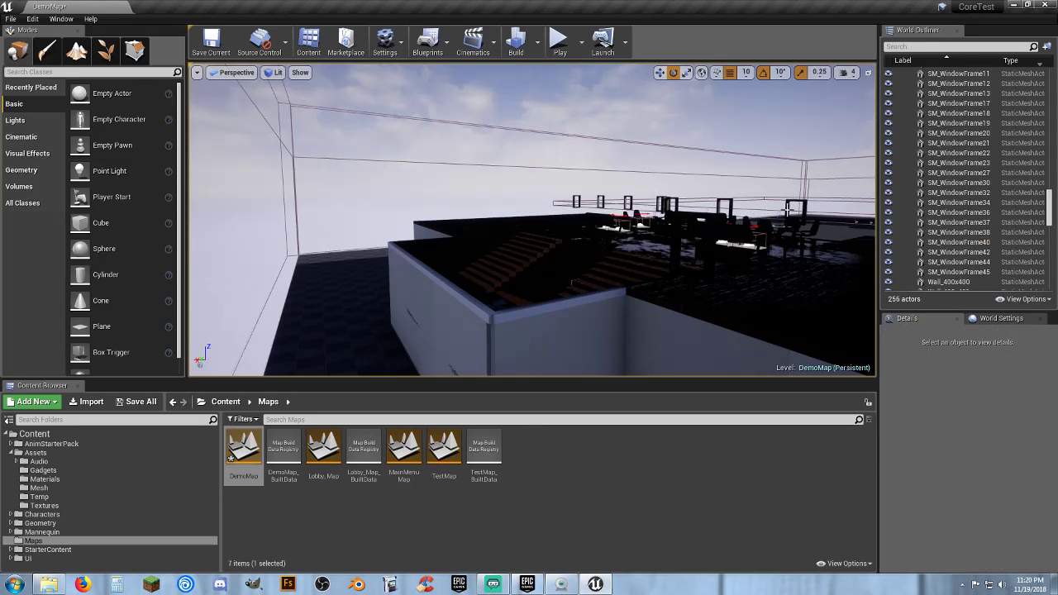
Delete four floating window frames above the furniture area, including SM_WindowFrame17, SM_WindowFrame12 and SM_WindowFrame9
click(789, 211)
key(Delete)
click(729, 205)
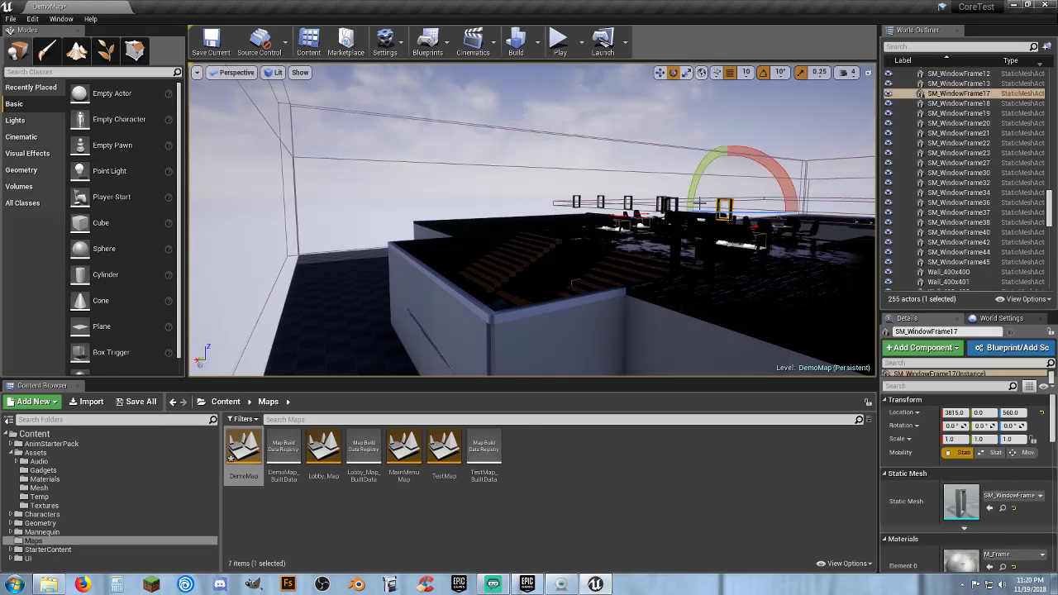
key(Delete)
click(667, 204)
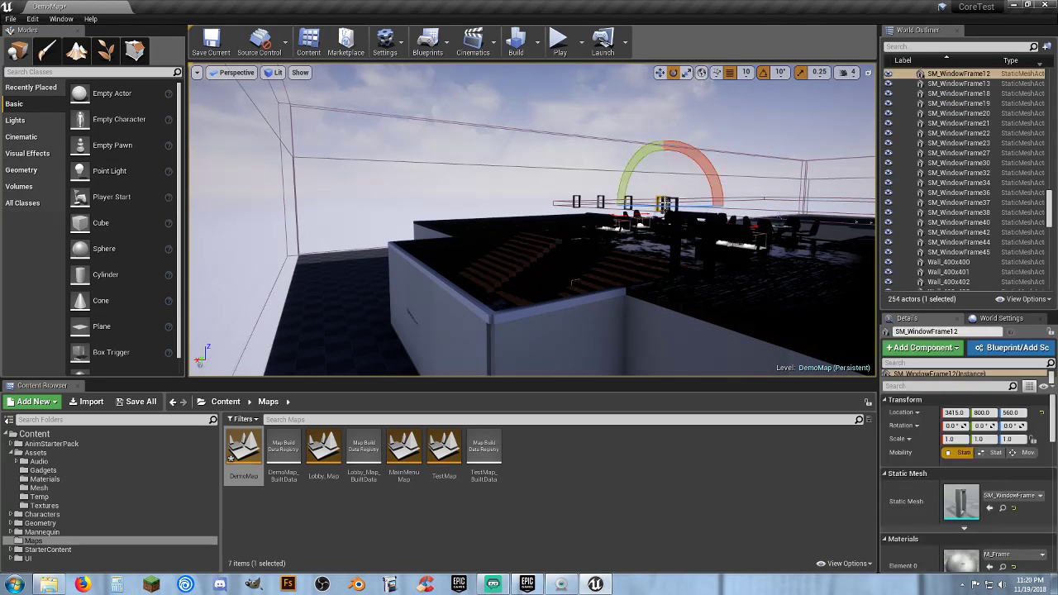
key(Delete)
click(653, 202)
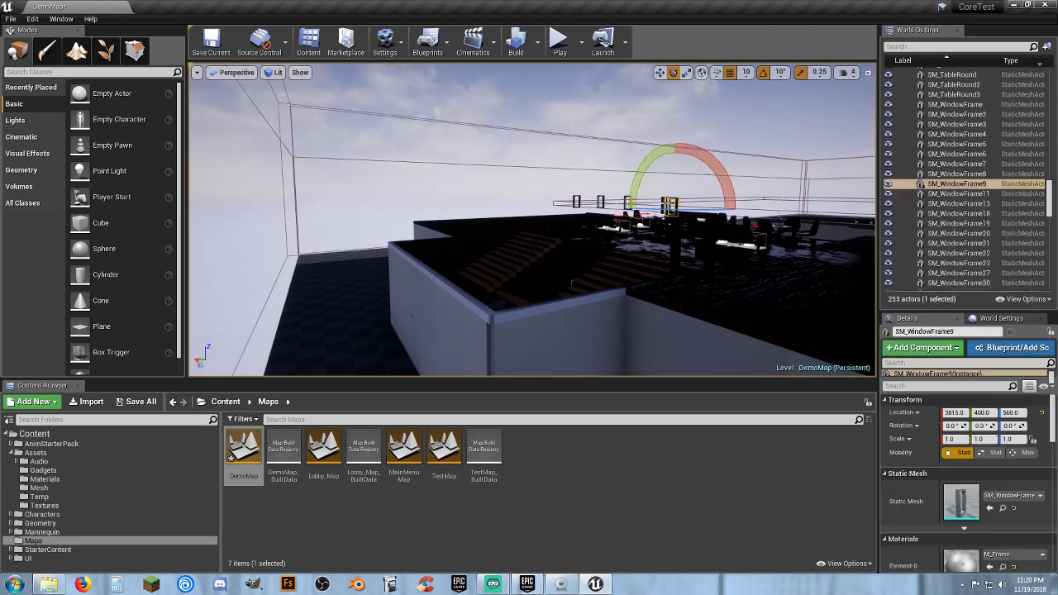
key(Delete)
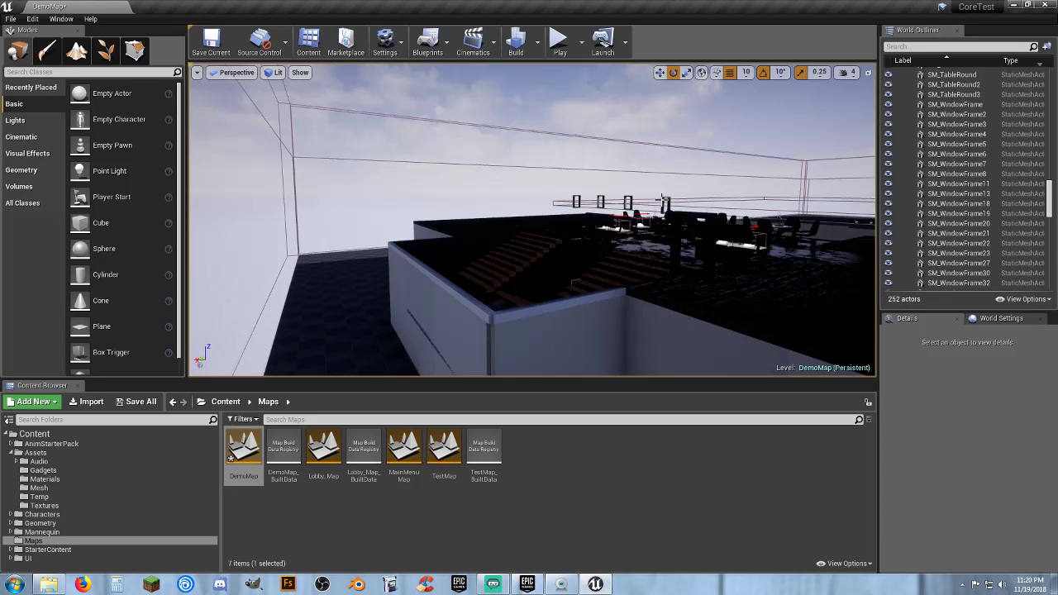
Delete the four window frames left at the far corner: SM_WindowFrame45, SM_WindowFrame13, SM_WindowFrame11 and SM_WindowFrame37
click(664, 202)
key(Delete)
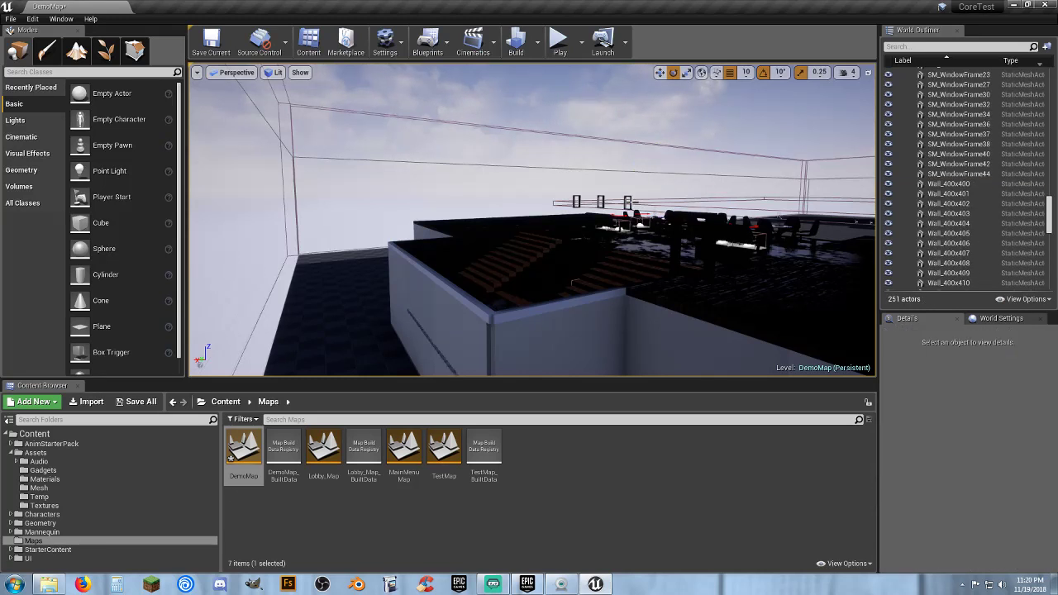
click(631, 203)
key(Delete)
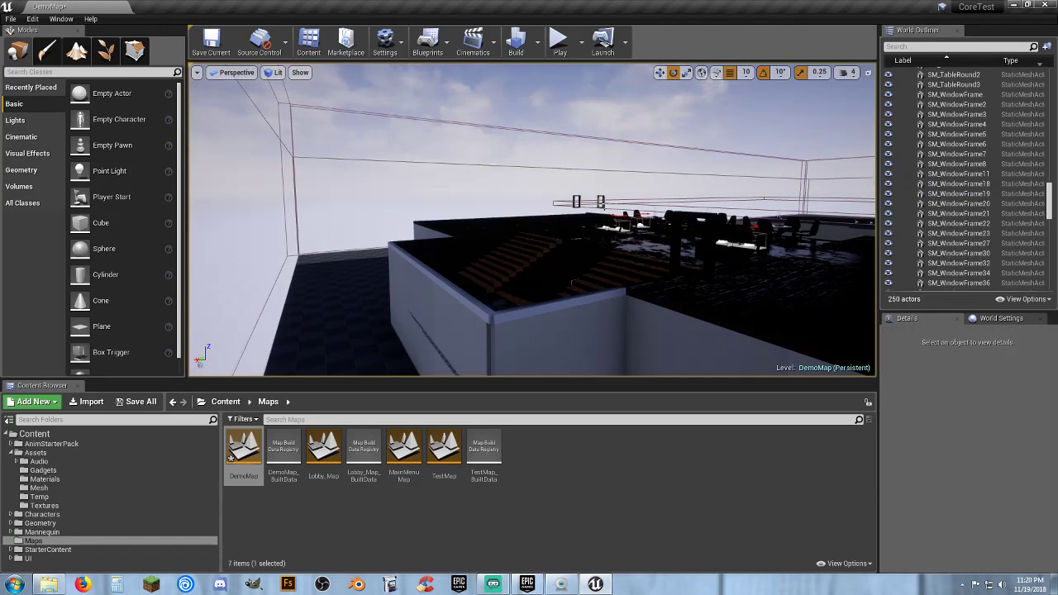
click(602, 202)
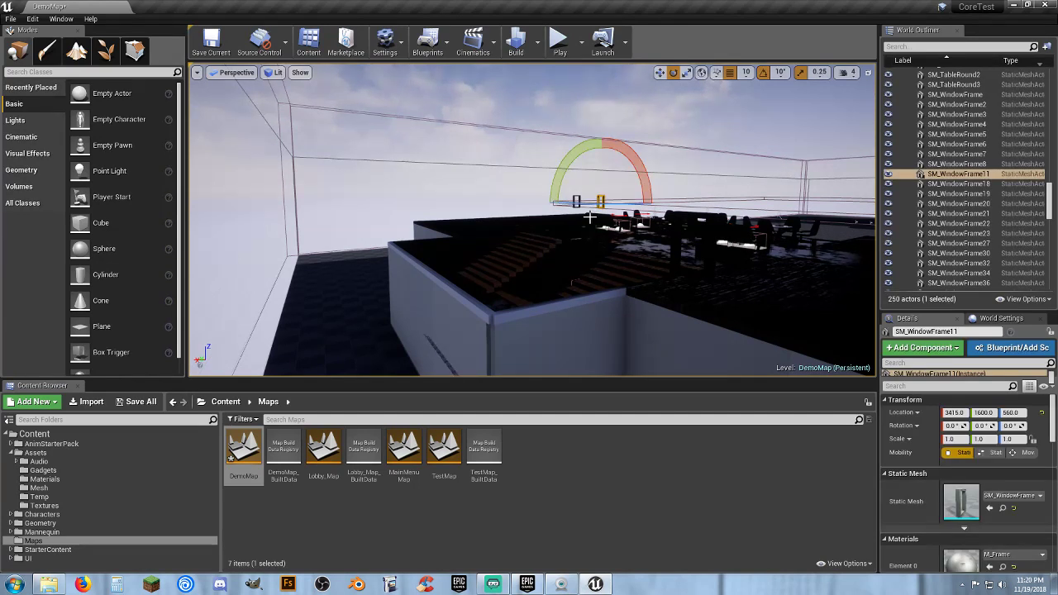
right_drag(590, 216, 652, 117)
key(w)
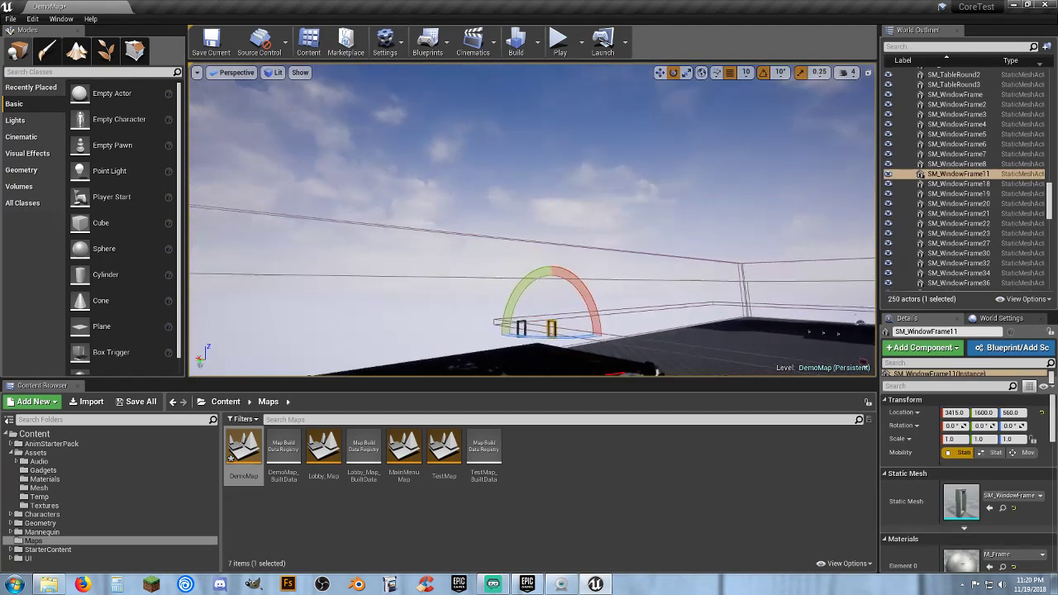
right_drag(590, 178, 589, 216)
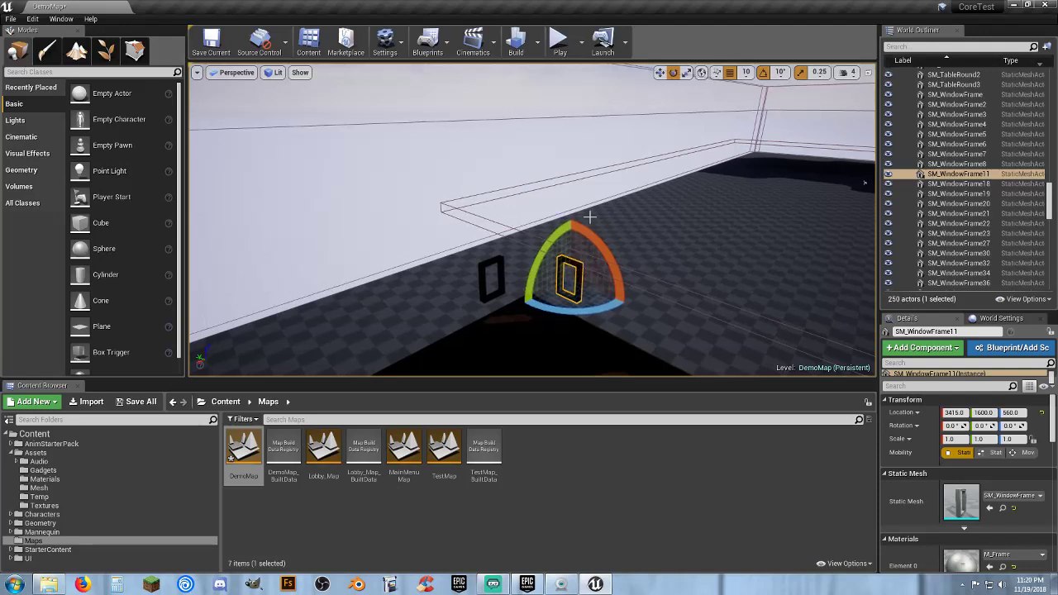
key(Delete)
click(500, 276)
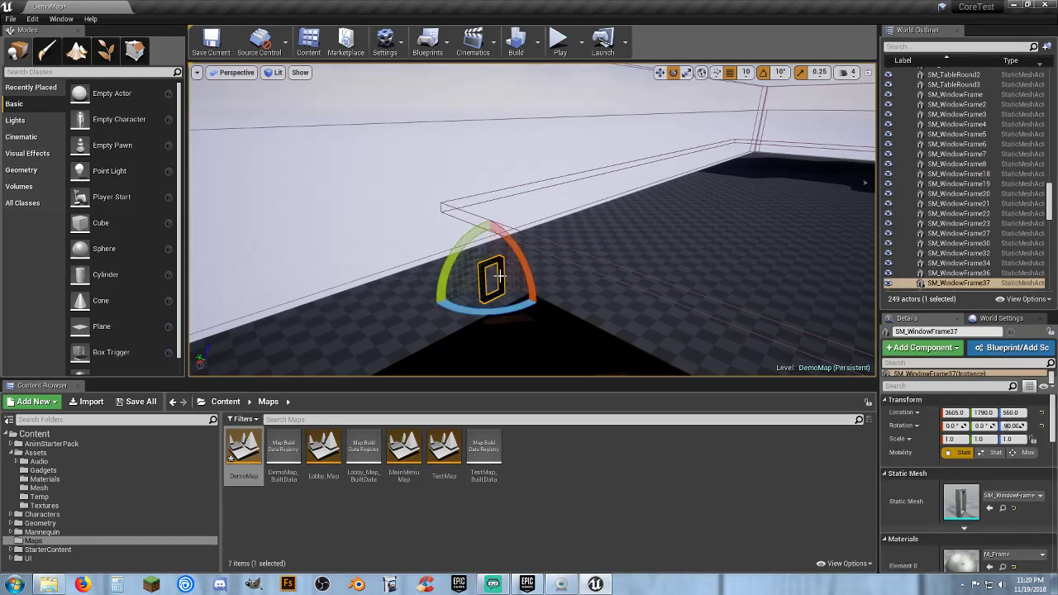
key(Delete)
right_drag(534, 236, 560, 215)
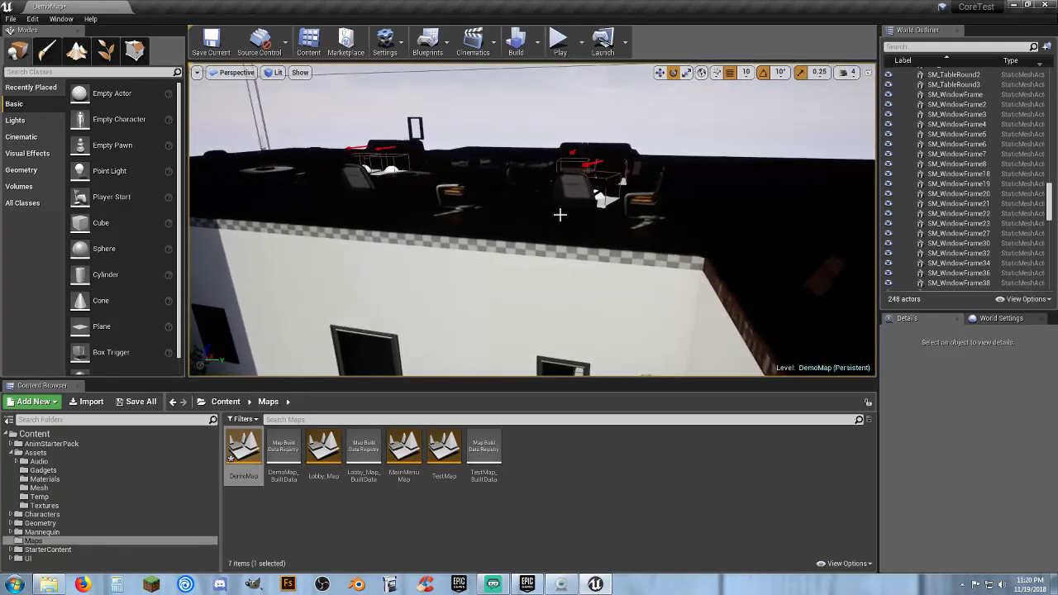
click(566, 192)
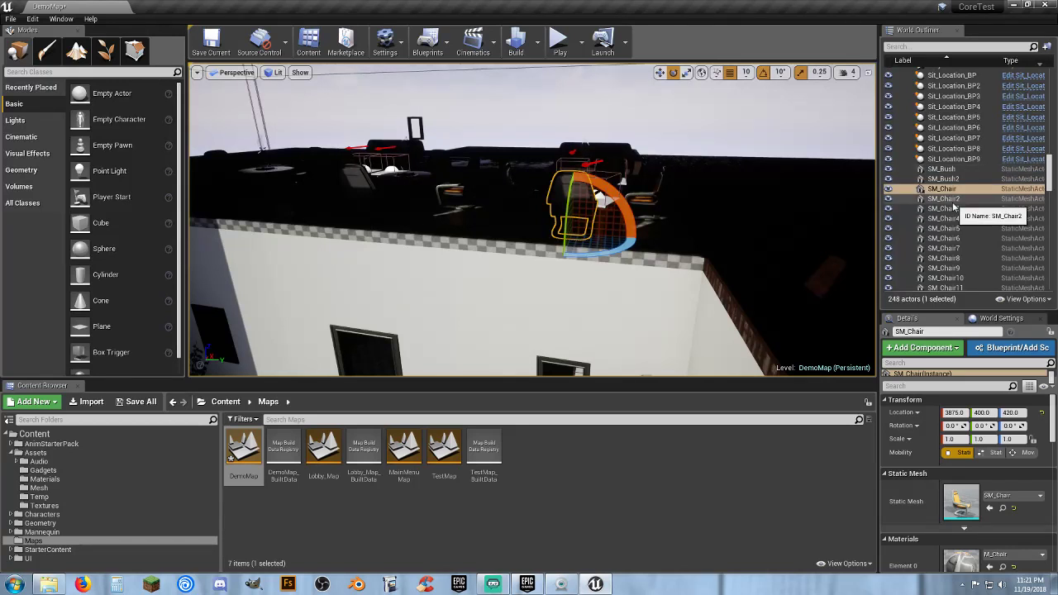
click(954, 189)
scroll(956, 249, down, 3)
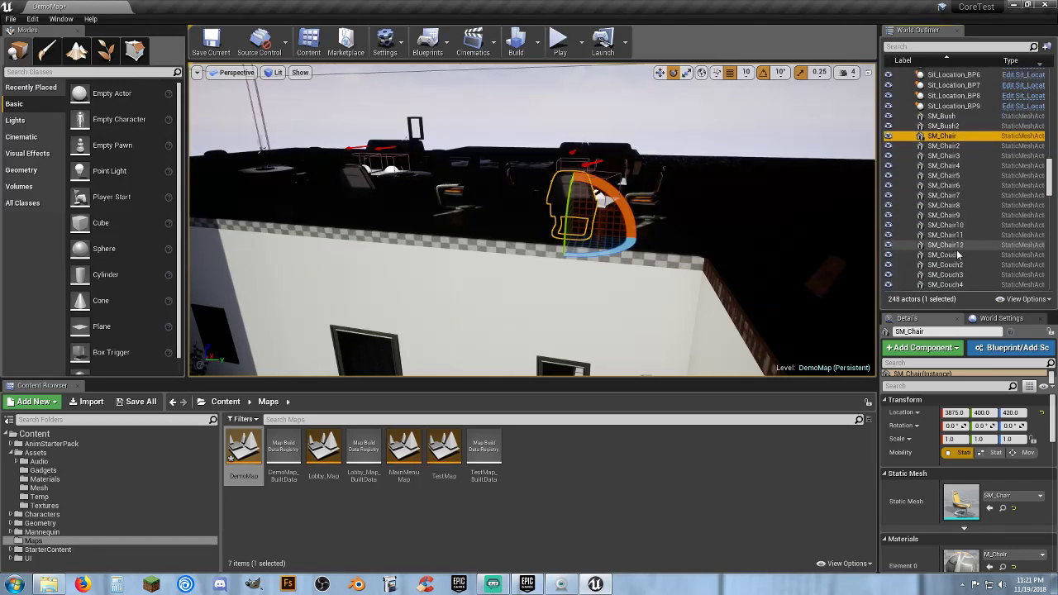
scroll(957, 250, down, 1)
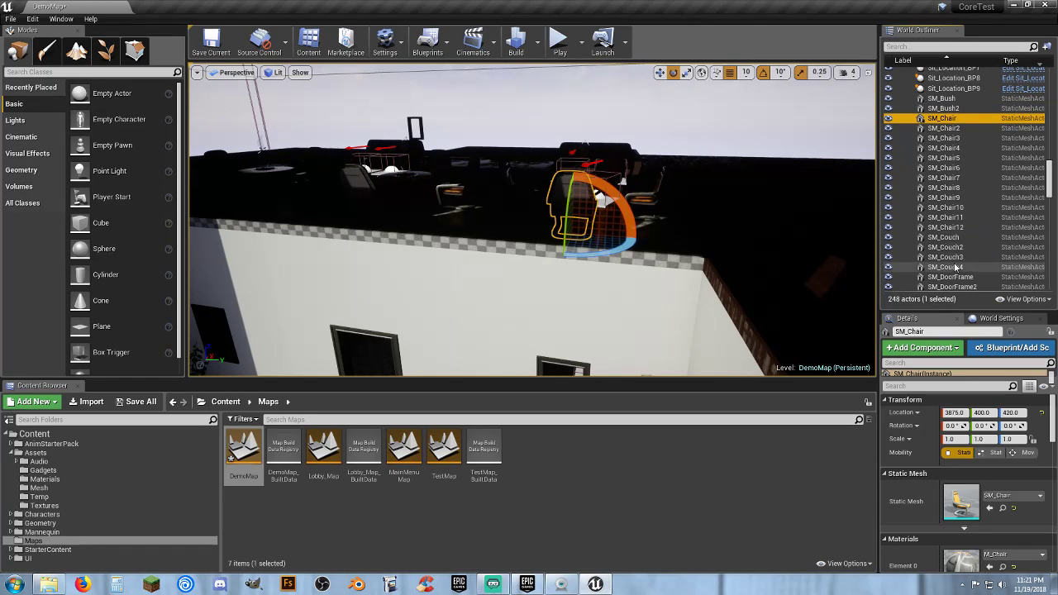
shift+click(955, 267)
mouse_move(674, 208)
right_down()
mouse_move(633, 243)
mouse_move(643, 218)
mouse_move(680, 213)
right_up()
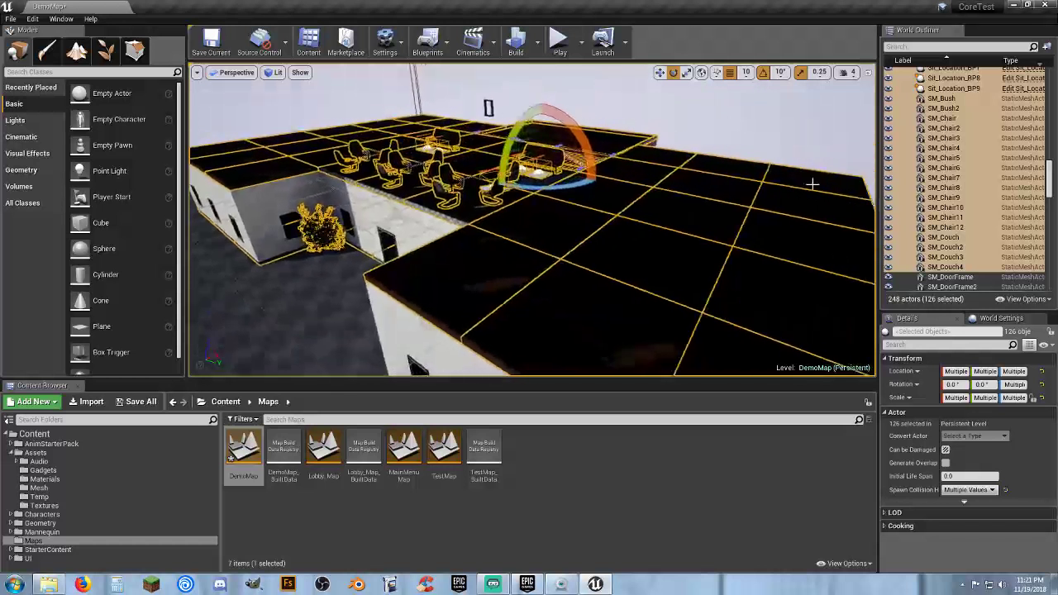
click(941, 99)
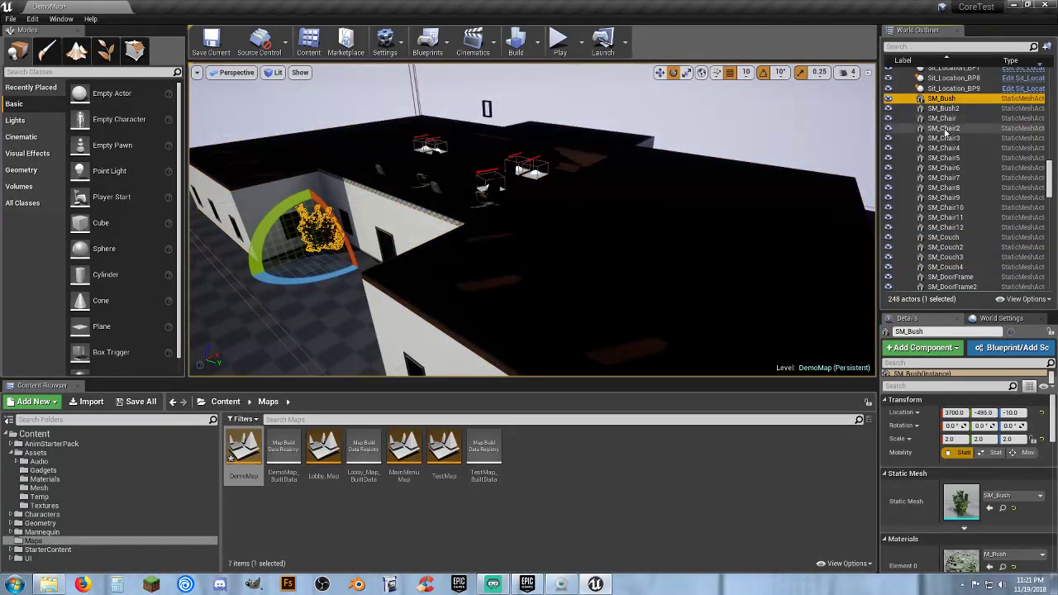
Delete all twelve upper-floor chairs, SM_Chair through SM_Chair12
click(943, 129)
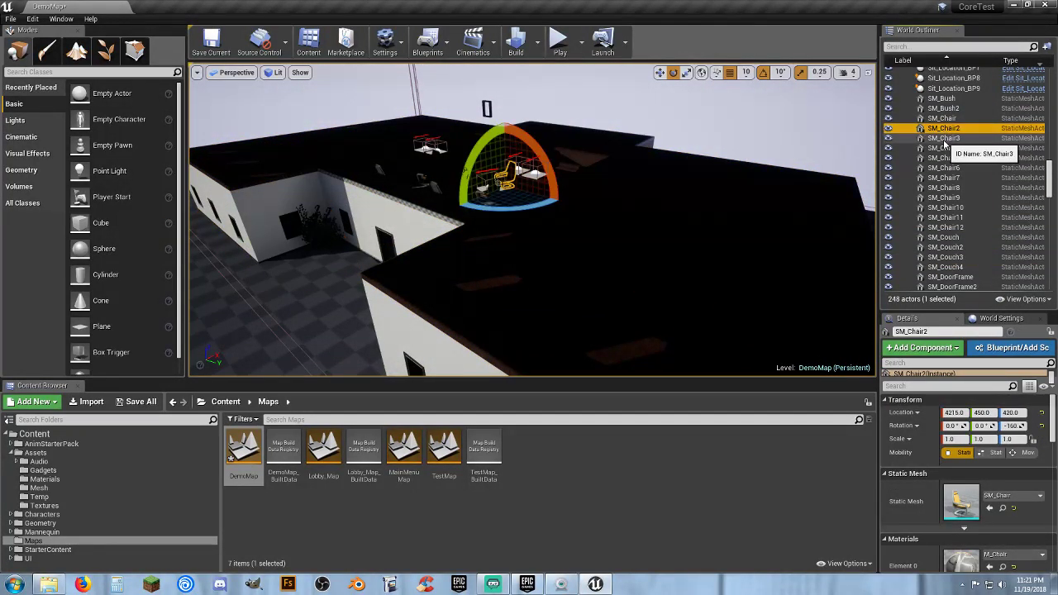
ctrl+click(944, 138)
ctrl+click(944, 148)
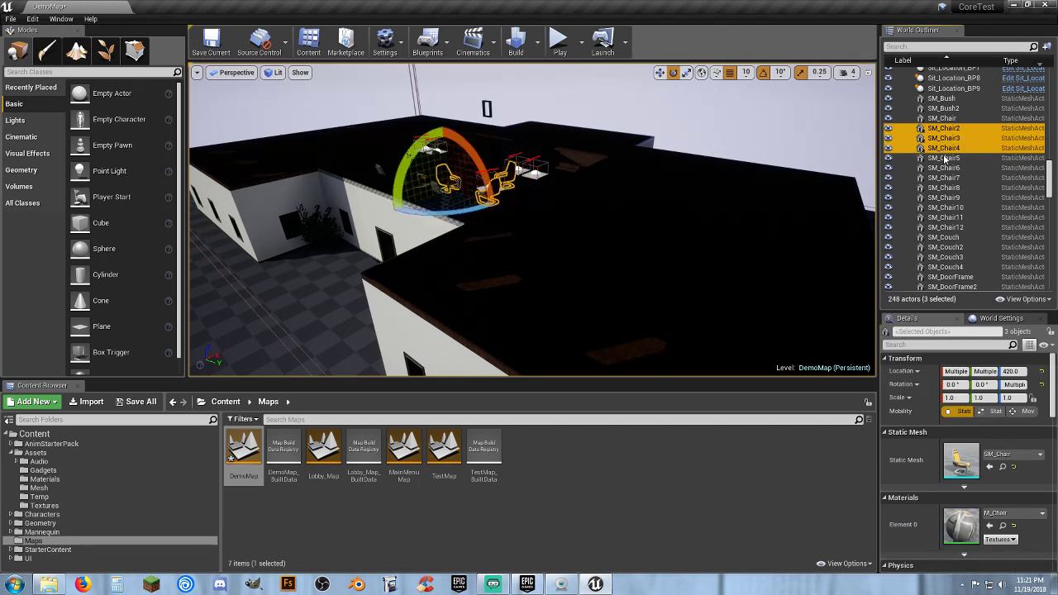
ctrl+click(944, 158)
ctrl+click(943, 168)
ctrl+click(944, 178)
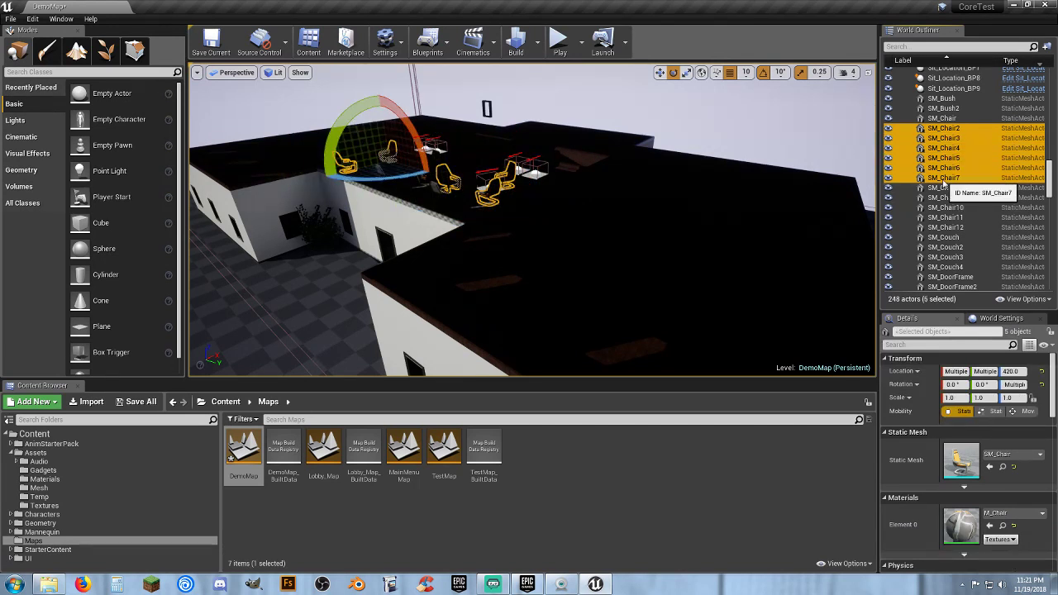
ctrl+click(944, 188)
ctrl+click(944, 199)
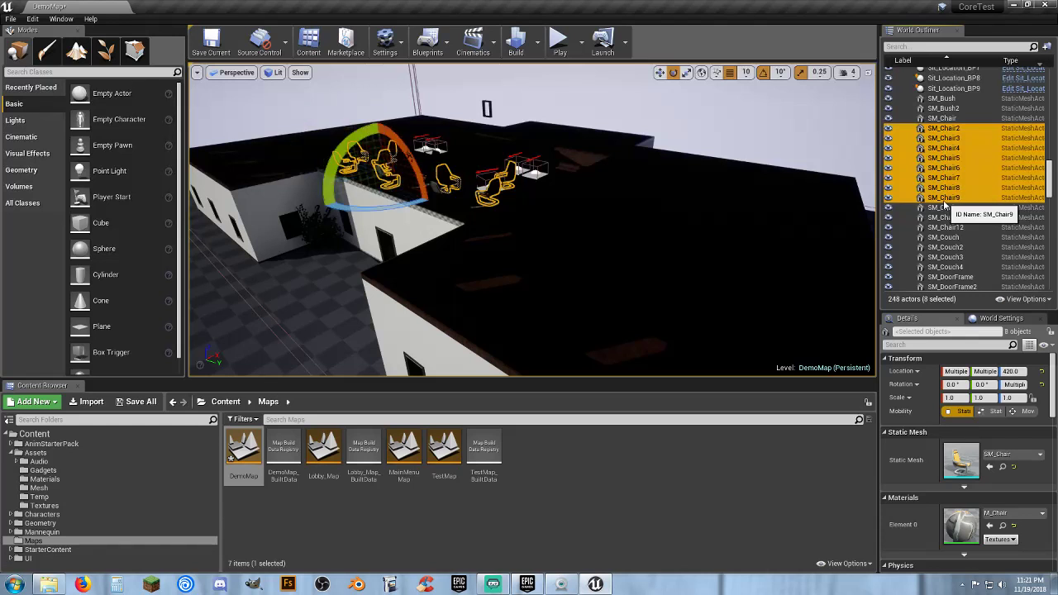
ctrl+click(944, 208)
ctrl+click(944, 217)
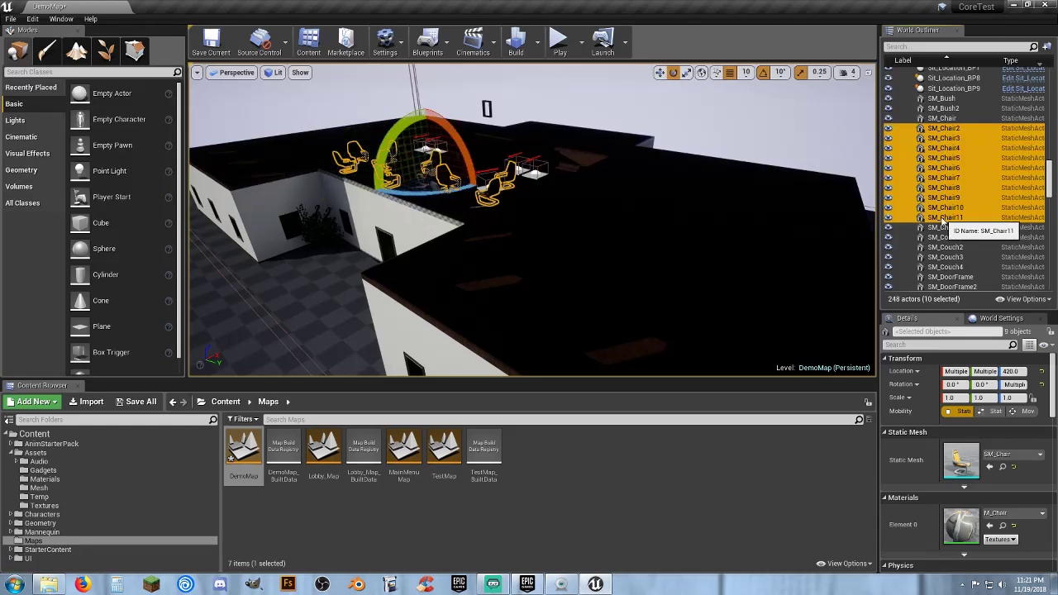
ctrl+click(944, 228)
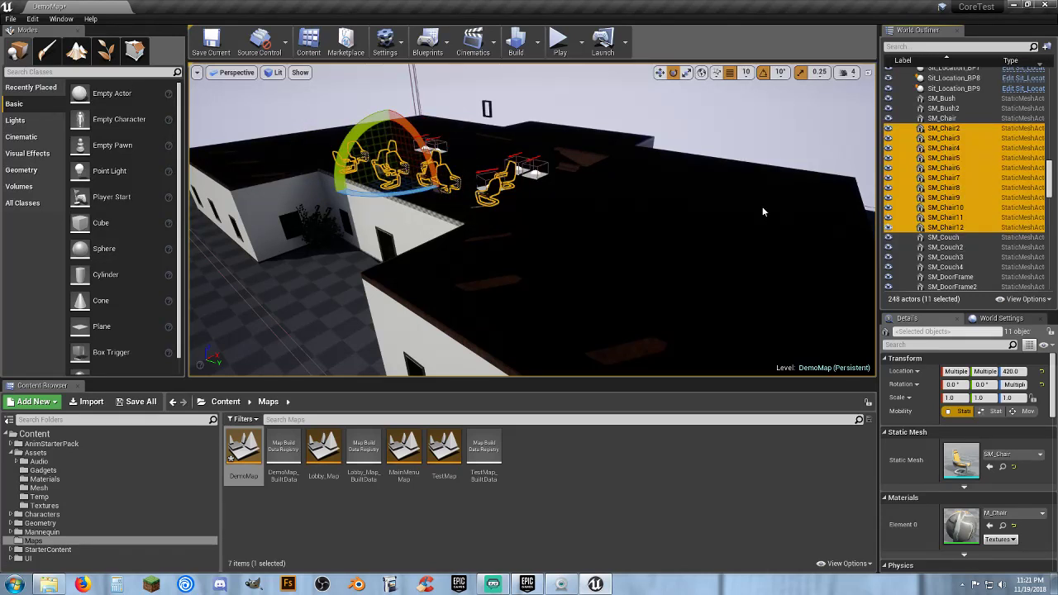
right_drag(763, 213, 564, 196)
ctrl+click(543, 214)
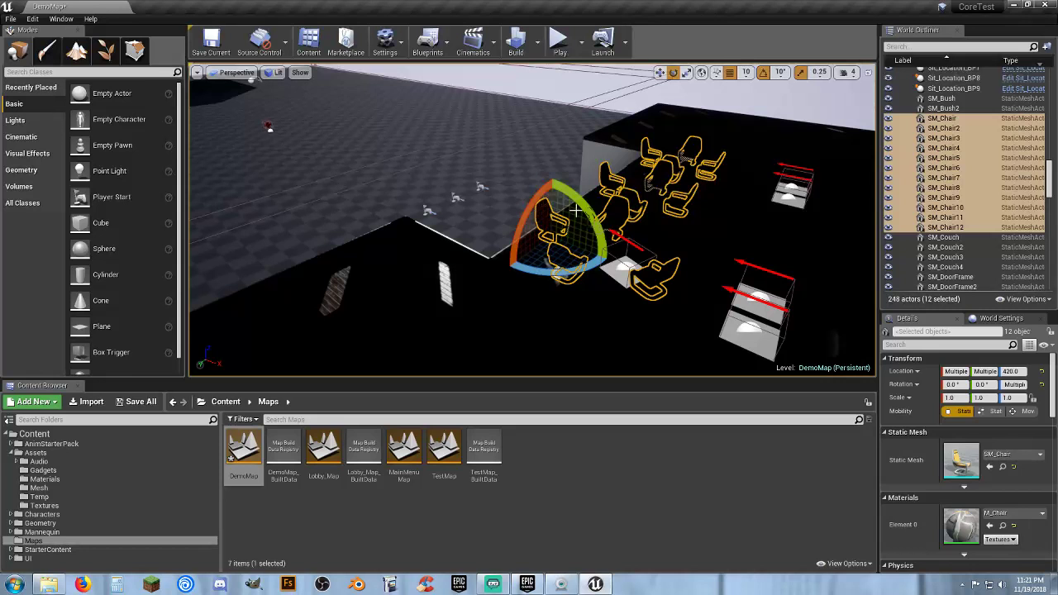
key(Delete)
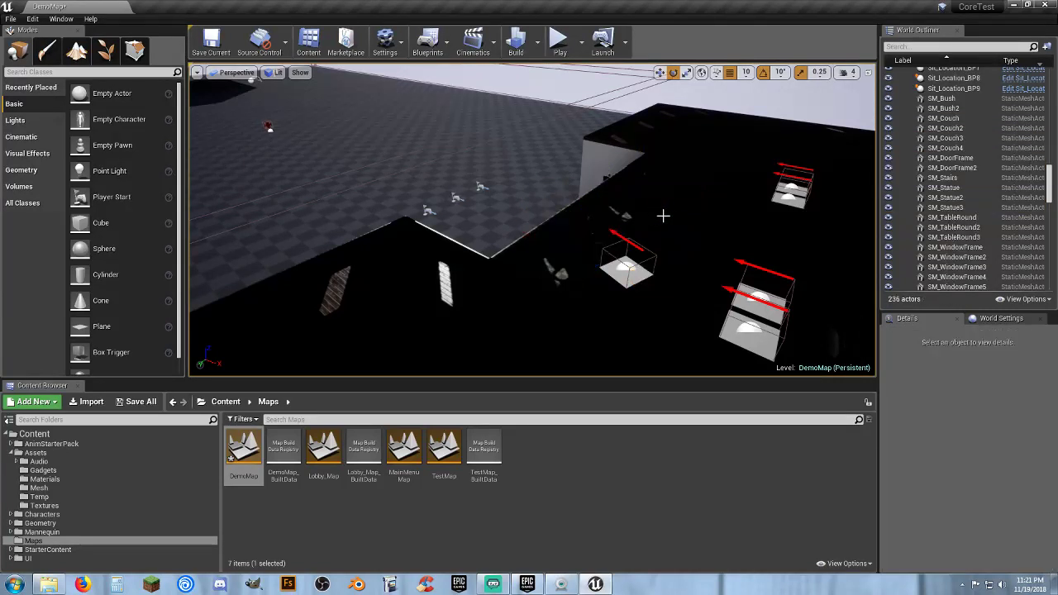
Delete the five upper-floor sit locations, Sit_Location_BP5 through Sit_Location_BP9
click(628, 270)
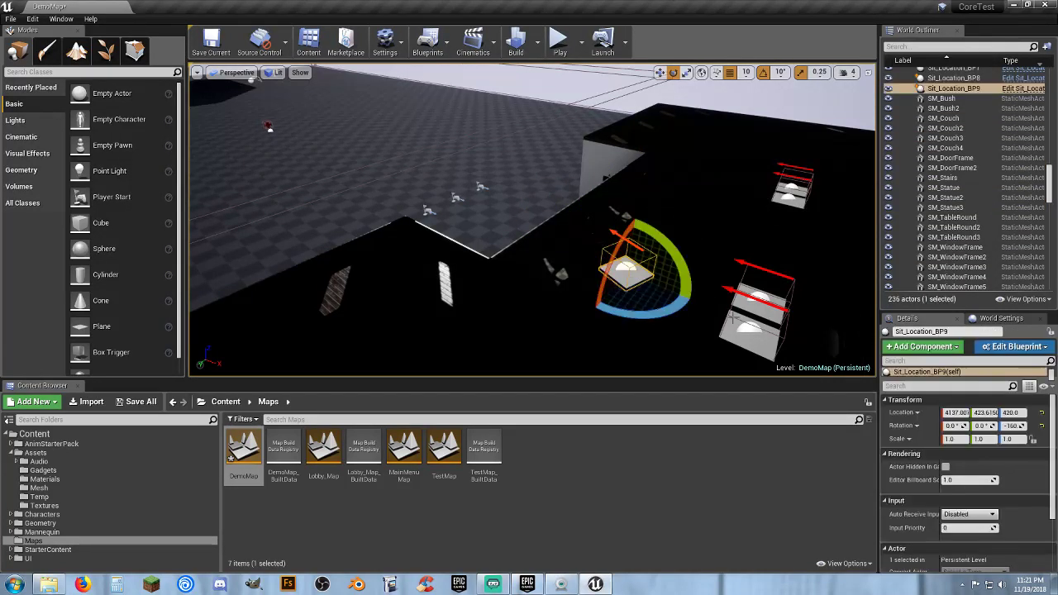
key(Delete)
click(748, 329)
key(Delete)
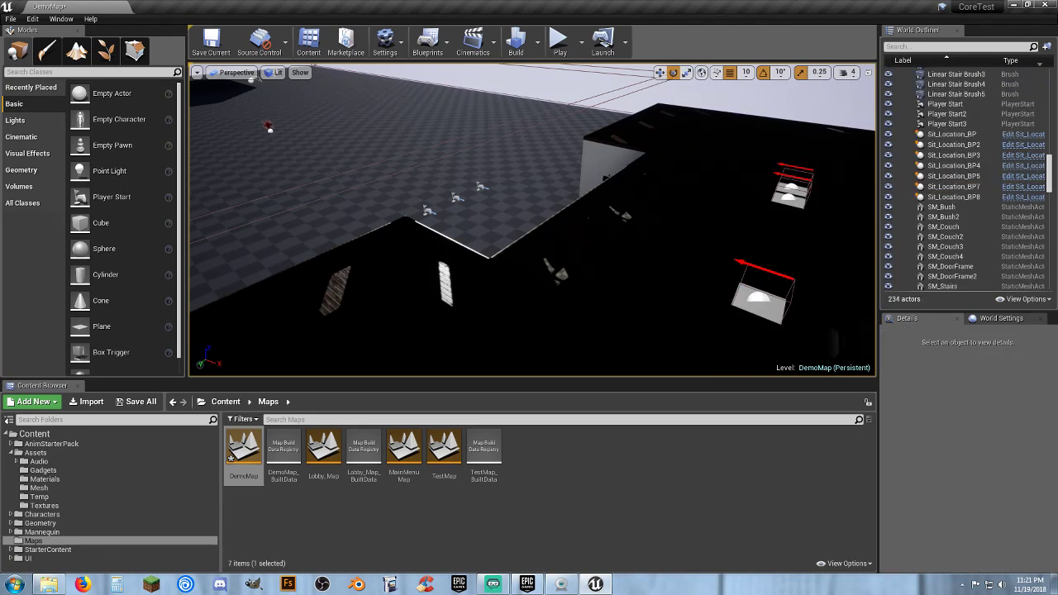
click(794, 190)
key(Delete)
click(791, 192)
key(Delete)
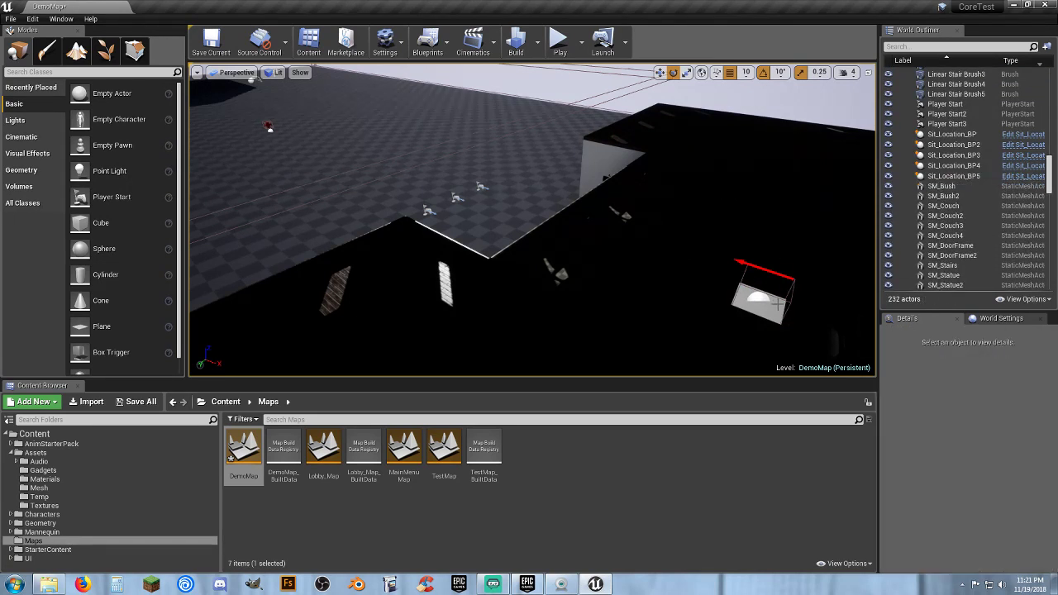
click(777, 304)
key(Delete)
Delete the three upper-floor statues: SM_Statue2, SM_Statue3 and SM_Statue
key(w)
right_drag(596, 254, 648, 232)
key(w)
right_drag(617, 310, 543, 257)
click(537, 237)
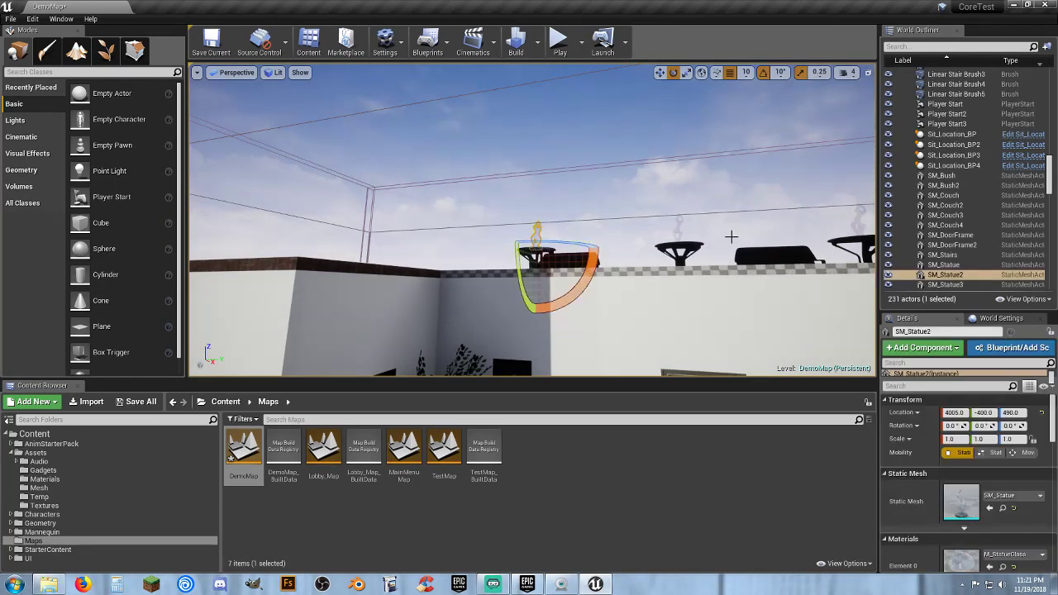
scroll(968, 254, down, 3)
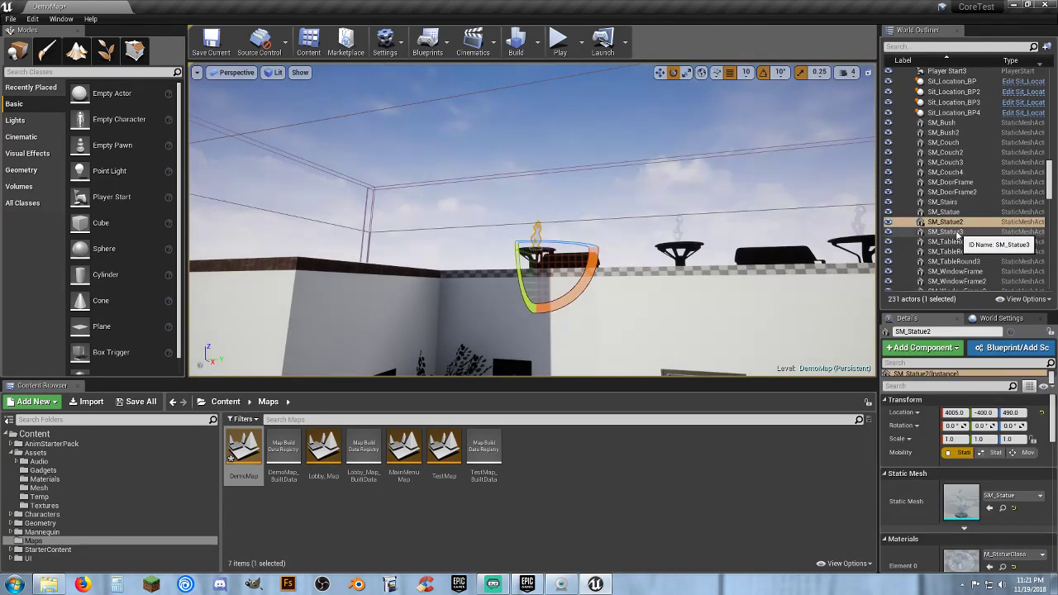
key(Delete)
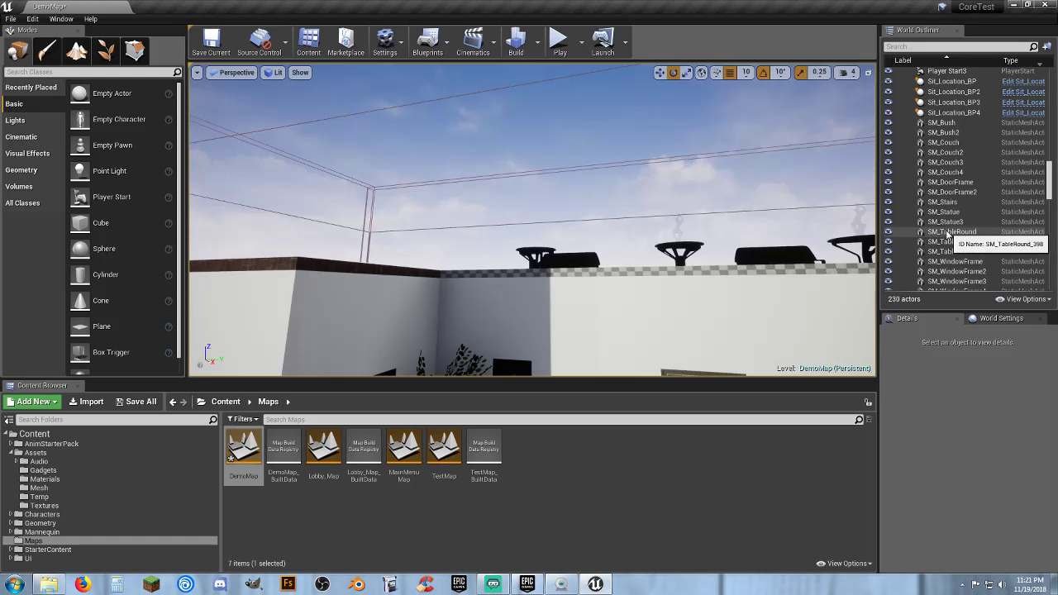
click(950, 223)
key(Delete)
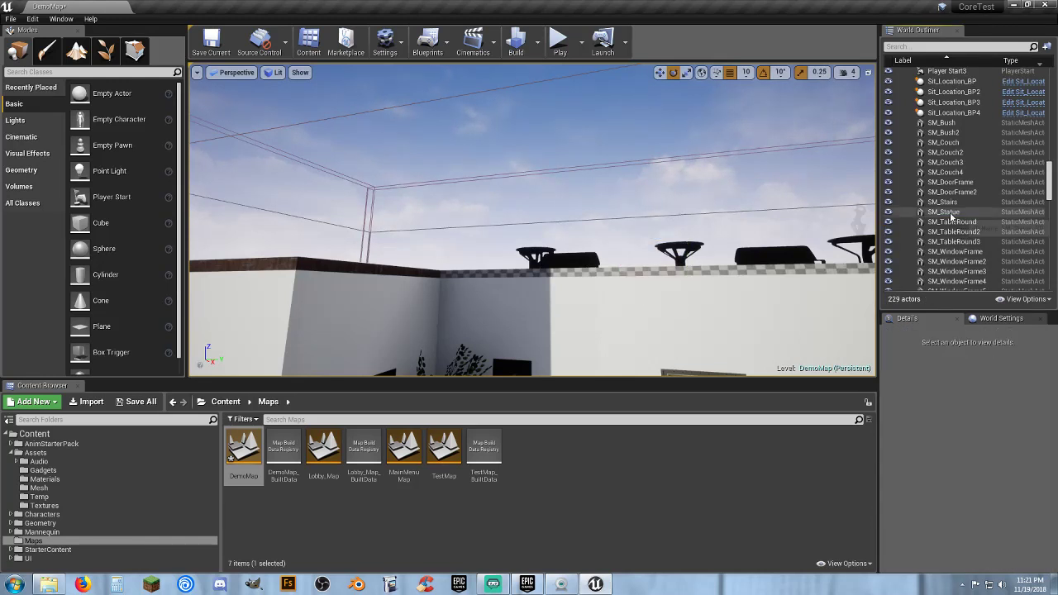
click(951, 212)
key(Delete)
Delete the three round tables on the upper floor: SM_TableRound, SM_TableRound3 and SM_TableRound2
click(956, 214)
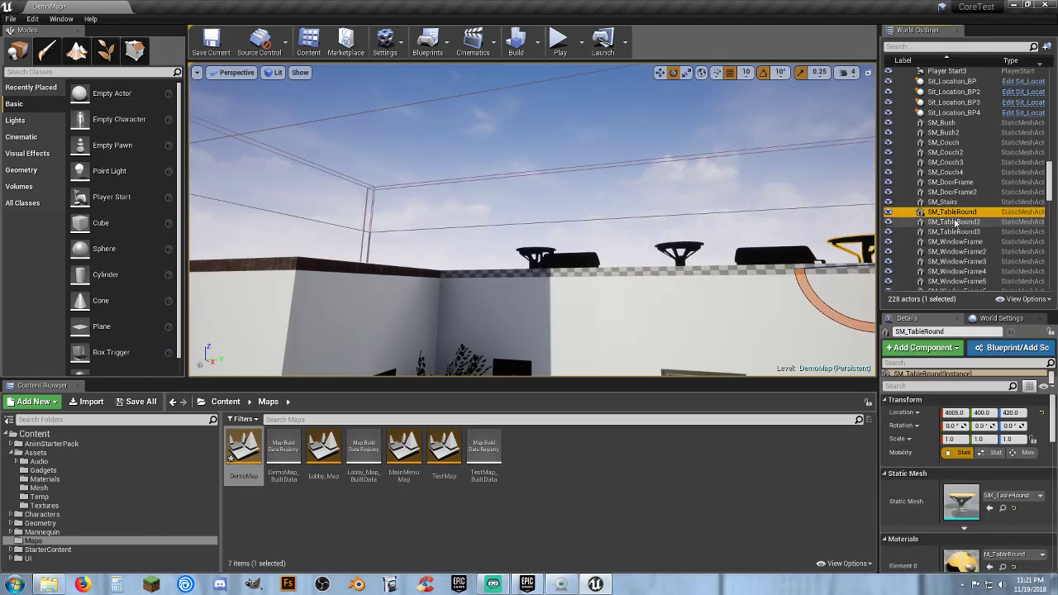
key(Delete)
click(956, 221)
key(Delete)
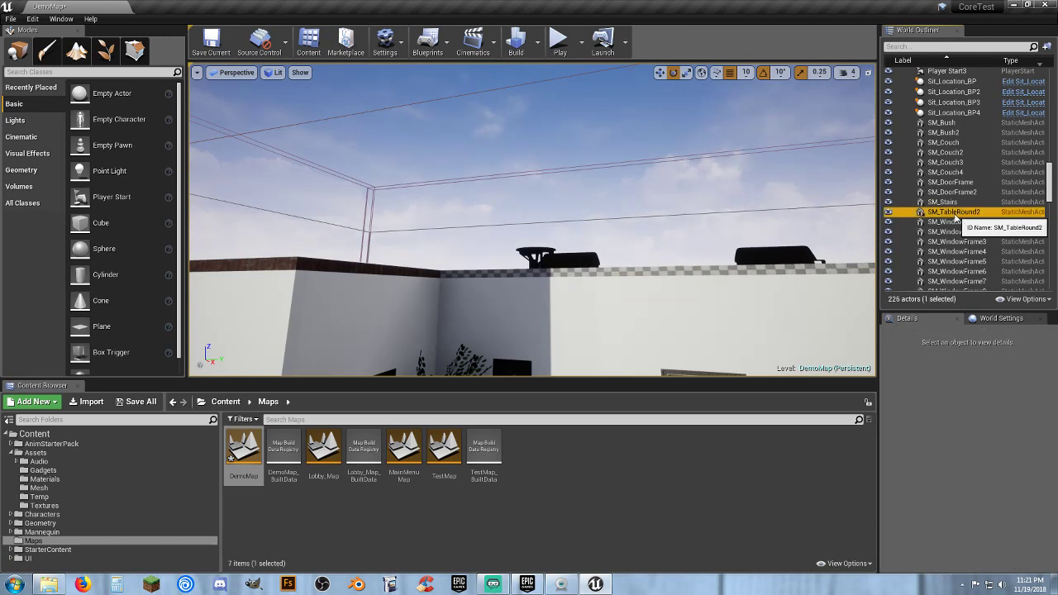
click(952, 213)
key(Delete)
Delete two couches on the upper floor, including SM_Couch4, and the last floating window frame above them
right_drag(670, 255, 495, 273)
key(w)
right_drag(654, 289, 643, 256)
right_drag(652, 220, 652, 220)
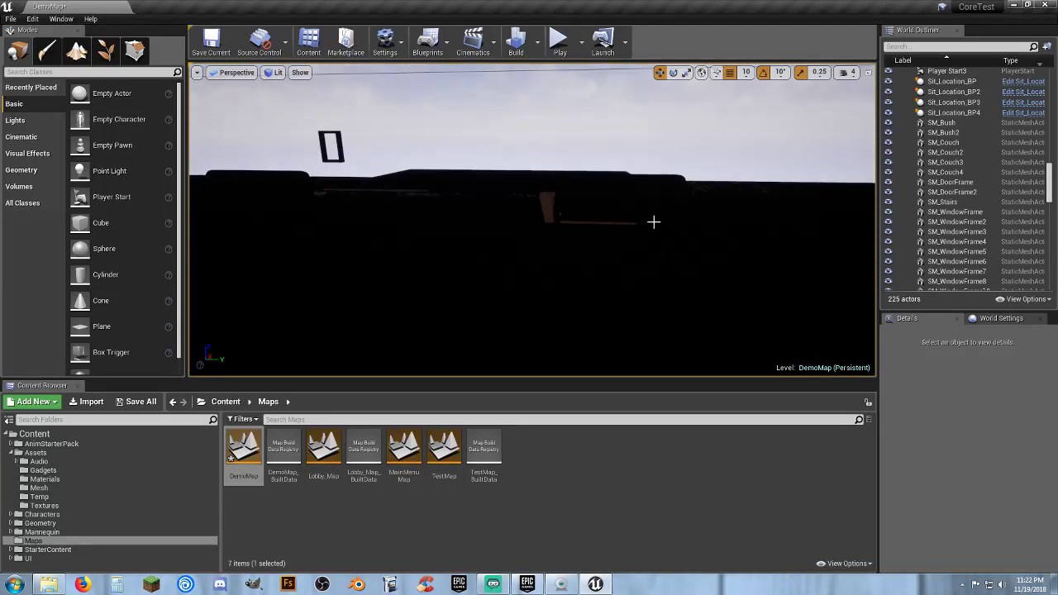
click(600, 206)
key(Delete)
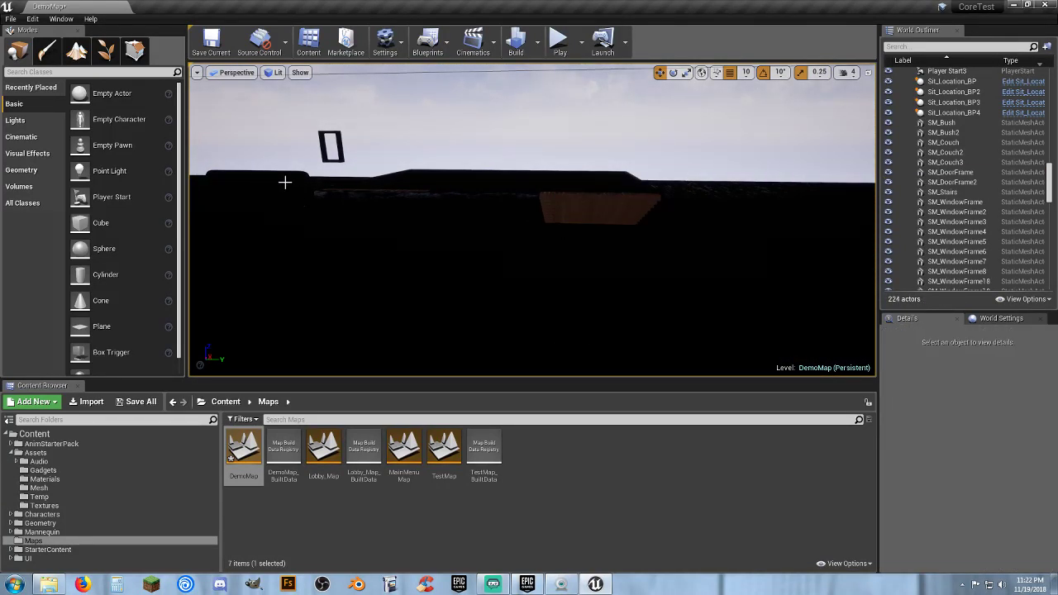
click(285, 182)
key(Delete)
click(341, 155)
key(Delete)
Delete the three upper-floor tiles over the protruding corner wing: Floor_400x471, Floor_400x469 and Floor_400x470
right_drag(341, 155, 281, 173)
right_drag(522, 273, 427, 176)
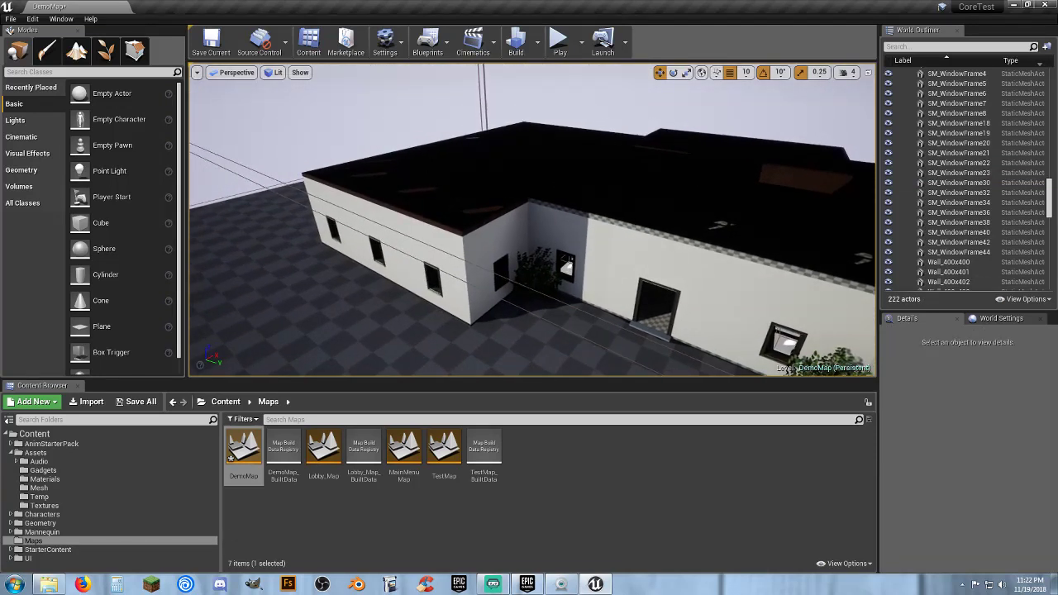
click(455, 210)
key(Delete)
click(401, 181)
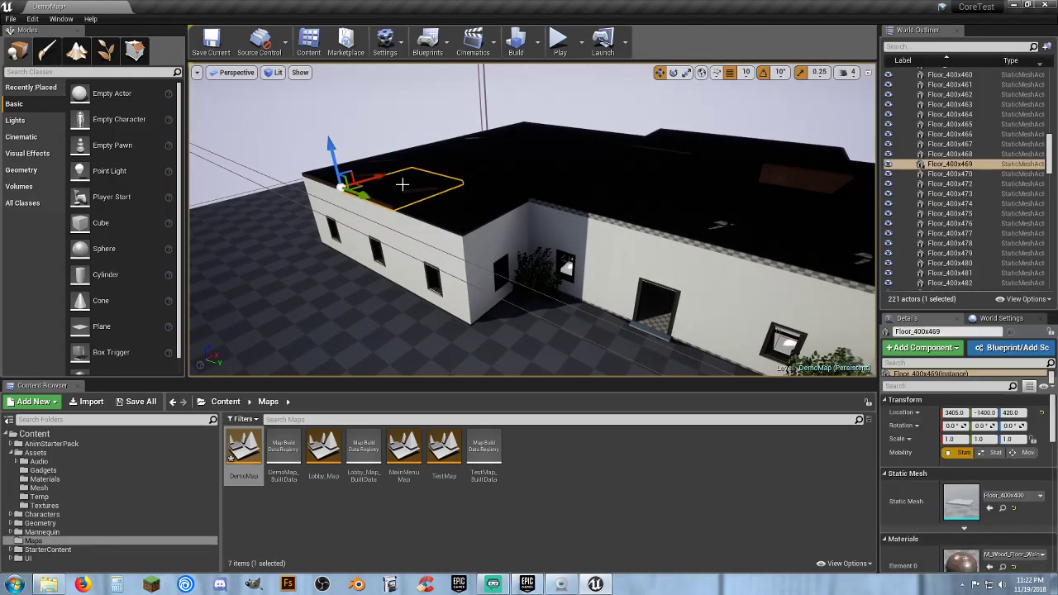
key(Delete)
click(361, 172)
key(Delete)
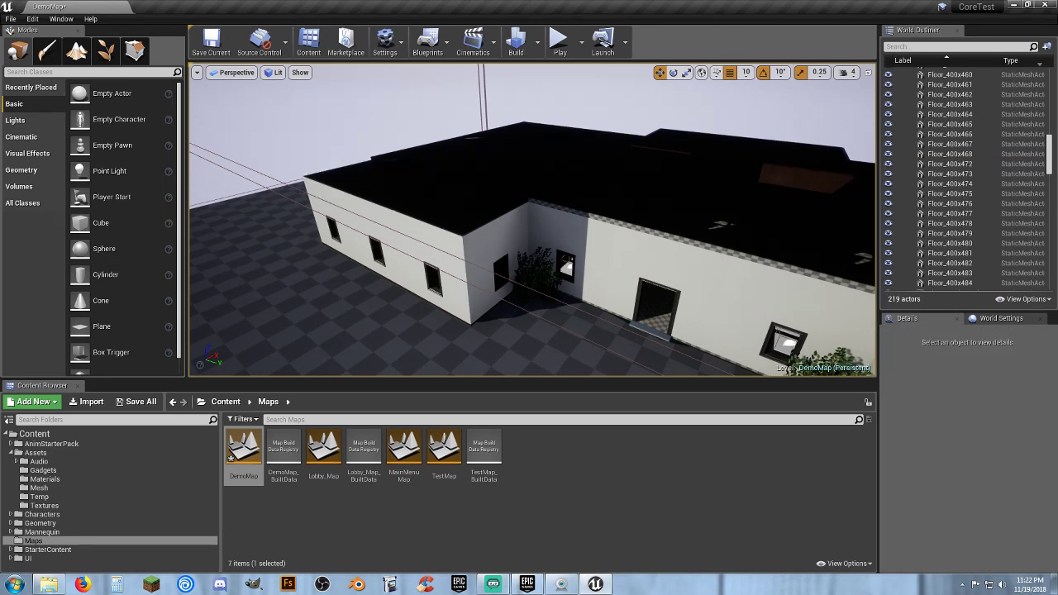
Delete six more upper-floor tiles next to the corner wing: Floor_400x463 through Floor_400x468
click(471, 160)
key(Delete)
click(499, 163)
key(Delete)
click(511, 175)
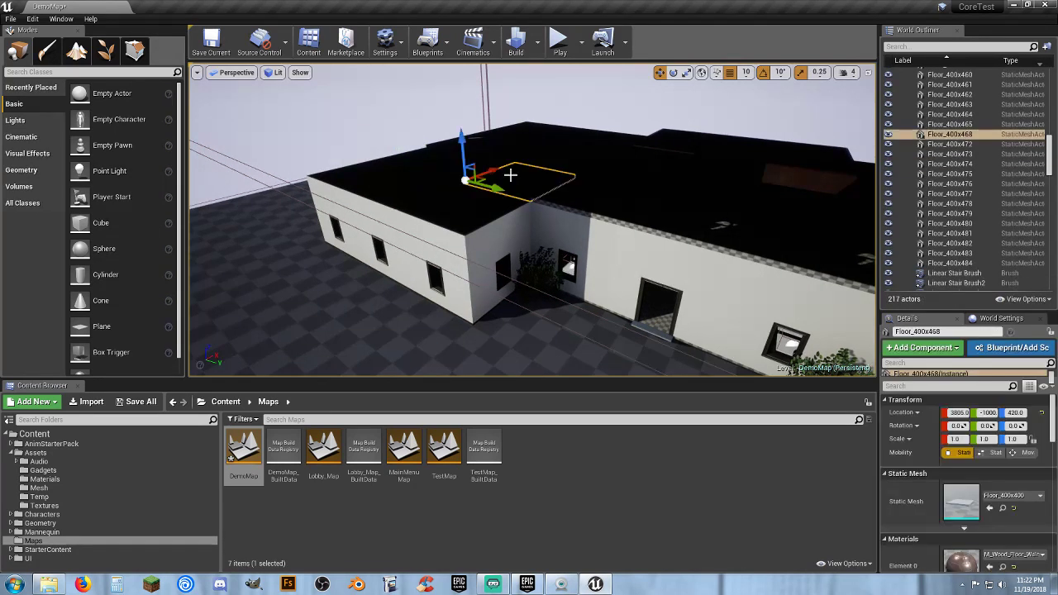
key(Delete)
click(472, 145)
key(Delete)
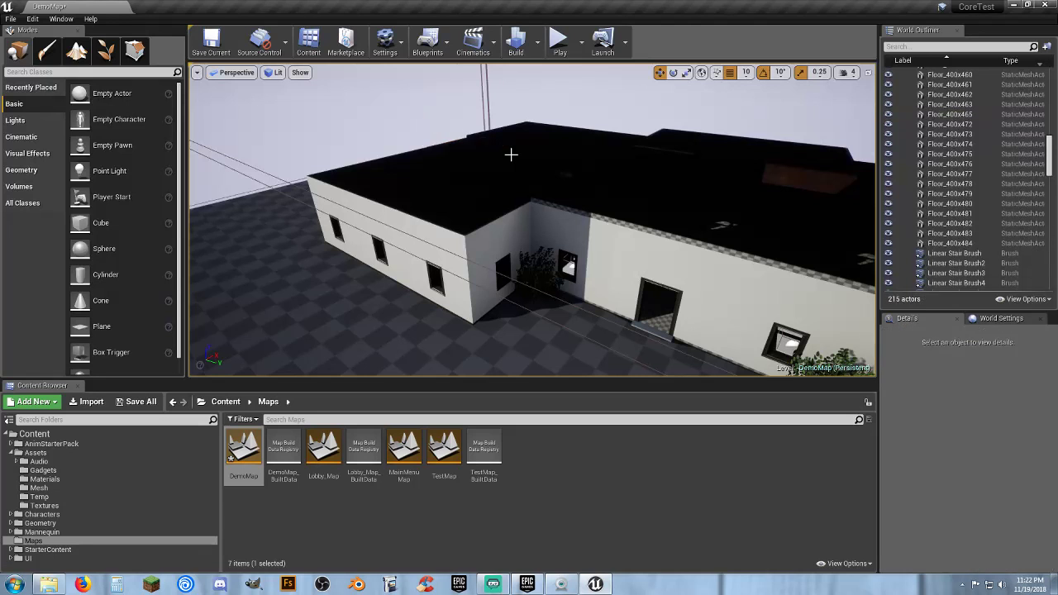
click(511, 155)
key(Delete)
click(572, 172)
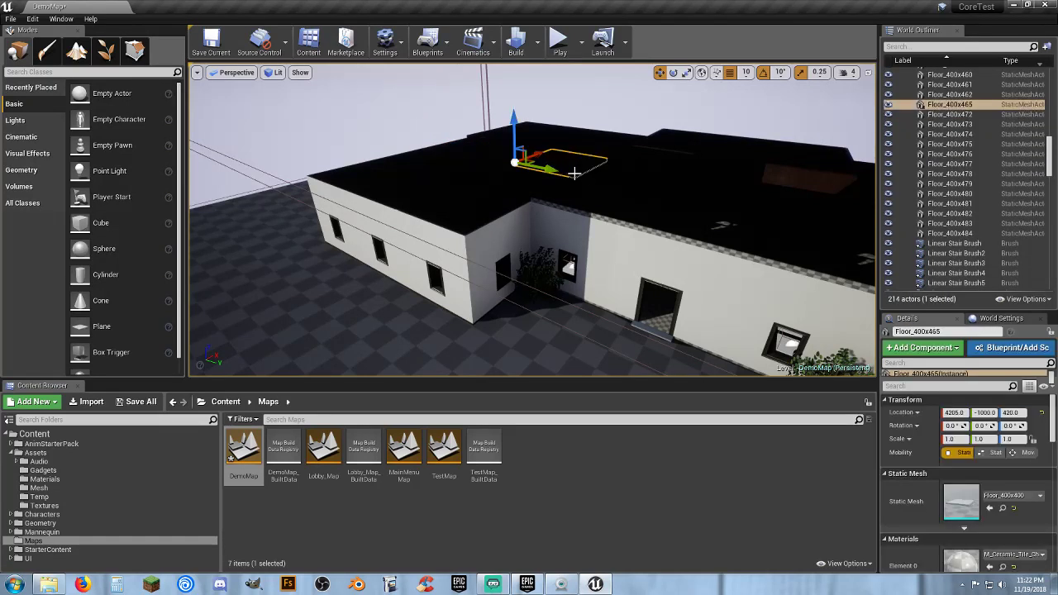
key(Delete)
Delete four upper-floor tiles along the far edge of the building: Floor_400x476, Floor_400x473, Floor_400x472 and Floor_400x474
click(505, 134)
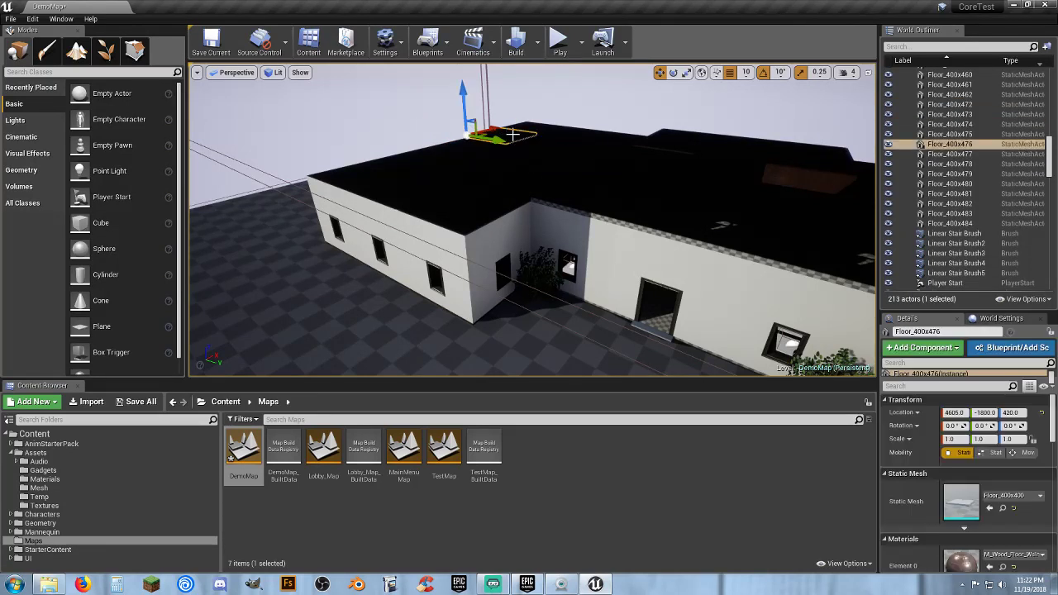
key(Delete)
click(538, 130)
key(Delete)
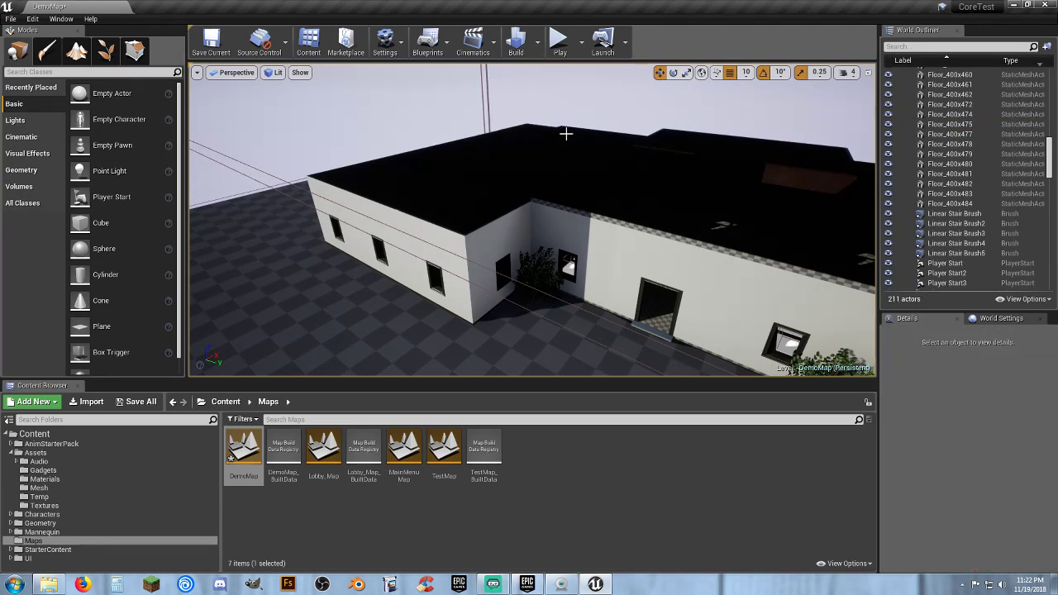
click(583, 136)
key(Delete)
click(591, 136)
key(Delete)
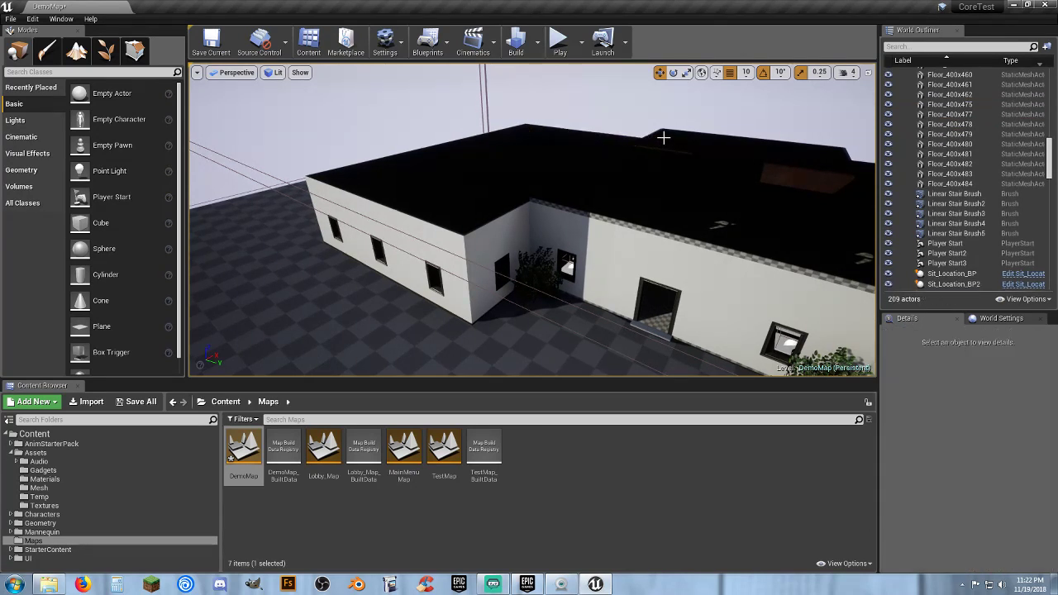
Delete the two staircases and the landing between them: Linear Stair Brush2, Linear Stair Brush3 and Linear Stair Brush
mouse_move(650, 165)
right_down()
mouse_move(727, 149)
mouse_move(731, 119)
mouse_move(682, 153)
mouse_move(649, 202)
mouse_move(620, 207)
mouse_move(642, 179)
right_up()
key(w)
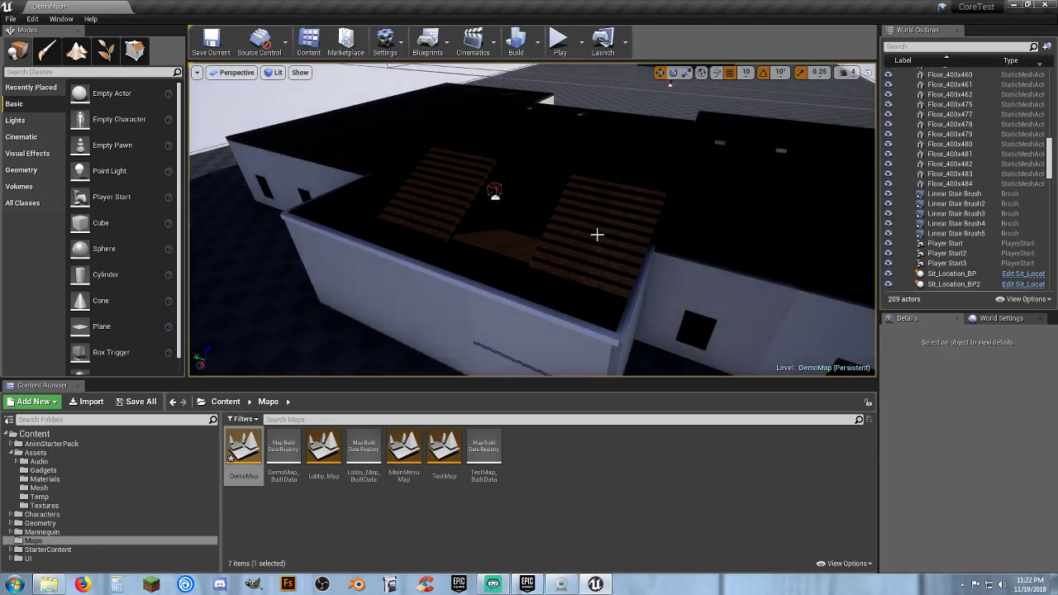
click(600, 234)
key(Delete)
click(460, 211)
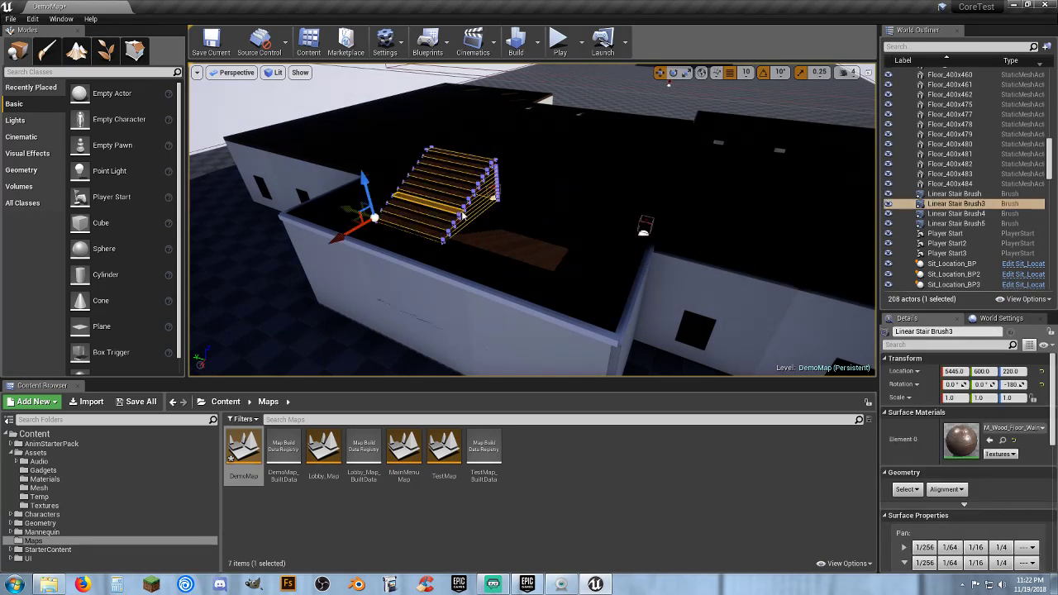
key(Delete)
click(507, 241)
key(Delete)
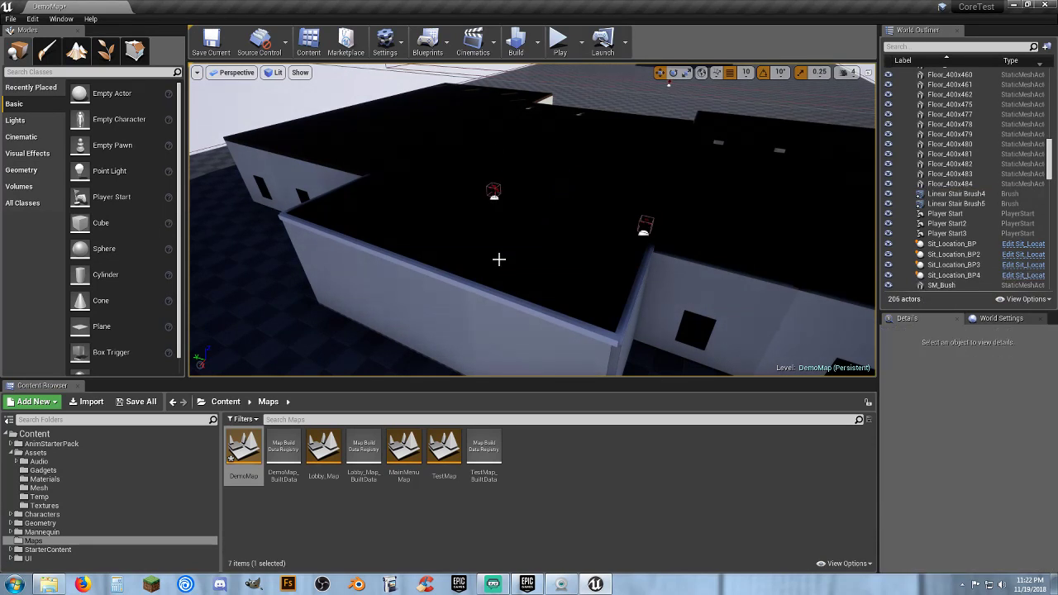
Build only the lighting for the level
right_drag(523, 247, 536, 225)
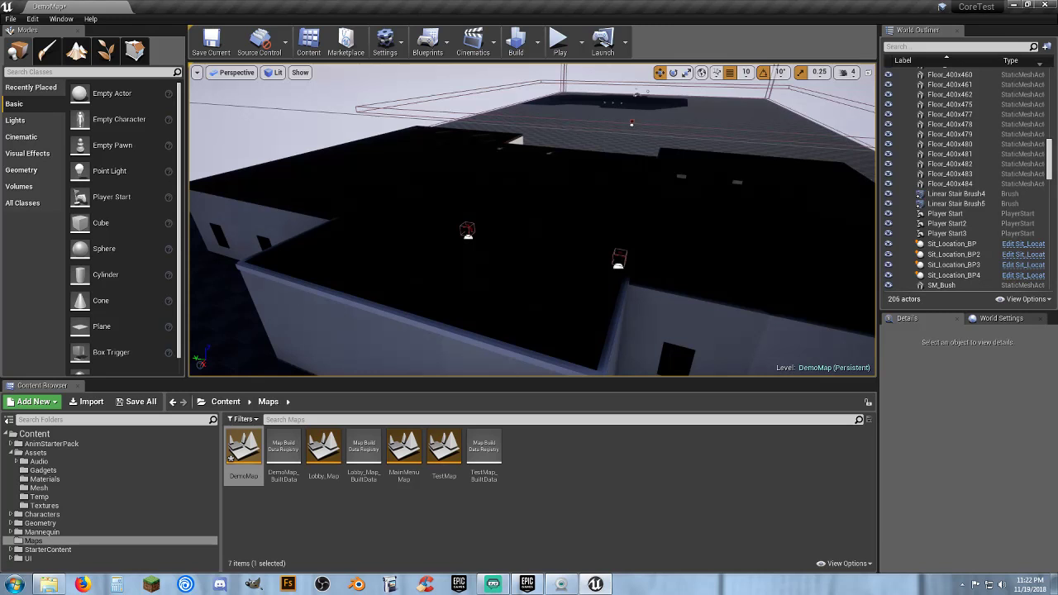
click(537, 41)
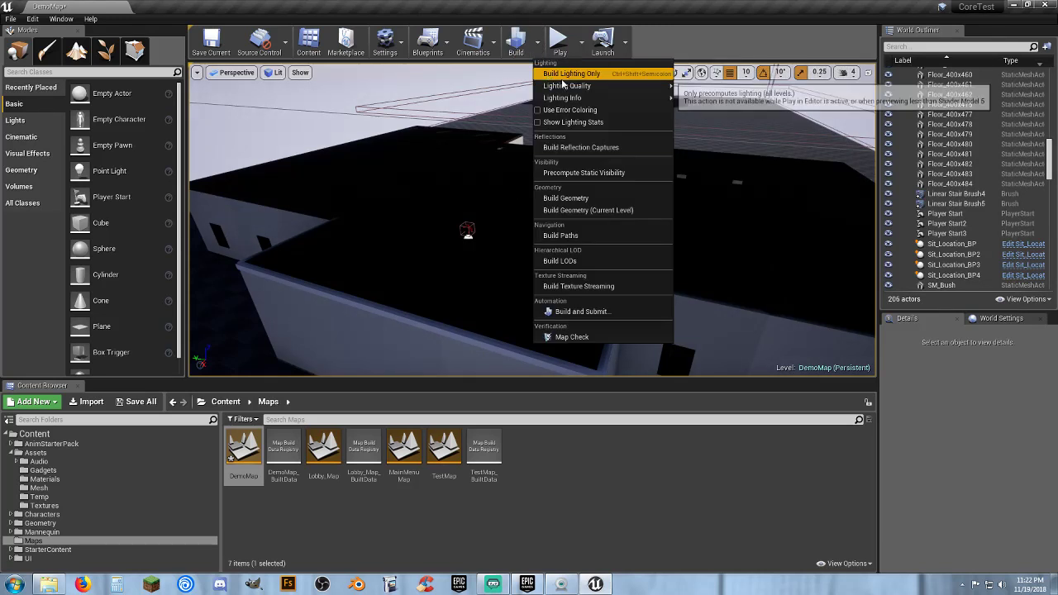
click(580, 74)
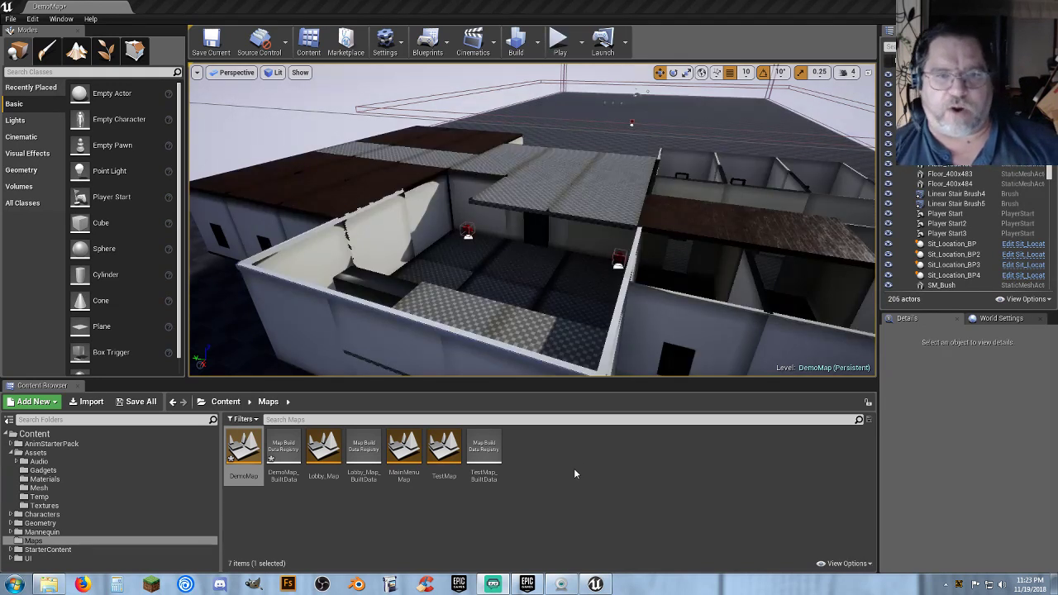
Delete the leftover white block Cube4 and the two raised tiles beside it in the large open room
key(w)
right_drag(510, 278, 467, 311)
key(w)
key(s)
click(444, 251)
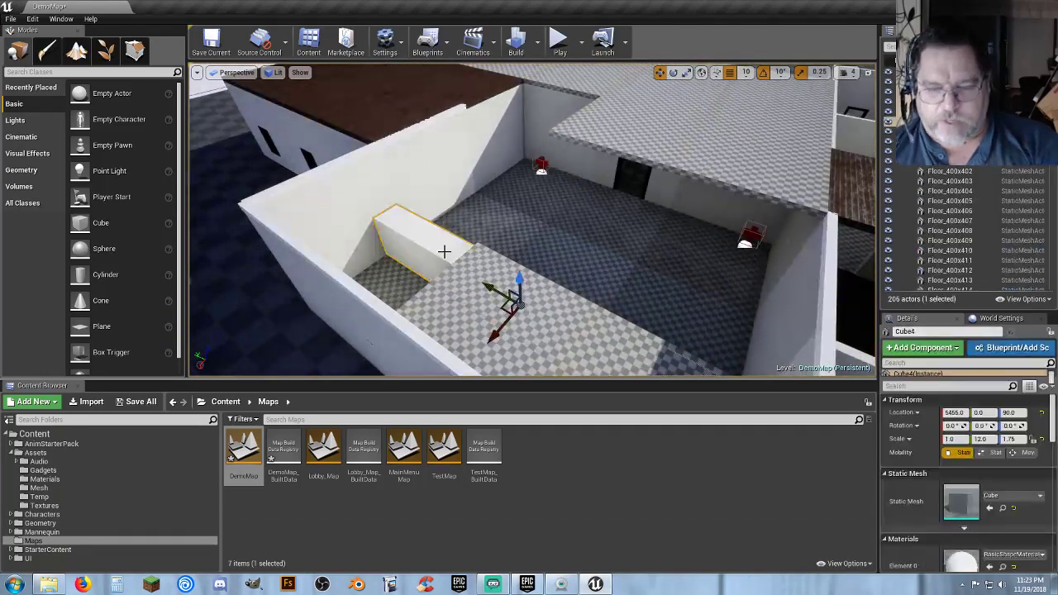
key(Delete)
click(493, 287)
key(Delete)
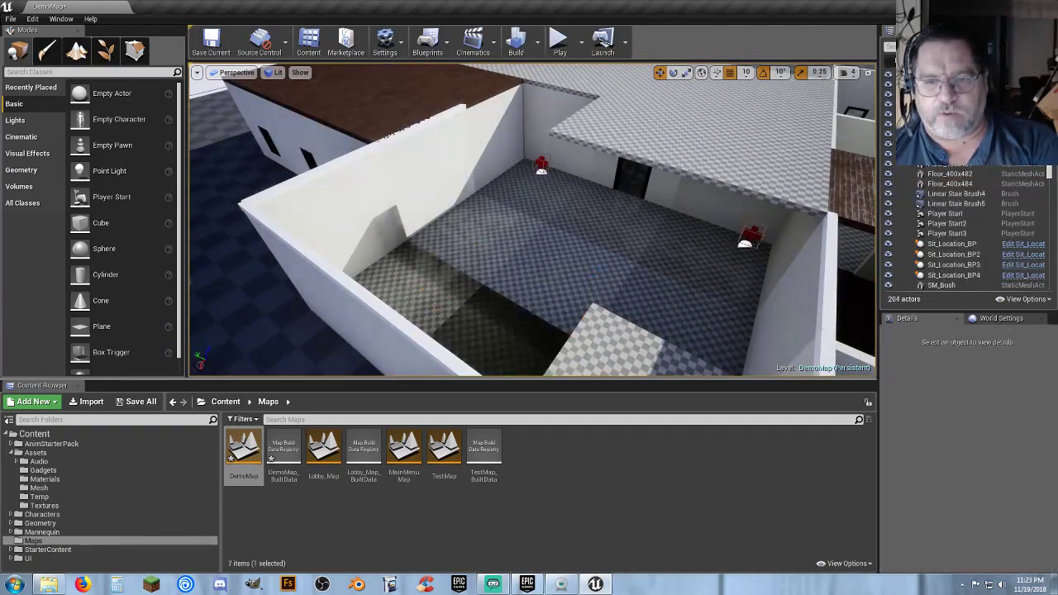
click(543, 300)
key(Delete)
Delete the two remaining upper-floor tiles overhanging the large open room, including Floor_400x479
right_drag(575, 228, 649, 191)
click(660, 133)
key(Delete)
click(717, 147)
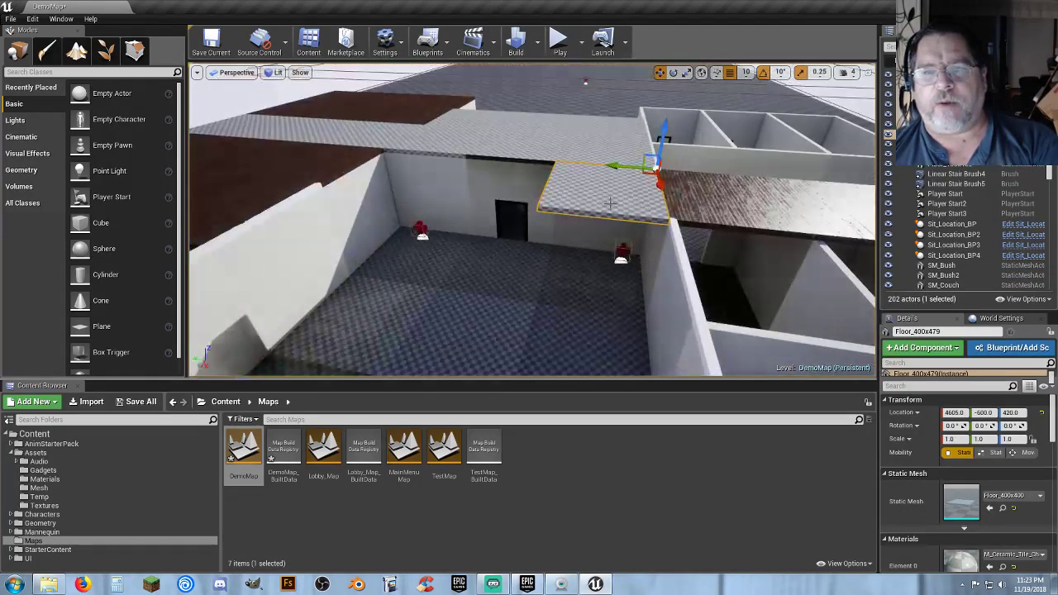
key(Delete)
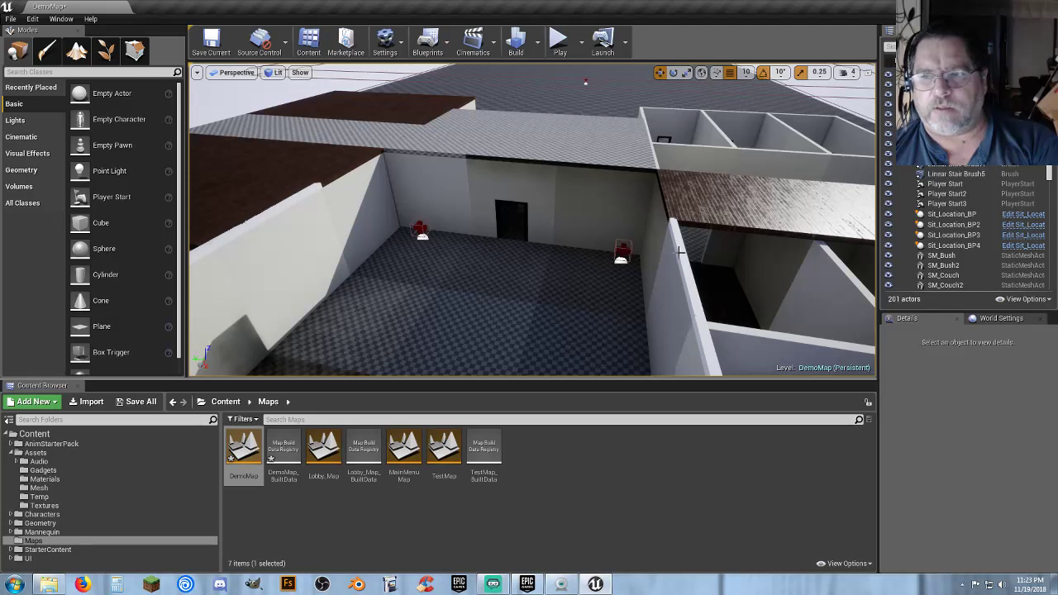
Delete the five thin trim cubes, including Cube6, that run along the wall tops of the large open room
click(680, 251)
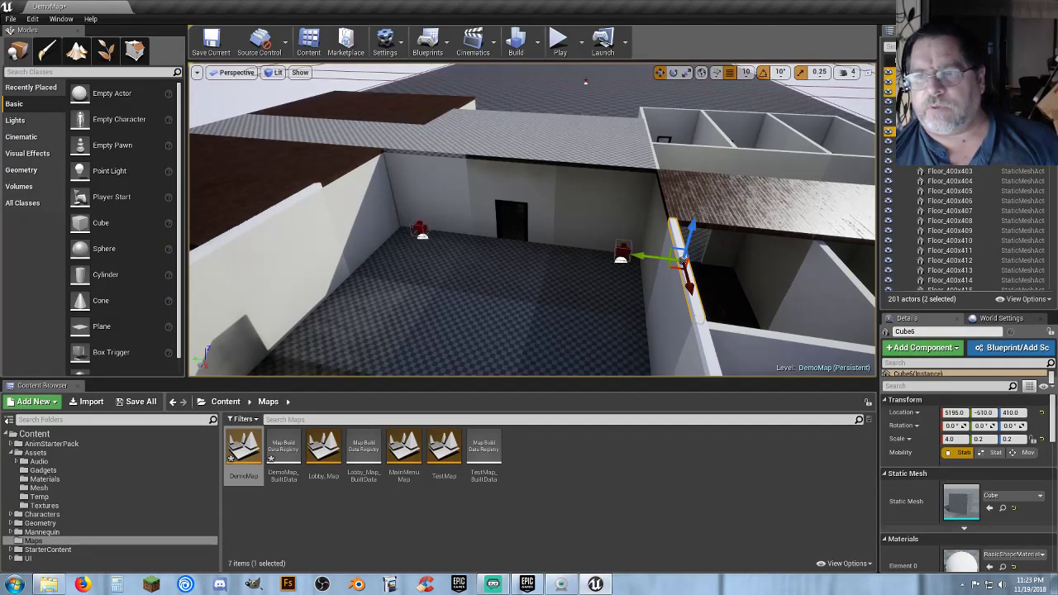
key(ctrl+z)
shift+click(942, 131)
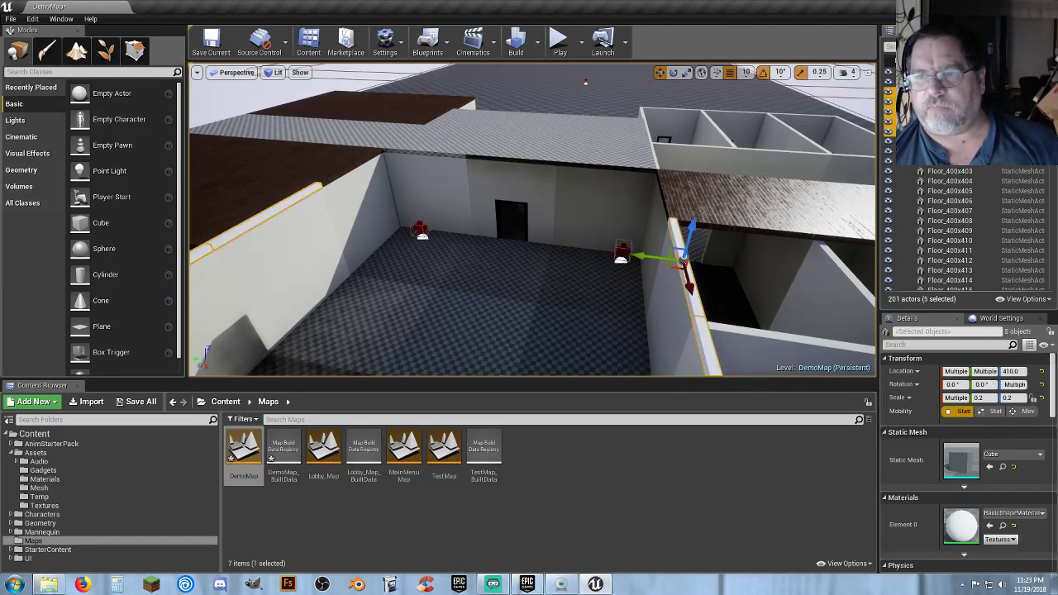
key(Delete)
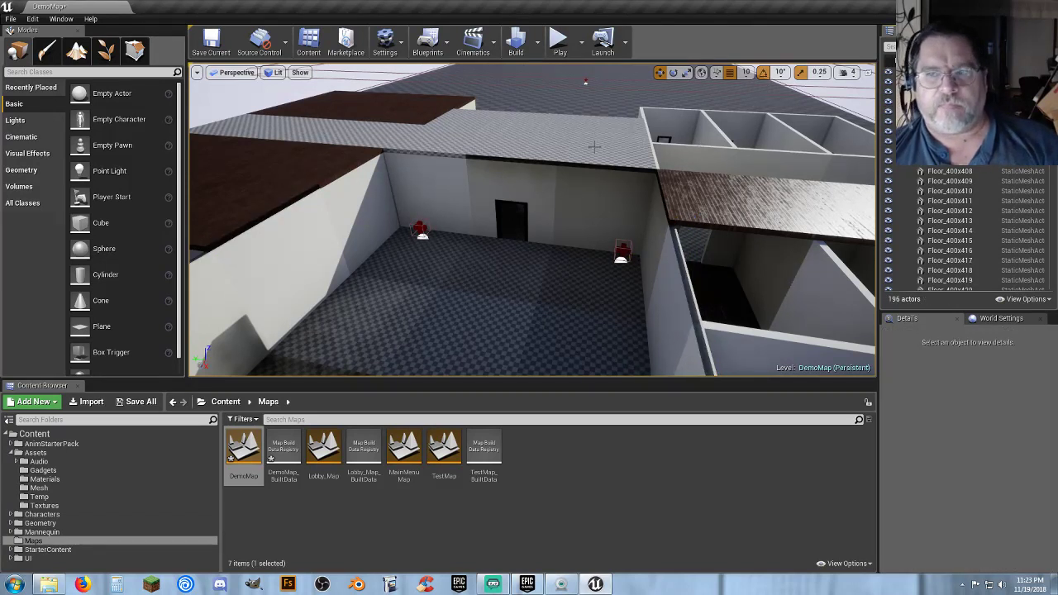
Delete the six wood upper-floor tiles covering the near block beside the open room, including Floor_400x457 and Floor_400x460
right_drag(595, 147, 497, 130)
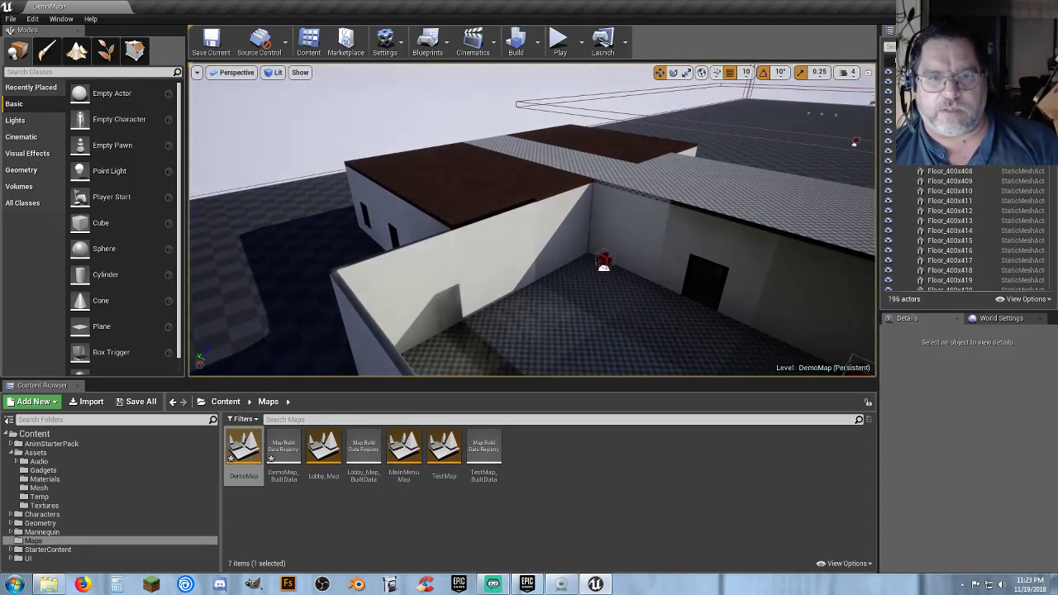
click(472, 200)
key(Delete)
click(417, 175)
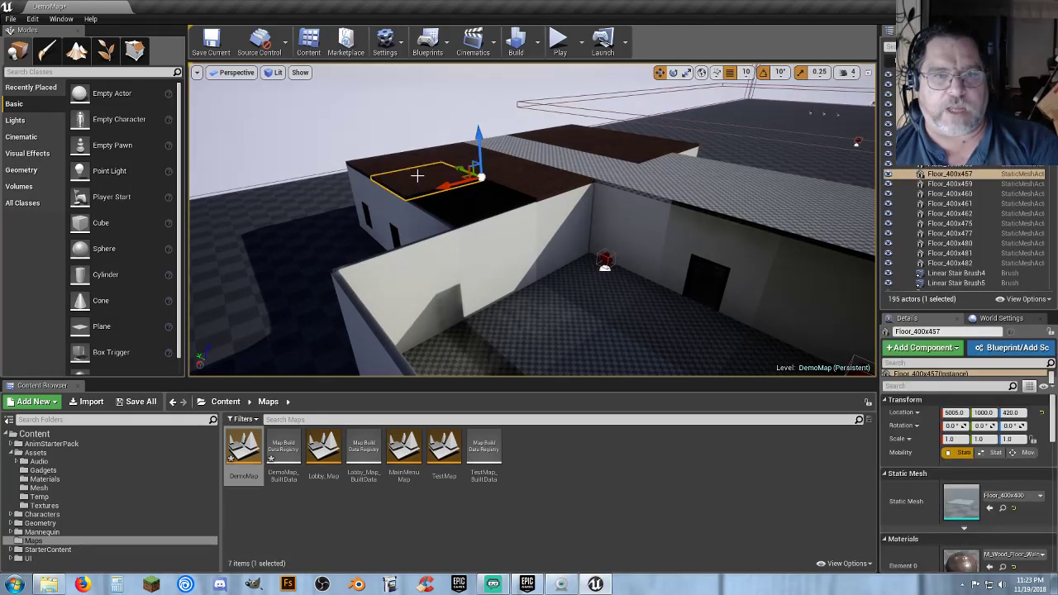
key(Delete)
click(467, 157)
key(Delete)
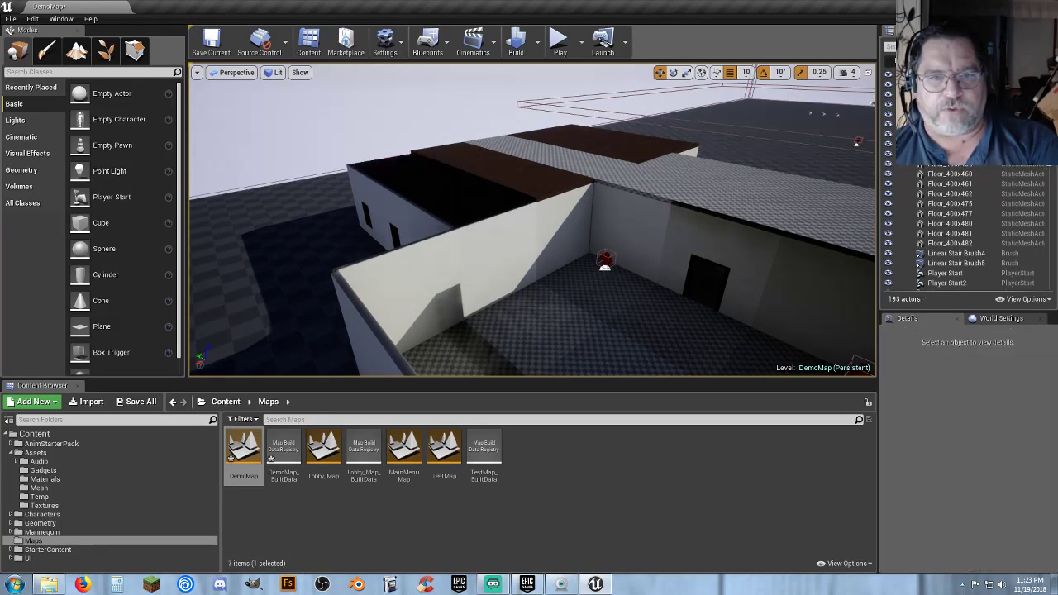
click(499, 167)
key(Delete)
click(495, 168)
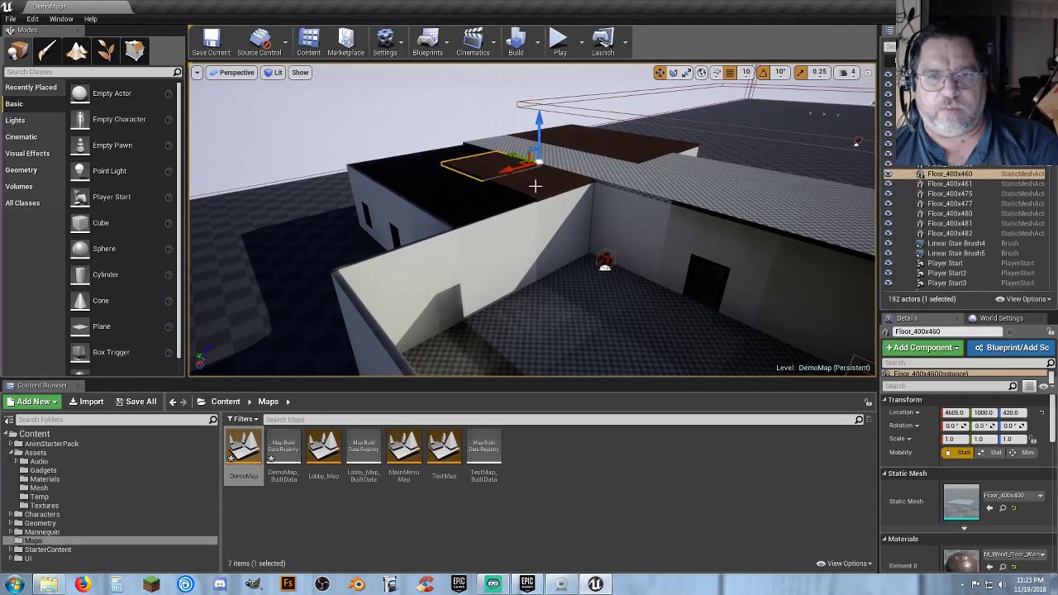
key(Delete)
click(526, 166)
key(Delete)
Delete the three ceramic upper-floor tiles of the corridor strip between the two wood-covered blocks, starting with Floor_400x450
click(492, 140)
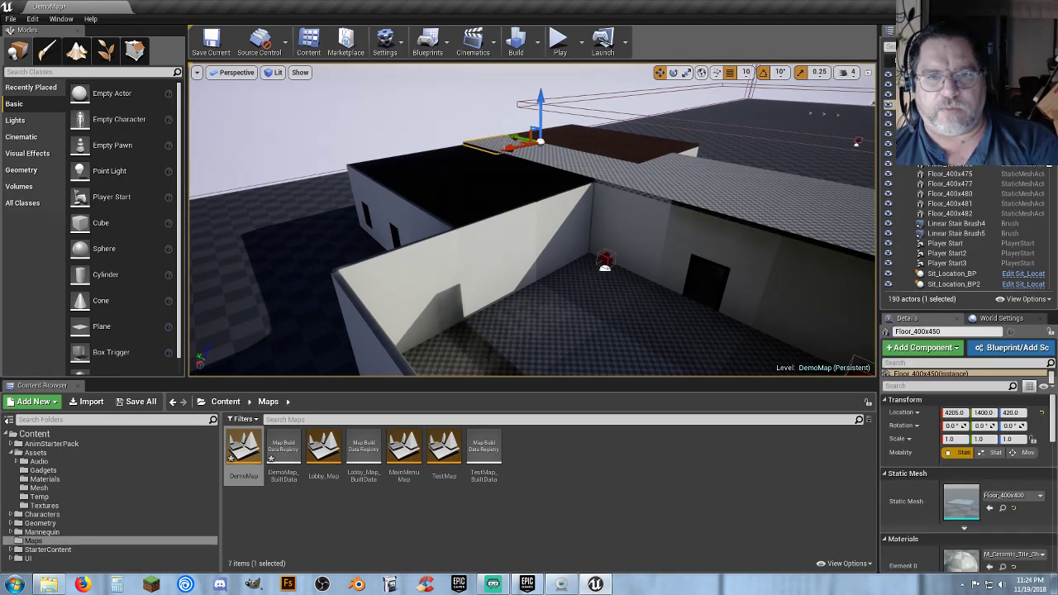
key(Delete)
click(567, 156)
key(Delete)
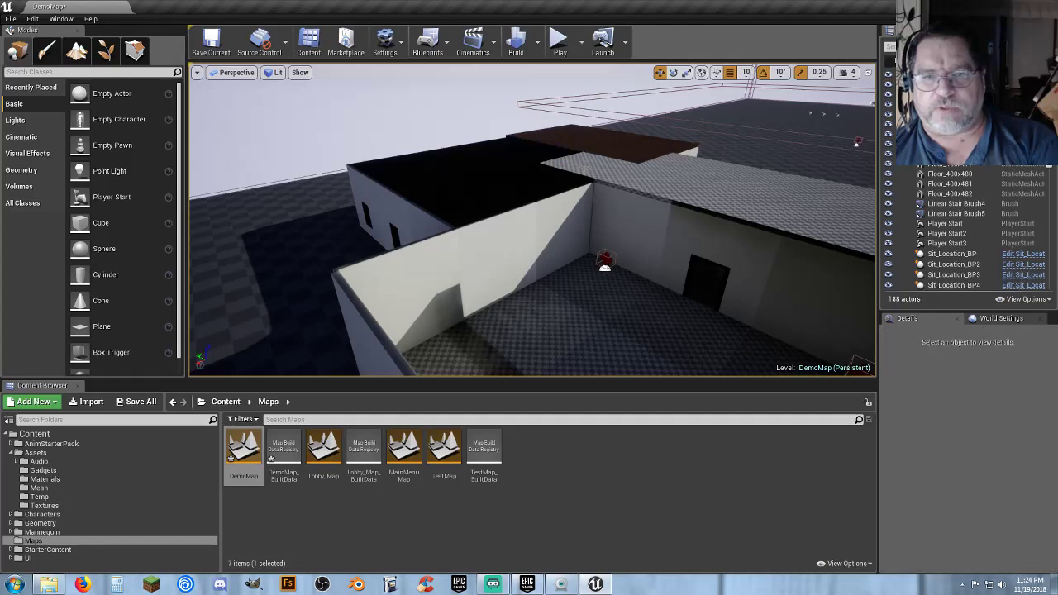
click(628, 165)
key(Delete)
Delete the six wood upper-floor tiles covering the far block, including Floor_400x452, Floor_400x451 and Floor_400x454
click(634, 155)
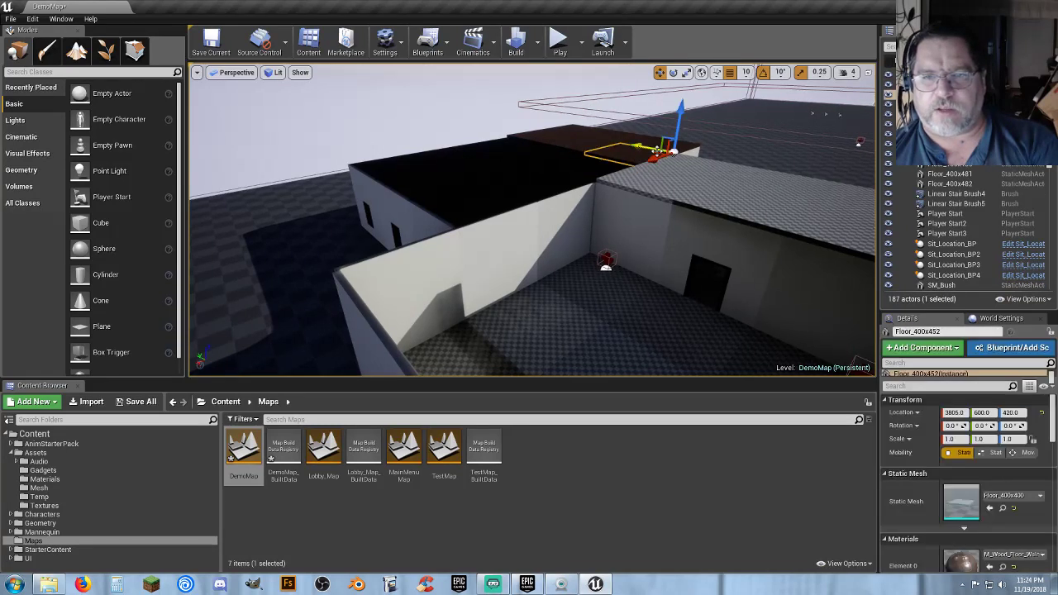
key(Delete)
click(591, 146)
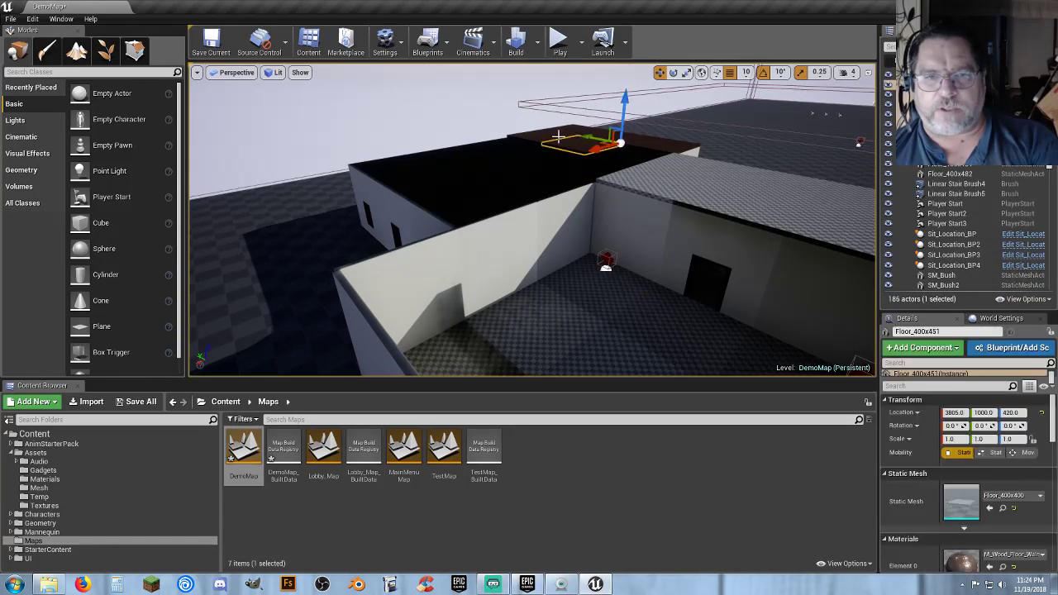
key(Delete)
click(567, 132)
key(Delete)
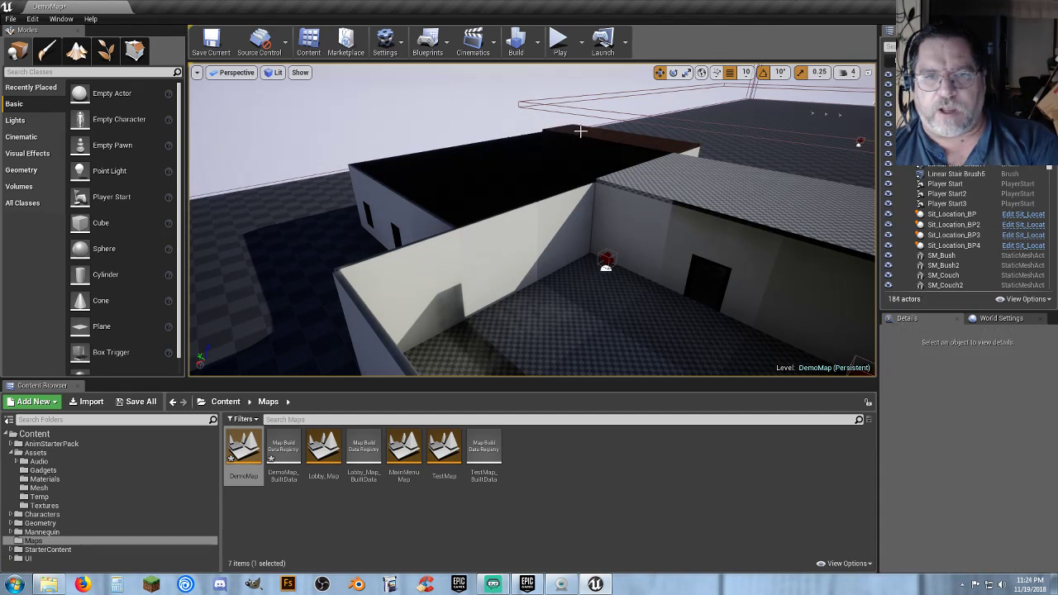
click(580, 130)
key(Delete)
click(611, 137)
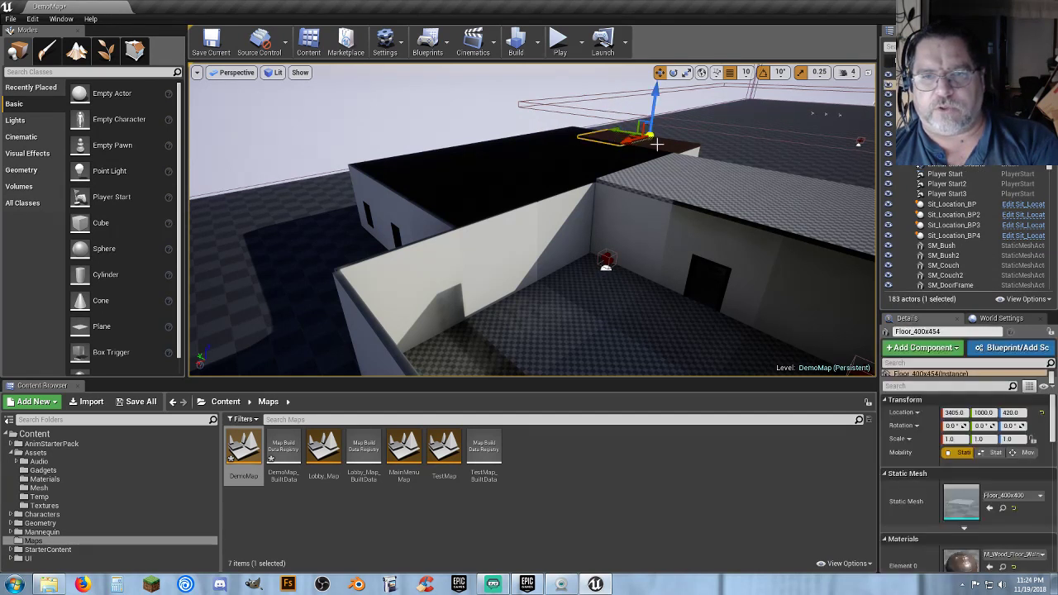
key(Delete)
click(665, 146)
key(Delete)
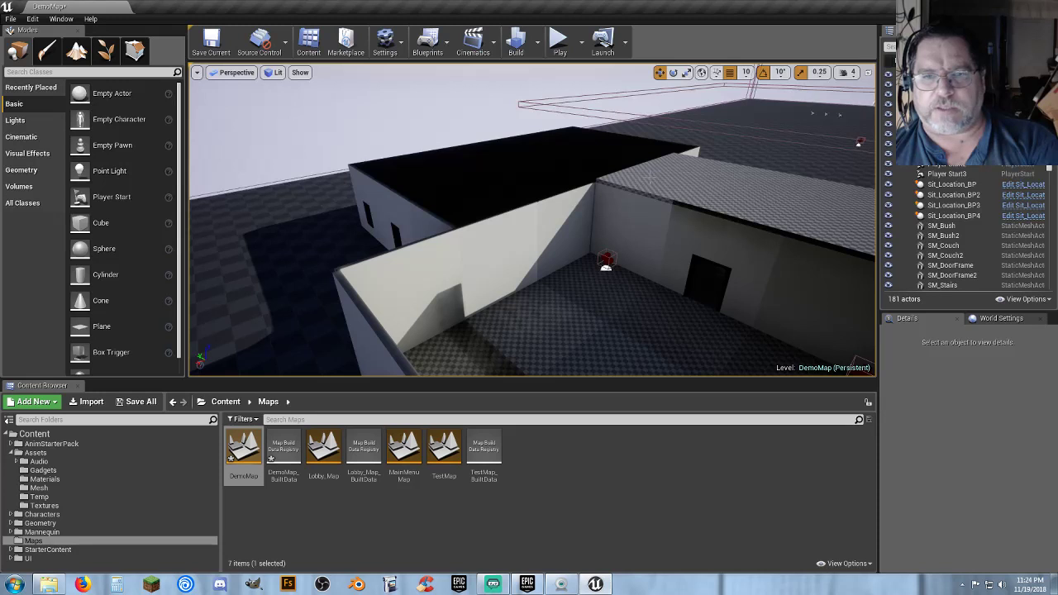
Delete the six ceramic upper-floor tiles above the central area behind the open room, including Floor_400x446 and Floor_400x445
click(653, 175)
key(Delete)
click(693, 176)
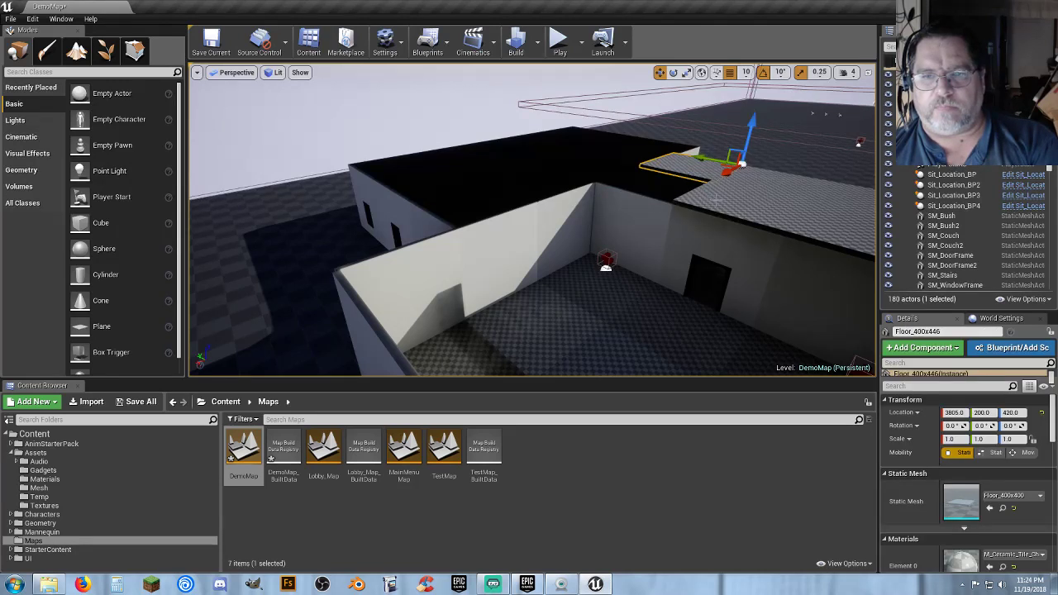
key(Delete)
click(715, 199)
right_drag(715, 199, 769, 187)
key(Delete)
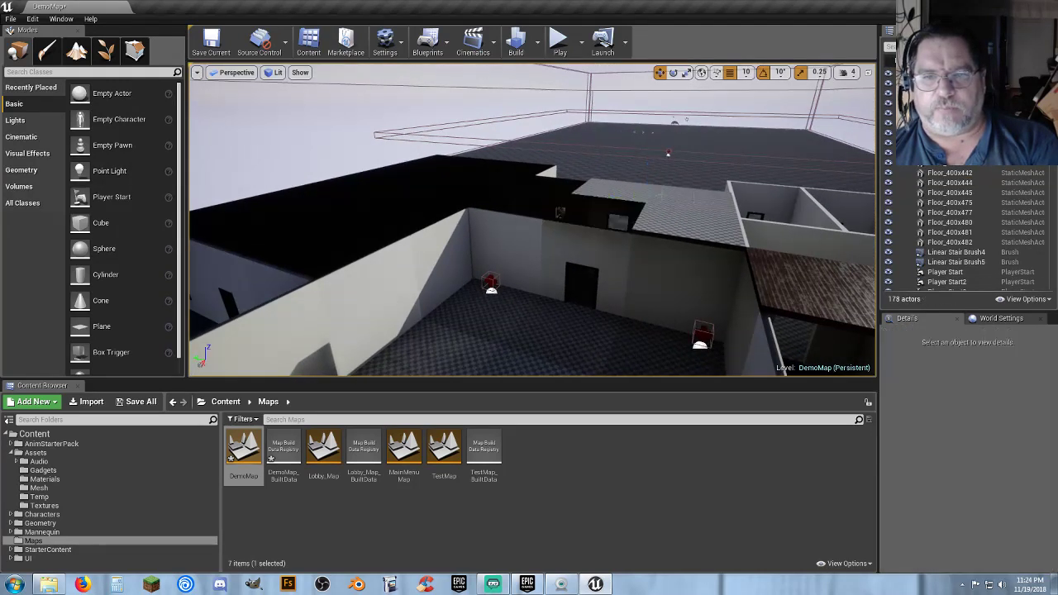
click(636, 188)
key(Delete)
click(680, 205)
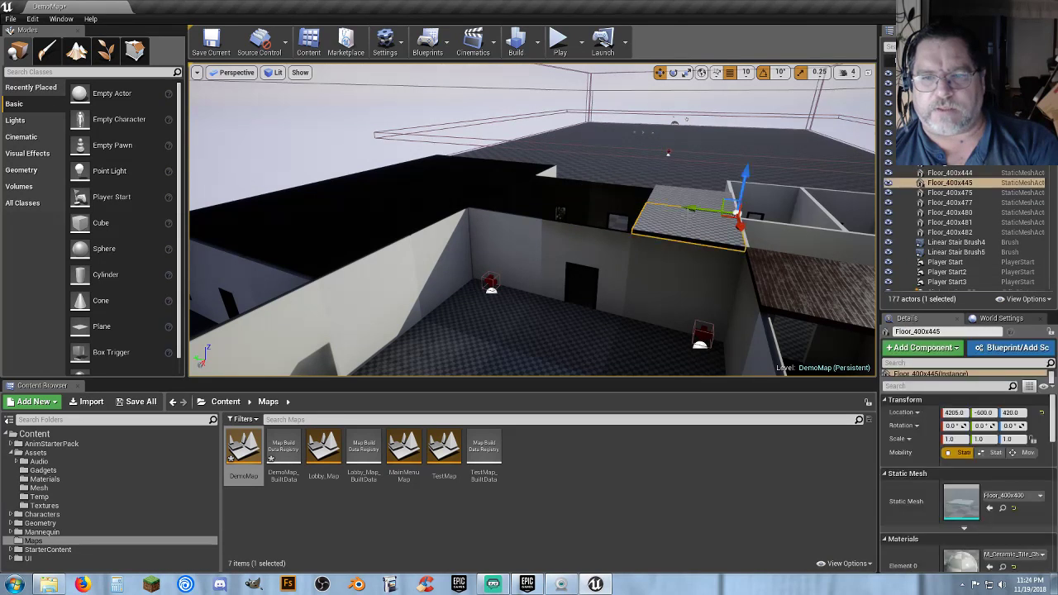
key(Delete)
click(680, 200)
right_drag(679, 200, 687, 246)
key(Delete)
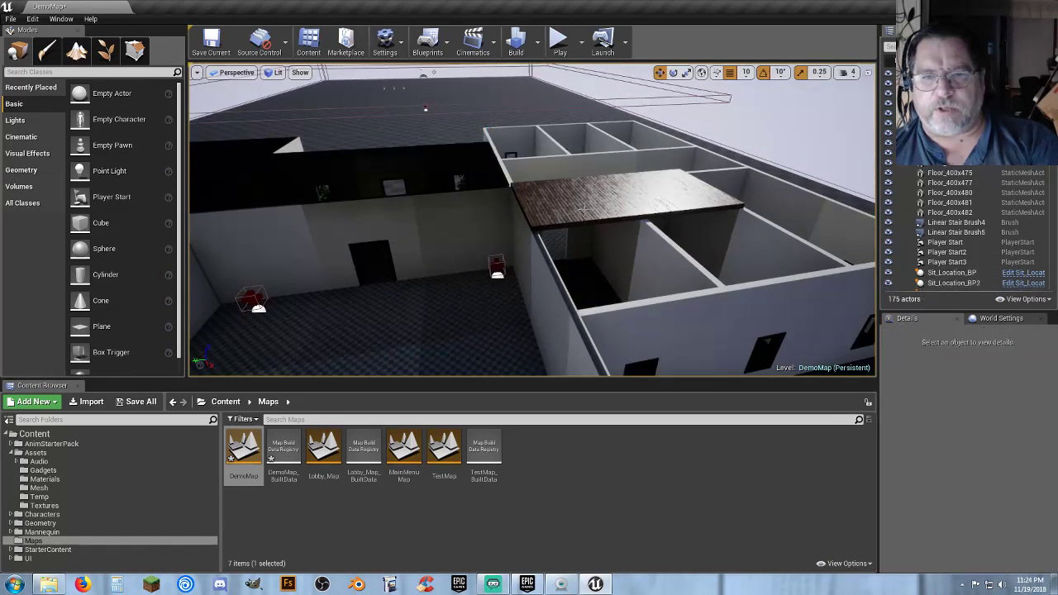
Delete the two wood upper-floor tiles still covering the wing next to the large open room
click(614, 202)
key(Delete)
click(658, 200)
key(Delete)
Rebuild only the level's lighting after the upper-floor tiles have been removed
right_drag(633, 208, 290, 203)
mouse_move(517, 95)
right_down()
mouse_move(446, 104)
mouse_move(516, 95)
right_up()
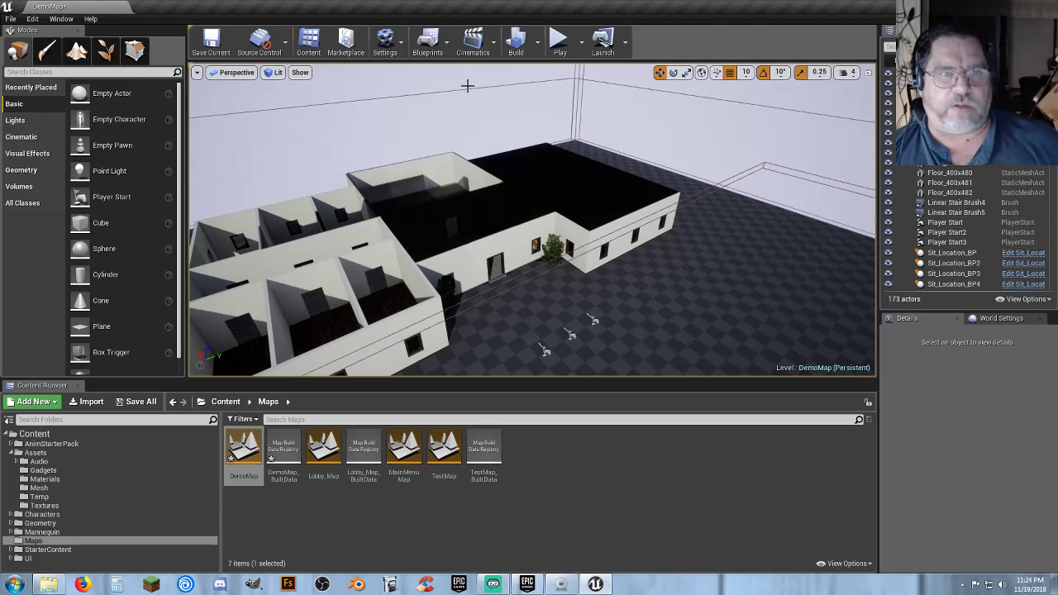
click(537, 41)
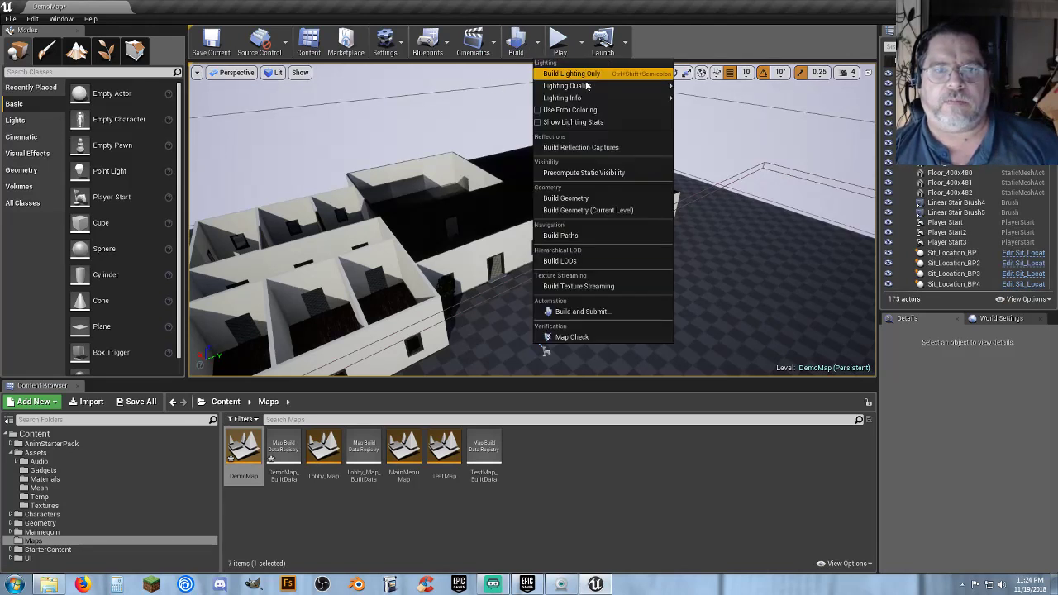
click(600, 76)
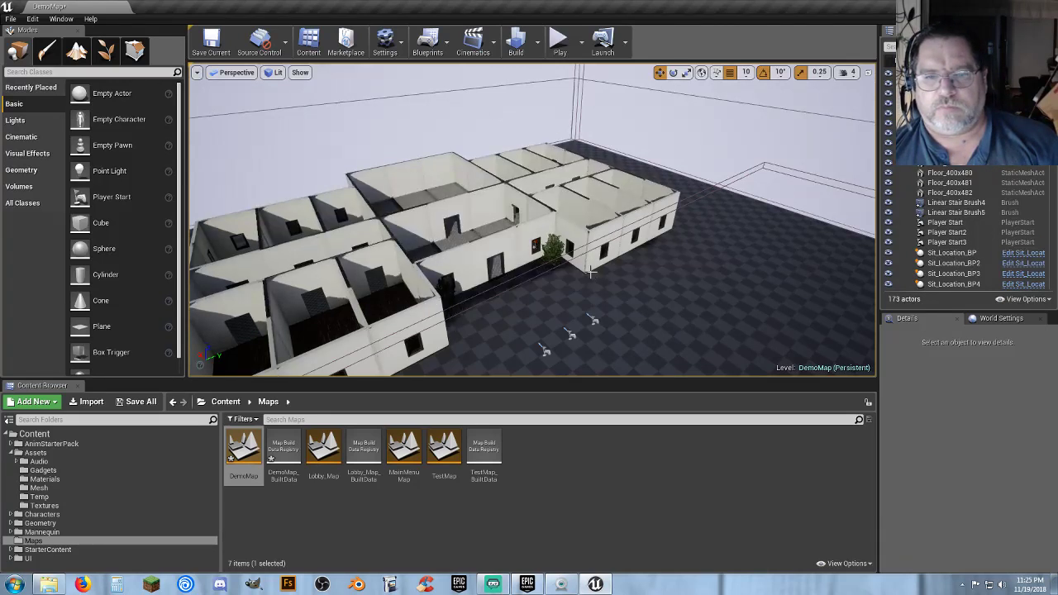
Select all the building's actors in the outliner, from Floor_400x400 through Wall_Window_400x423
right_drag(590, 273, 711, 331)
right_drag(514, 283, 435, 267)
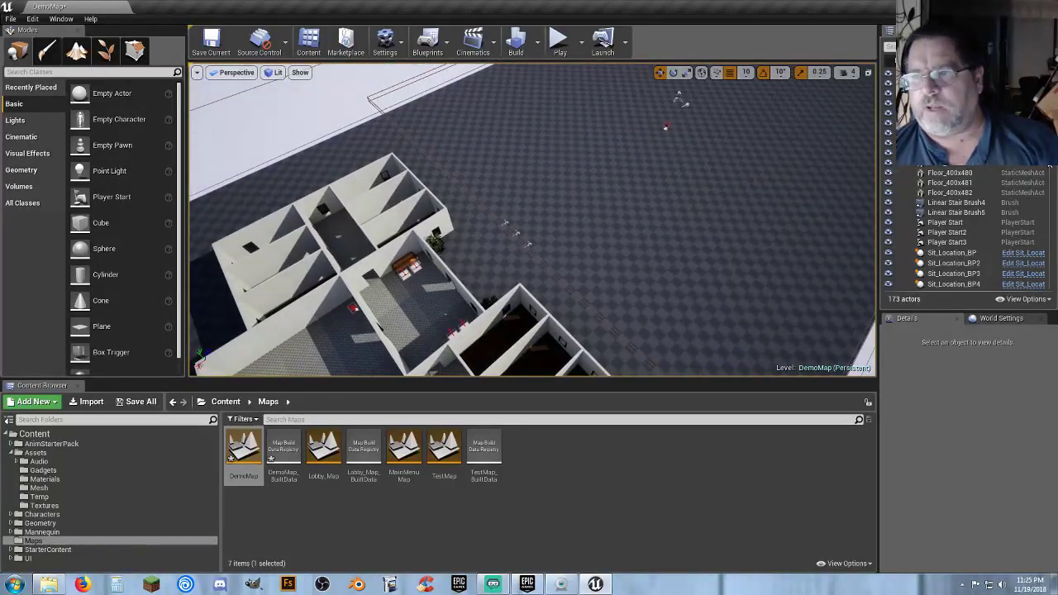
scroll(967, 228, up, 9)
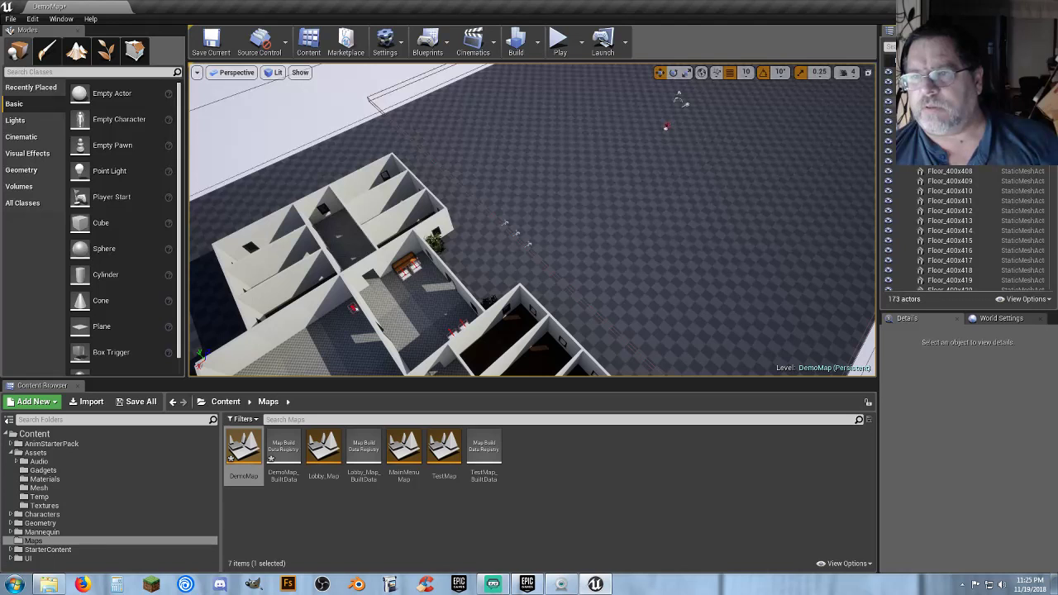
click(946, 102)
click(946, 92)
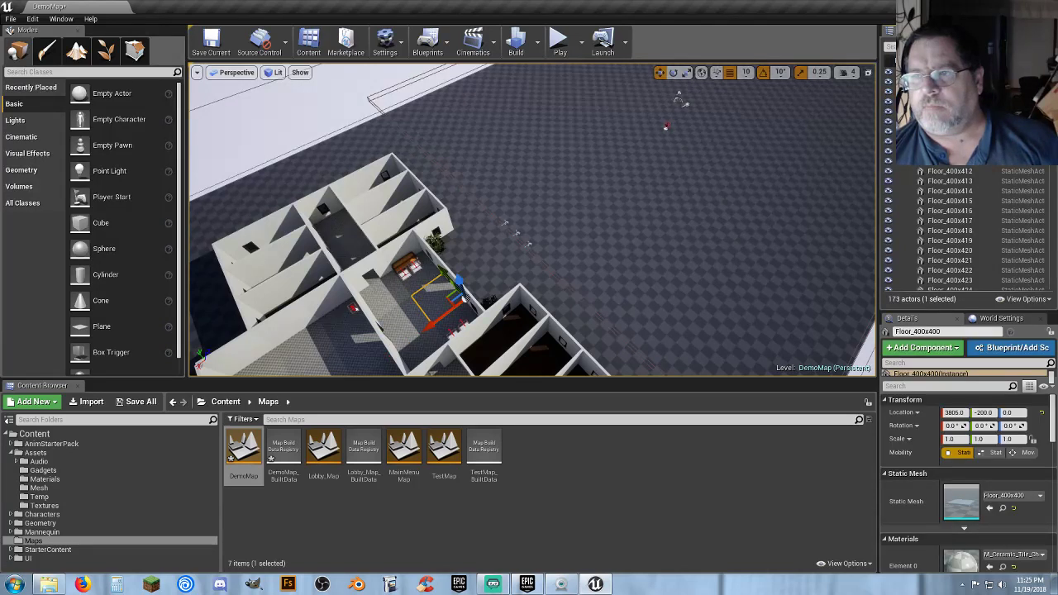
scroll(967, 227, down, 10)
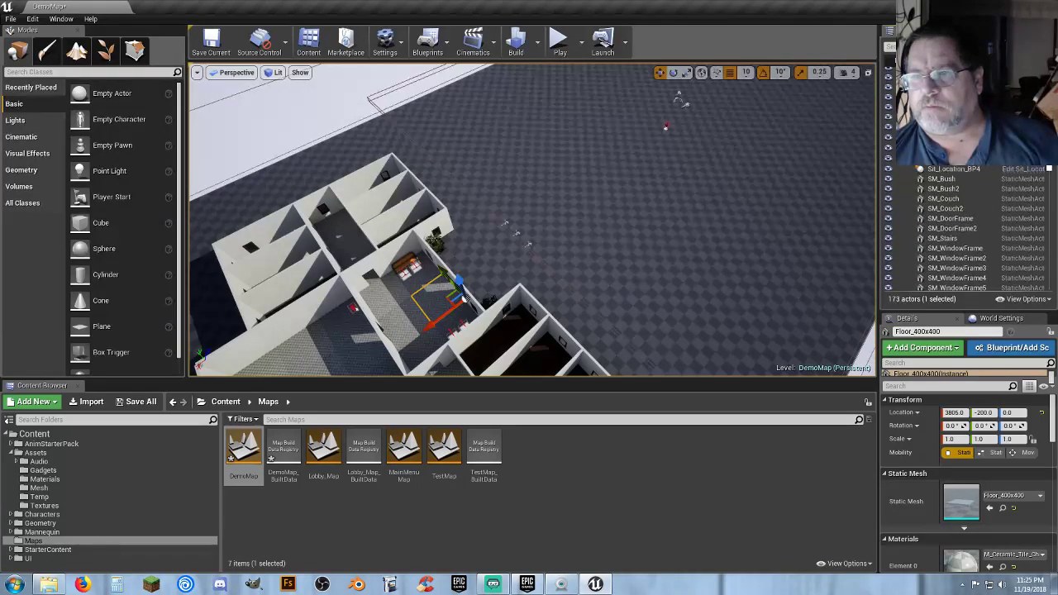
scroll(1051, 257, down, 10)
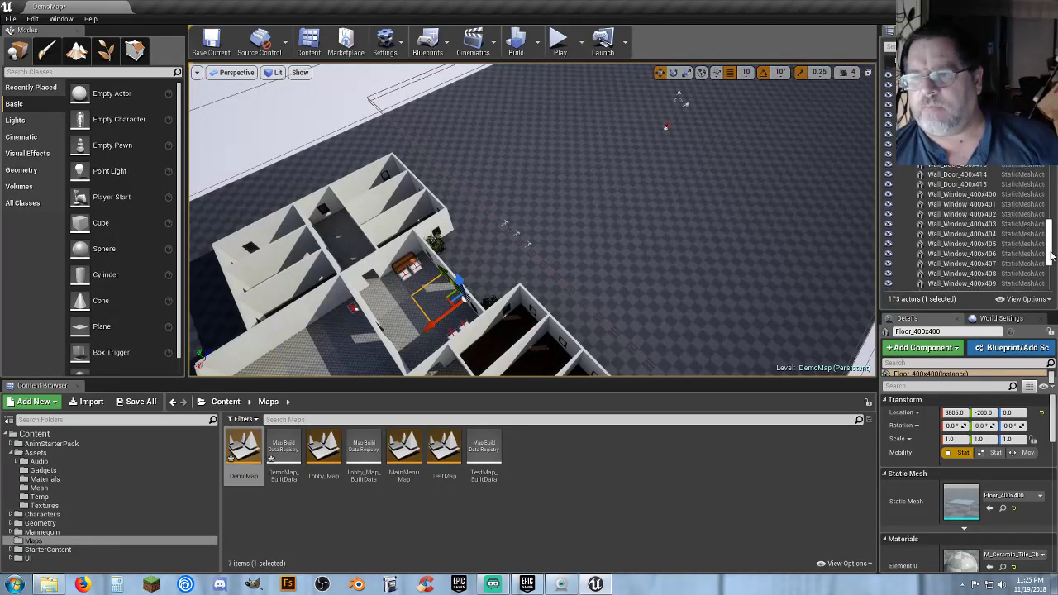
scroll(1051, 257, down, 6)
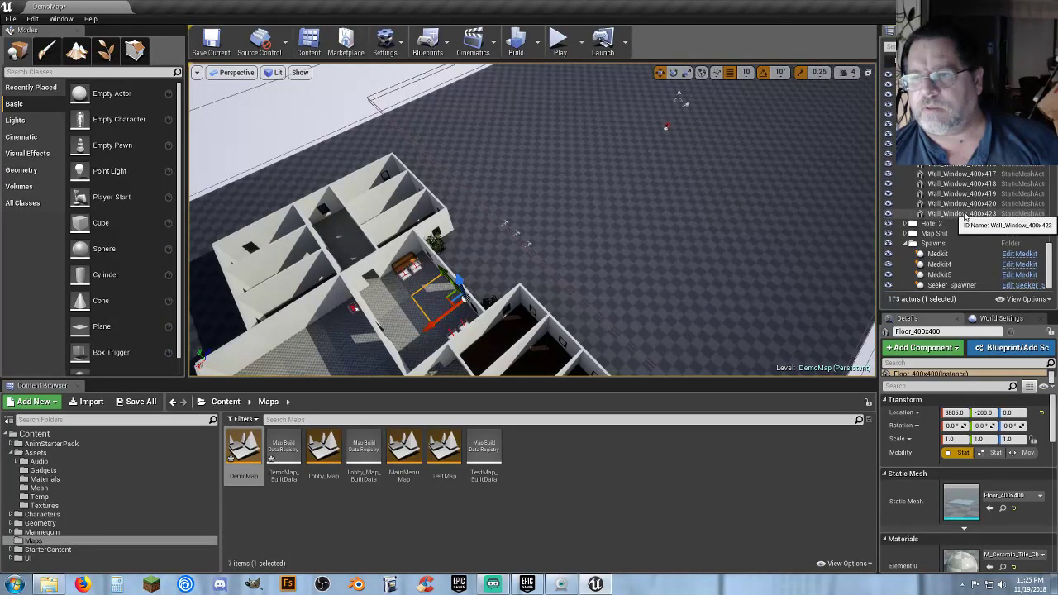
shift+click(965, 216)
Remove the three player starts from the building selection
scroll(1051, 238, up, 4)
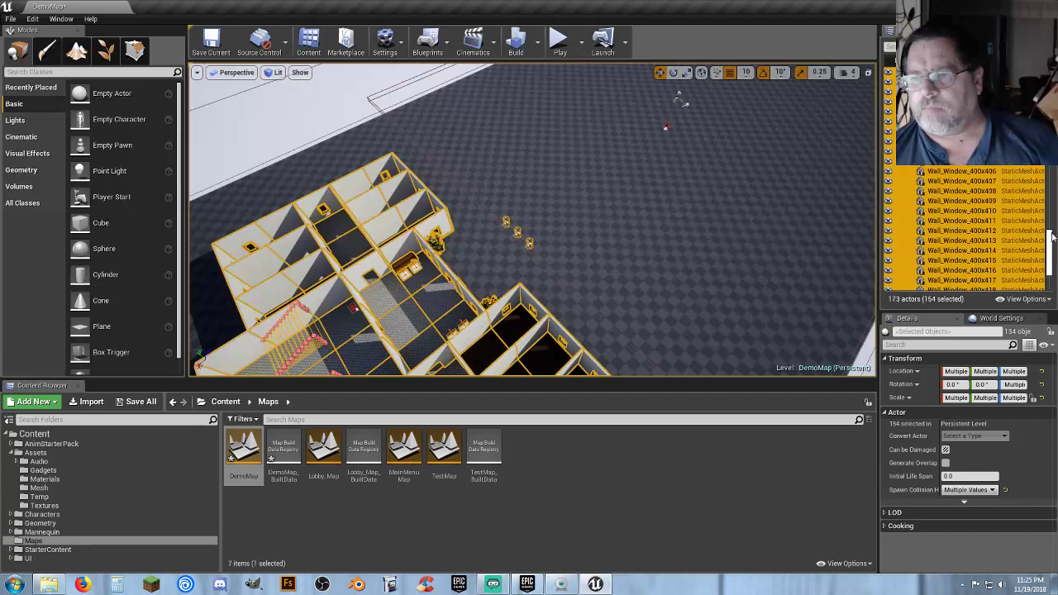
scroll(1051, 237, up, 15)
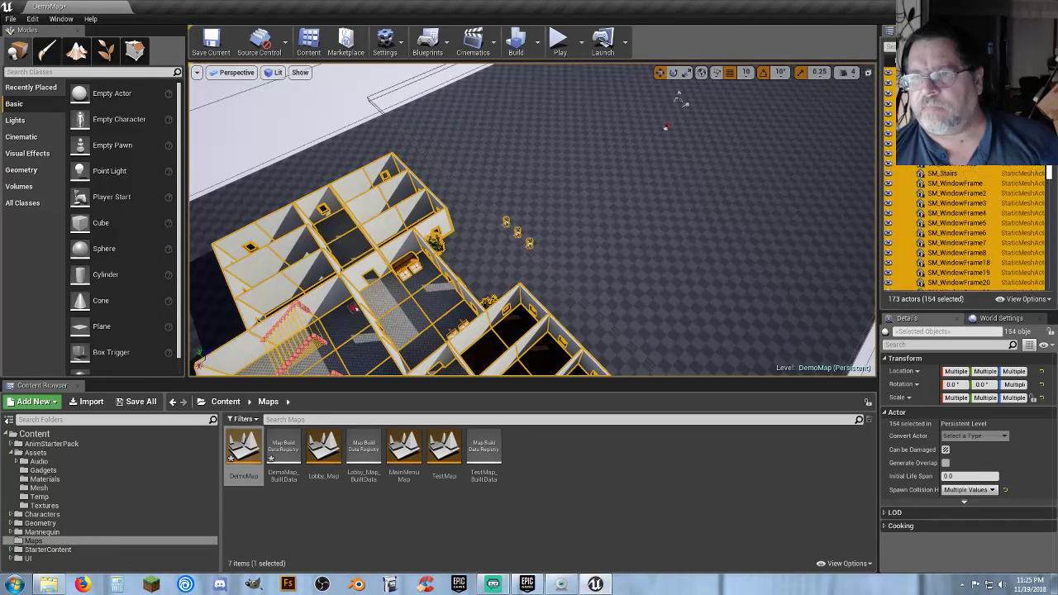
scroll(967, 227, up, 4)
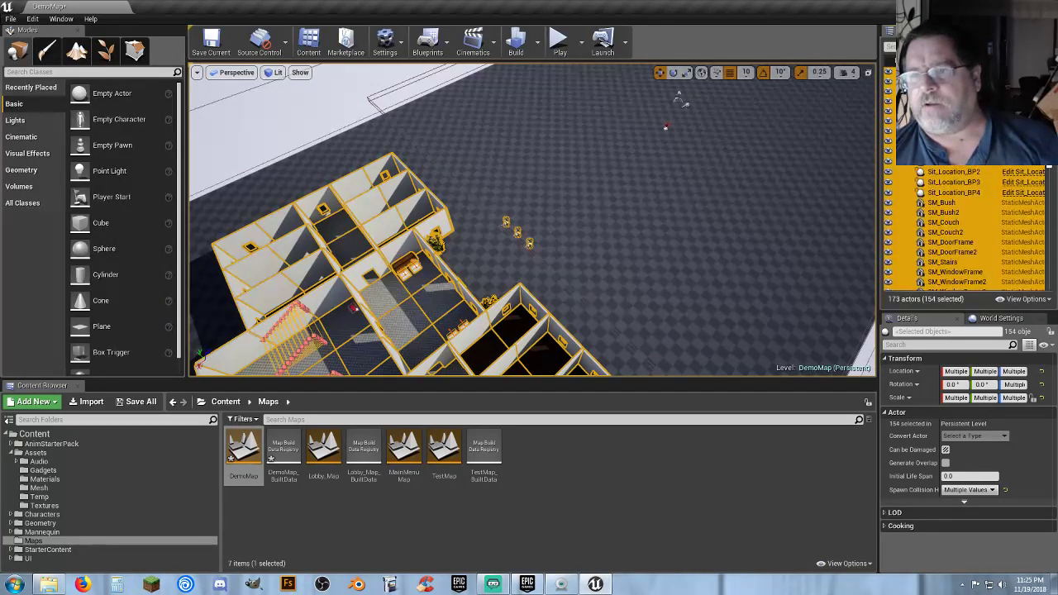
ctrl+click(950, 151)
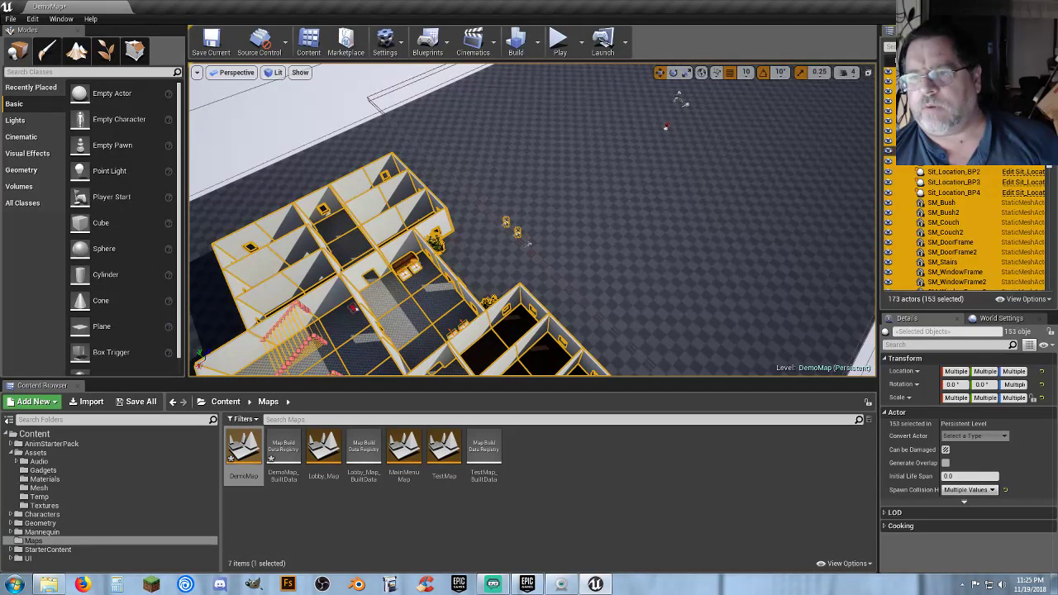
ctrl+click(948, 130)
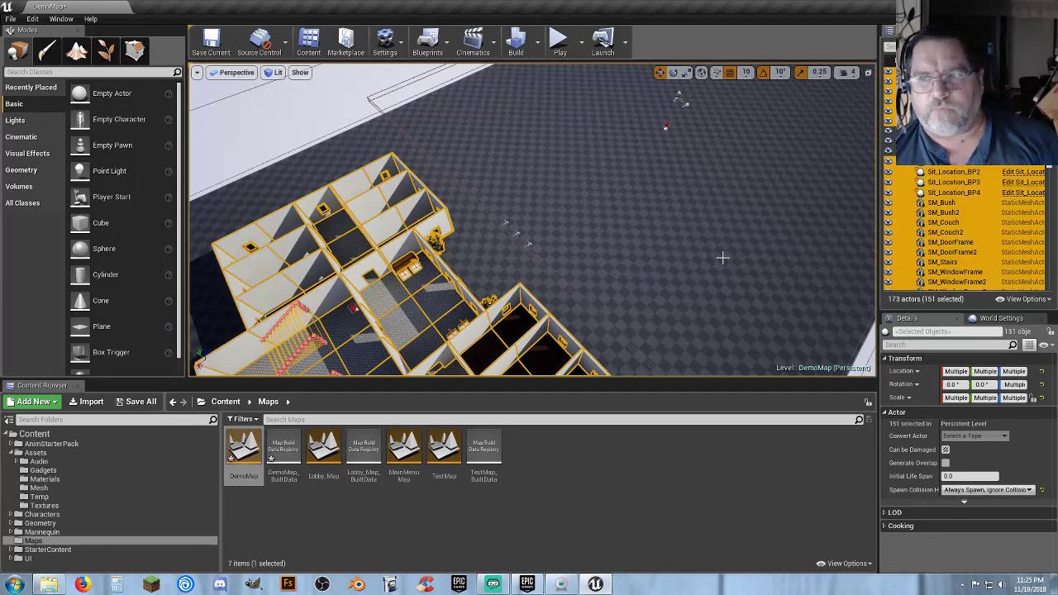
Duplicate the selected building actors and put the copies in the Hotel 2 folder
key(ctrl+w)
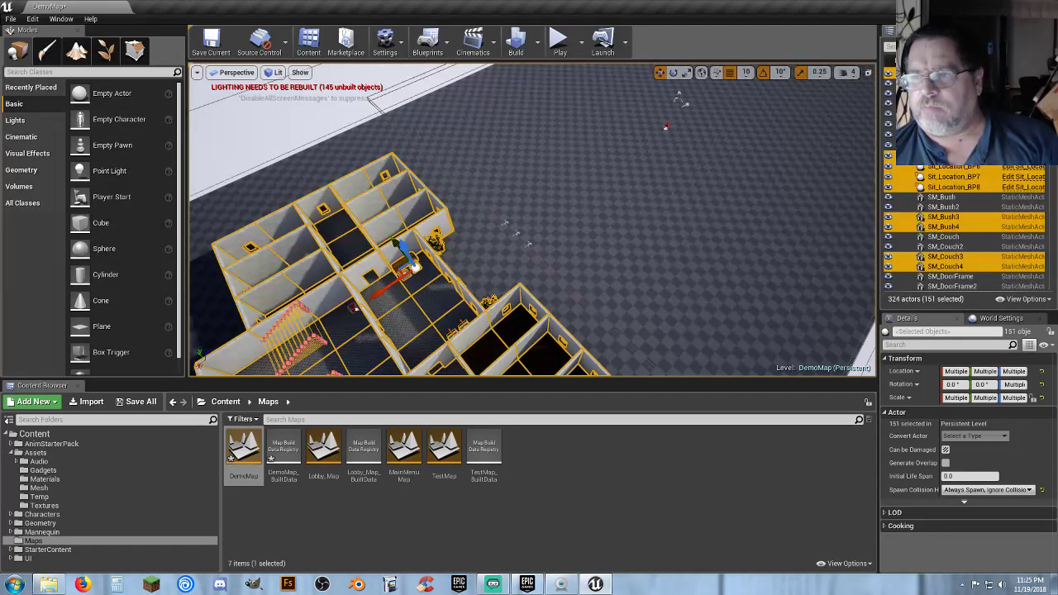
scroll(963, 223, up, 20)
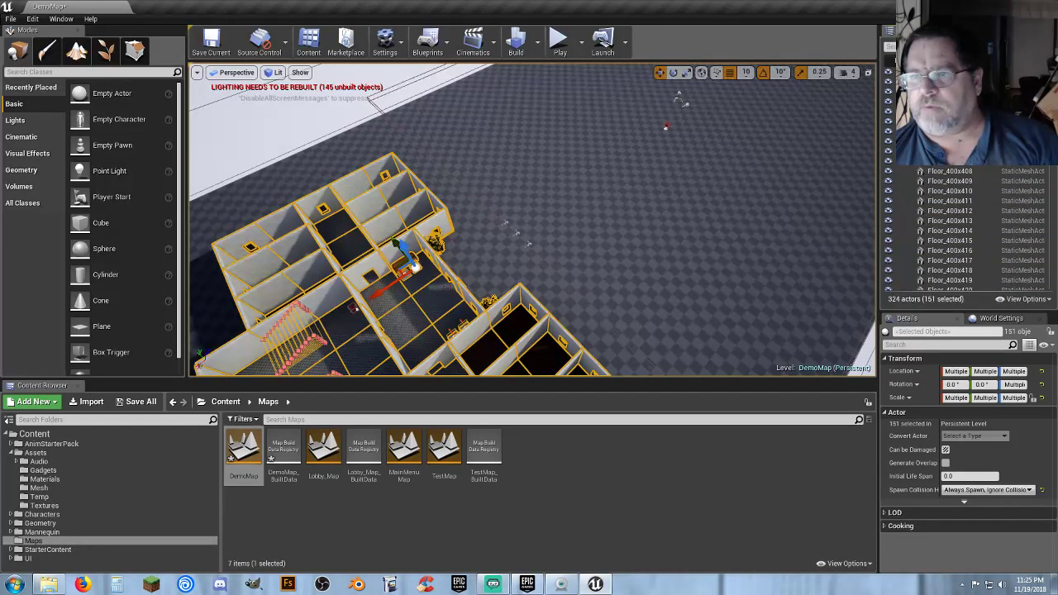
scroll(1037, 290, down, 15)
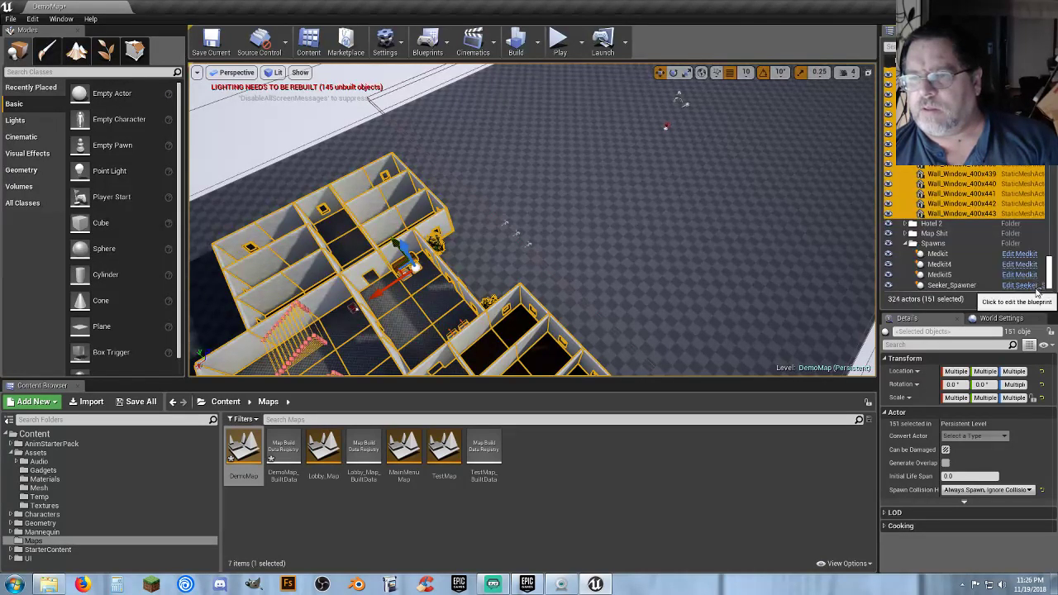
drag(958, 215, 931, 227)
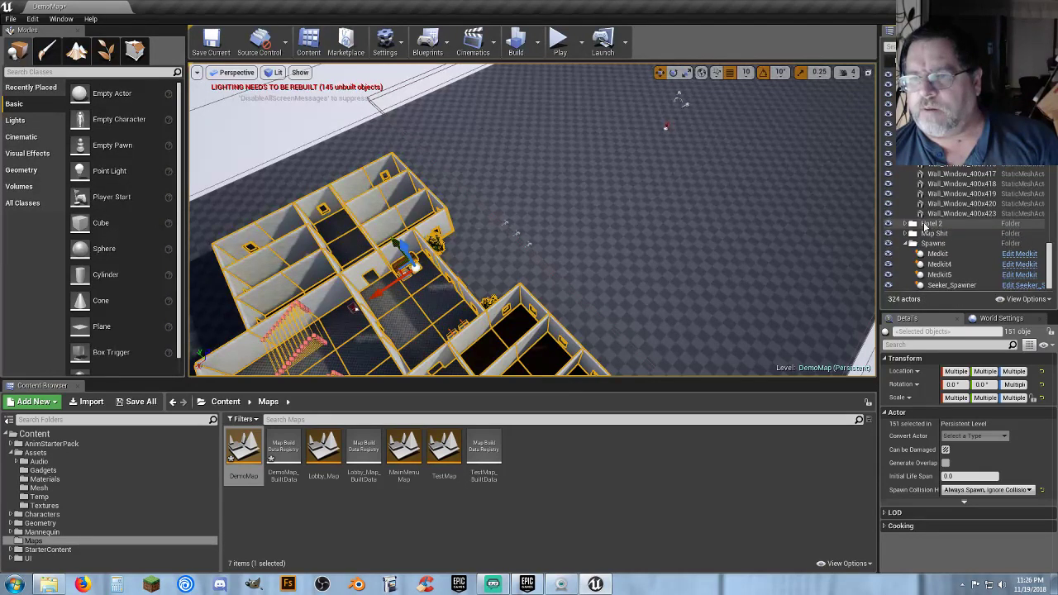
Select the duplicated building's actors in the Hotel 2 folder, from Floor_400x442 through Wall_Window_400x443, leaving out the player starts
click(908, 224)
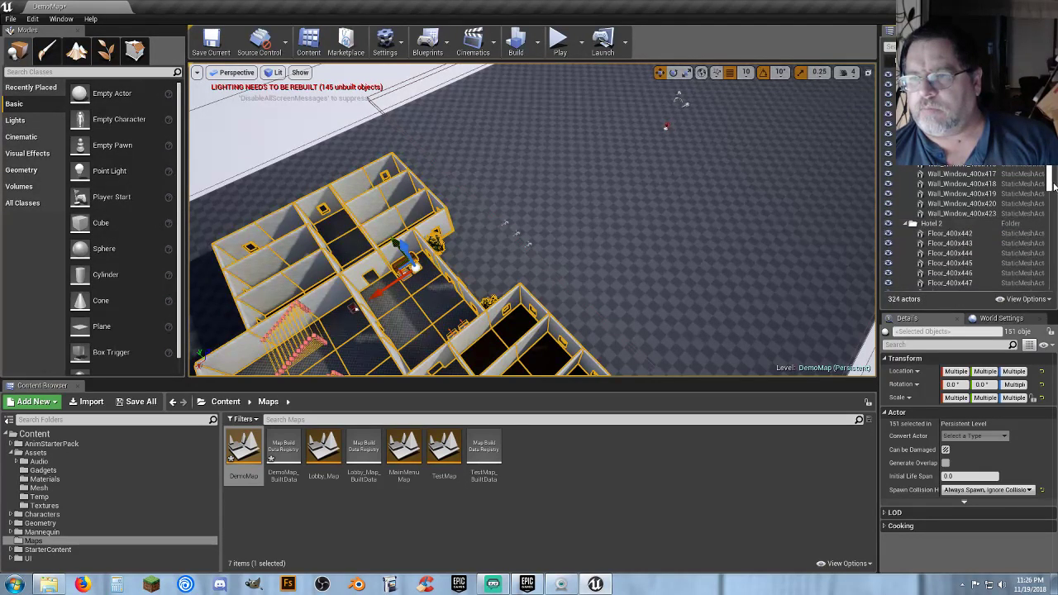
drag(1051, 183, 1051, 132)
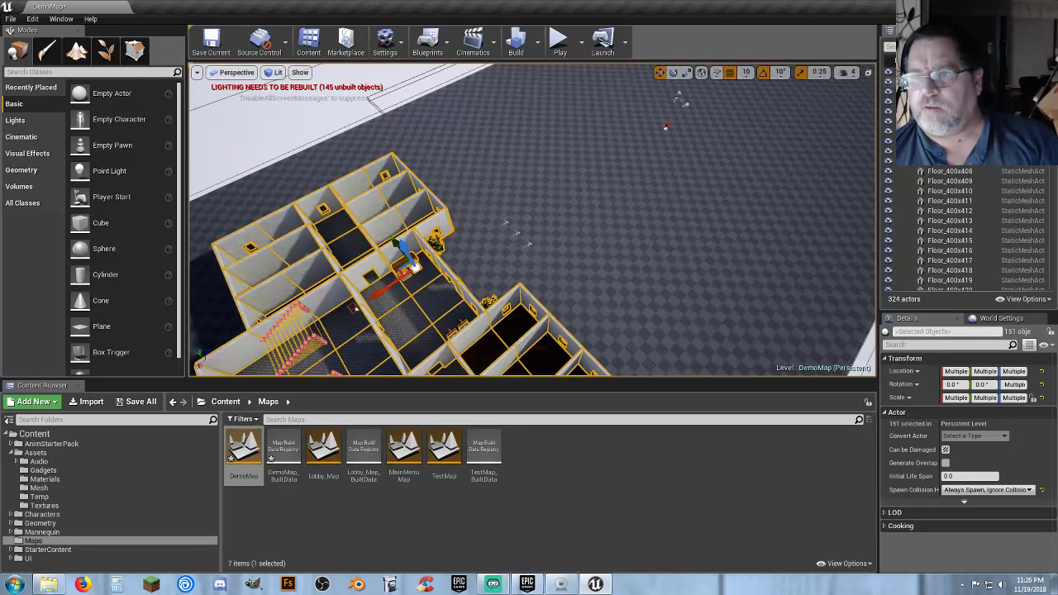
key(Escape)
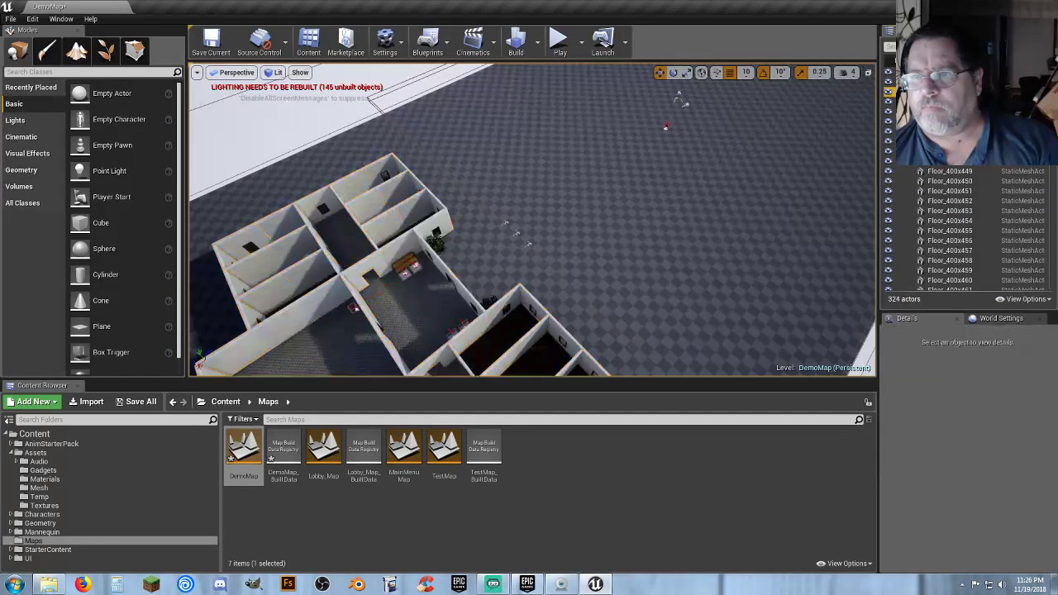
click(446, 302)
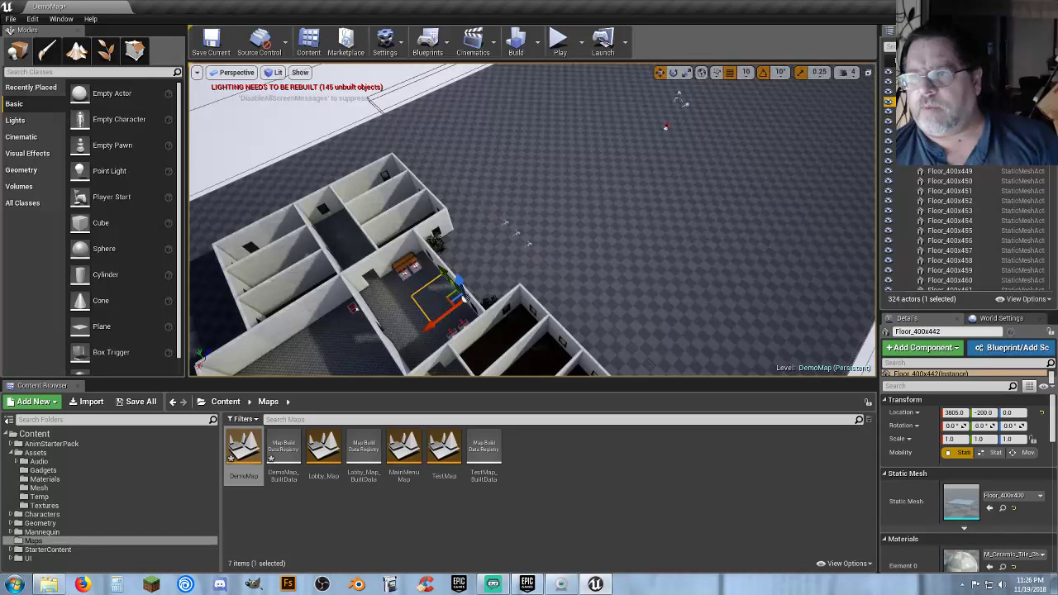
scroll(1039, 199, down, 15)
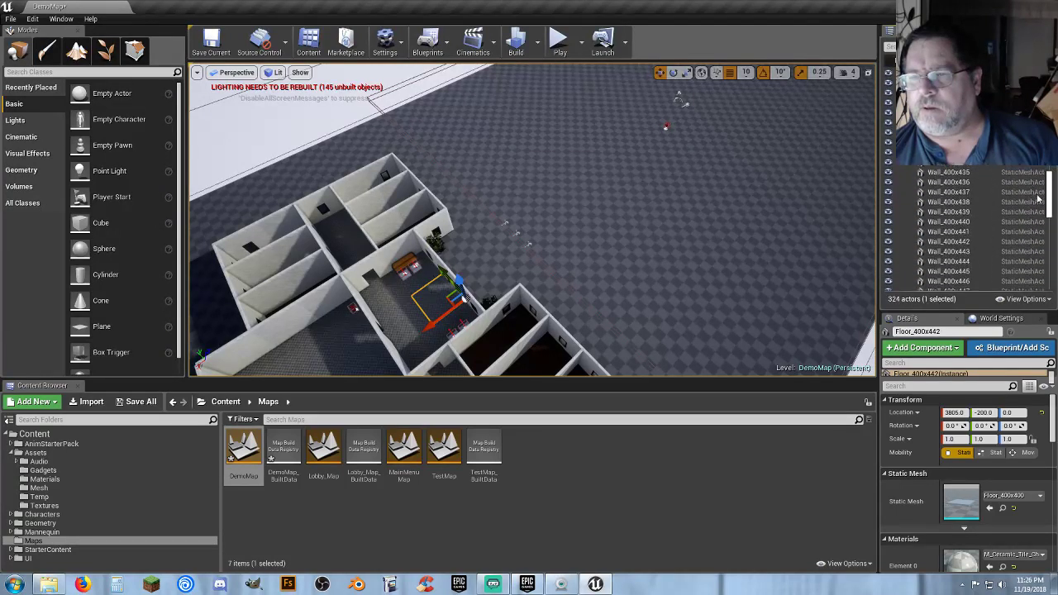
scroll(1039, 198, down, 10)
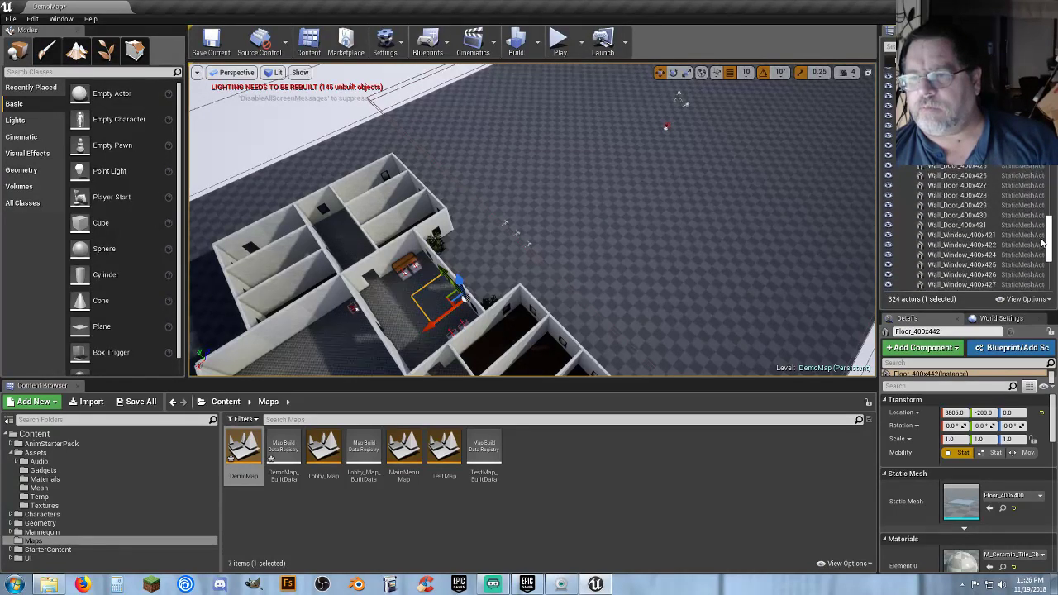
scroll(1037, 248, down, 8)
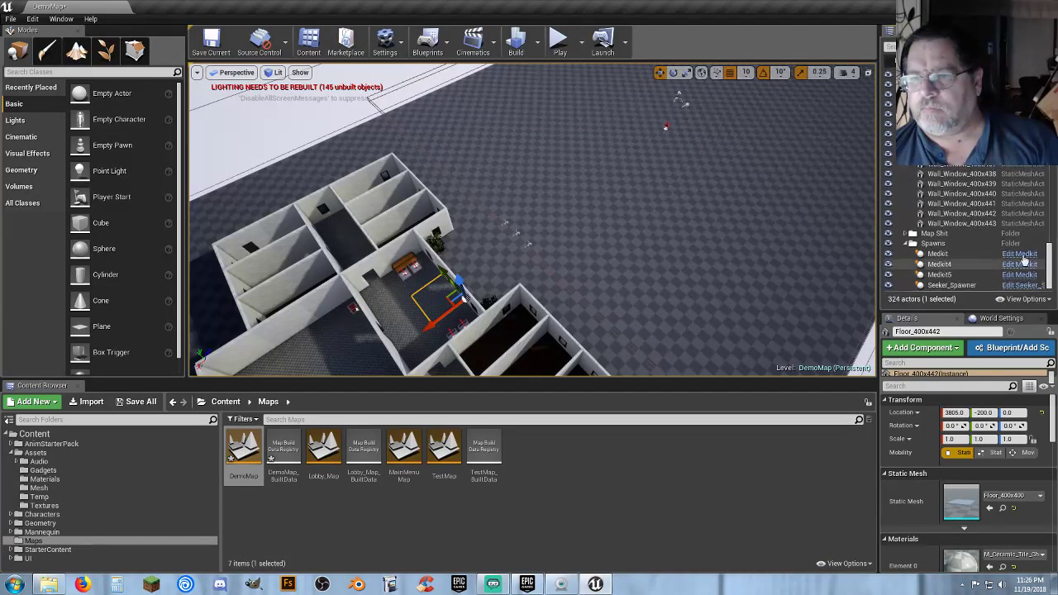
shift+click(959, 224)
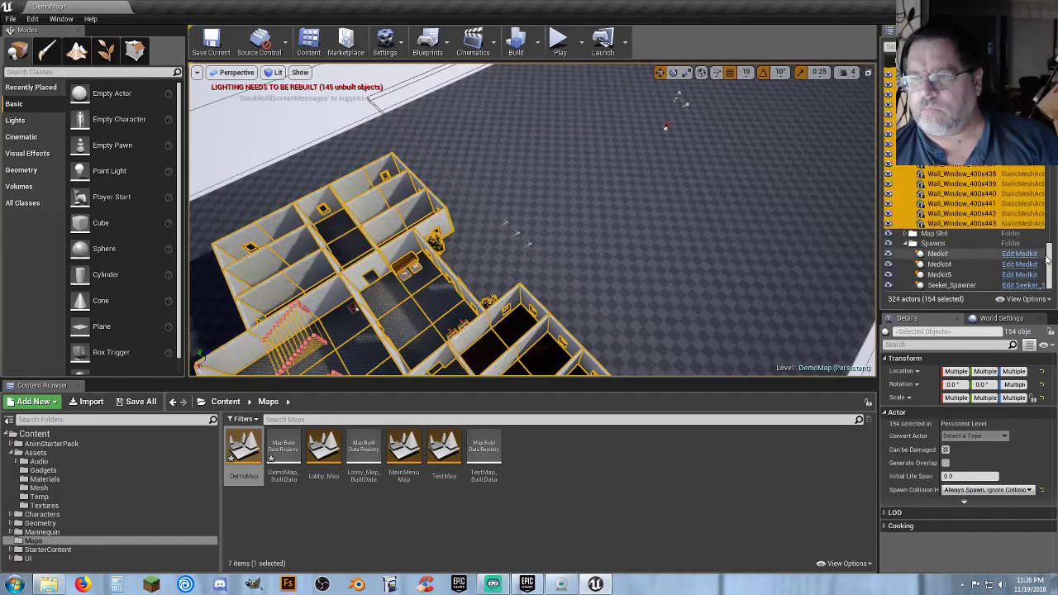
drag(1047, 258, 1048, 168)
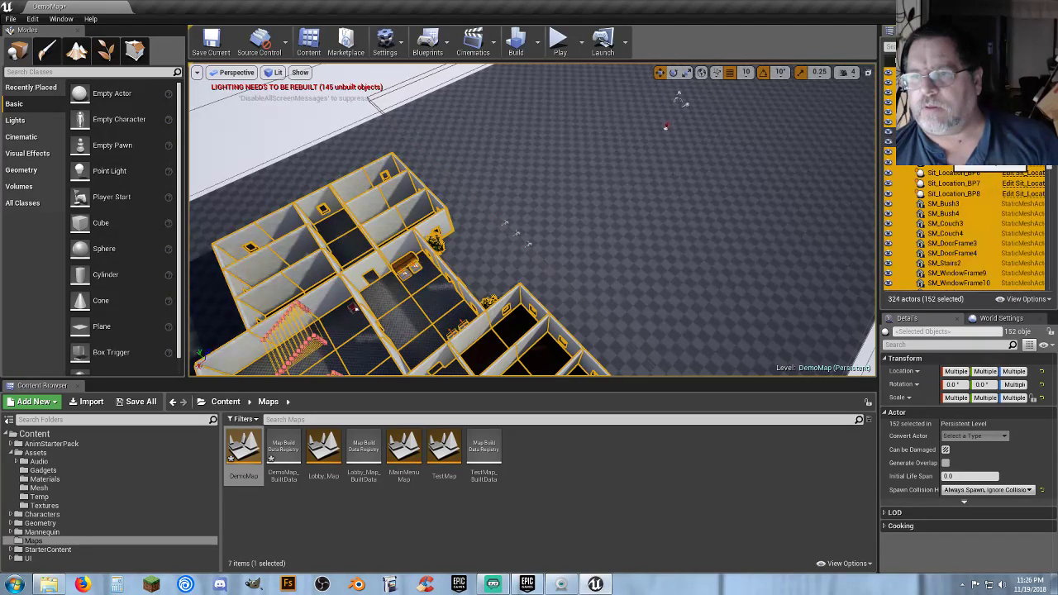
Move the duplicate building away from the original, across the ground towards the opposite end of the map
mouse_move(595, 240)
right_down()
mouse_move(496, 245)
mouse_move(596, 241)
right_up()
alt+drag(351, 315, 808, 294)
key(f)
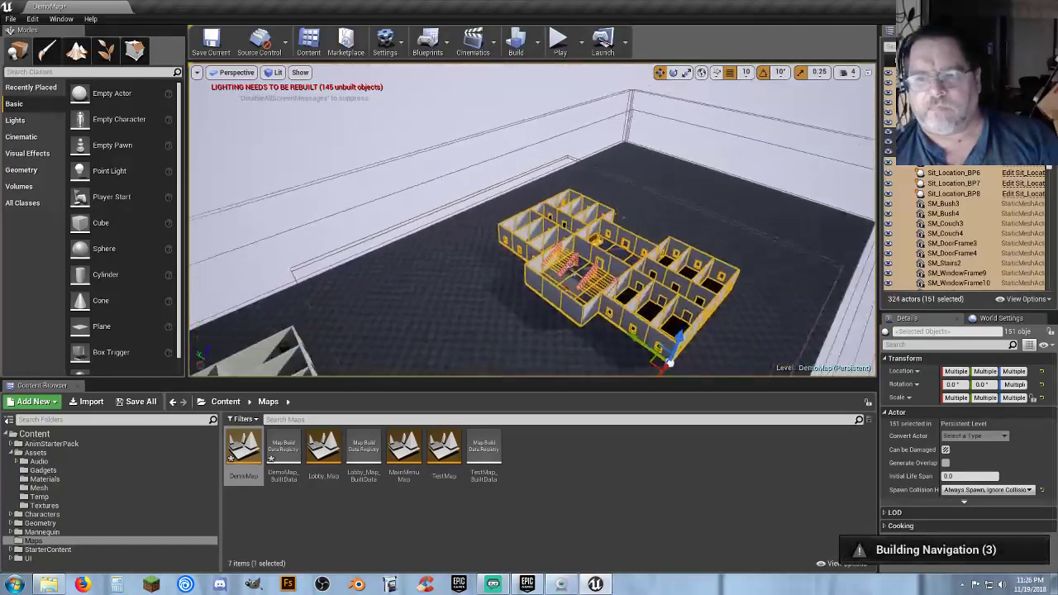
mouse_move(666, 311)
right_down()
mouse_move(744, 314)
mouse_move(666, 311)
right_up()
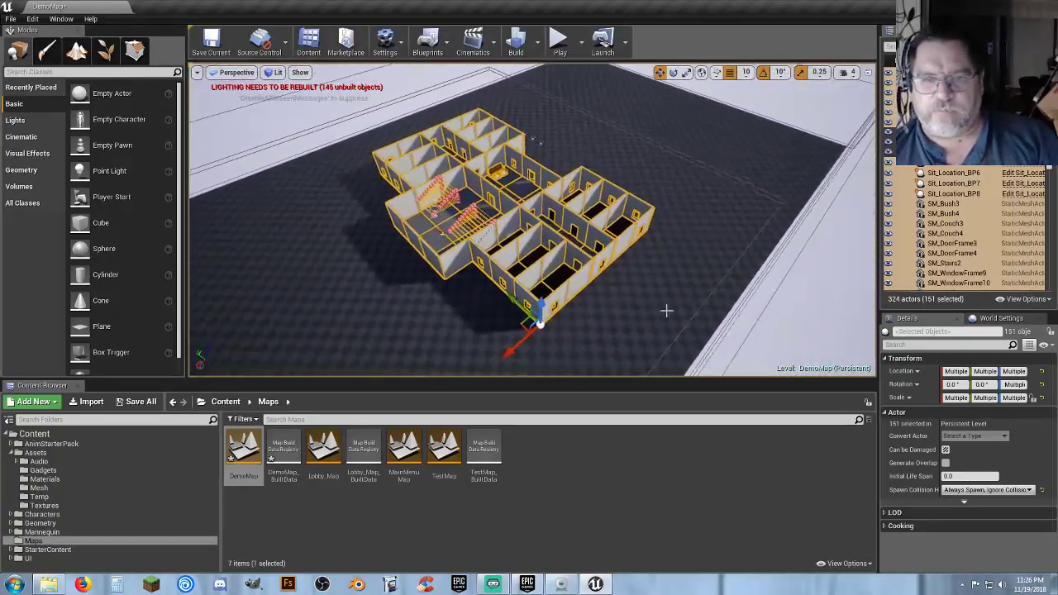
drag(504, 354, 696, 183)
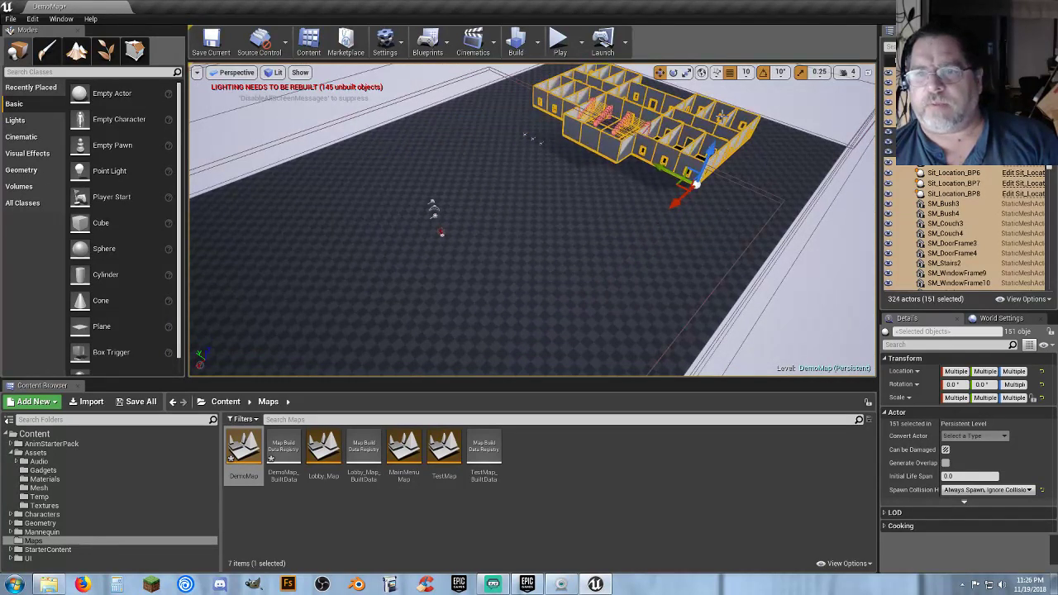
Rotate the duplicate building 180 degrees about the vertical axis so its entrance faces the original
click(673, 72)
drag(726, 218, 651, 224)
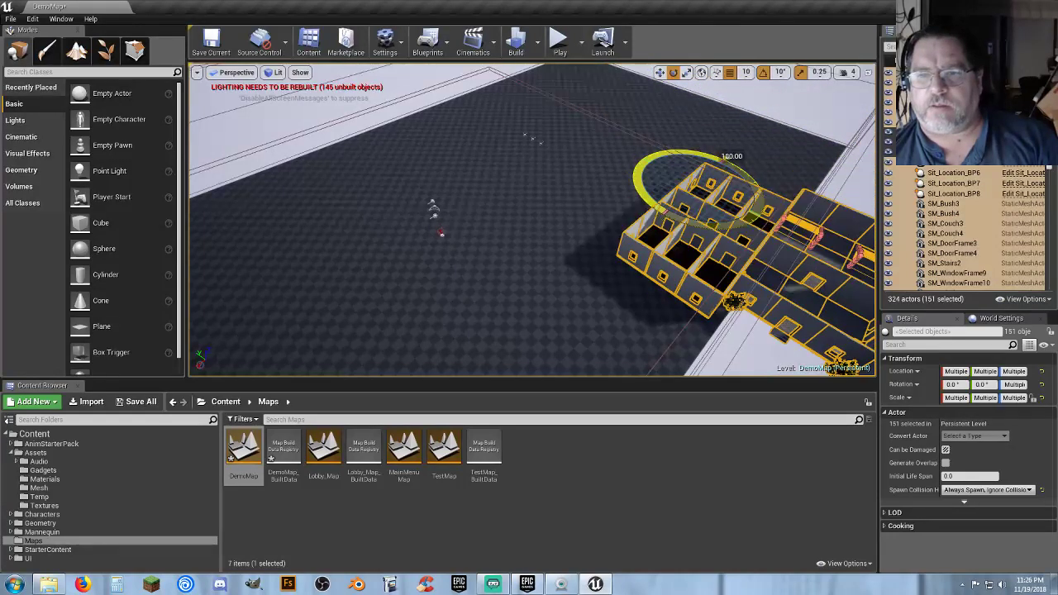
right_drag(685, 219, 759, 190)
Shift the rotated duplicate building lengthwise to position it near the end boundary of the ground
click(658, 72)
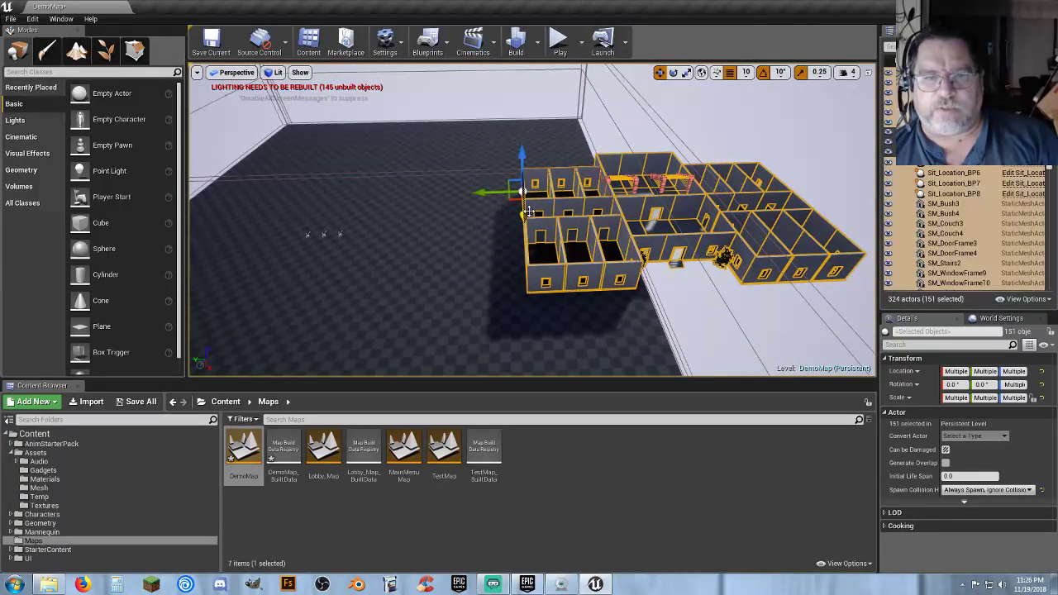
drag(527, 214, 530, 148)
right_drag(534, 126, 681, 64)
key(w)
key(a)
key(a)
key(w)
right_drag(649, 210, 531, 130)
drag(541, 250, 695, 250)
right_drag(496, 131, 495, 131)
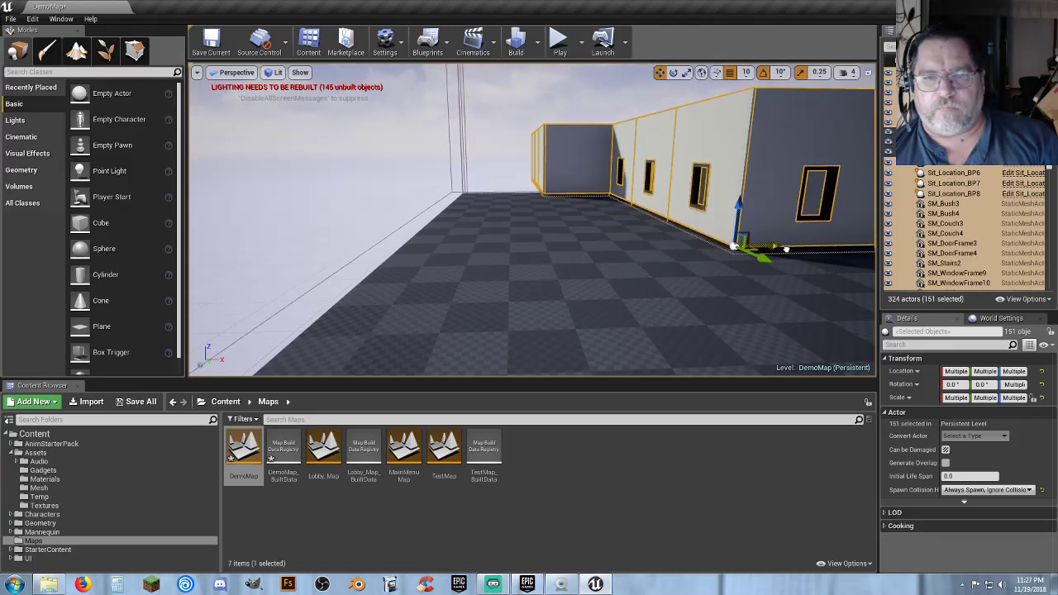
Slide the duplicate building sideways to centre it across the ground's width, opposite the original, and check its stair room
right_drag(763, 250, 764, 250)
right_drag(596, 256, 596, 256)
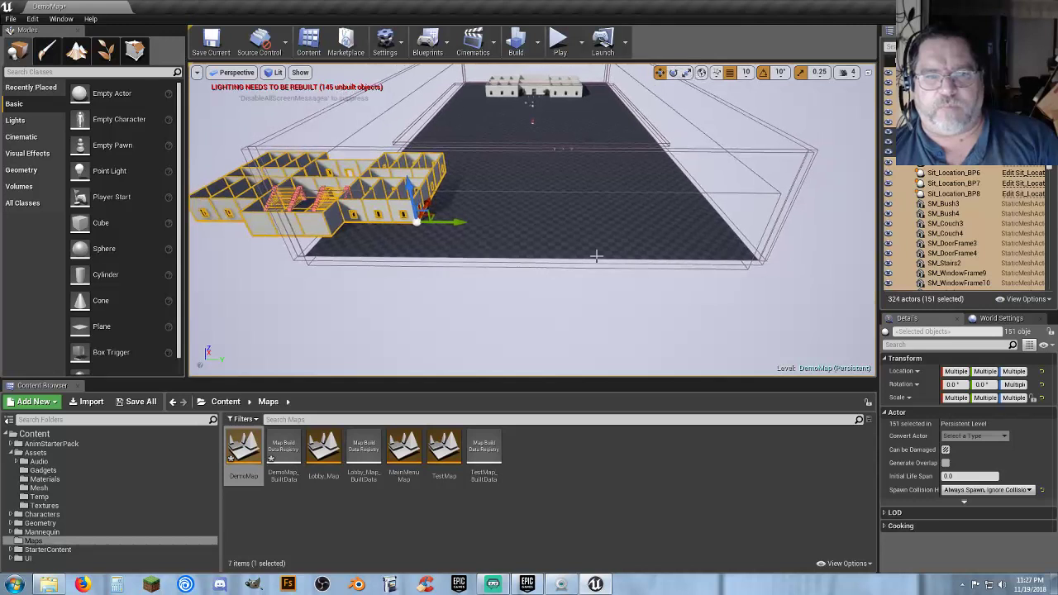
drag(462, 224, 736, 232)
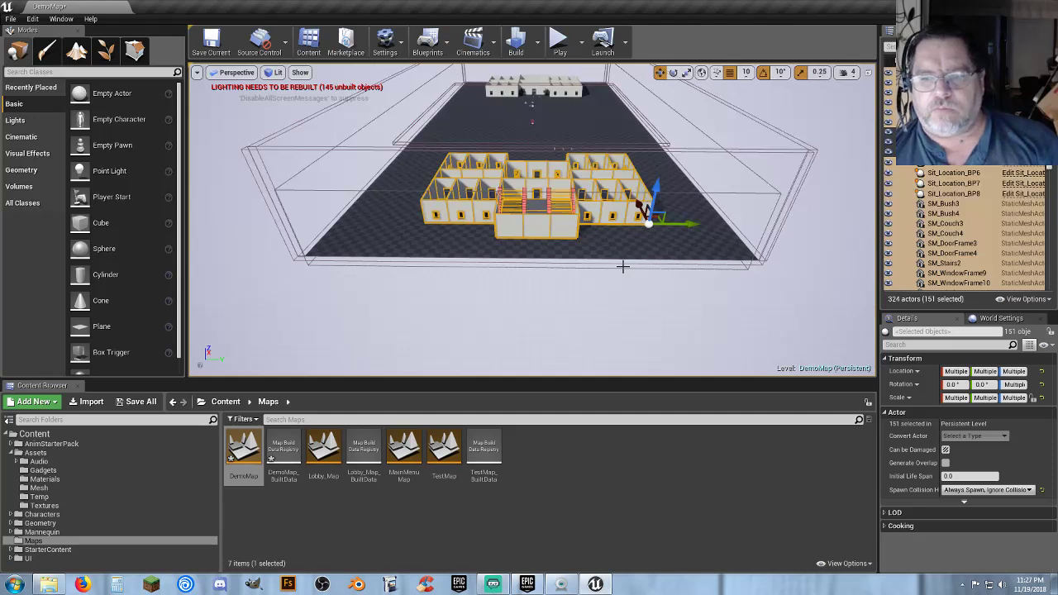
right_drag(623, 265, 617, 257)
key(w)
scroll(532, 199, up, 4)
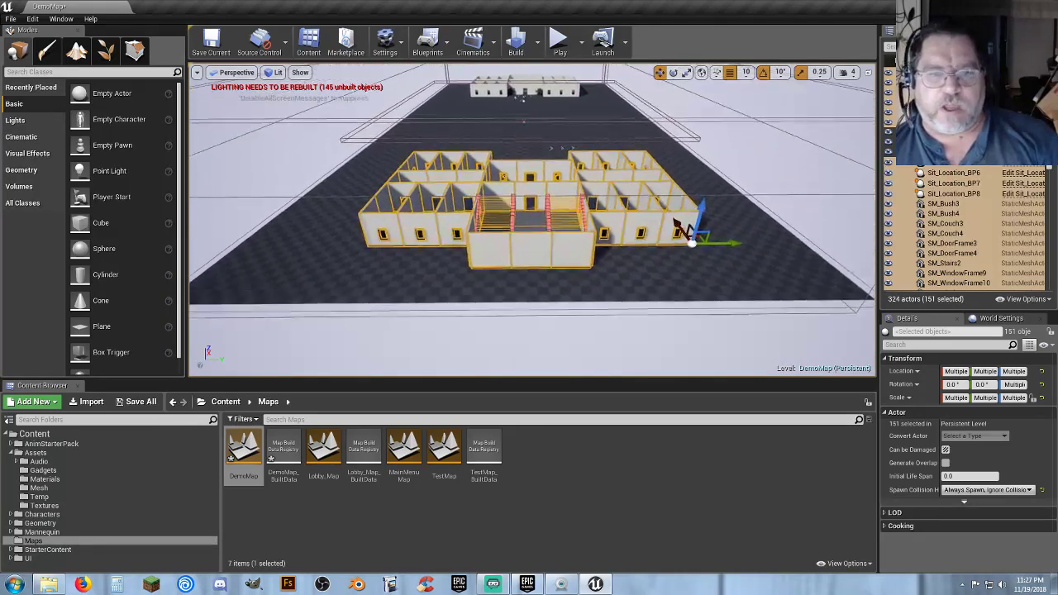
scroll(533, 220, up, 6)
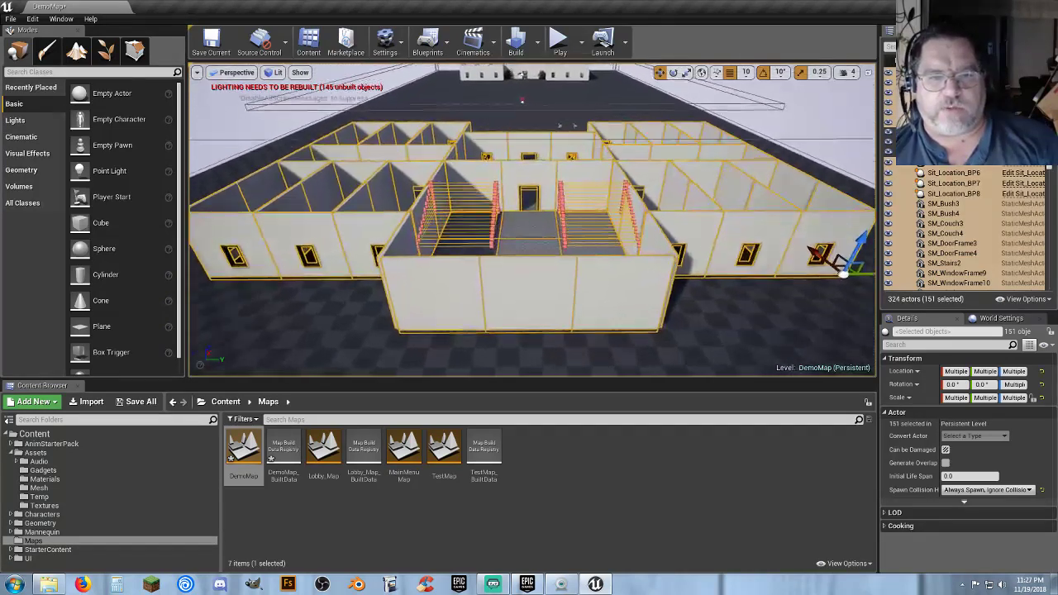
scroll(494, 225, up, 4)
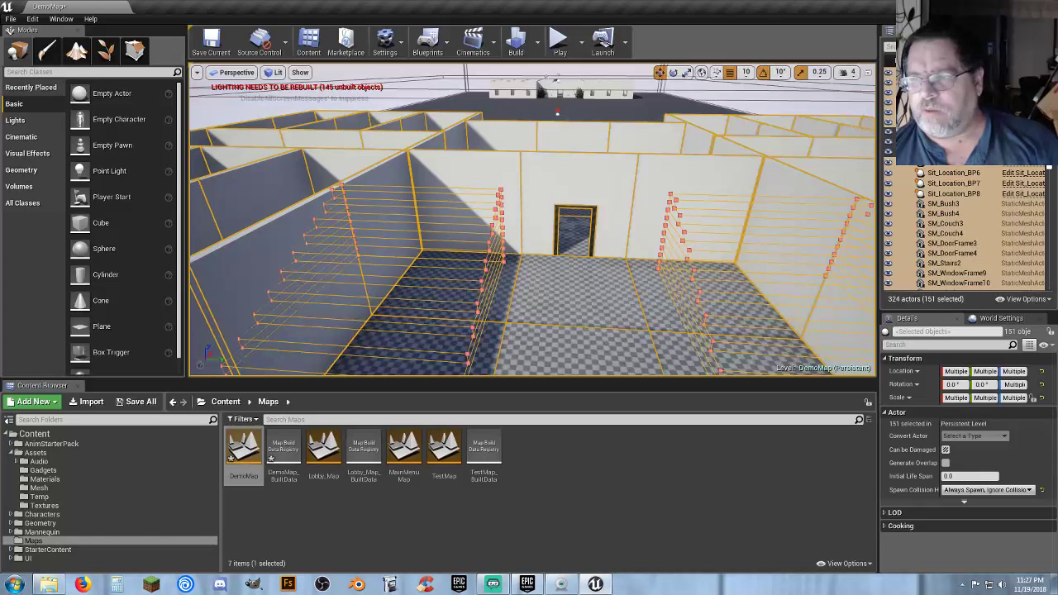
Delete the two Linear Stair brushes, Linear Stair Brush6 and Linear Stair Brush7, from the duplicate building's stair room
scroll(958, 227, up, 10)
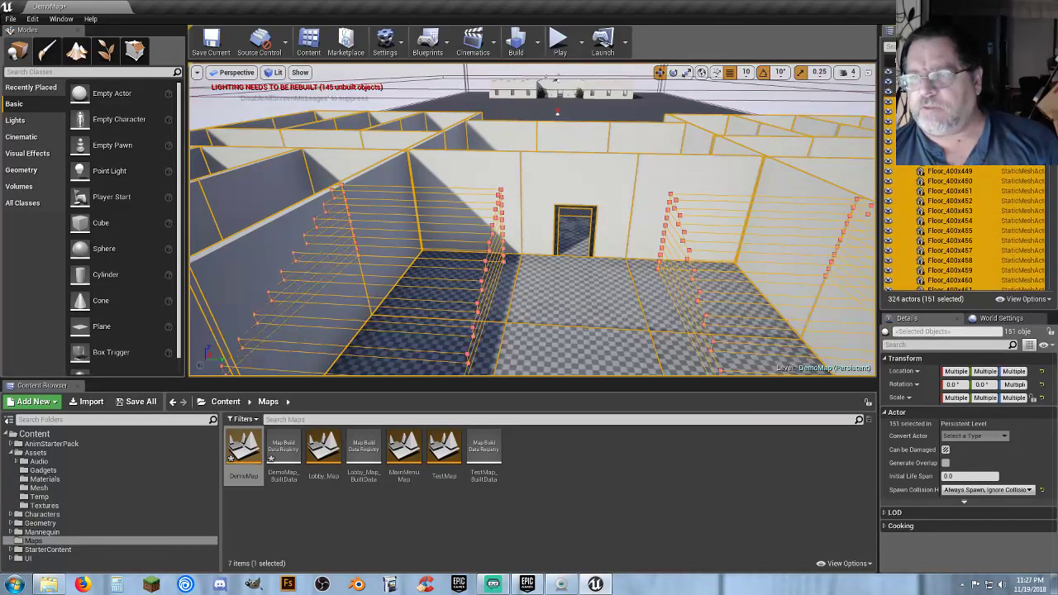
key(Escape)
scroll(961, 169, down, 12)
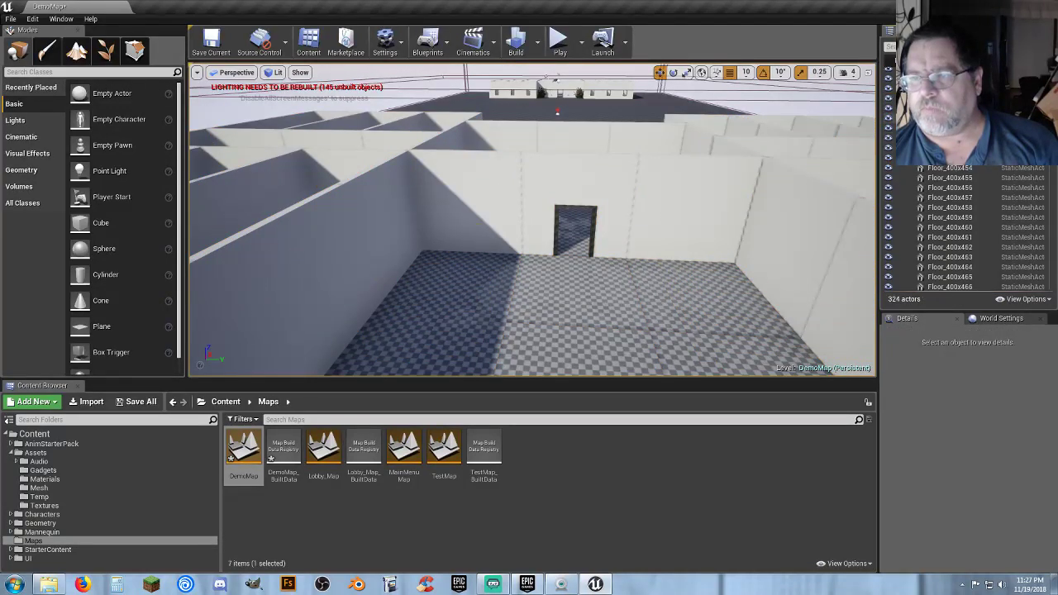
scroll(961, 174, down, 2)
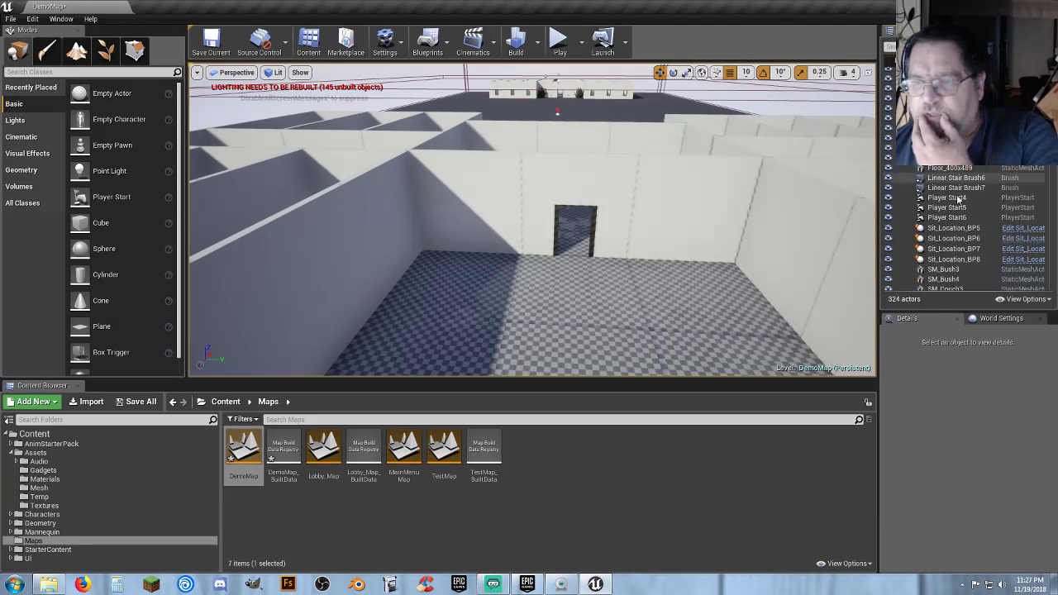
click(956, 179)
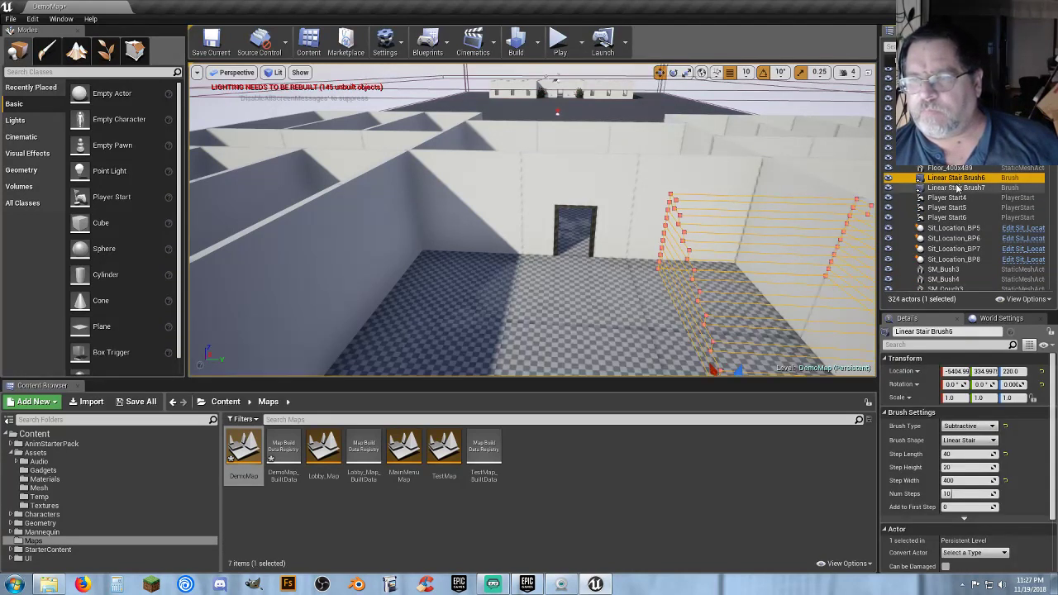
ctrl+click(956, 189)
mouse_move(649, 273)
right_down()
mouse_move(438, 275)
mouse_move(529, 301)
mouse_move(554, 318)
mouse_move(549, 326)
mouse_move(611, 319)
right_up()
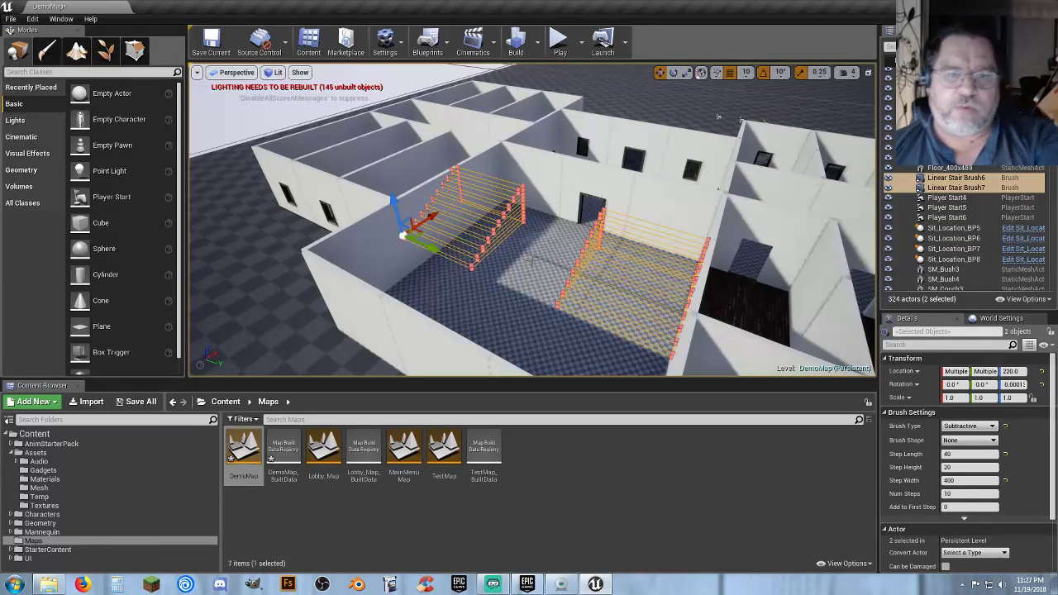
key(Delete)
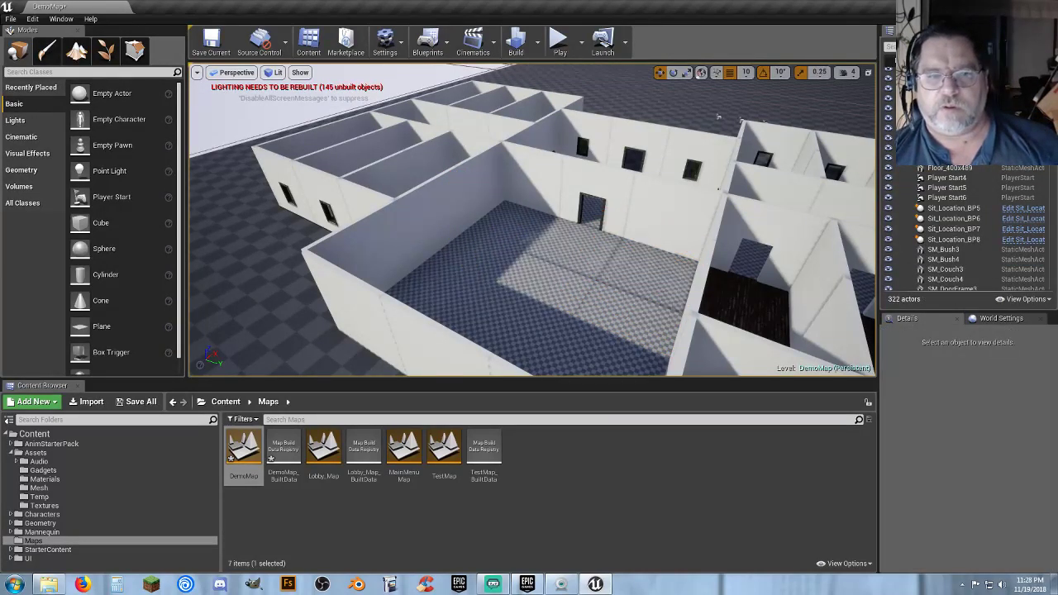
Delete the two matching Linear Stair brushes from the original building's stair room at the other end of the map
right_drag(532, 240, 579, 157)
key(w)
key(w)
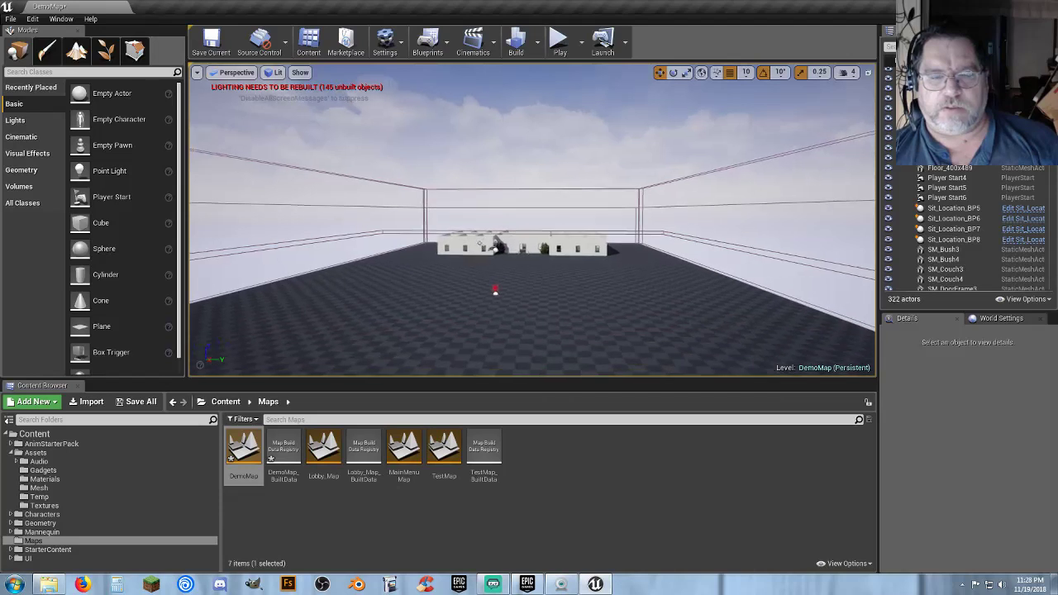
key(w)
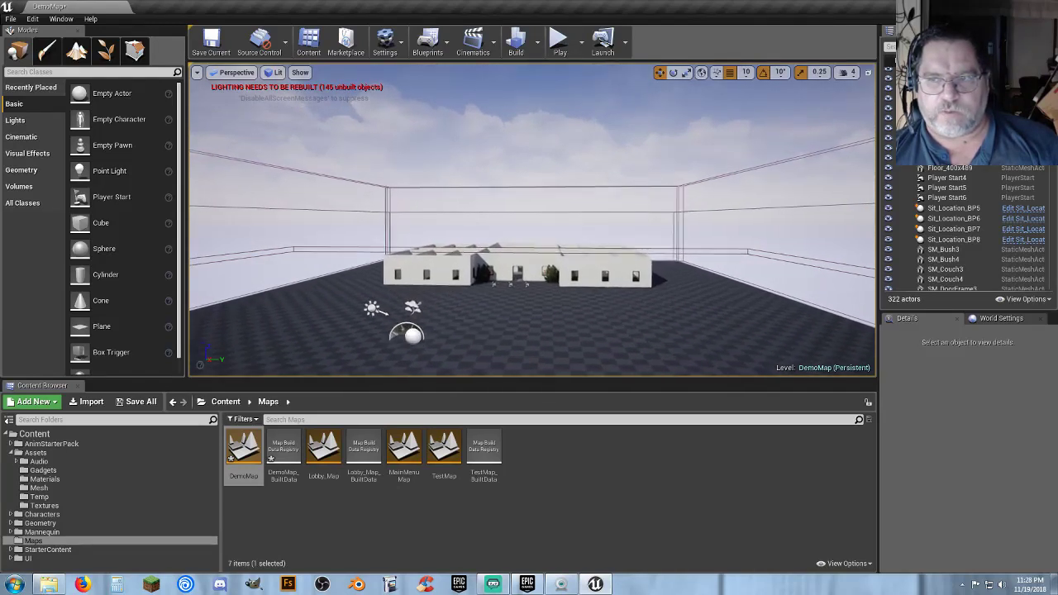
key(w)
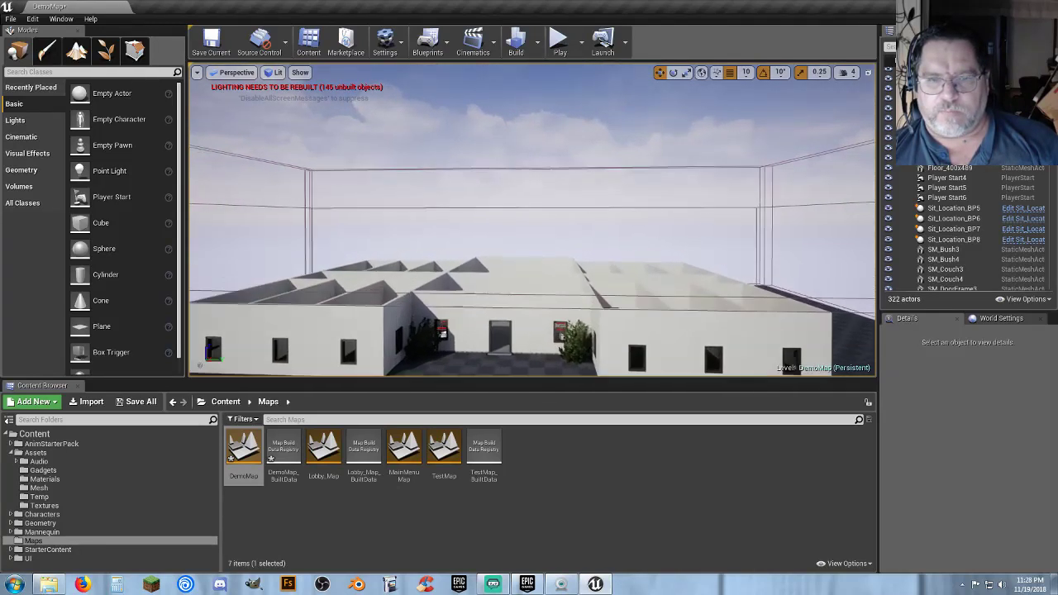
key(w)
mouse_move(779, 216)
right_down()
mouse_move(736, 285)
mouse_move(779, 217)
right_up()
key(s)
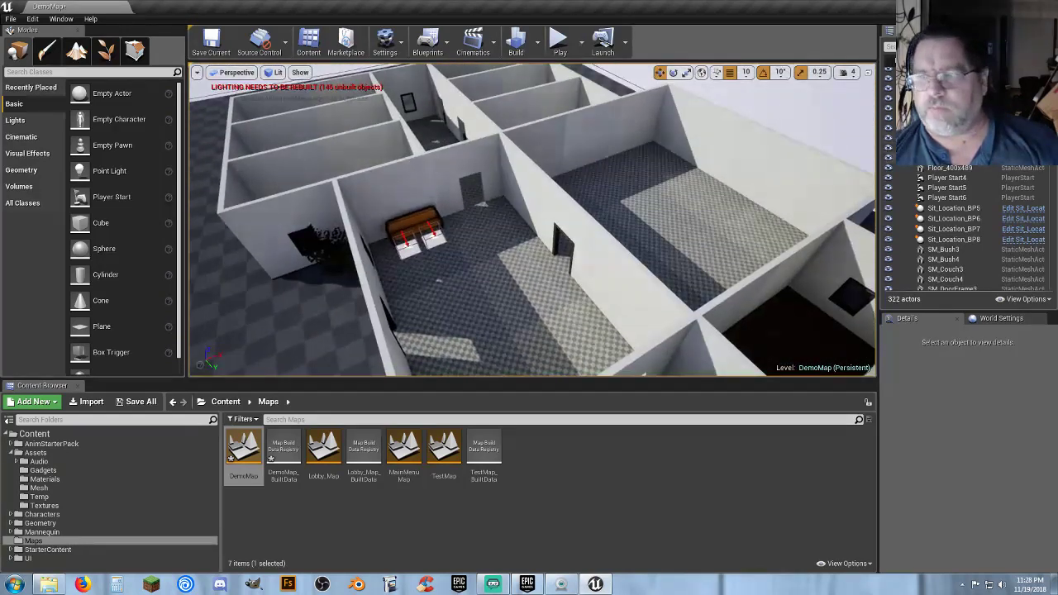
scroll(967, 227, up, 15)
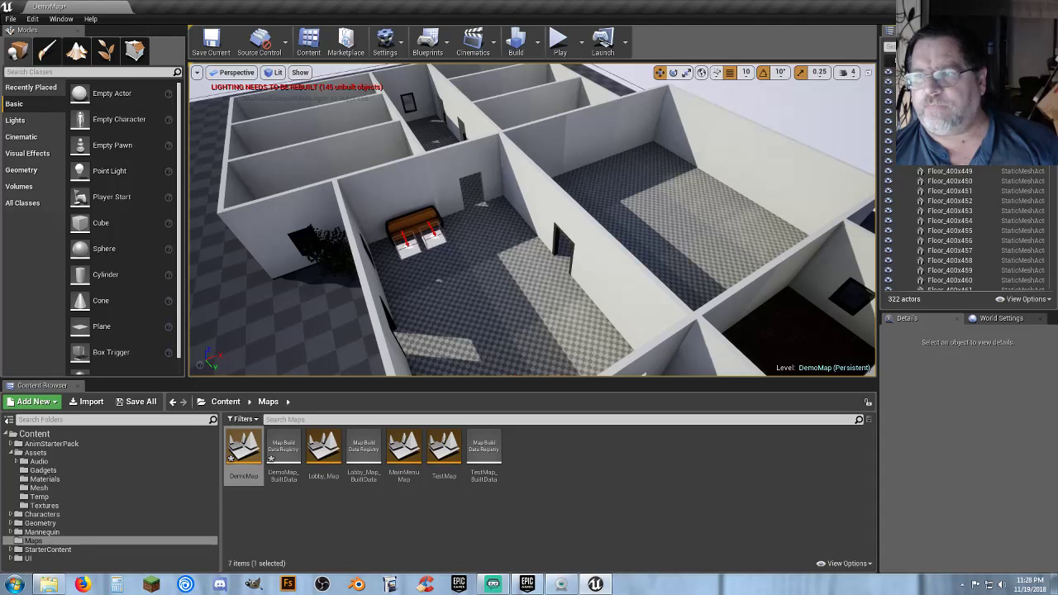
click(905, 121)
click(905, 122)
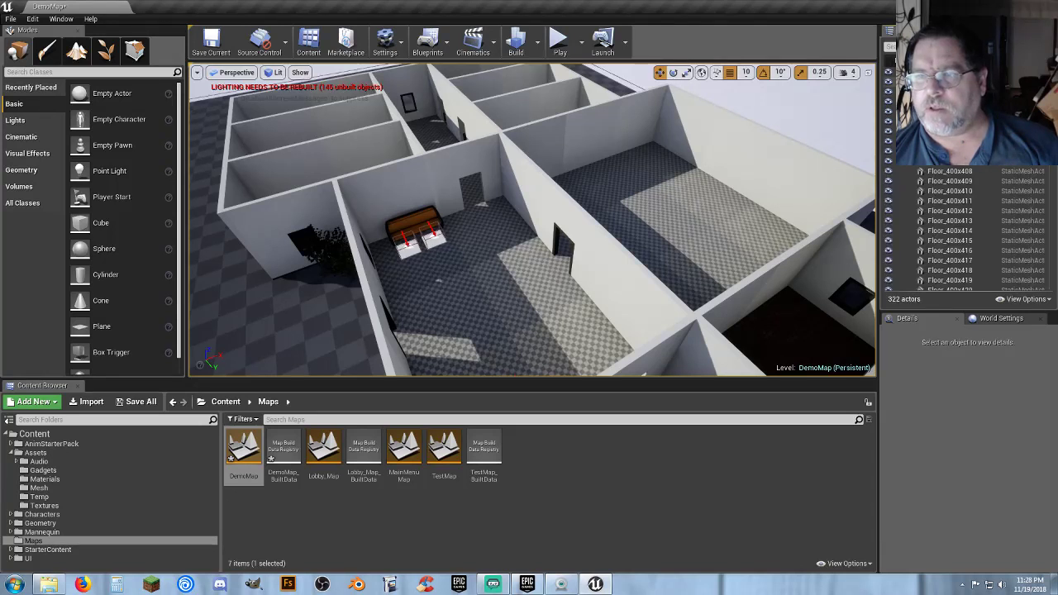
scroll(951, 252, down, 15)
scroll(951, 259, down, 3)
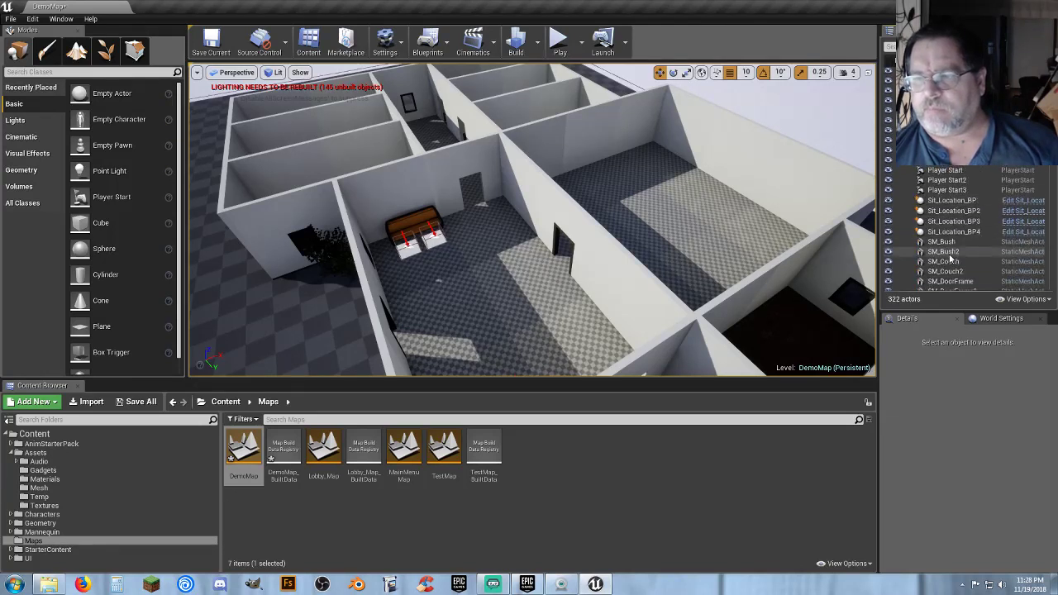
click(958, 161)
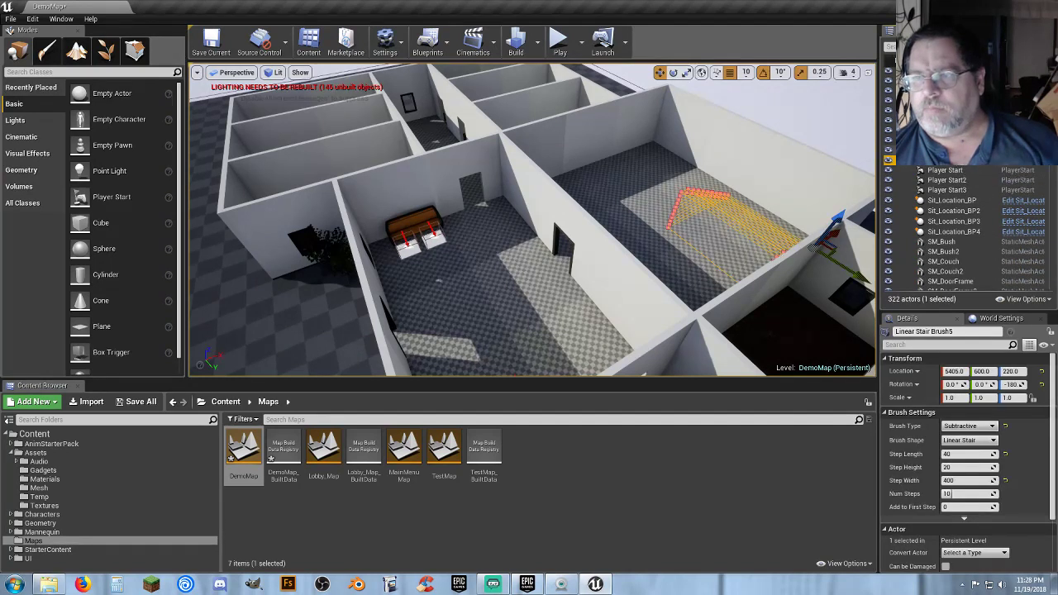
ctrl+click(952, 152)
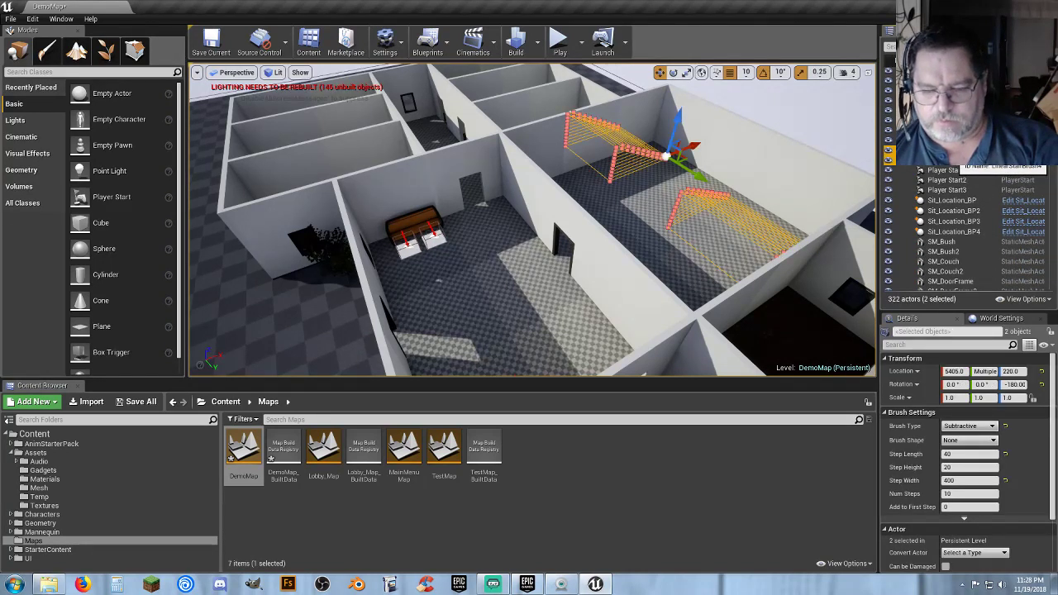
key(Delete)
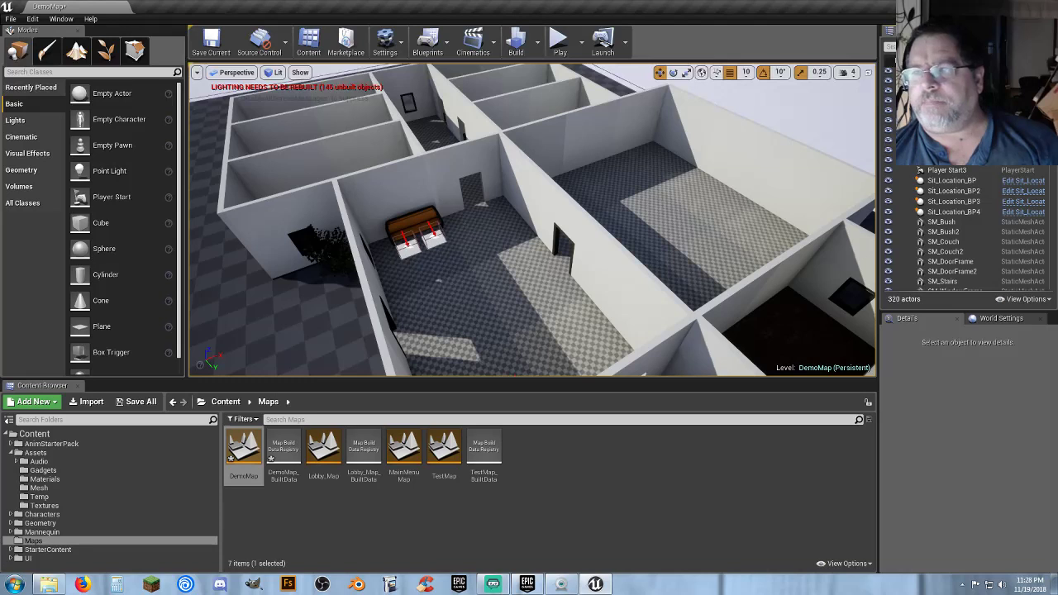
Set the Seeker_Spawner's Max Spawned value to 4
scroll(967, 231, up, 10)
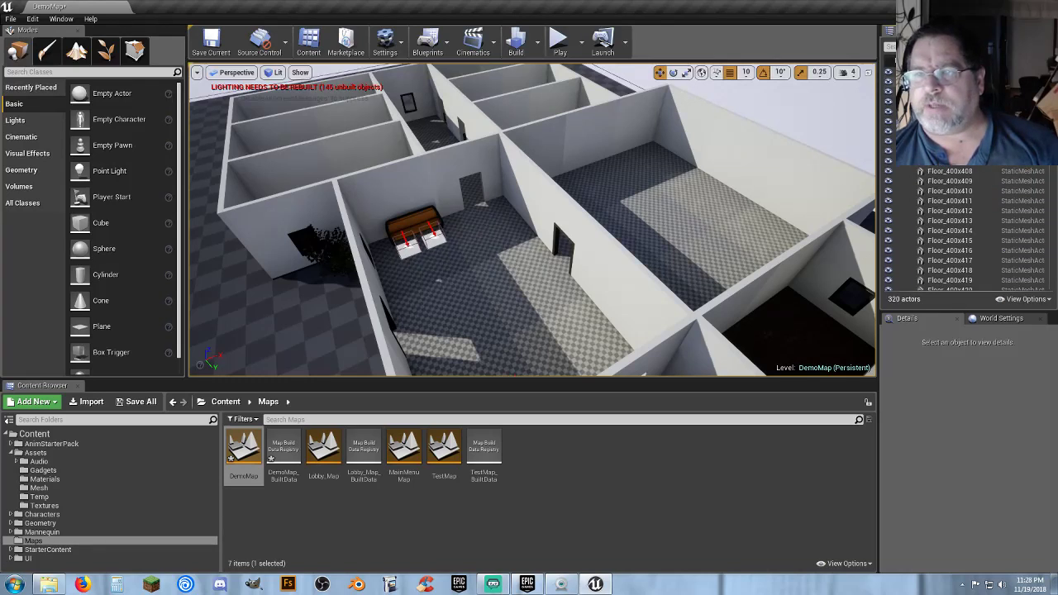
right_drag(838, 184, 479, 188)
key(s)
right_drag(730, 232, 730, 233)
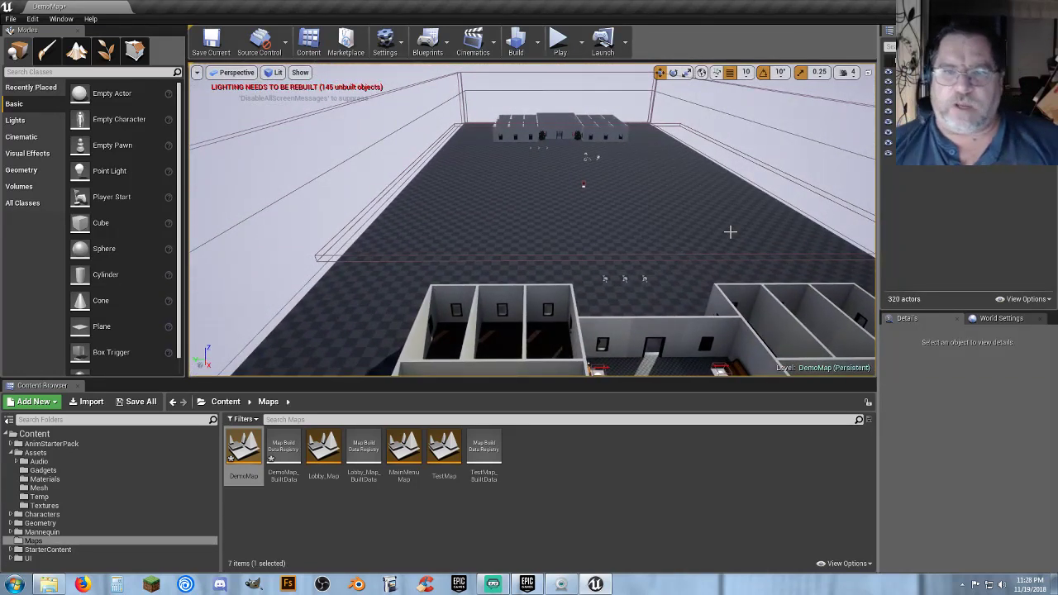
click(925, 153)
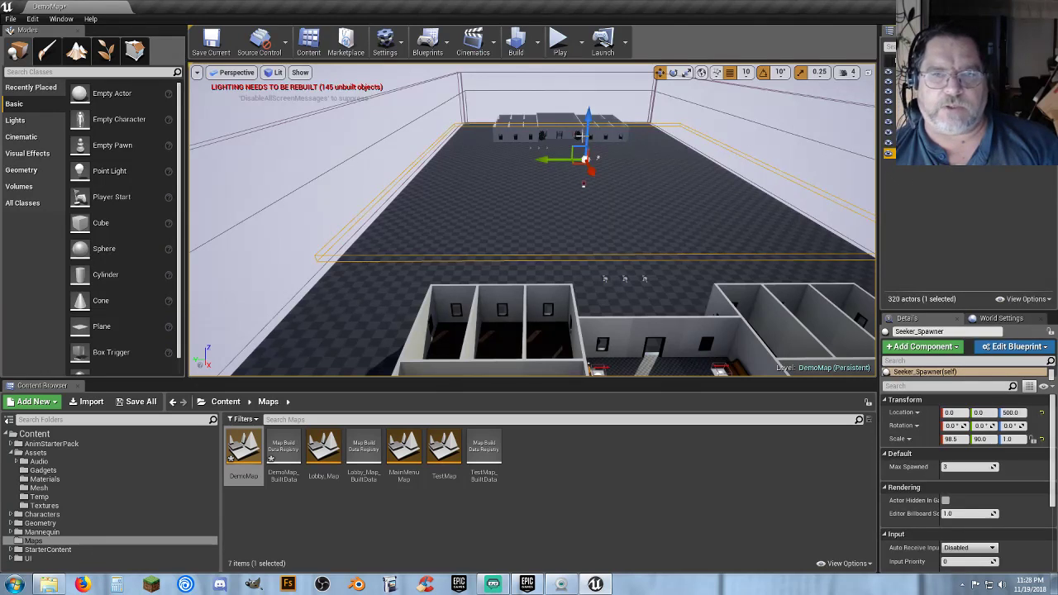
right_drag(574, 267, 546, 225)
key(a)
key(d)
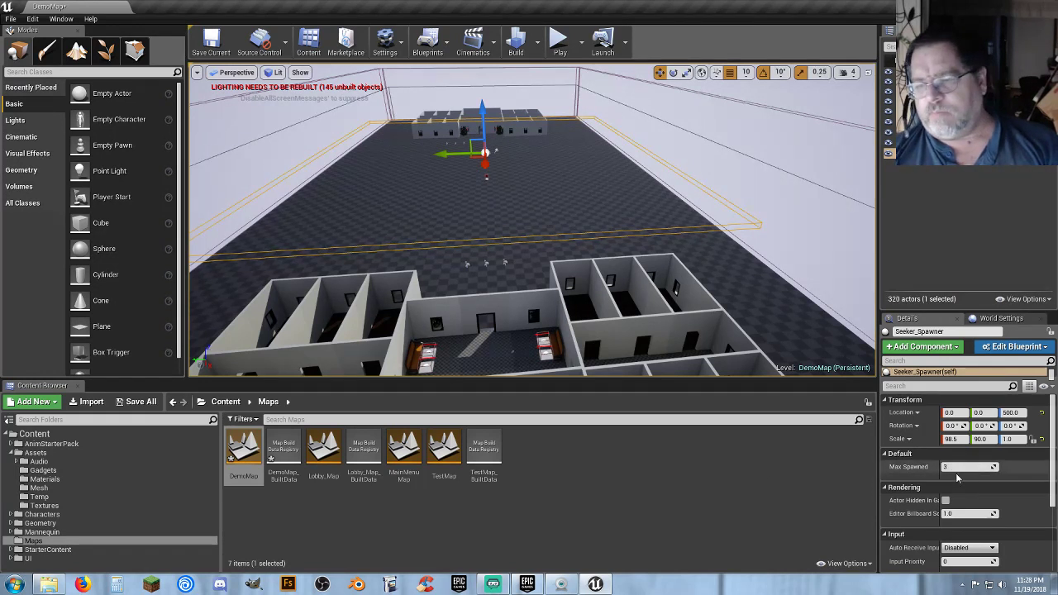
click(637, 512)
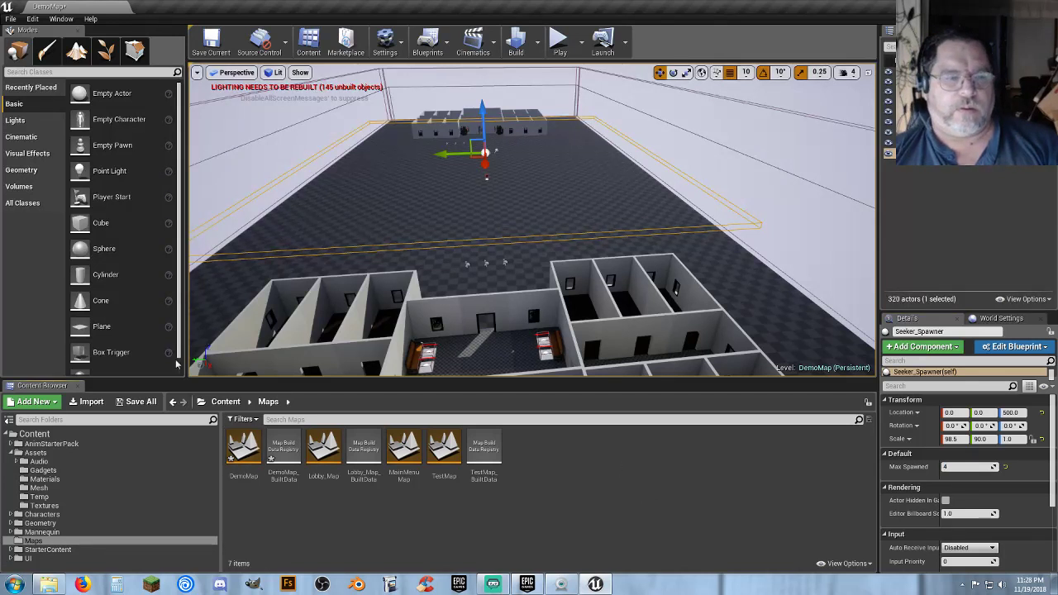
Save DemoMap and DemoMap_BuiltData, and rebuild only the level's lighting
click(139, 402)
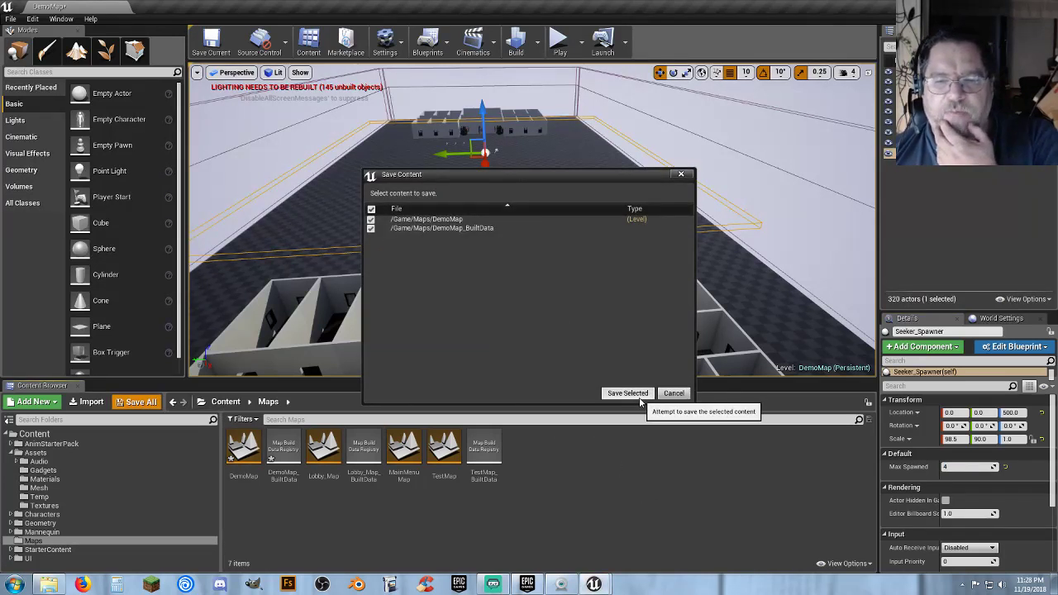
click(633, 394)
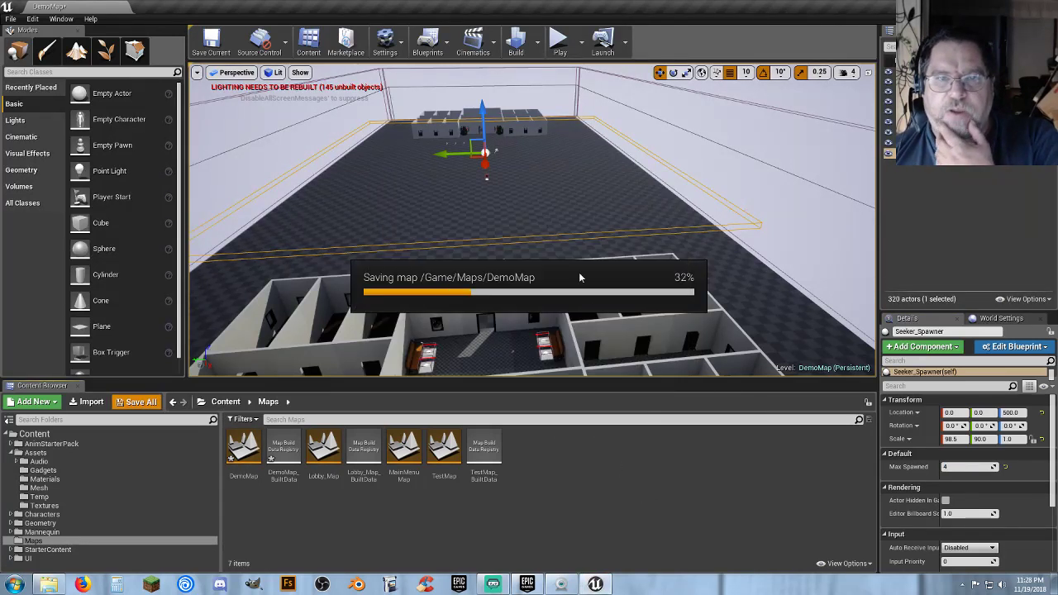
click(538, 42)
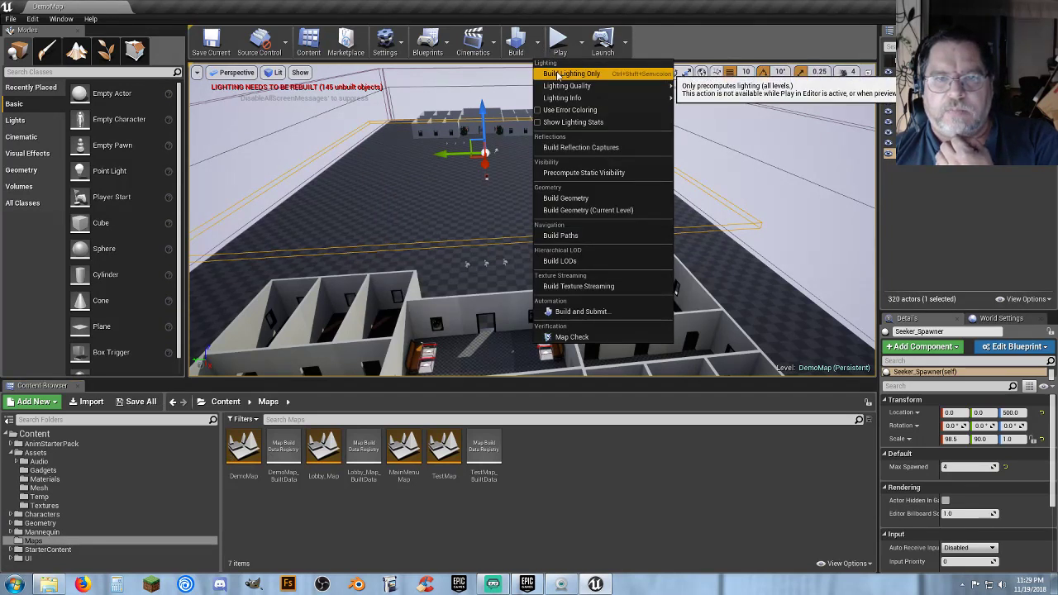
click(557, 74)
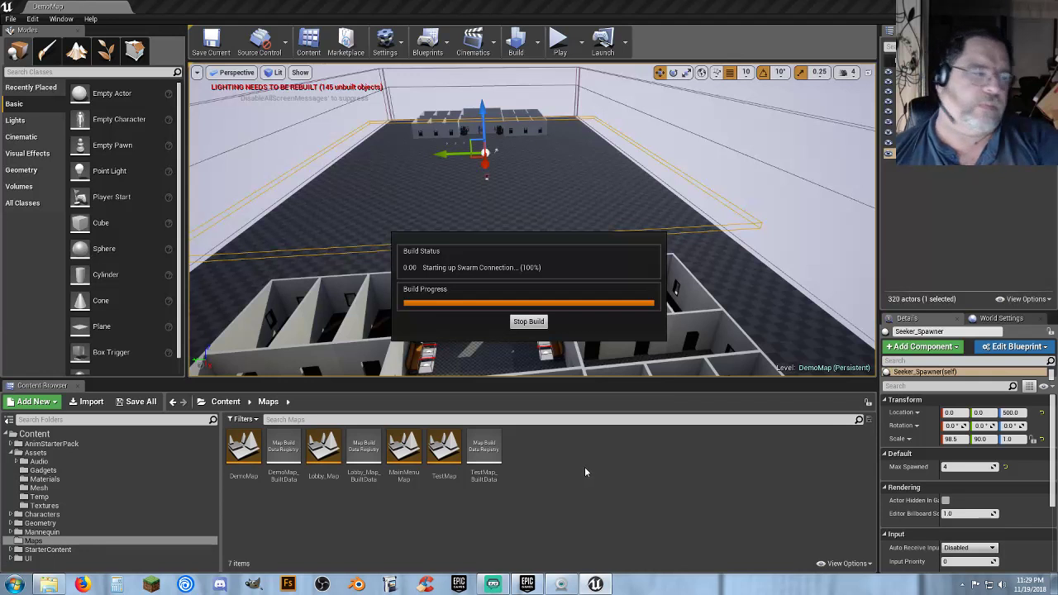
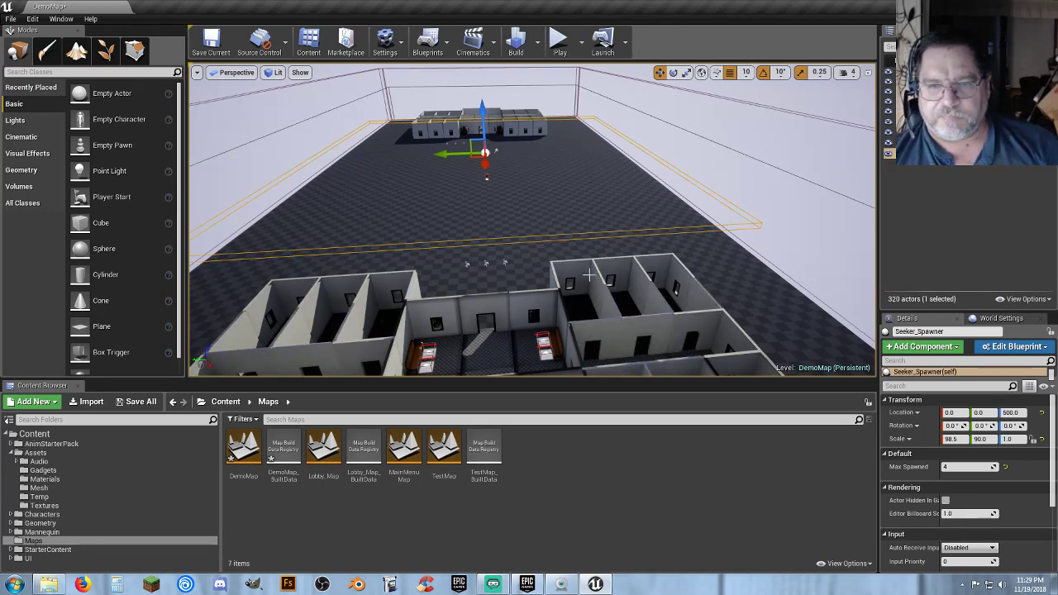
Inspect the lit building and play-test the level, walking the character inside and sitting on the orange couch
right_drag(585, 271, 351, 260)
key(d)
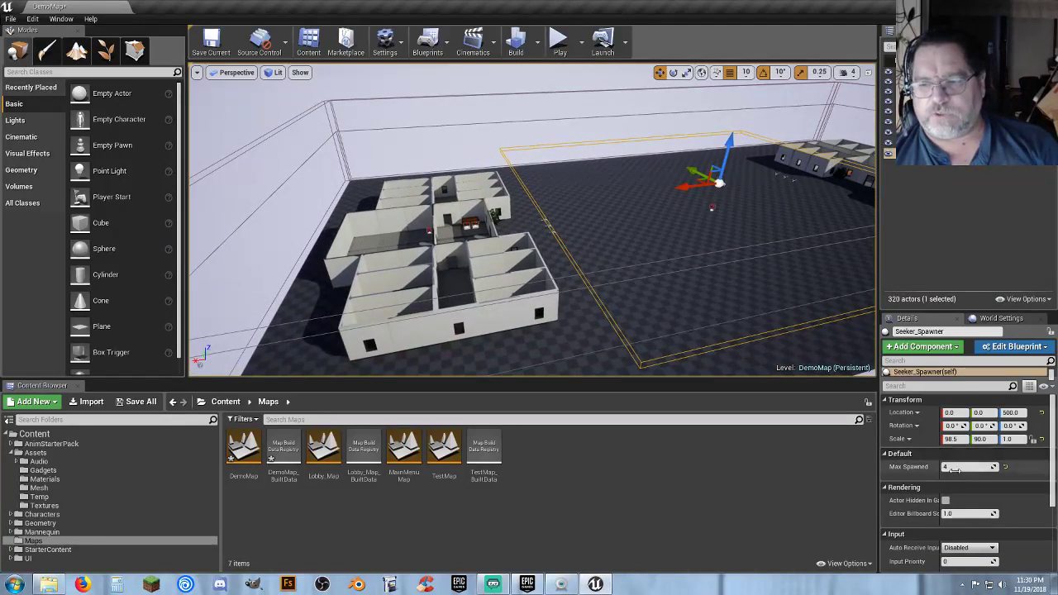
key(w)
right_drag(847, 284, 834, 284)
key(a)
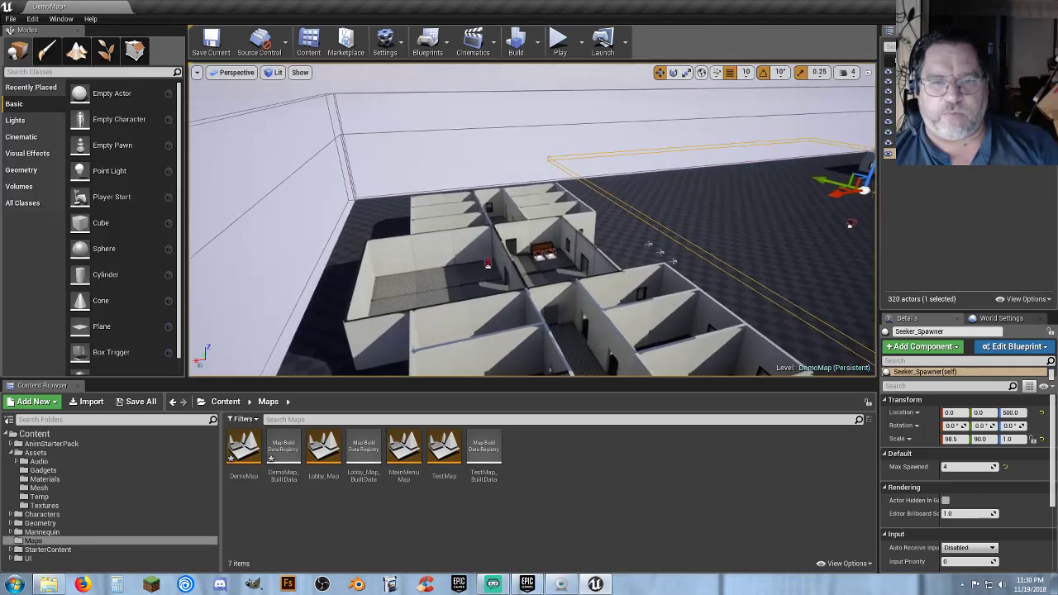
right_drag(661, 248, 749, 278)
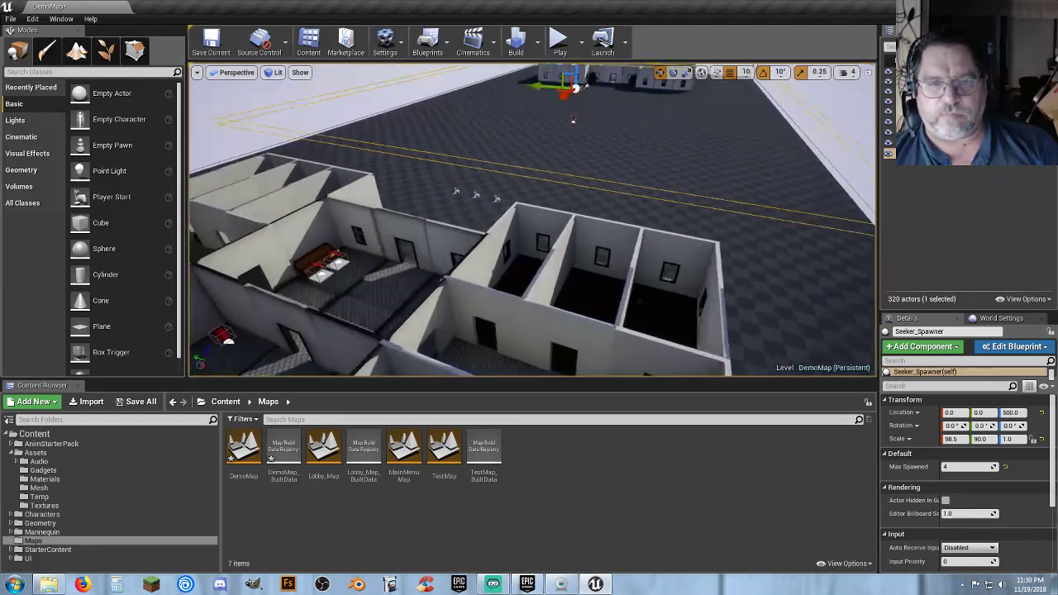
click(560, 41)
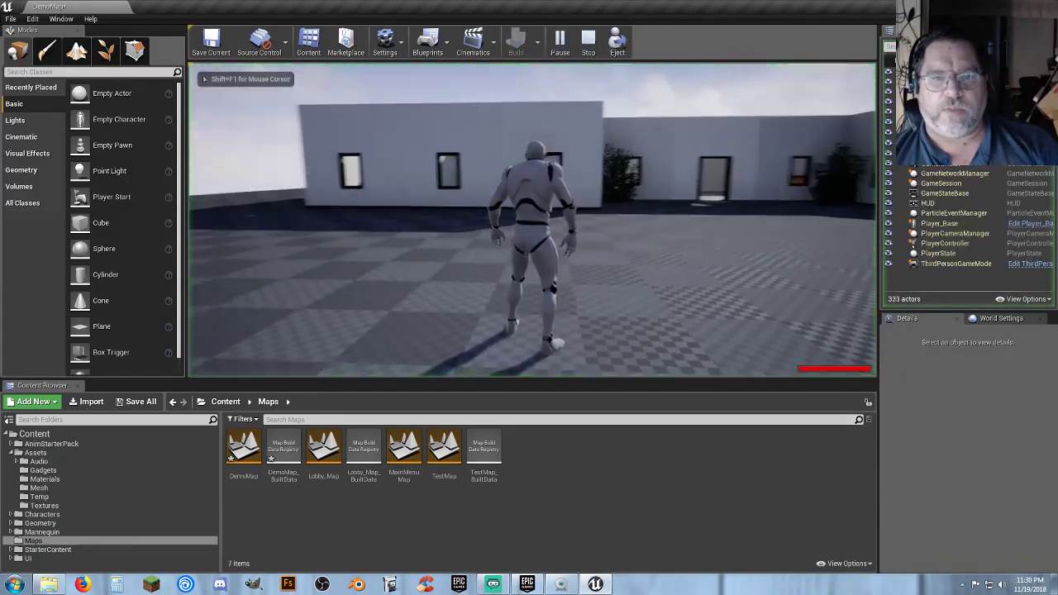
key(w)
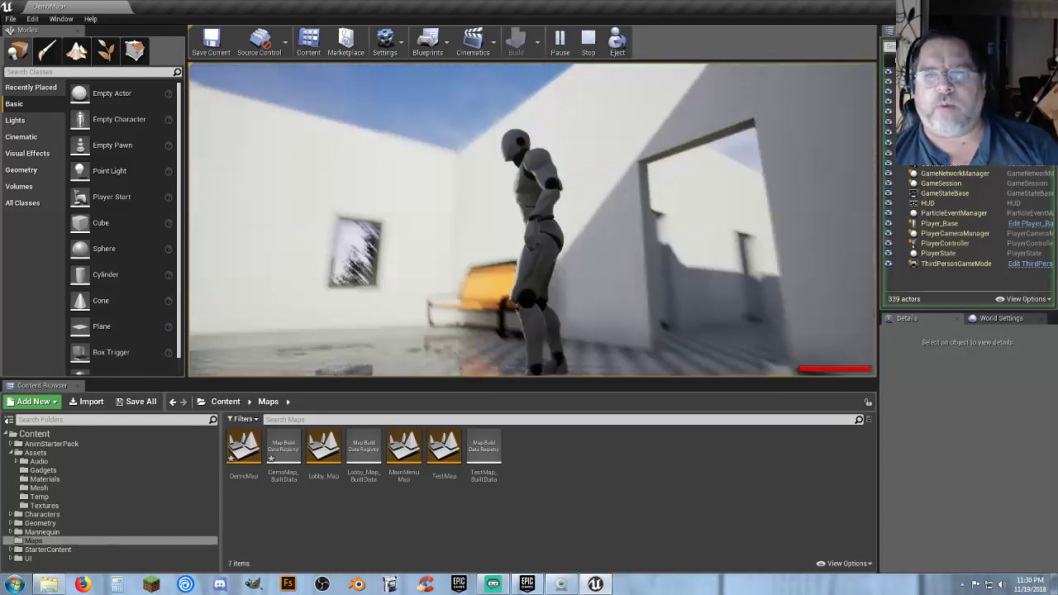
key(e)
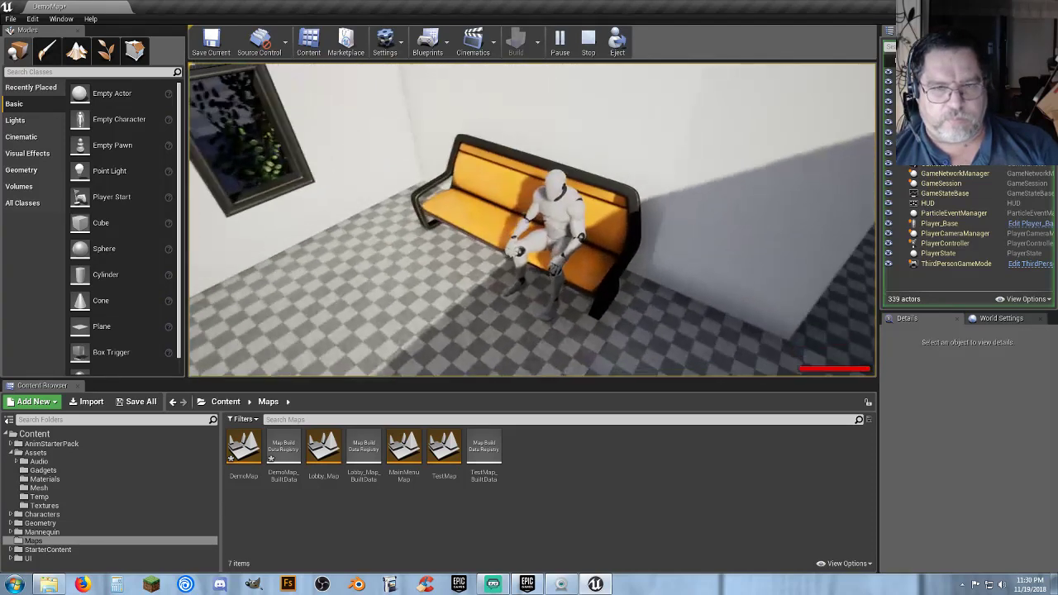
key(Escape)
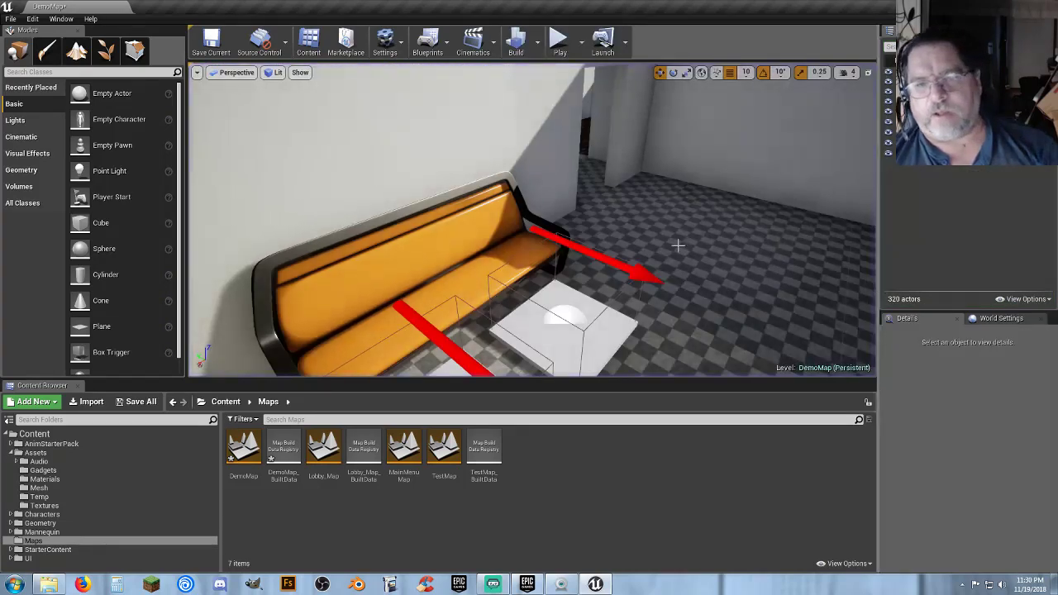
Play-test the level, seating the character on the orange couch, standing it up and walking it away
key(s)
right_drag(678, 245, 517, 285)
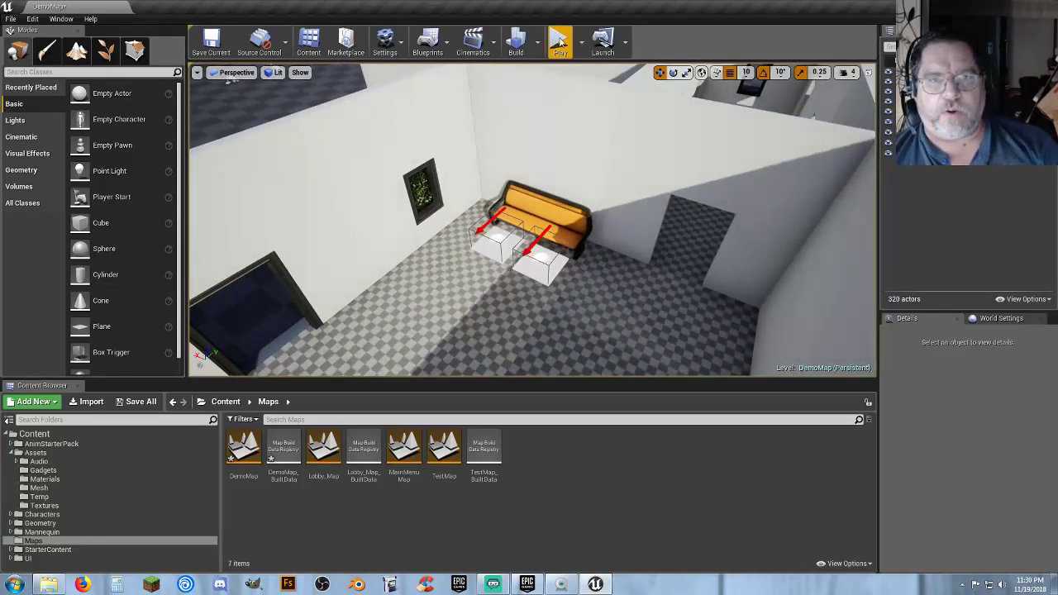
click(561, 43)
key(w)
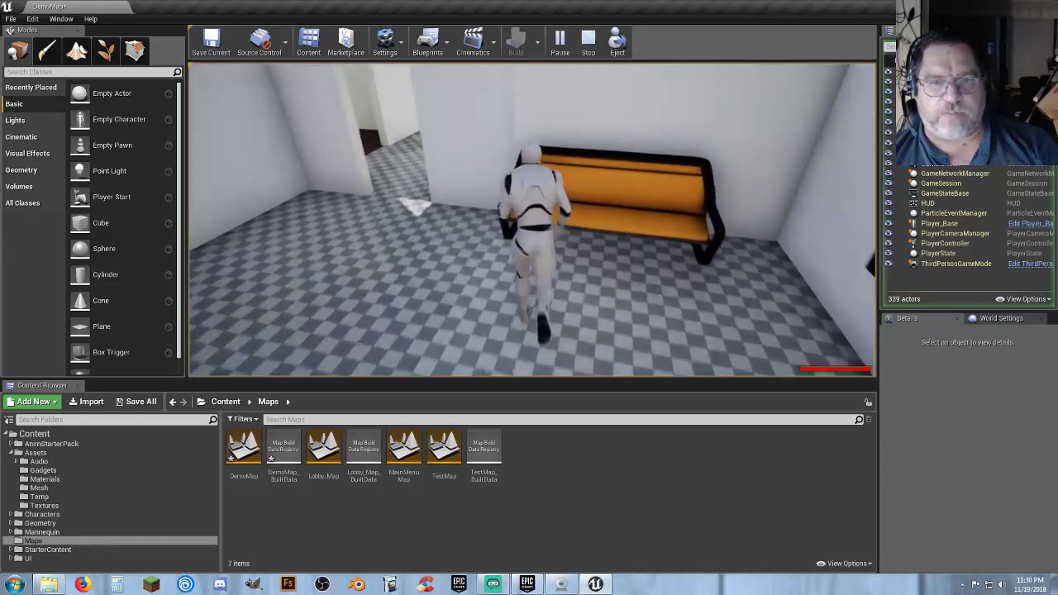
key(e)
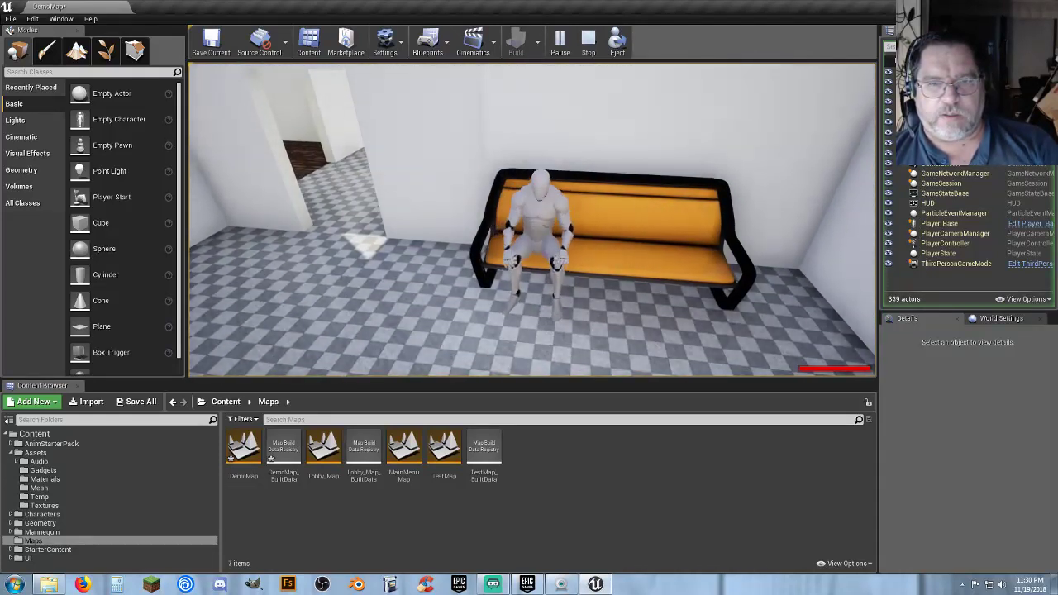
key(e)
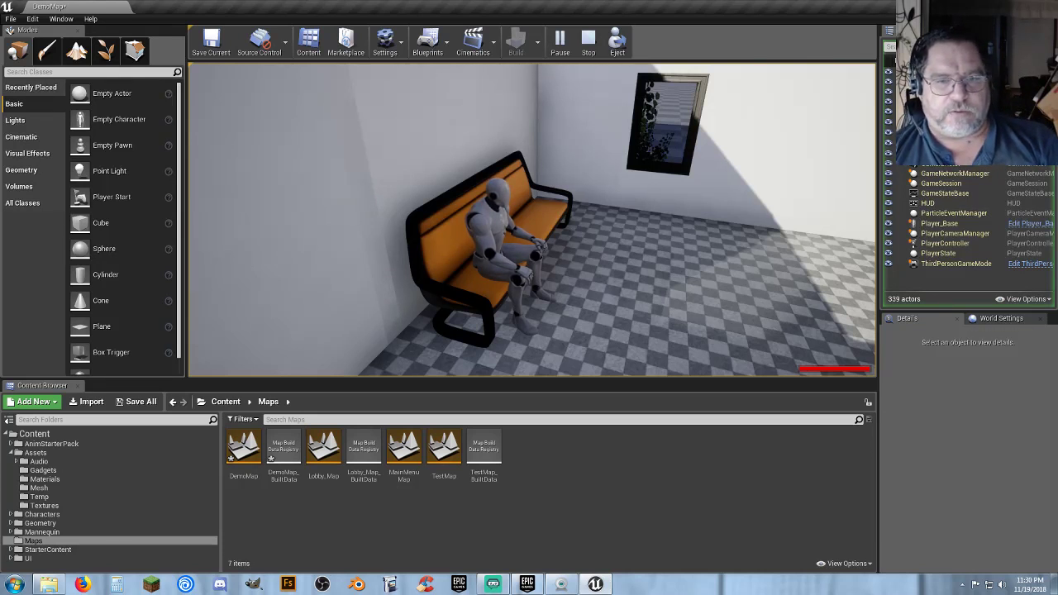
key(e)
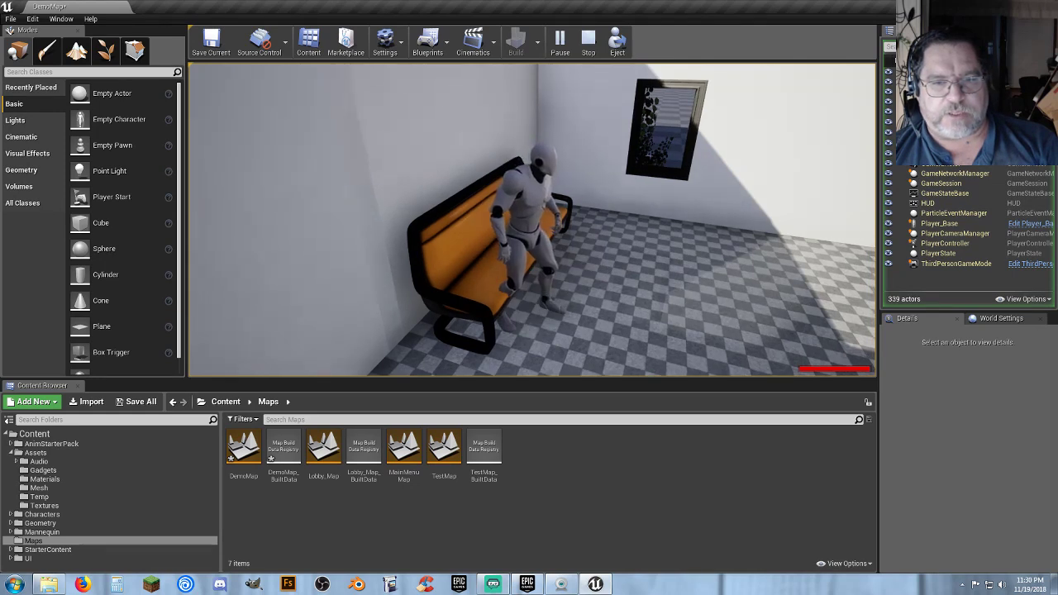
key(s)
key(d)
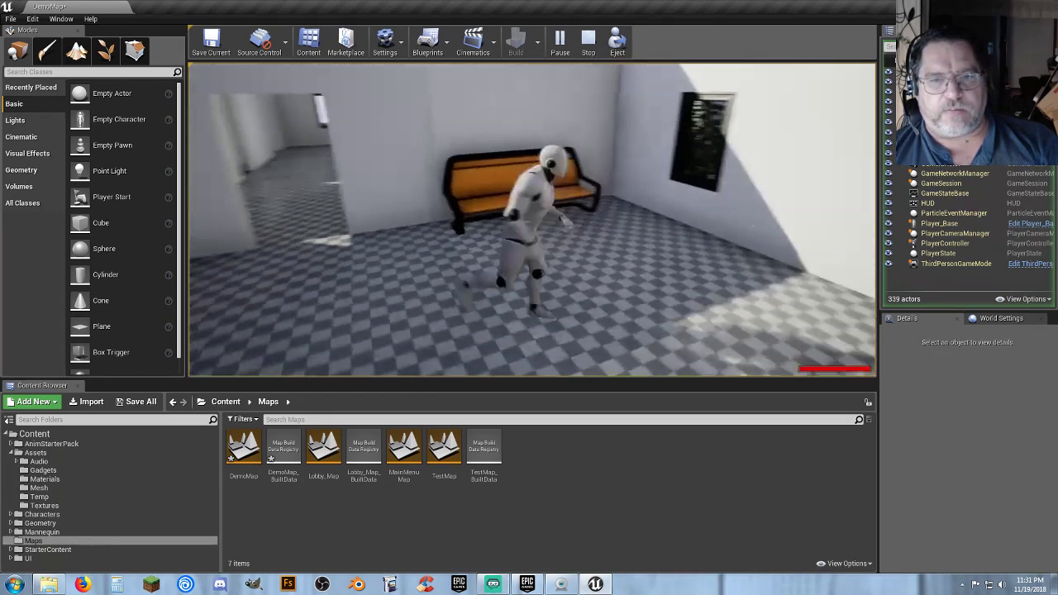
Walk the character back to the orange couch, test sitting and standing again, and end the play session
key(w)
key(e)
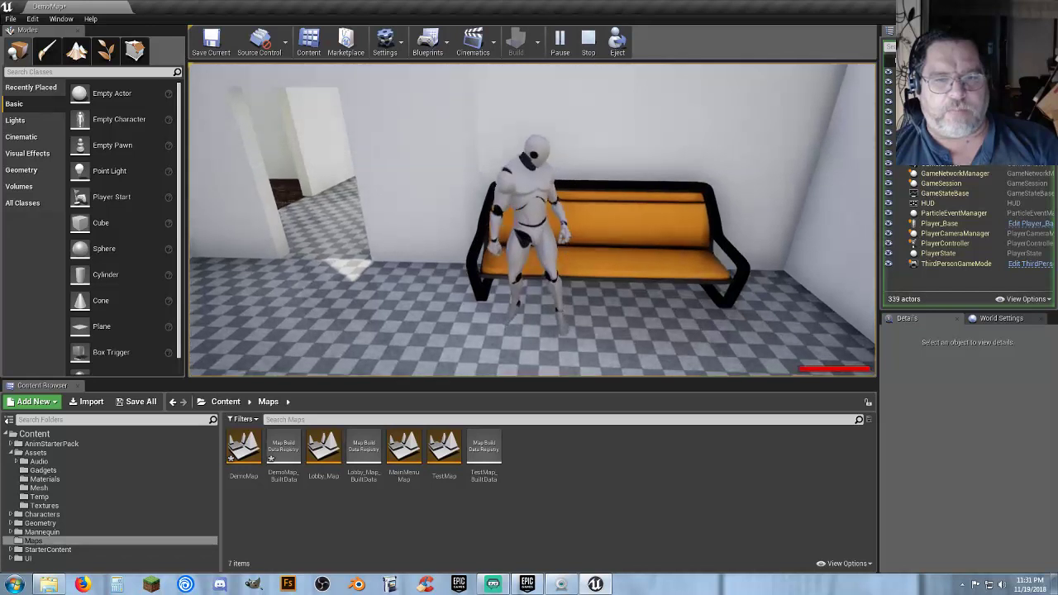
key(e)
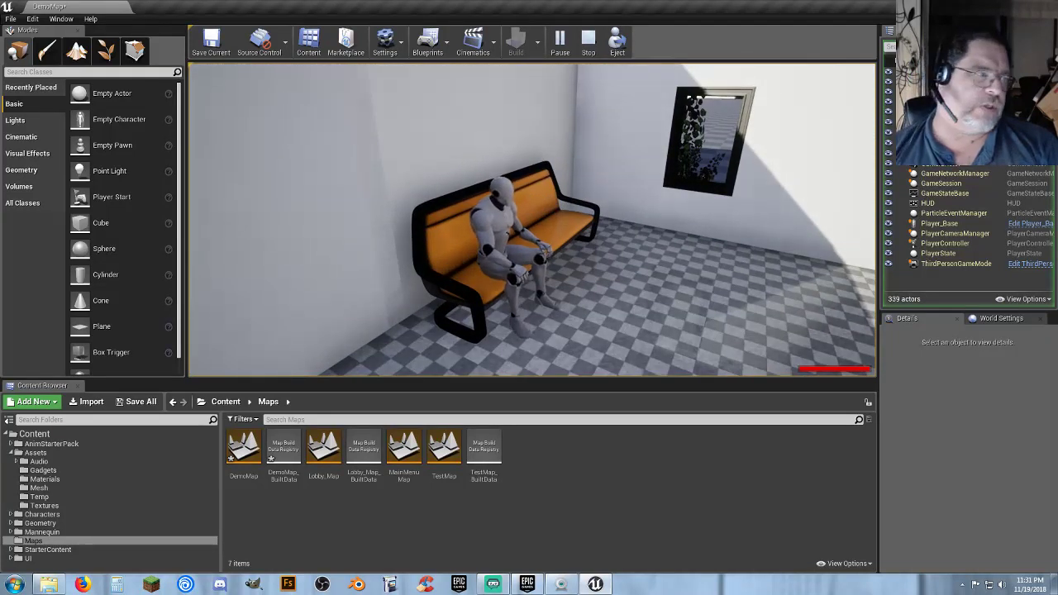
key(e)
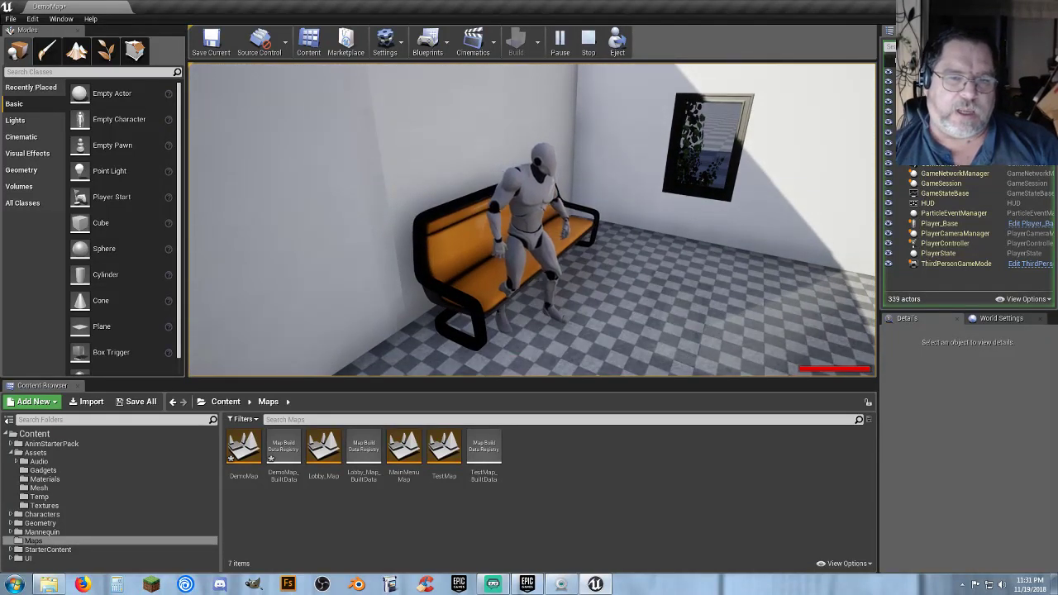
key(s)
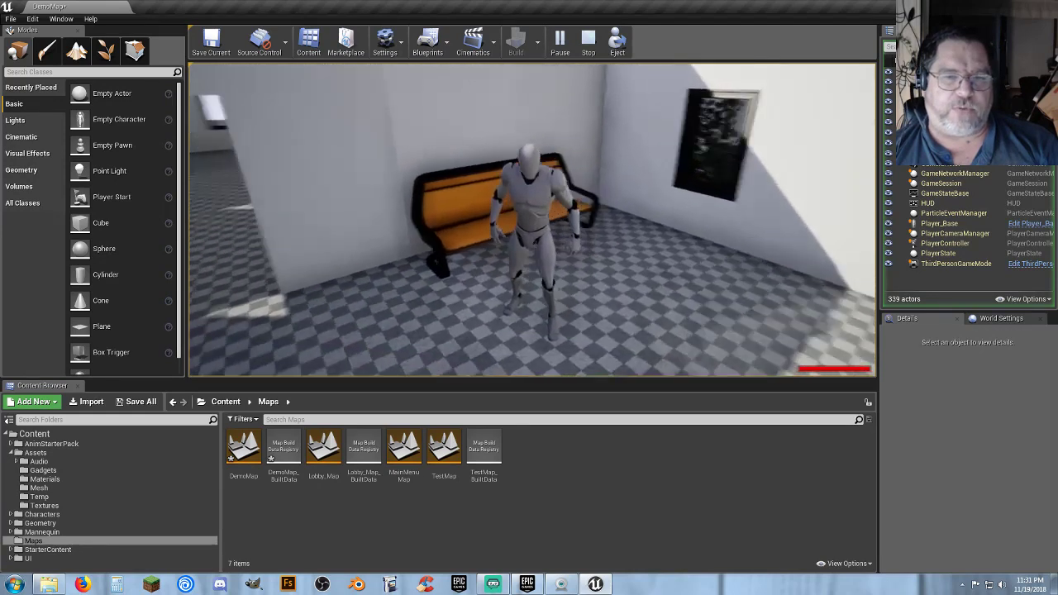
key(w)
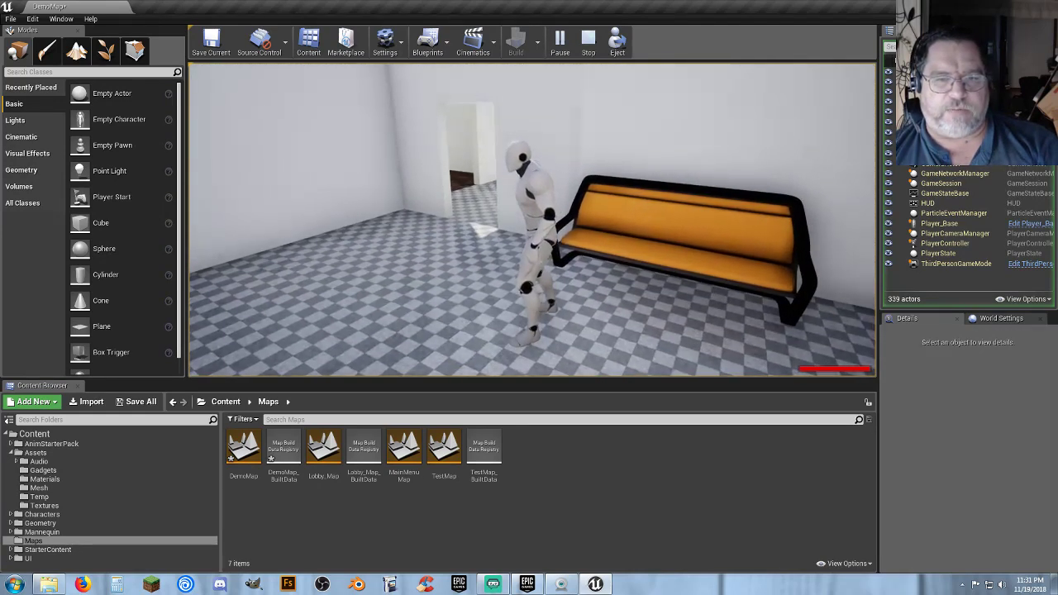
key(Escape)
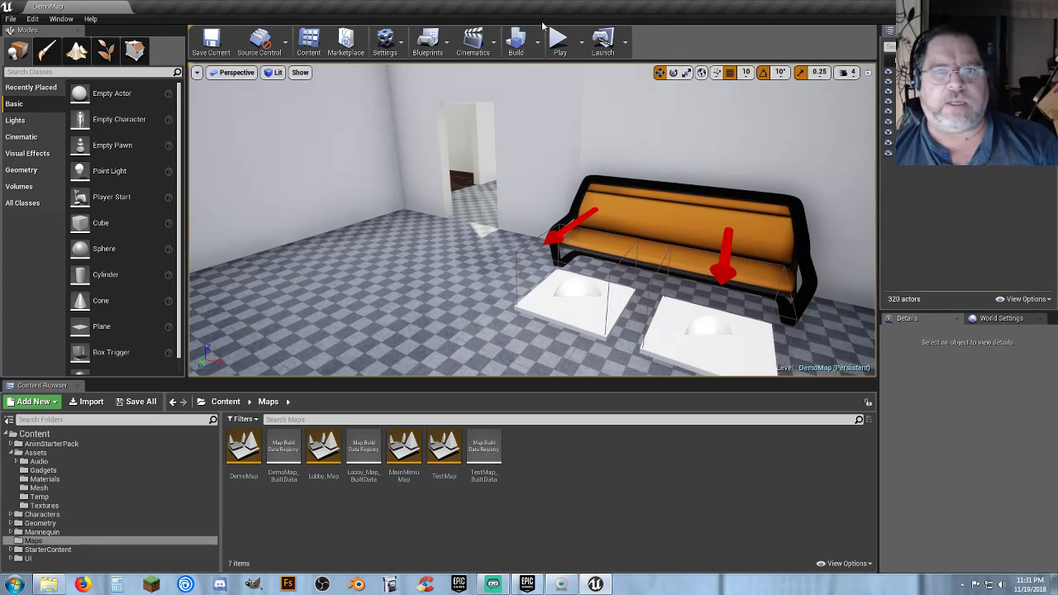
Play-test the level again, running the character into the building to sit on a couch and stand up
click(559, 39)
key(w)
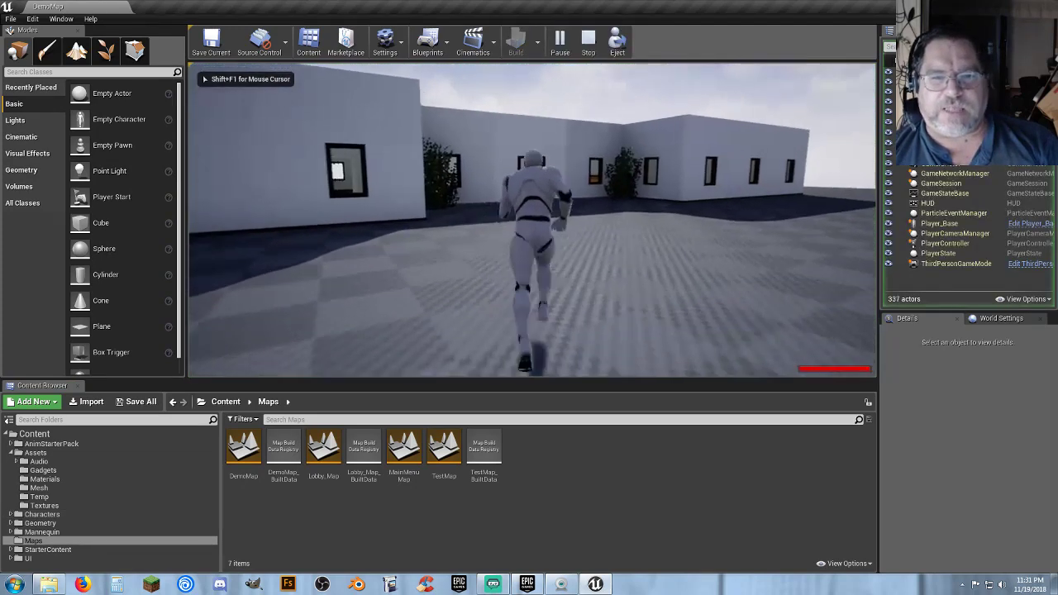
key(w)
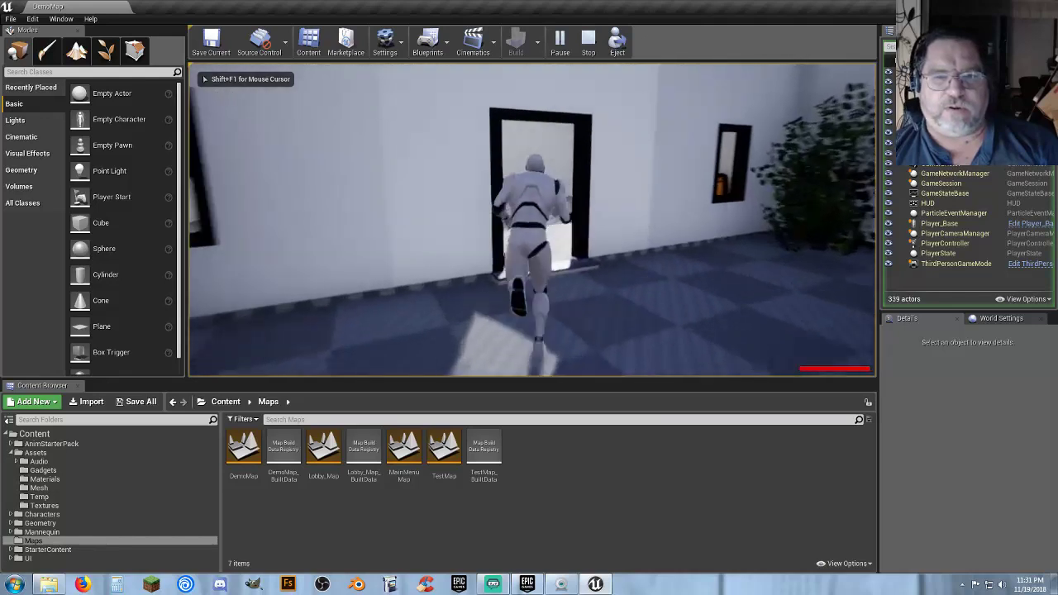
key(e)
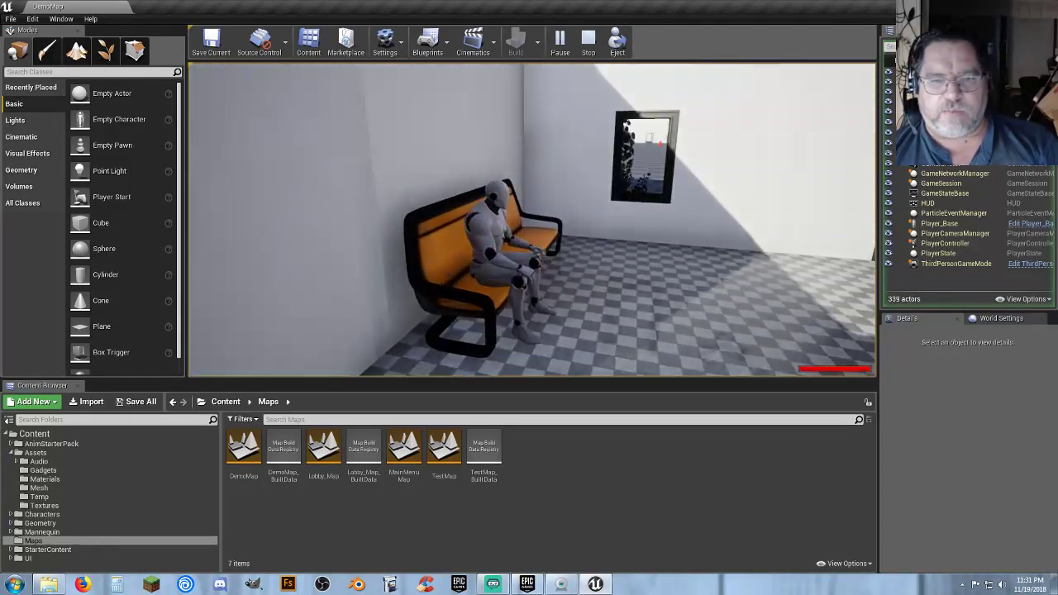
key(e)
key(e)
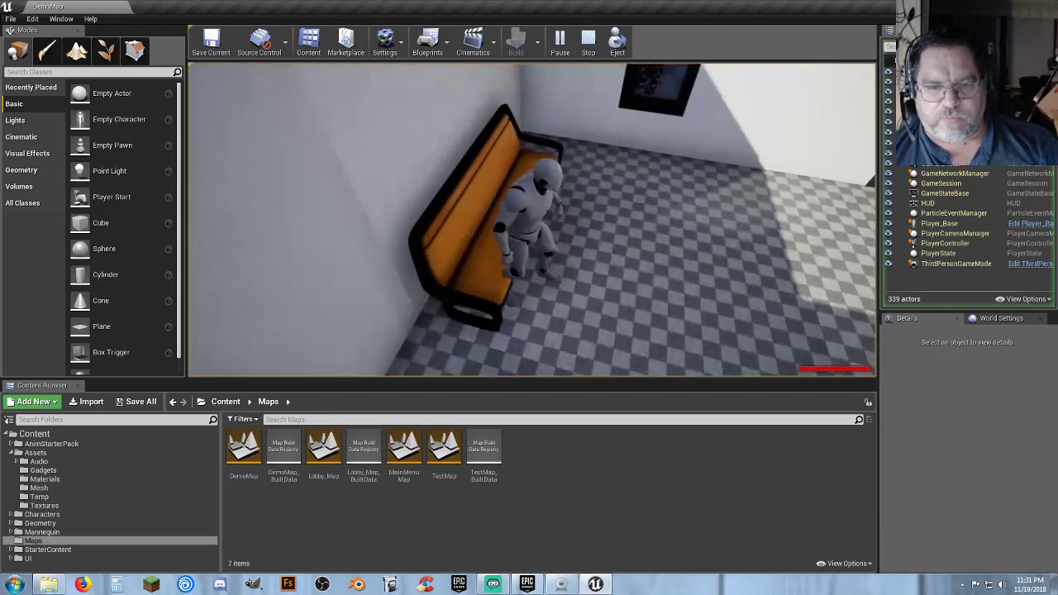
Test sitting and standing at the sunlit couch across the lobby, and end the play session
key(w)
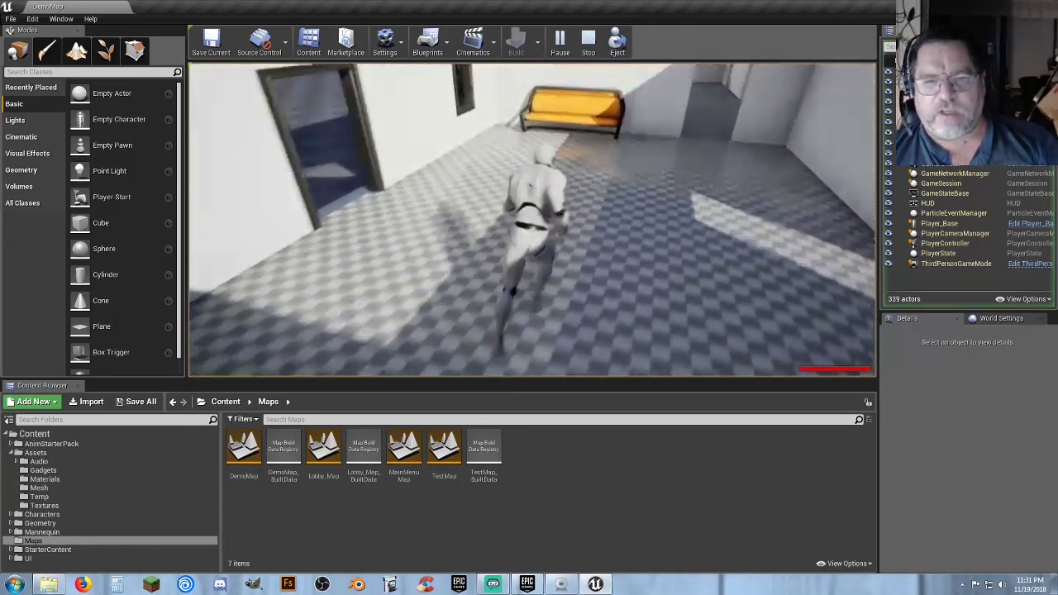
key(w)
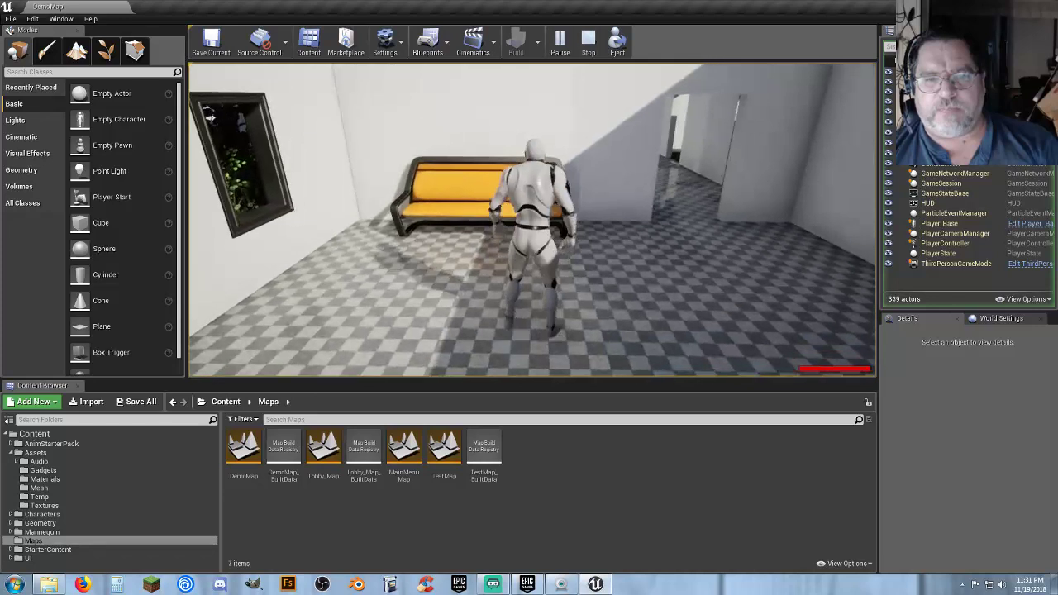
key(s)
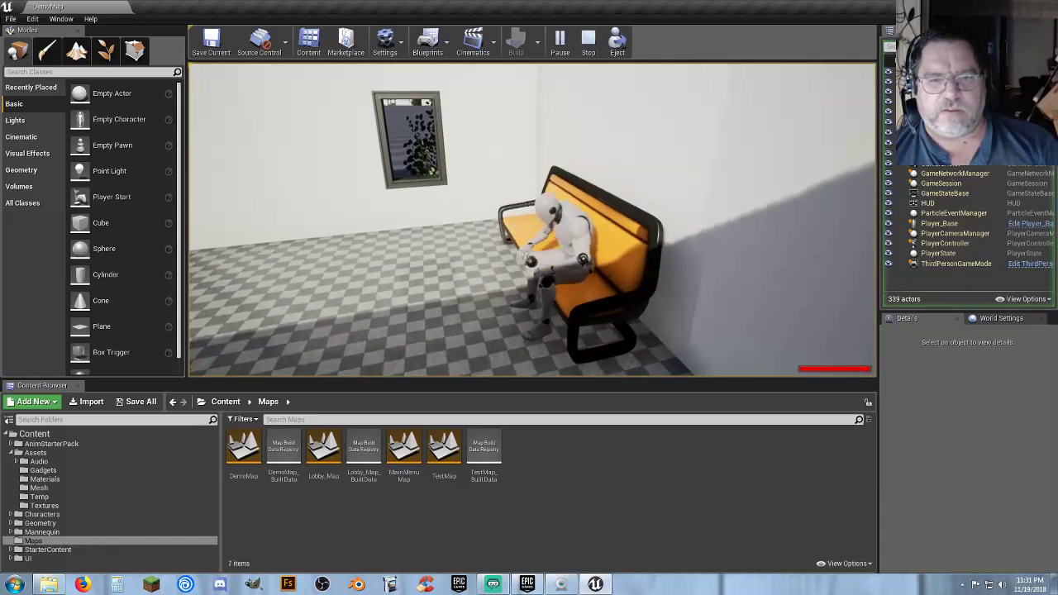
key(e)
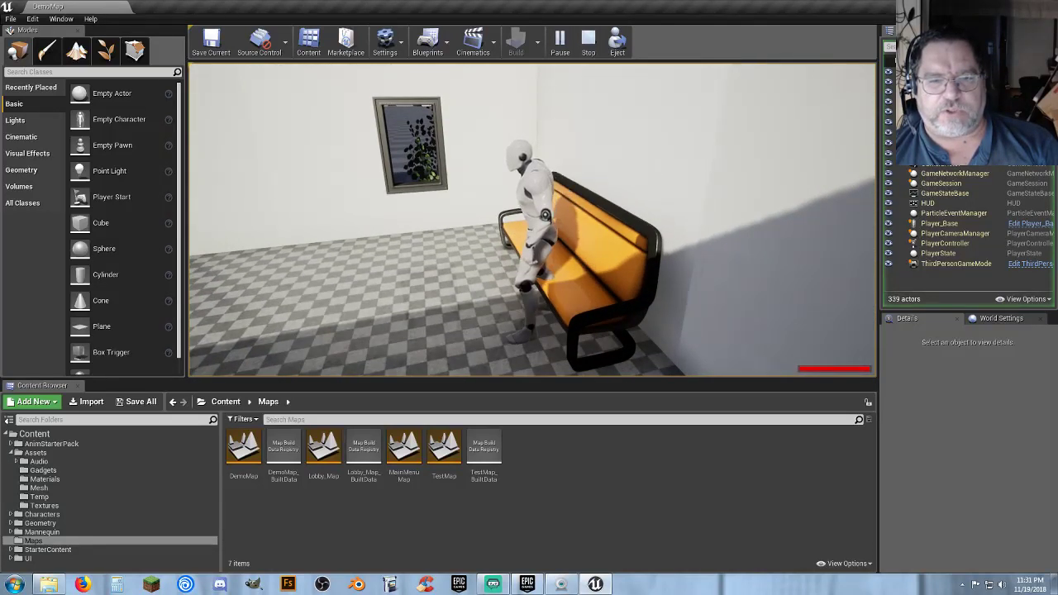
key(s)
key(a)
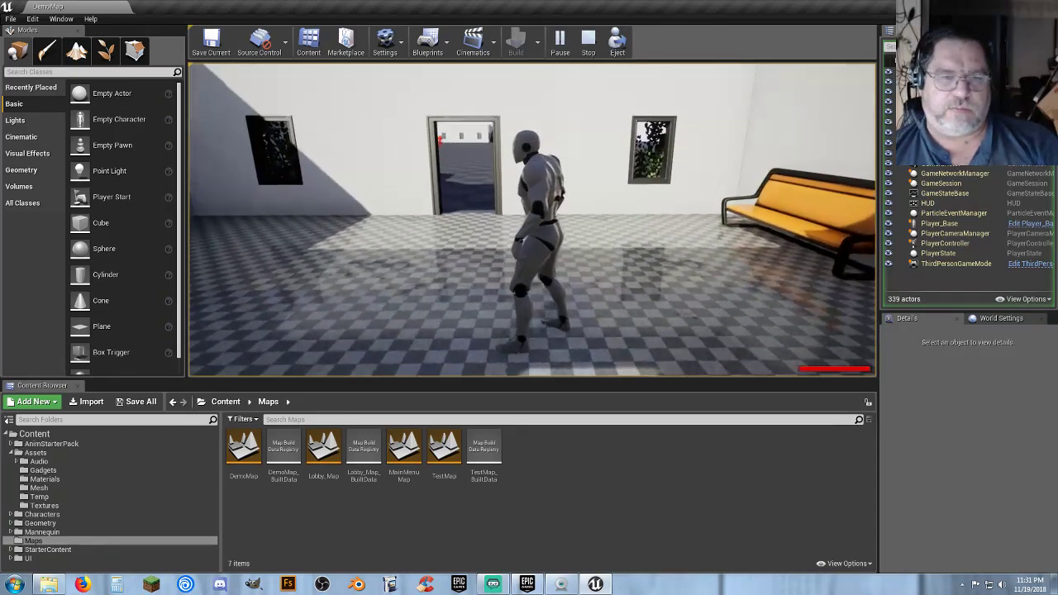
key(Escape)
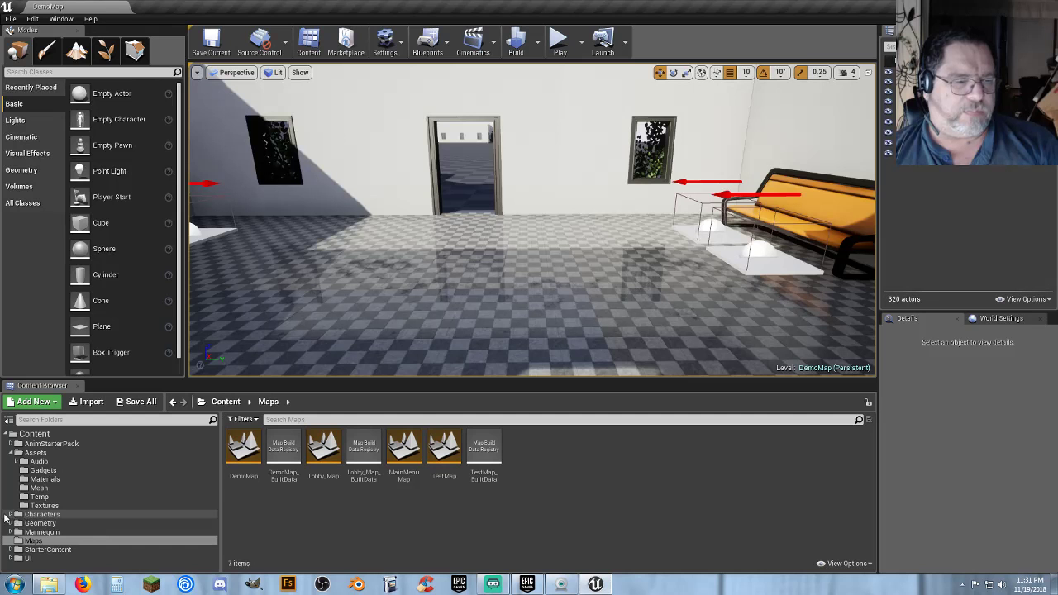
Open ThirdPerson_AnimBP from the Mannequin Animations folder and go to its Default state machine
click(9, 514)
click(40, 524)
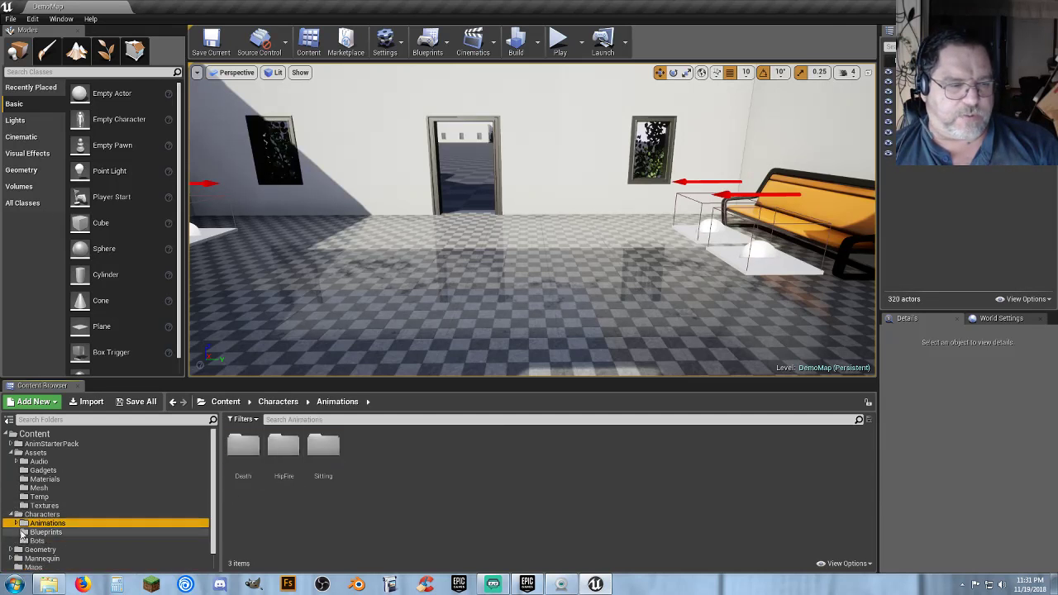
click(11, 515)
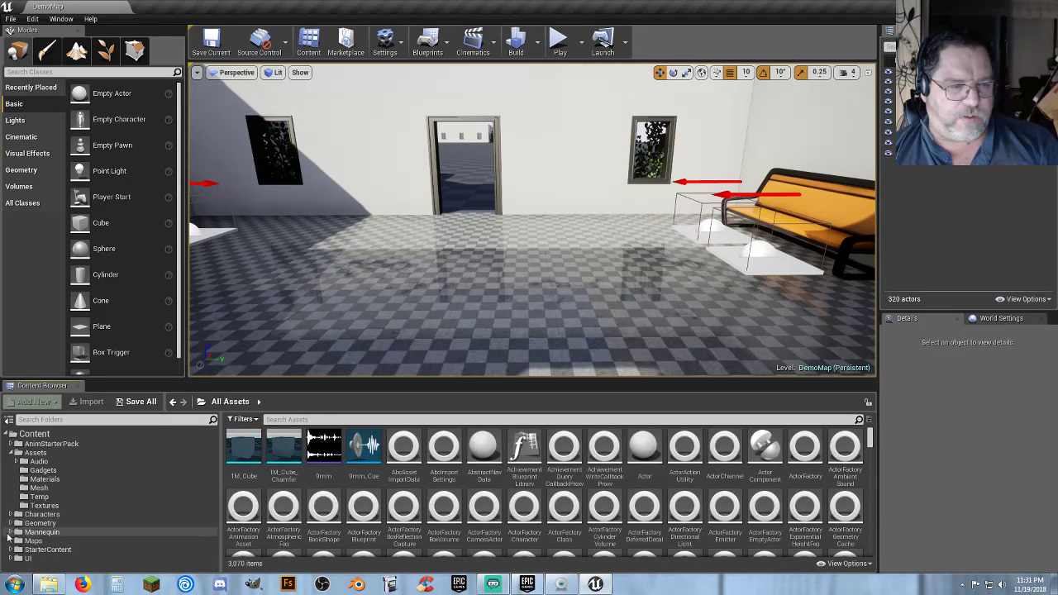
click(47, 541)
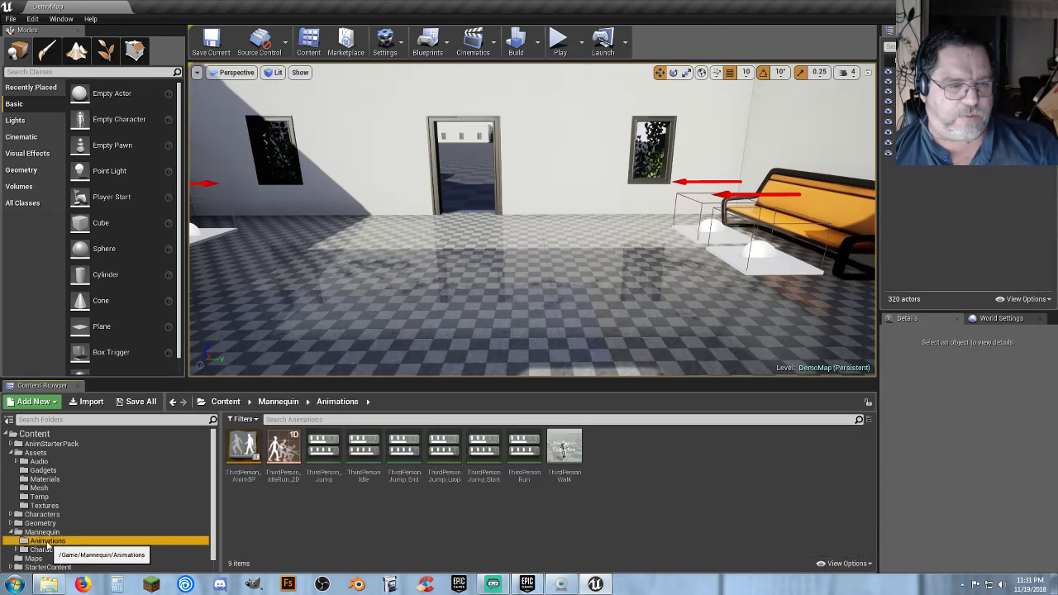
double_click(243, 450)
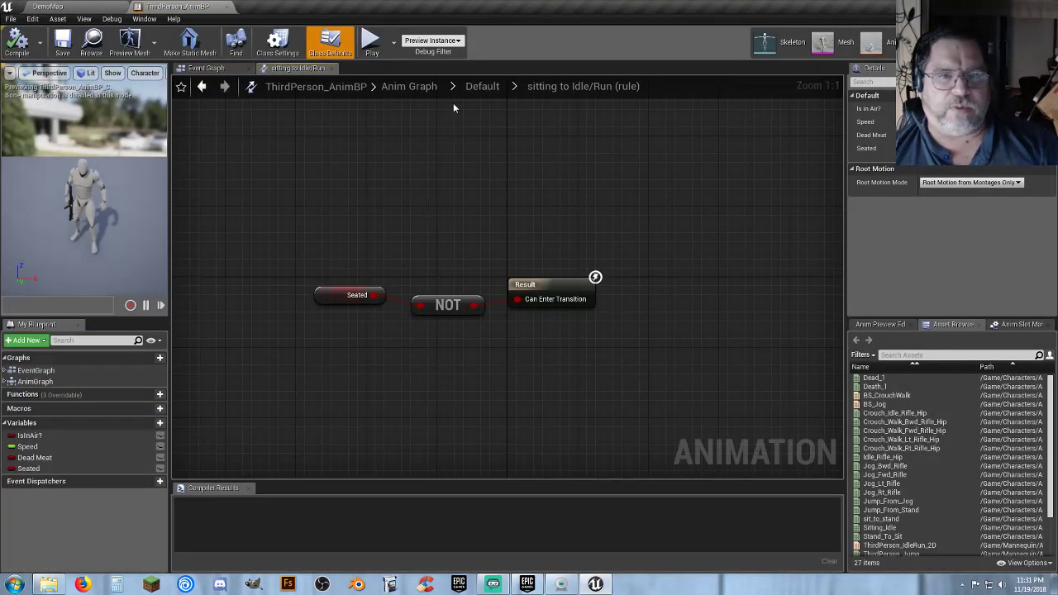
click(481, 87)
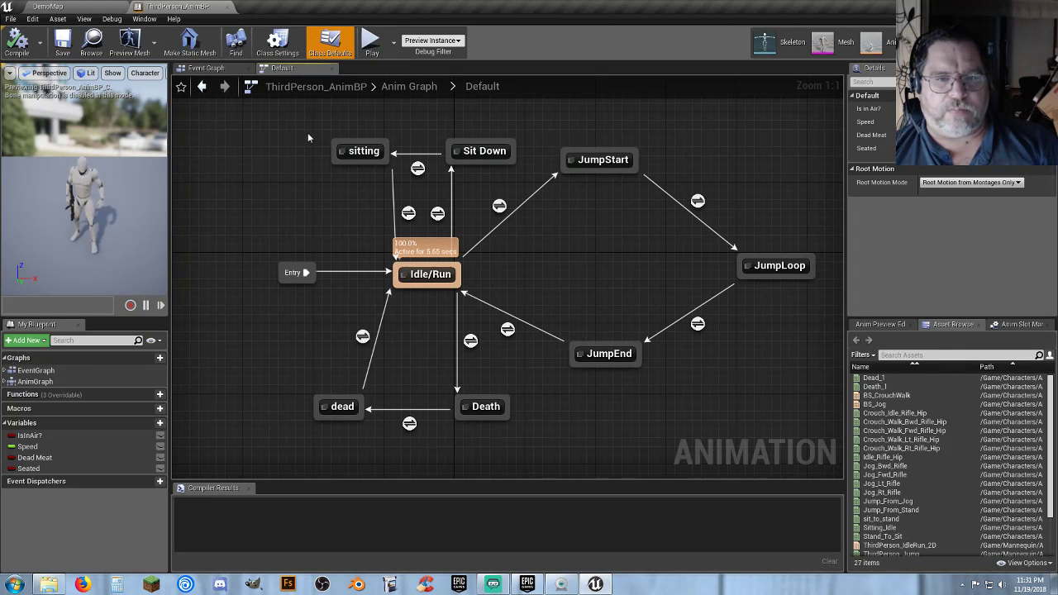
Add a new state below and to the left of sitting, with a transition leading from sitting to it
right_drag(338, 234, 400, 254)
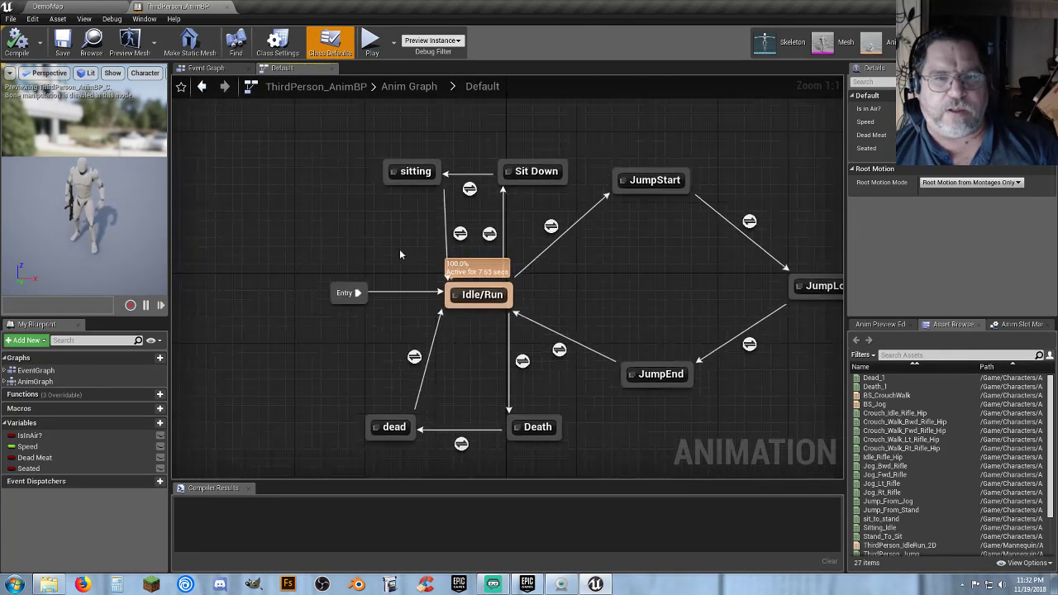
click(518, 170)
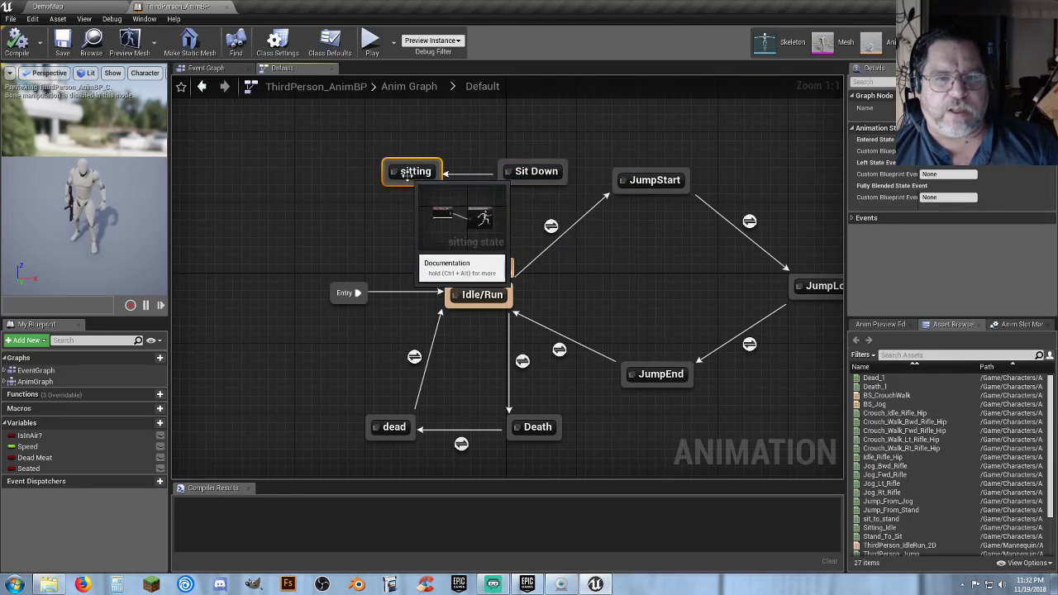
right_drag(354, 225, 419, 226)
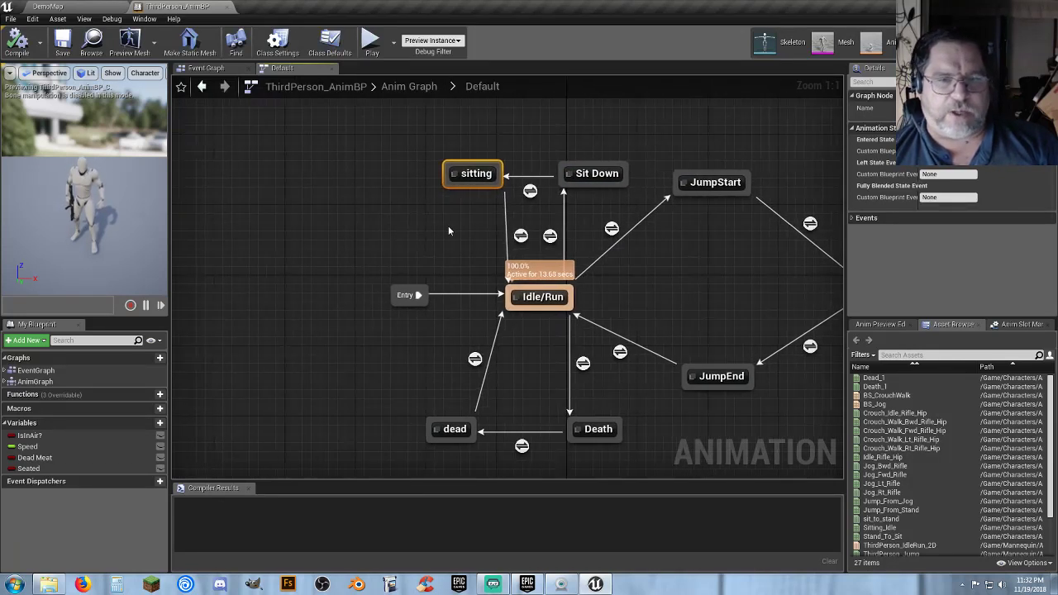
drag(458, 186, 388, 219)
click(411, 244)
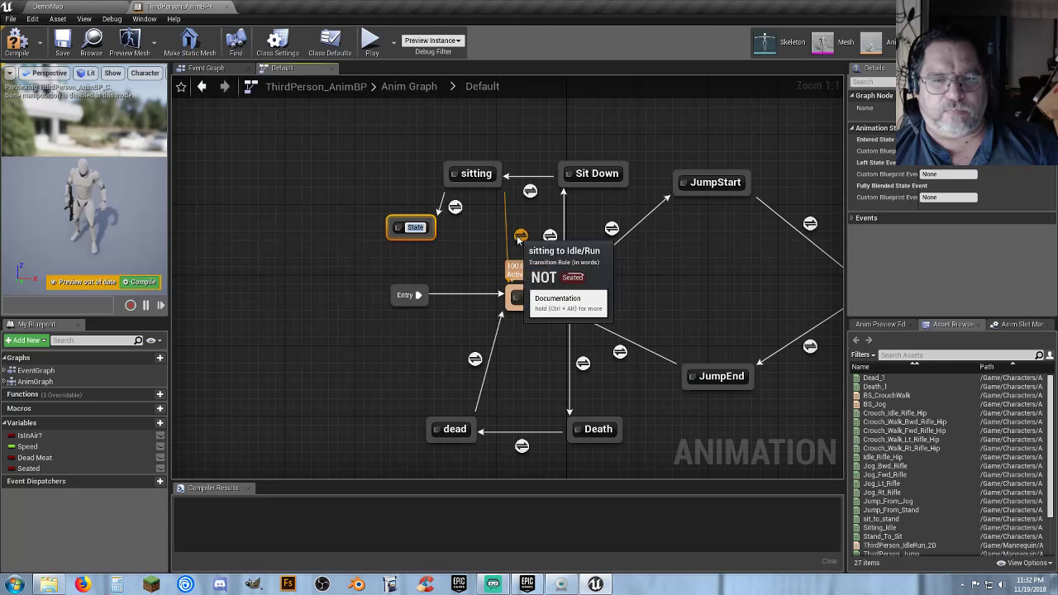
Delete the direct transition from sitting to Idle/Run and move the new state farther left
click(518, 239)
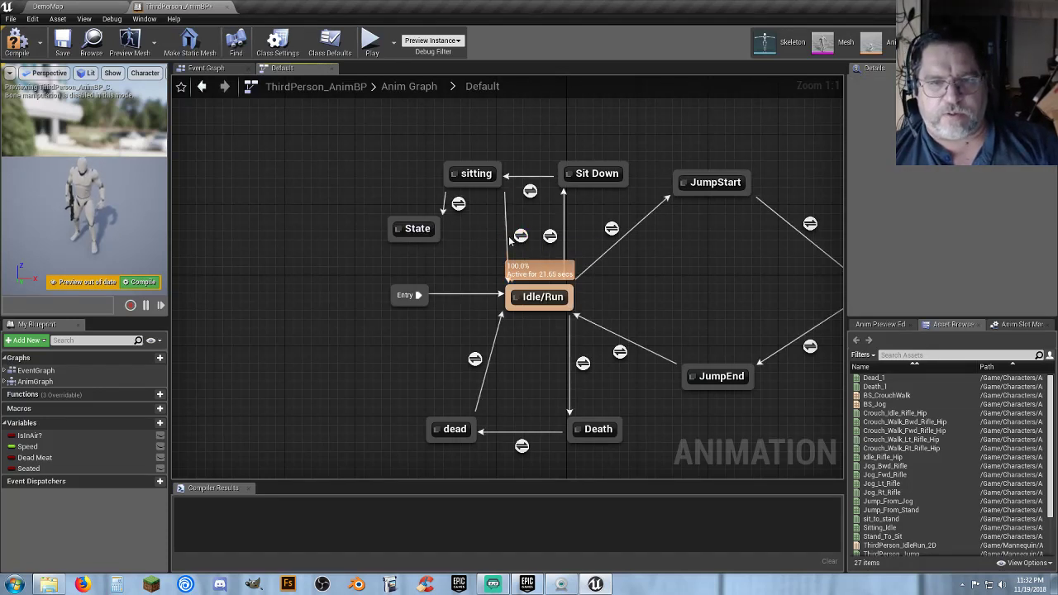
click(521, 237)
key(Delete)
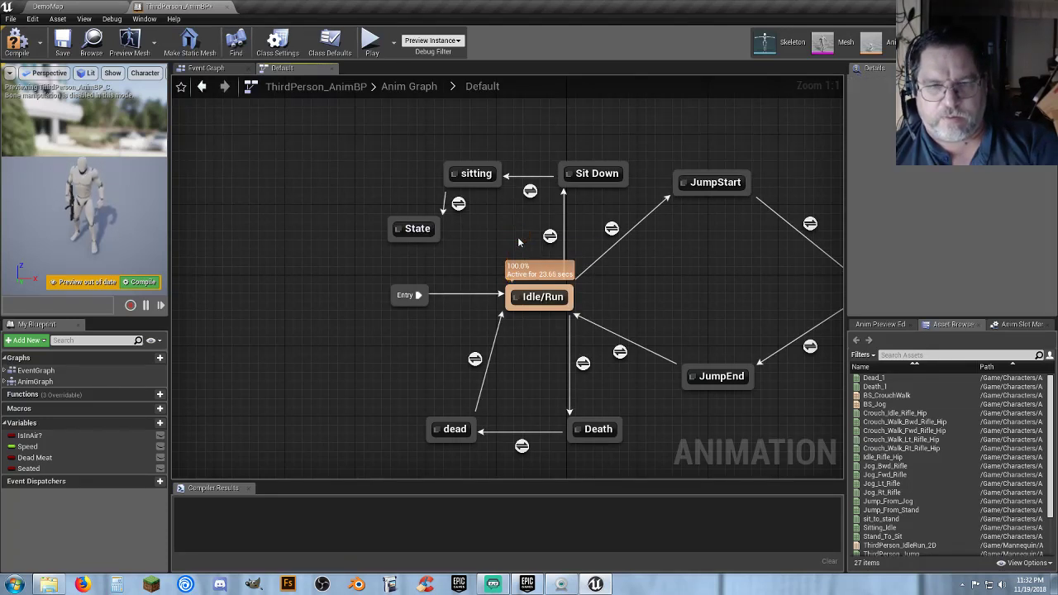
drag(410, 229, 370, 218)
In the transition rule from sitting to the new state, feed the Seated variable through a NOT node into Can Enter Transition
double_click(427, 213)
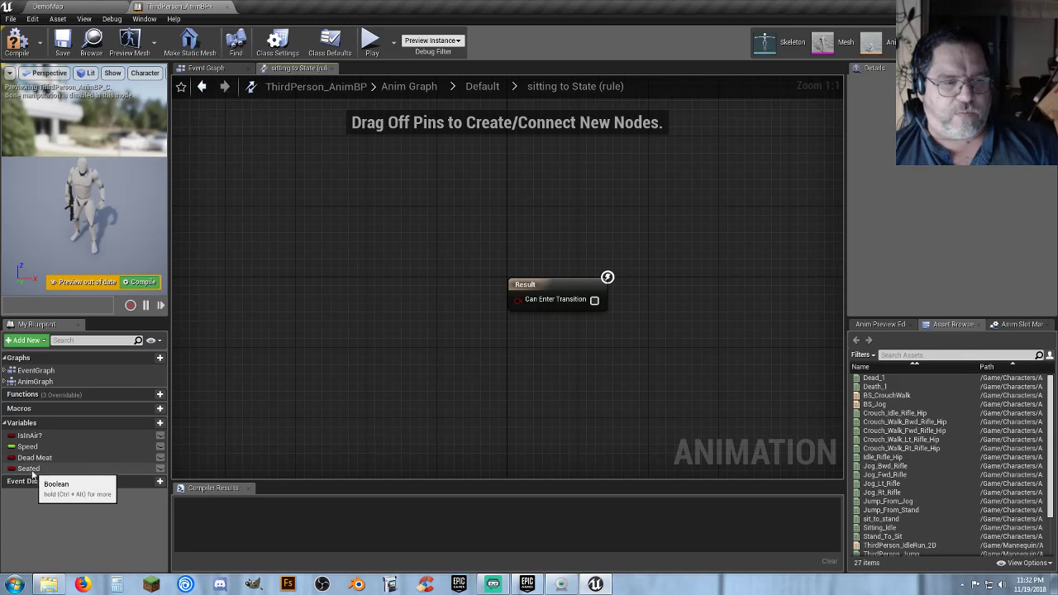
drag(29, 468, 389, 289)
click(347, 306)
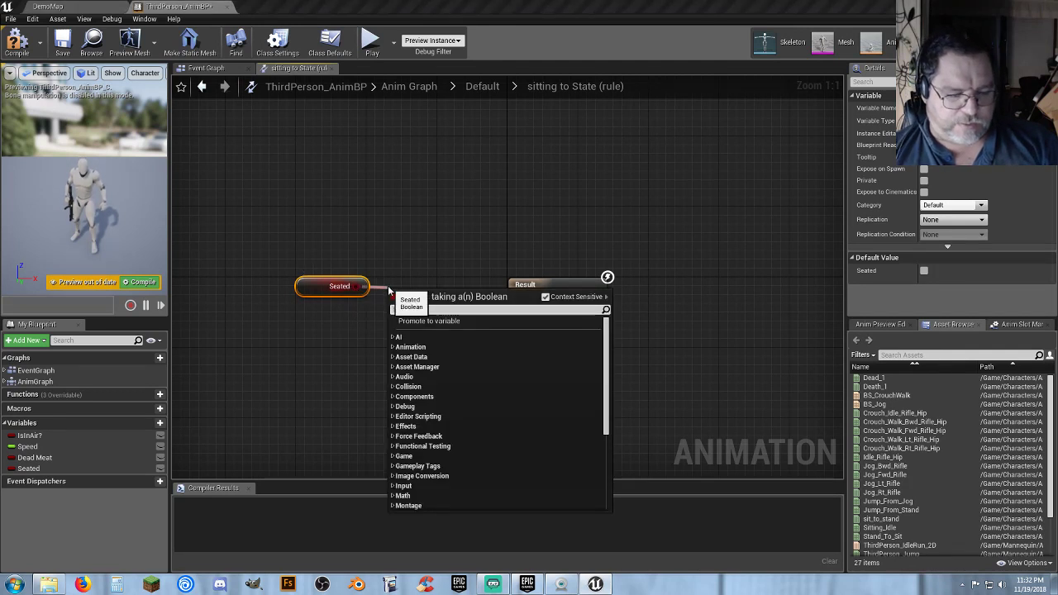
text(not)
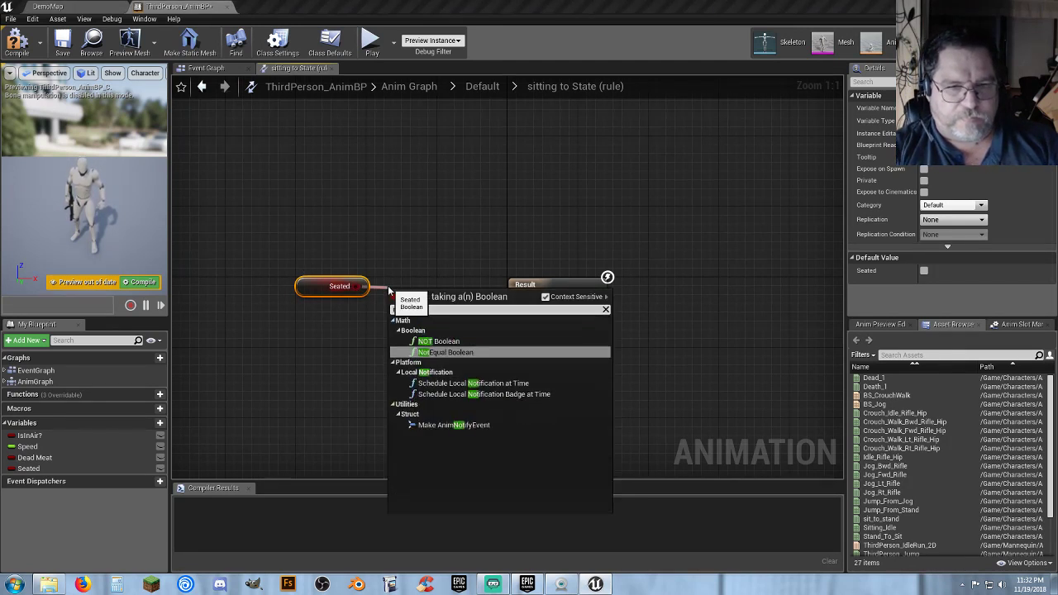
key(Return)
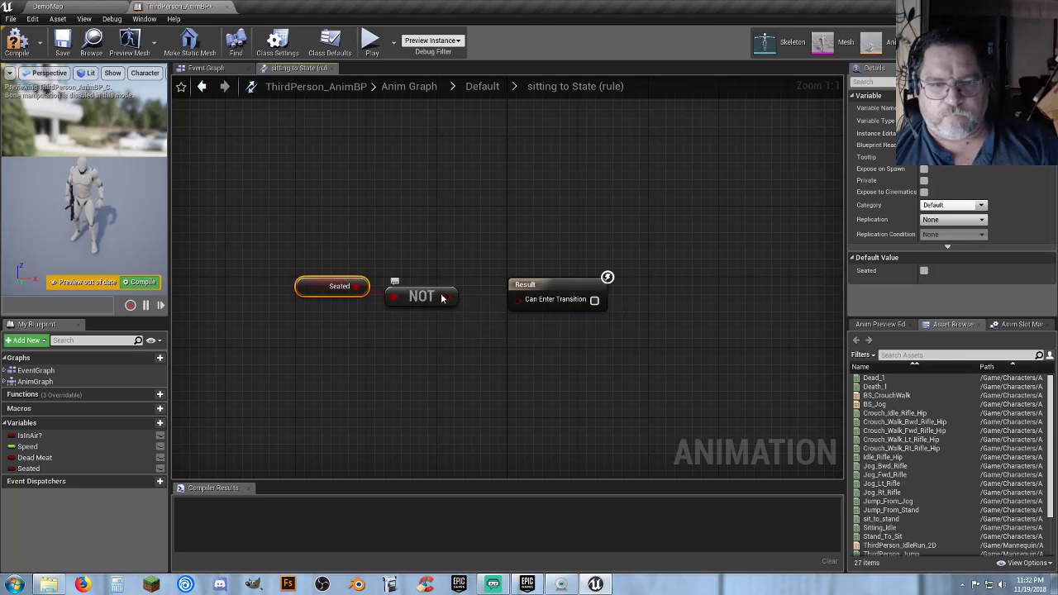
click(487, 87)
Rename the new state Stand and make it play the sit_to_stand animation as its final pose
click(303, 204)
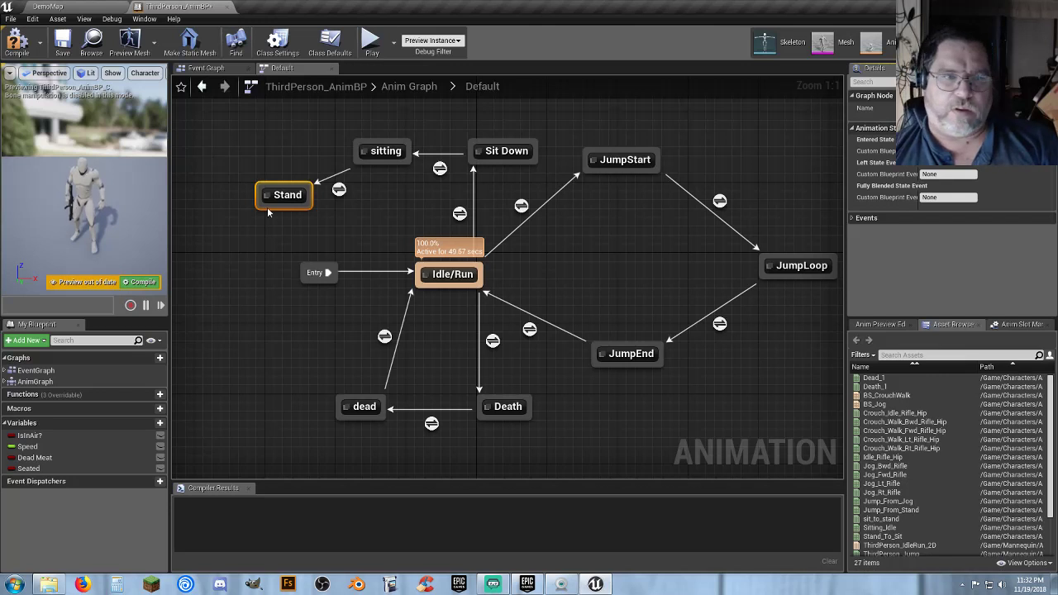
double_click(289, 194)
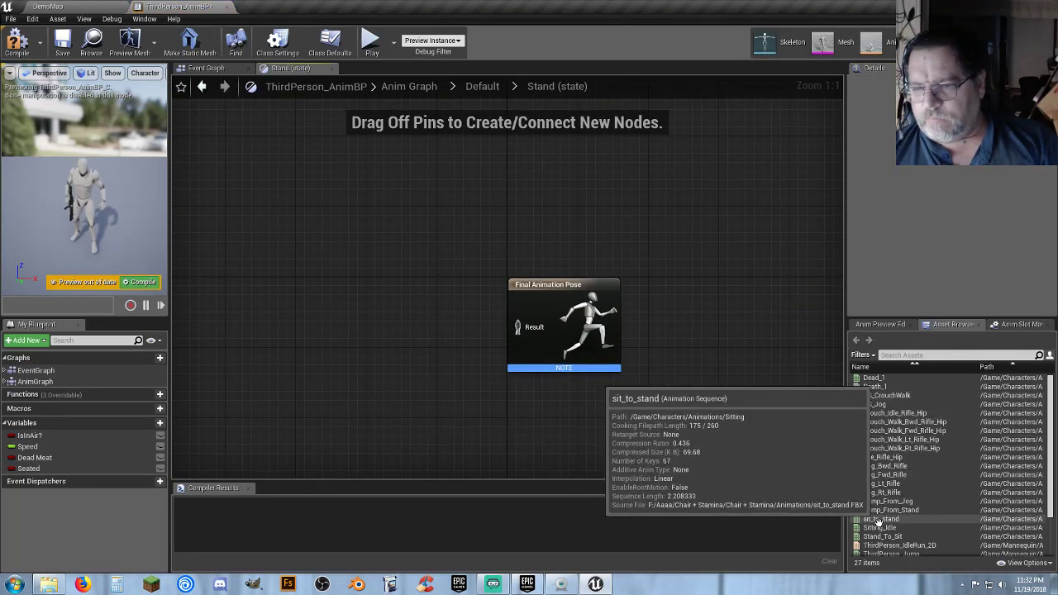
drag(878, 521, 397, 295)
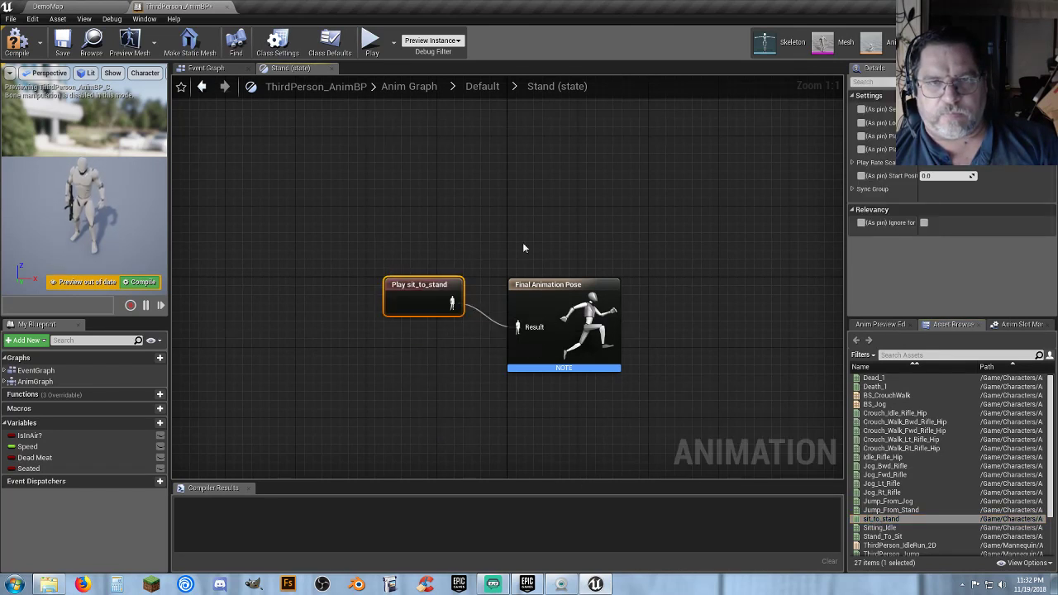
click(483, 92)
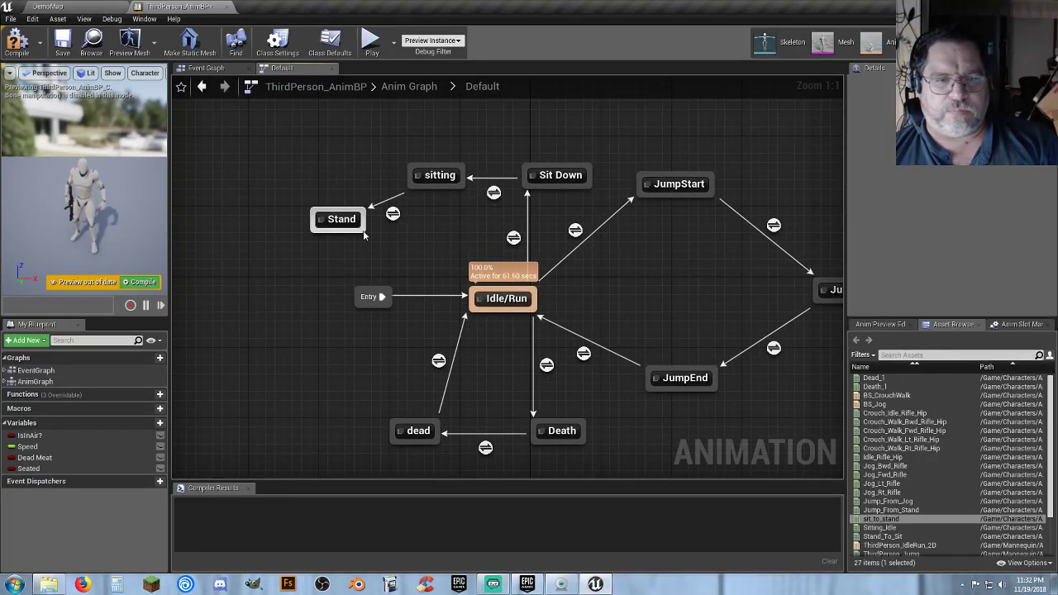
Create a transition from Stand to Idle/Run and add a Time Remaining (ratio) node for sit_to_stand to its rule
drag(364, 233, 475, 300)
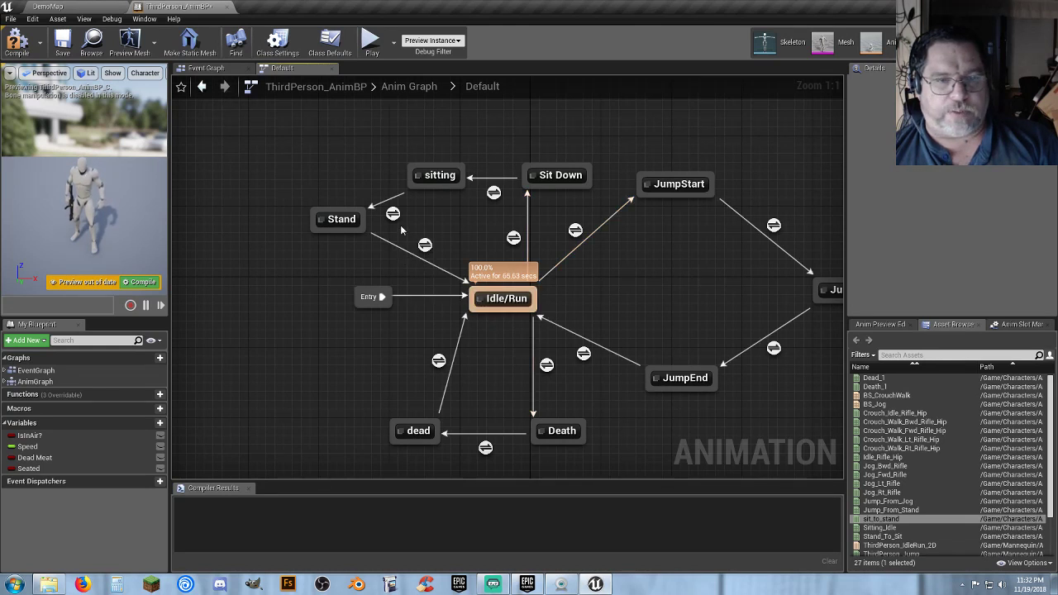
double_click(424, 244)
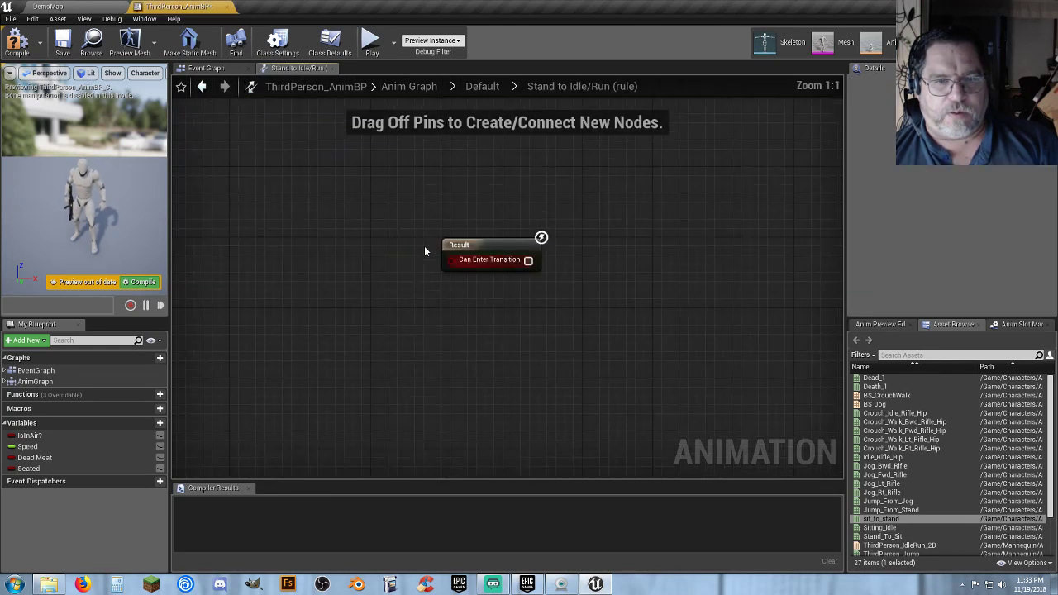
right_click(261, 303)
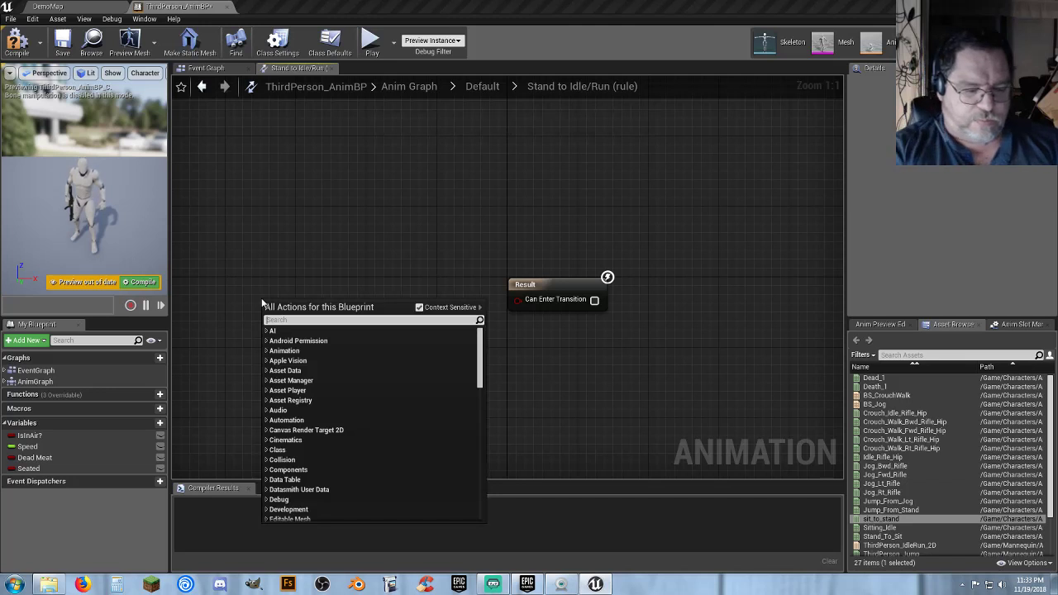
text(ratio)
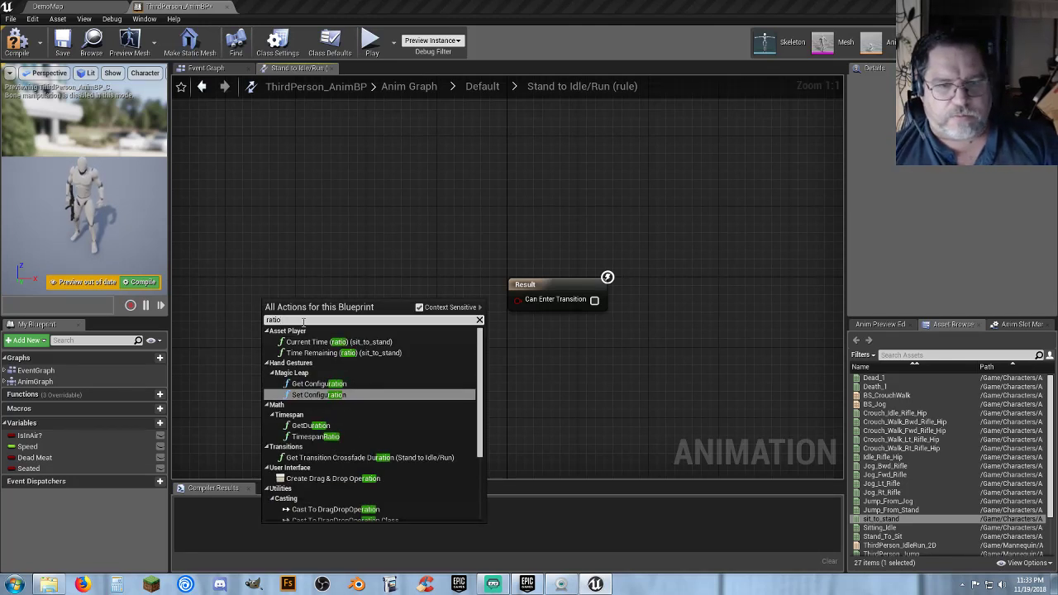
click(330, 352)
drag(319, 309, 276, 288)
Feed the remaining-time ratio into a float < float comparison and connect its output to Can Enter Transition
drag(386, 314, 389, 316)
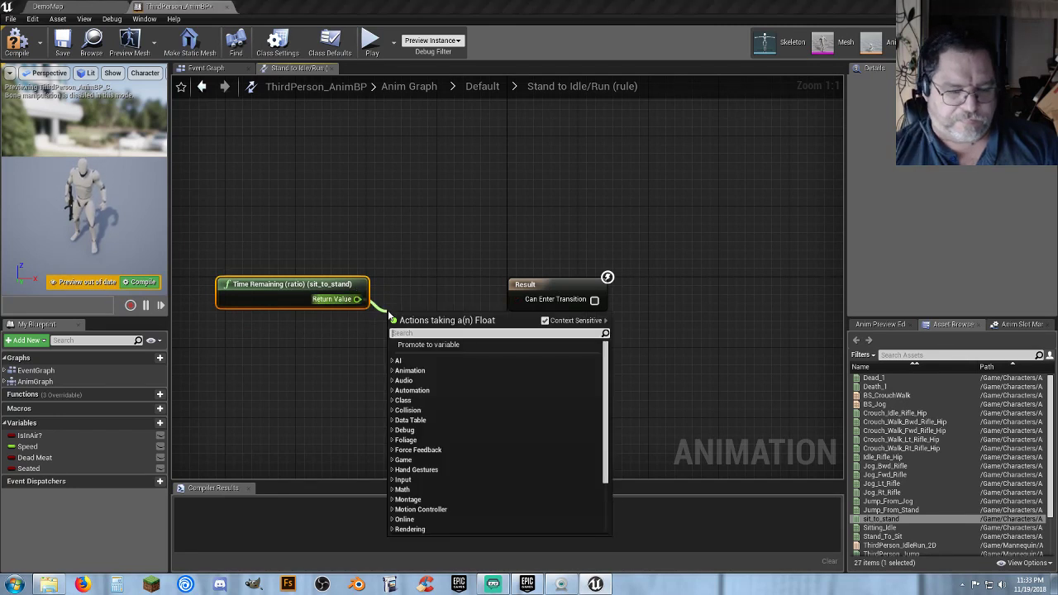
text(float)
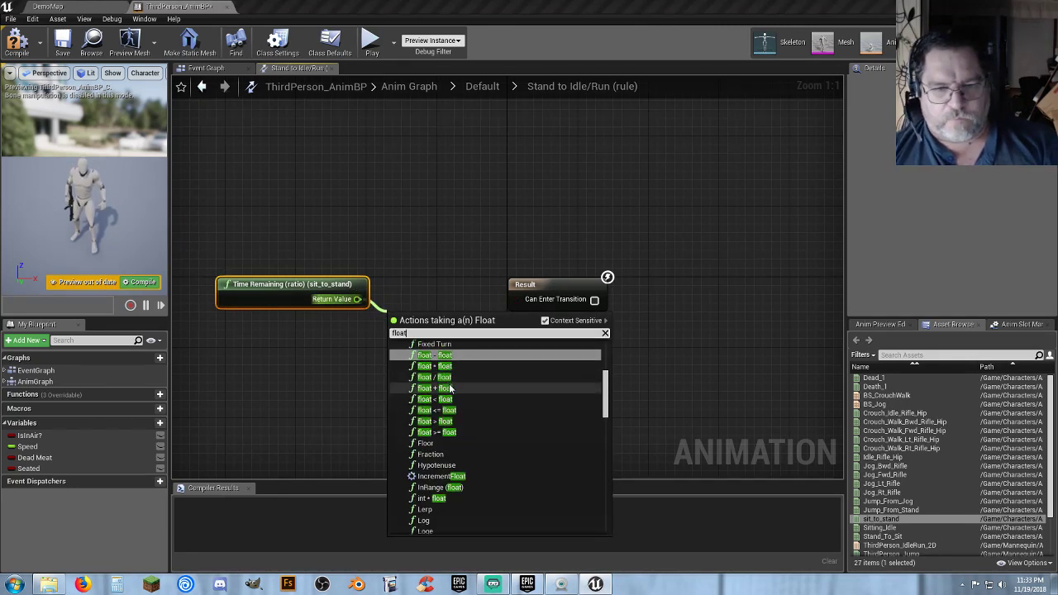
click(447, 400)
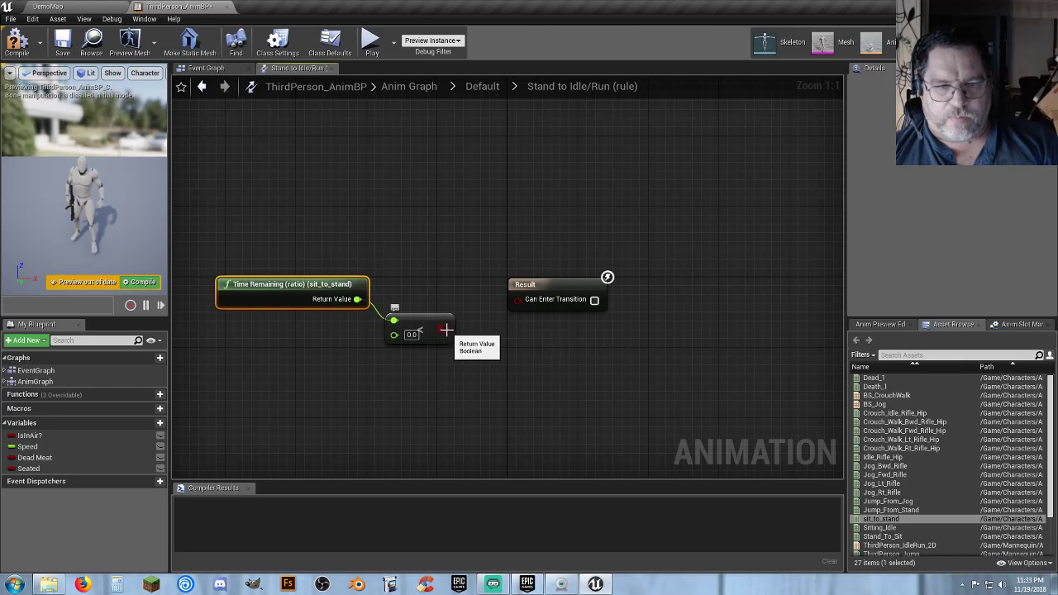
drag(515, 303, 518, 302)
drag(420, 323, 437, 314)
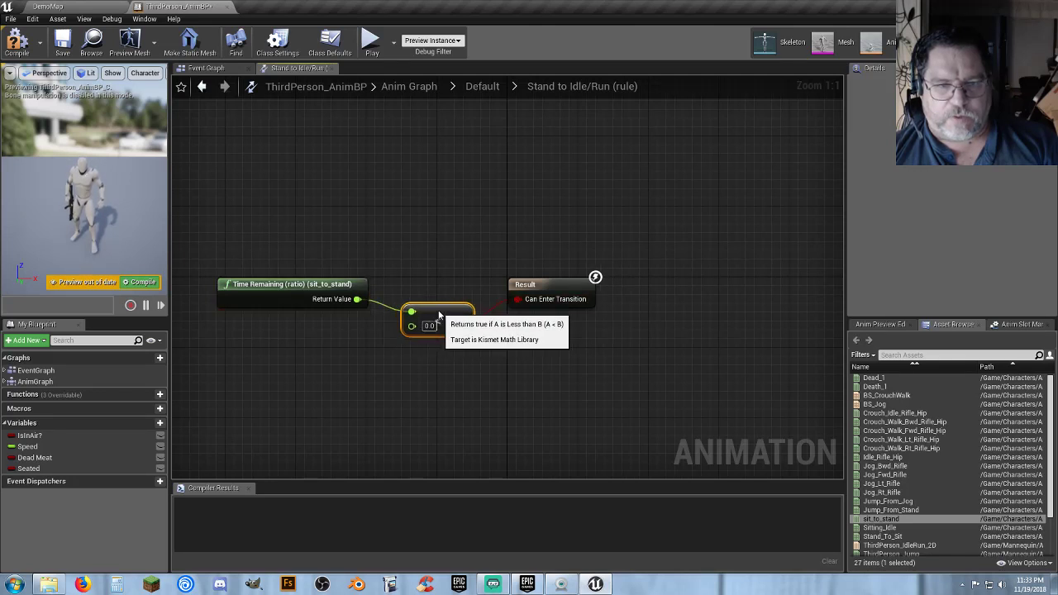
click(484, 87)
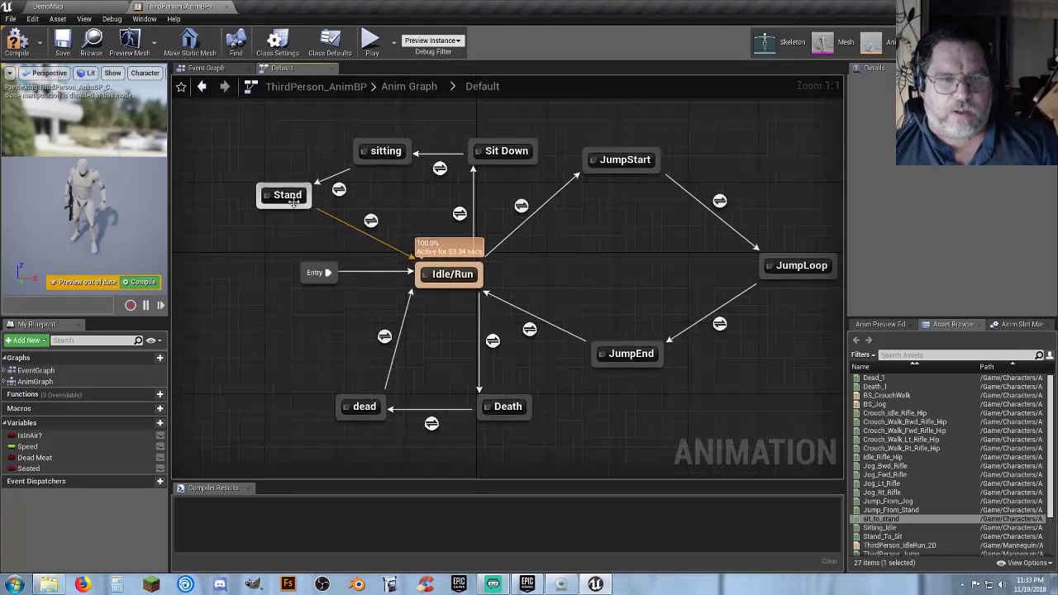
Check the Stand state's graph and its transition rules, and compile and save the animation blueprint
click(291, 194)
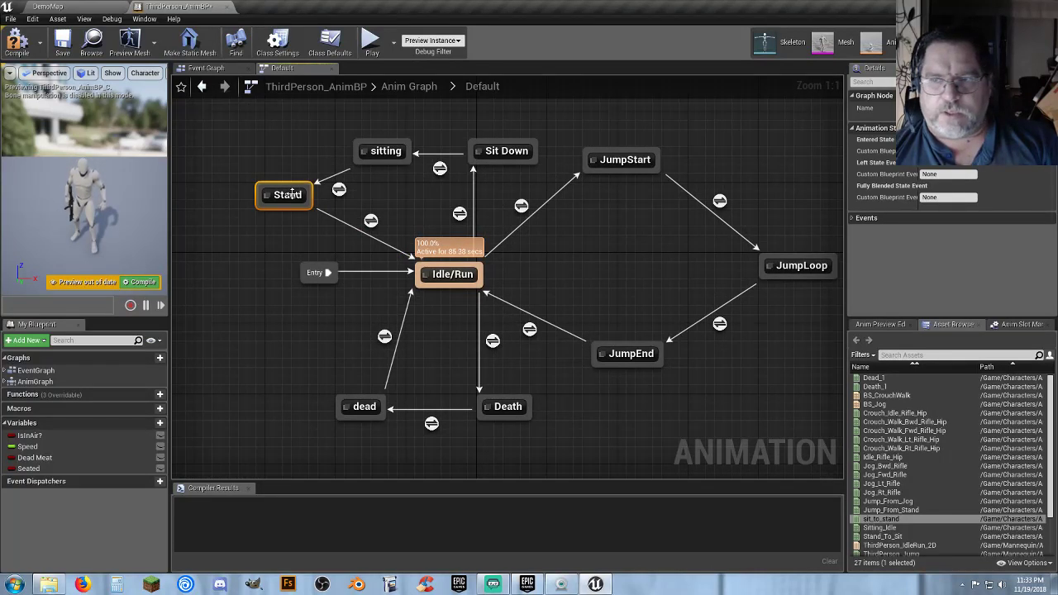
double_click(291, 194)
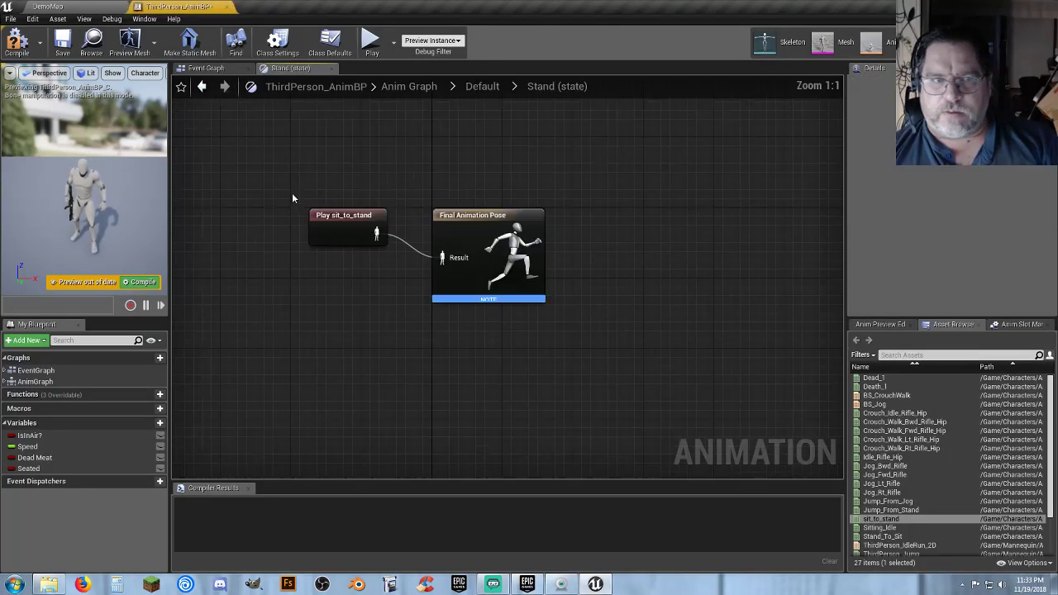
click(479, 87)
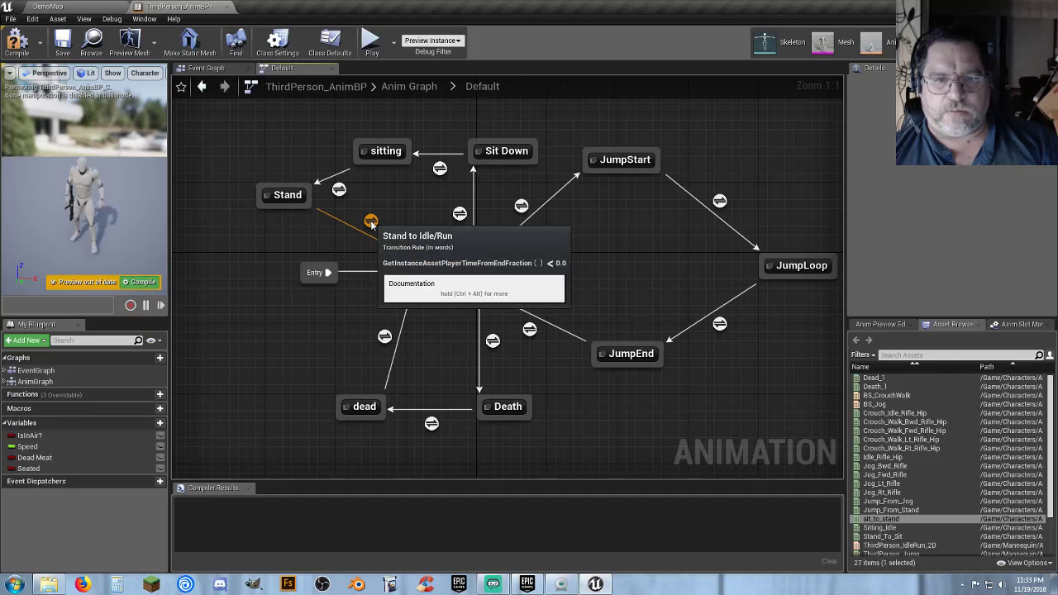
mouse_move(340, 191)
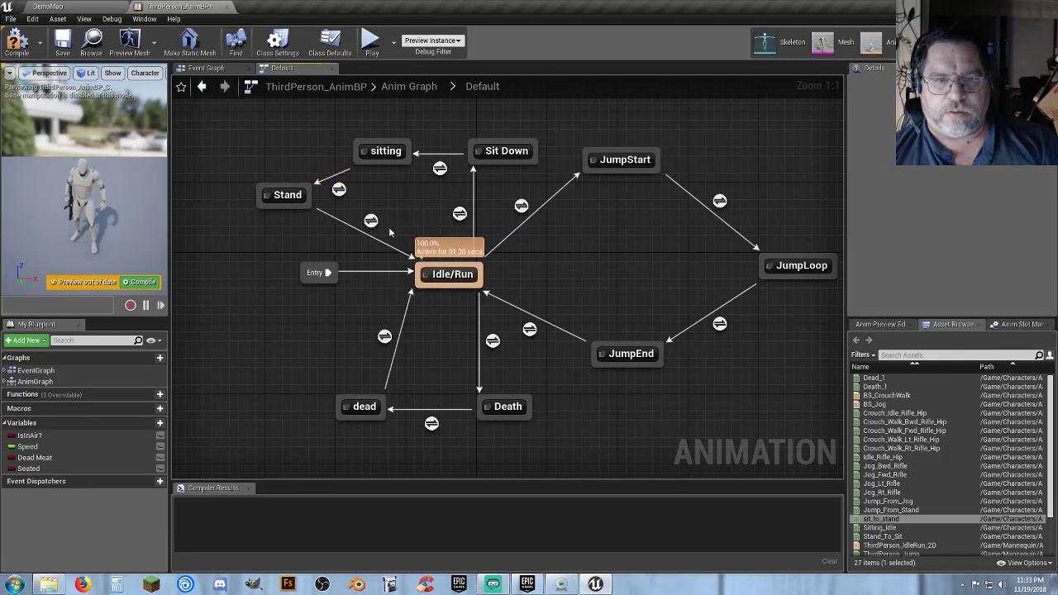
mouse_move(369, 220)
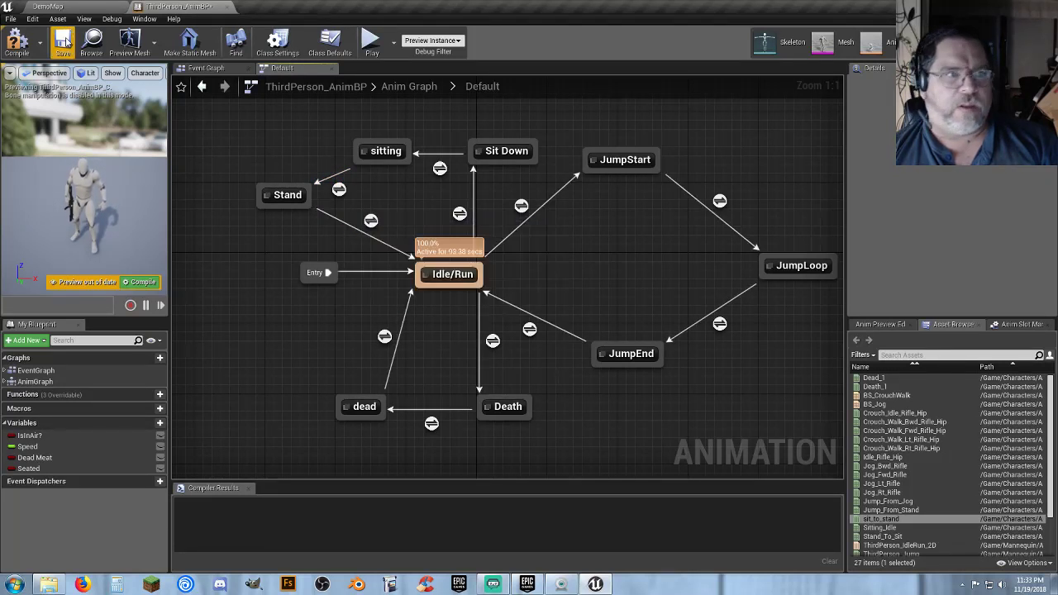
click(25, 45)
click(62, 44)
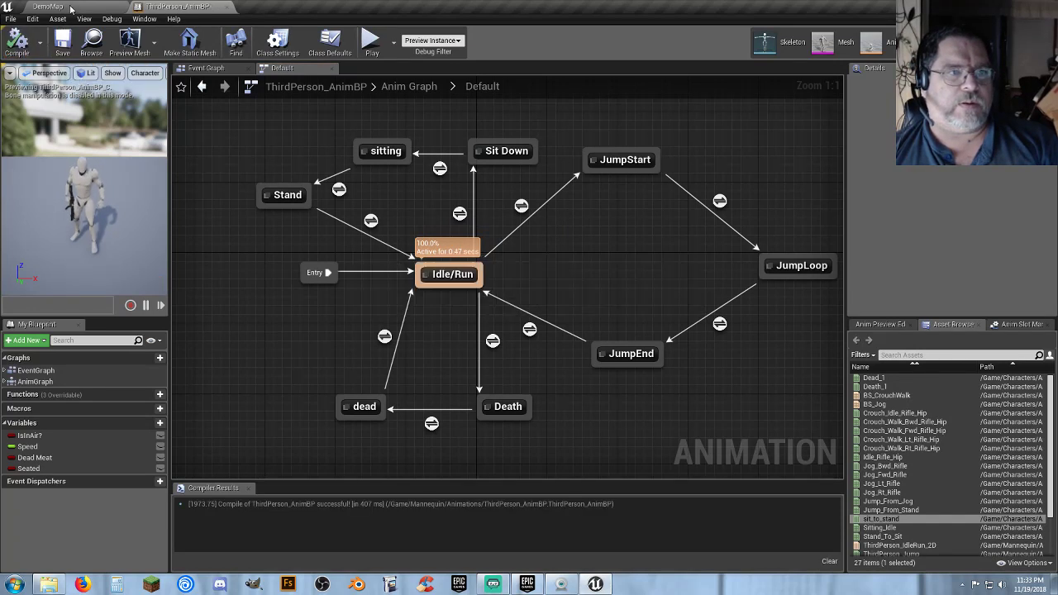
Play DemoMap, run to the orange couch, test sitting down and standing up, and end the play session
click(73, 8)
click(559, 41)
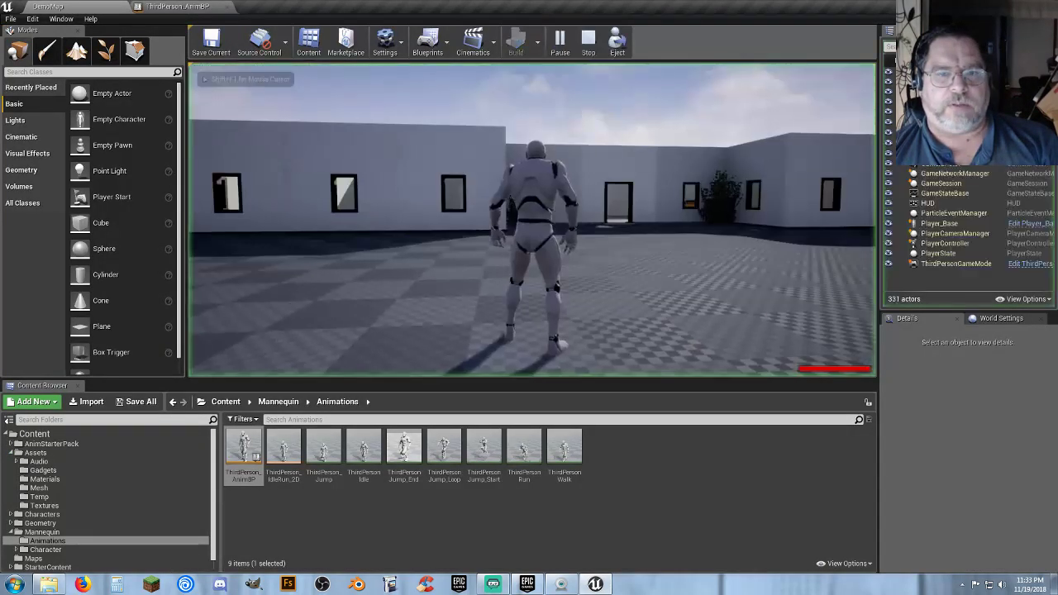
key(w)
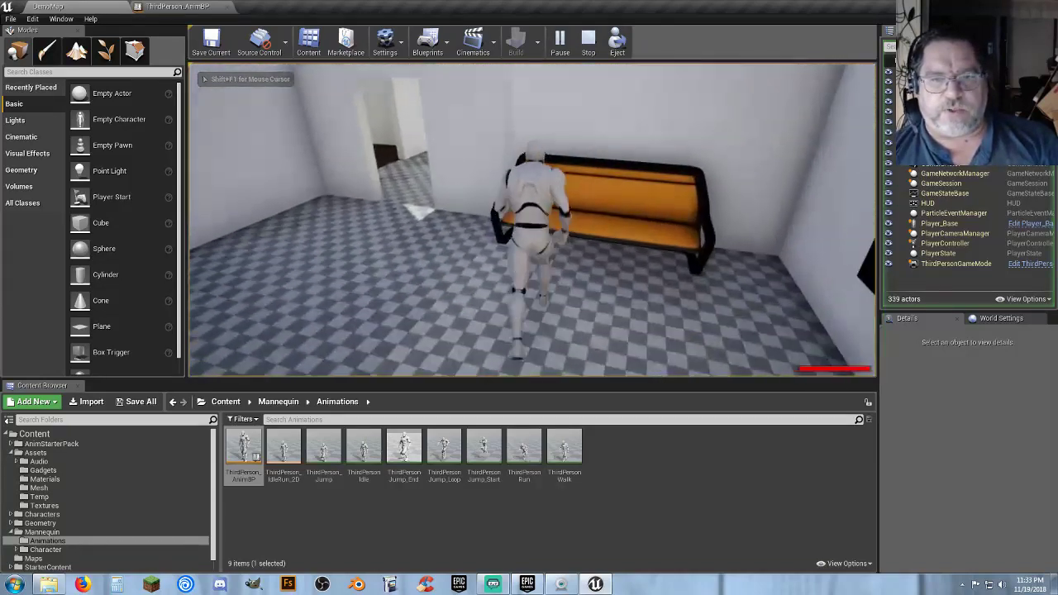
key(s)
key(e)
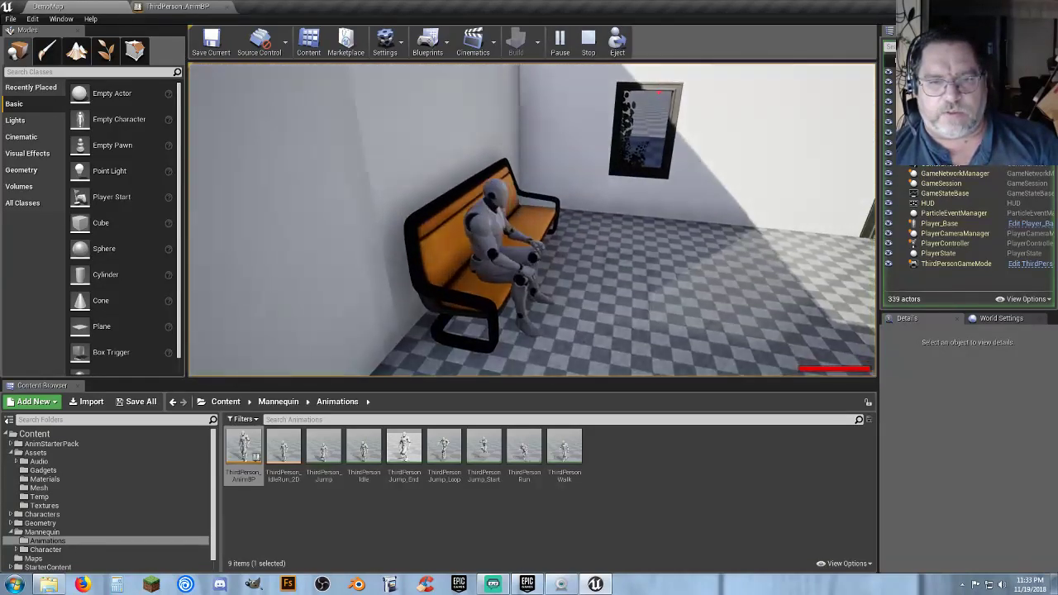
key(e)
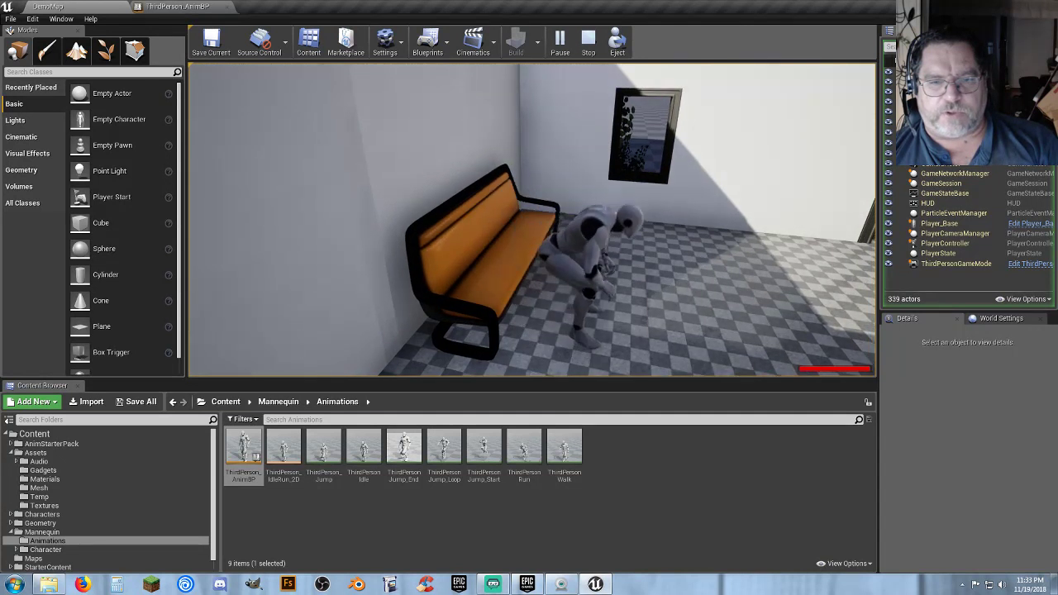
key(e)
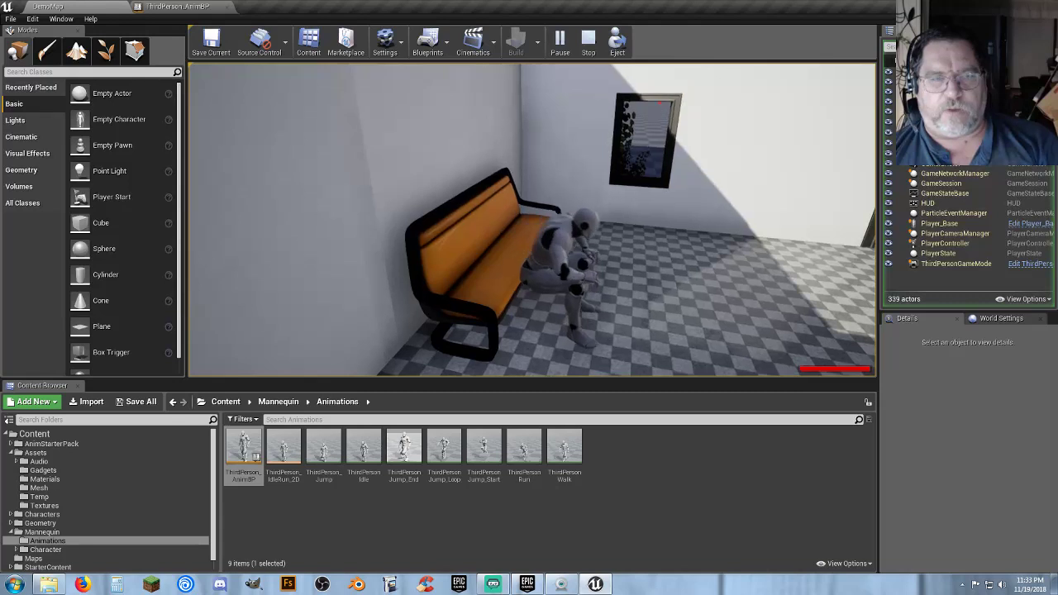
key(Escape)
In ThirdPerson_AnimBP, set the comparison threshold of the Stand to Idle/Run rule to 0.1 and recompile the blueprint
click(196, 8)
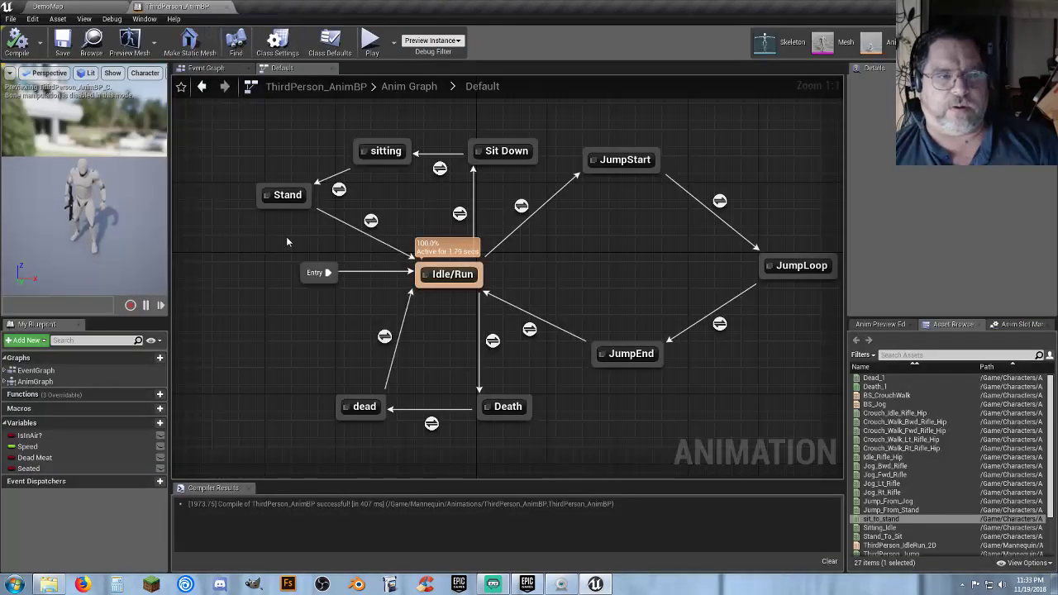
double_click(371, 221)
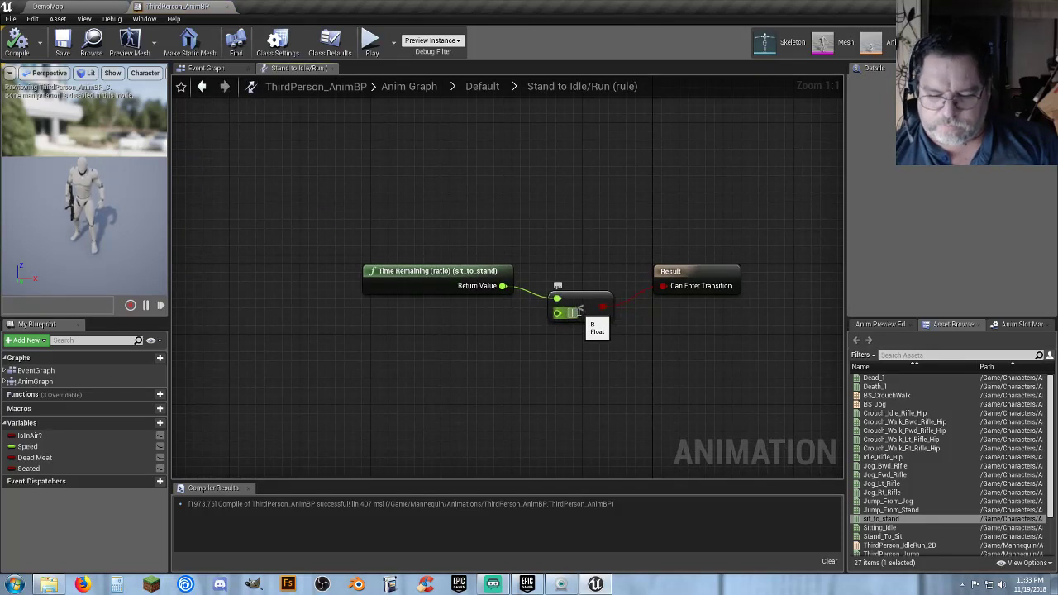
text(0.1)
key(Return)
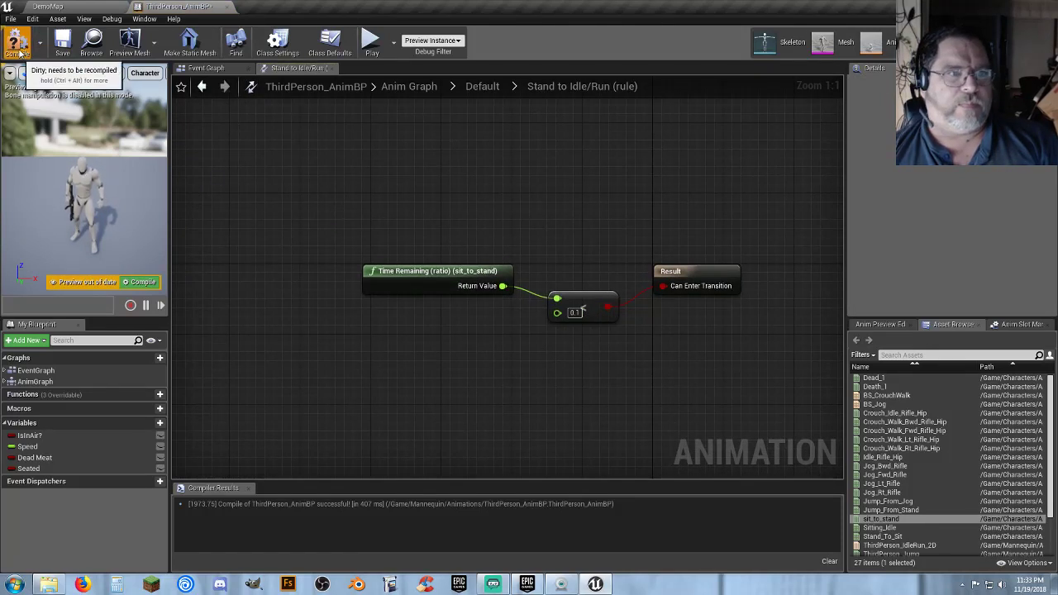
click(17, 41)
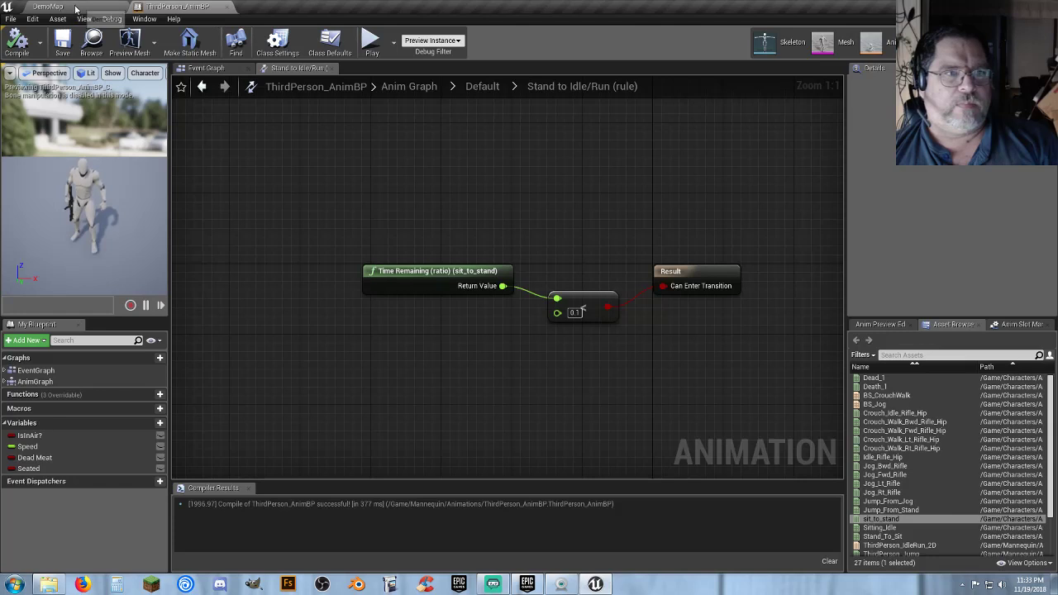
Play DemoMap, sit on the orange couch and stand up to test the 0.1 transition threshold, and end the play session
click(75, 8)
click(560, 40)
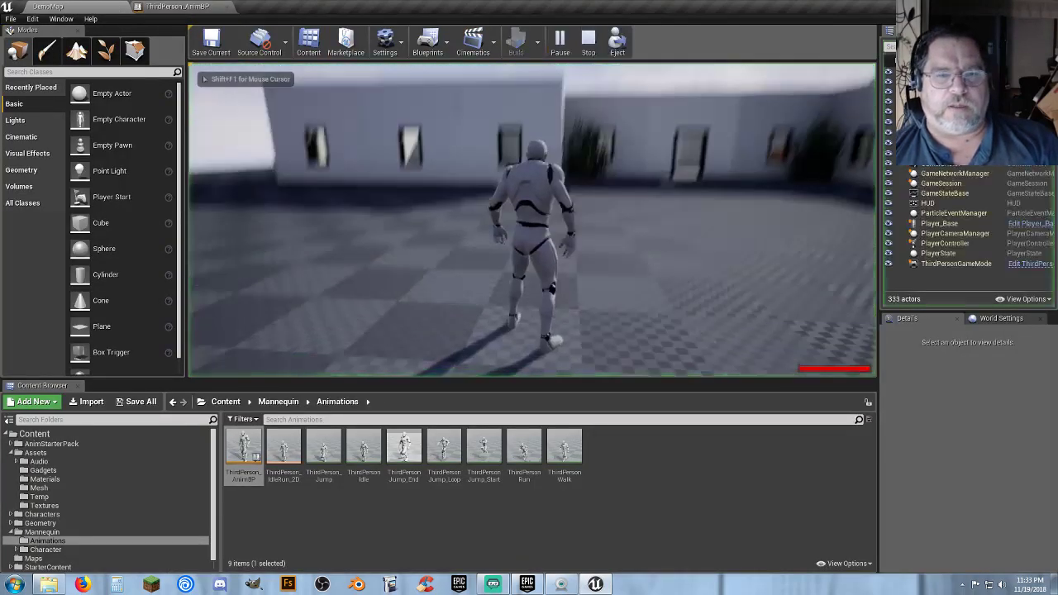
key(w)
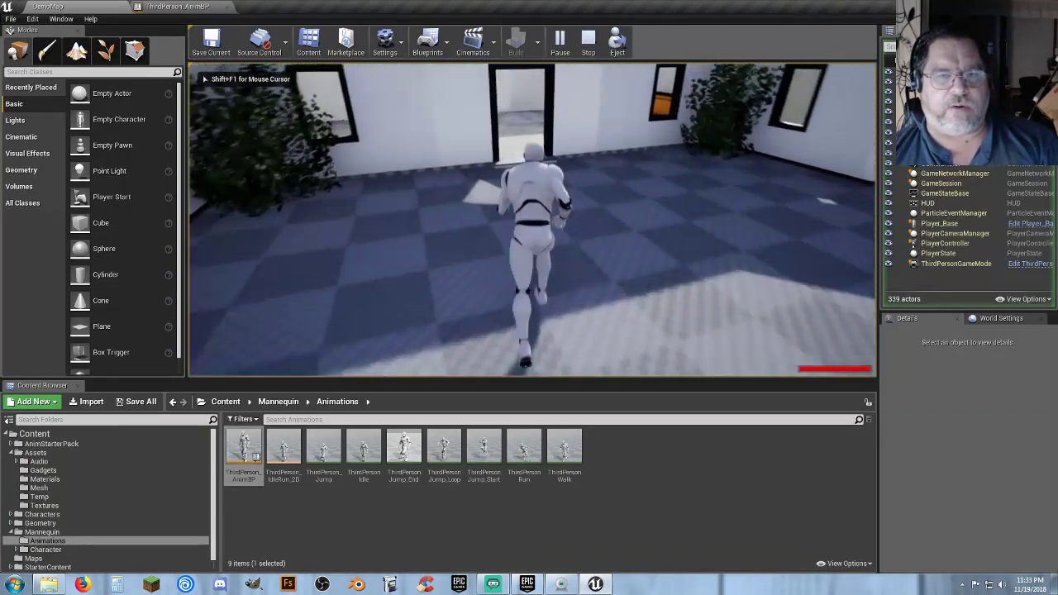
key(e)
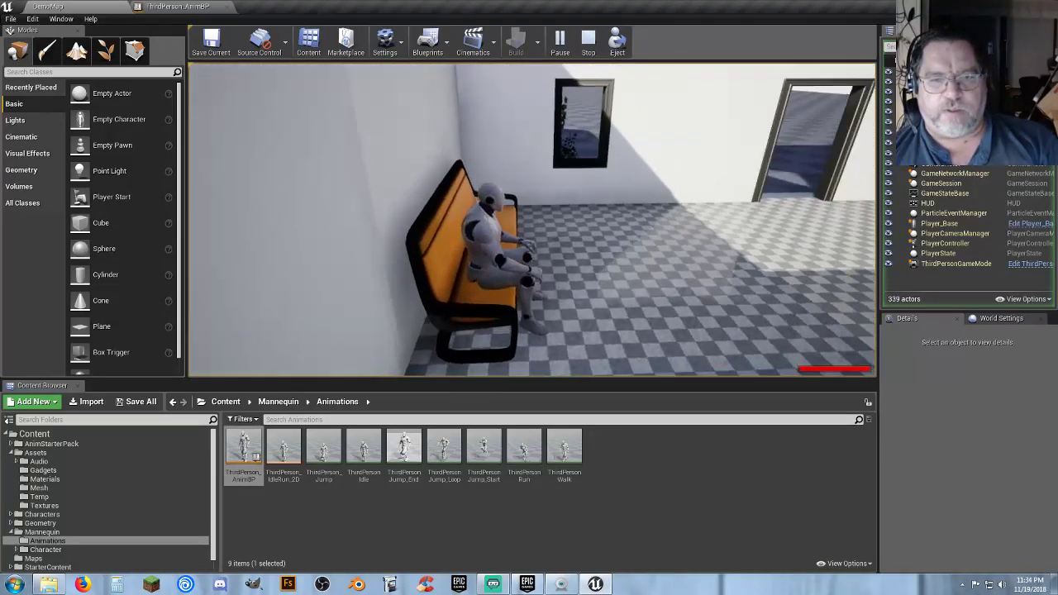
key(e)
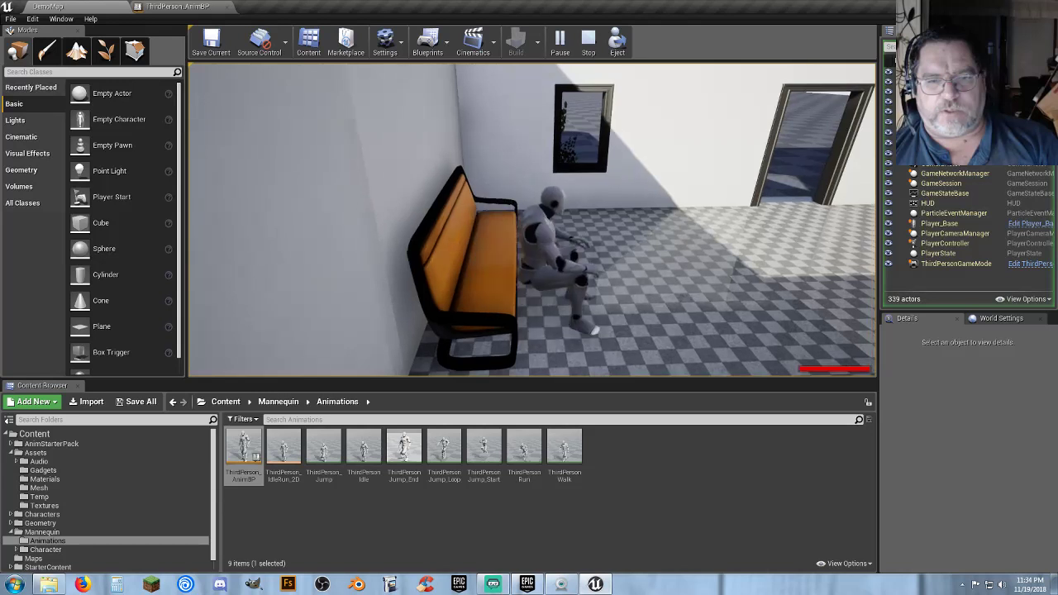
key(a)
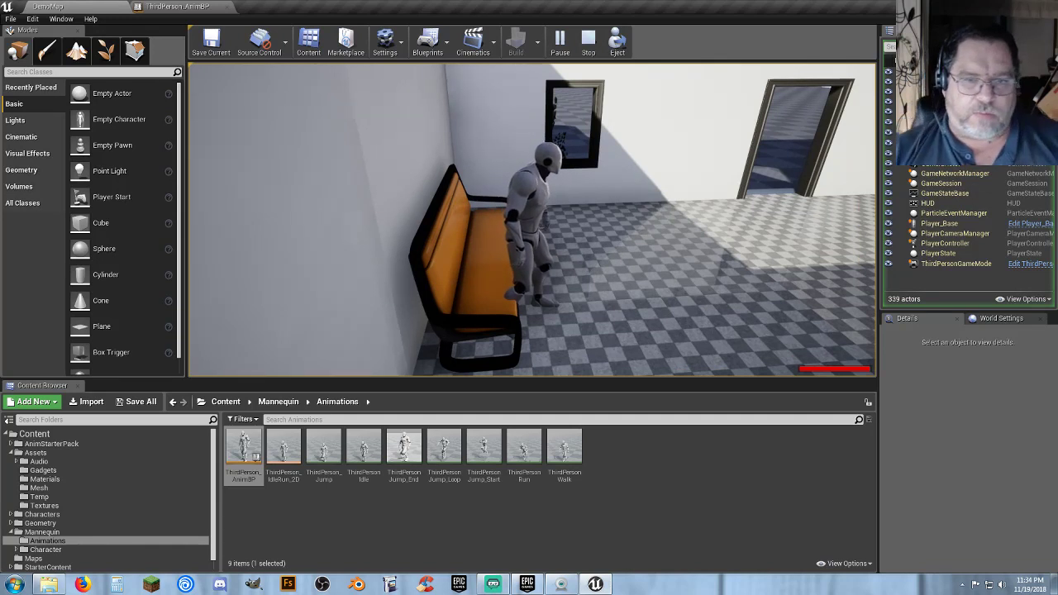
key(s)
key(Escape)
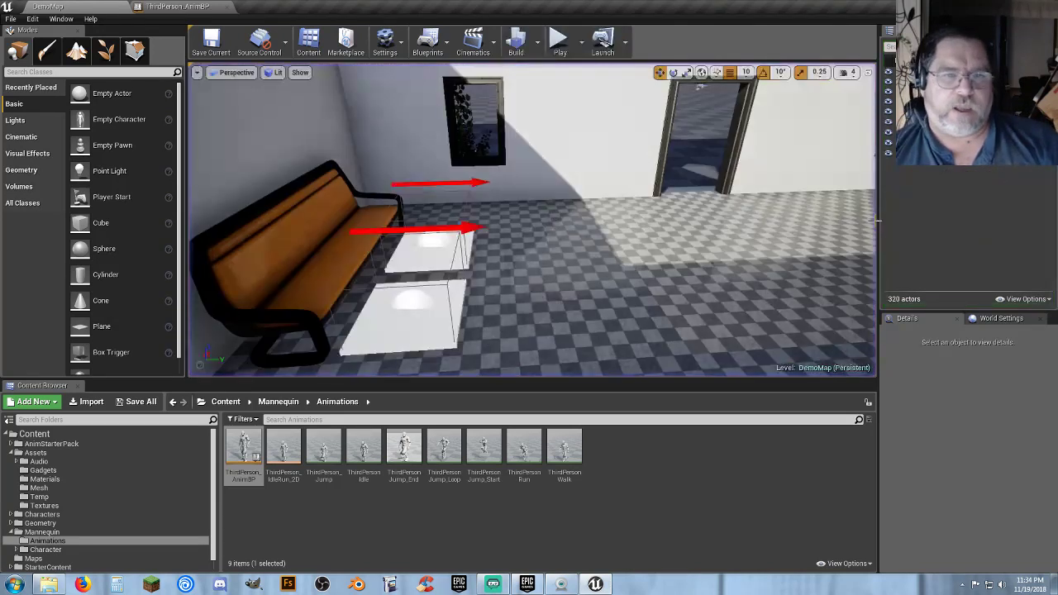
Close ThirdPerson_AnimBP and open the sit_to_stand animation from the Characters/Animations/Sitting folder
click(227, 7)
click(695, 507)
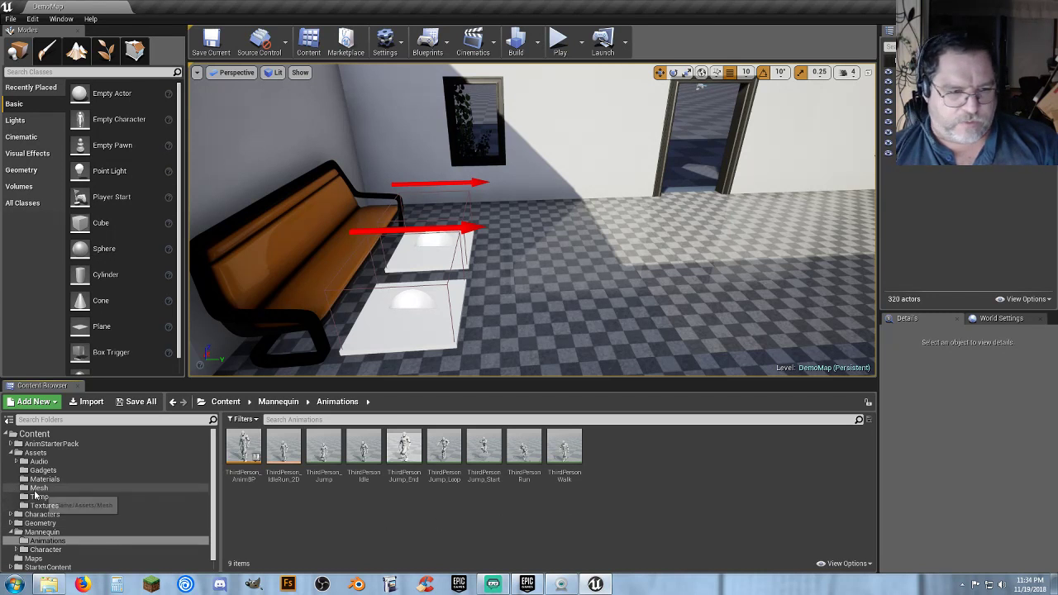
click(13, 516)
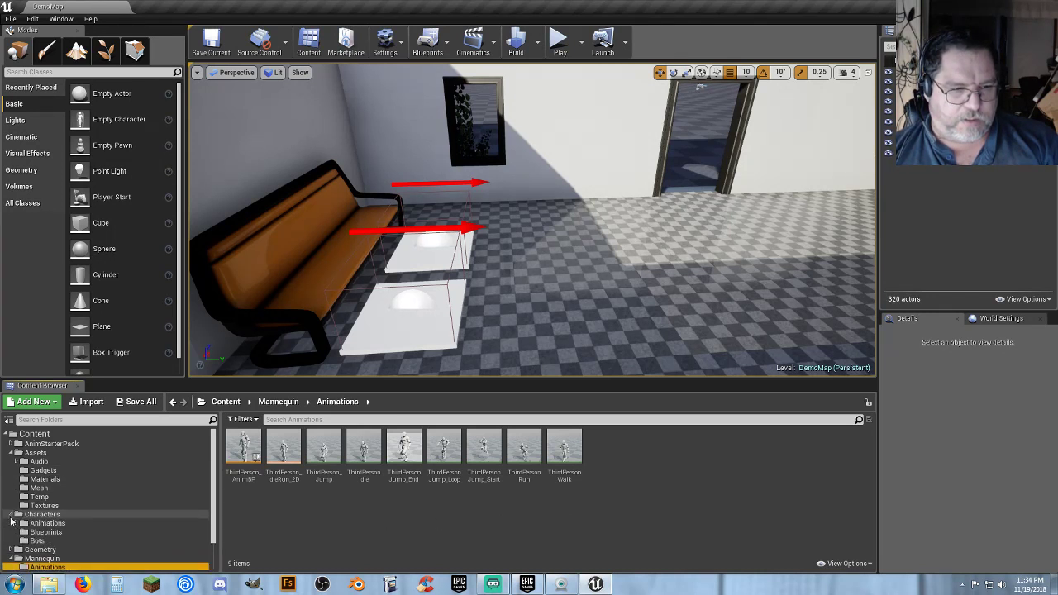
click(83, 524)
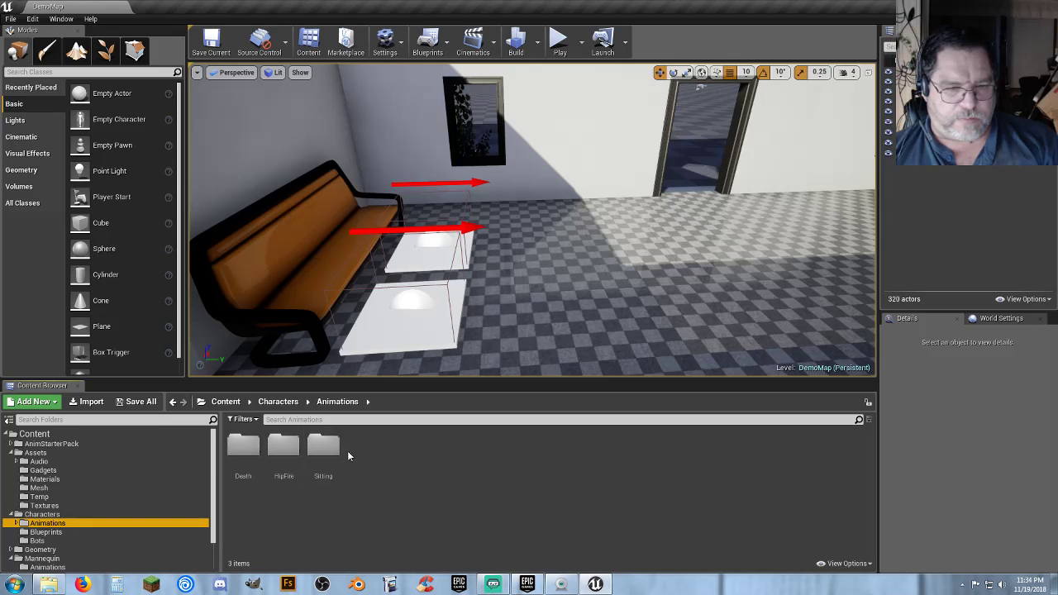
double_click(323, 453)
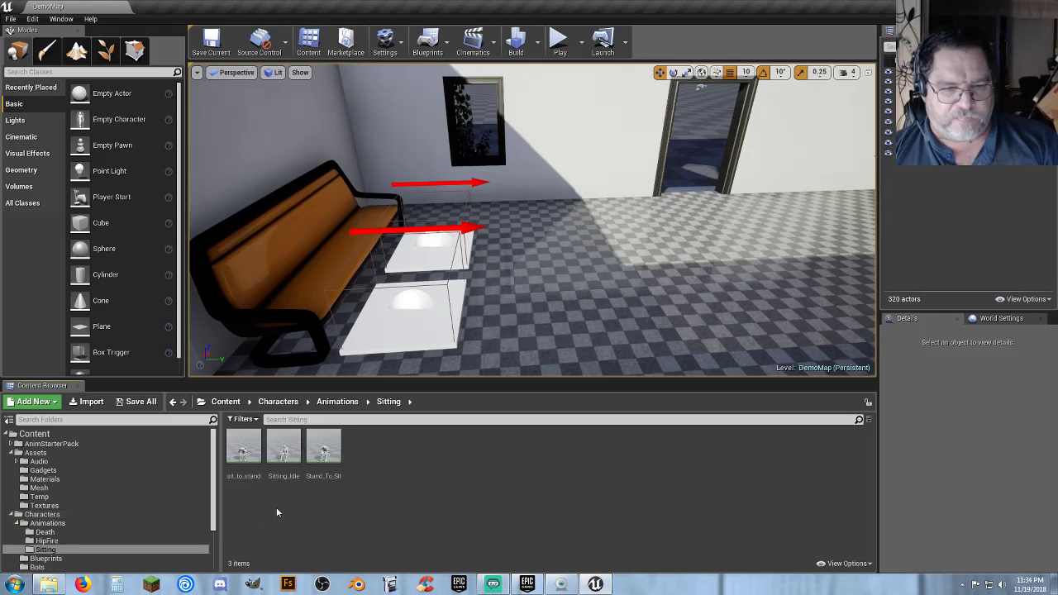
mouse_move(328, 482)
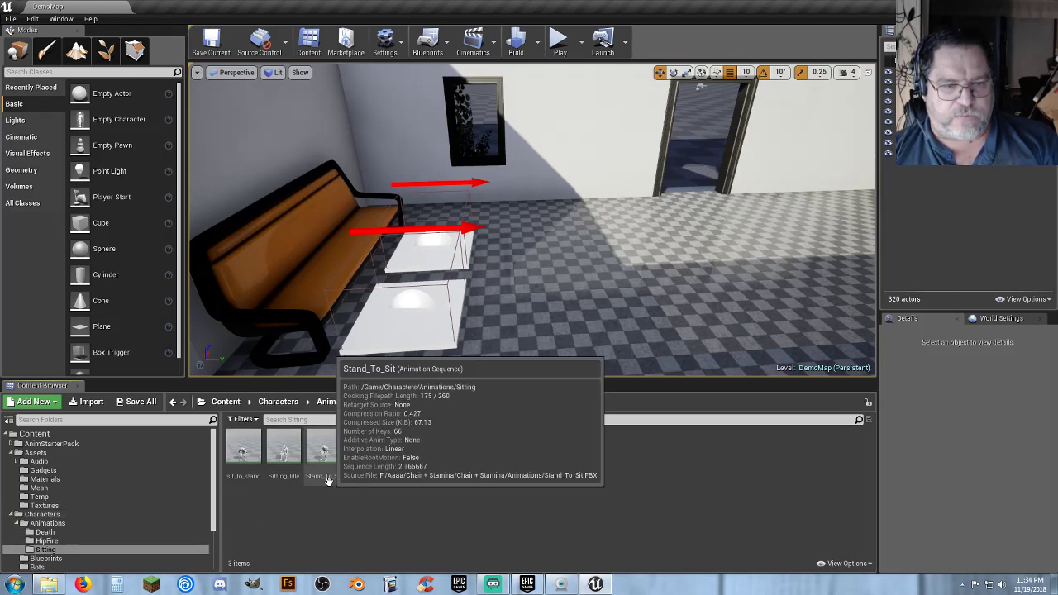
double_click(252, 480)
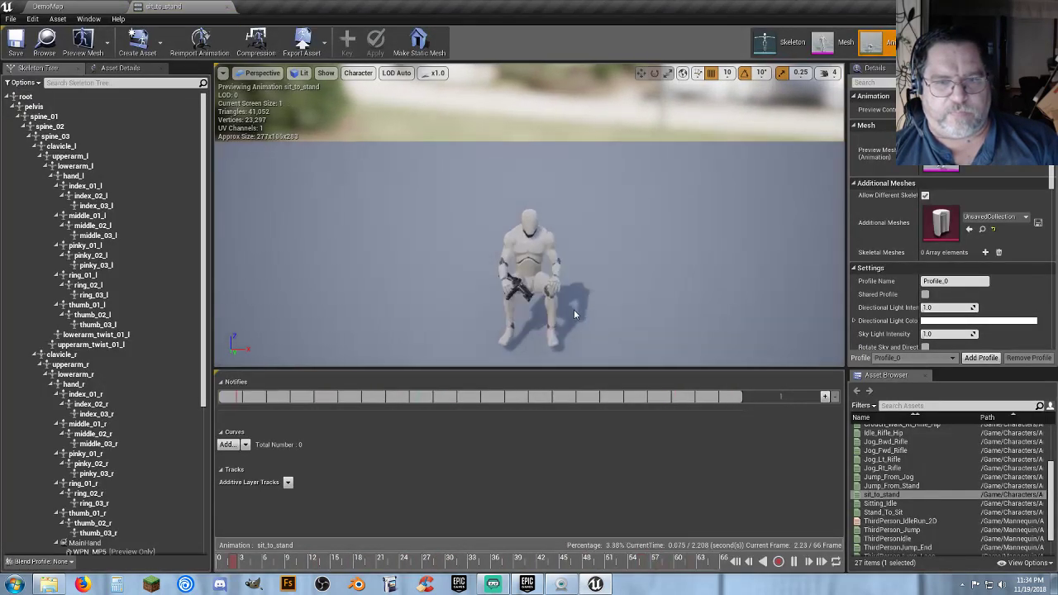
Select the root bone in sit_to_stand and examine its position relative to the character from the side
right_drag(567, 309, 604, 326)
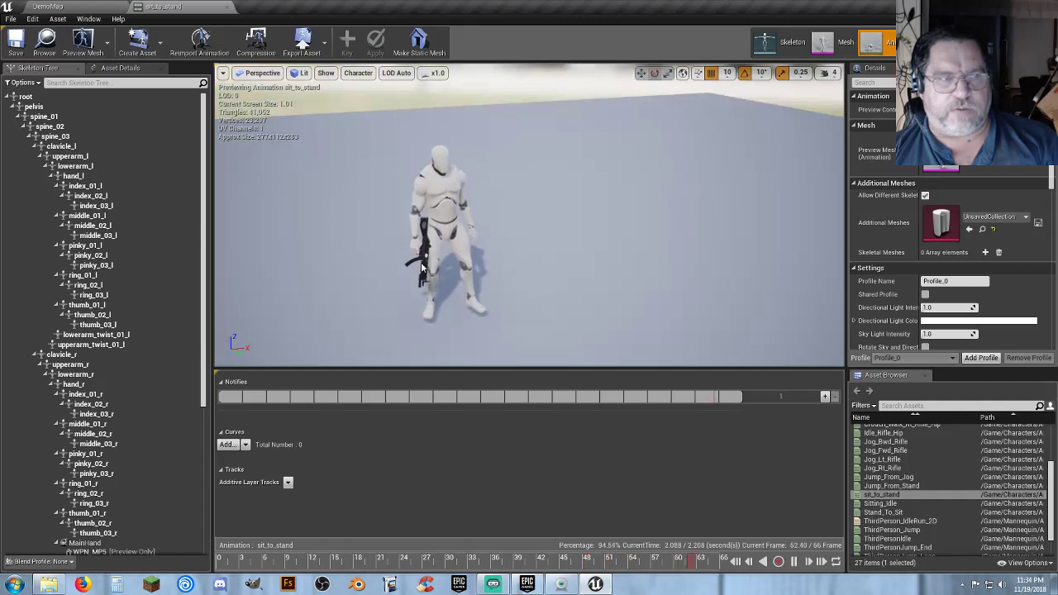
click(26, 97)
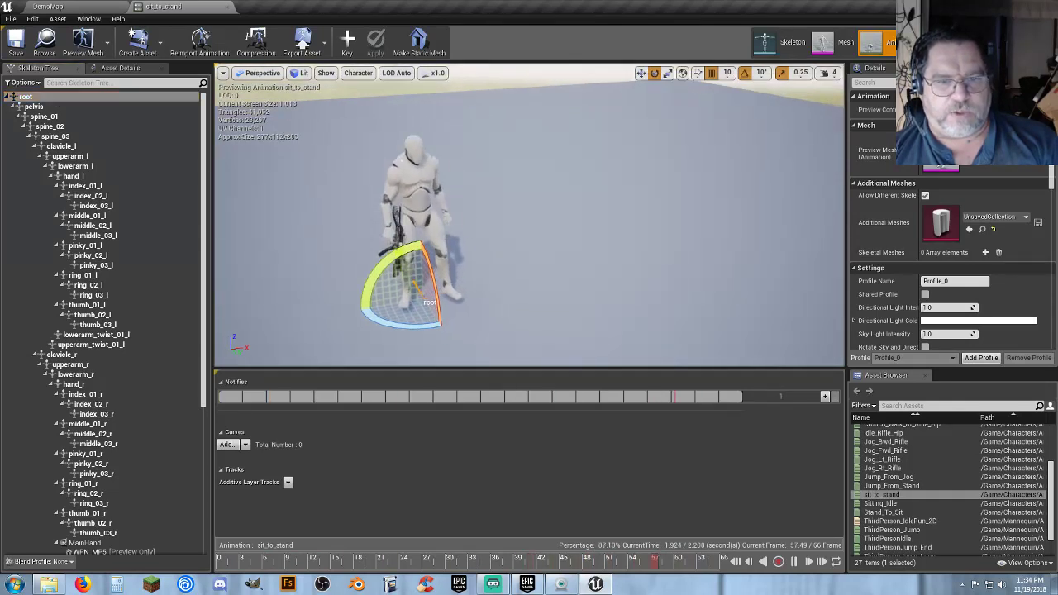
mouse_move(571, 281)
right_down()
mouse_move(595, 299)
mouse_move(571, 291)
right_up()
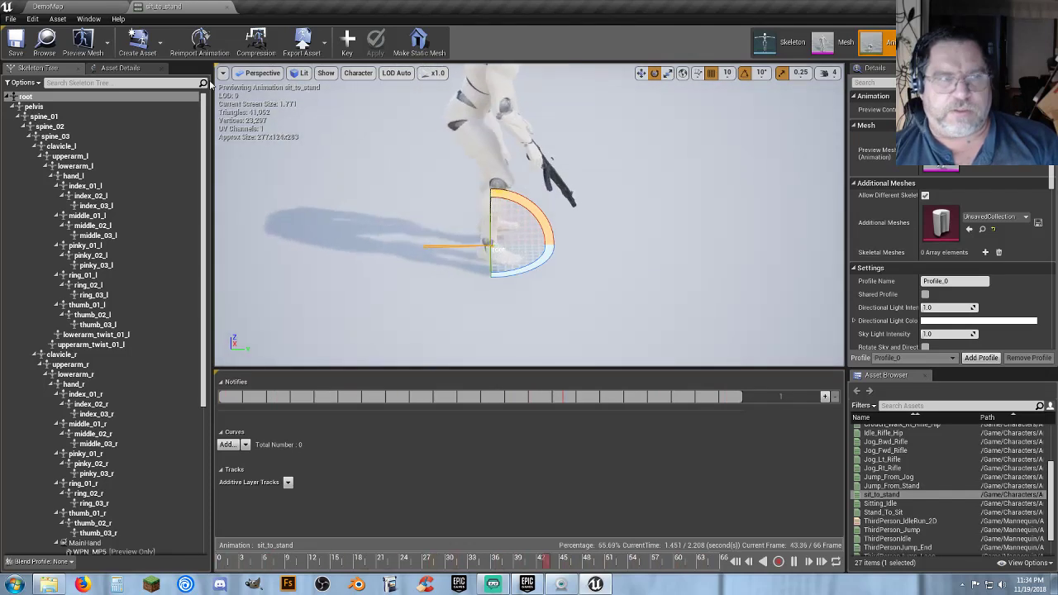
Compare the root bone position in the Sitting_Idle and Stand_To_Sit animations, and return to sit_to_stand
click(83, 7)
double_click(284, 453)
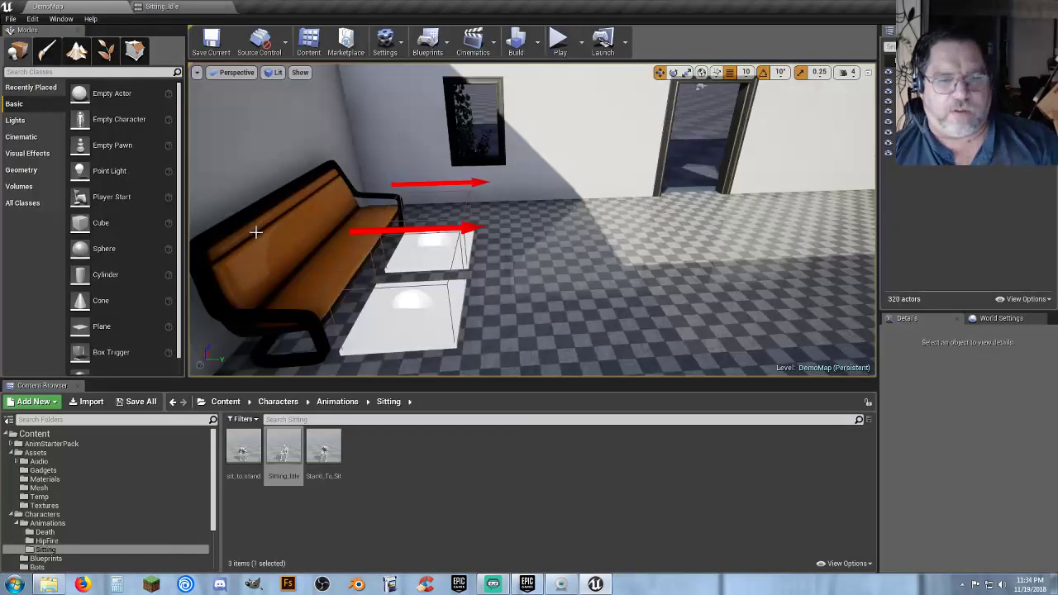
mouse_move(324, 454)
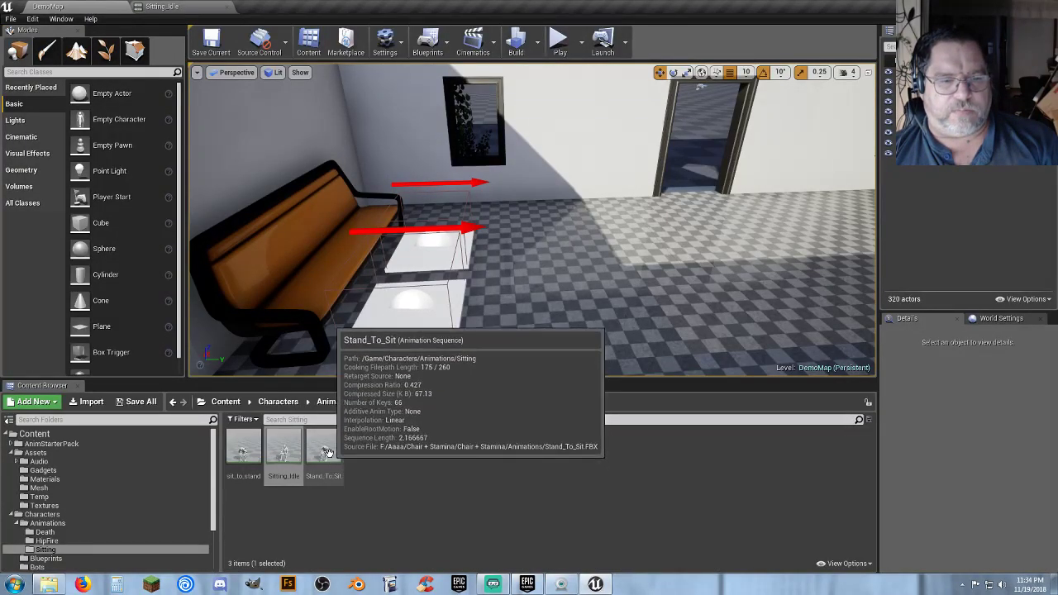
double_click(325, 451)
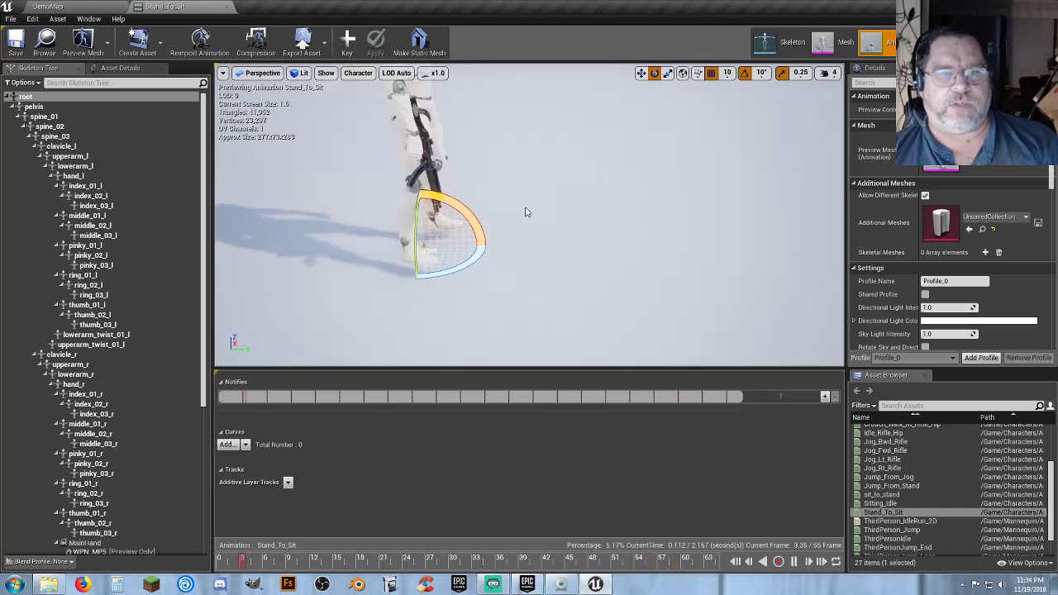
mouse_move(563, 233)
right_down()
mouse_move(543, 204)
mouse_move(544, 239)
right_up()
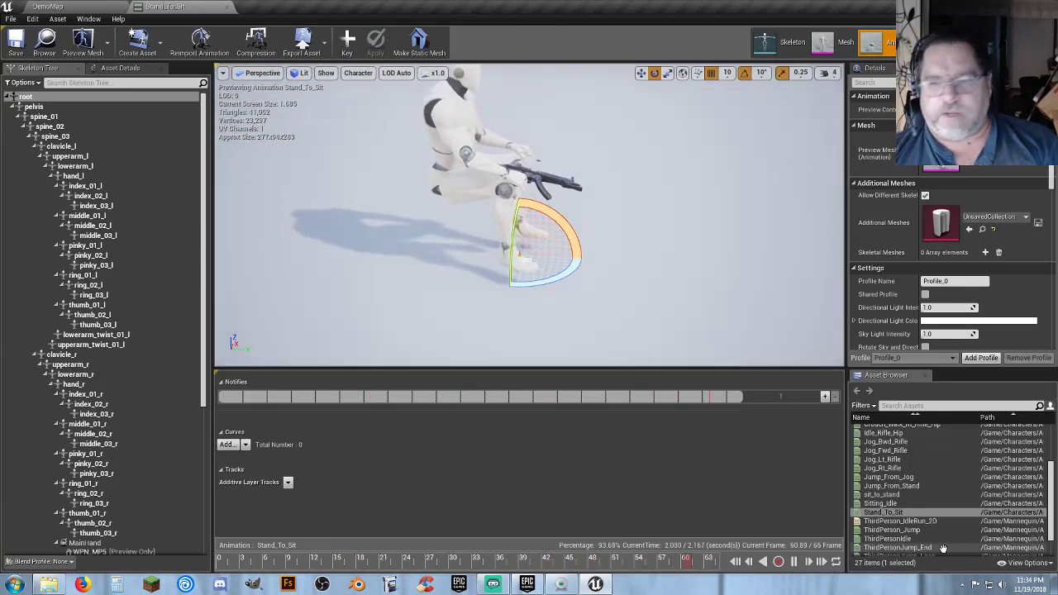
click(882, 504)
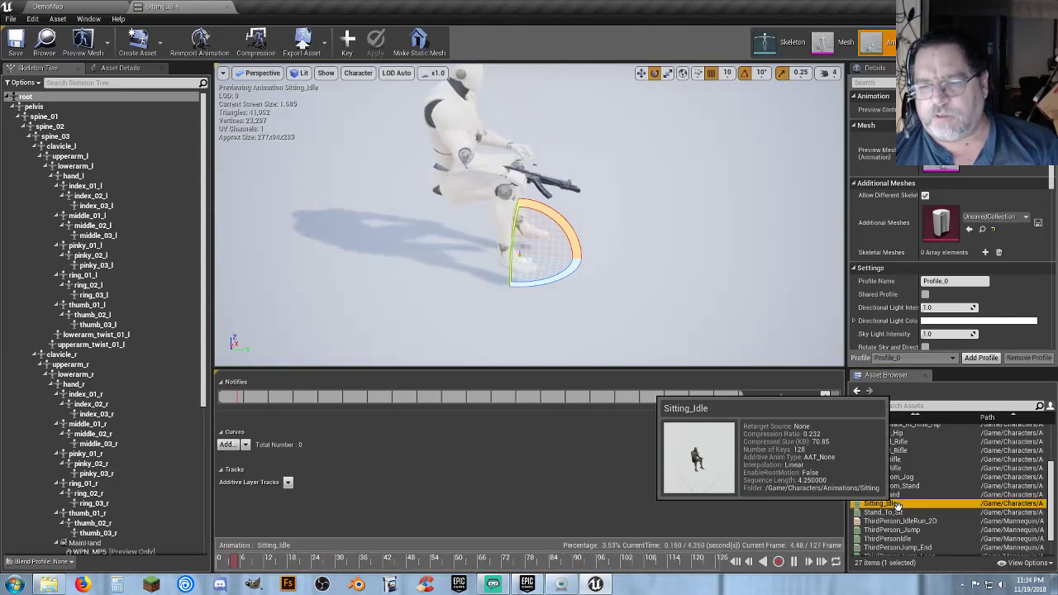
click(896, 495)
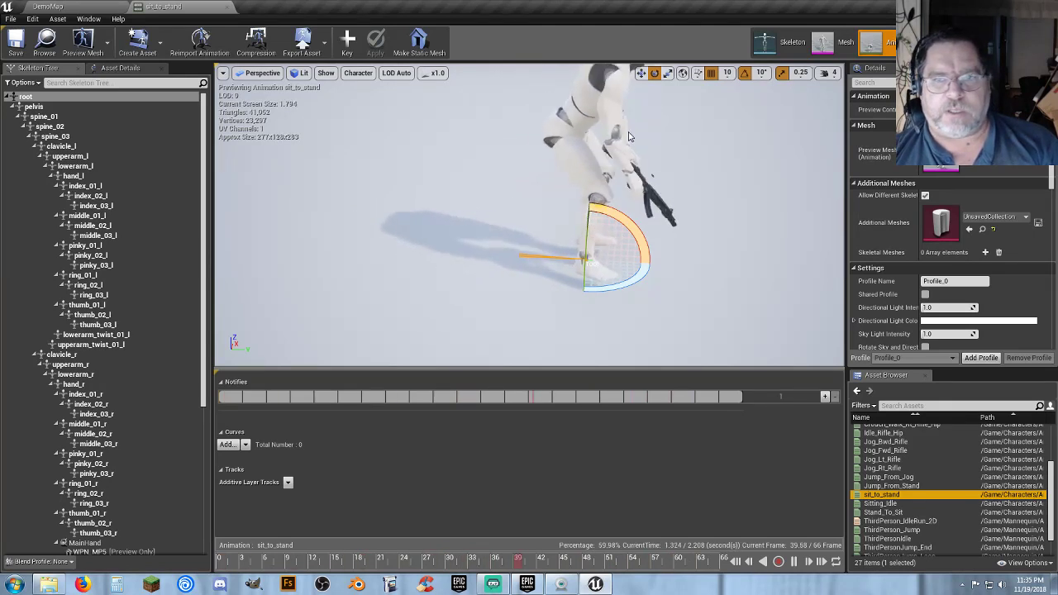
At frame 0 of sit_to_stand, shift the root bone slightly forward along Y, key it, preview and save the animation, and close it
click(641, 73)
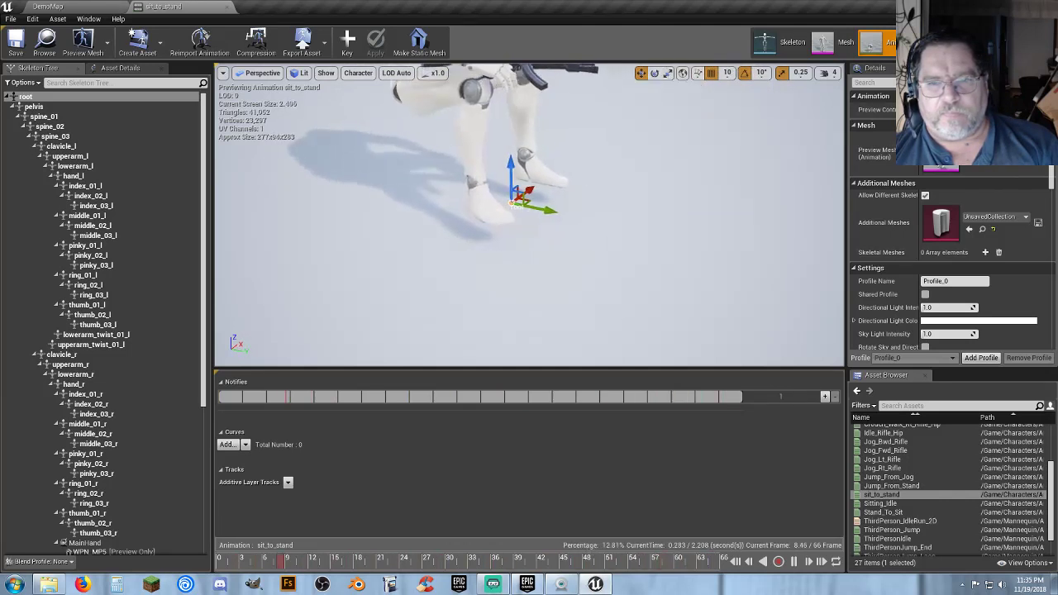
click(794, 562)
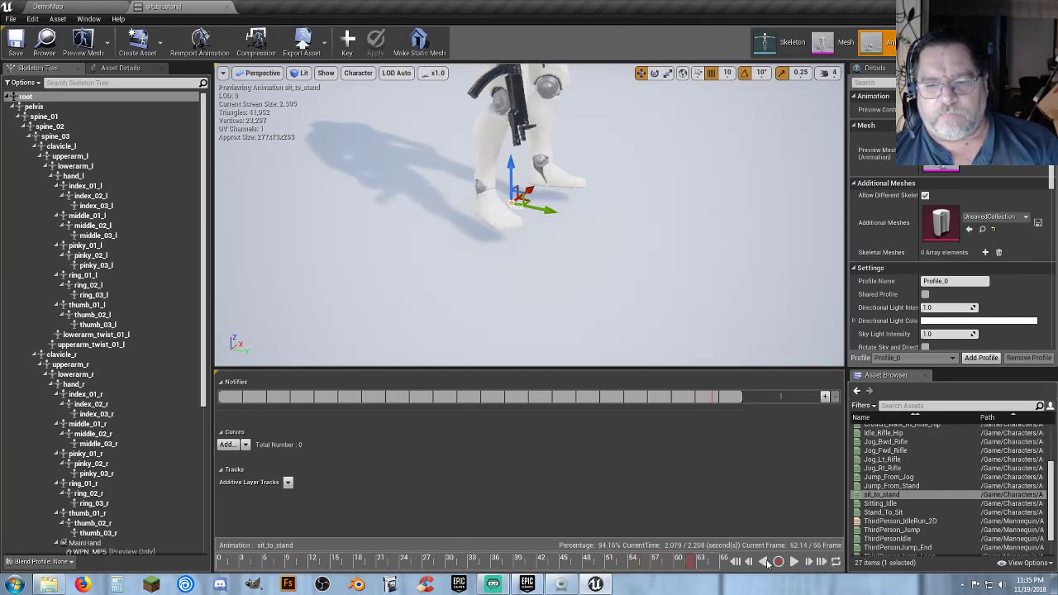
drag(692, 565, 229, 563)
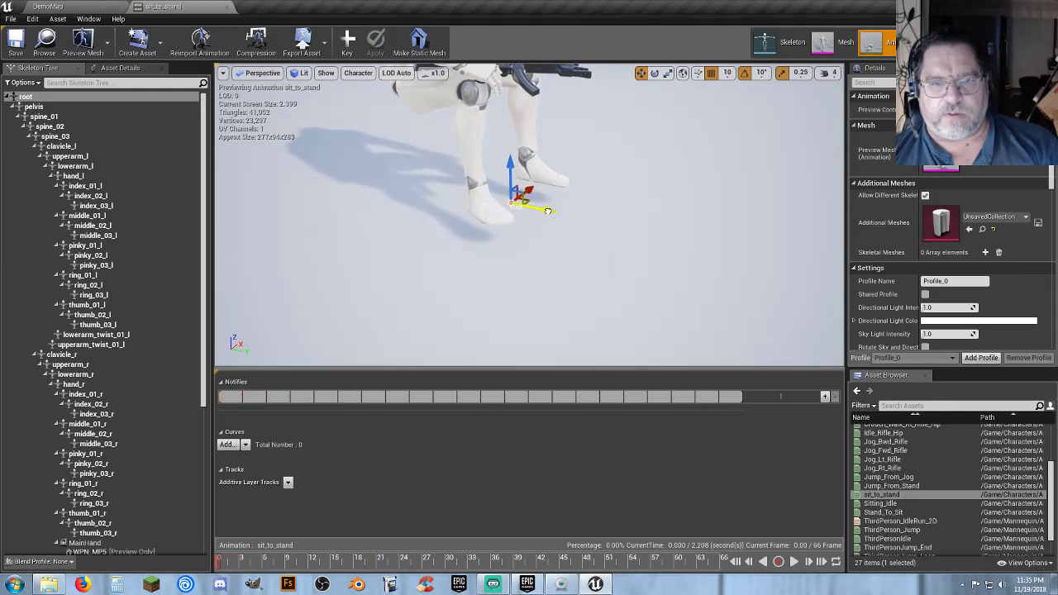
right_drag(566, 258, 601, 237)
scroll(529, 214, up, 2)
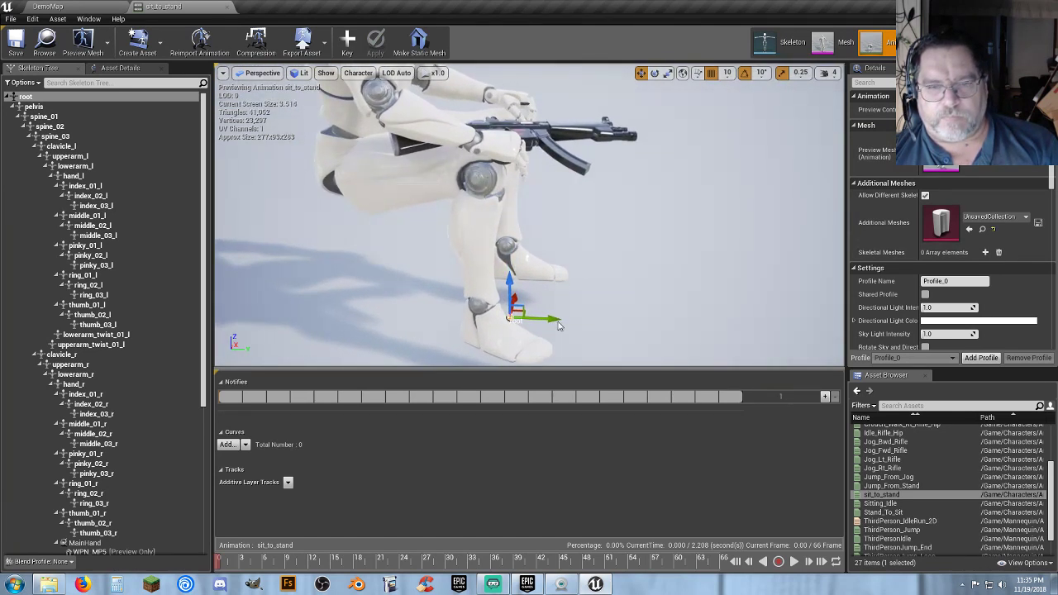
drag(552, 322, 555, 321)
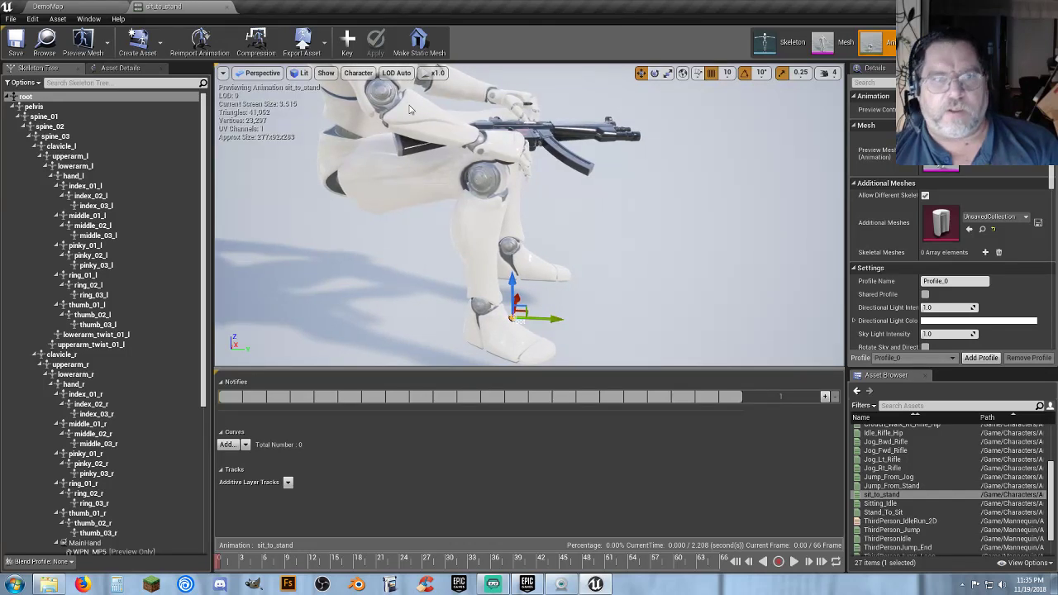
click(347, 41)
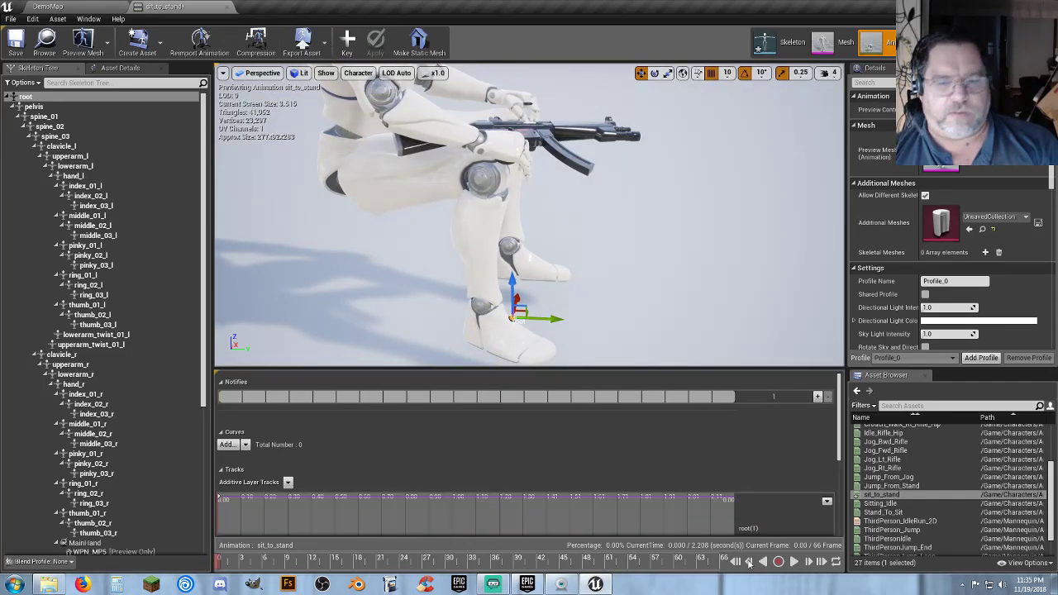
click(792, 563)
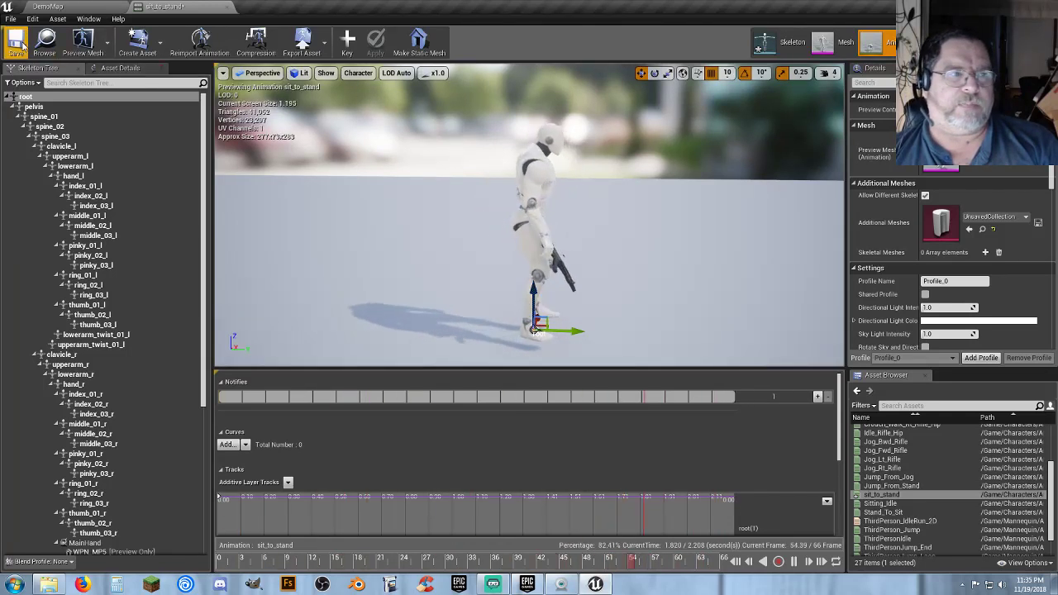
click(219, 7)
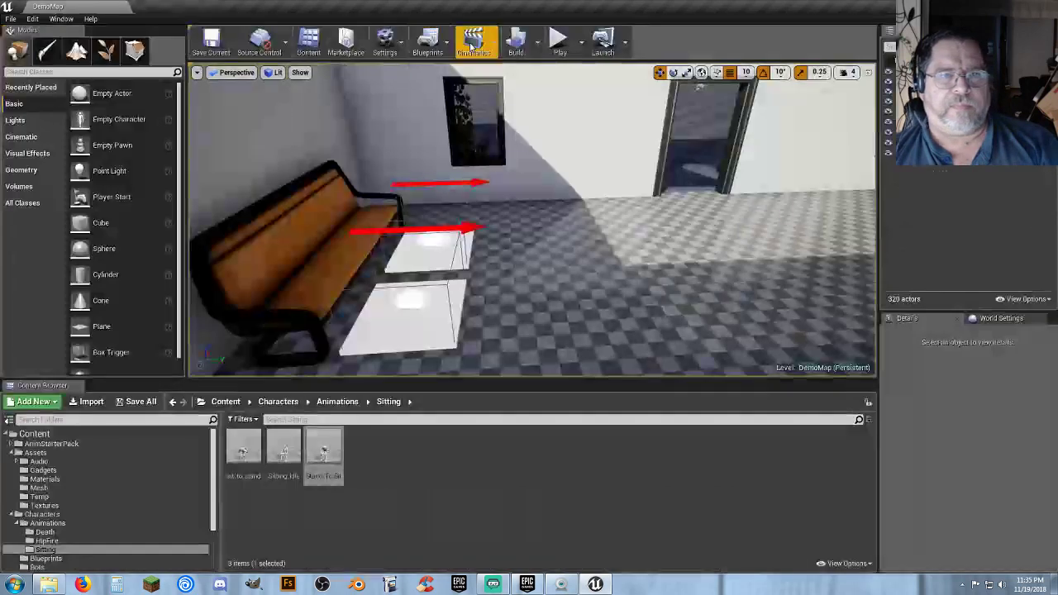
Play-test DemoMap by running into the building, sitting on the lobby couch and standing up again
click(560, 43)
key(w)
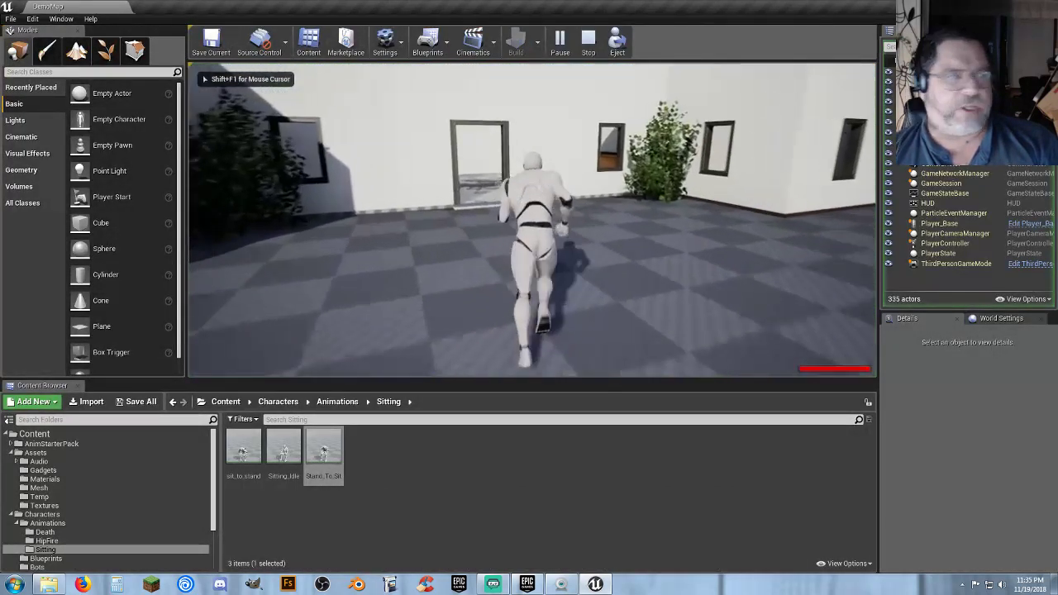
key(w)
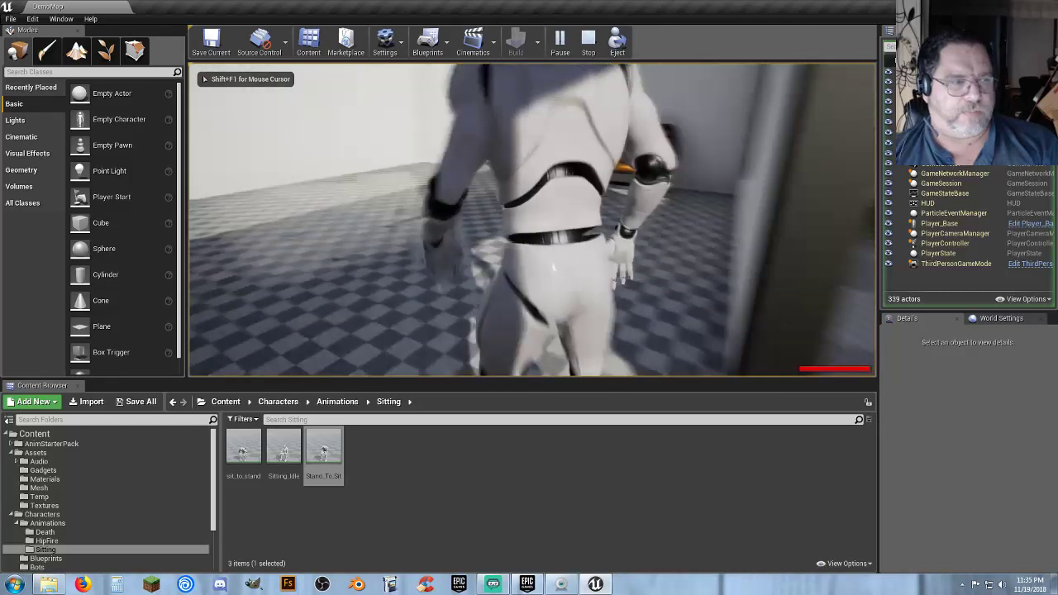
key(w)
key(s)
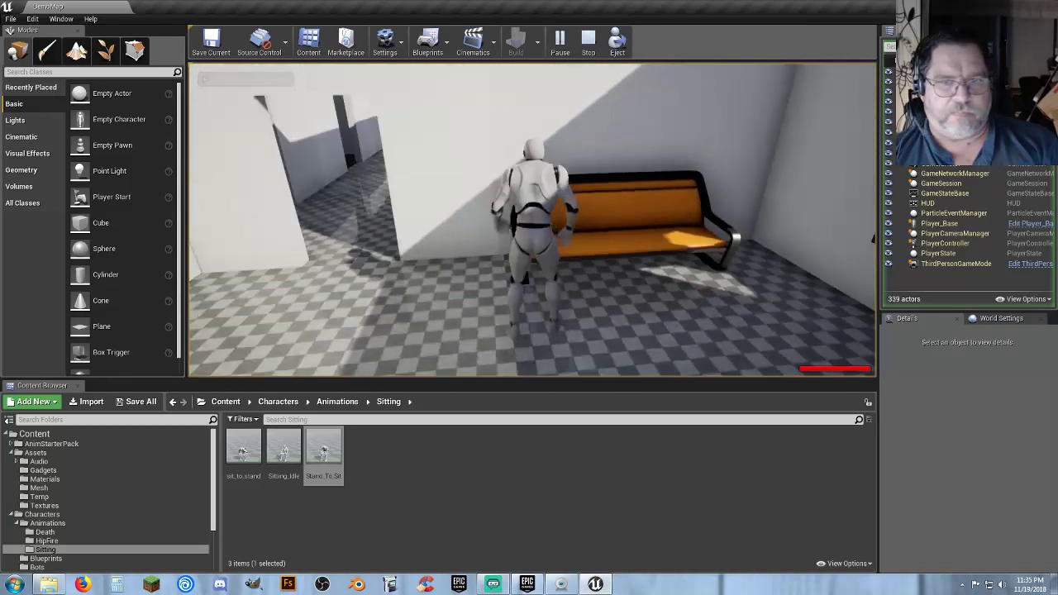
key(e)
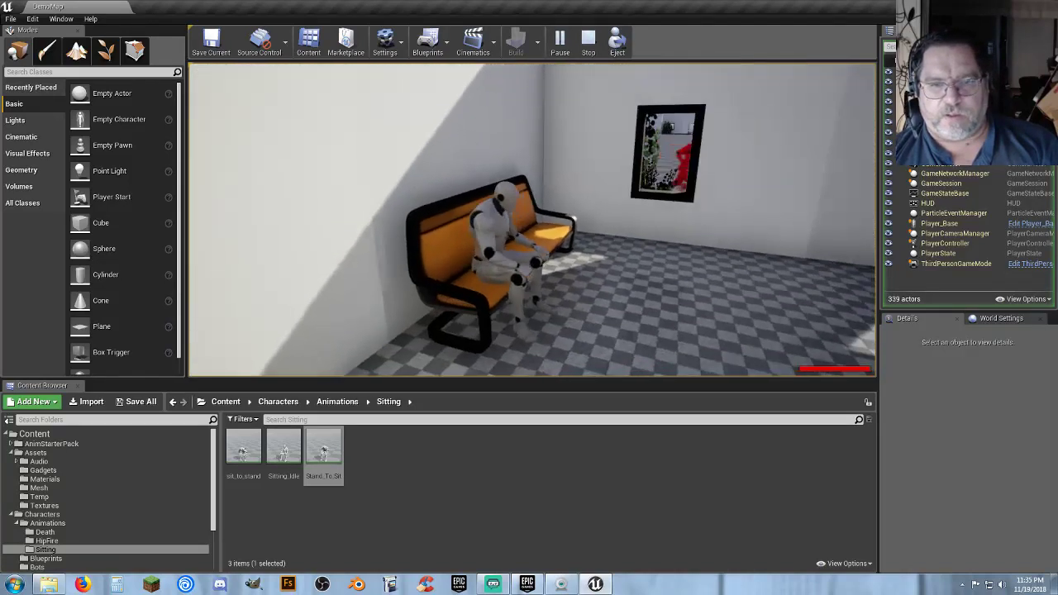
key(e)
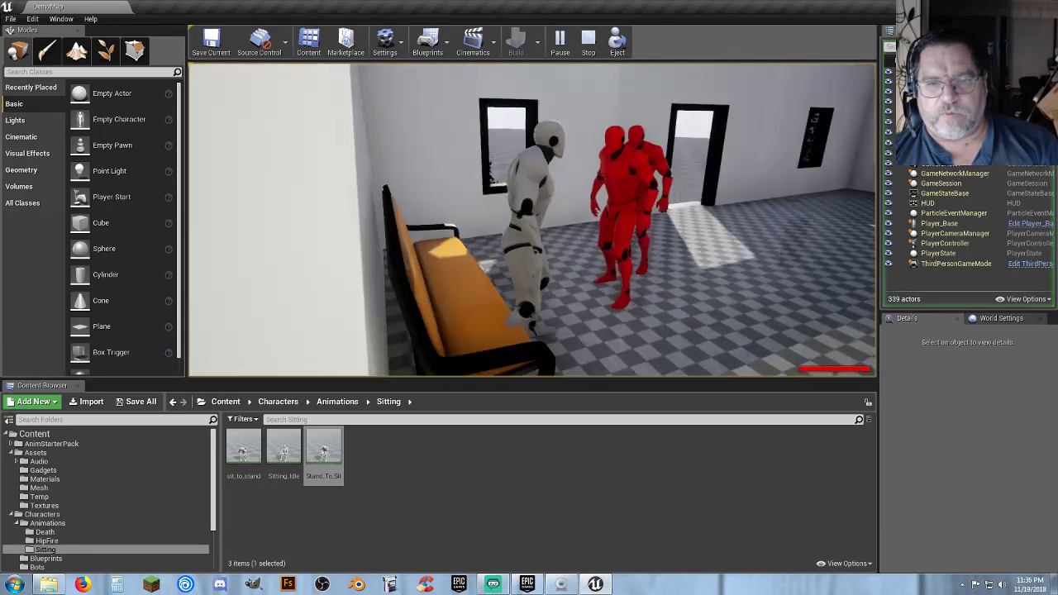
Test sitting and standing at the other lobby couch, run outside the building, and end the play session
key(w)
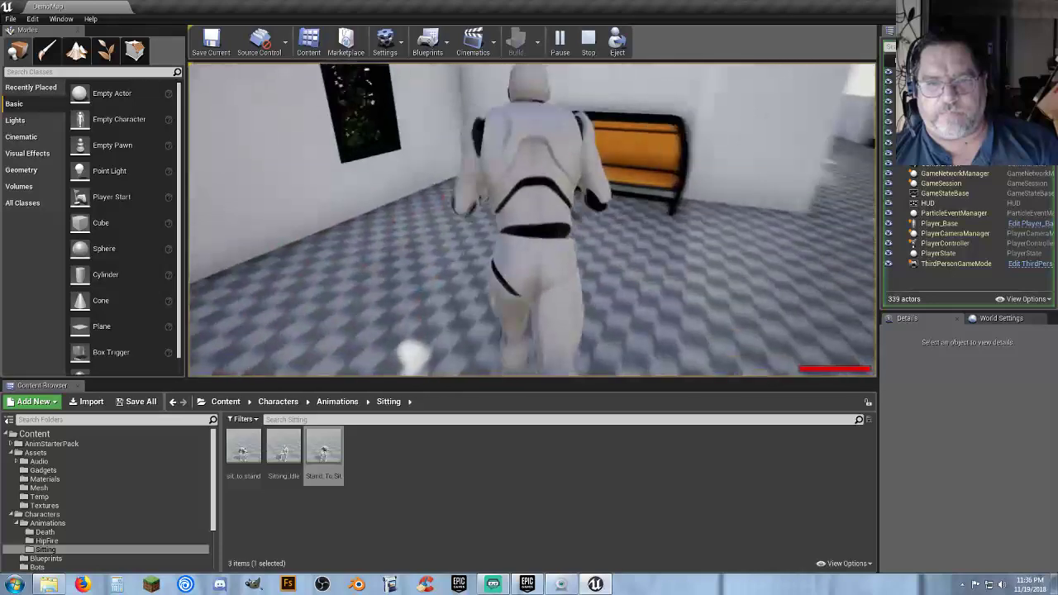
key(e)
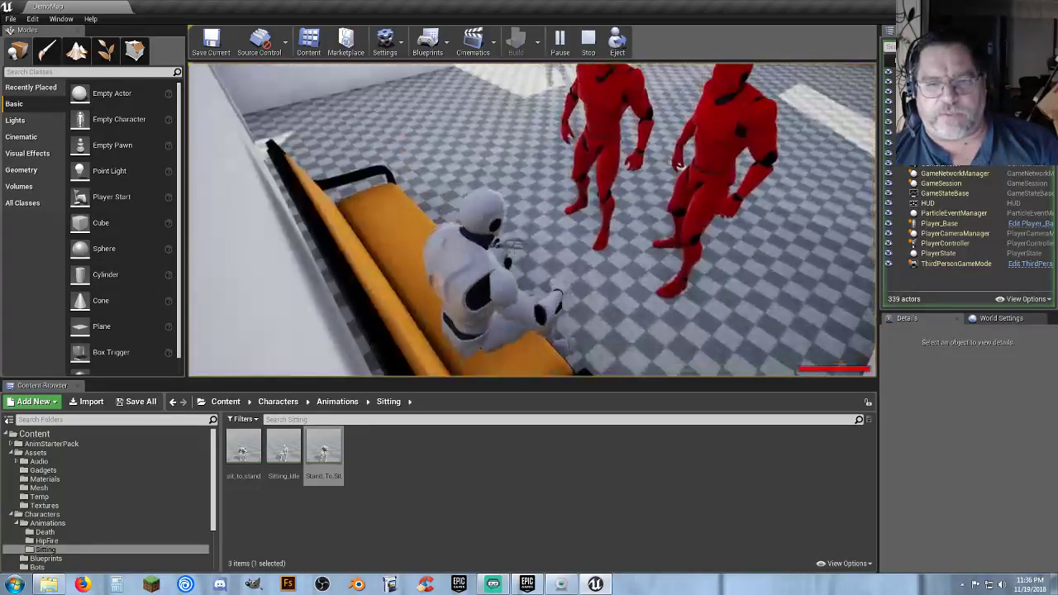
key(e)
key(w)
key(w)
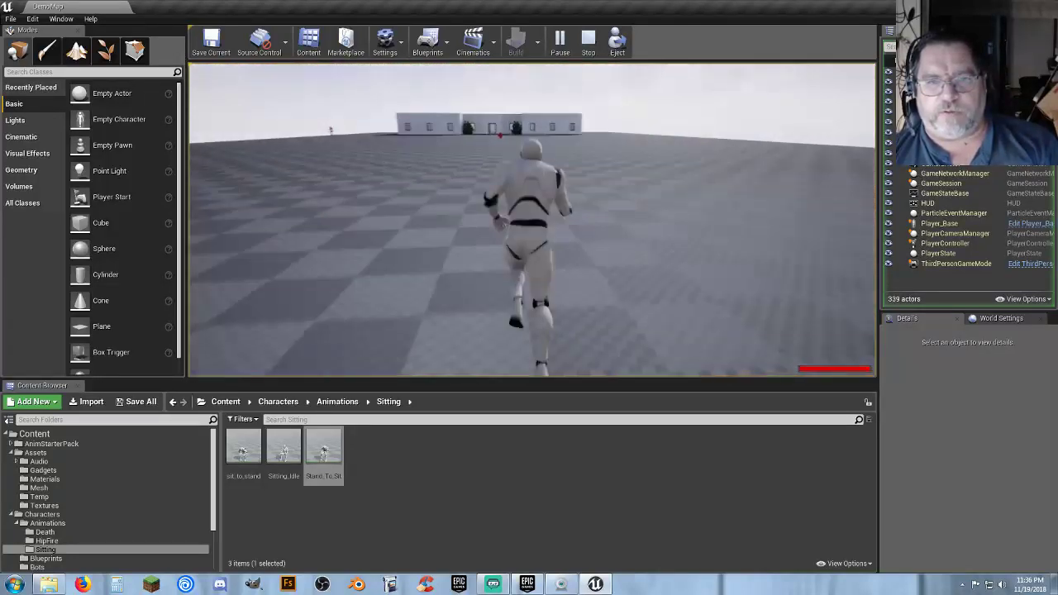
key(d)
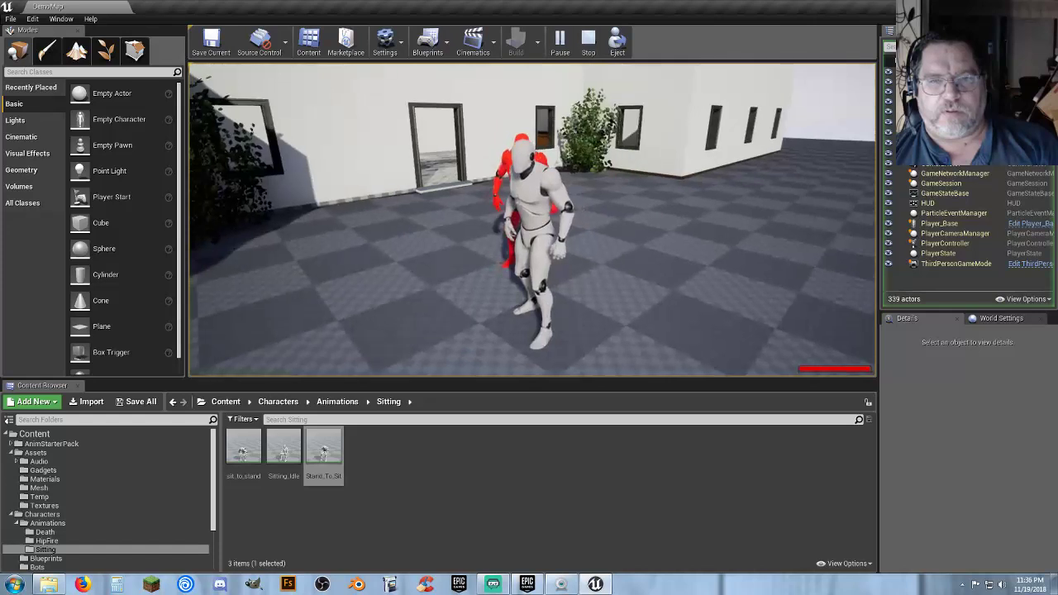
key(Escape)
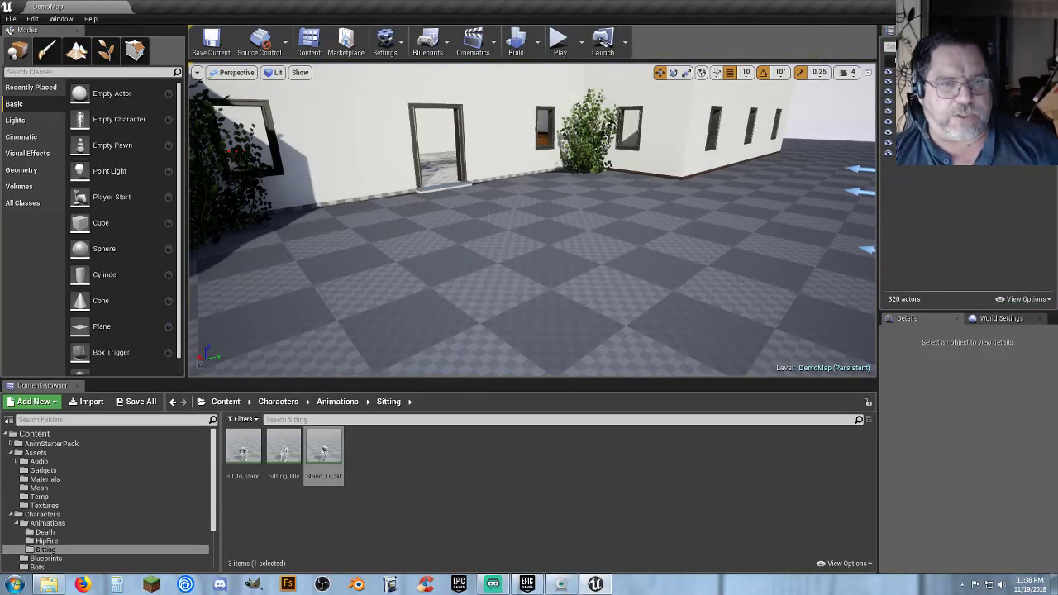
Inspect the two sit locations in front of the couch, test where the character sits on it in play mode, and stop playing
right_drag(488, 215, 198, 248)
key(w)
key(s)
key(s)
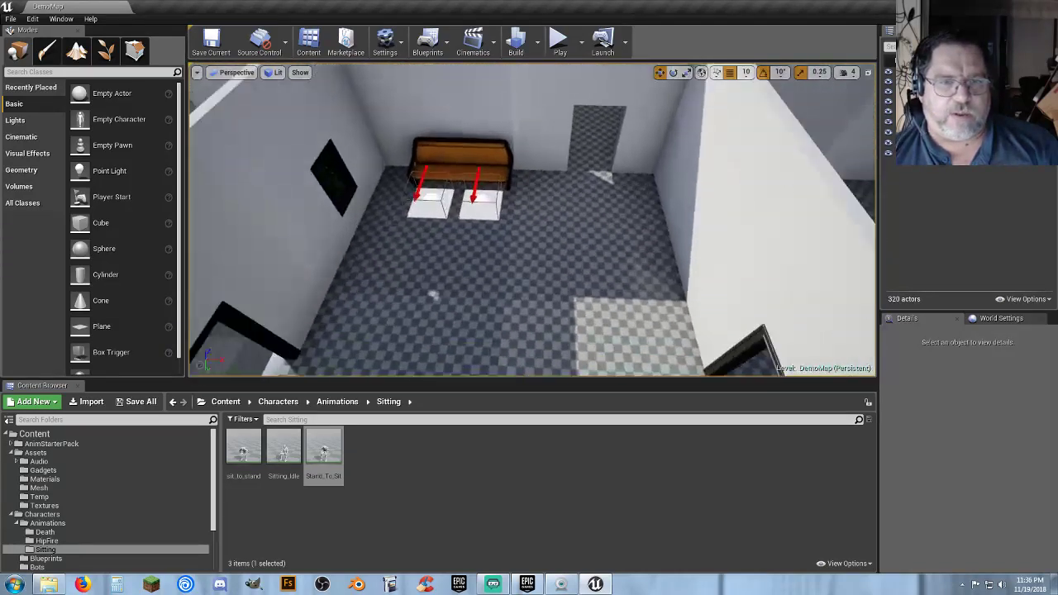
right_drag(529, 238, 483, 236)
key(w)
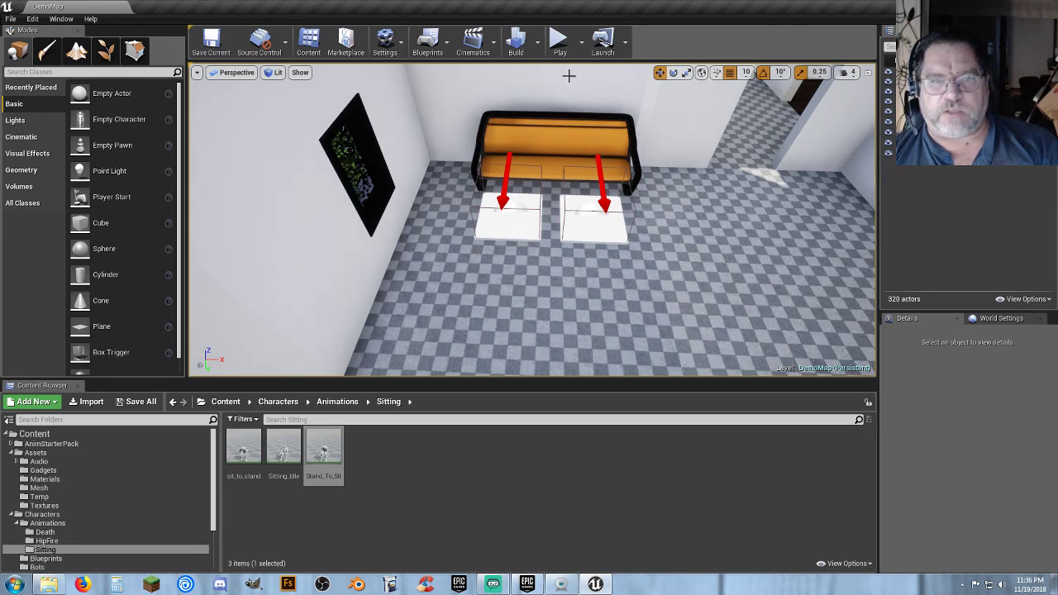
click(560, 42)
key(w)
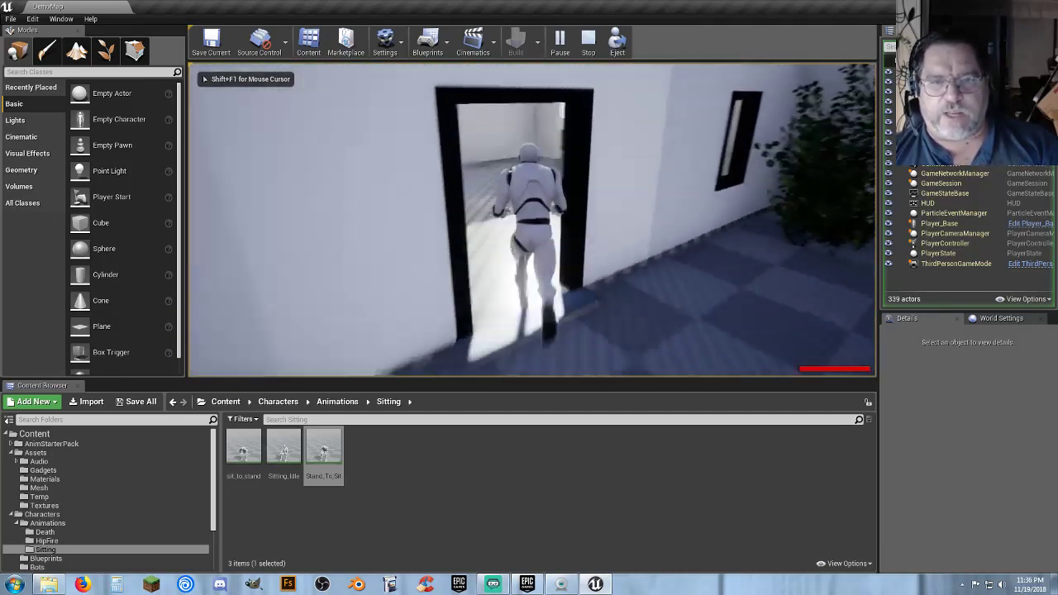
key(s)
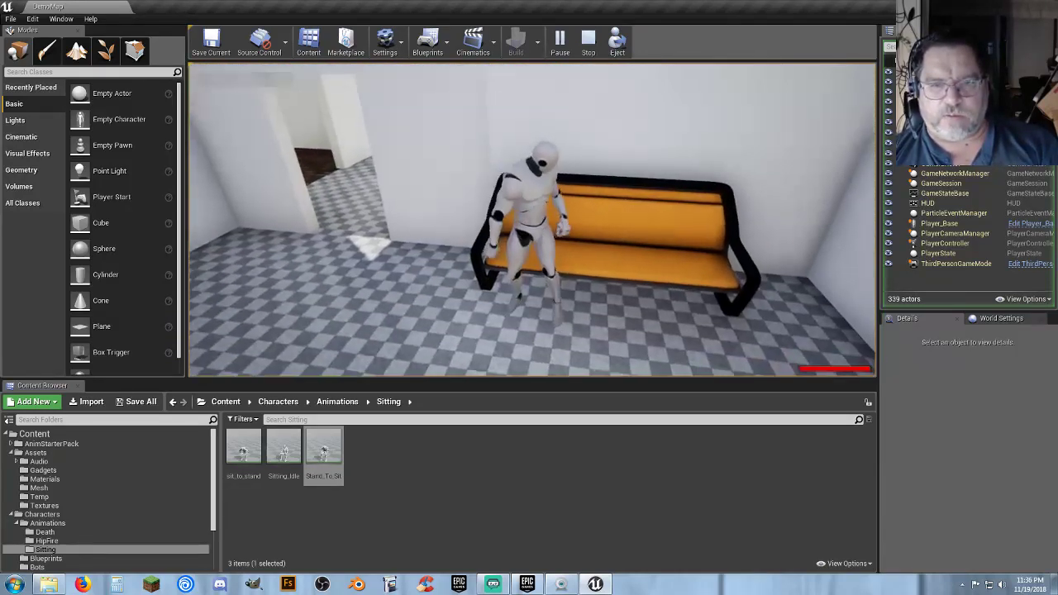
key(e)
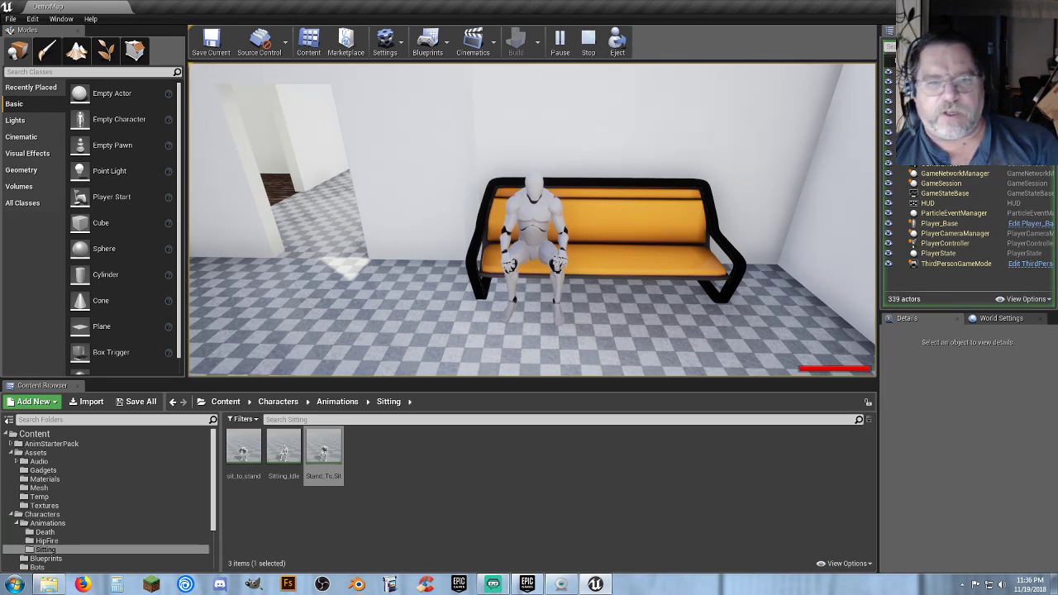
key(Escape)
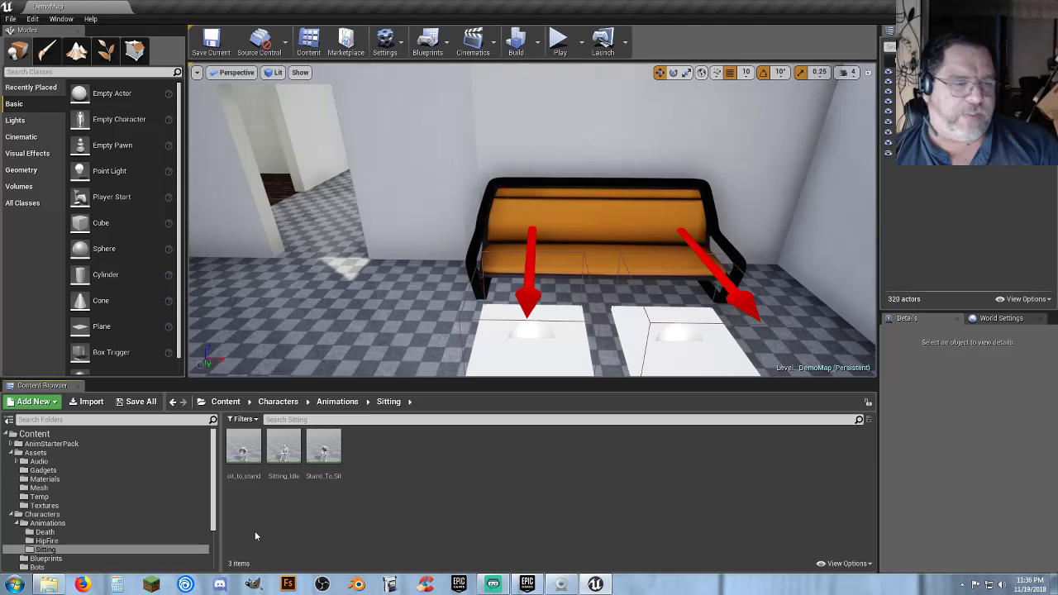
Open Sit_Location_BP from the Assets/Gadgets folder and examine its Base, Entry Location and Face Direction components
click(67, 470)
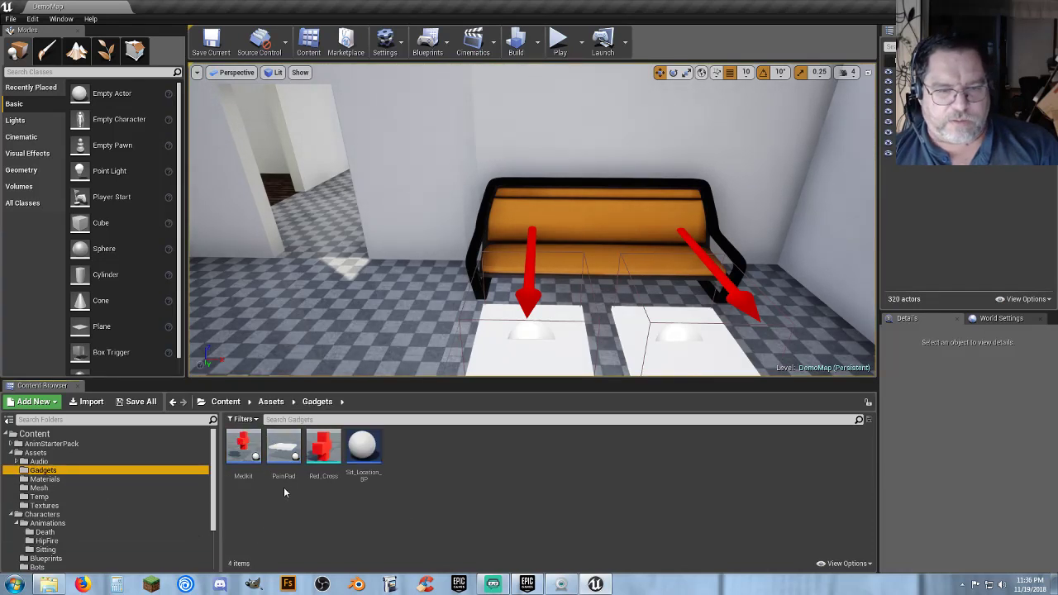
double_click(362, 448)
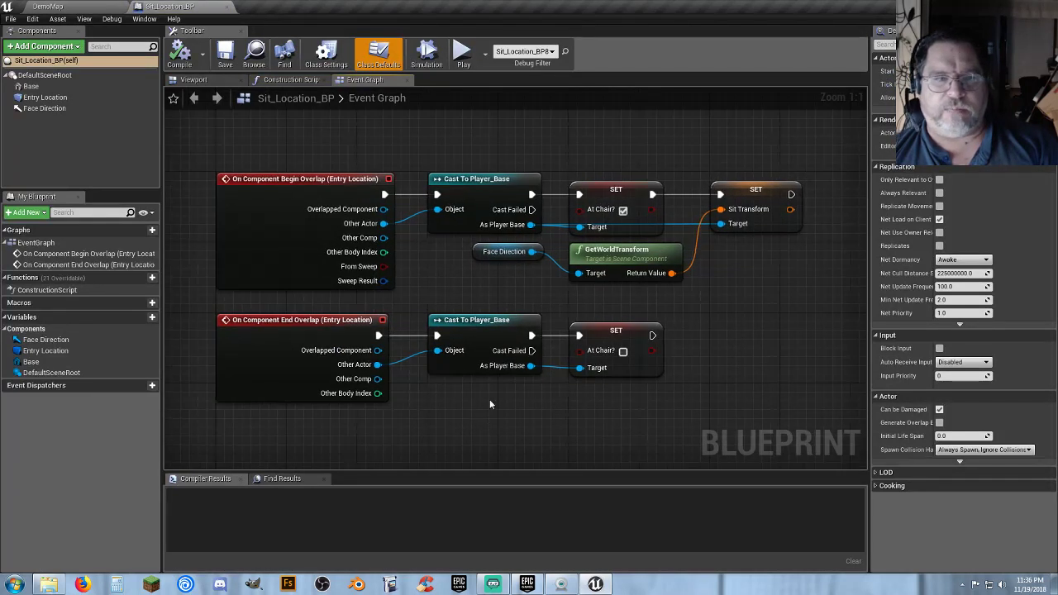
click(192, 80)
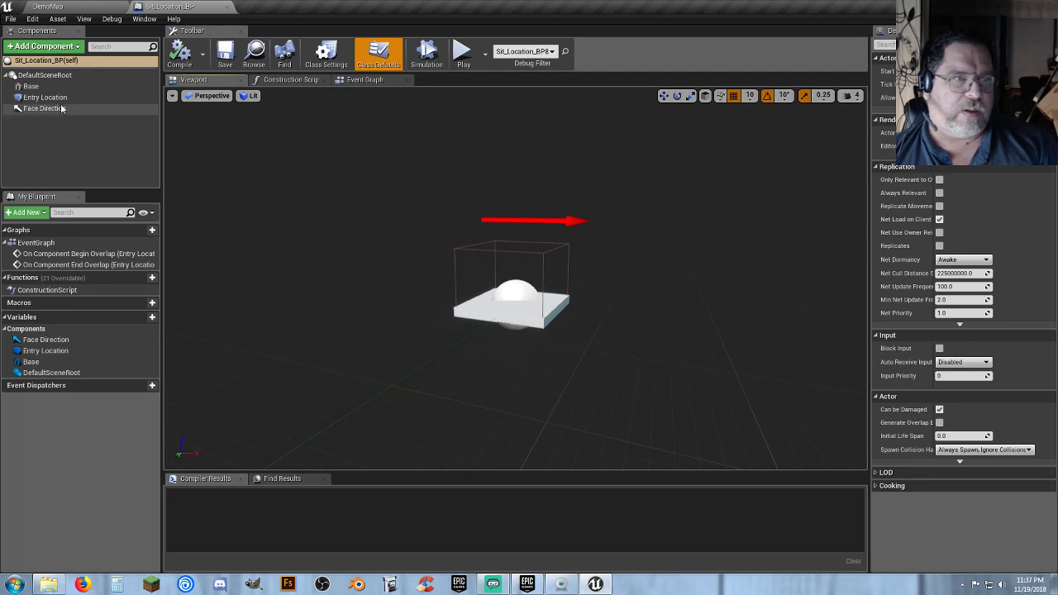
click(33, 86)
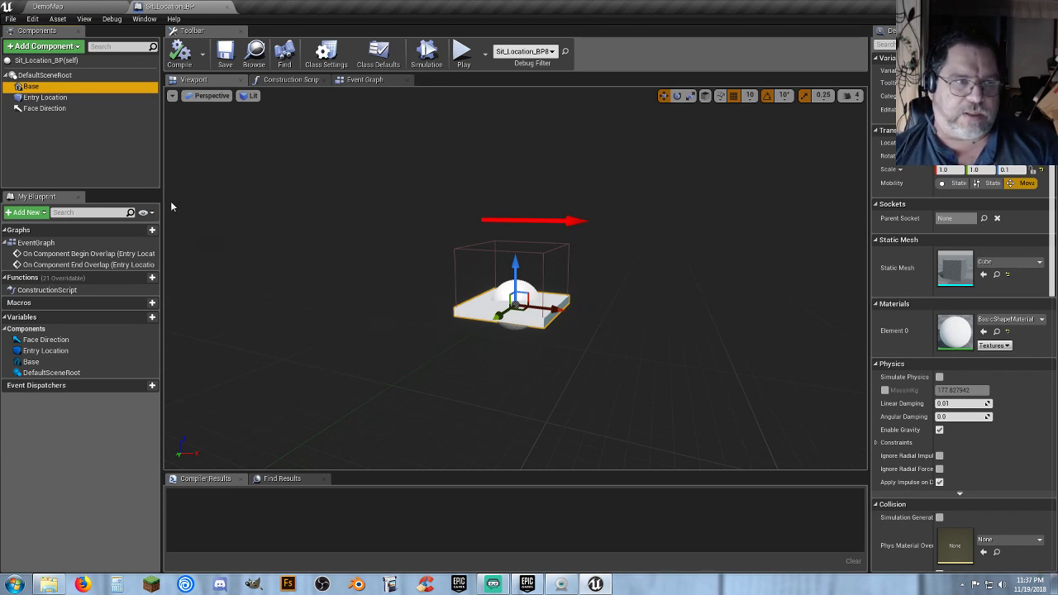
click(66, 98)
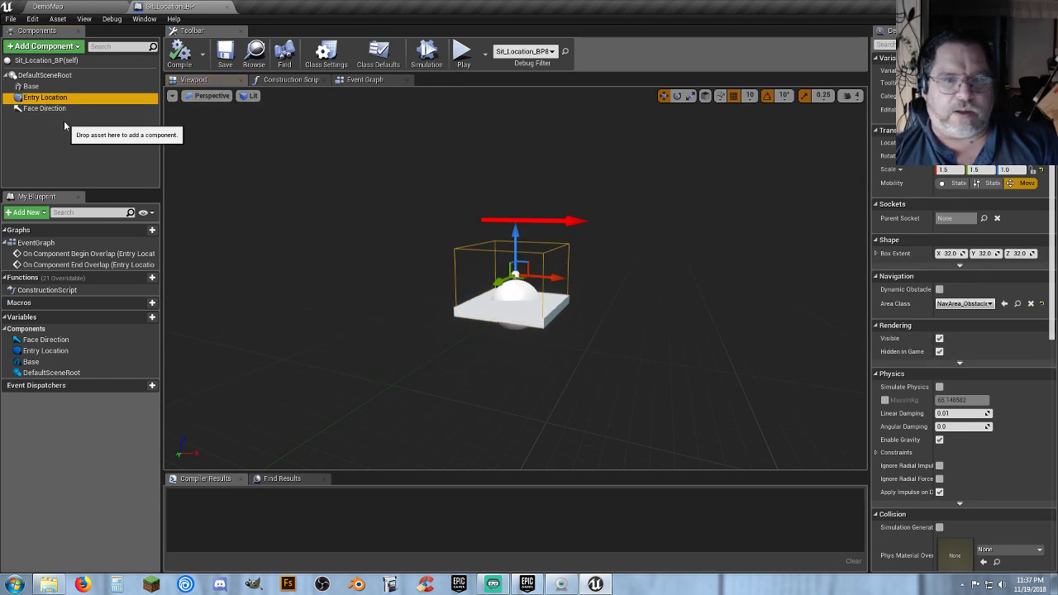
click(50, 108)
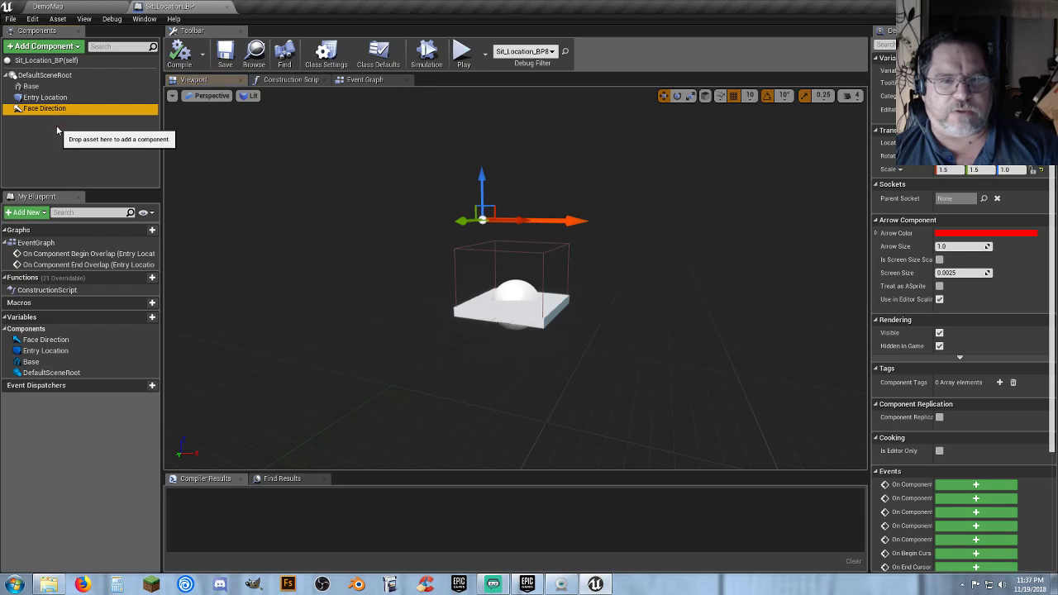
Review how Sit_Location_BP's event graph uses the Entry Location overlap events to set At Chair? and Sit Transform
click(360, 82)
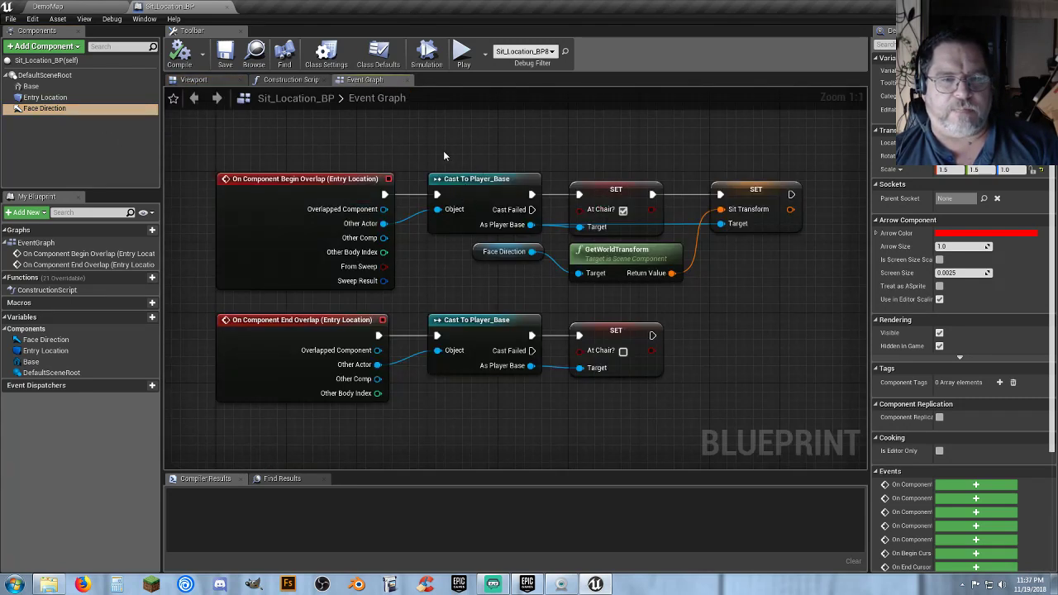
click(75, 98)
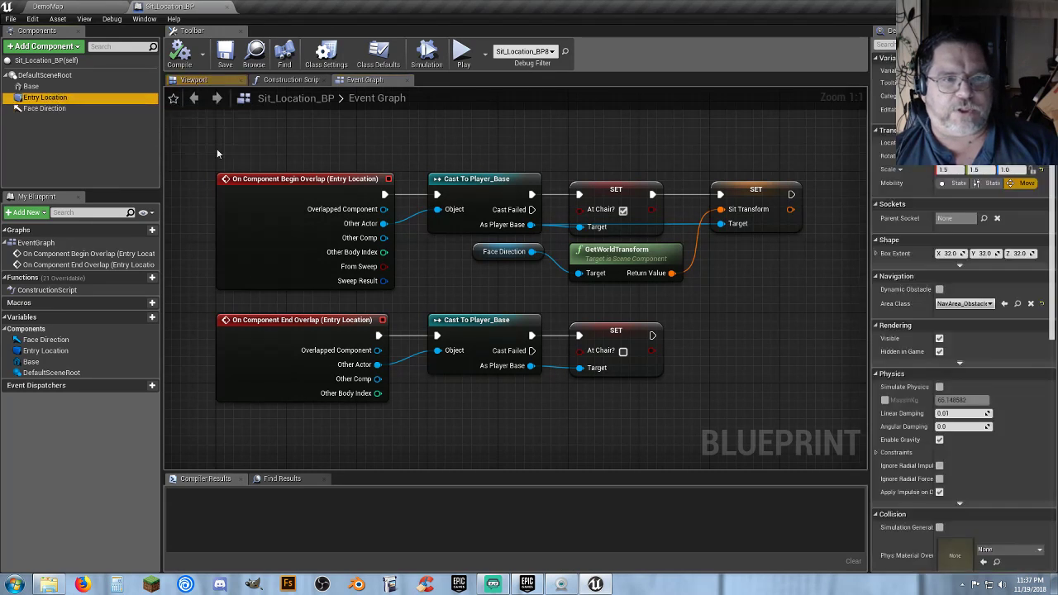
right_drag(395, 162, 373, 155)
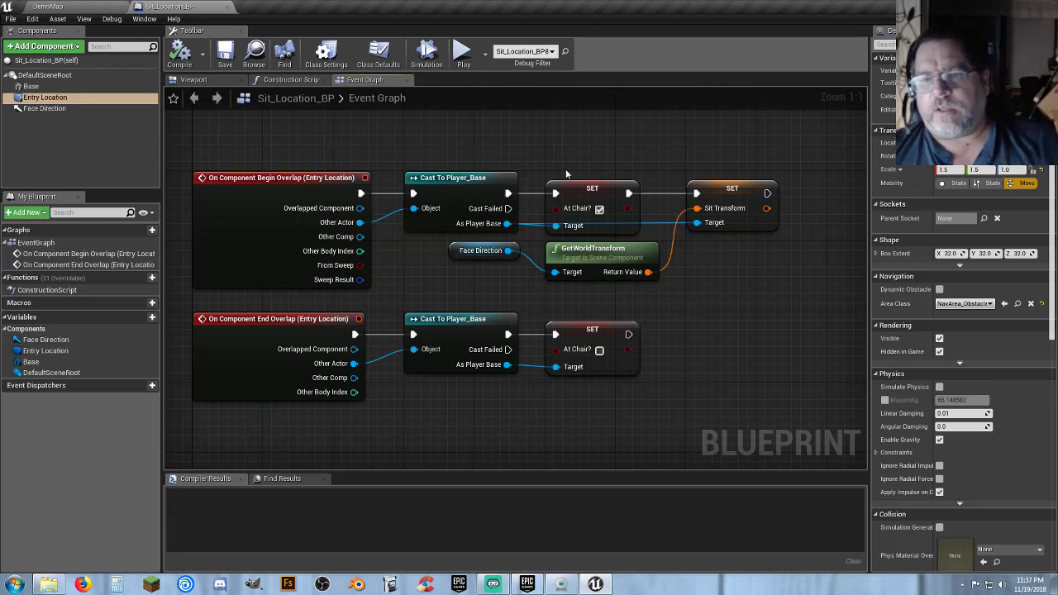
right_drag(720, 270, 690, 280)
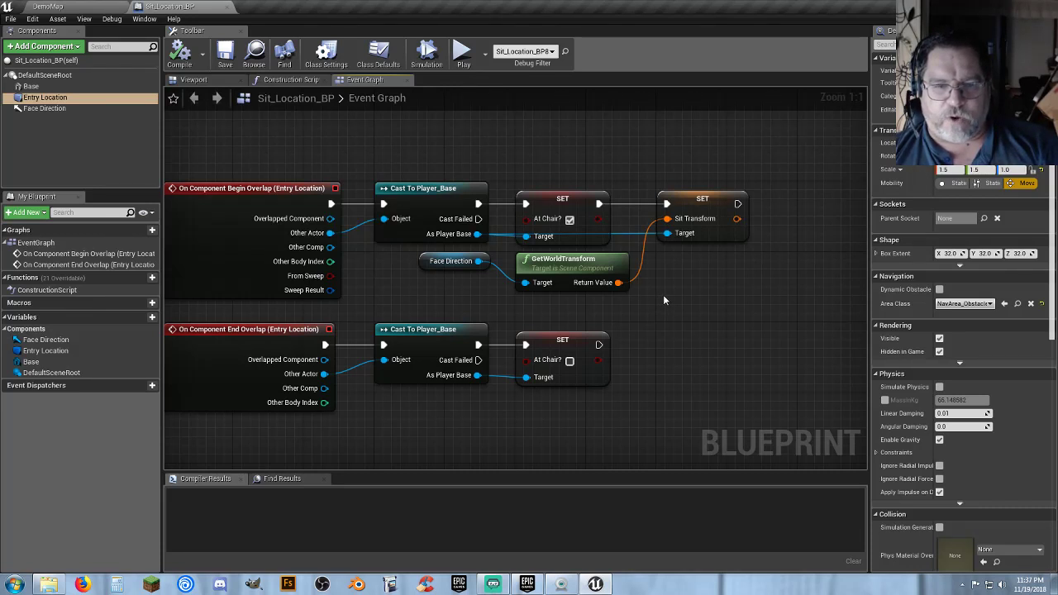
right_drag(664, 296, 669, 311)
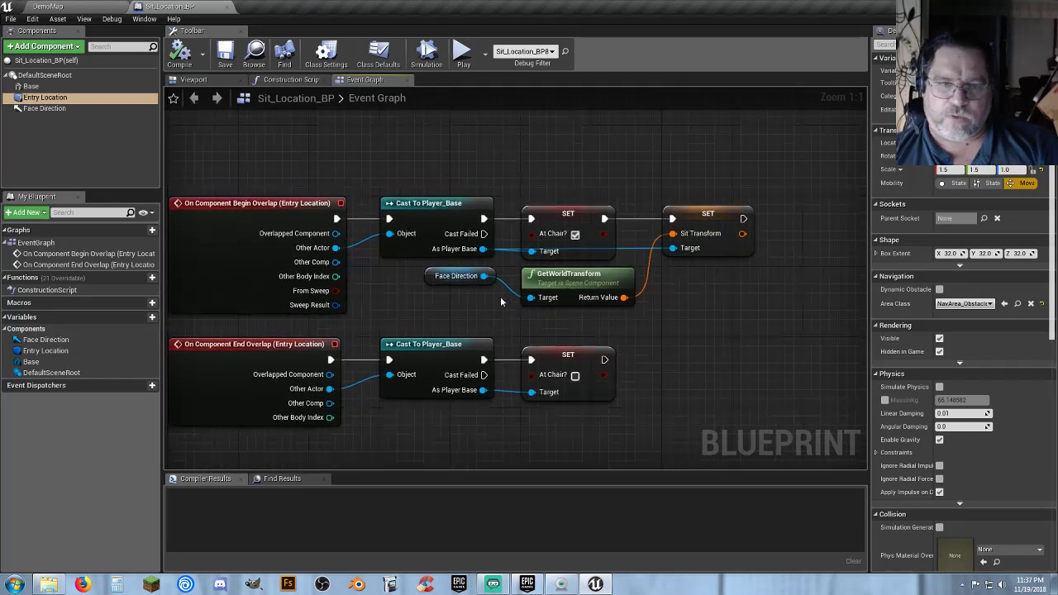
Scale the Base and Entry Location components of Sit_Location_BP together to be slightly narrower along Y, and compile the blueprint
click(199, 81)
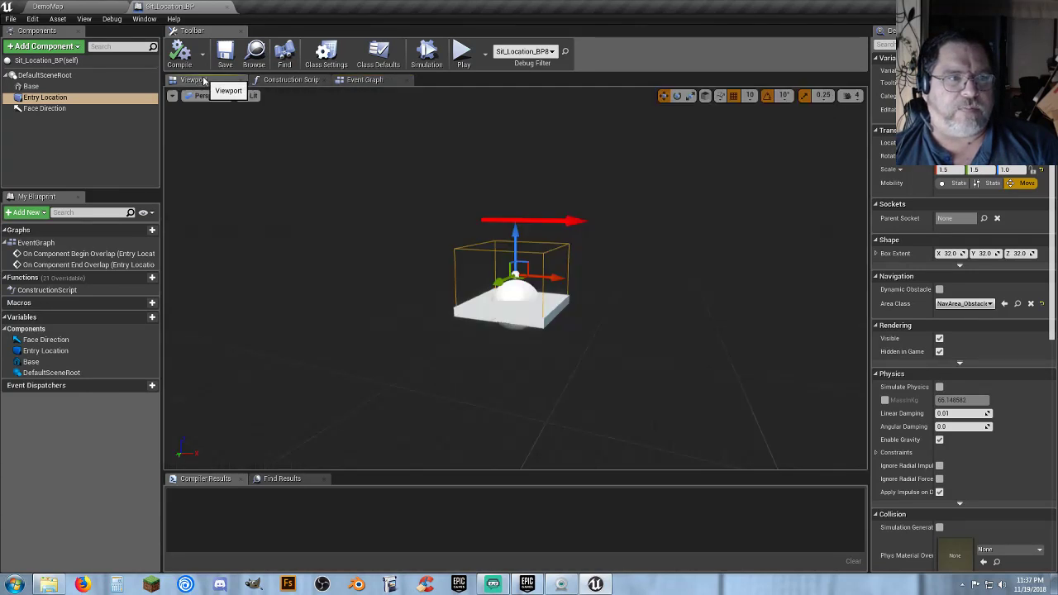
key(d)
right_drag(513, 299, 345, 301)
drag(31, 87, 52, 99)
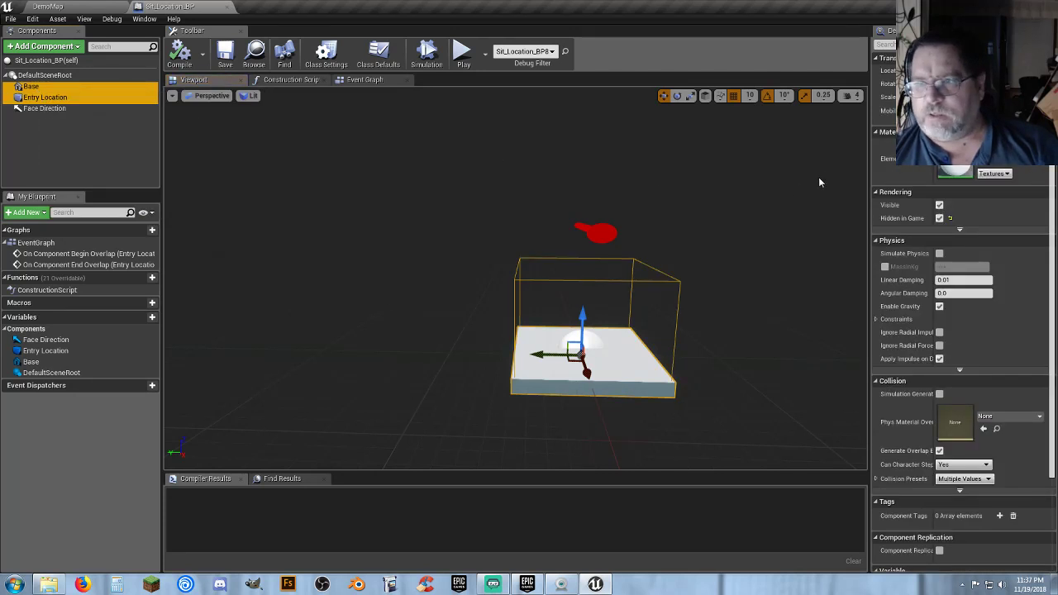
click(690, 96)
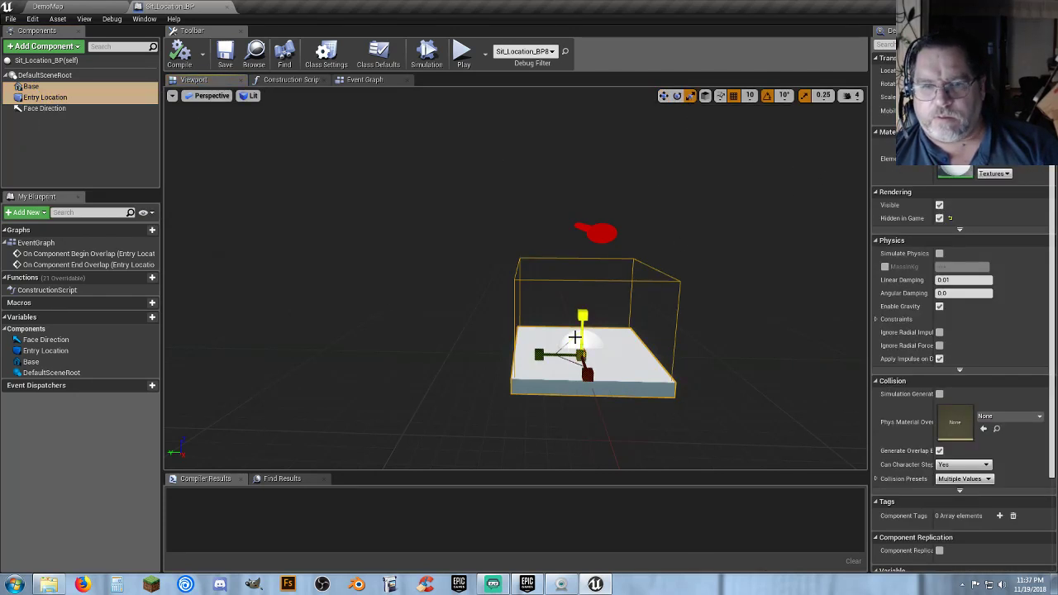
drag(539, 354, 552, 354)
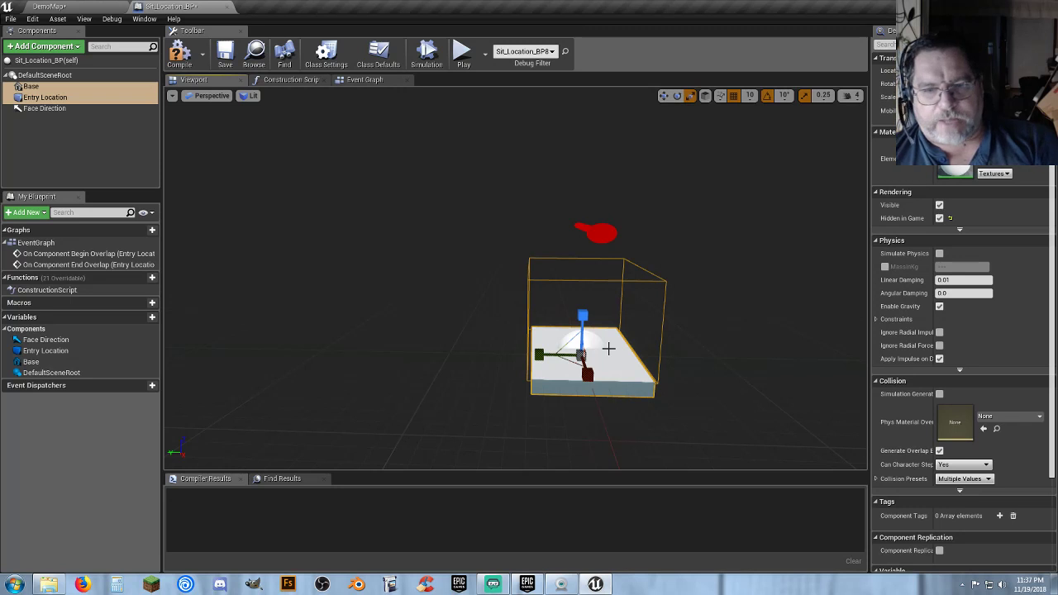
click(187, 54)
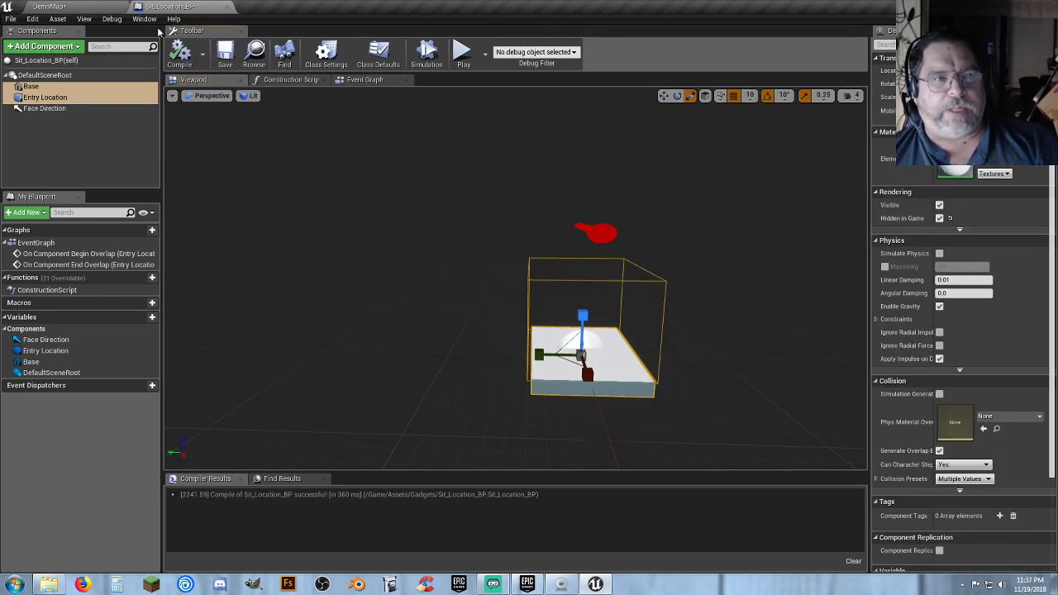
Return to DemoMap and shift the sit location nearer the doorway slightly along X toward that end of the couch
click(106, 10)
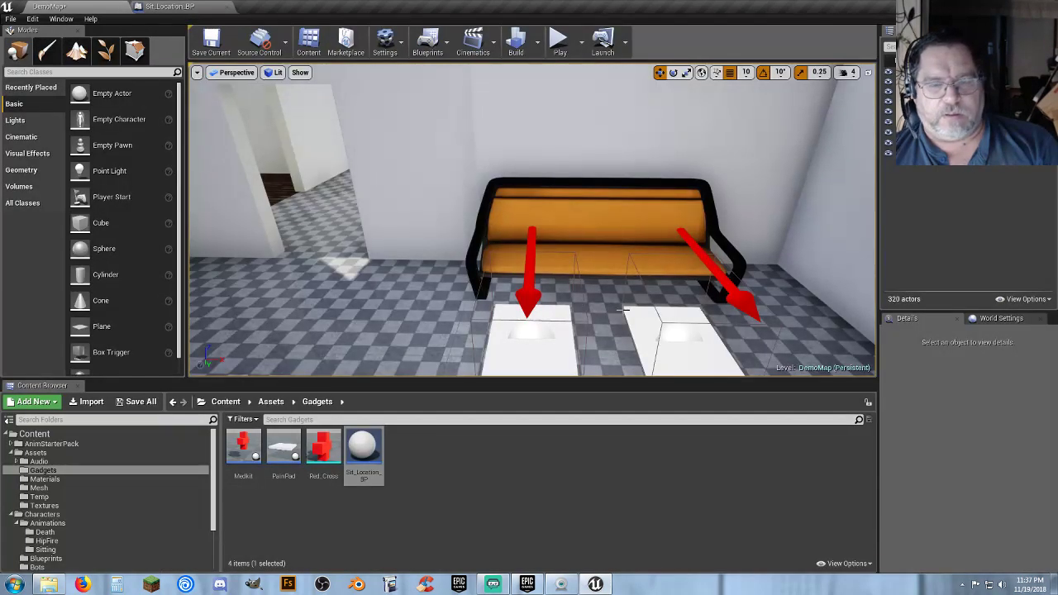
right_drag(625, 310, 499, 262)
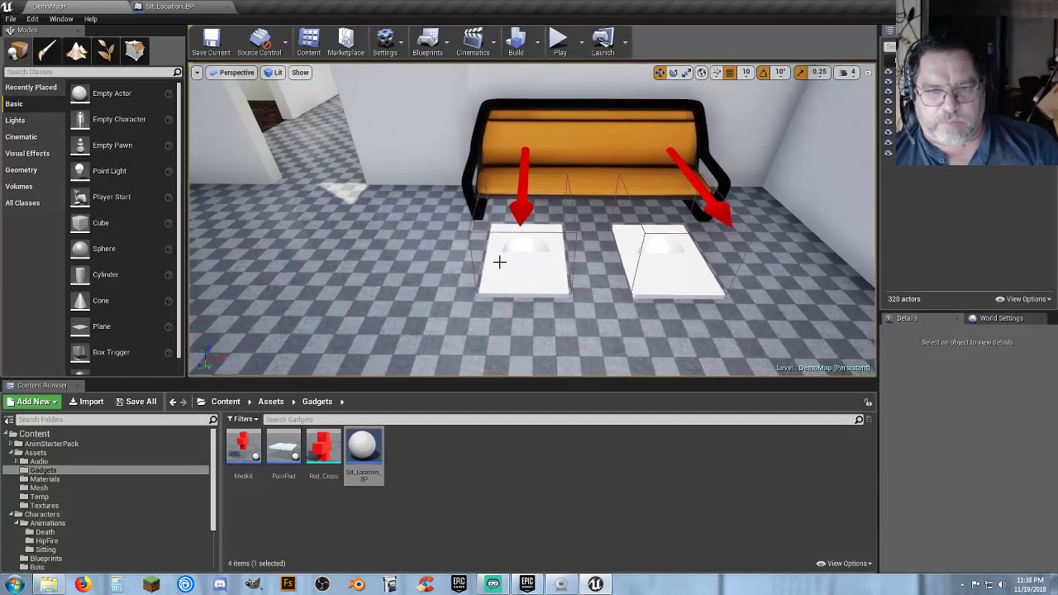
click(526, 269)
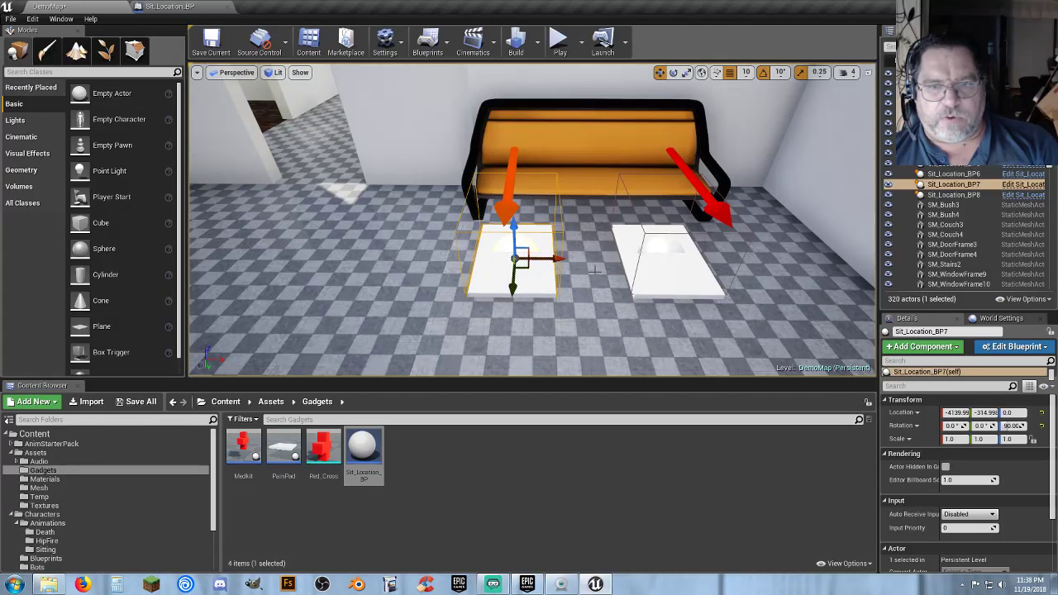
Move the sit location nearer the window along X to about -4050, closer to the other sit location in front of the couch
key(d)
right_drag(612, 287, 595, 286)
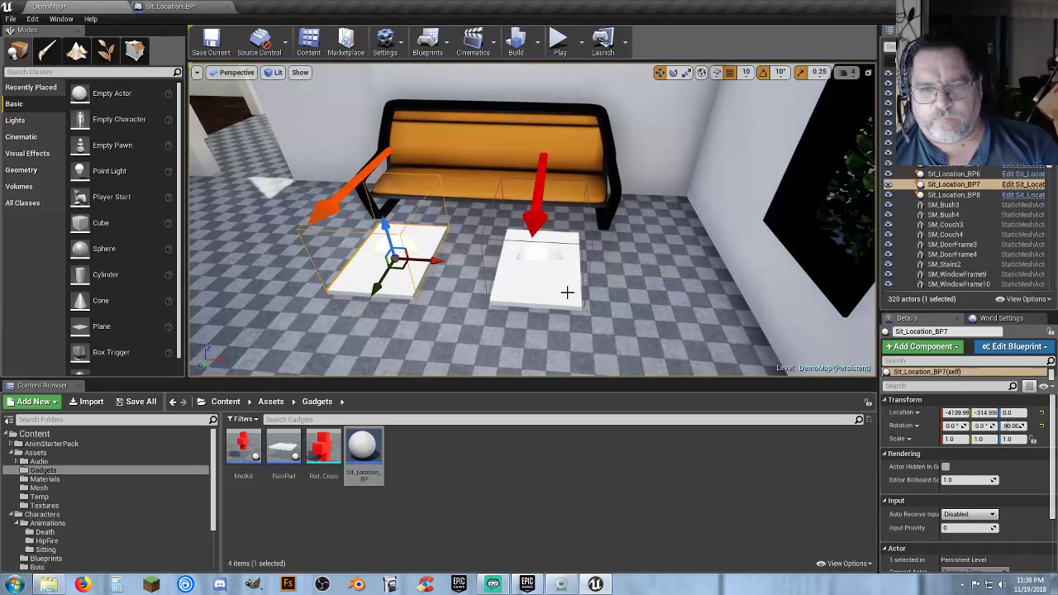
click(567, 292)
drag(583, 270, 527, 281)
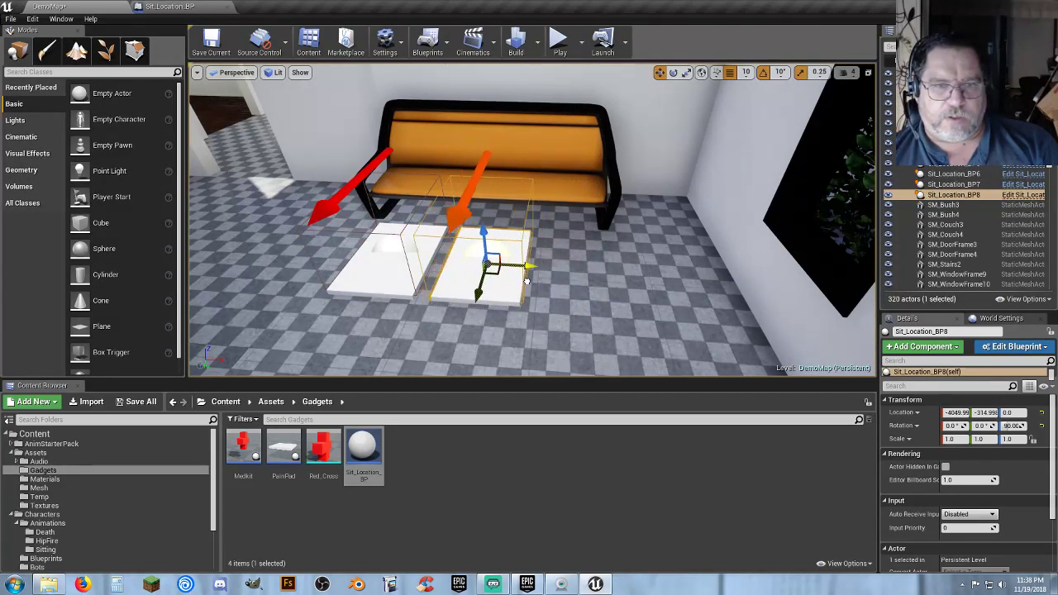
mouse_move(517, 303)
right_down()
mouse_move(464, 304)
mouse_move(516, 304)
right_up()
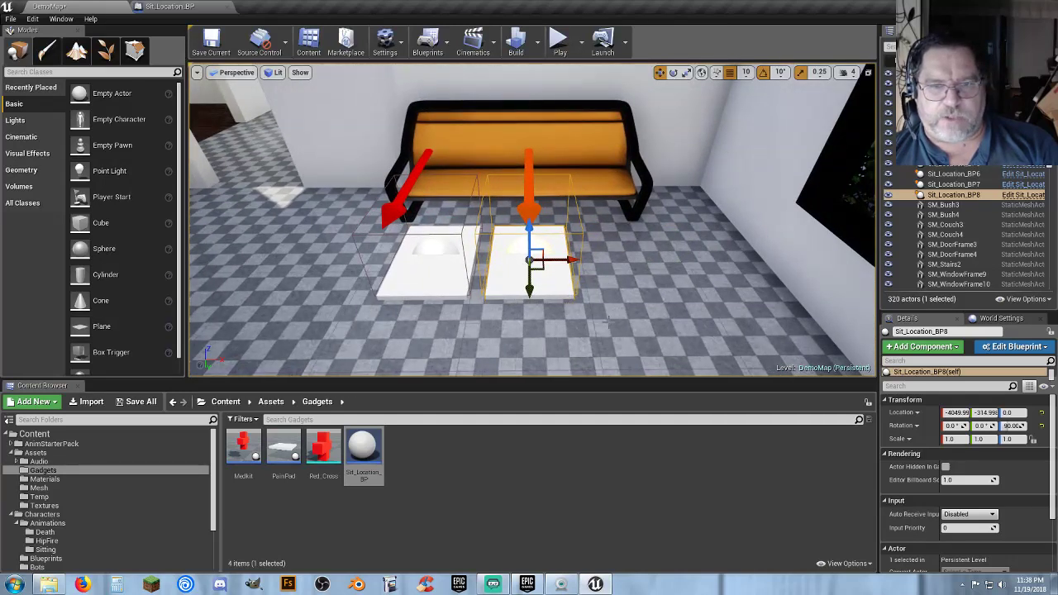
Scale the Base and Entry Location of Sit_Location_BP narrower again along Y, and return to DemoMap
click(189, 8)
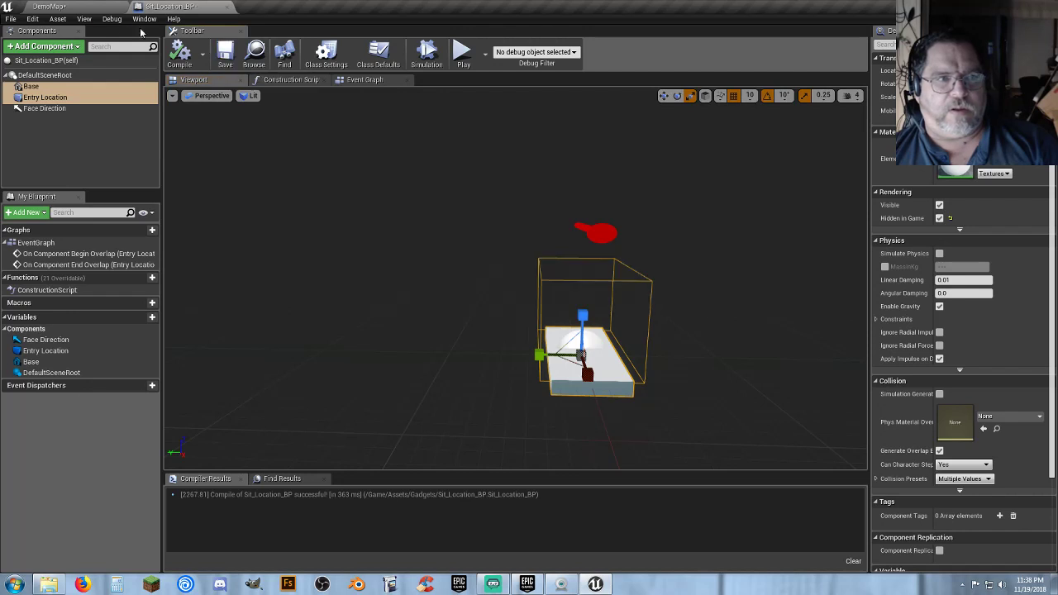
click(91, 7)
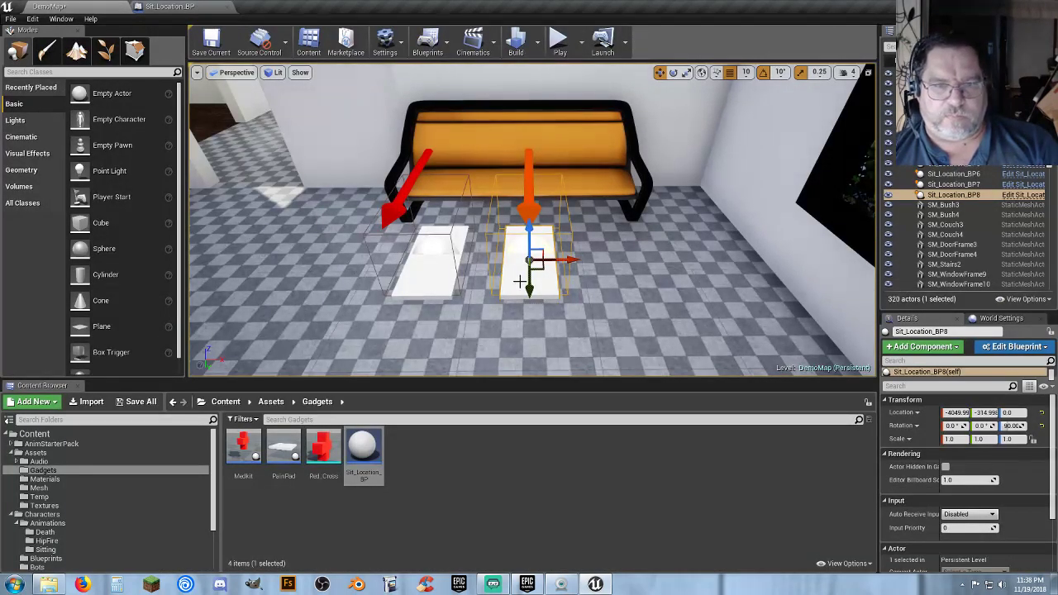
Shift the middle sit location to about X -4060 and duplicate it to about X -3980 as a third seat near the window
right_drag(519, 282, 520, 281)
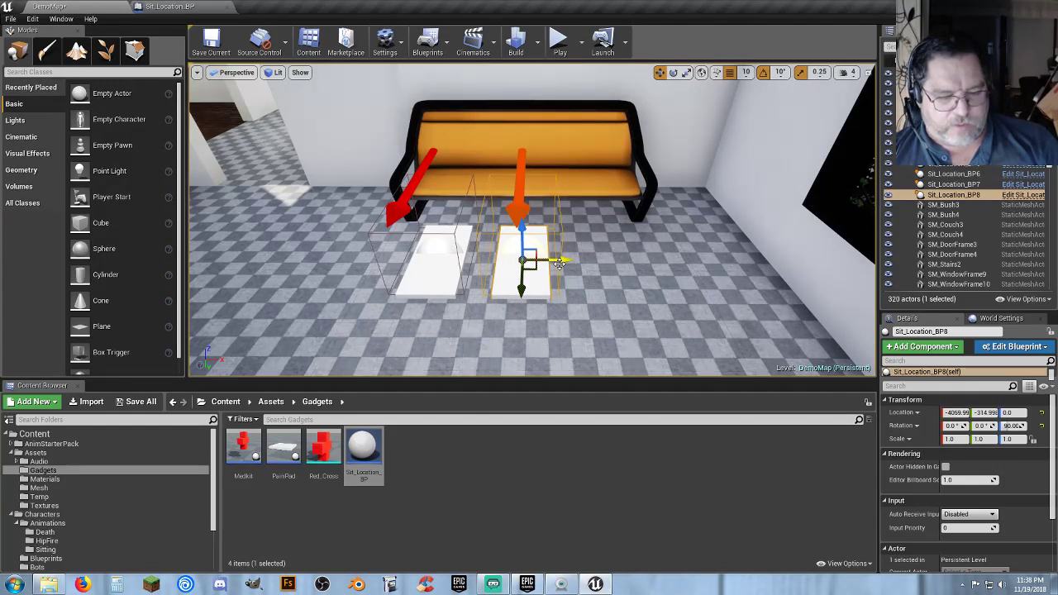
key(ctrl+w)
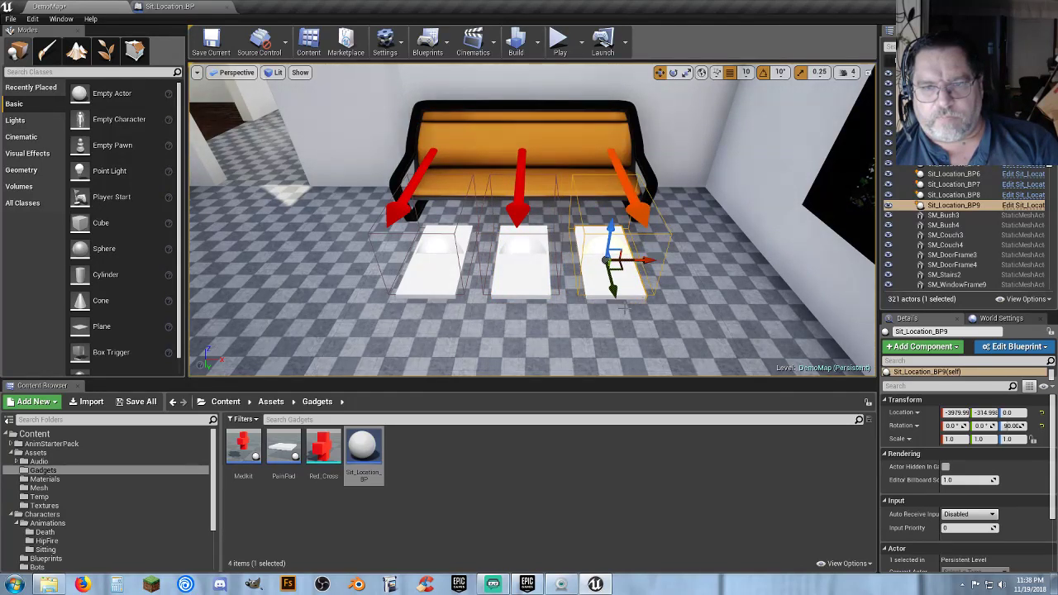
mouse_move(624, 307)
right_down()
mouse_move(666, 307)
mouse_move(595, 311)
mouse_move(632, 311)
right_up()
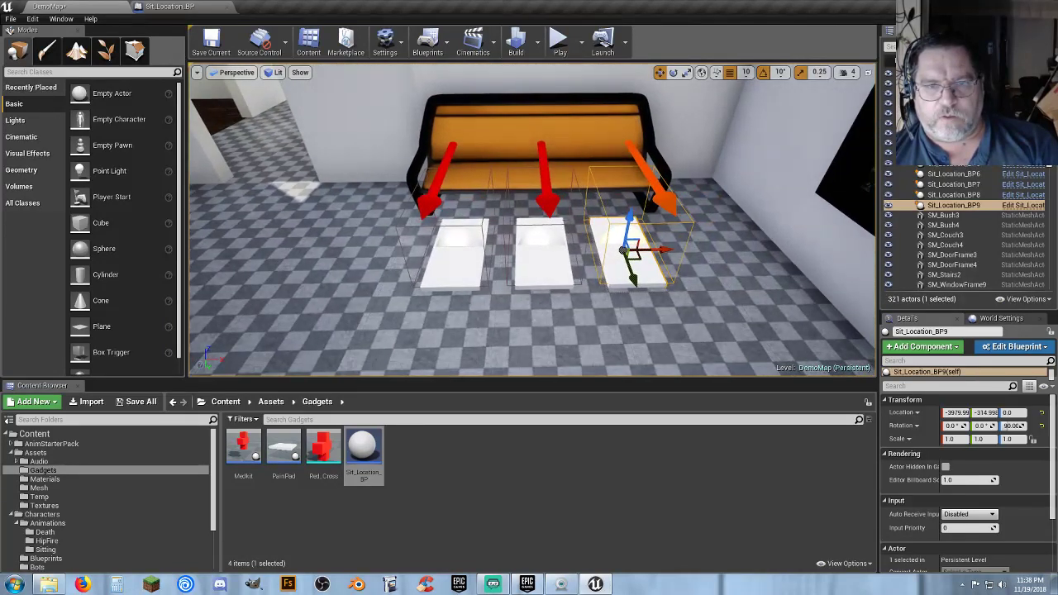
Play-test the level by running the character into the building and sitting on the couch, and stop the session
click(560, 45)
key(w)
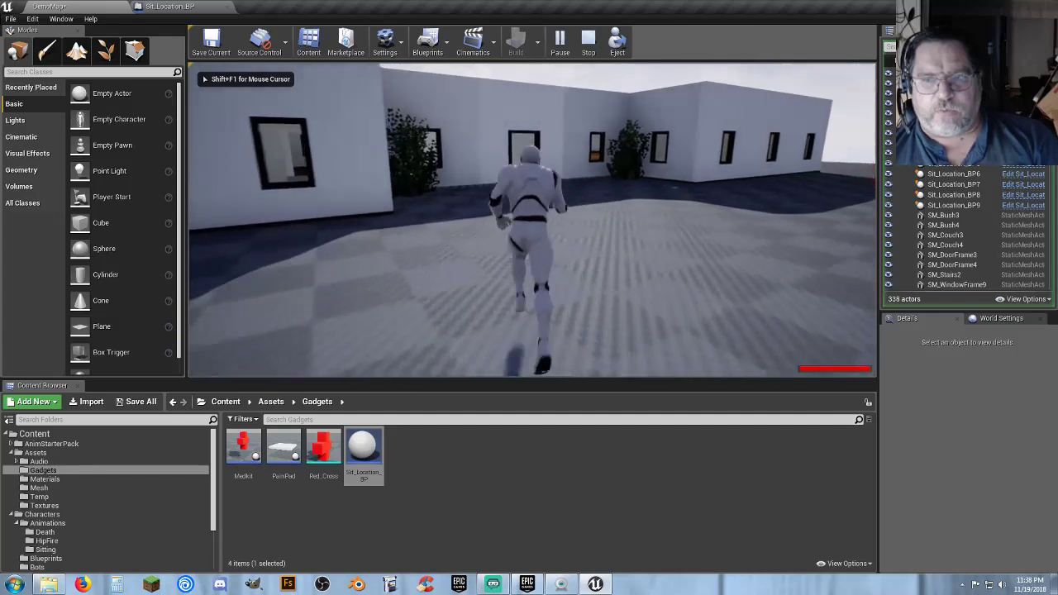
key(w)
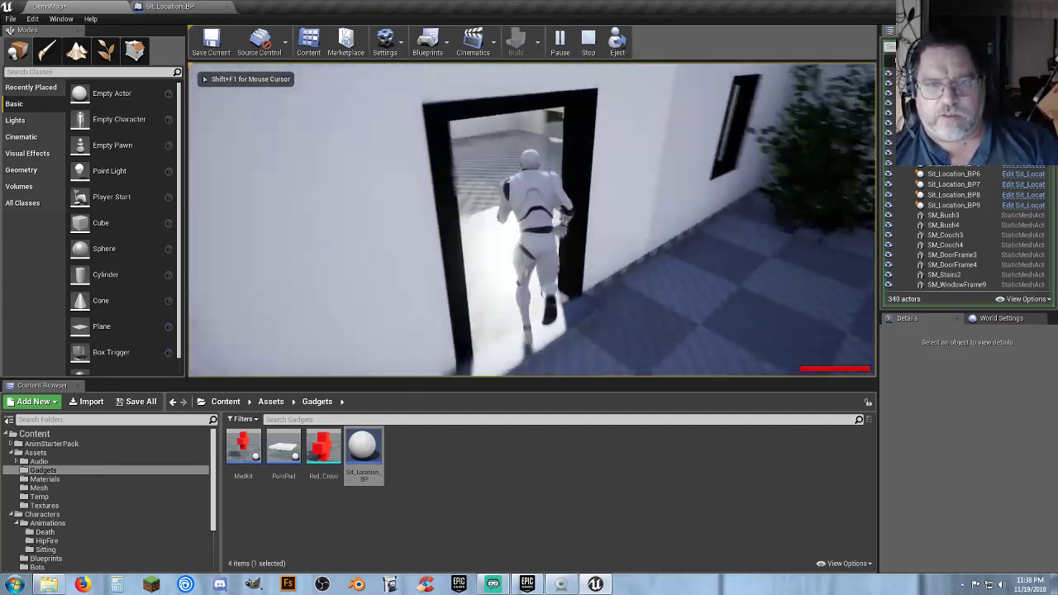
key(w)
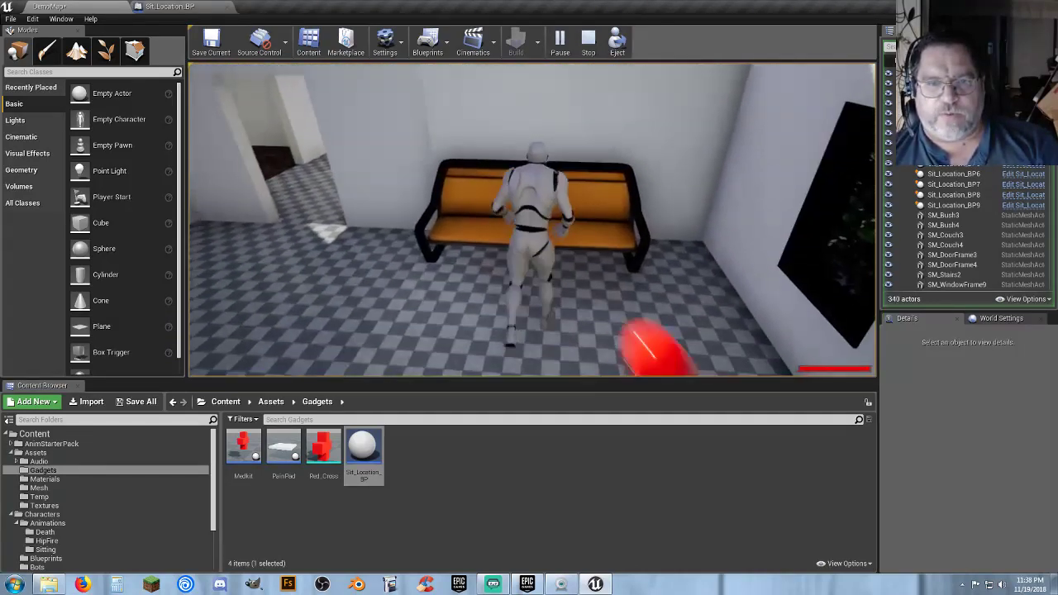
key(e)
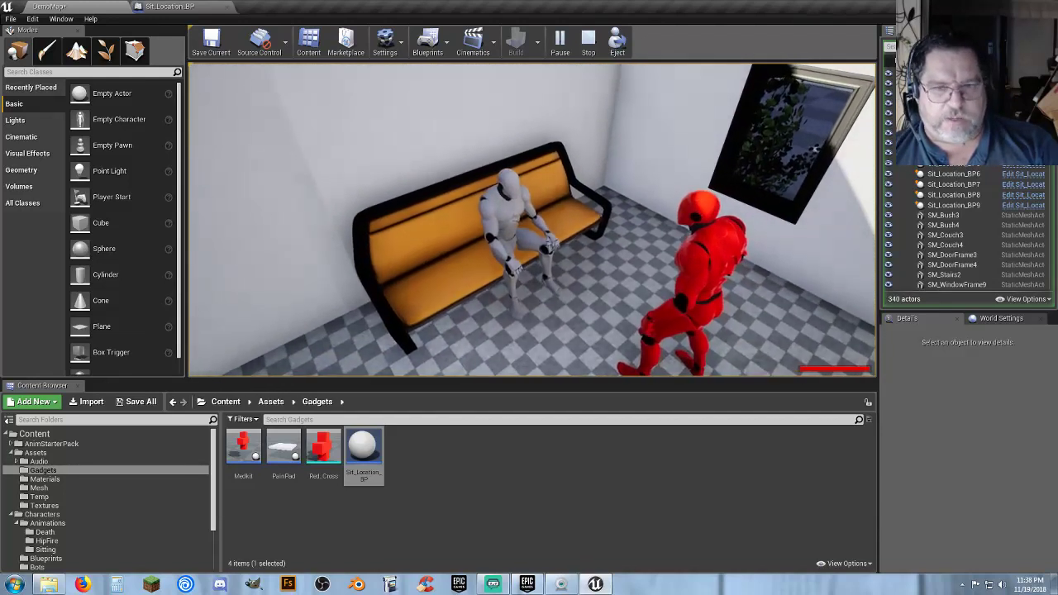
key(Escape)
Find Seeker_Spawner among the level's actors and change its Max Spawned value
key(s)
right_drag(734, 230, 781, 231)
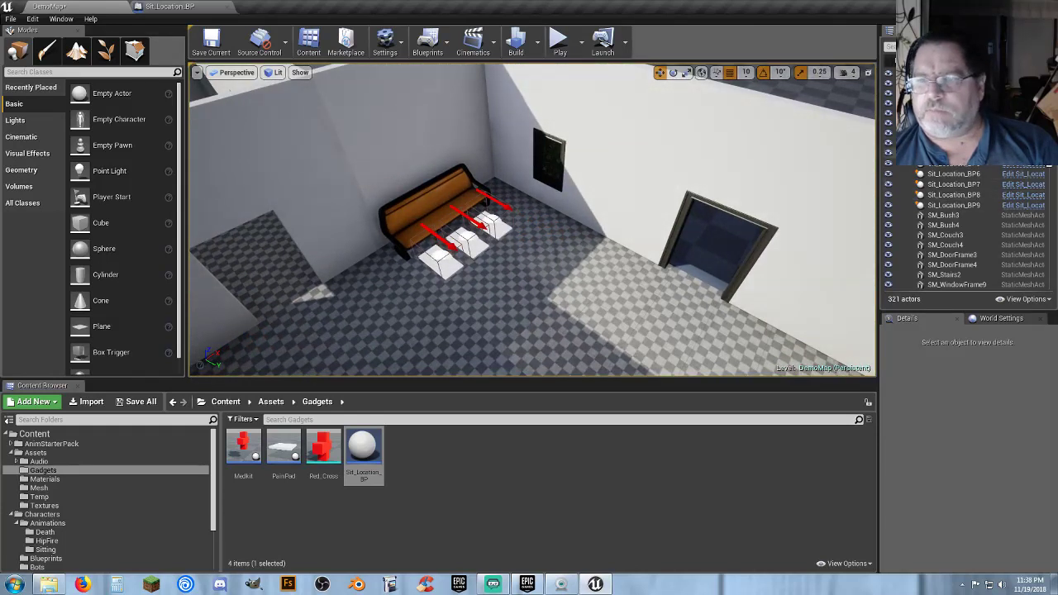
scroll(965, 228, up, 10)
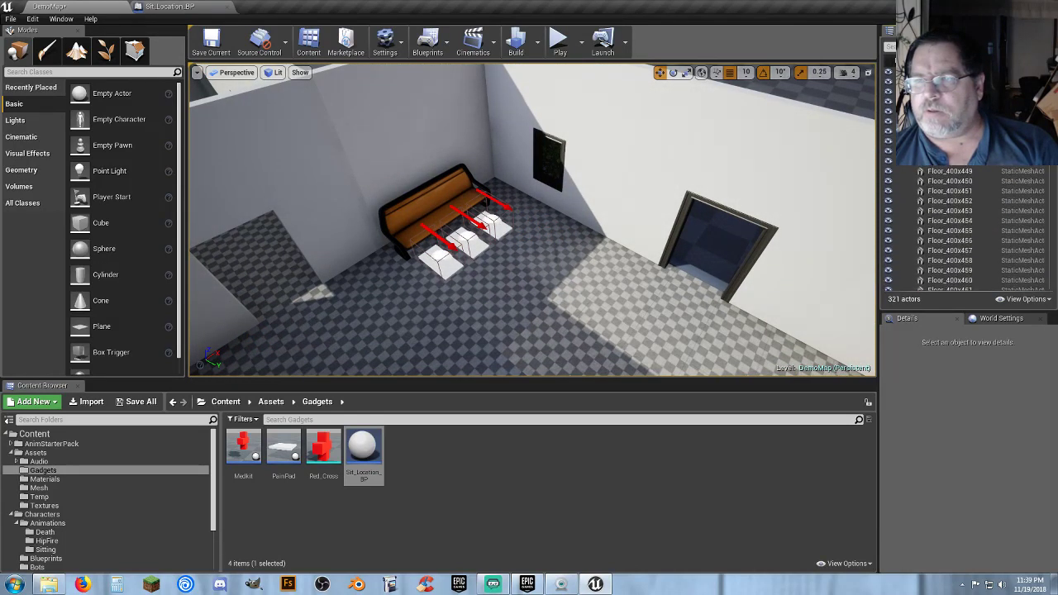
click(910, 141)
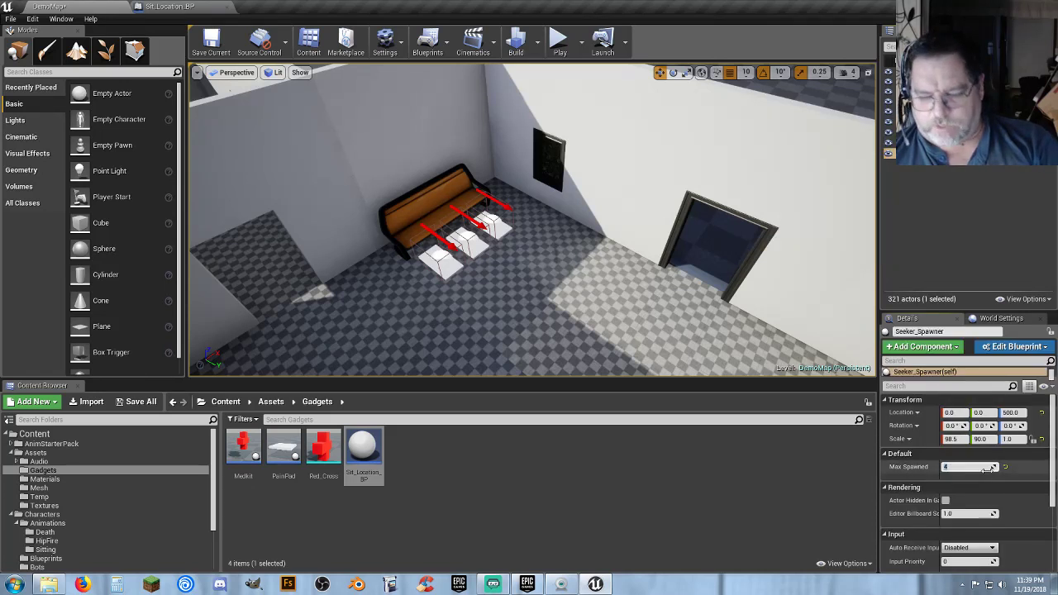
Run a brief play test of the level, stop it, and open the play mode and player spawn options
click(557, 43)
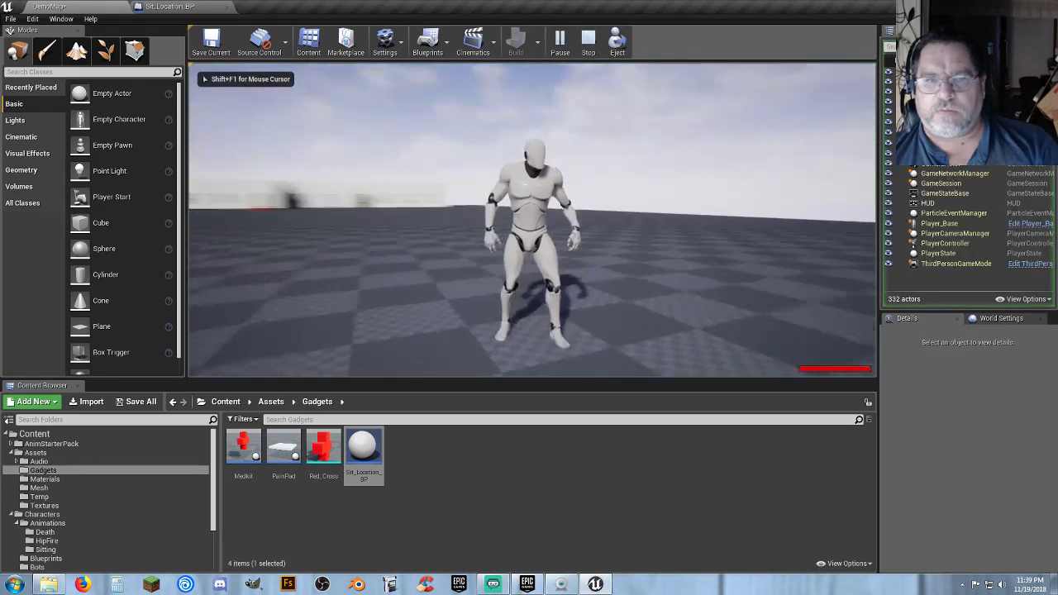
key(w)
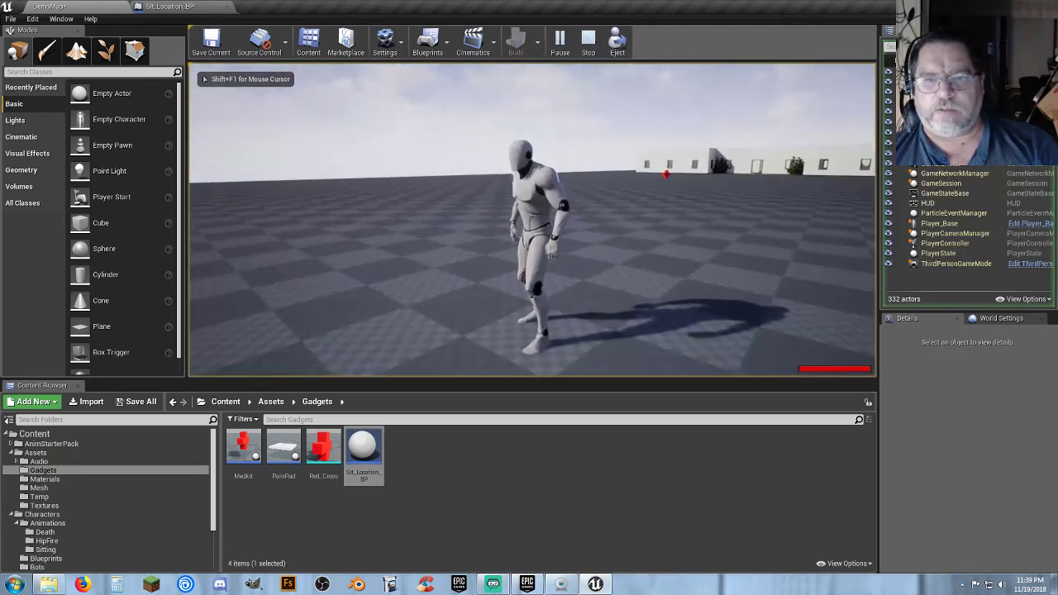
key(Escape)
click(582, 42)
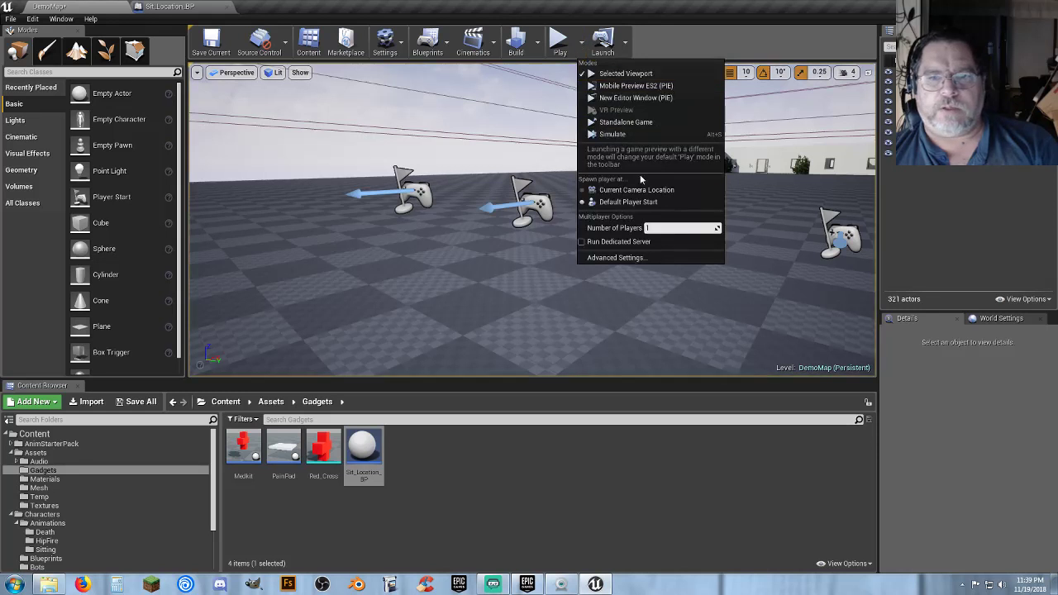
Set the number of players to 2 and play the level in a New Editor Window (PIE)
click(666, 231)
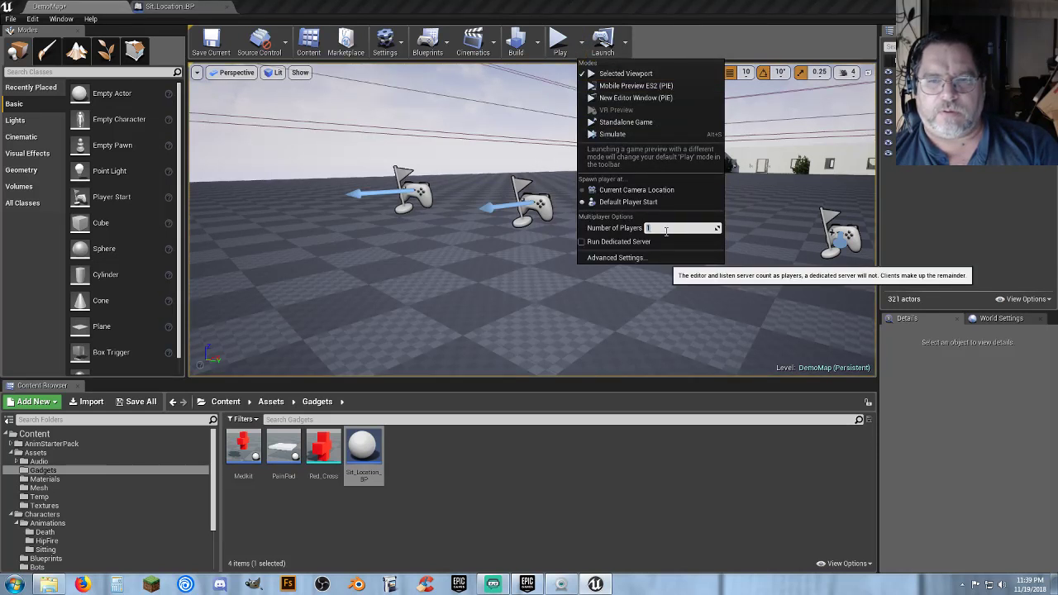
key(Return)
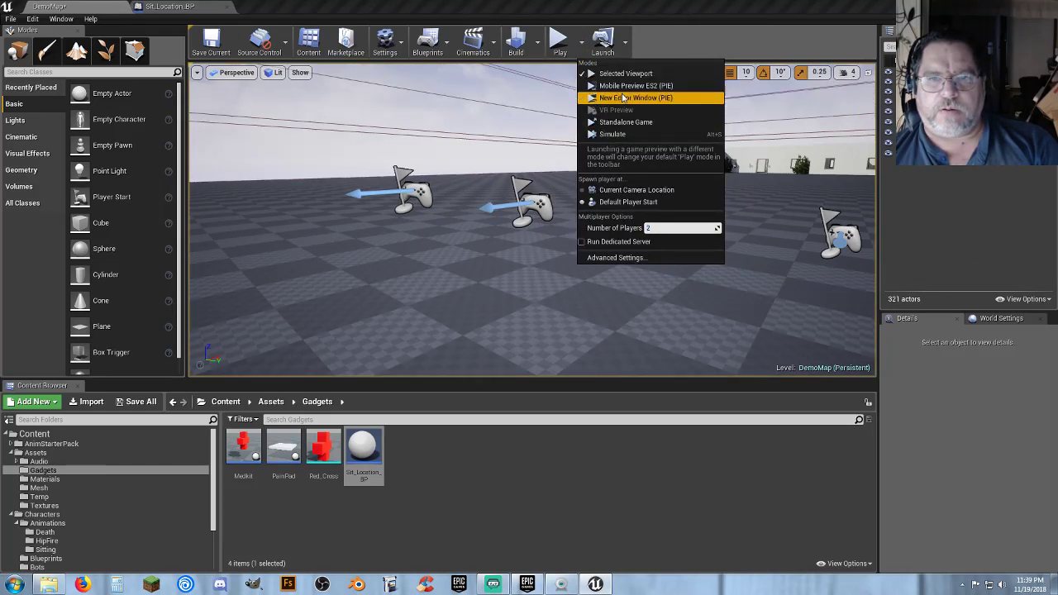
click(623, 98)
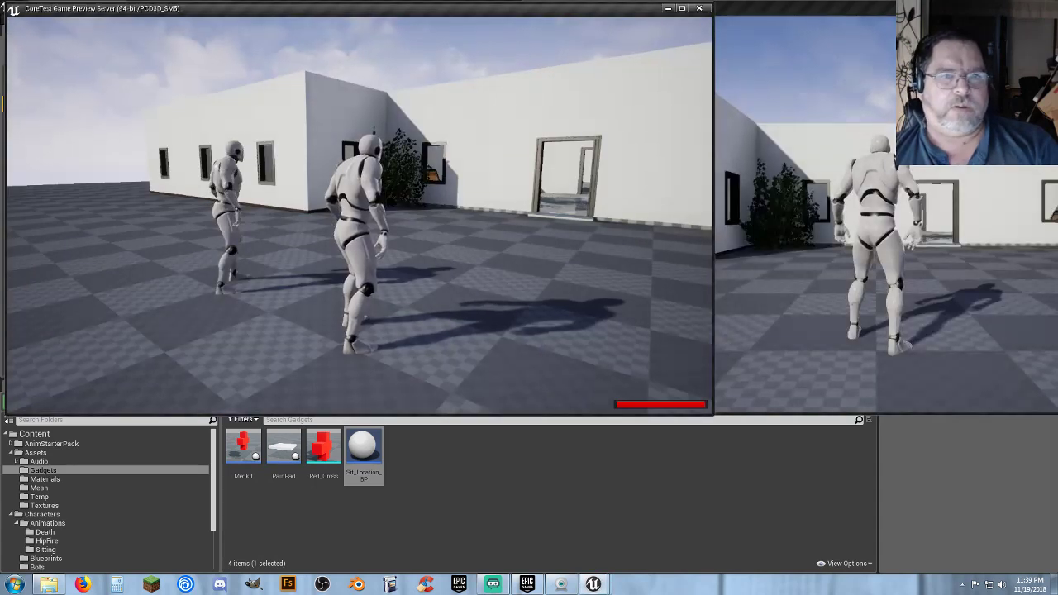
Test sitting by running the client character to the orange bench and triggering the sit action, and end the preview
key(w)
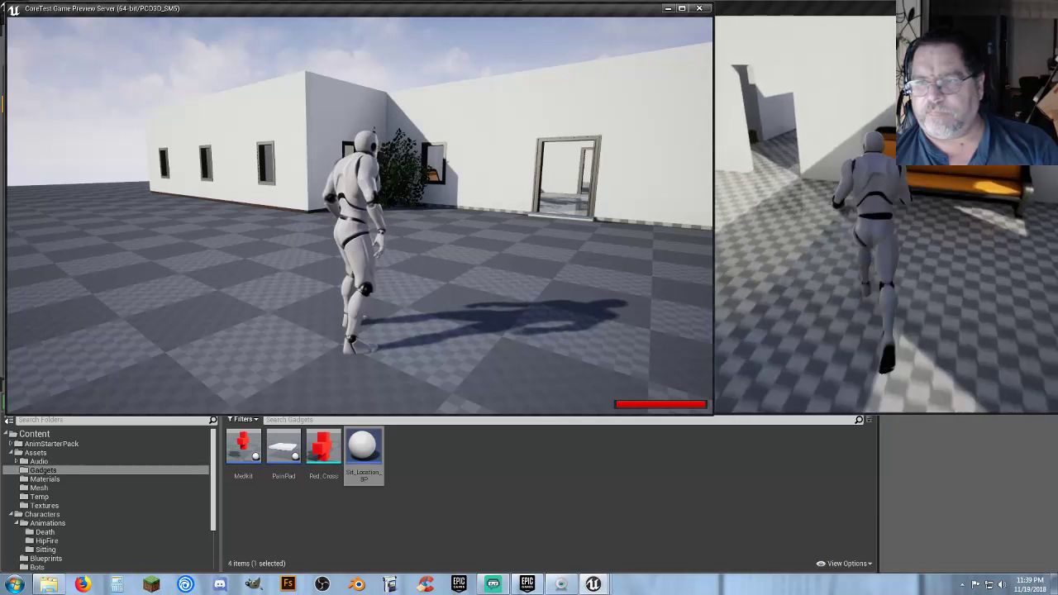
key(e)
key(e)
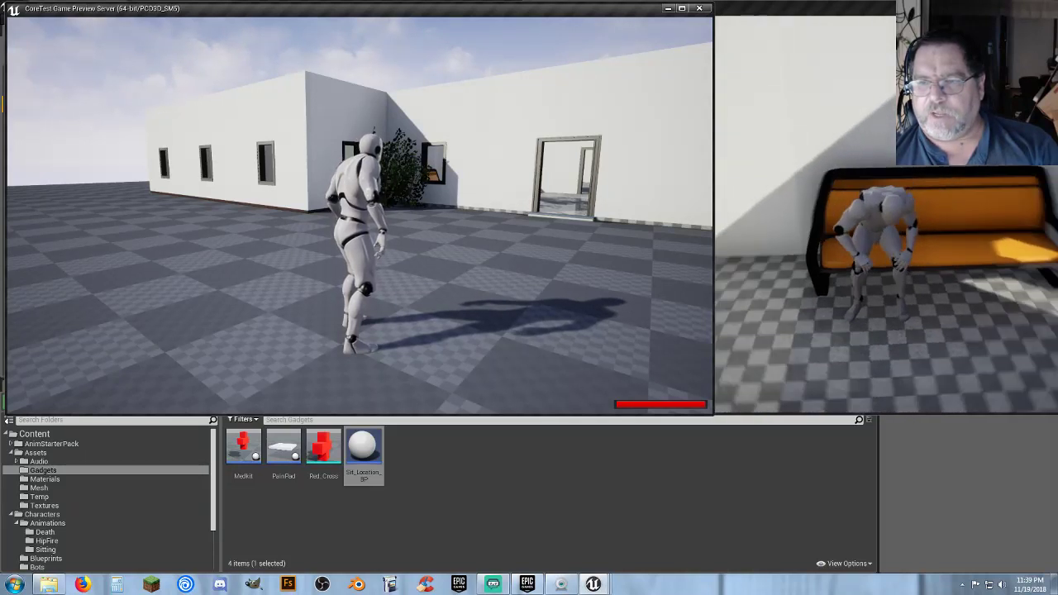
key(e)
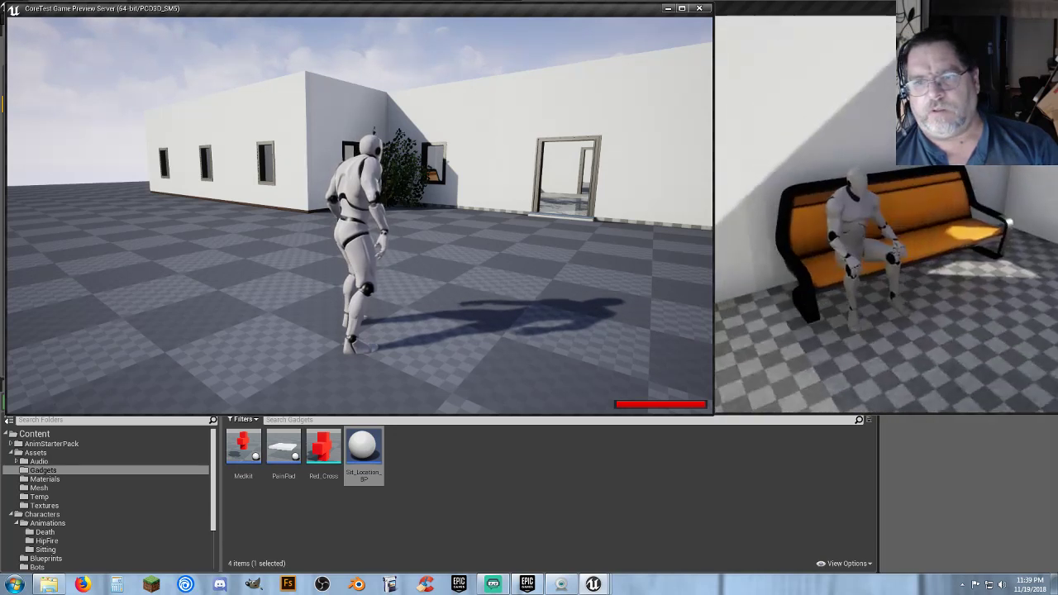
key(Escape)
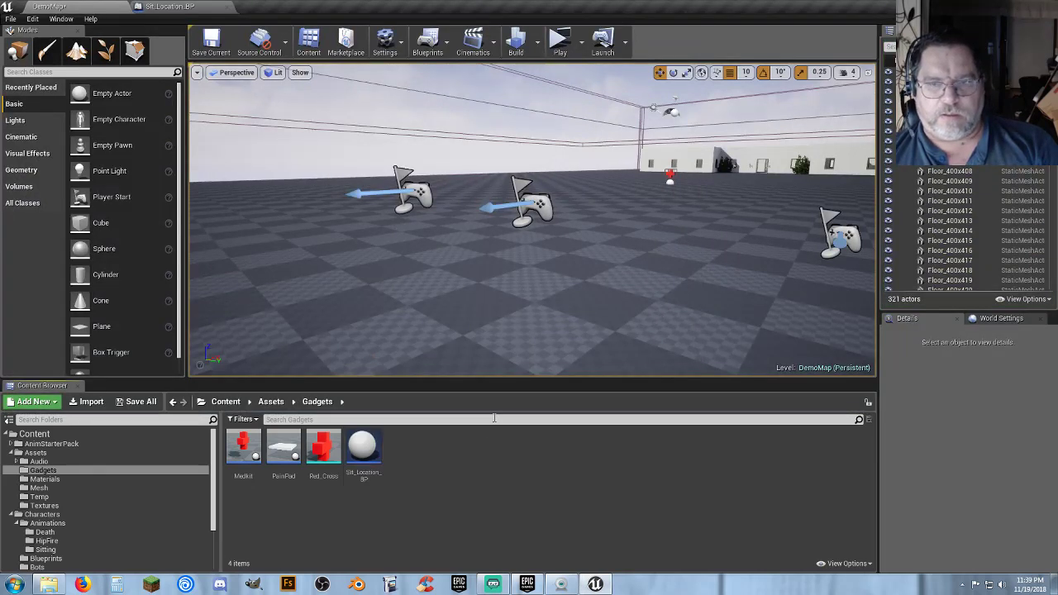
Play the level from the tiled floor in front of the orange bench, and stop the session
right_drag(532, 223, 413, 273)
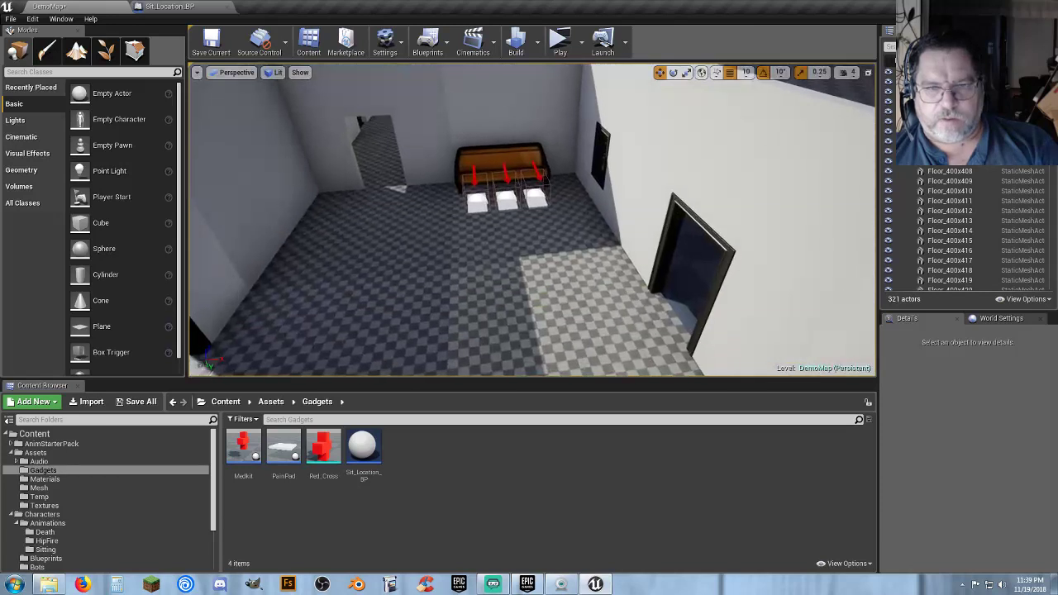
click(490, 331)
right_click(492, 329)
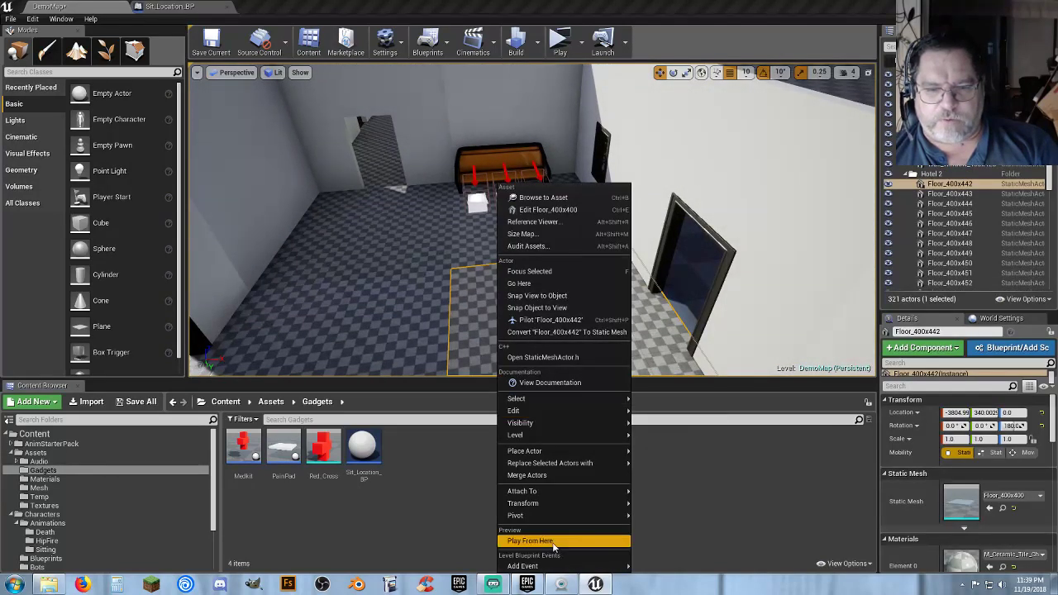
click(552, 542)
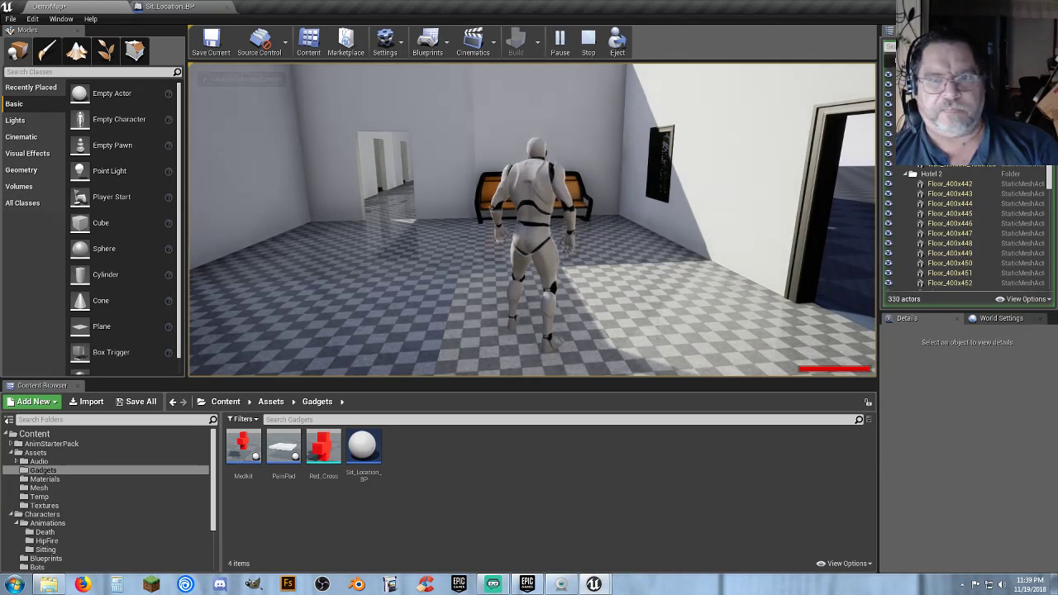
key(Escape)
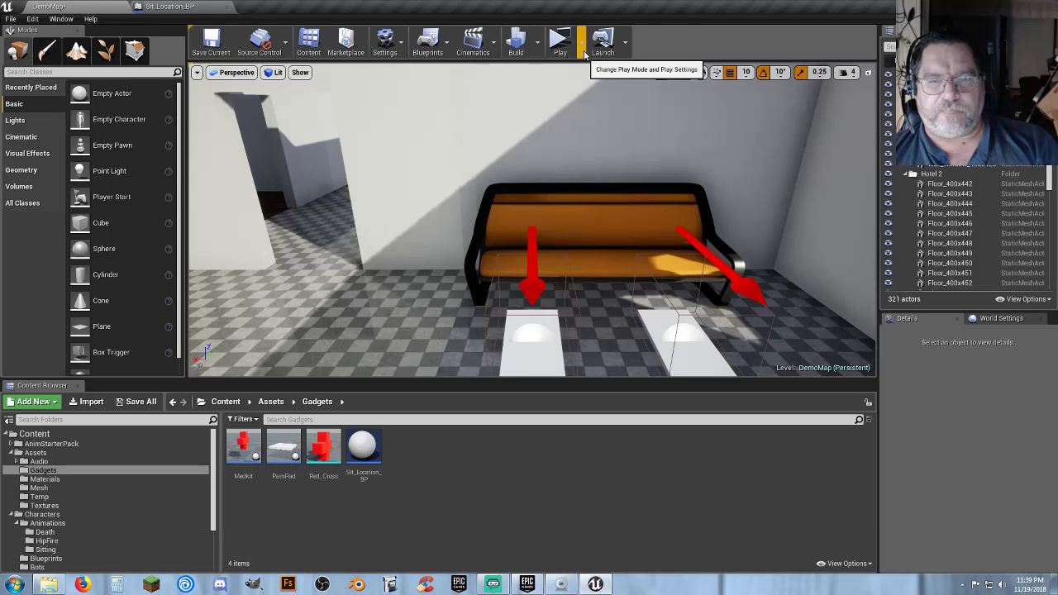
Check the play mode options, run the two-player preview to see where the characters spawn, and stop it
click(583, 46)
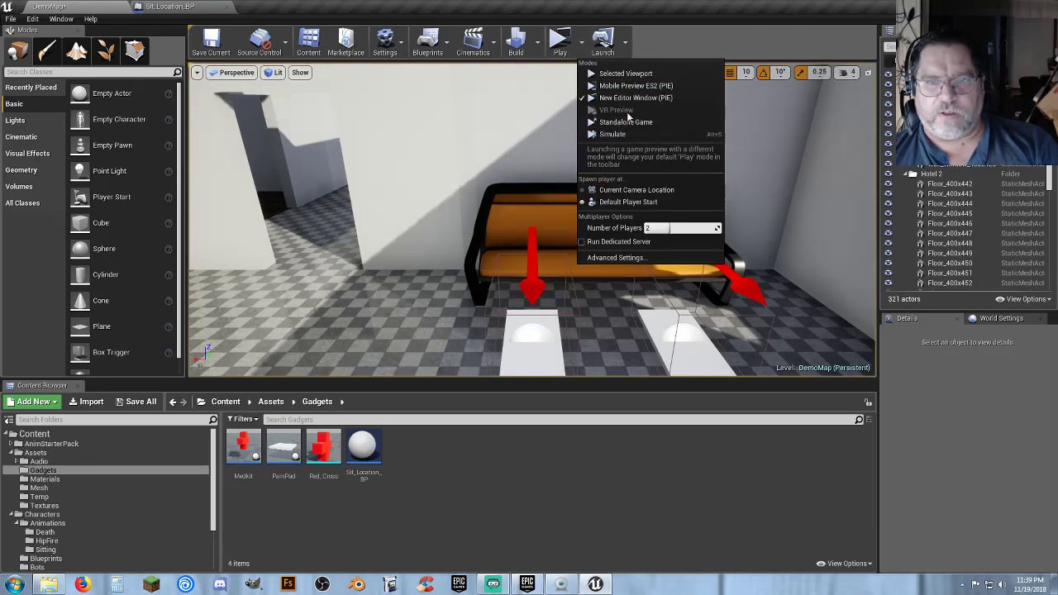
click(556, 42)
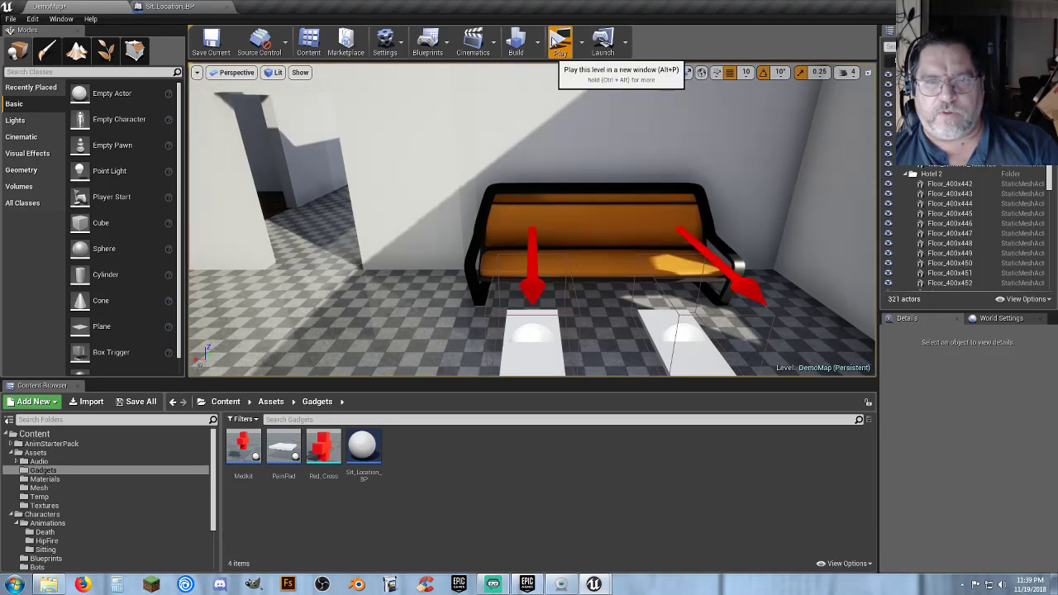
click(556, 42)
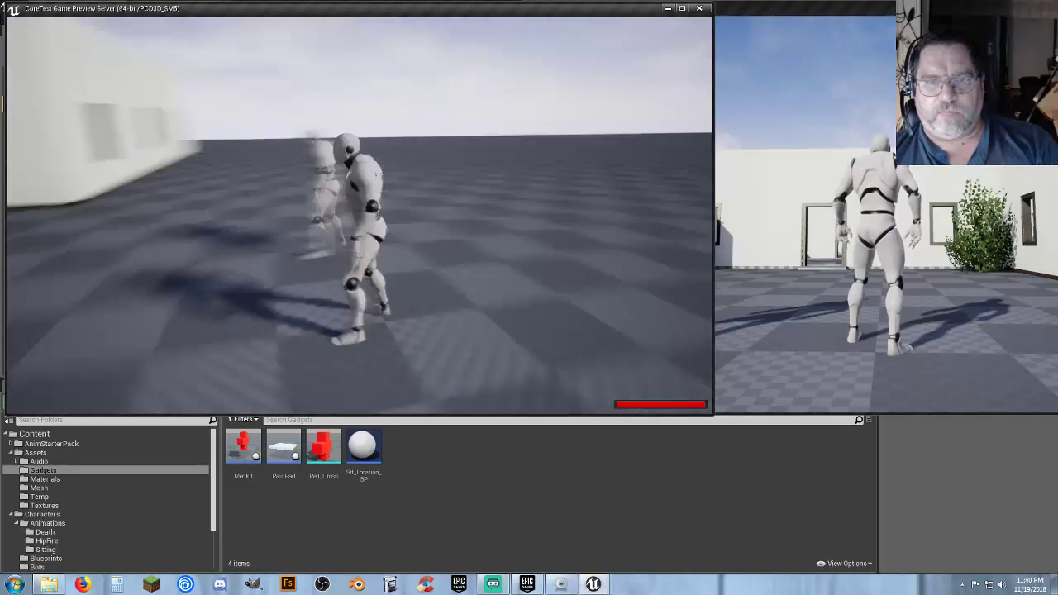
key(Escape)
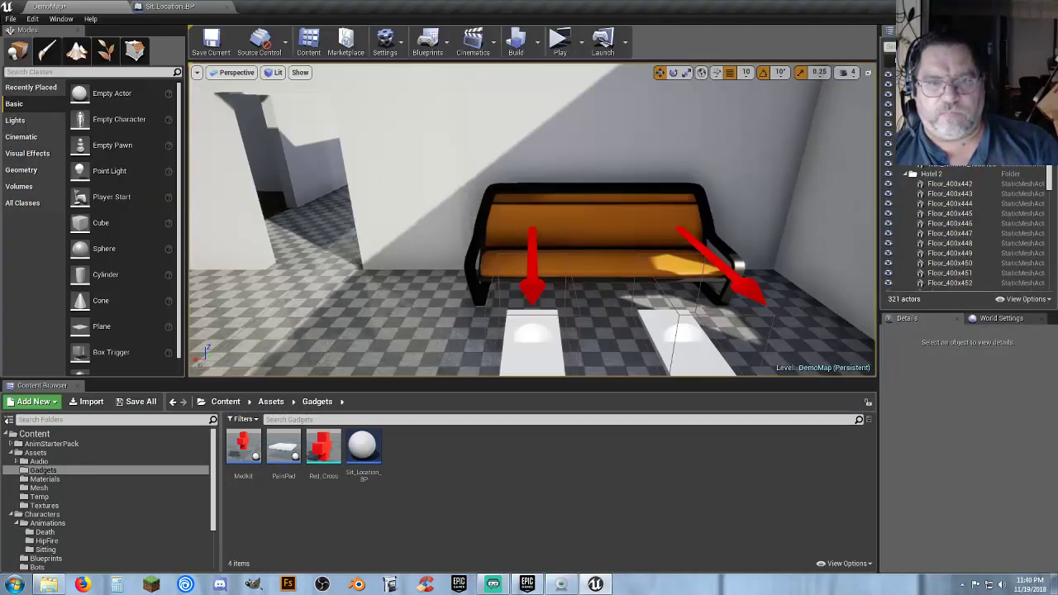
Place a PainPad on the ground outside the bench building's entrance, at about X 3600, Y -40, Z -10
right_drag(514, 324, 596, 261)
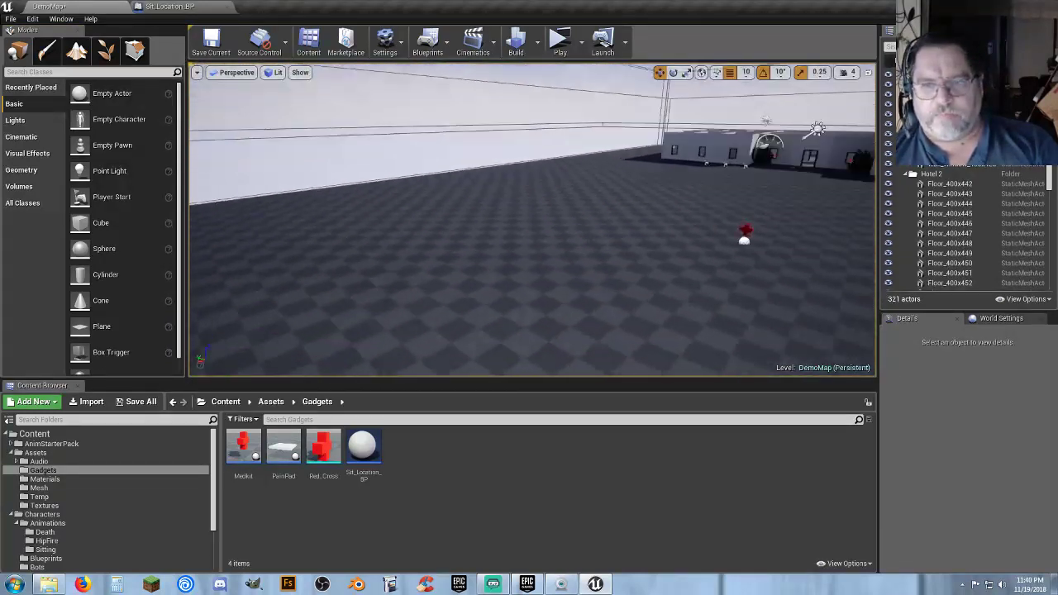
right_drag(533, 194, 454, 209)
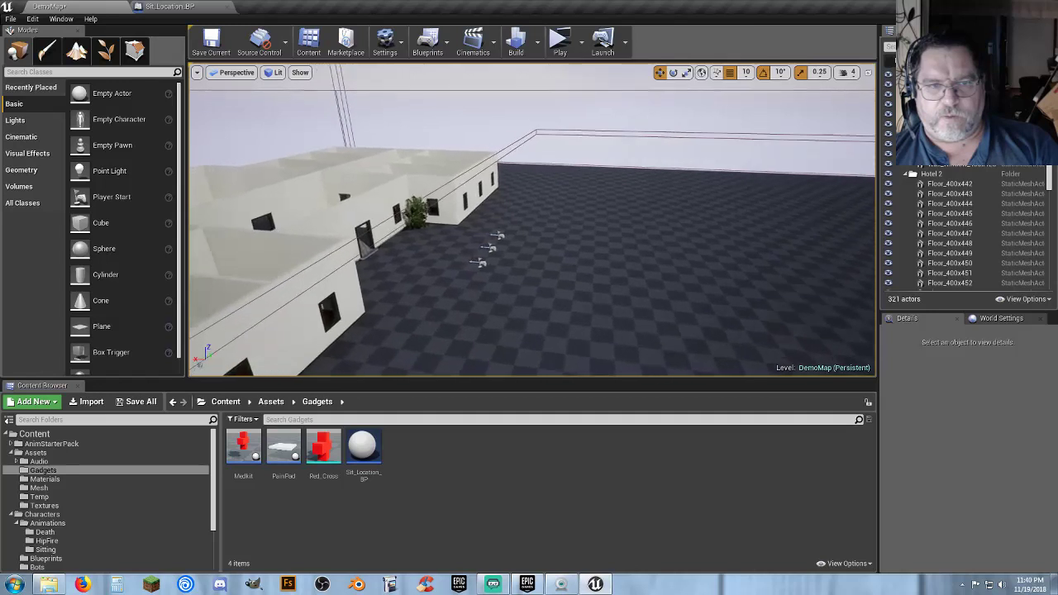
right_drag(228, 307, 243, 312)
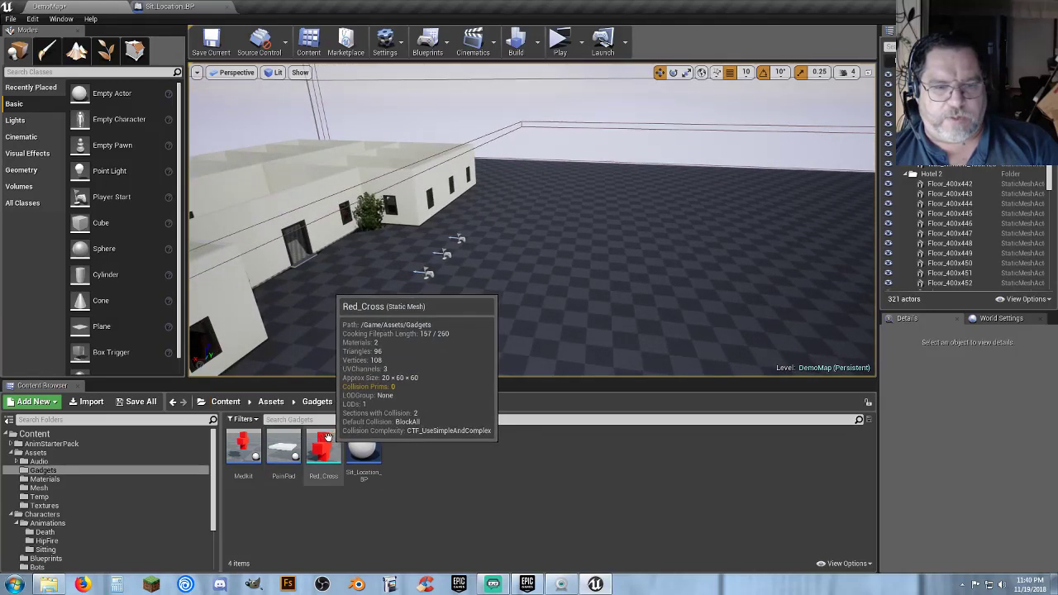
drag(283, 449, 338, 354)
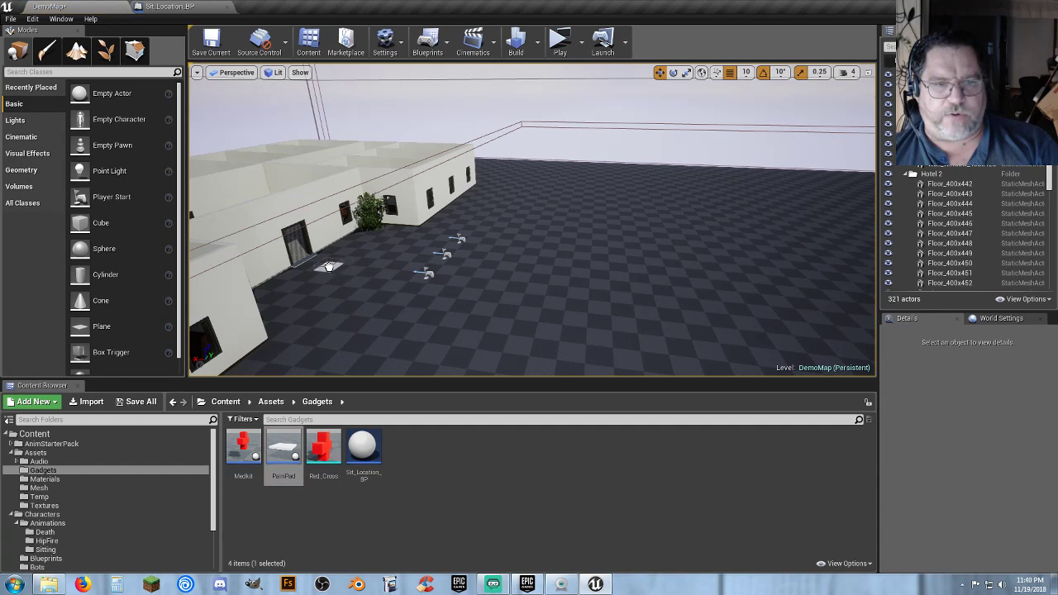
drag(328, 266, 329, 266)
mouse_move(329, 266)
right_down()
mouse_move(339, 236)
mouse_move(314, 273)
mouse_move(339, 280)
right_up()
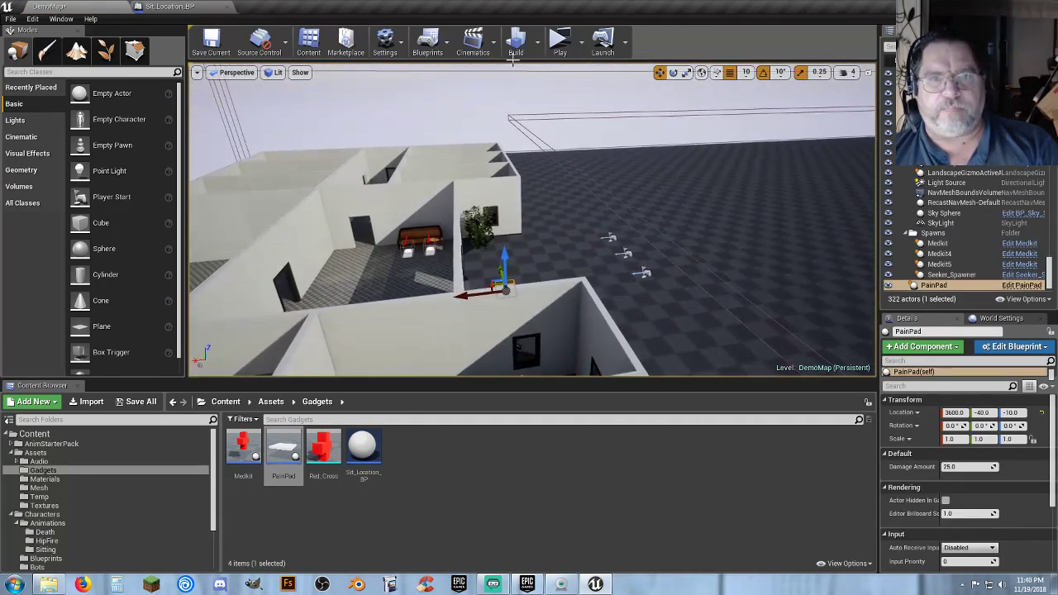
Play the two-player preview and bring the server character into the building to sit on the orange bench
click(560, 45)
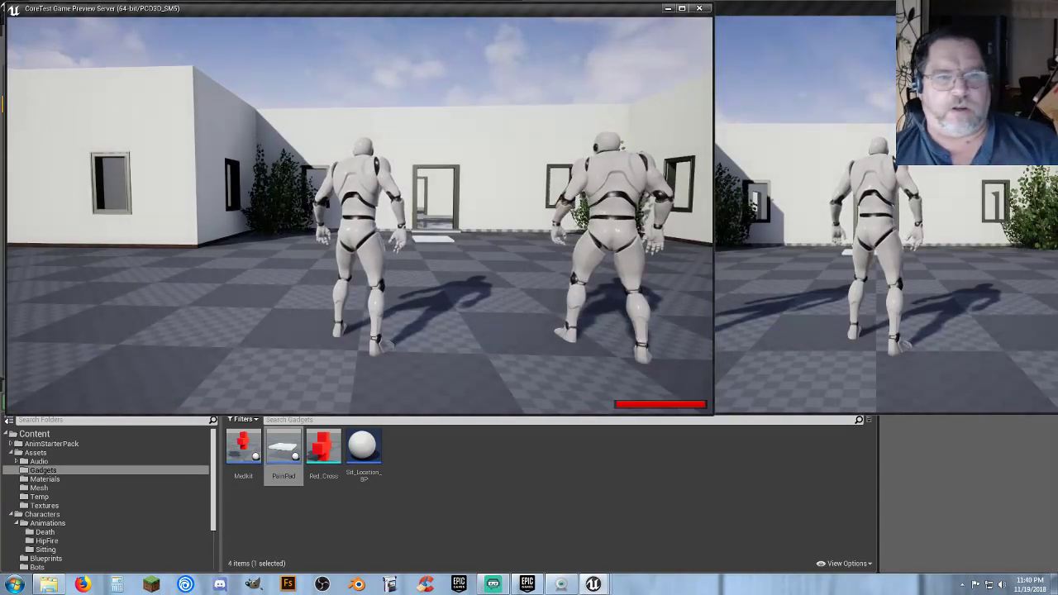
click(402, 213)
key(w)
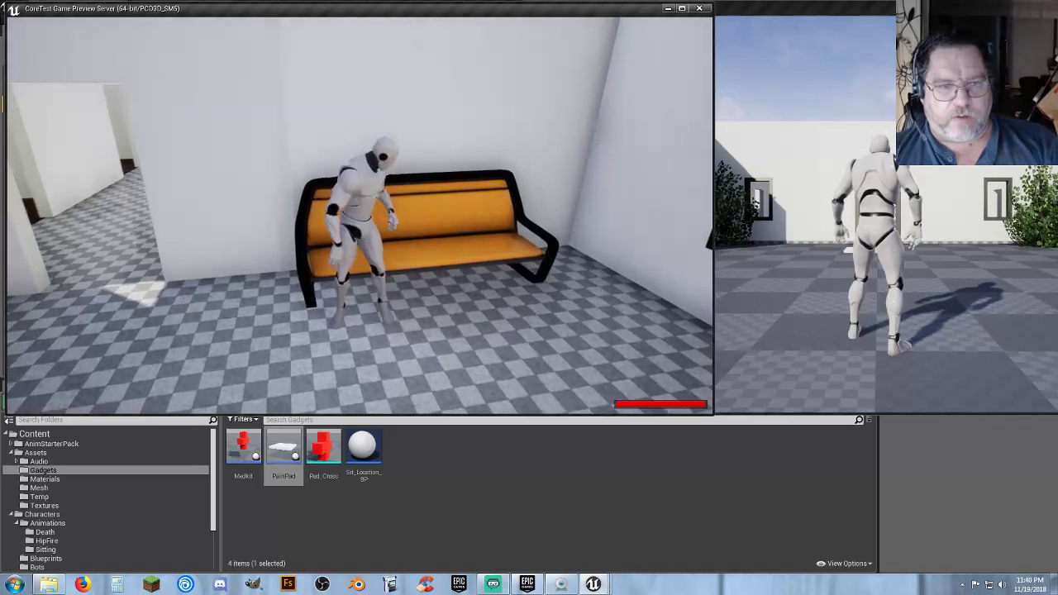
Switch to the client preview and run its character to the bench to sit at the opposite end from the server character
key(alt+Tab)
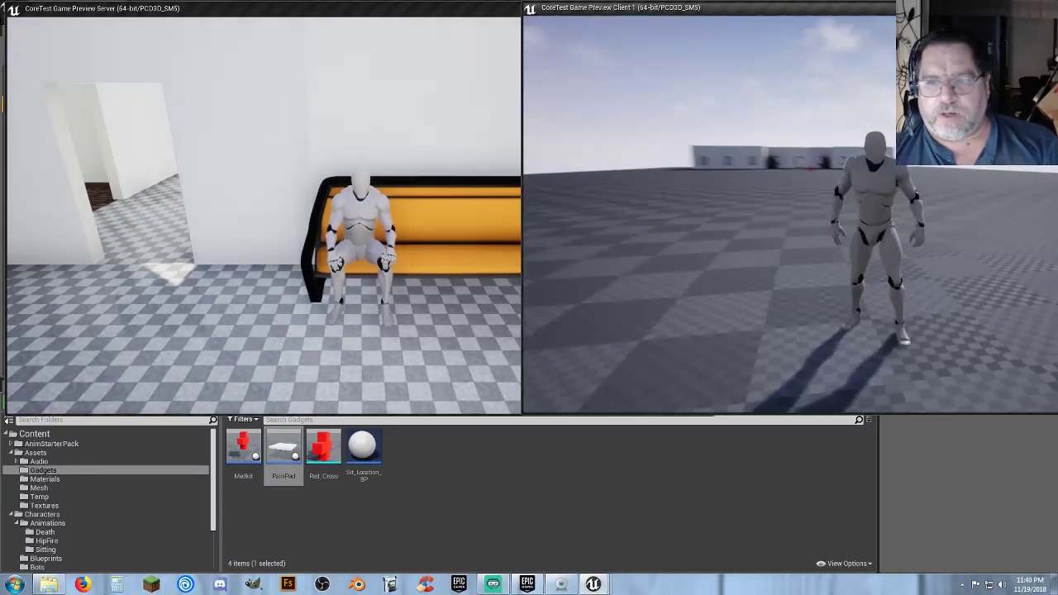
key(w)
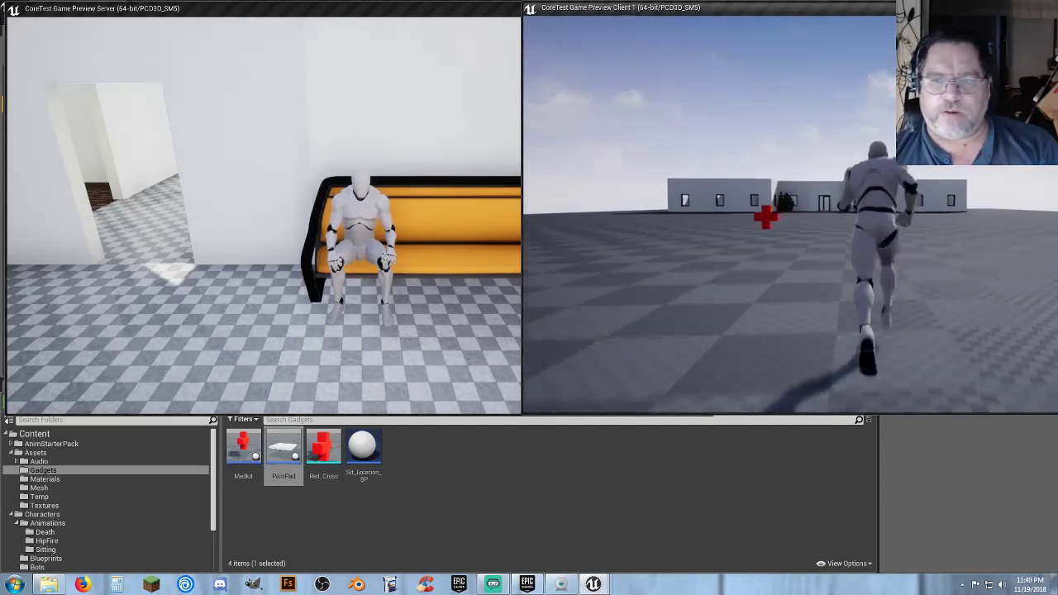
key(space)
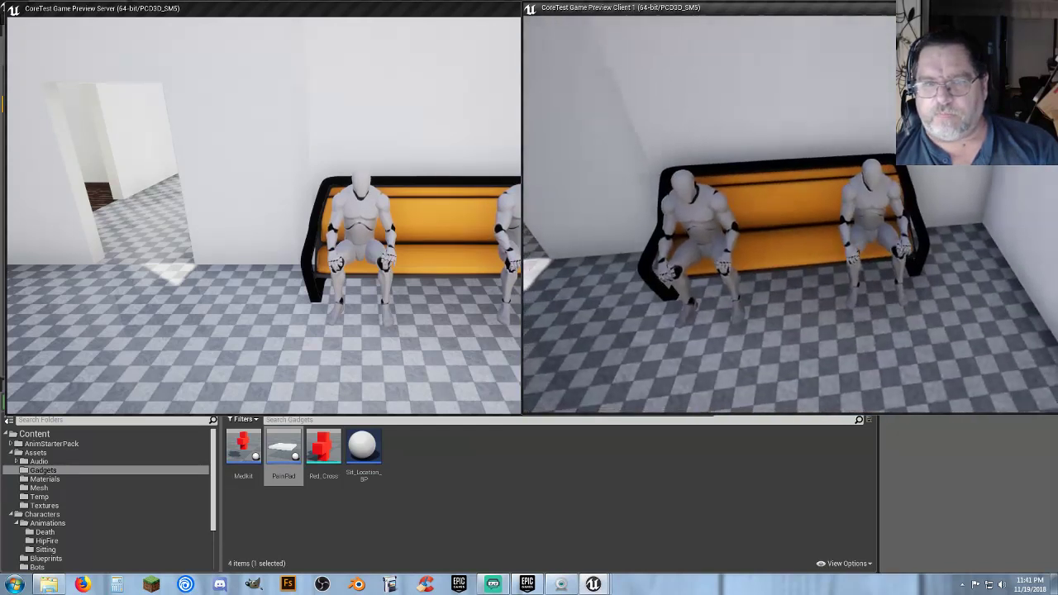
Move the server character from its end seat to the bench's middle seat beside the client character, and close the preview
key(alt+Tab)
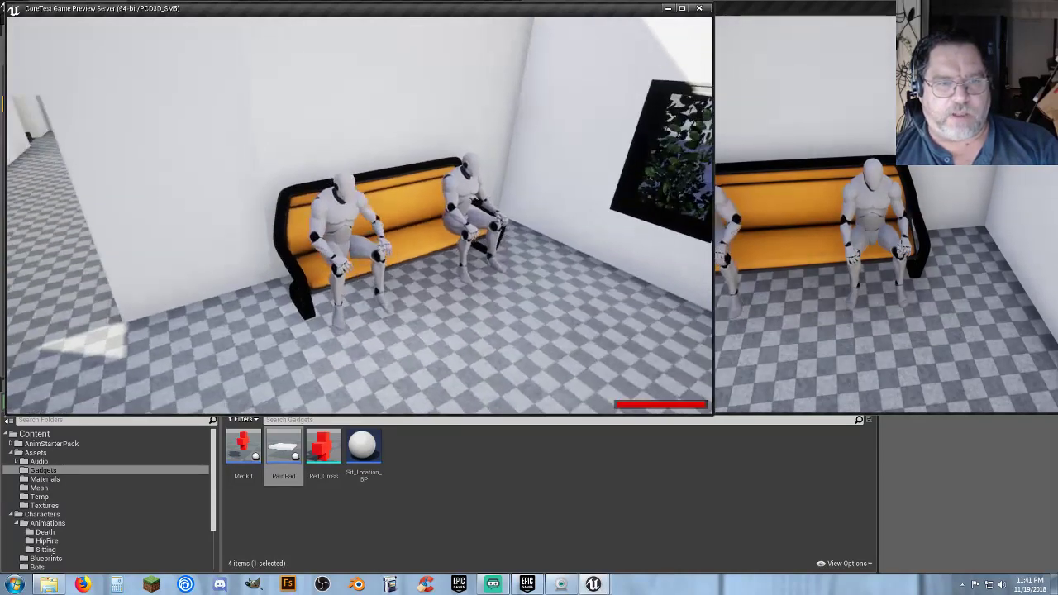
key(e)
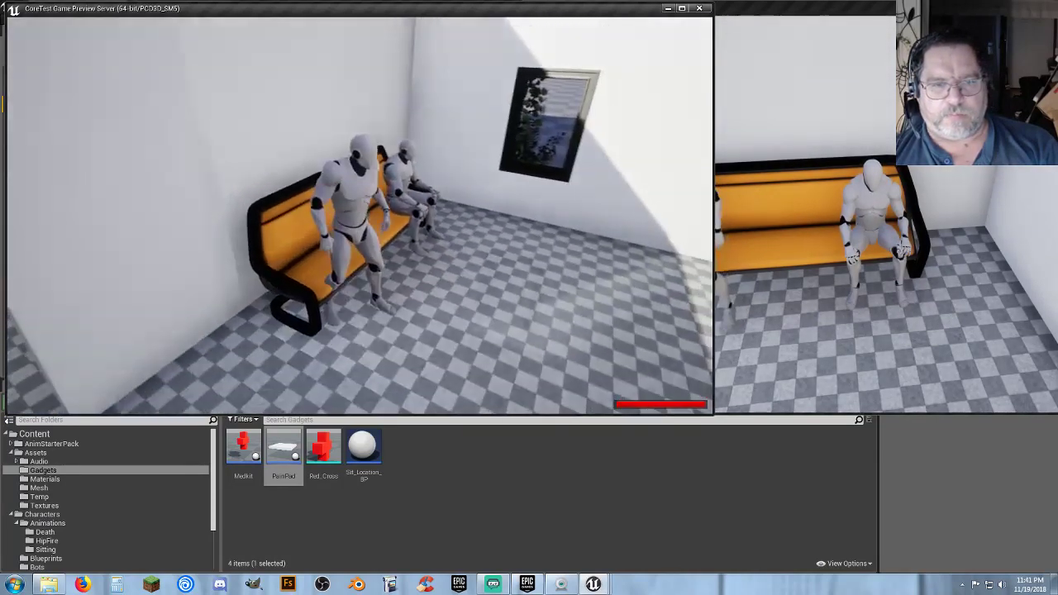
key(d)
key(w)
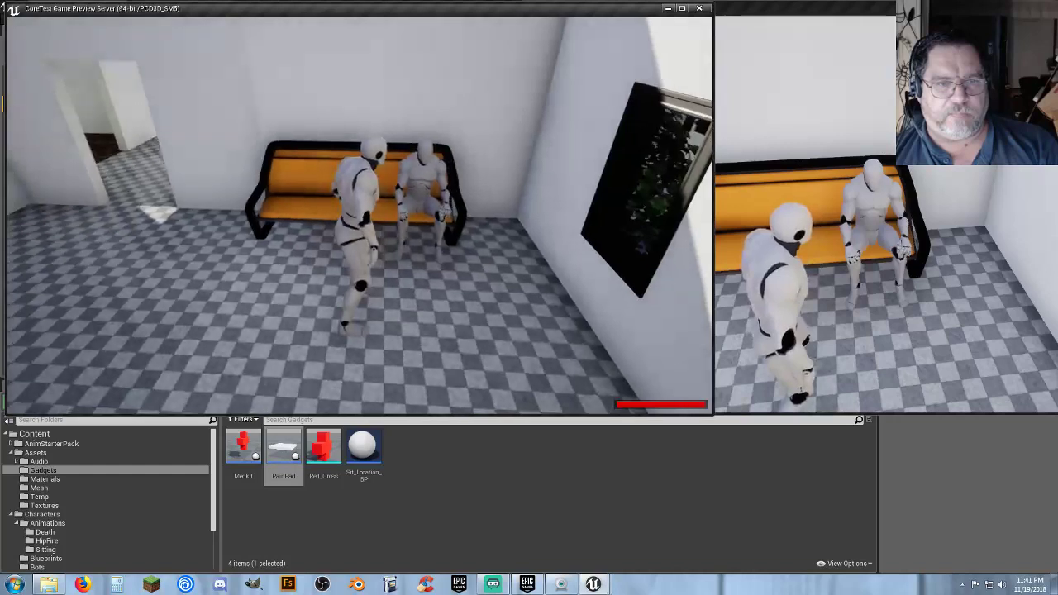
key(e)
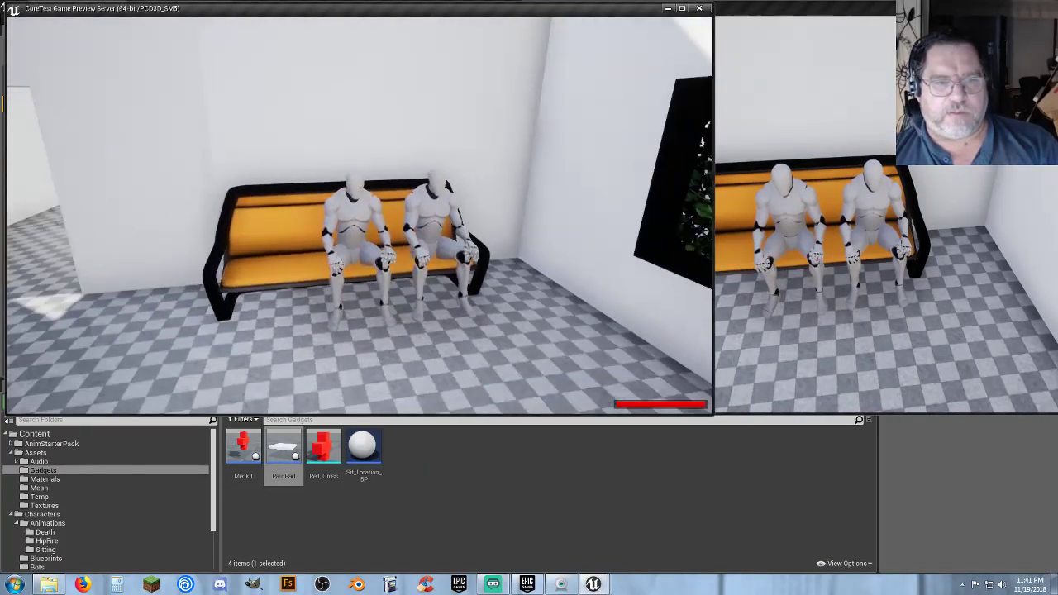
key(alt+Tab)
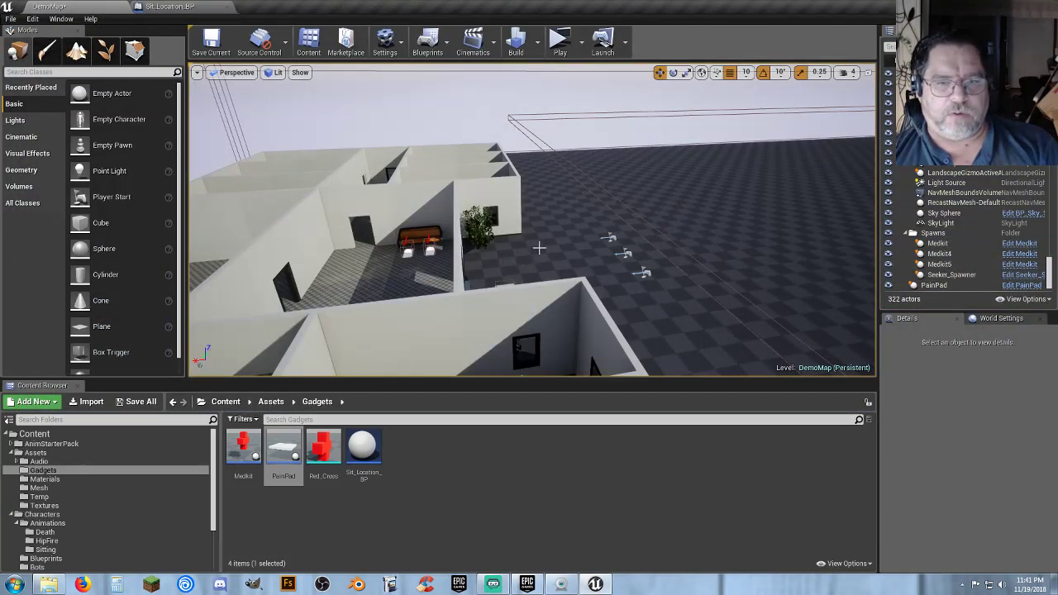
Play the two-player preview and run the client character into the building to sit on the orange bench's middle seat
right_drag(539, 248, 538, 248)
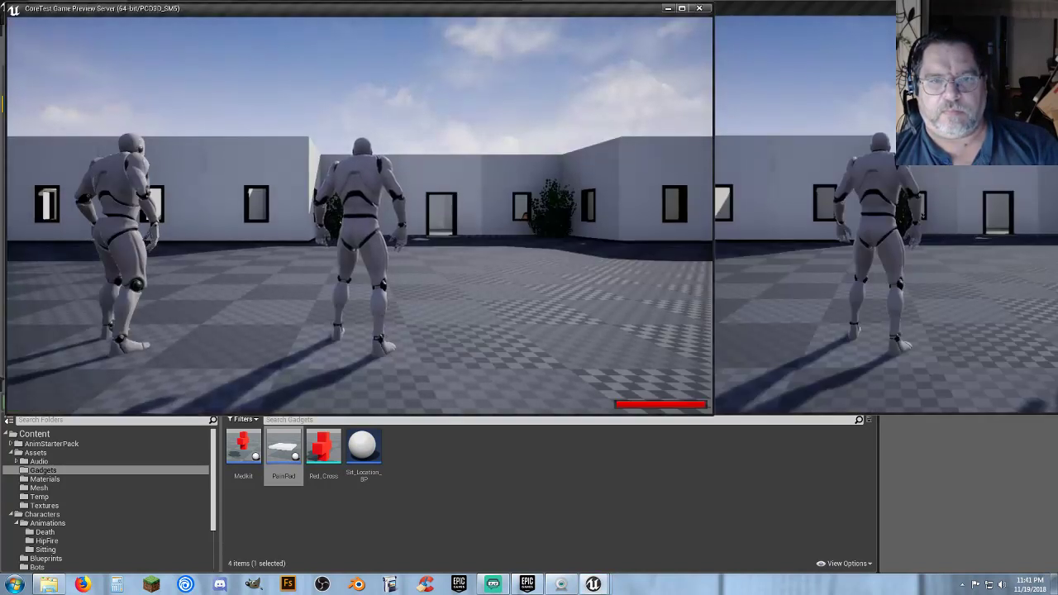
key(w)
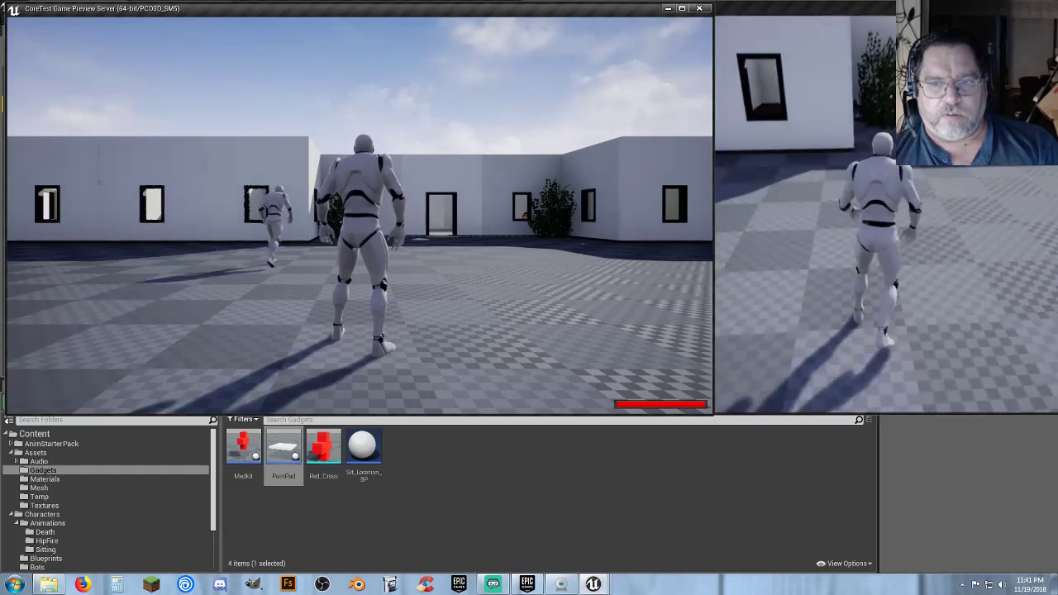
key(space)
key(alt+Tab)
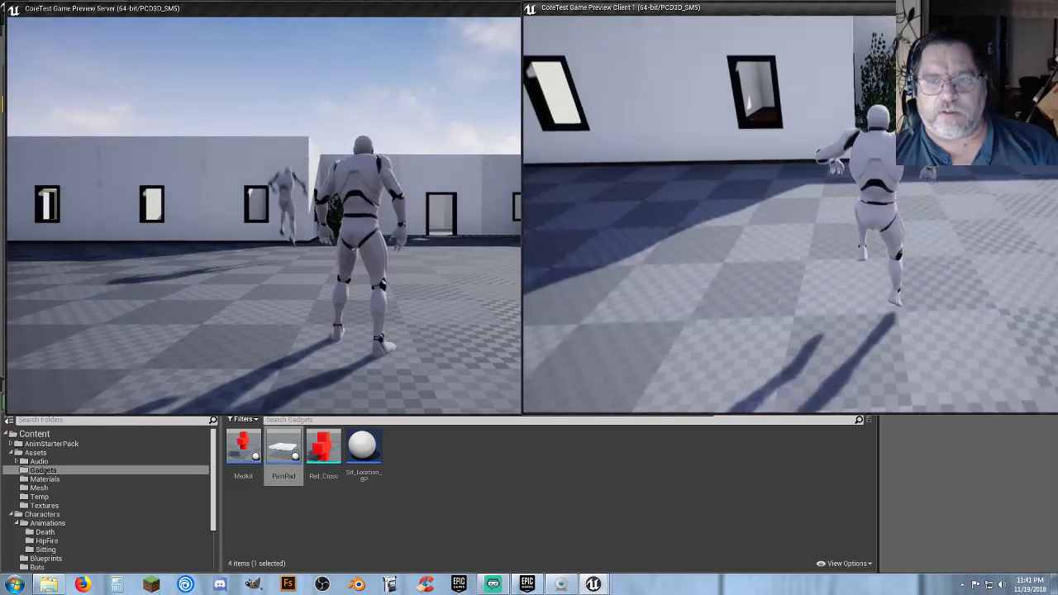
key(w)
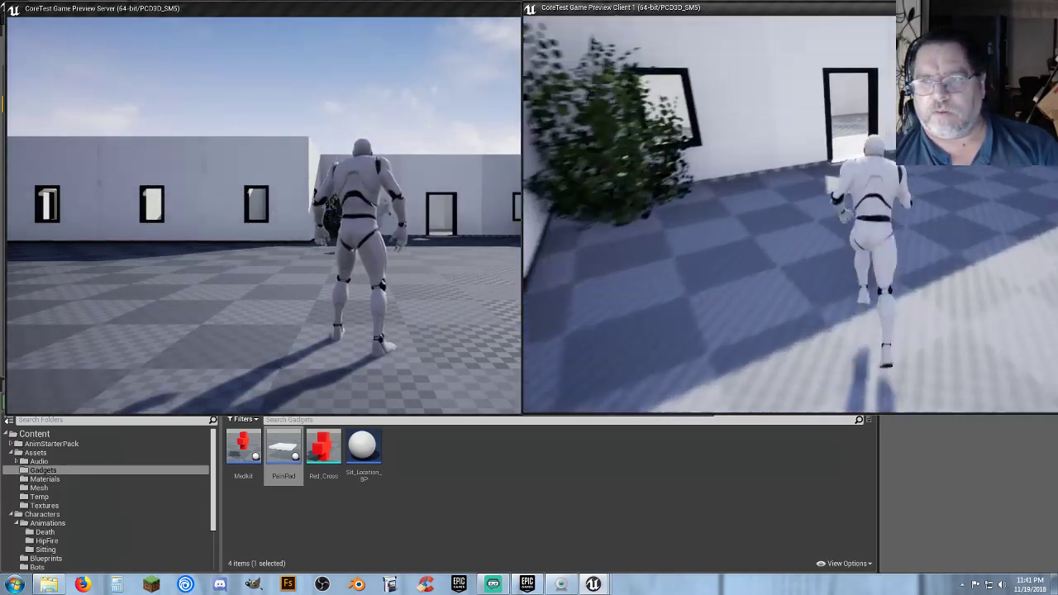
key(w)
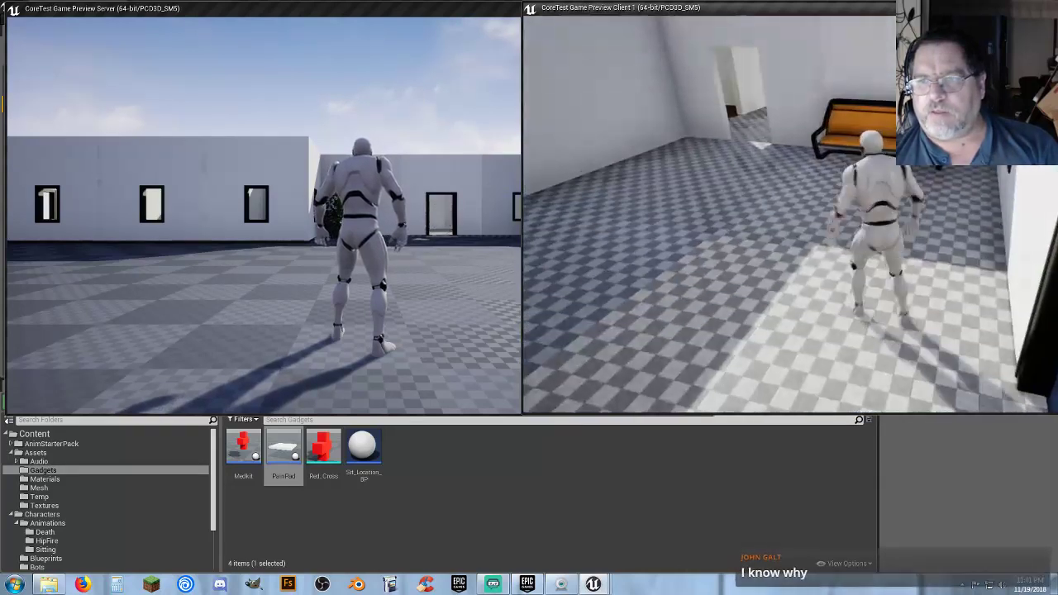
key(w)
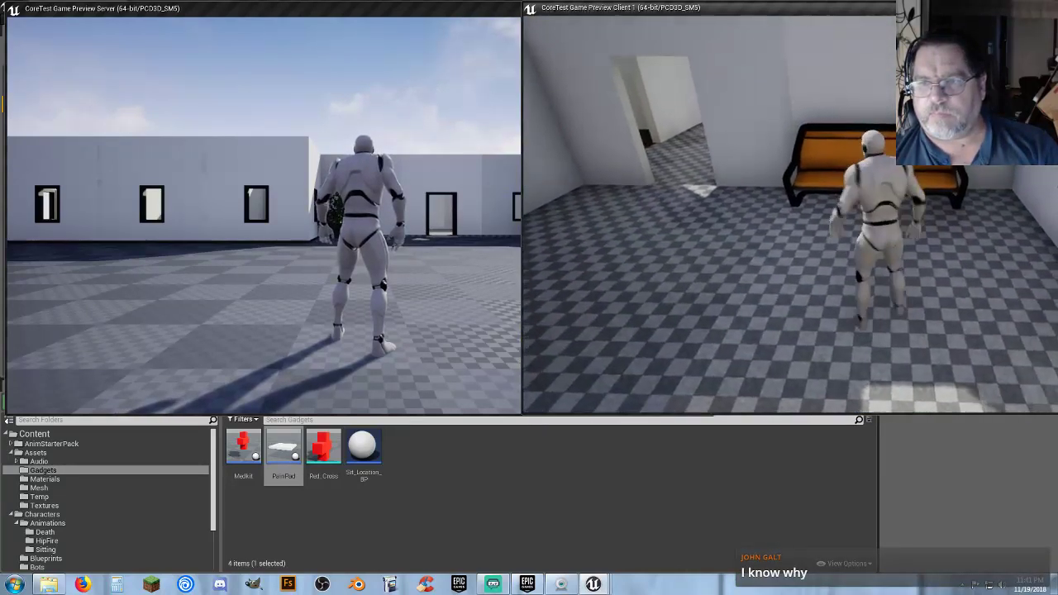
key(w)
key(s)
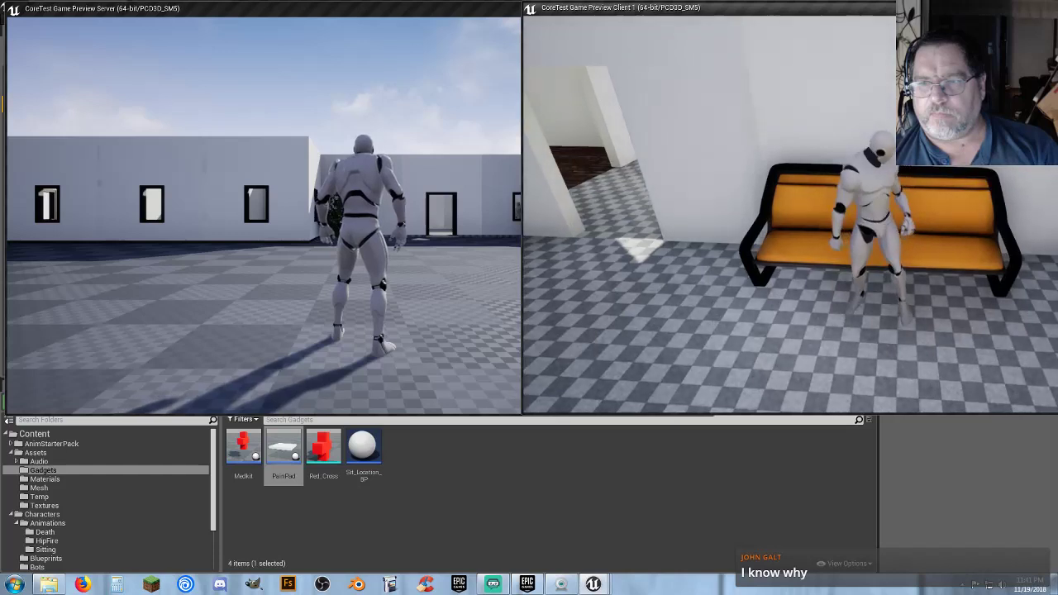
Switch to the server preview and run its character to the bench to sit beside the client character, at the doorway end
key(alt+Tab)
click(505, 174)
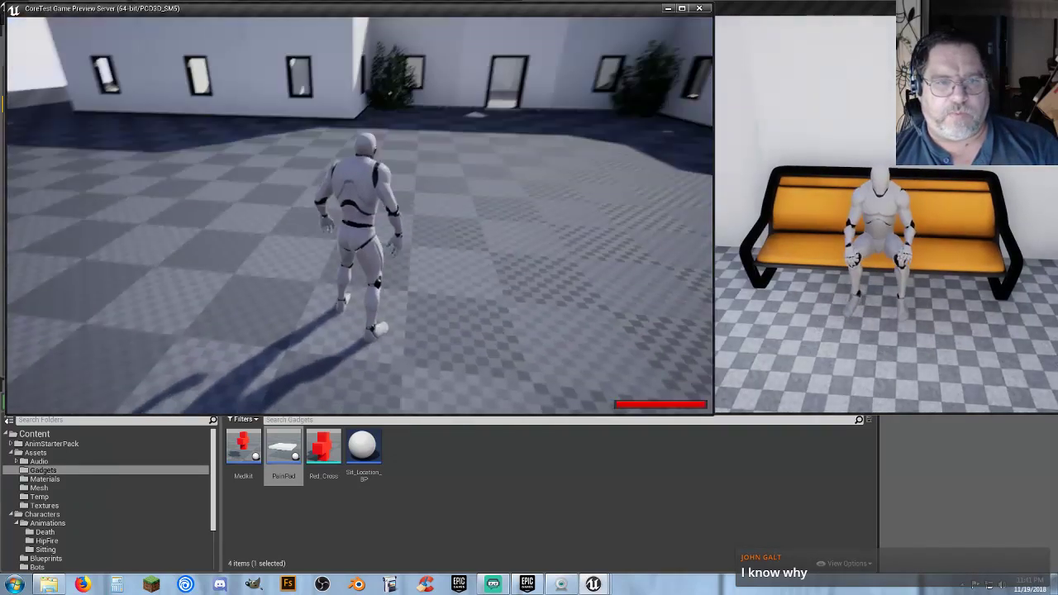
key(w)
key(w)
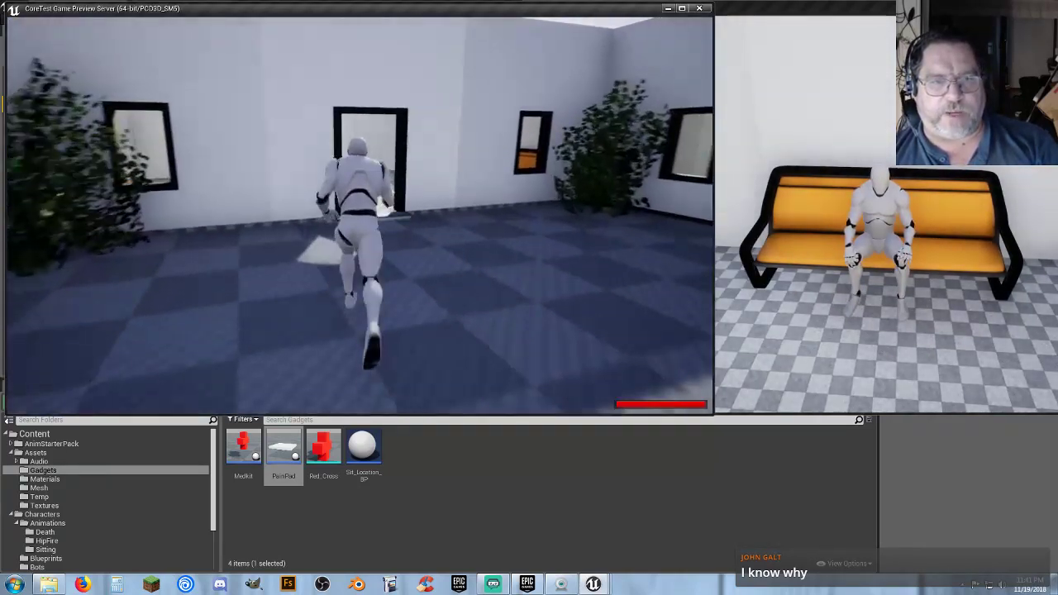
key(w)
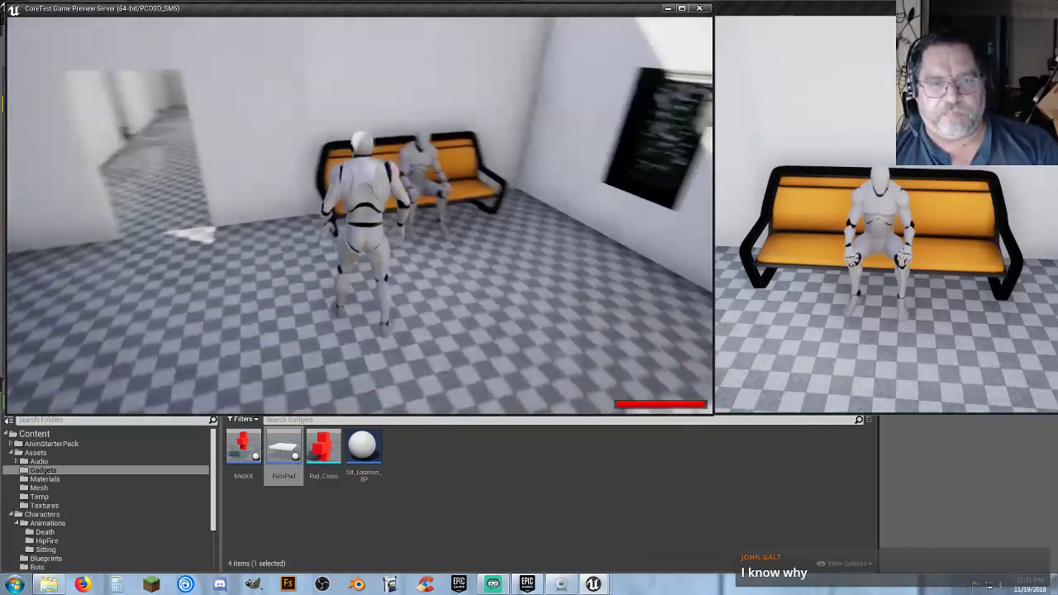
key(w)
key(e)
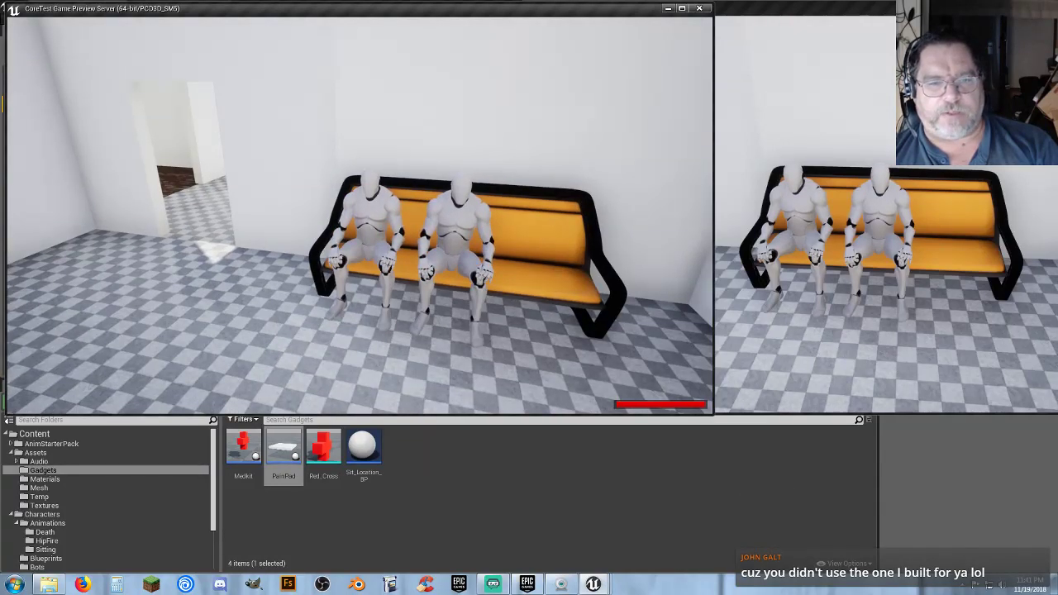
Stand the server character up and seat it at the bench's other end, next to the window
key(e)
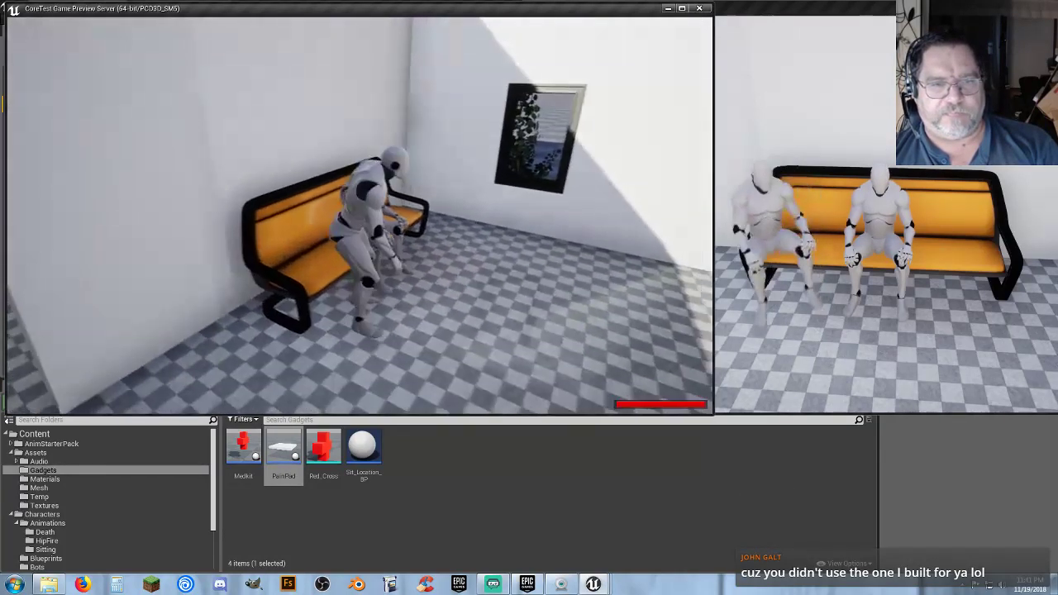
key(w)
key(e)
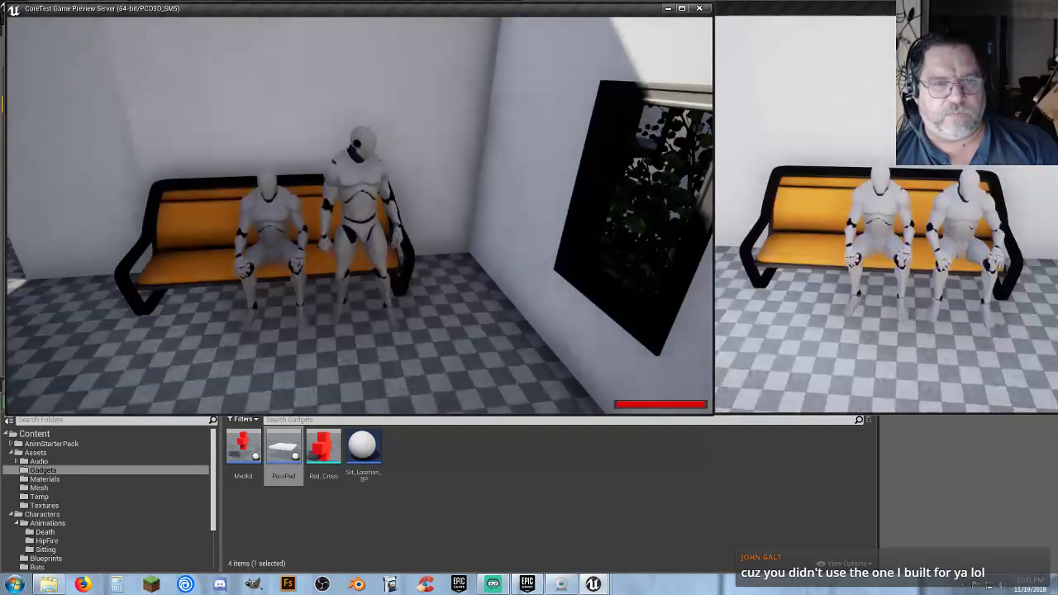
key(e)
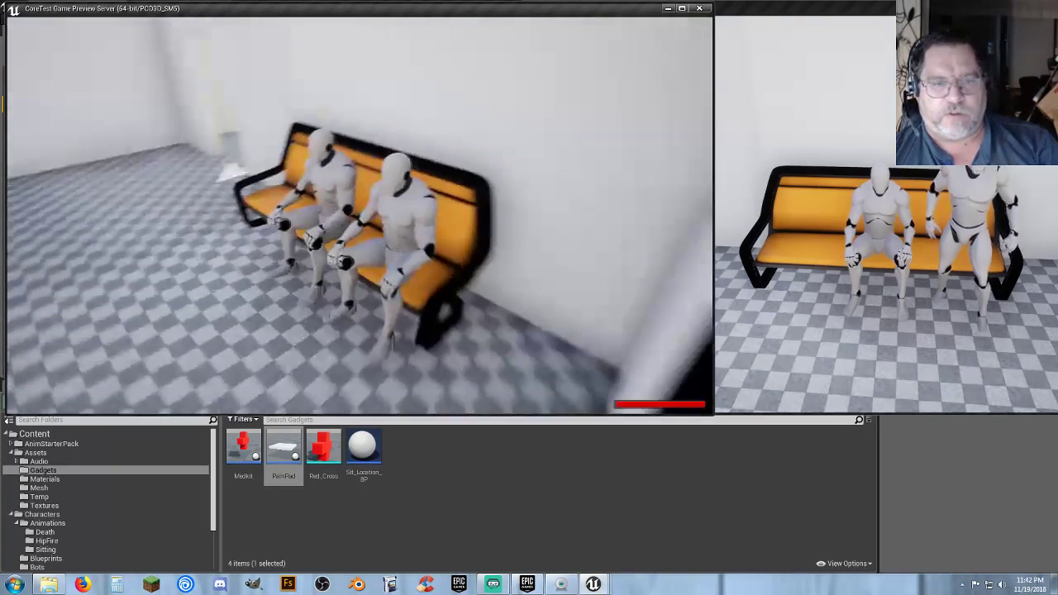
Compare the two characters' seated poses in the server and client previews, and close the preview
key(alt+Tab)
click(490, 355)
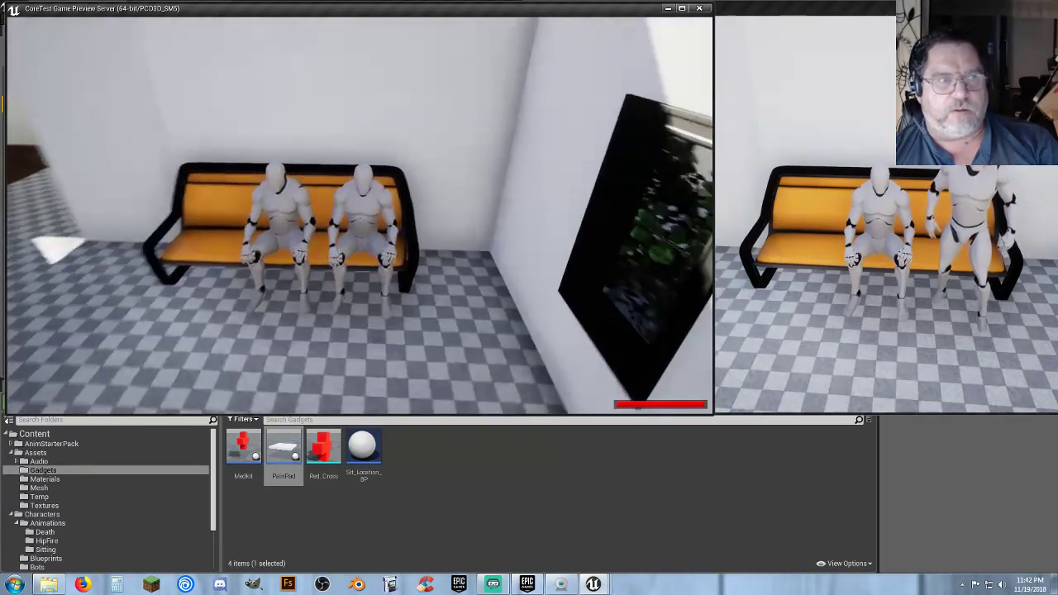
key(alt+Tab)
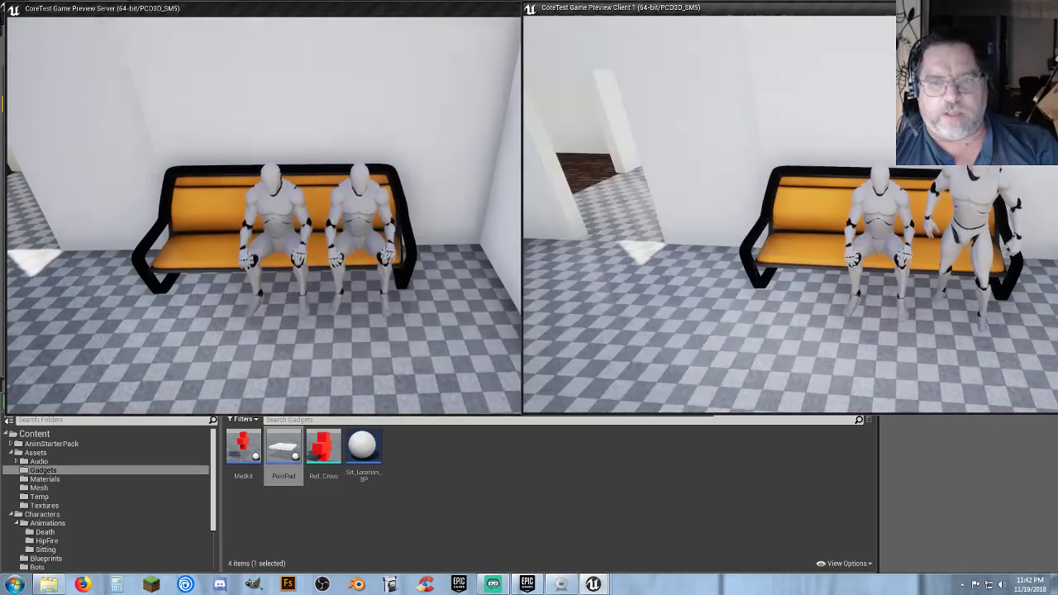
key(w)
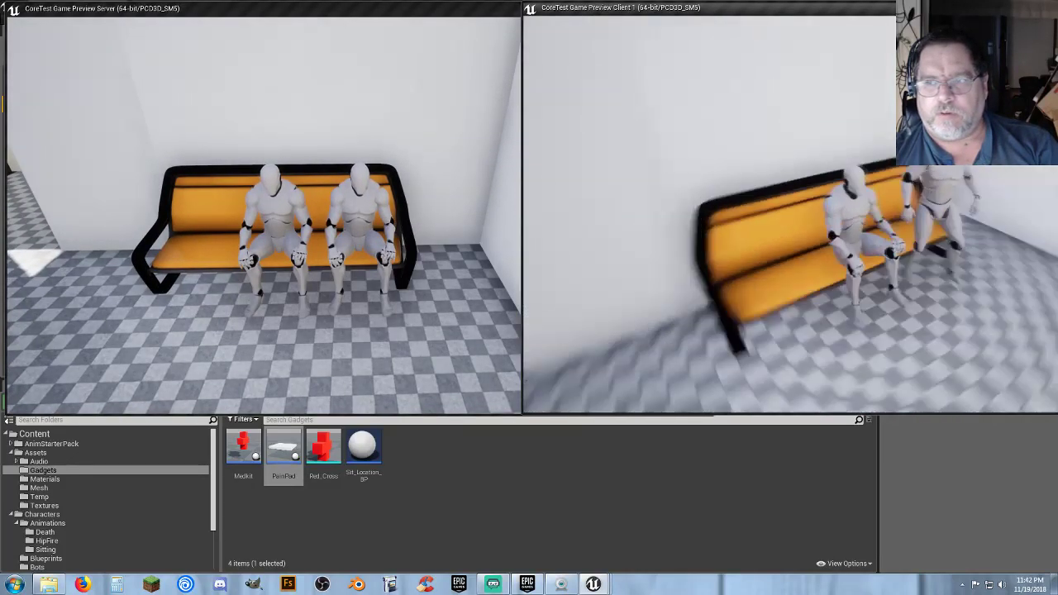
key(Escape)
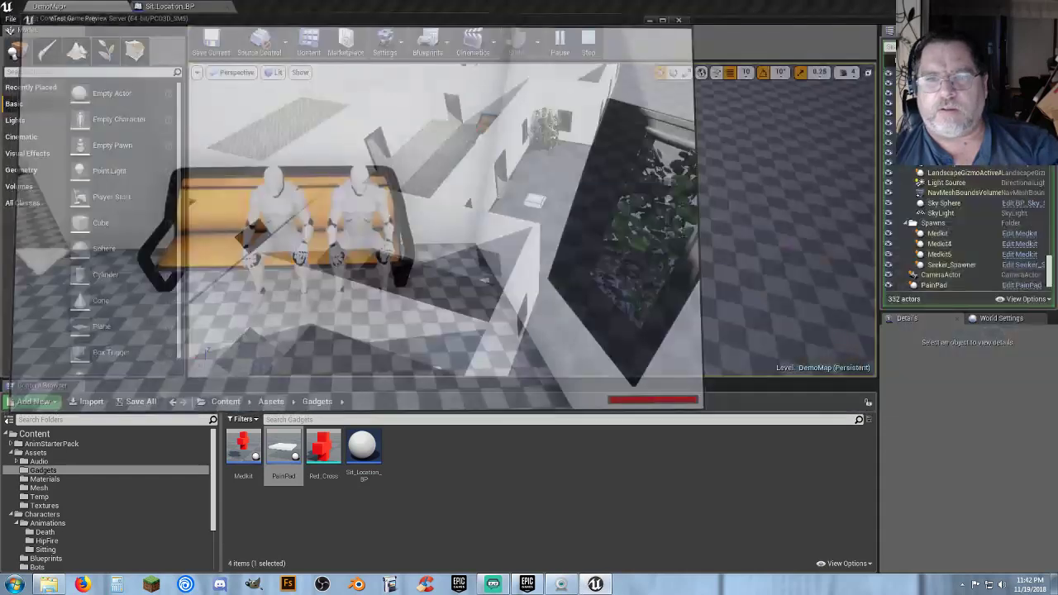
click(552, 517)
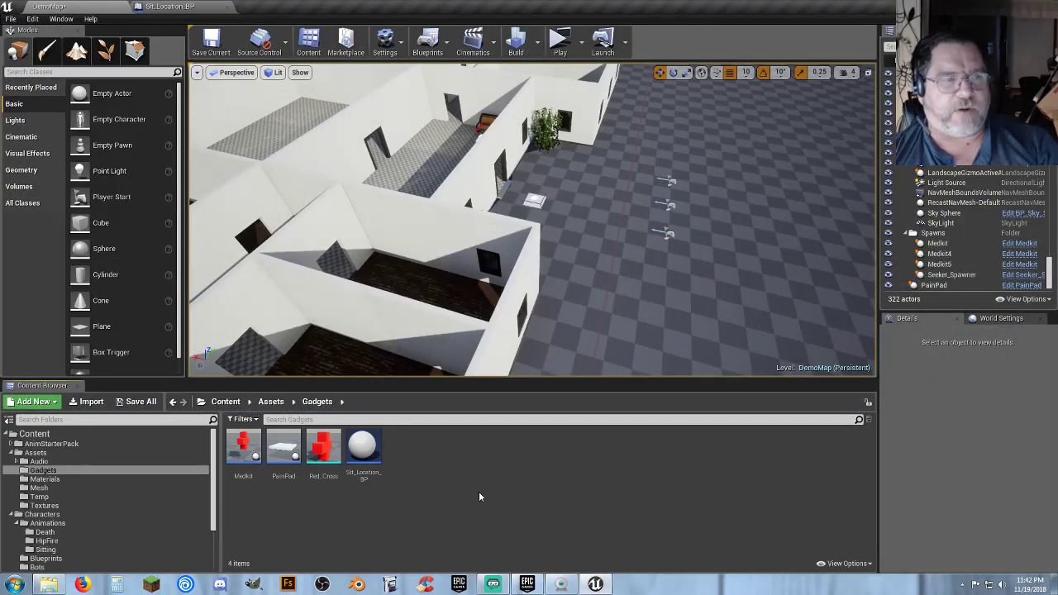
Examine the begin and end overlap logic in the Sit_Location_BP event graph
click(169, 6)
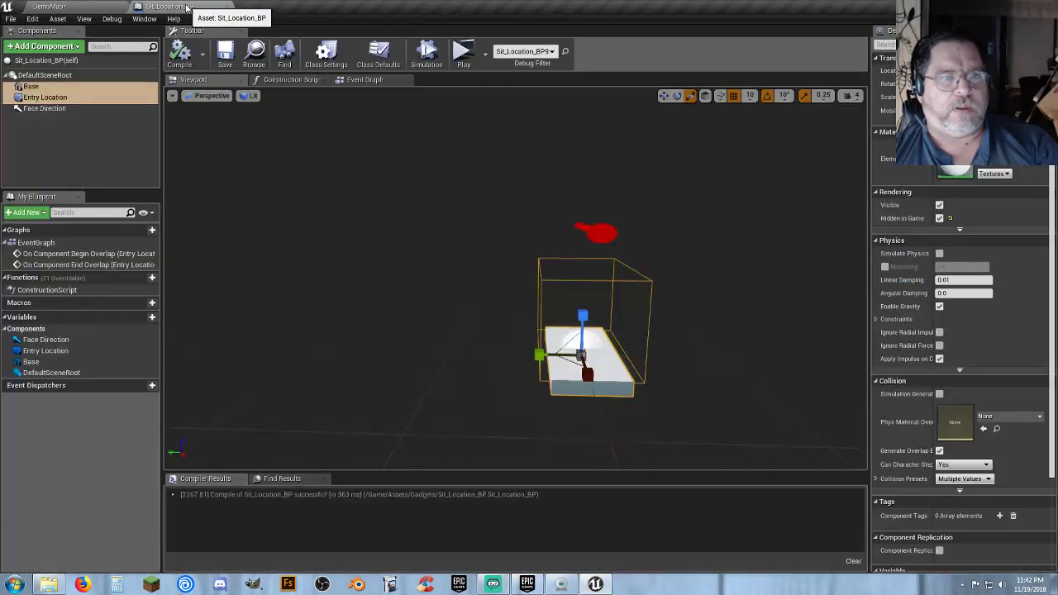
click(368, 80)
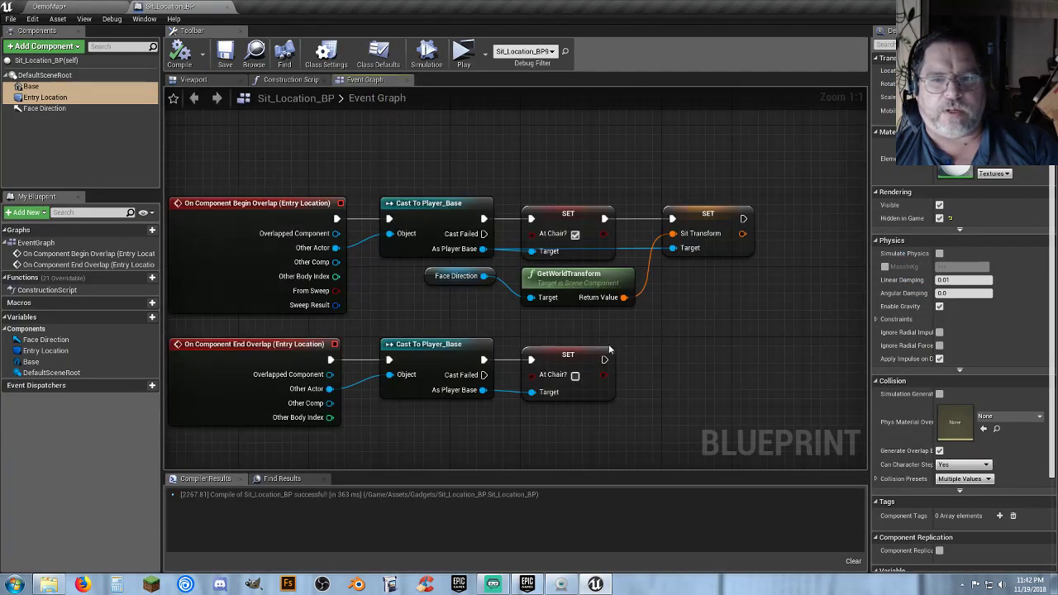
right_drag(664, 341, 722, 298)
drag(741, 357, 340, 165)
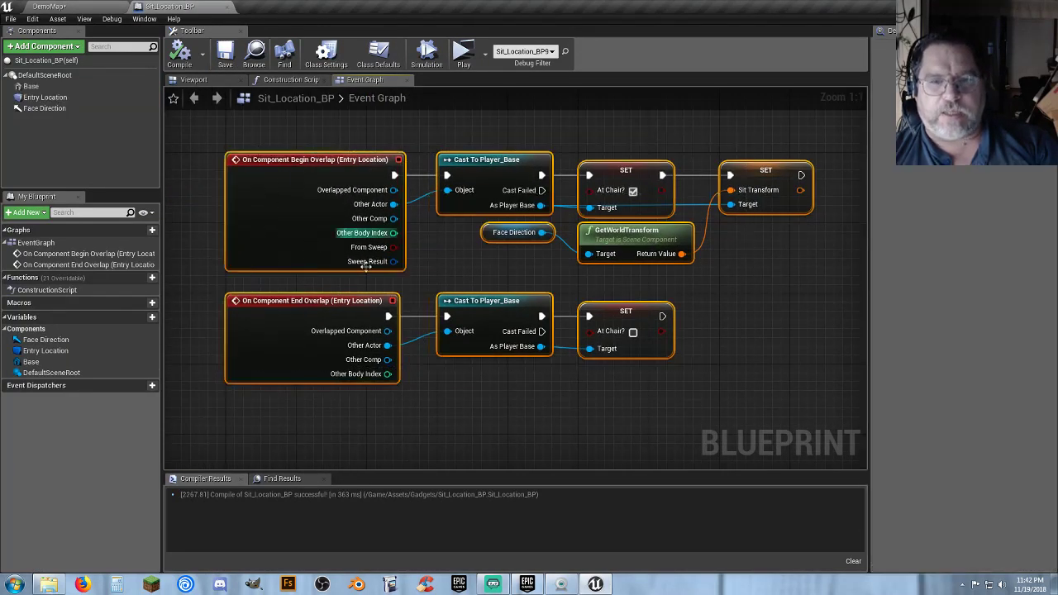
click(592, 405)
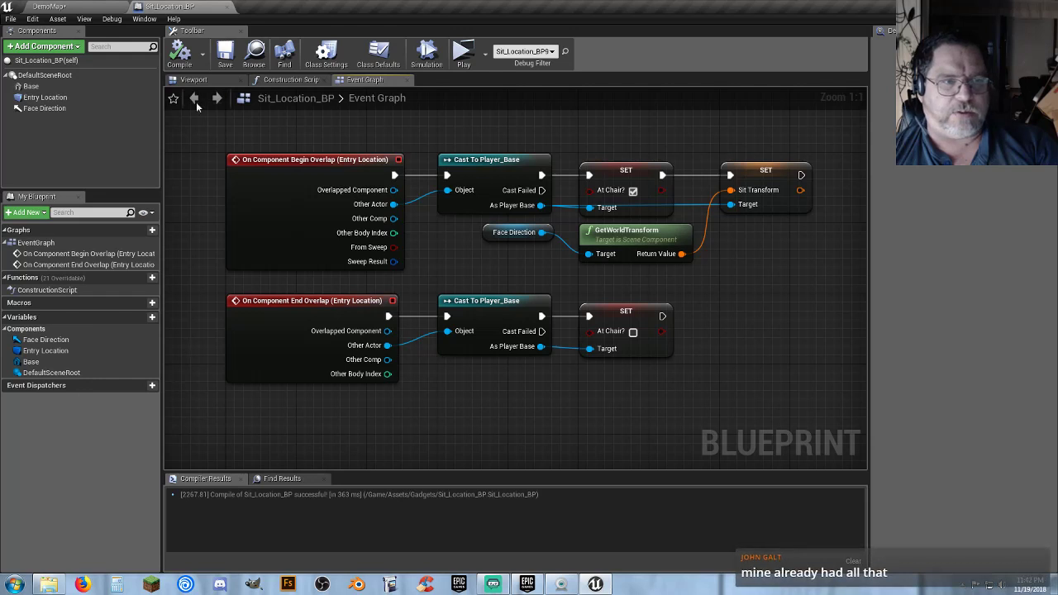
Leave Sit_Location_BP and open the Player_Base blueprint from the Characters > Blueprints folder
click(50, 6)
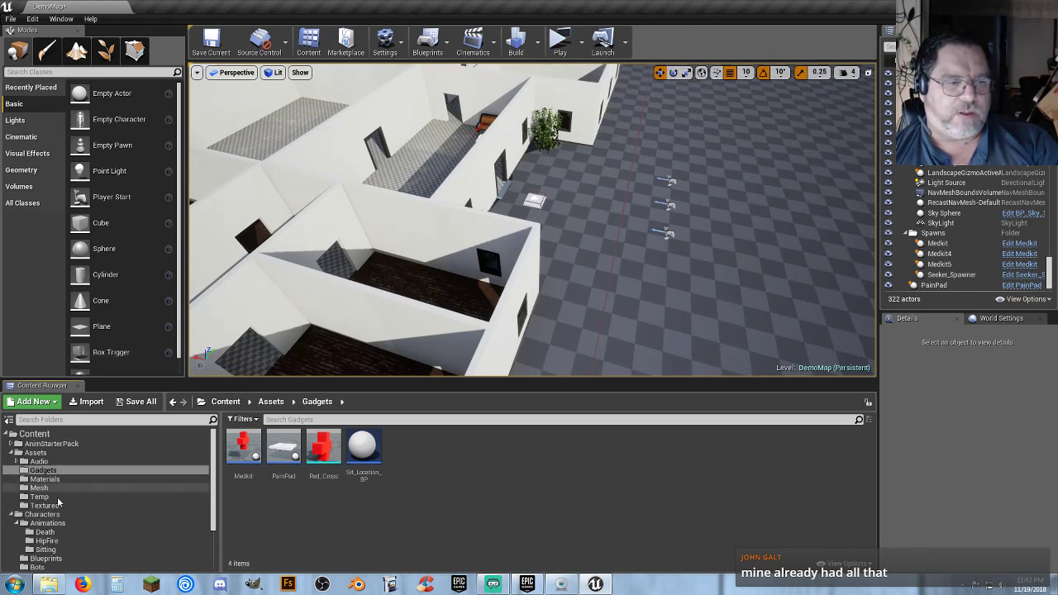
click(45, 558)
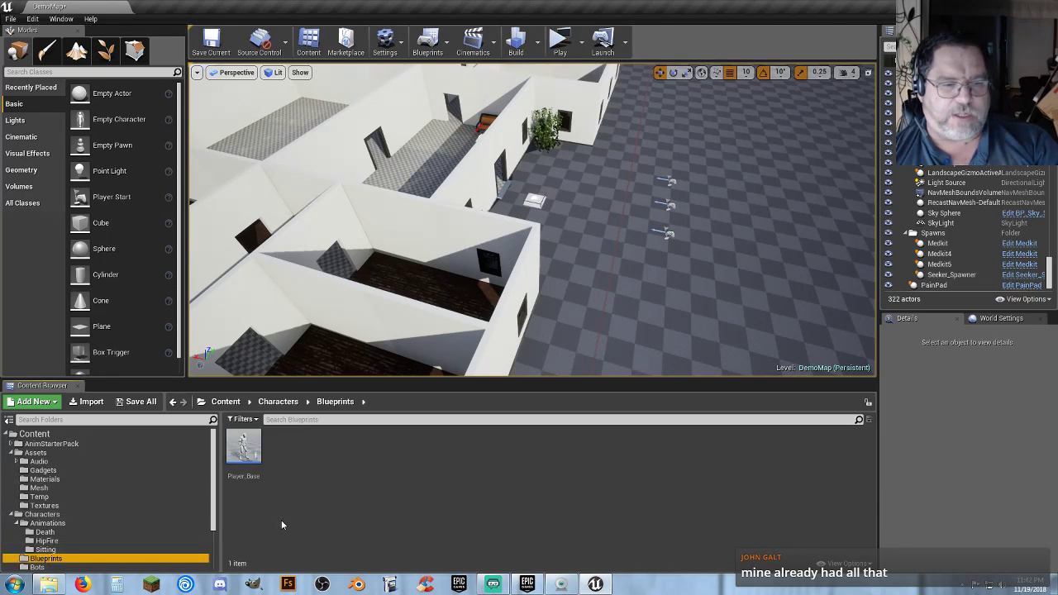
double_click(244, 448)
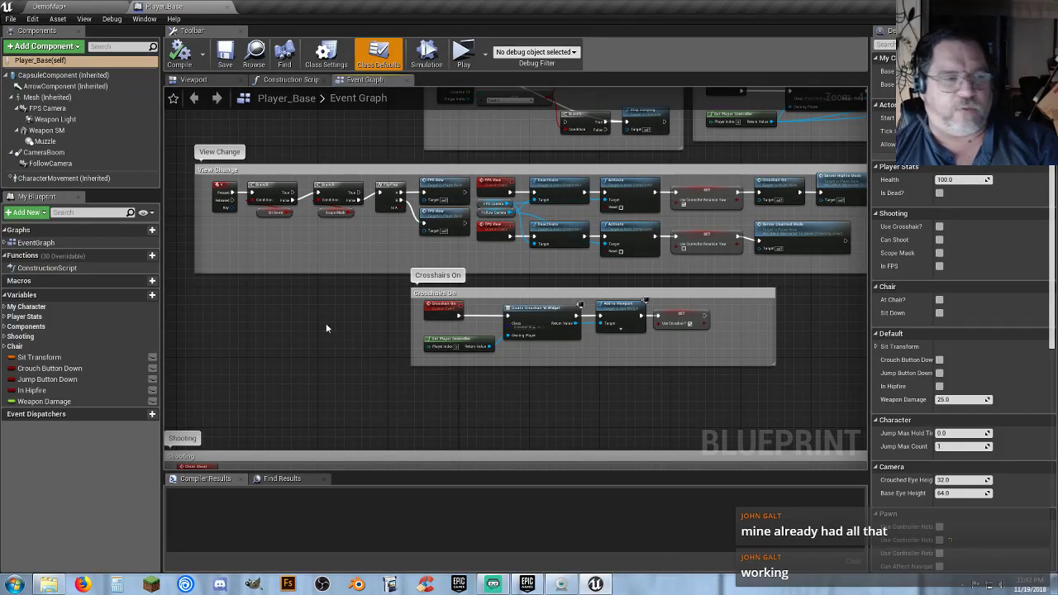
Survey the node groups across the whole Player_Base event graph, including the unframed nodes below Shooting
right_drag(326, 329, 333, 354)
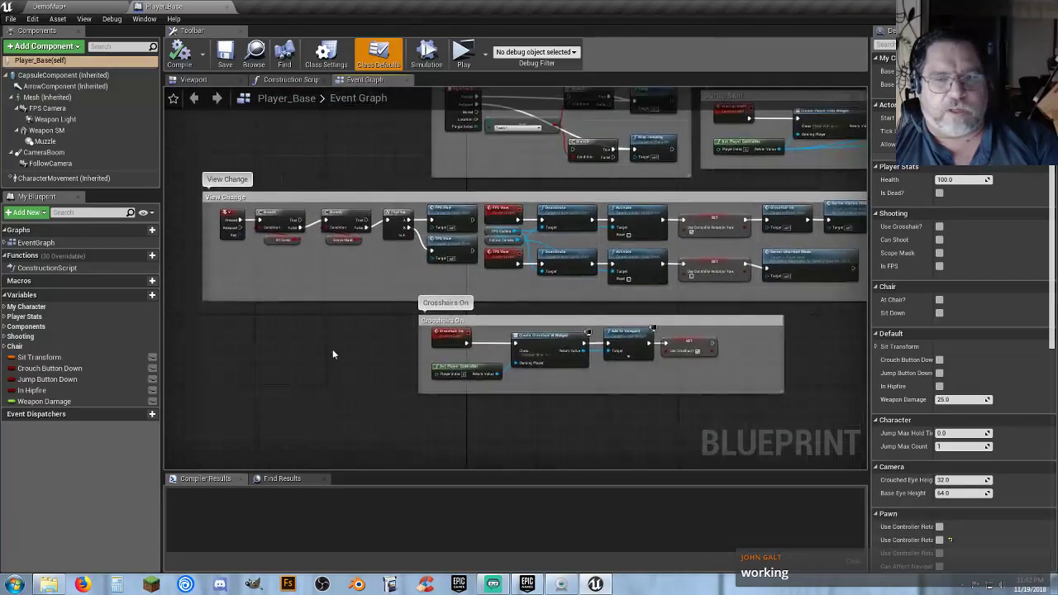
scroll(334, 351, down, 10)
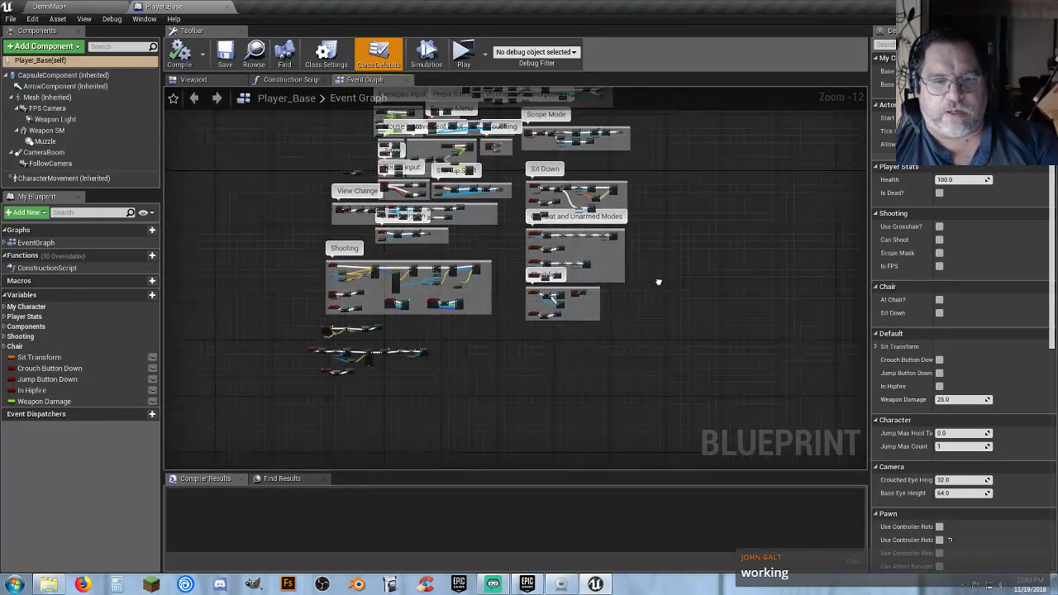
drag(675, 358, 279, 107)
right_drag(706, 214, 683, 315)
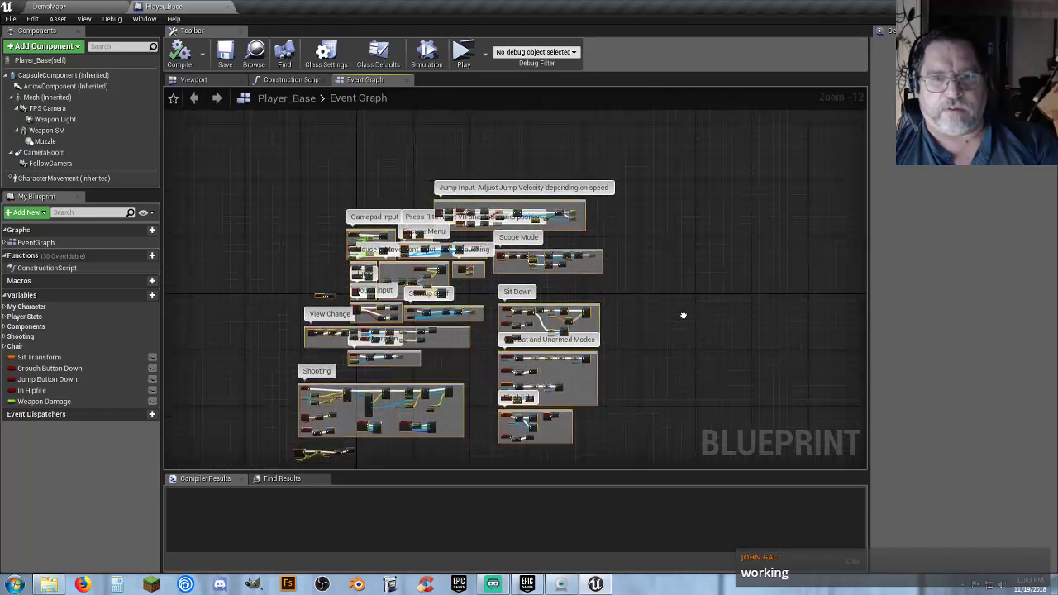
right_drag(644, 347, 645, 242)
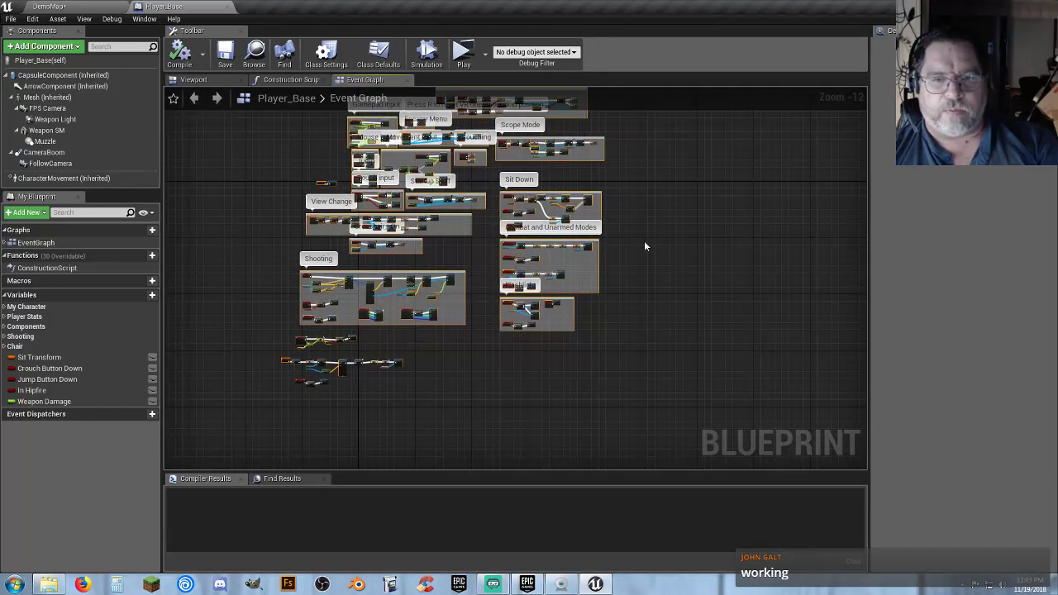
scroll(645, 244, up, 1)
drag(427, 353, 185, 270)
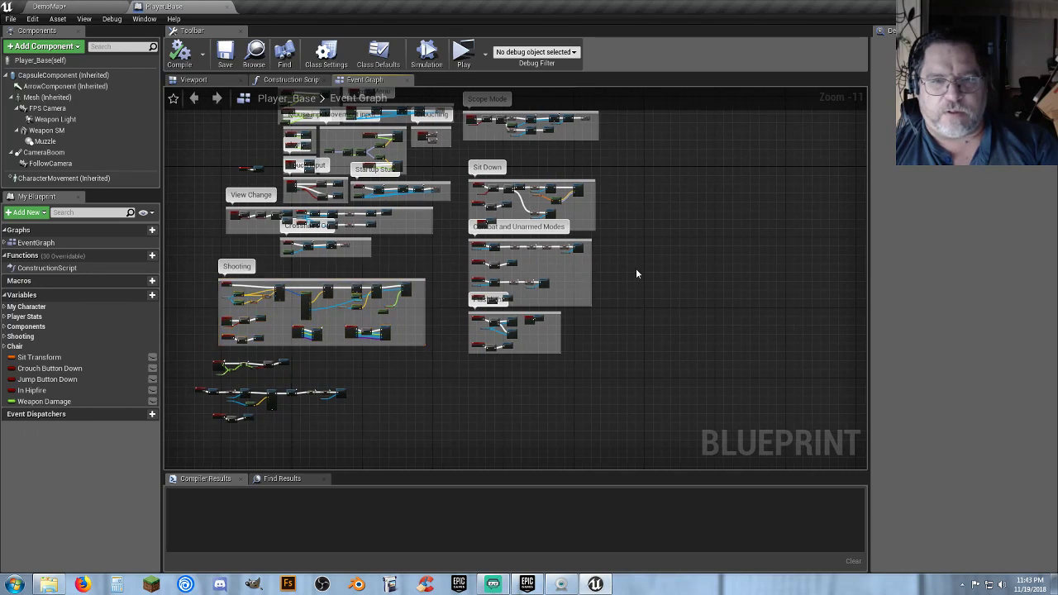
right_drag(636, 273, 682, 278)
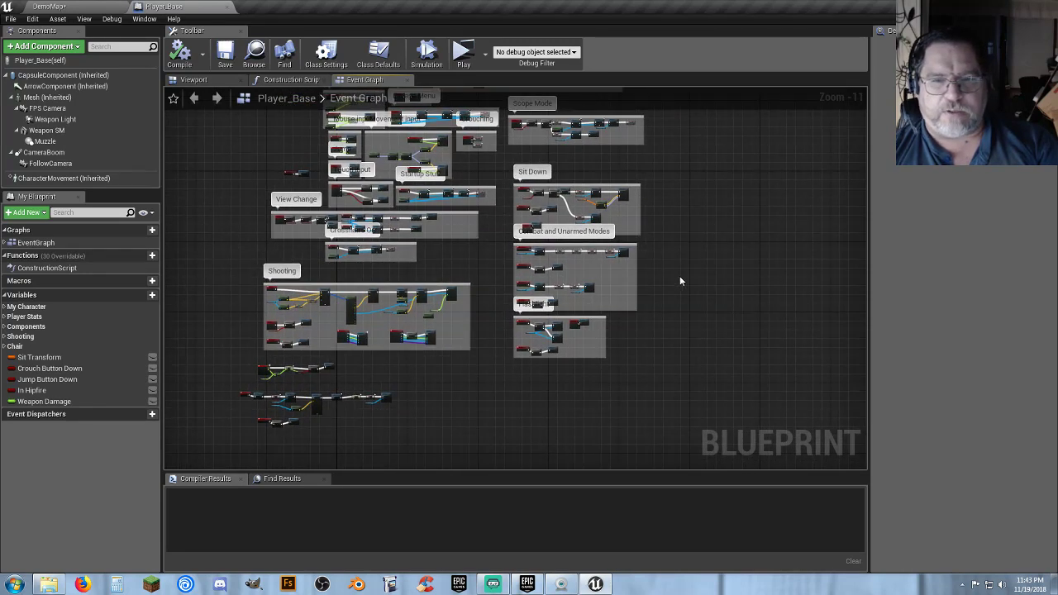
Examine the Sit Down group's nodes up close in the Player_Base event graph, covering its multicast, server and input events
scroll(678, 279, up, 3)
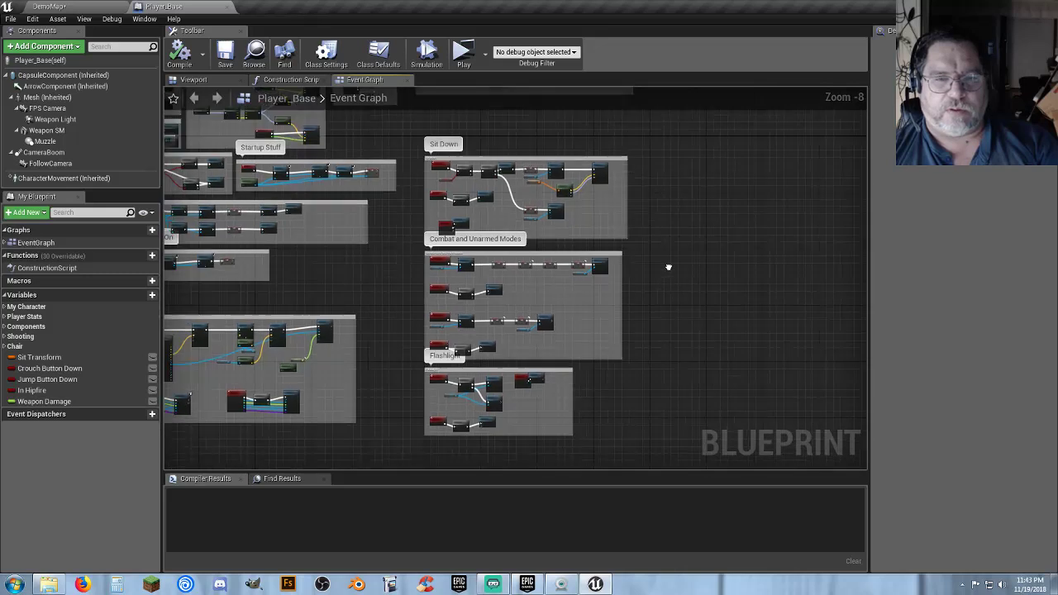
right_drag(668, 267, 666, 311)
scroll(664, 312, up, 4)
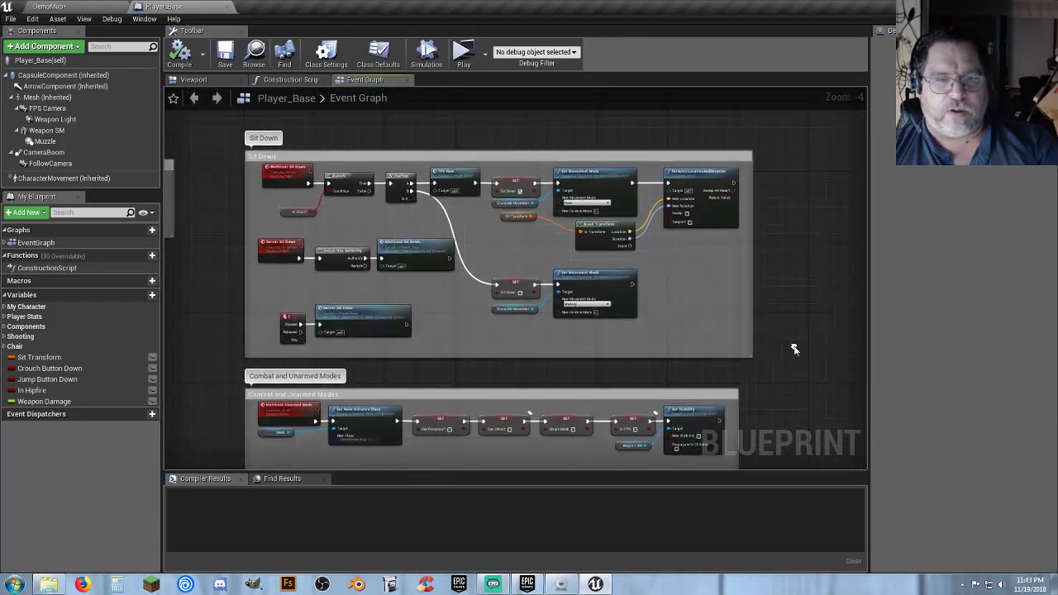
scroll(692, 331, up, 1)
right_drag(558, 363, 653, 388)
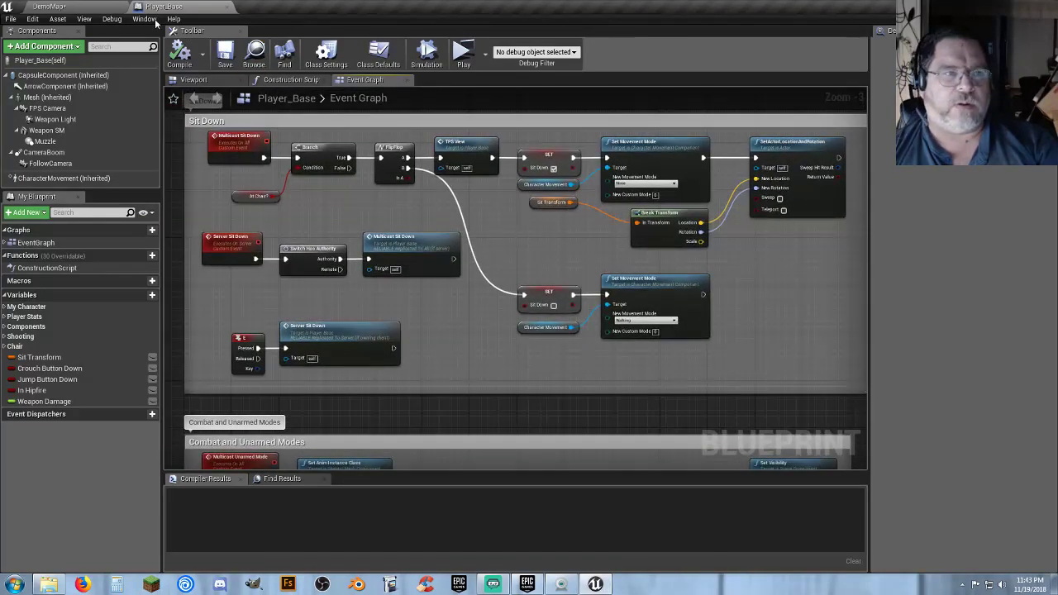
Return to the DemoMap level and examine the bench and its three sit locations up close
click(94, 6)
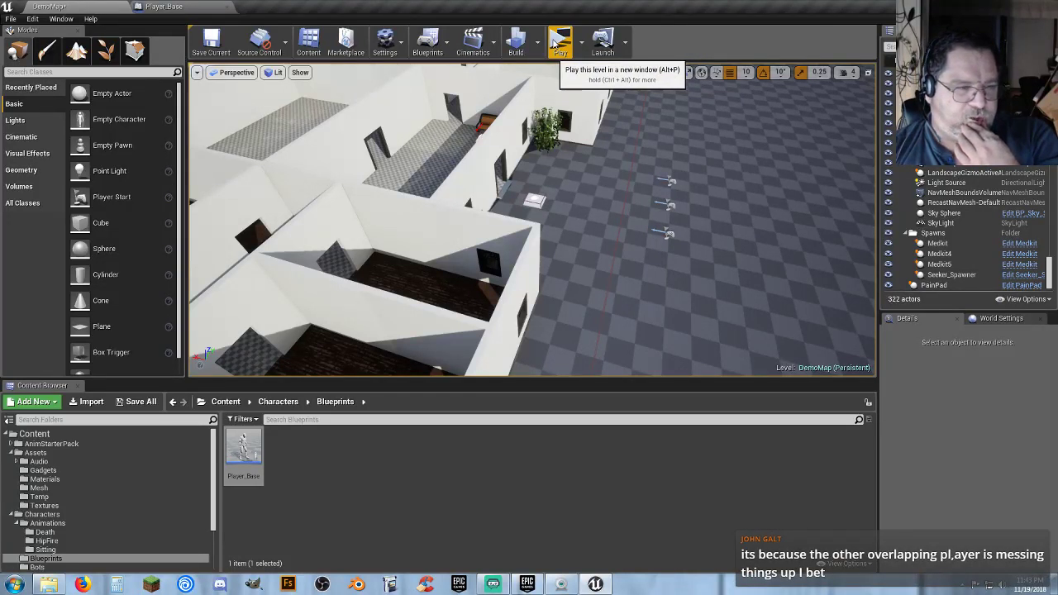
right_drag(533, 165, 785, 78)
key(w)
right_drag(442, 169, 442, 208)
key(w)
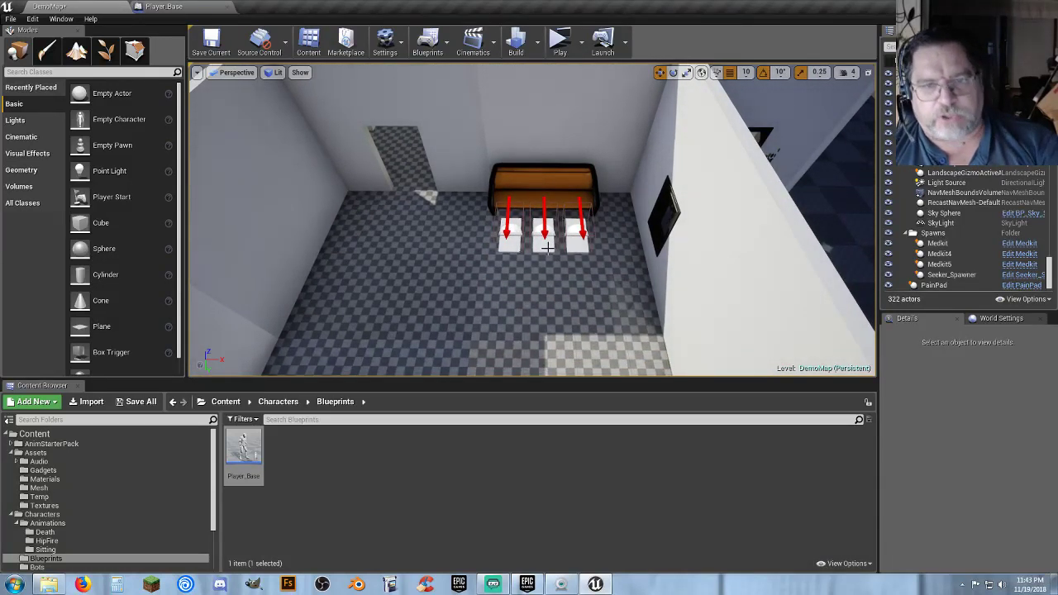
Go back to Player_Base and recheck the Sit Down node group in its event graph
click(183, 7)
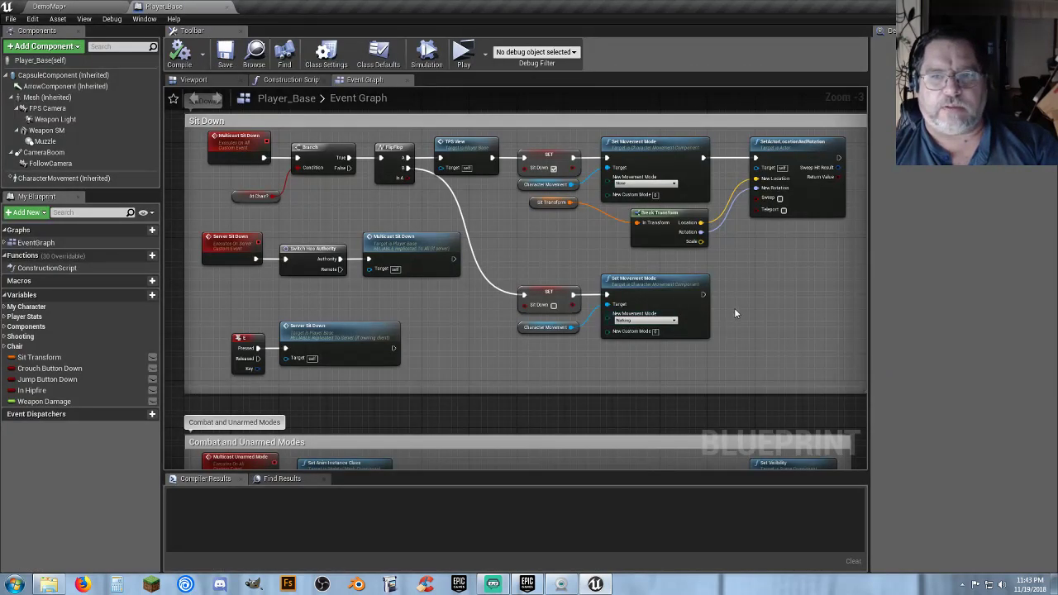
scroll(748, 308, down, 3)
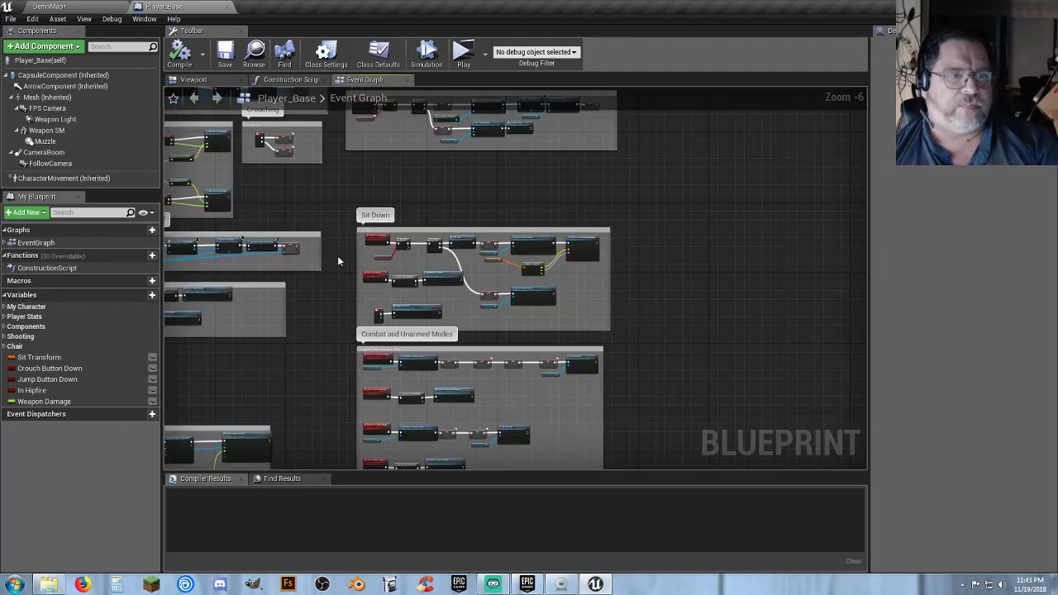
scroll(445, 299, up, 2)
scroll(451, 300, up, 1)
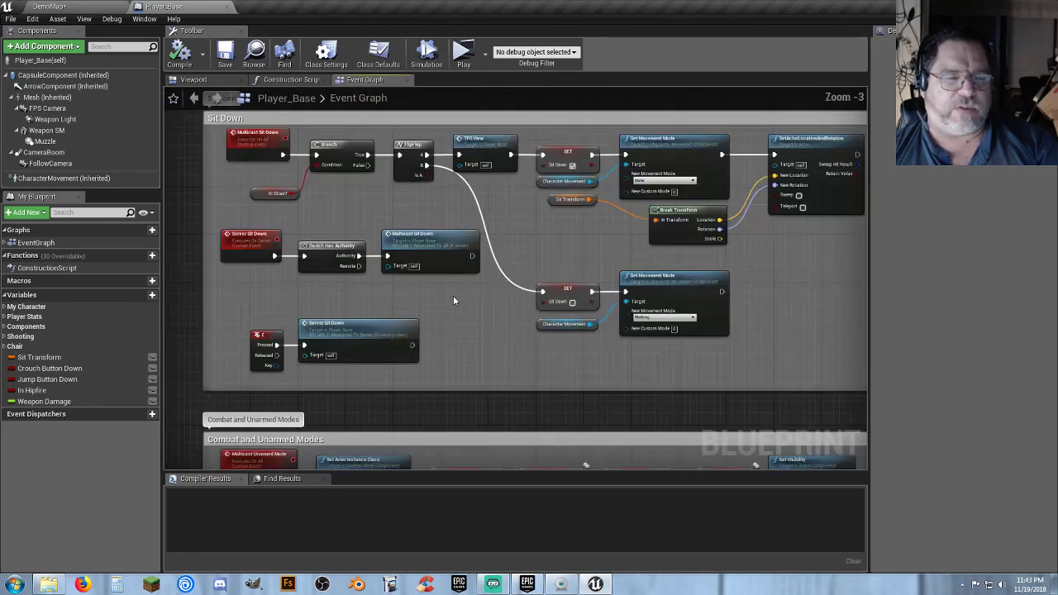
right_drag(451, 295, 429, 307)
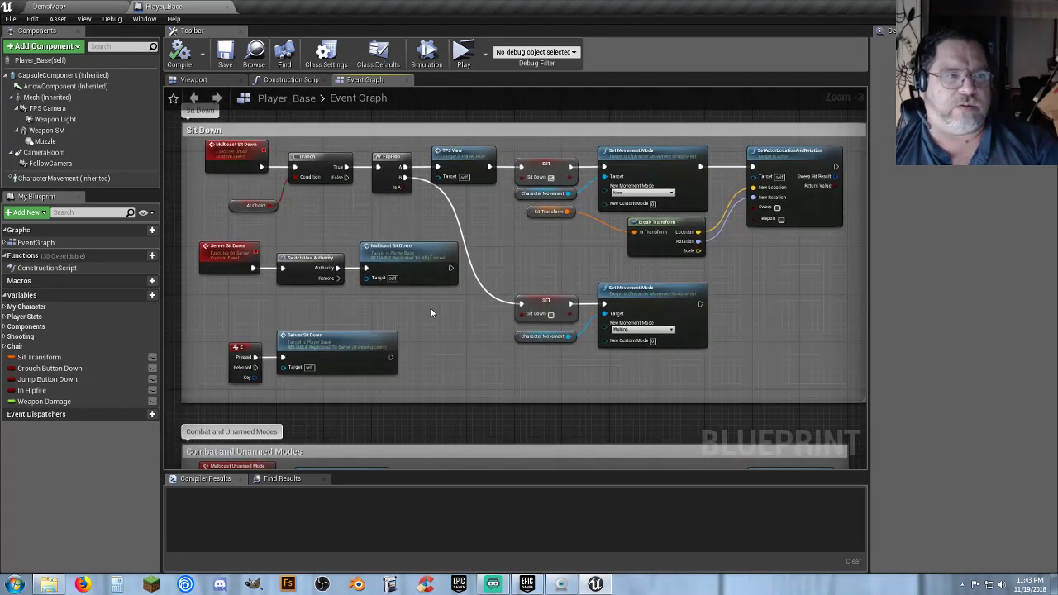
Turn off Hidden in Game for Player_Base's CapsuleComponent, and compile and save the blueprint
click(71, 76)
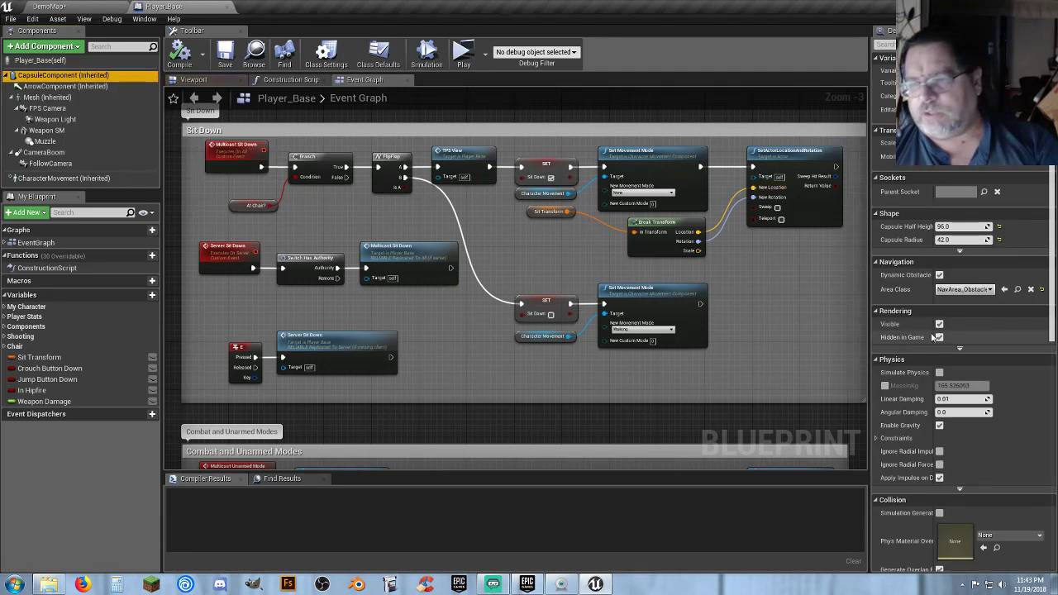
scroll(924, 345, down, 1)
scroll(922, 352, down, 3)
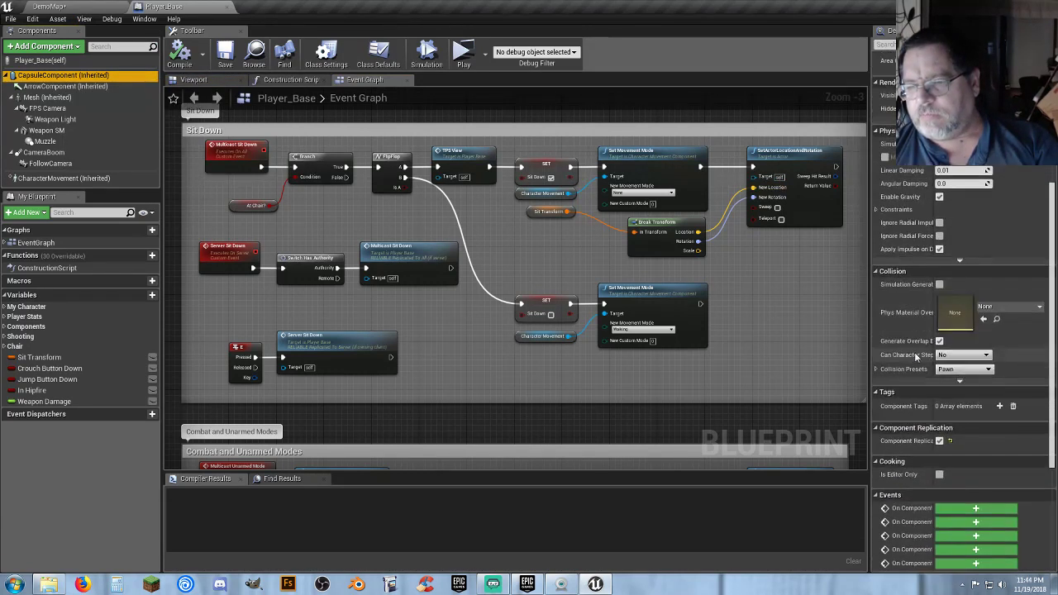
scroll(904, 392, up, 1)
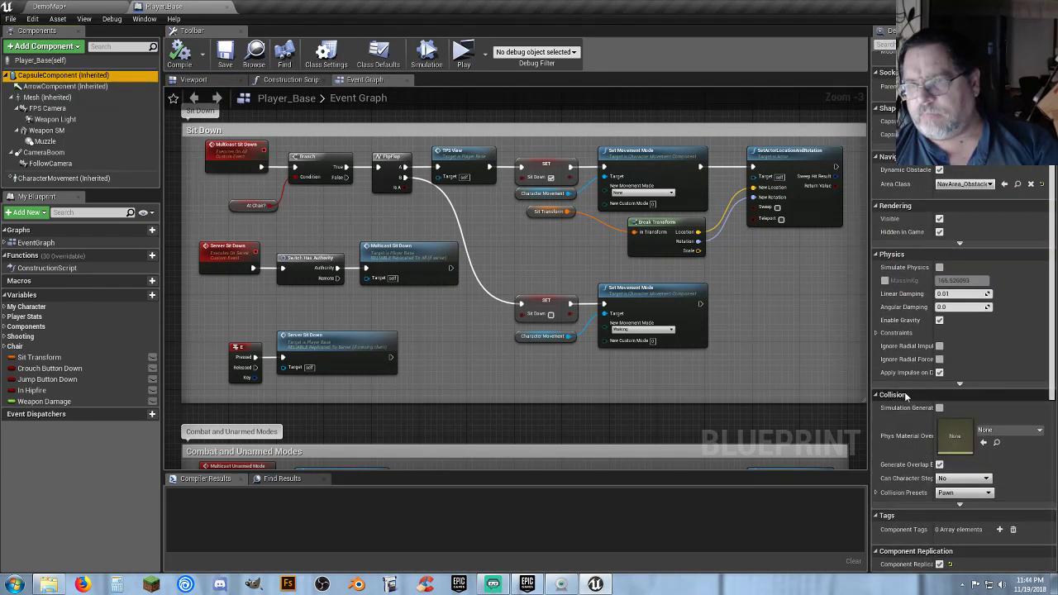
click(939, 232)
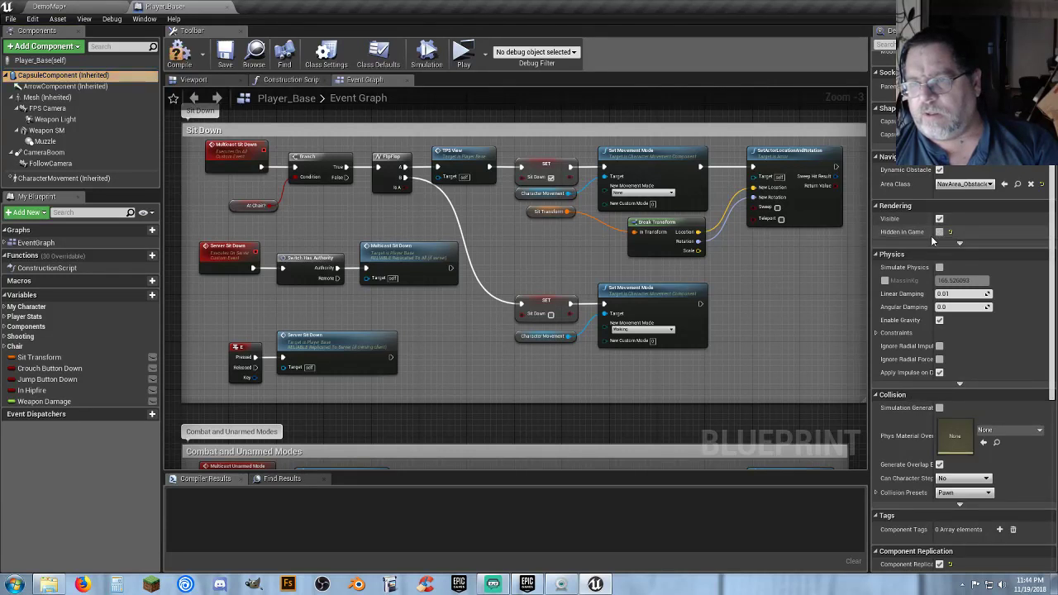
click(180, 56)
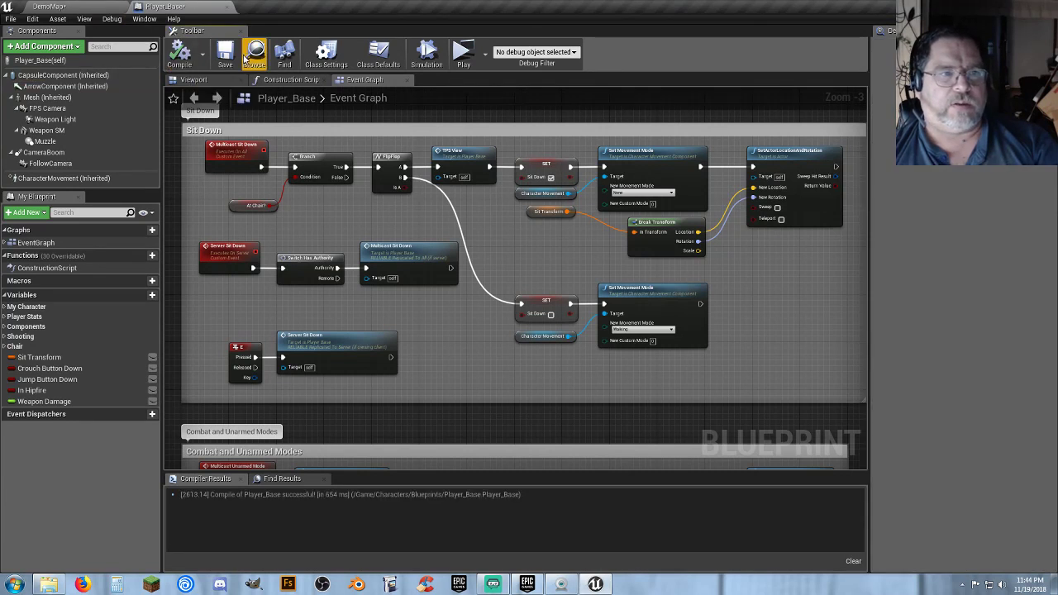
click(225, 58)
Start a two-player preview of DemoMap and seat the client's character in the middle of the bench
click(117, 10)
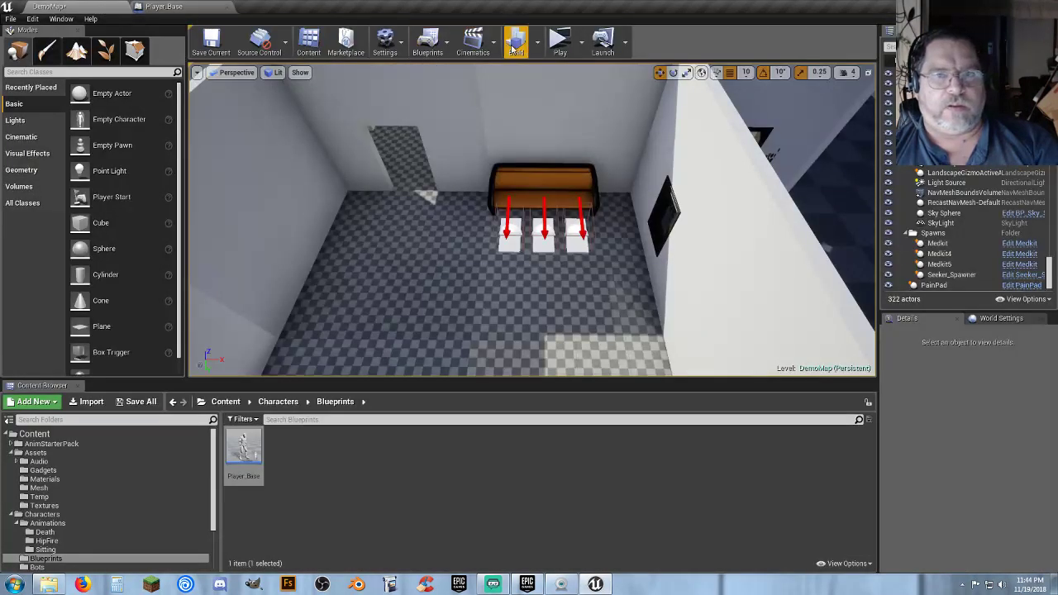
key(alt+p)
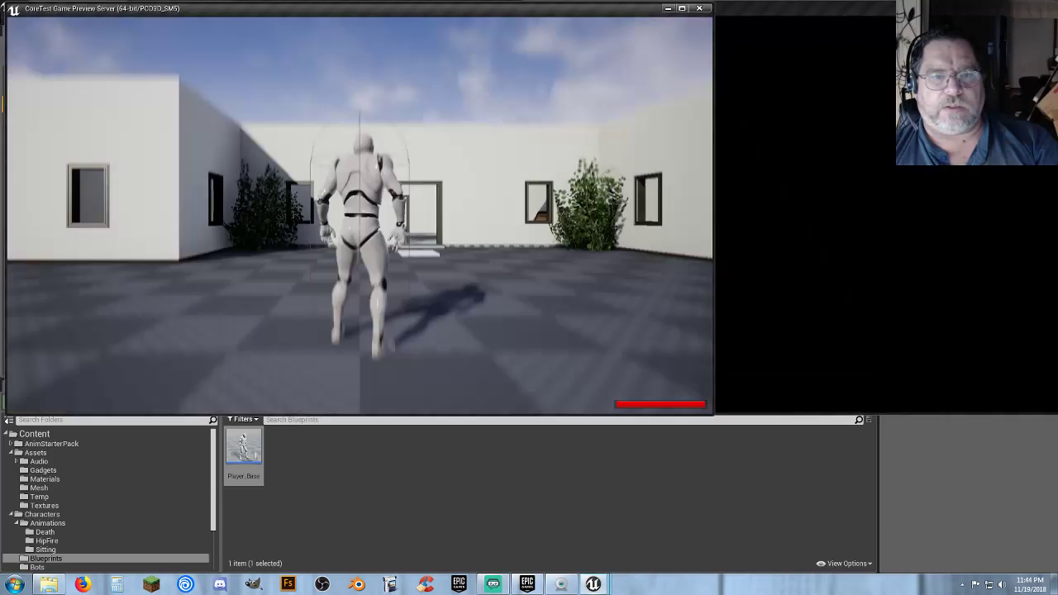
key(w)
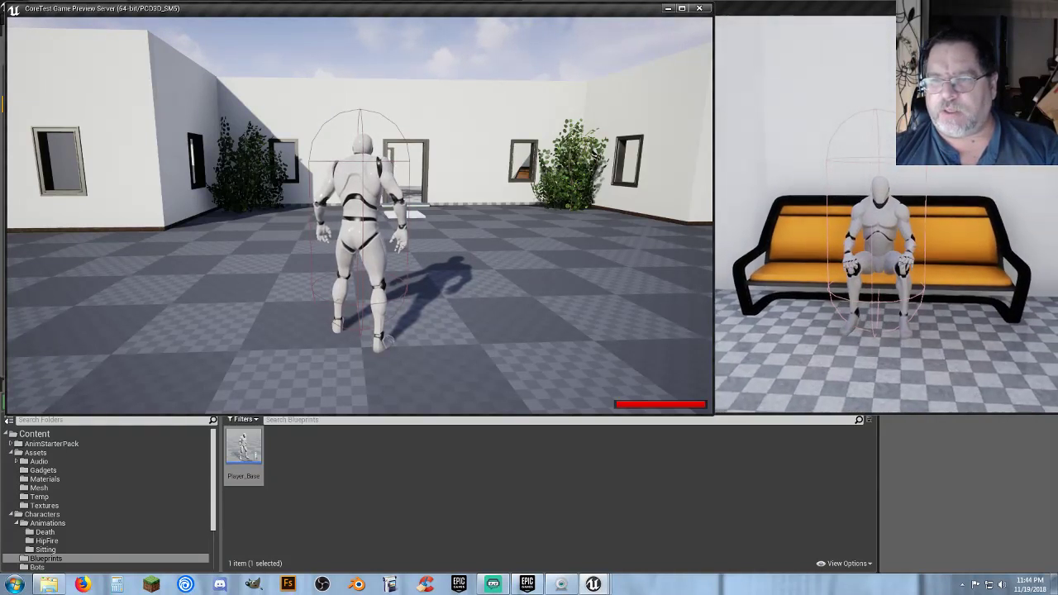
Switch to the server preview and run its character across the courtyard towards the bench room
key(alt+Tab)
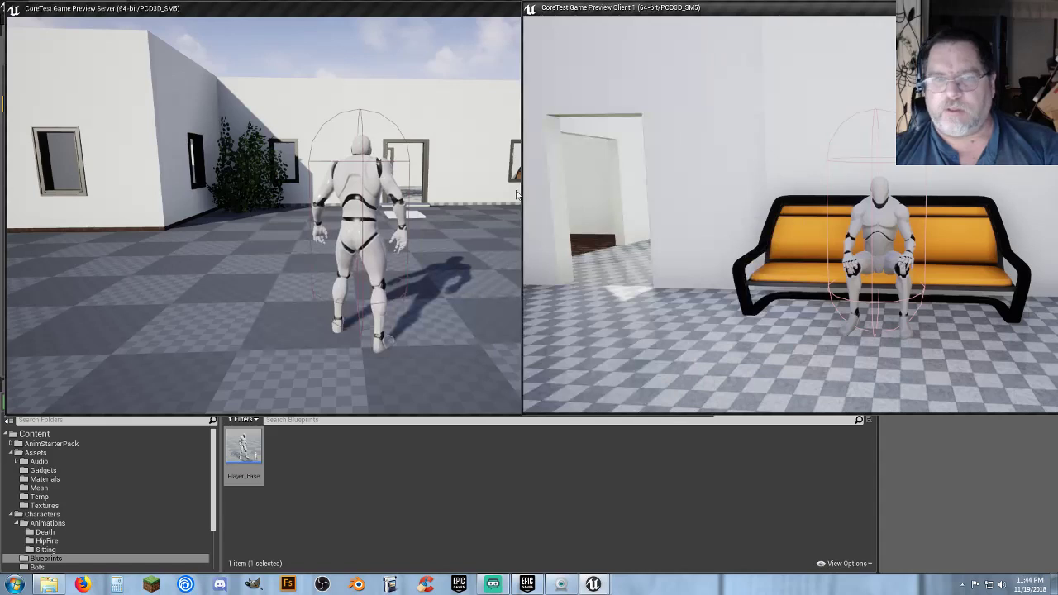
click(424, 214)
key(w)
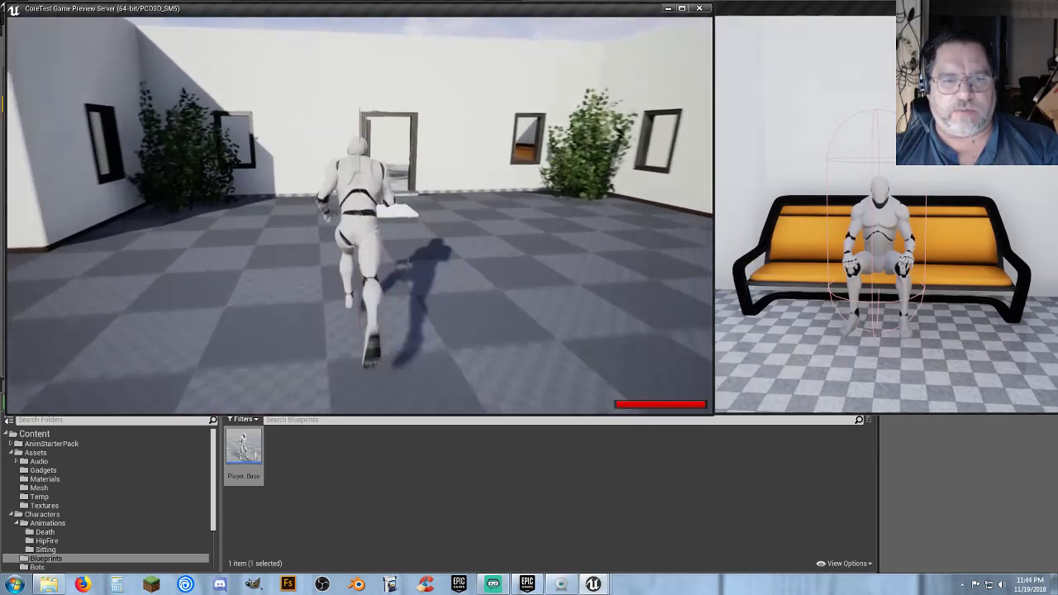
key(a)
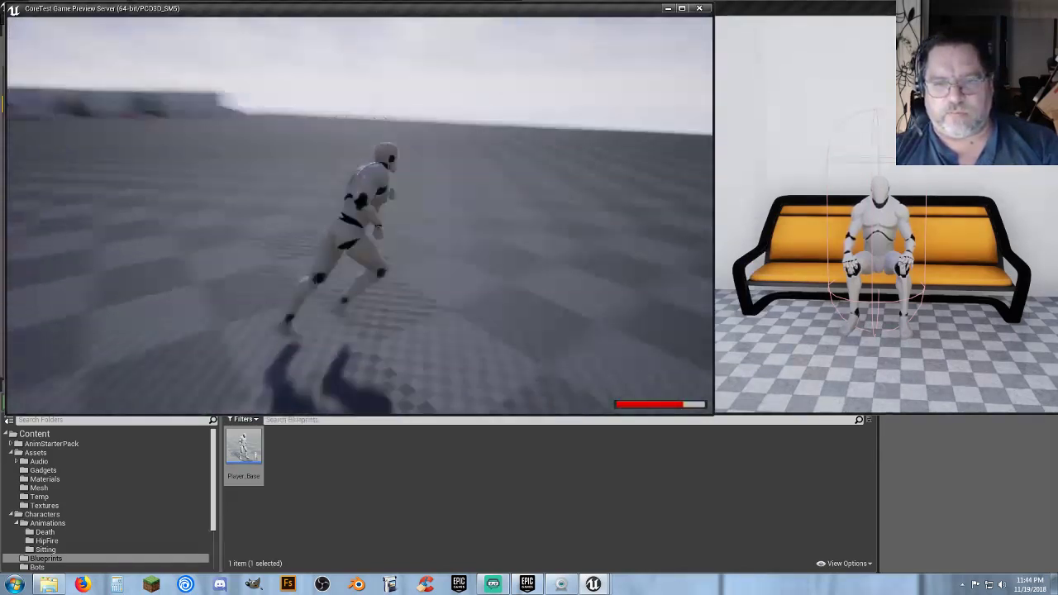
key(d)
key(a)
key(d)
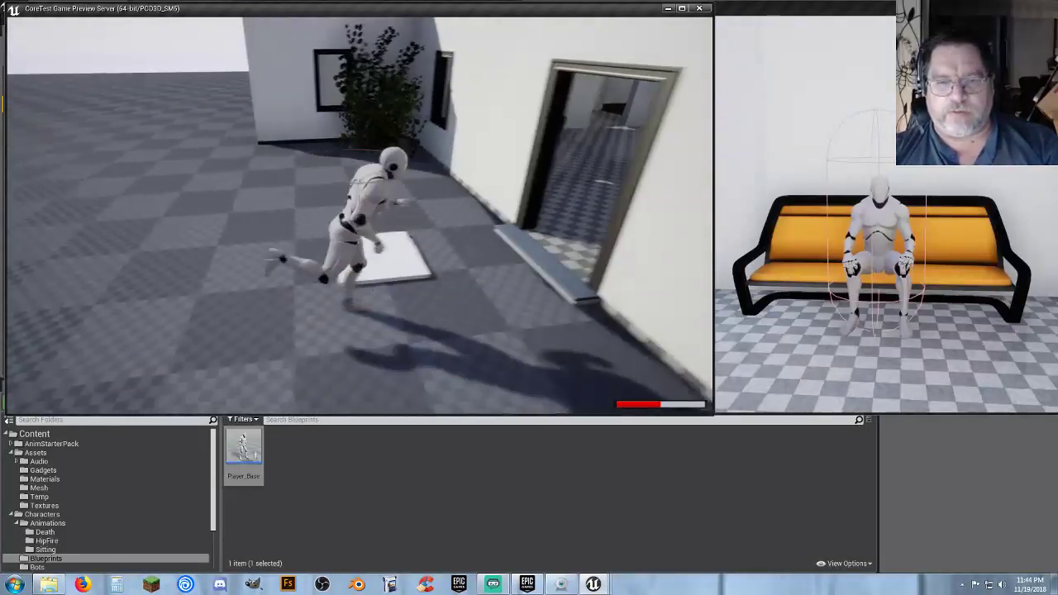
key(a)
key(w)
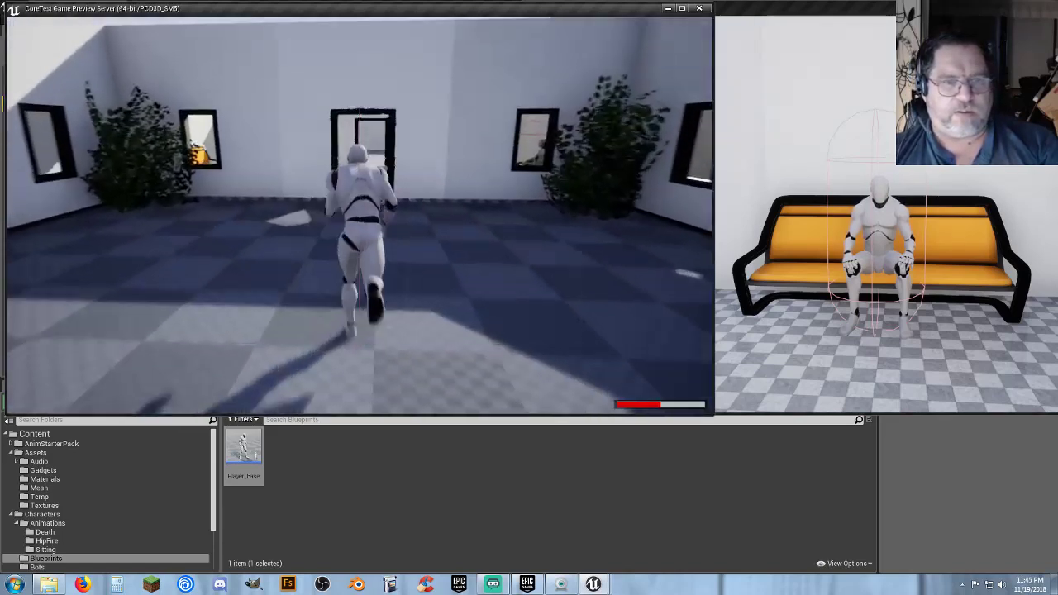
Walk the server character to the bench and test sitting, standing up and sitting again beside the client's character
key(w)
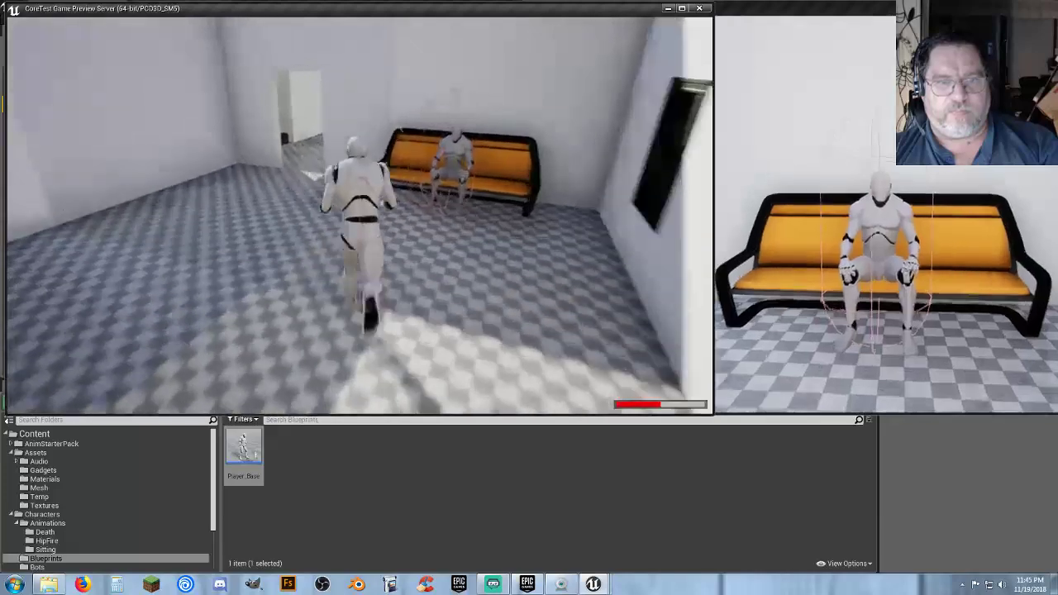
key(w)
key(e)
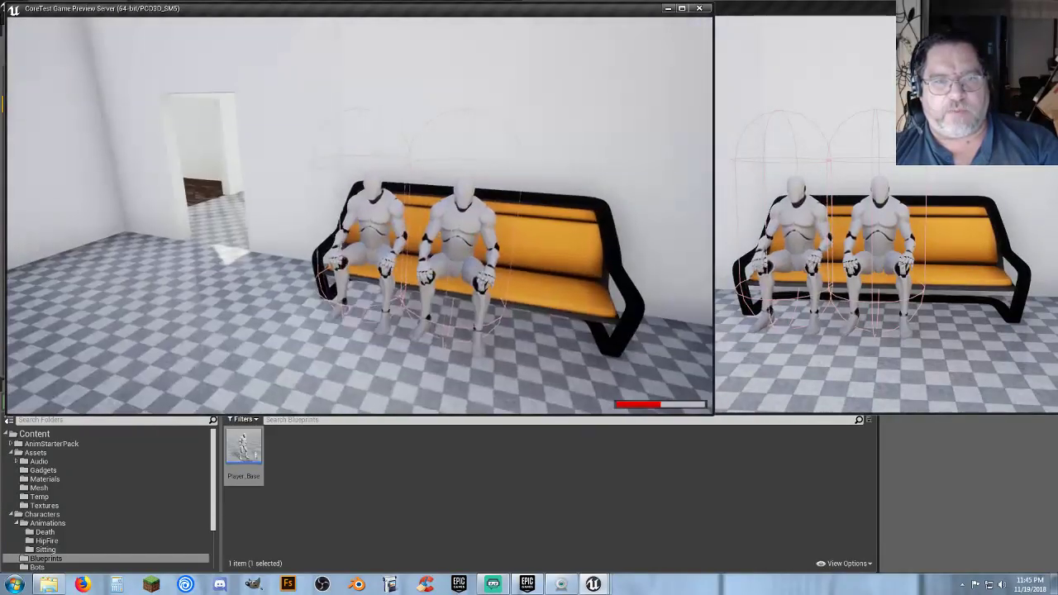
key(e)
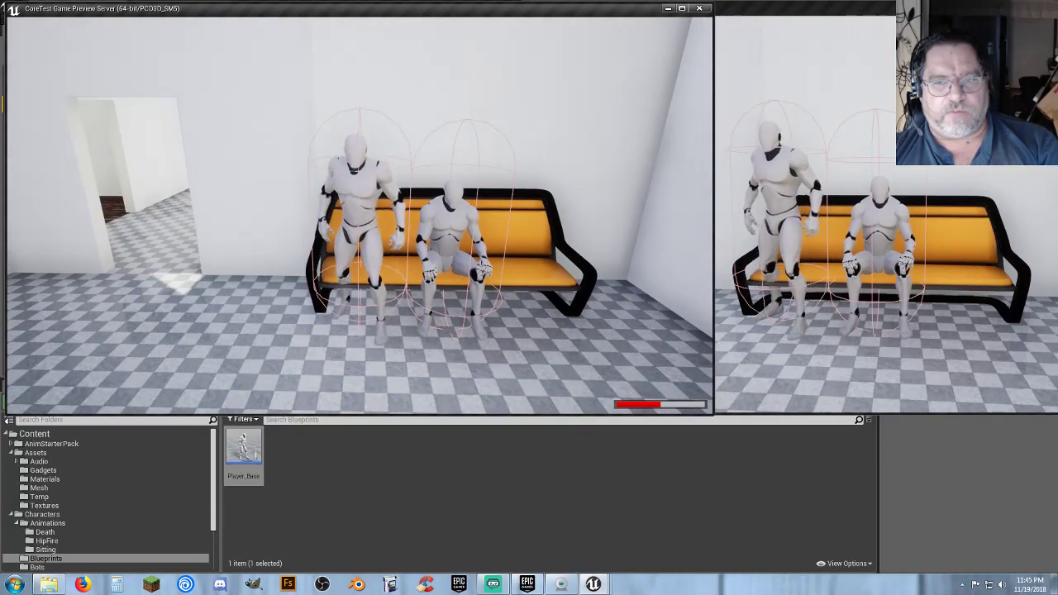
key(e)
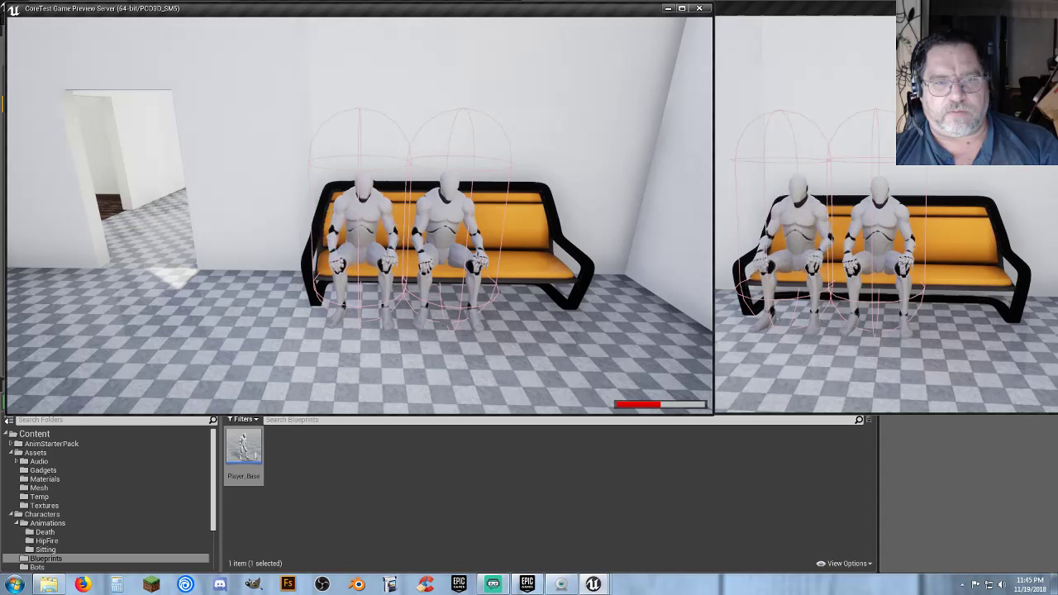
Switch to the client preview, make its character stand up, walk away and sit at the free end of the bench
key(alt+Tab)
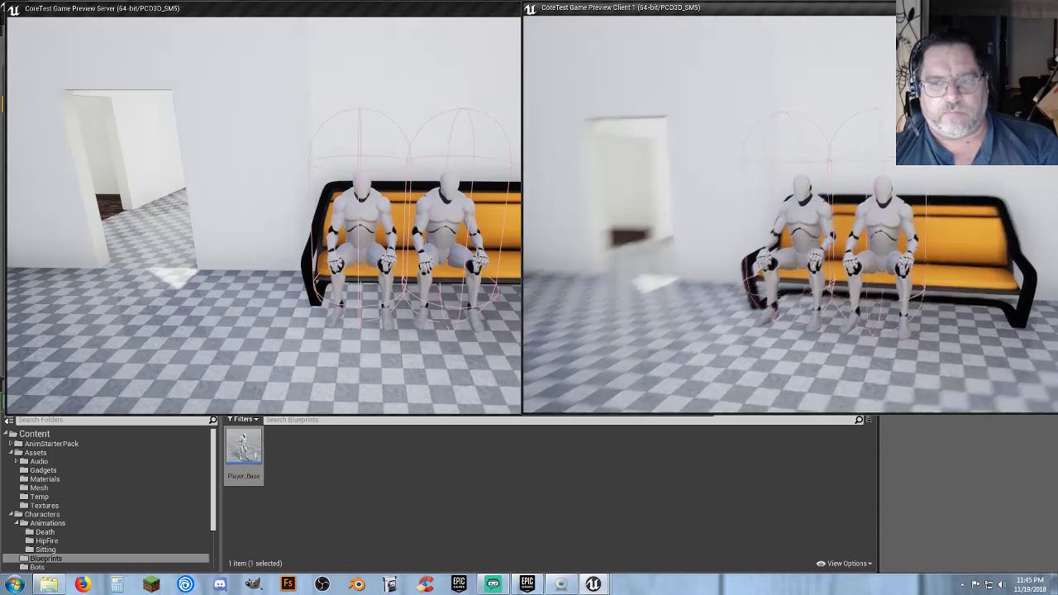
key(e)
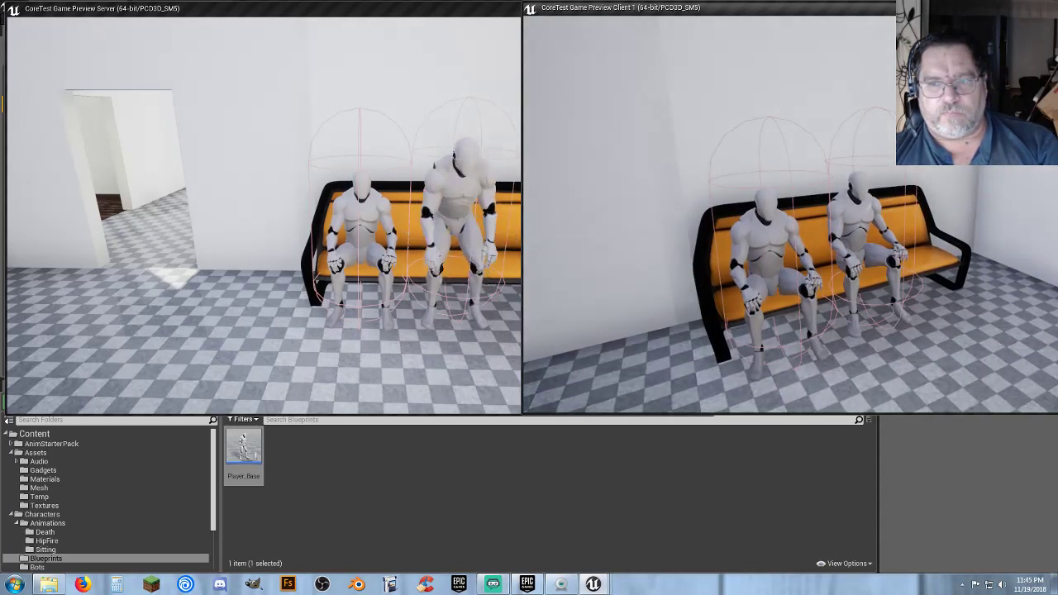
key(s)
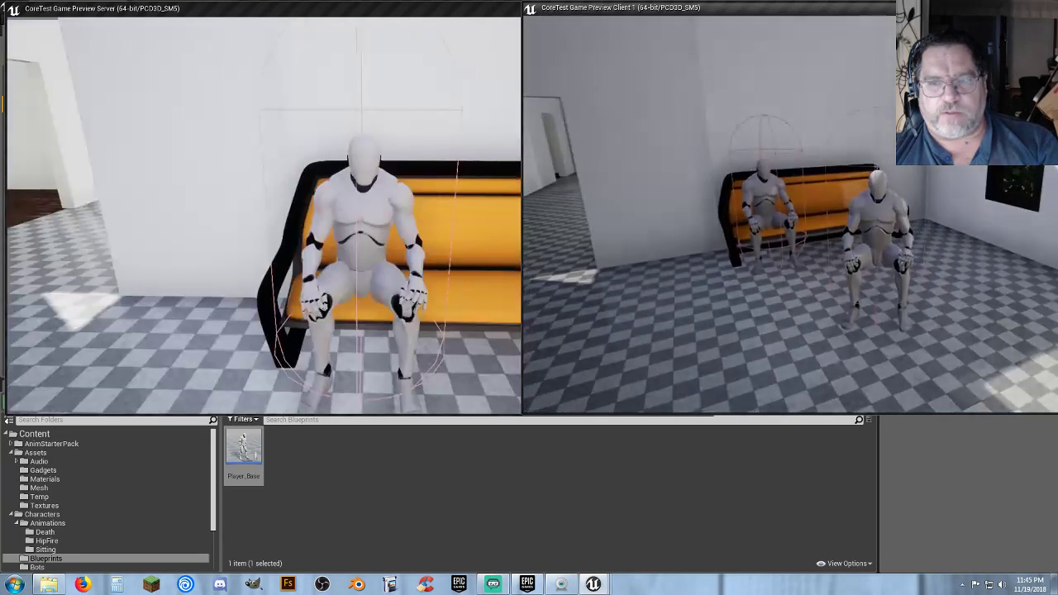
key(d)
key(s)
key(w)
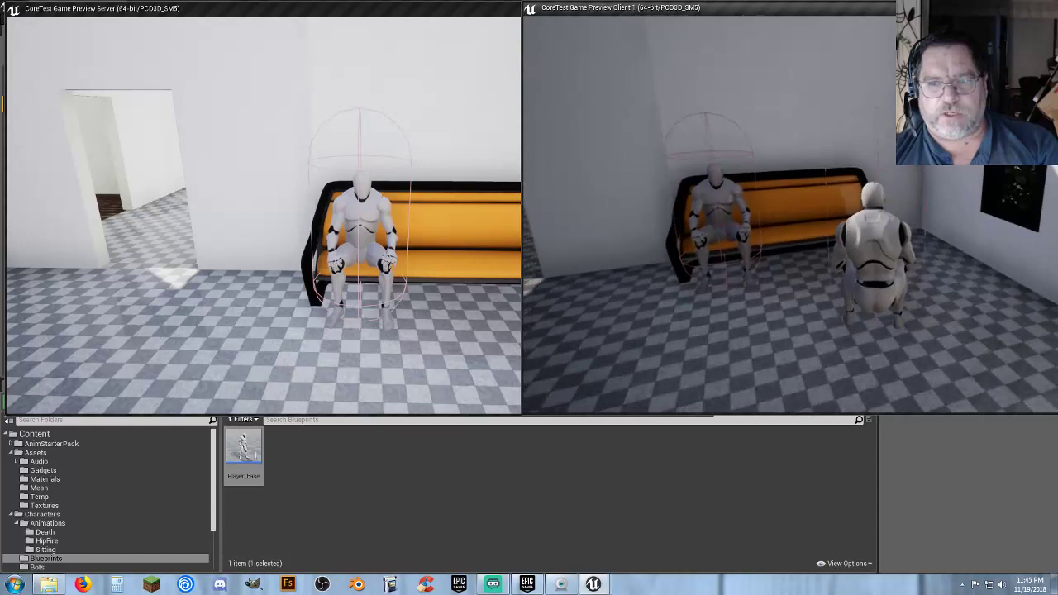
key(e)
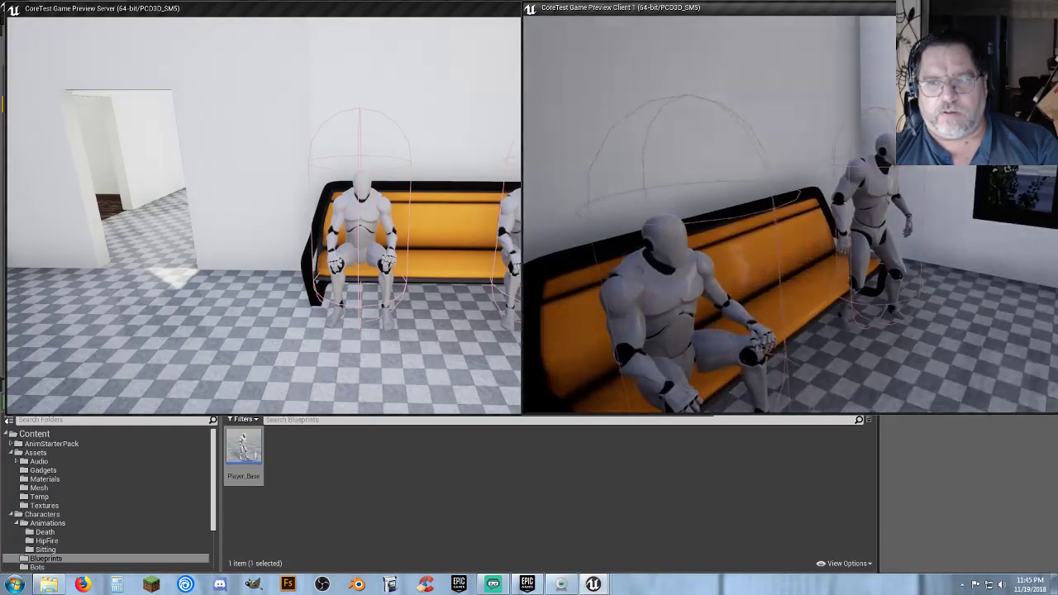
Compare both characters' poses and capsules in the server and client previews, and end the play session
key(alt+Tab)
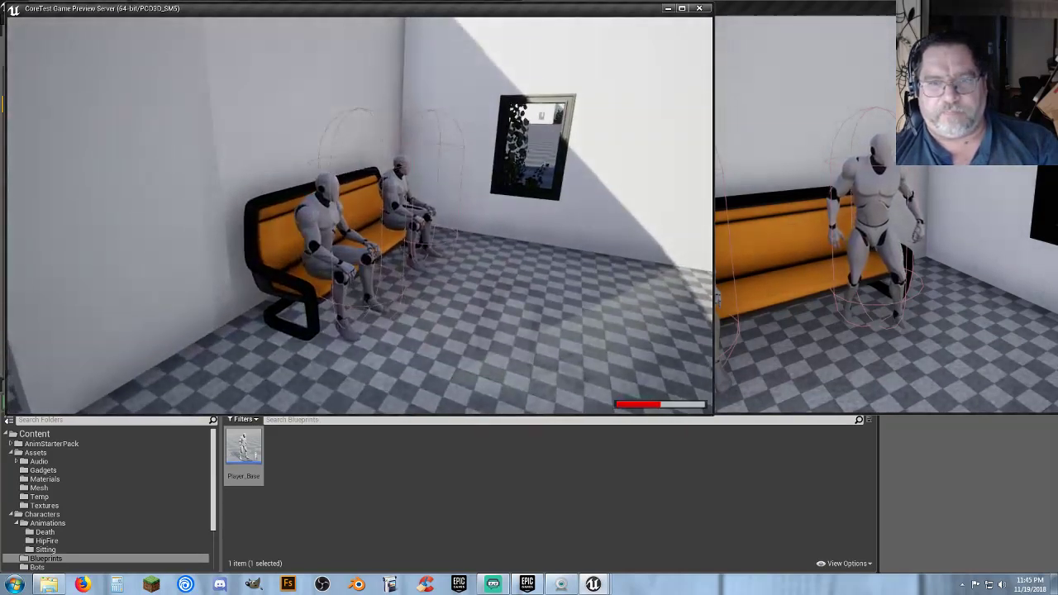
key(alt+Tab)
click(720, 332)
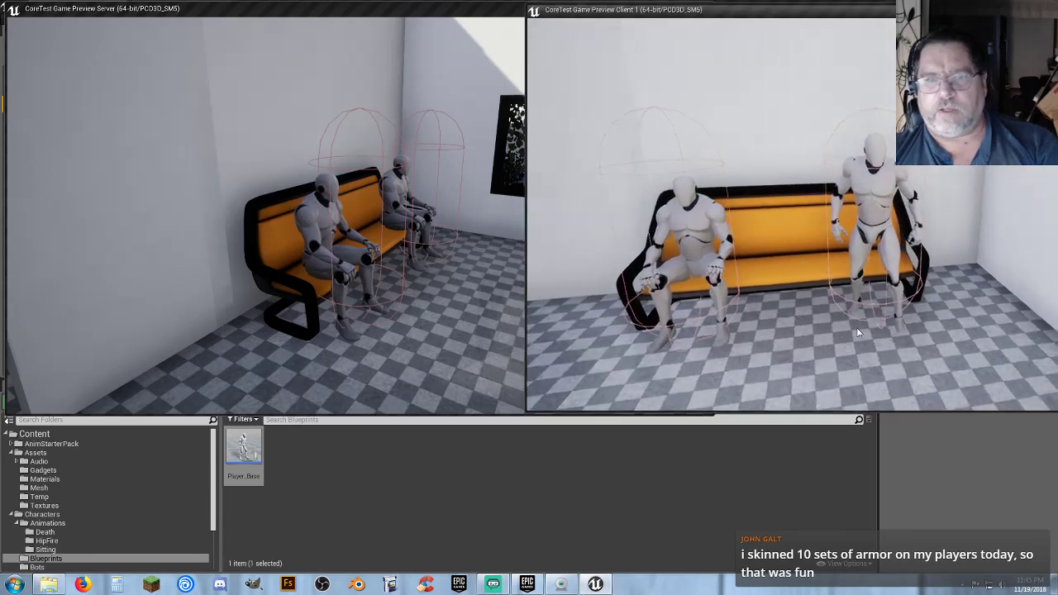
key(Escape)
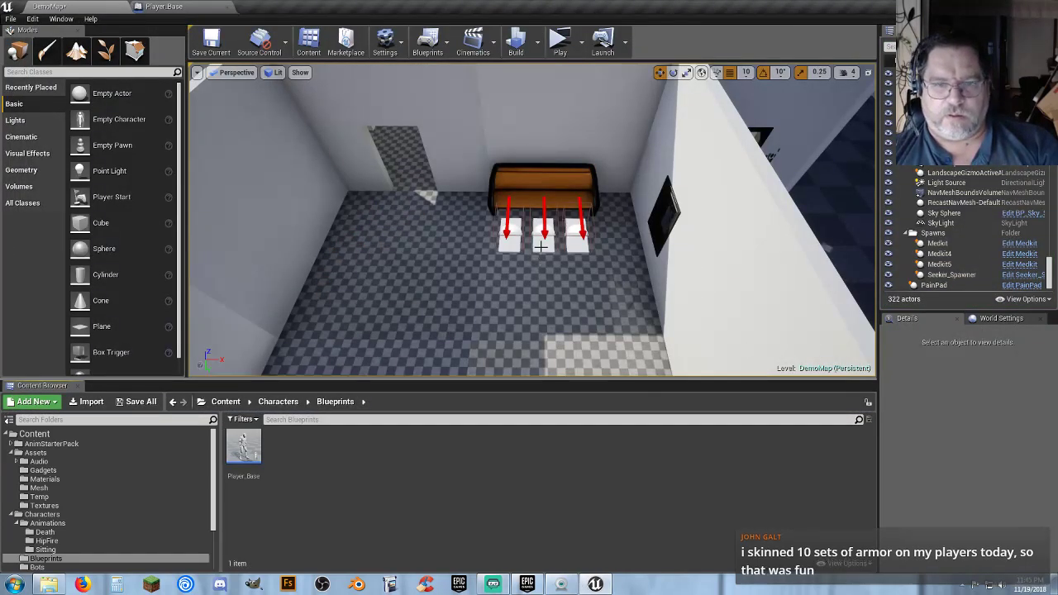
Reduce the radius of Player_Base's CapsuleComponent, checking its fit around the character from the front in the viewport
click(176, 6)
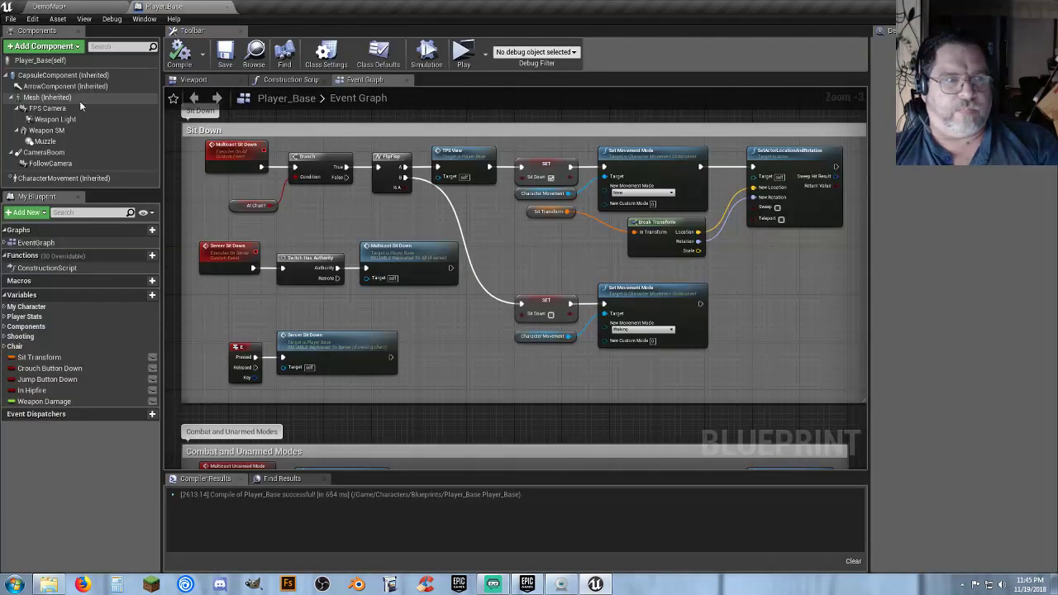
click(83, 75)
click(194, 79)
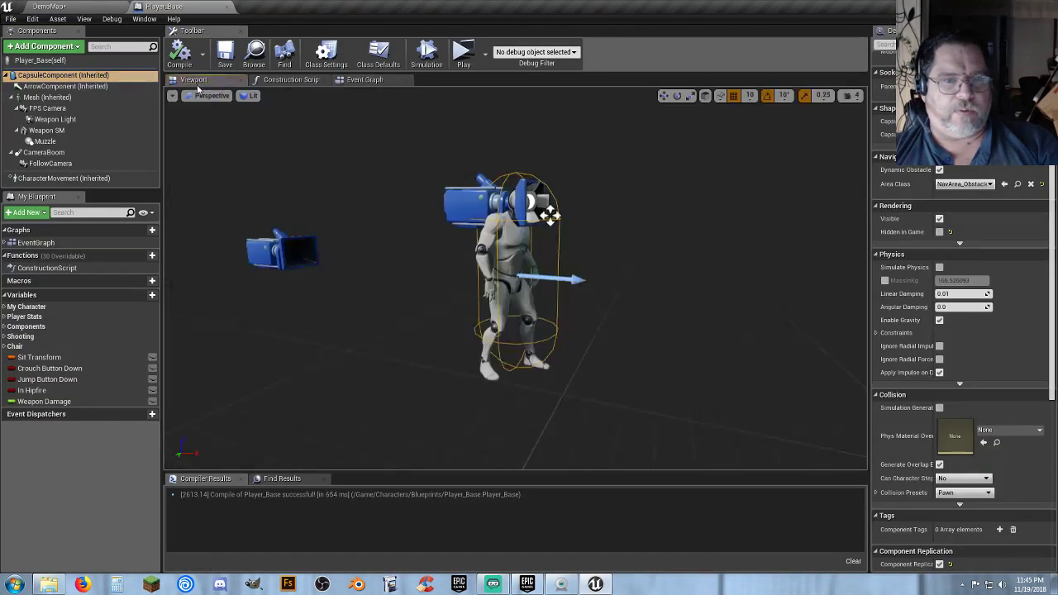
drag(626, 241, 605, 213)
key(w)
right_drag(537, 248, 522, 231)
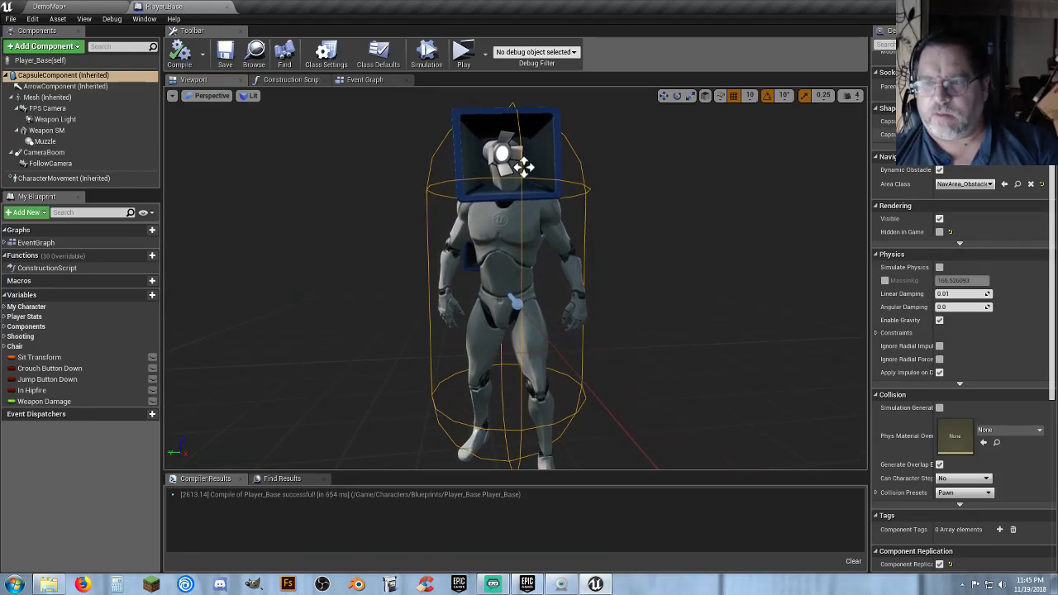
key(Return)
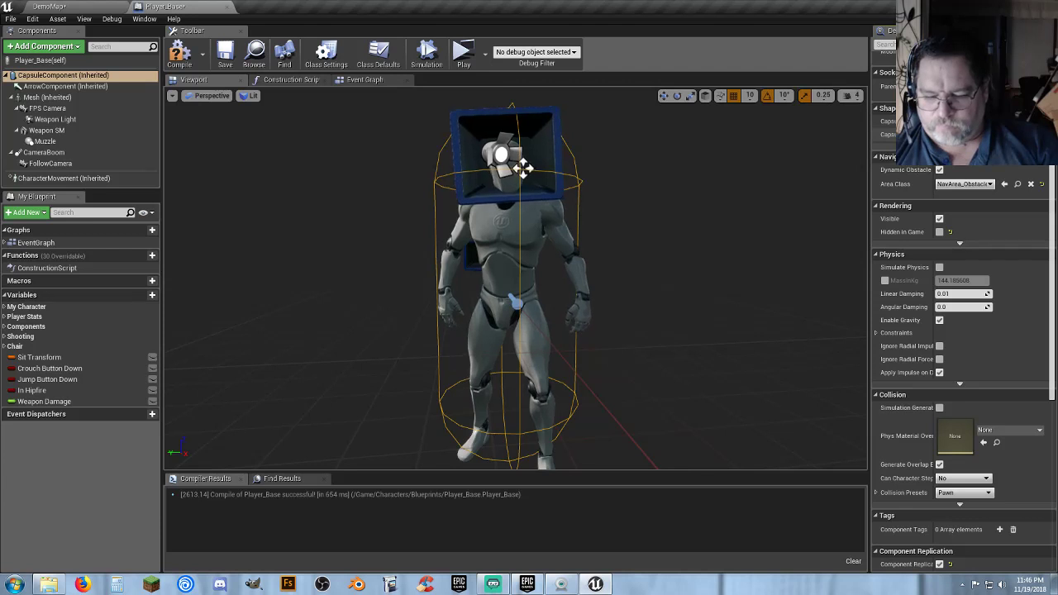
Reduce the radius of Player_Base's capsule slightly further, compile and save the blueprint, and return to the DemoMap level
drag(950, 134, 941, 134)
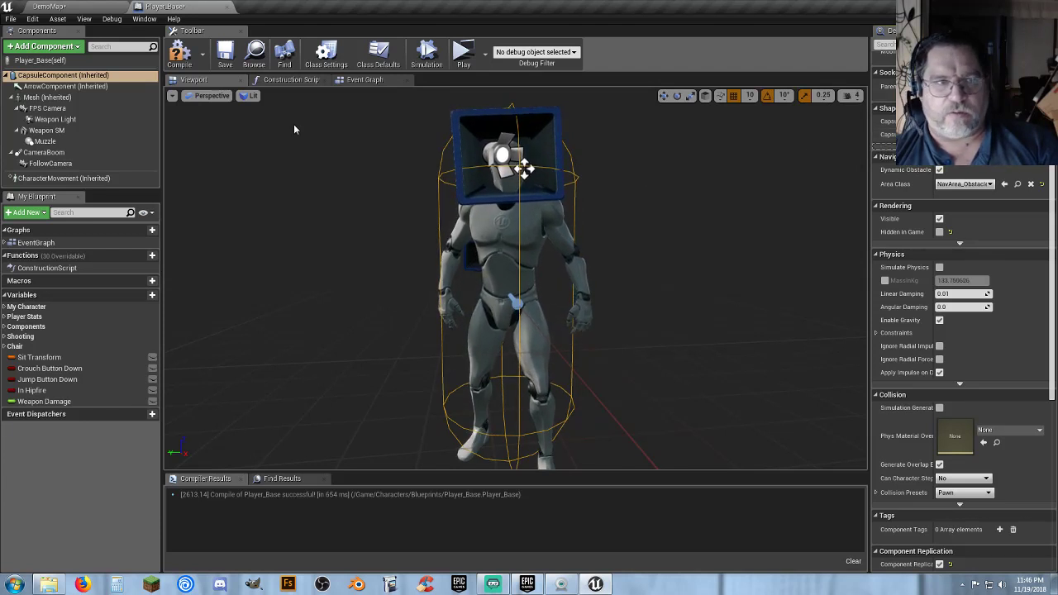
click(182, 53)
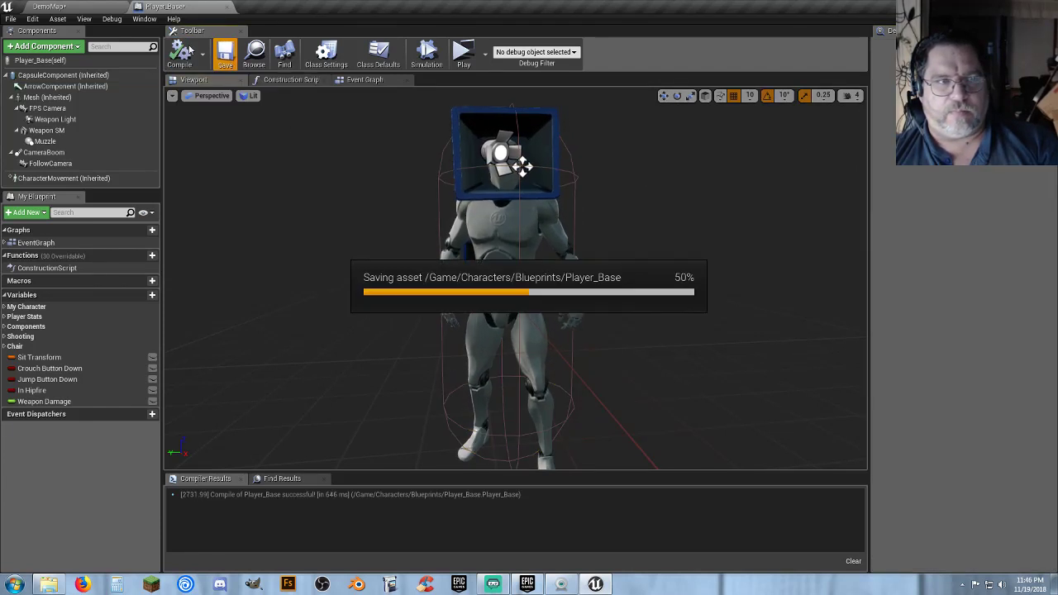
click(106, 8)
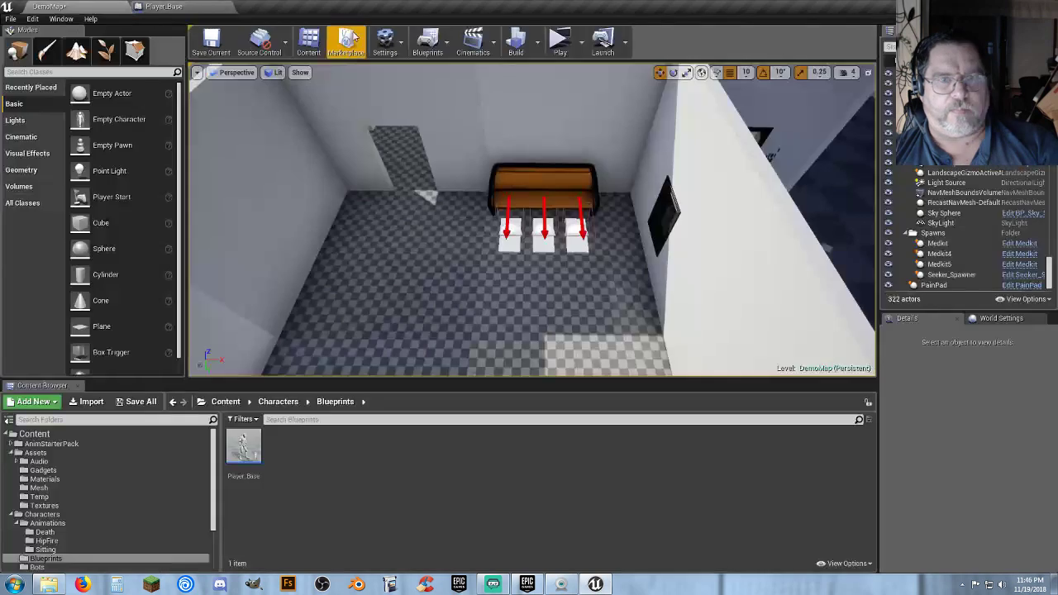
Start a two-player play session, run the client's character into the building and sit it on the middle of the bench
click(559, 47)
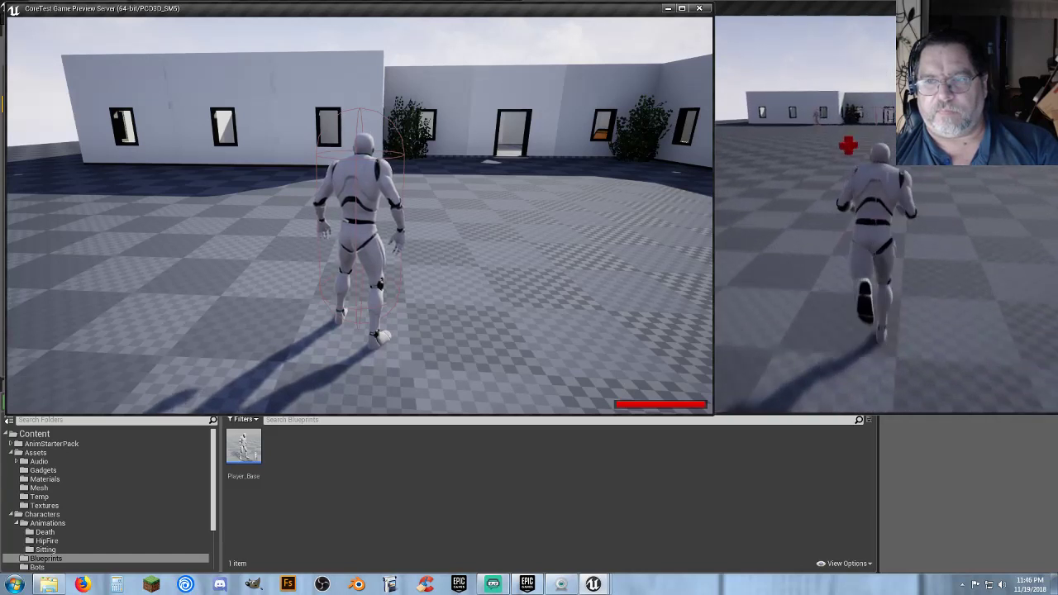
key(space)
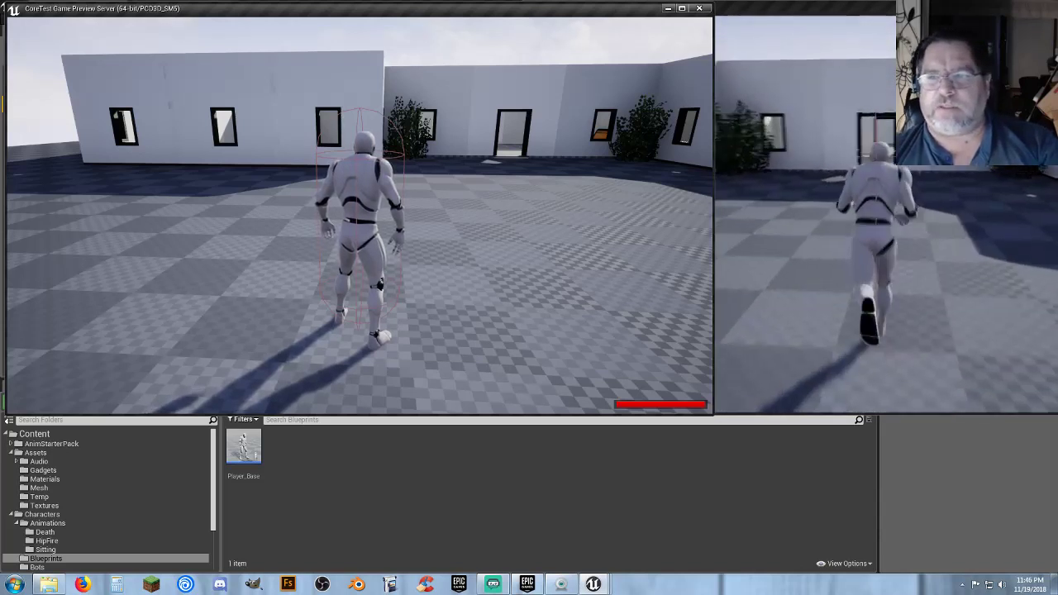
key(w)
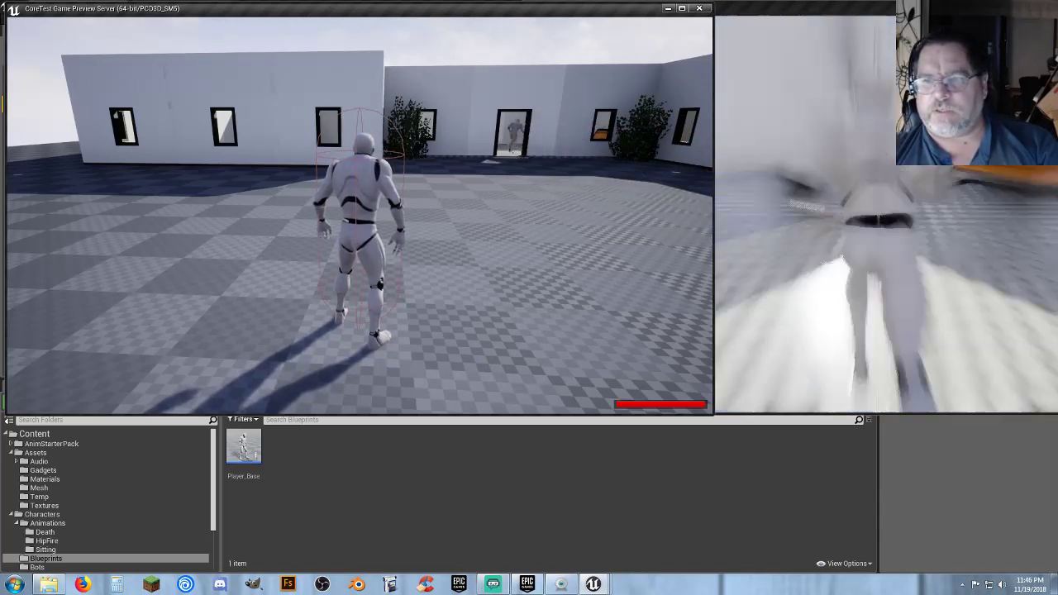
key(w)
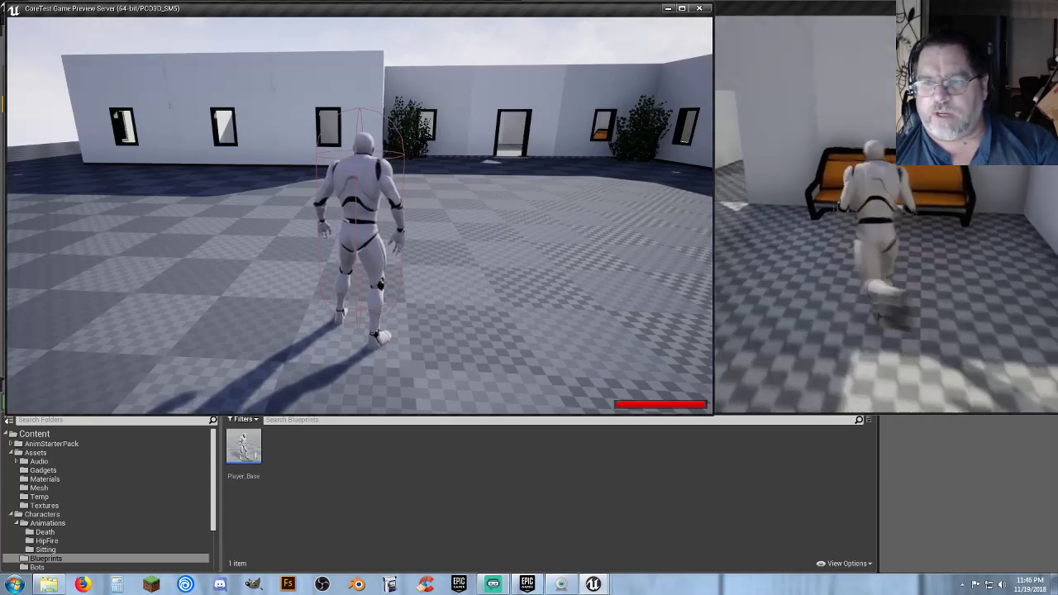
key(w)
key(e)
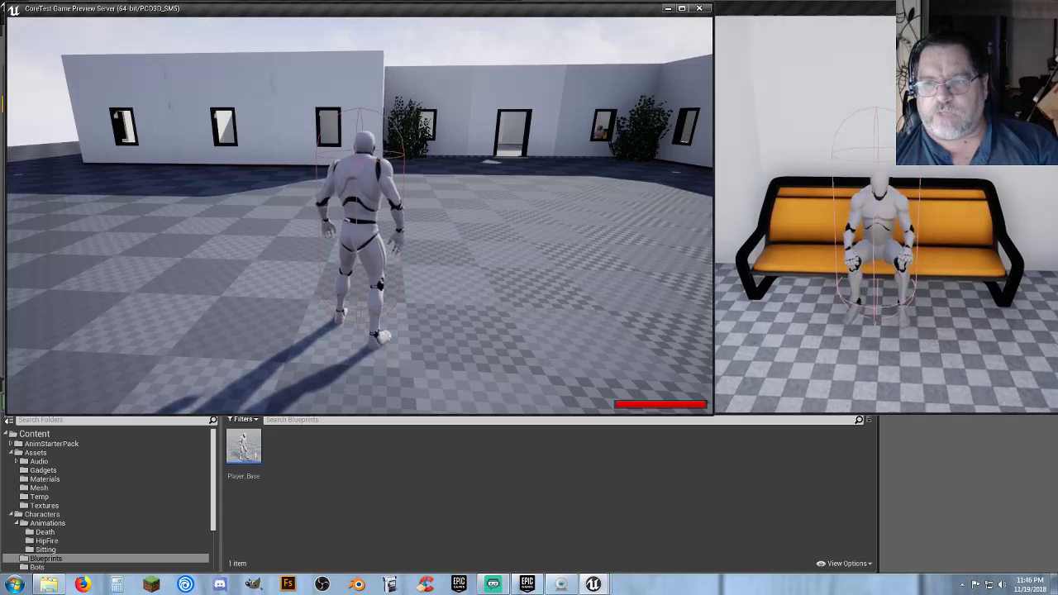
Sit the server's character beside the client's on the bench, compare the capsules in both previews, and end the play session
key(alt+Tab)
click(239, 204)
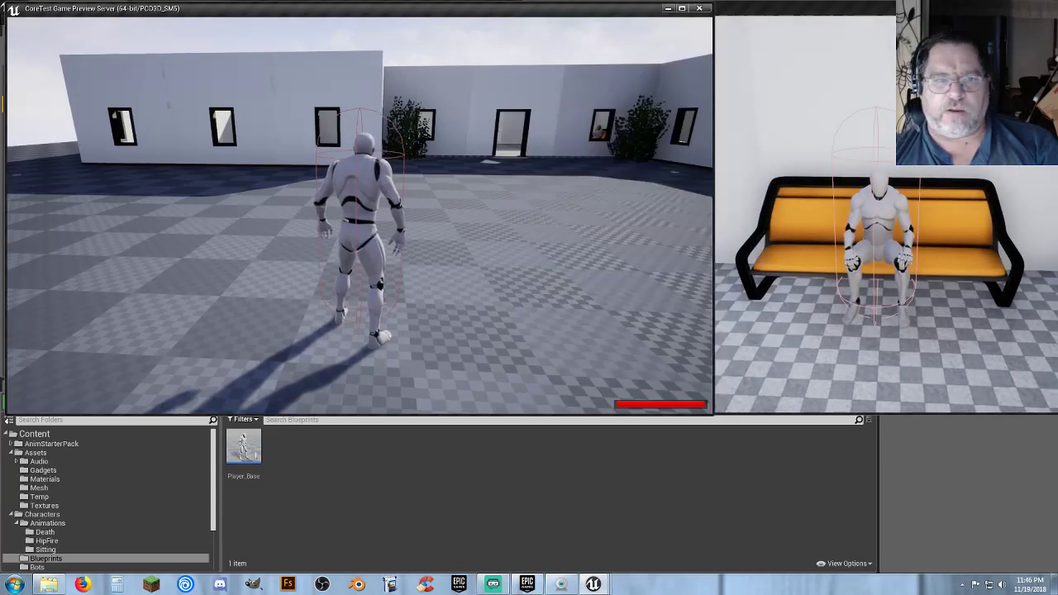
key(w)
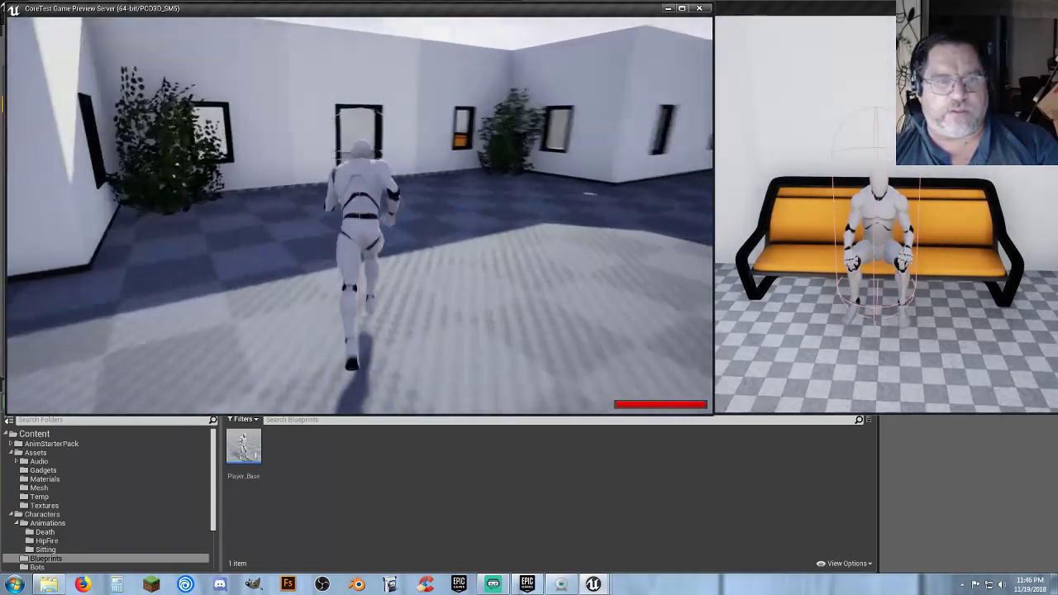
key(w)
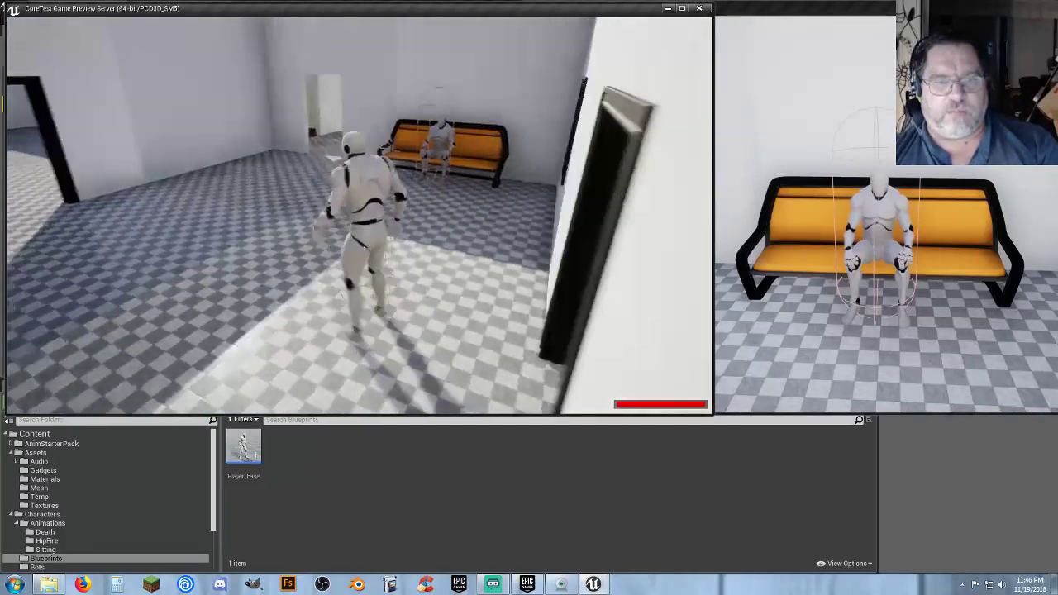
key(w)
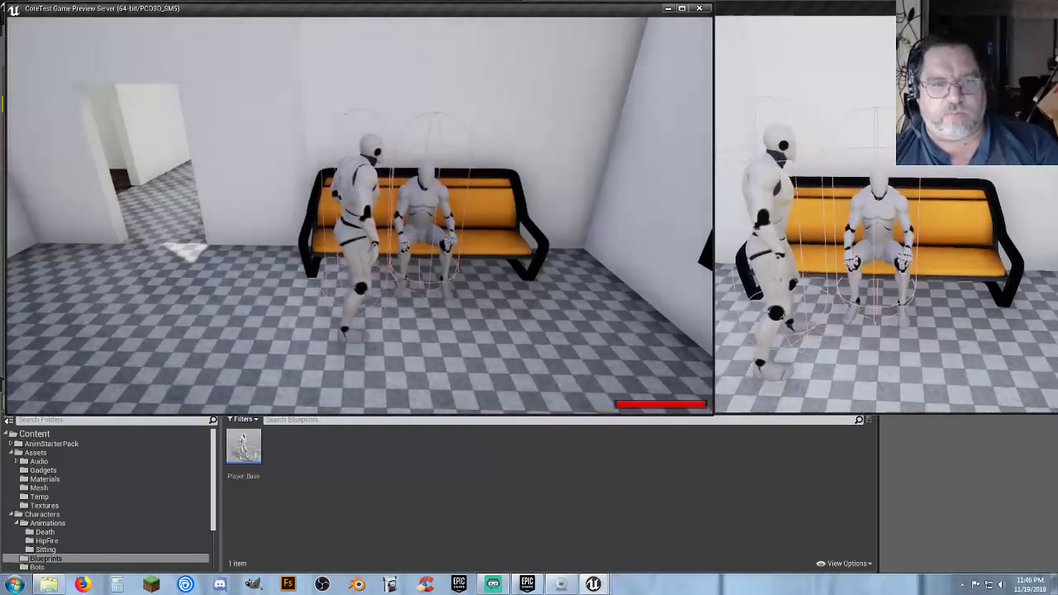
key(e)
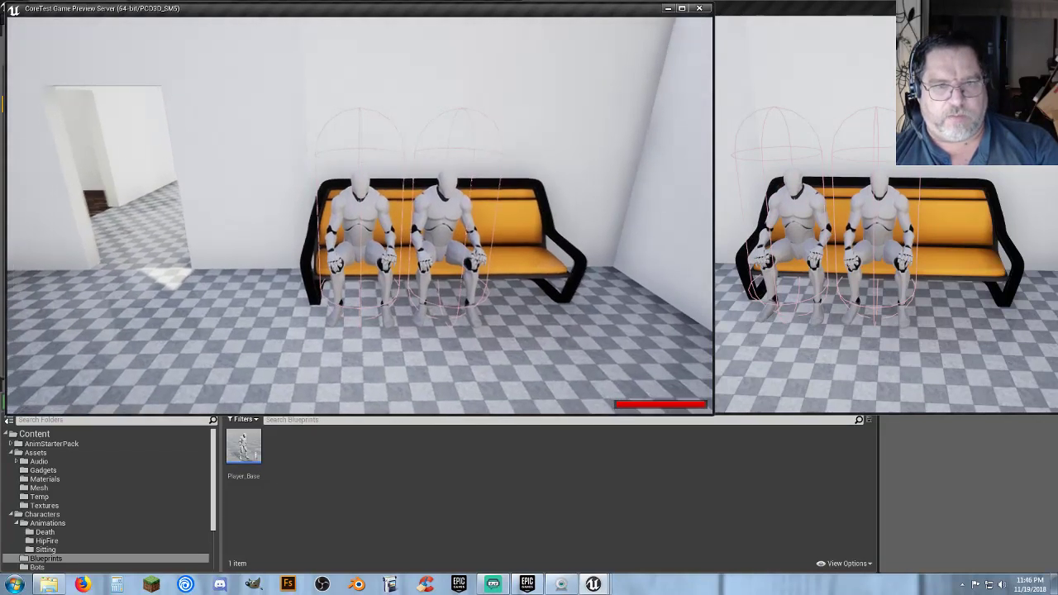
key(alt+Tab)
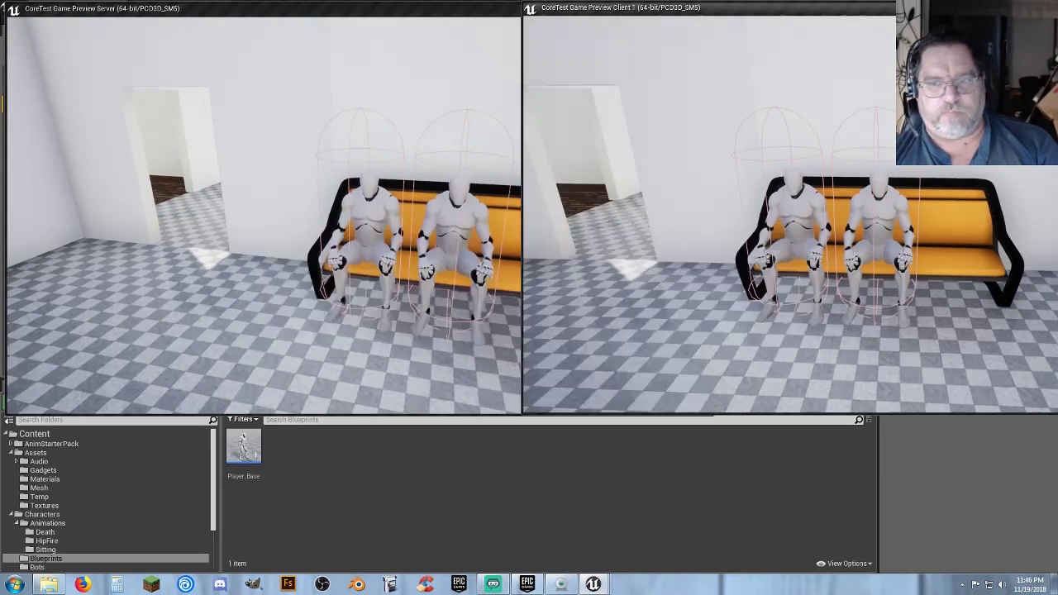
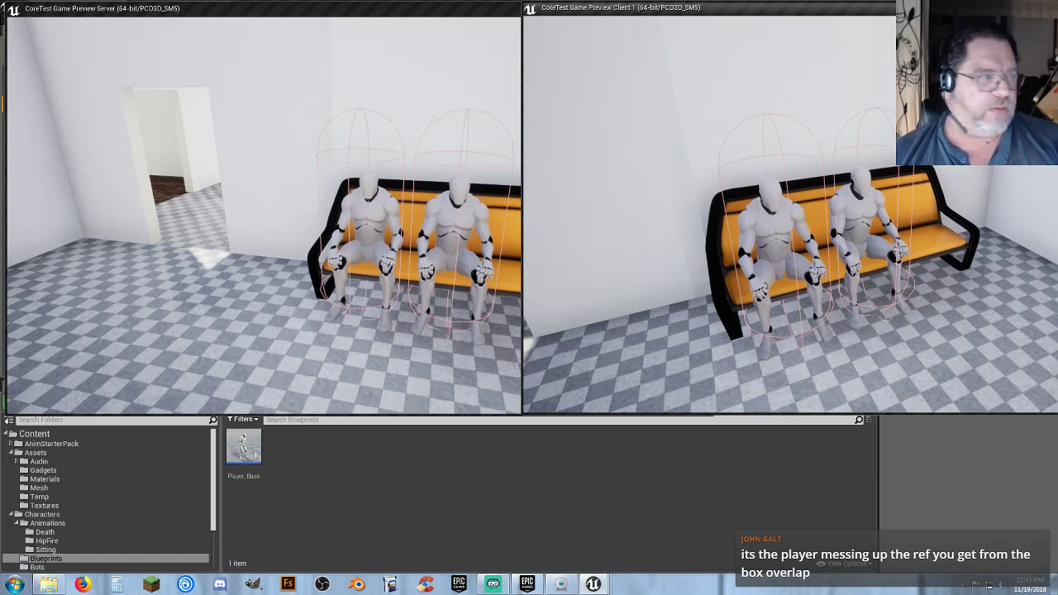
key(Escape)
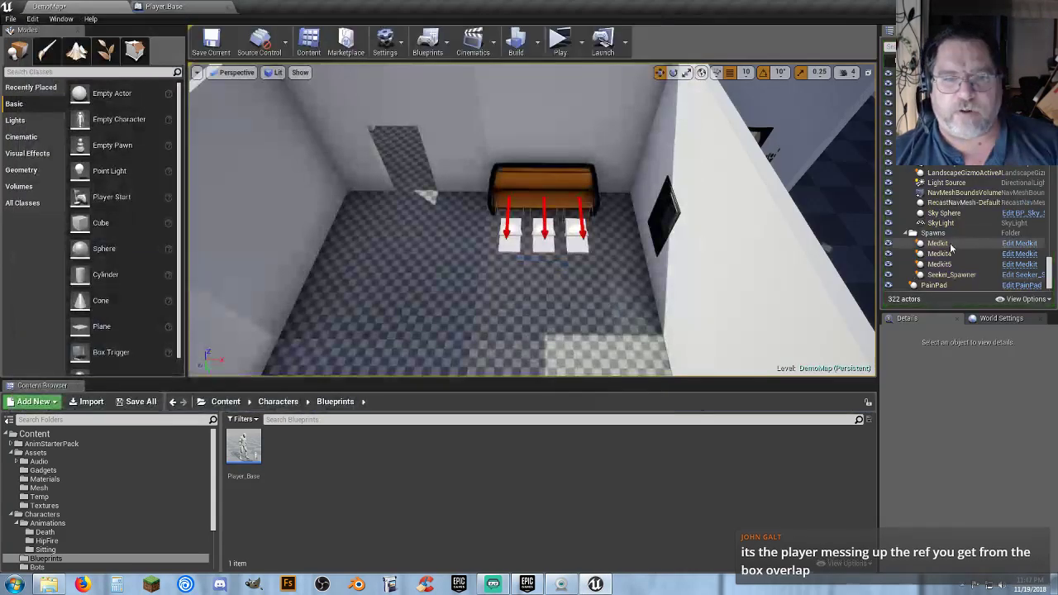
Delete the middle sit location, Sit_Location_BP8, and move Sit_Location_BP7 and Sit_Location_BP9 each 20 units inward along the bench
click(545, 245)
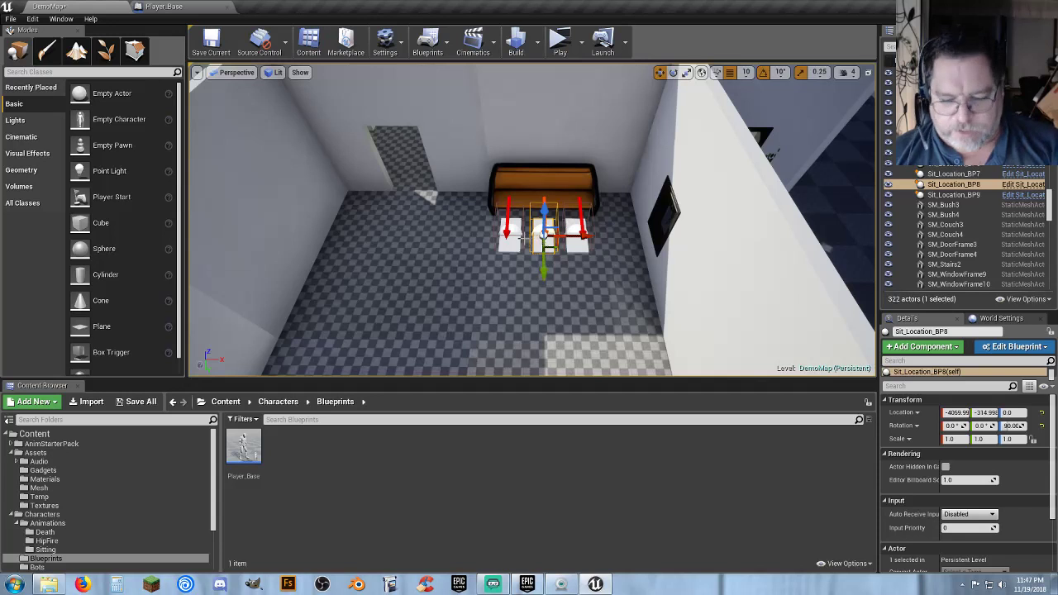
key(Delete)
click(505, 244)
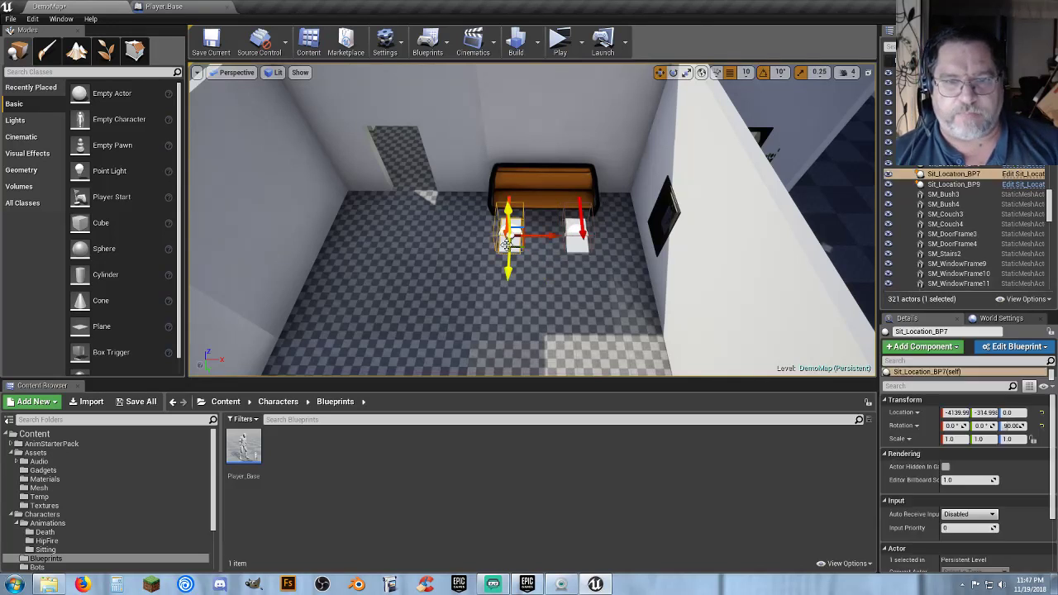
drag(542, 238, 550, 238)
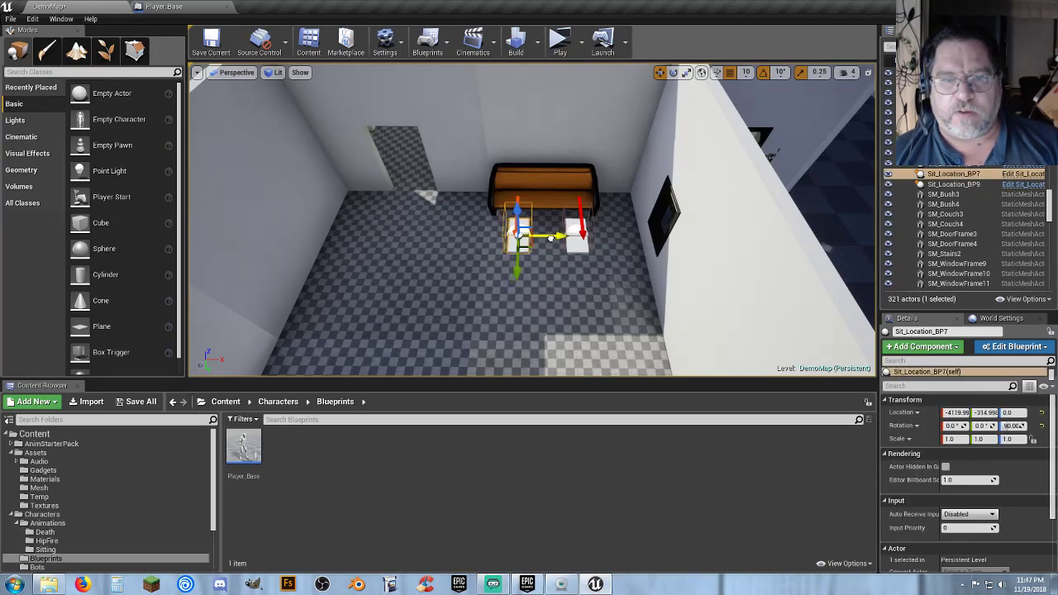
click(573, 246)
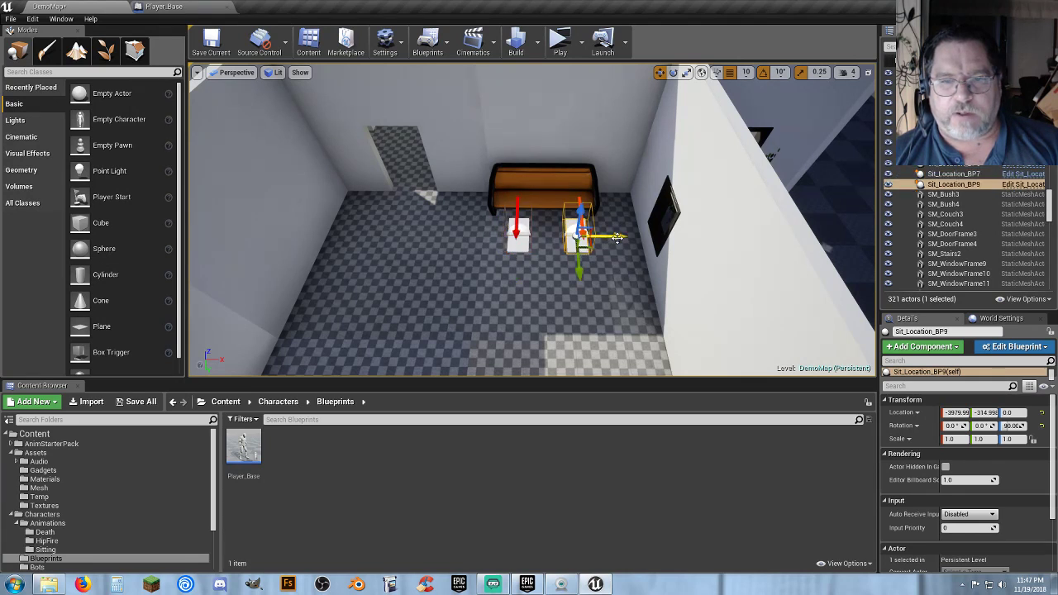
drag(618, 238, 607, 237)
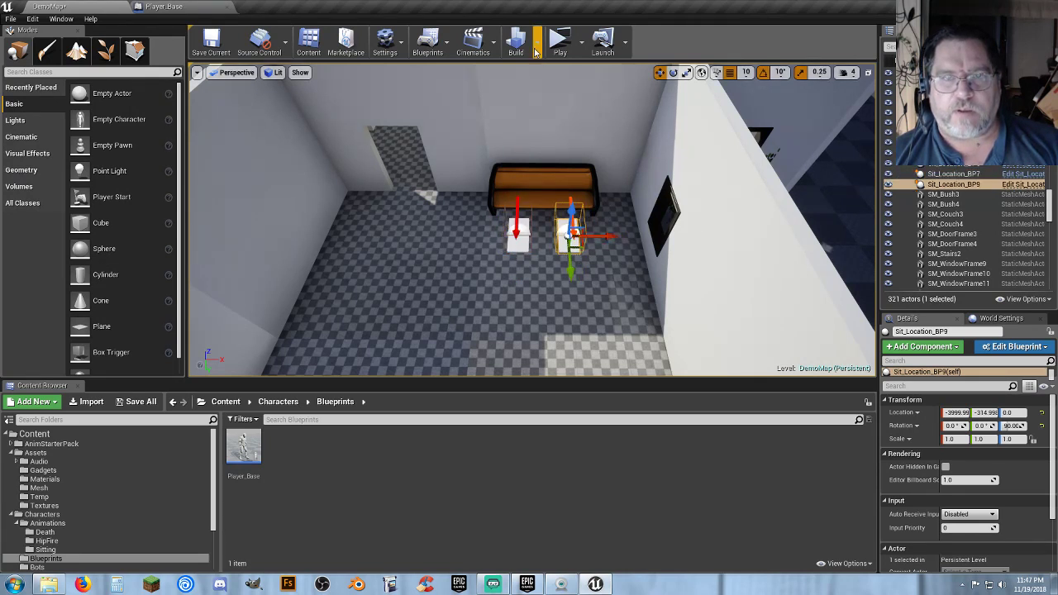
Start a new play session and test sitting with the client's character at the bench end near the side wall
click(559, 46)
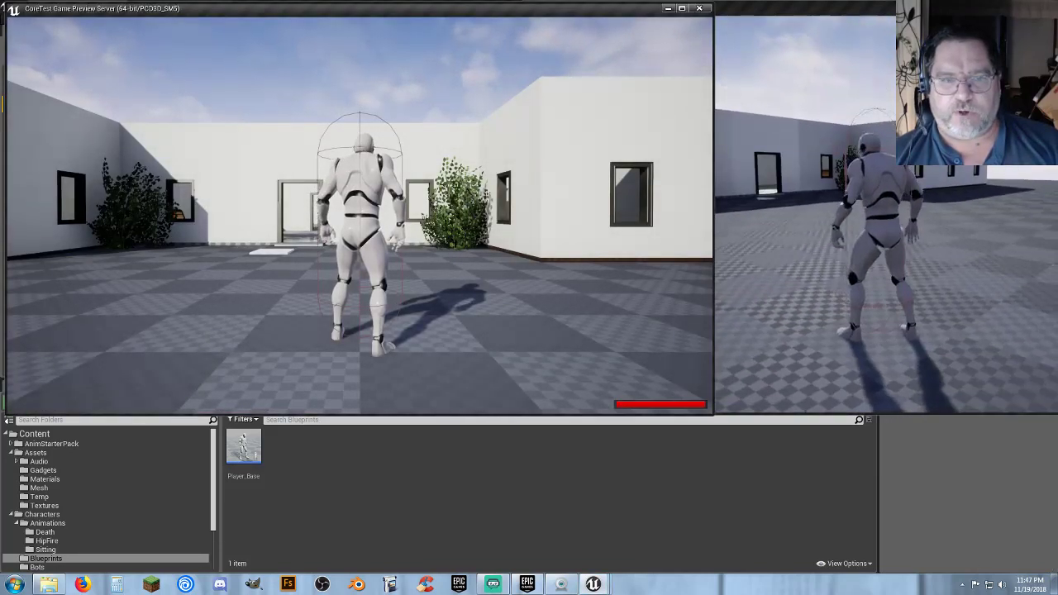
key(w)
key(w)
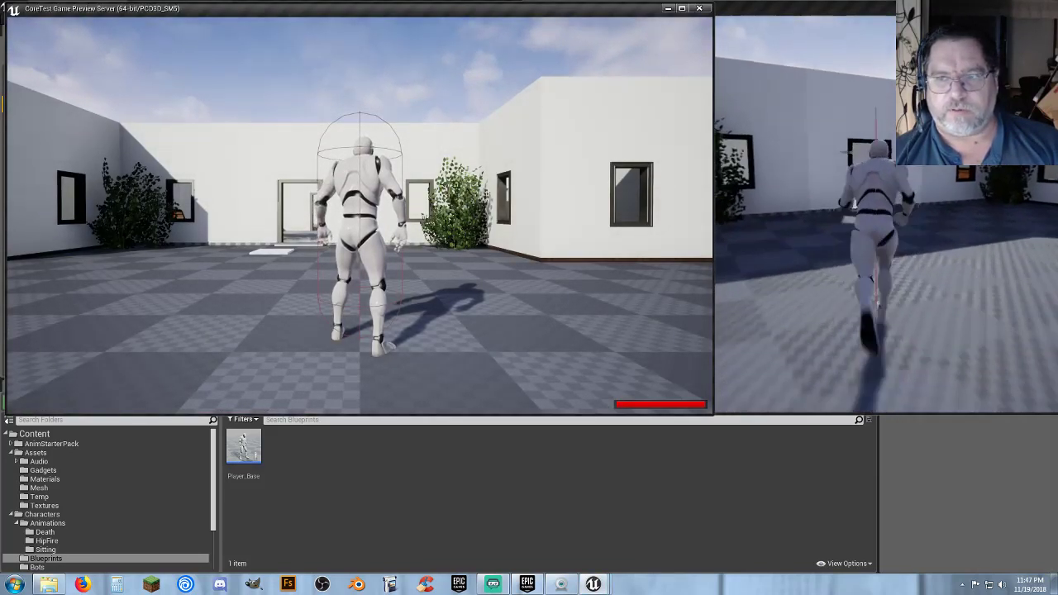
key(w)
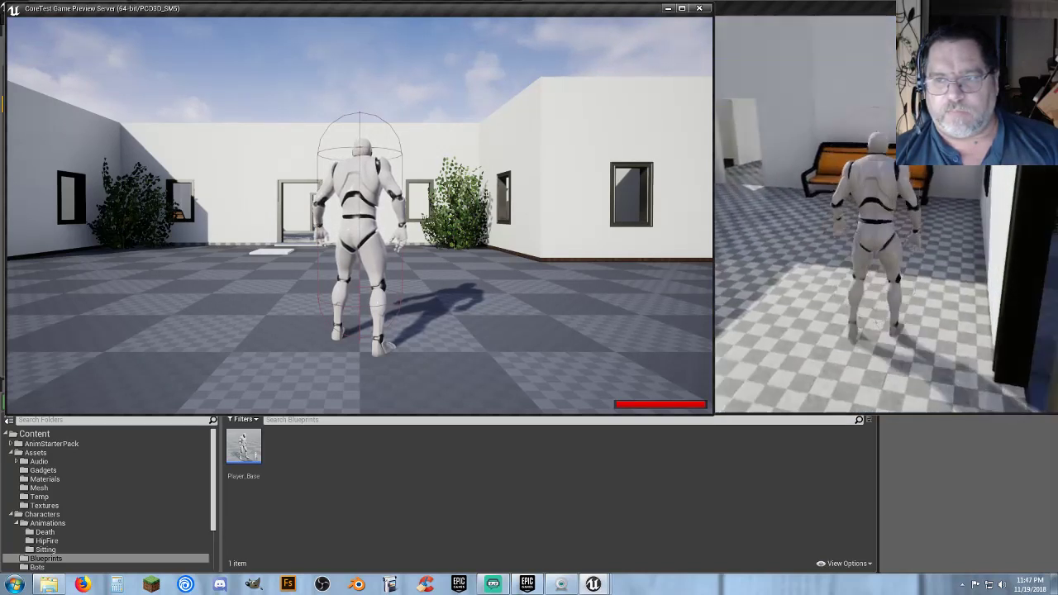
key(e)
key(w)
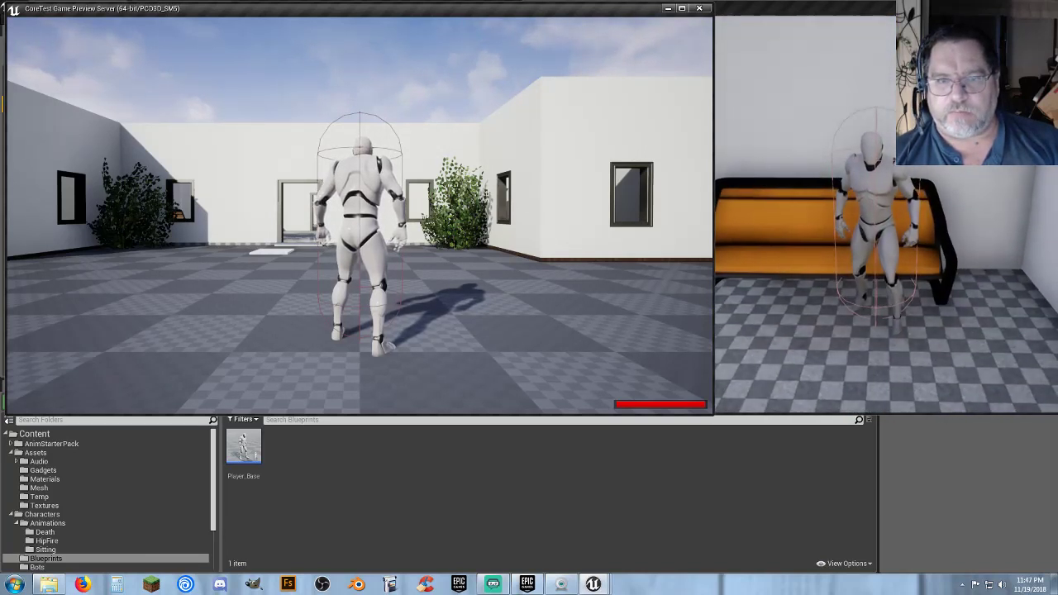
key(e)
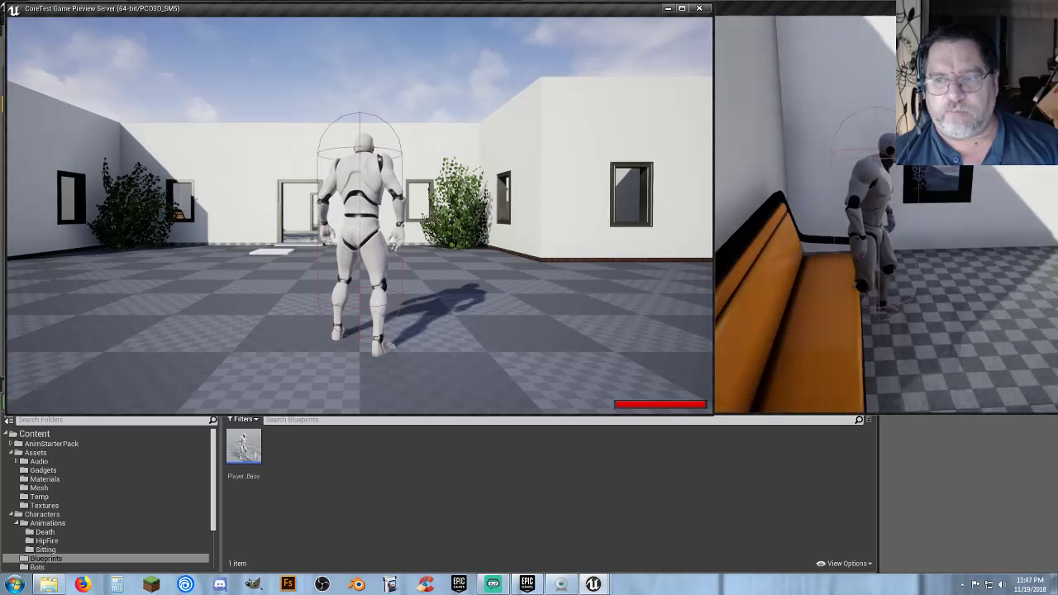
Switch to the server preview, run its character to the bench and test sitting in the free seat beside the client's character
key(shift+F1)
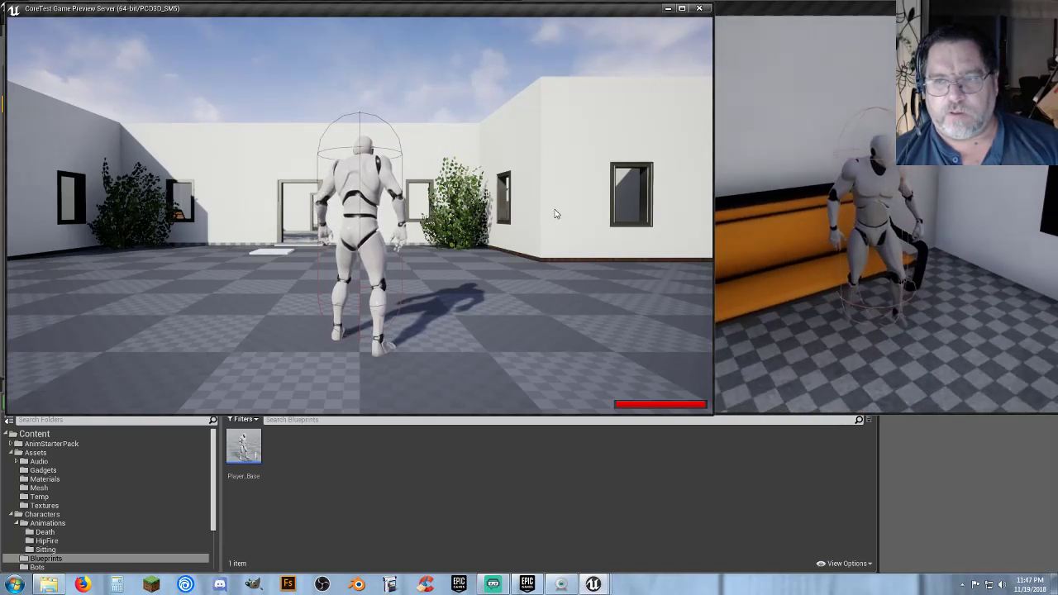
click(486, 222)
click(486, 221)
key(w)
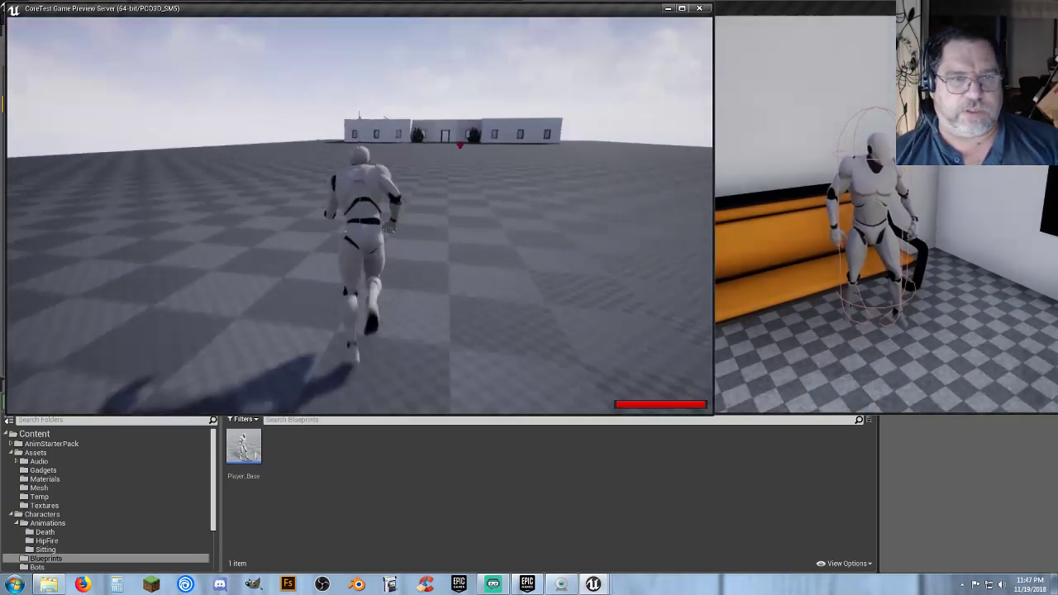
key(w)
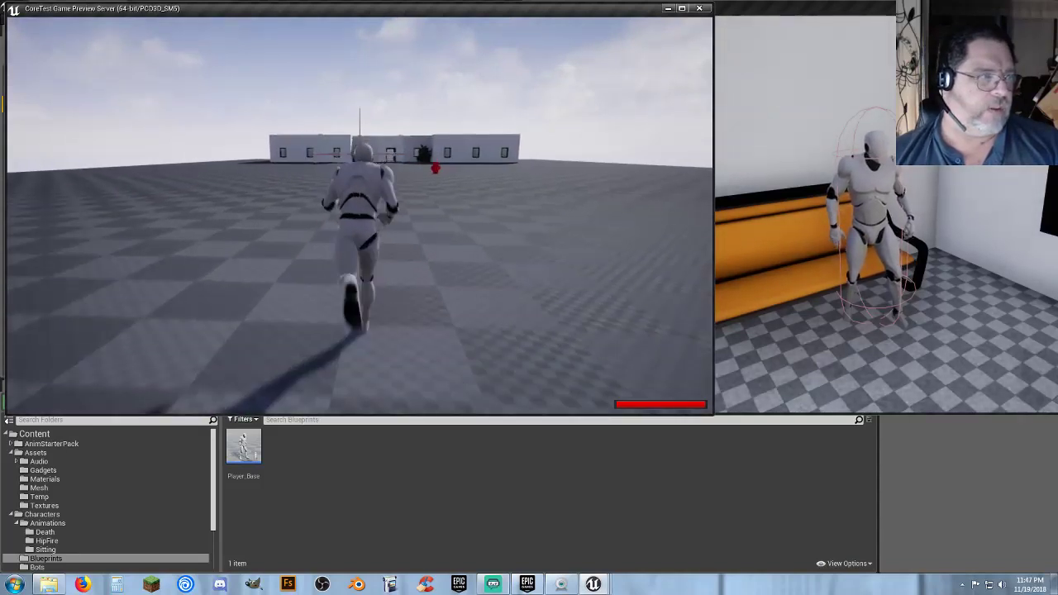
key(w)
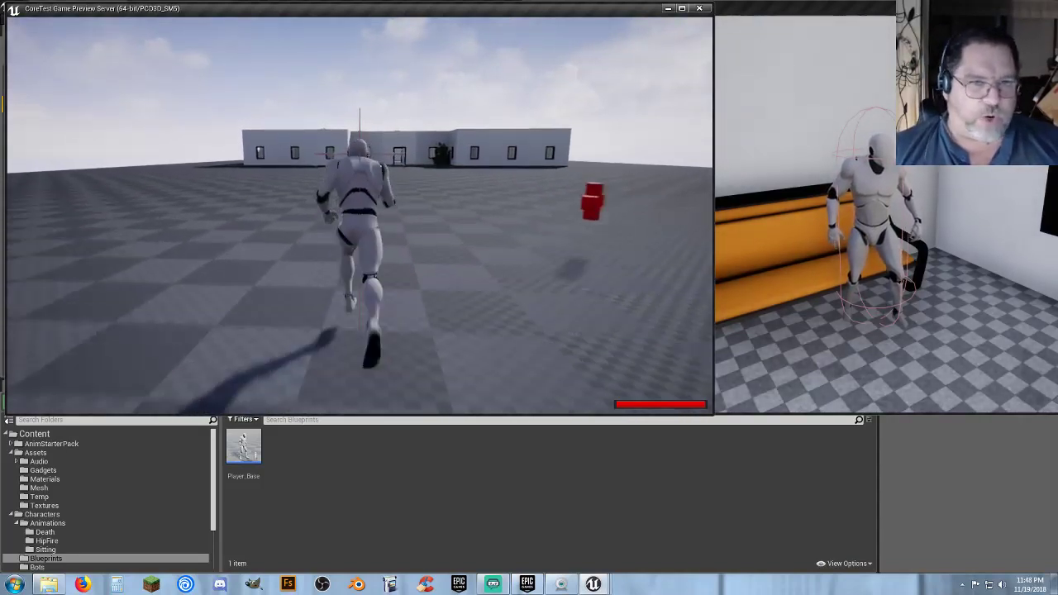
key(w)
key(w)
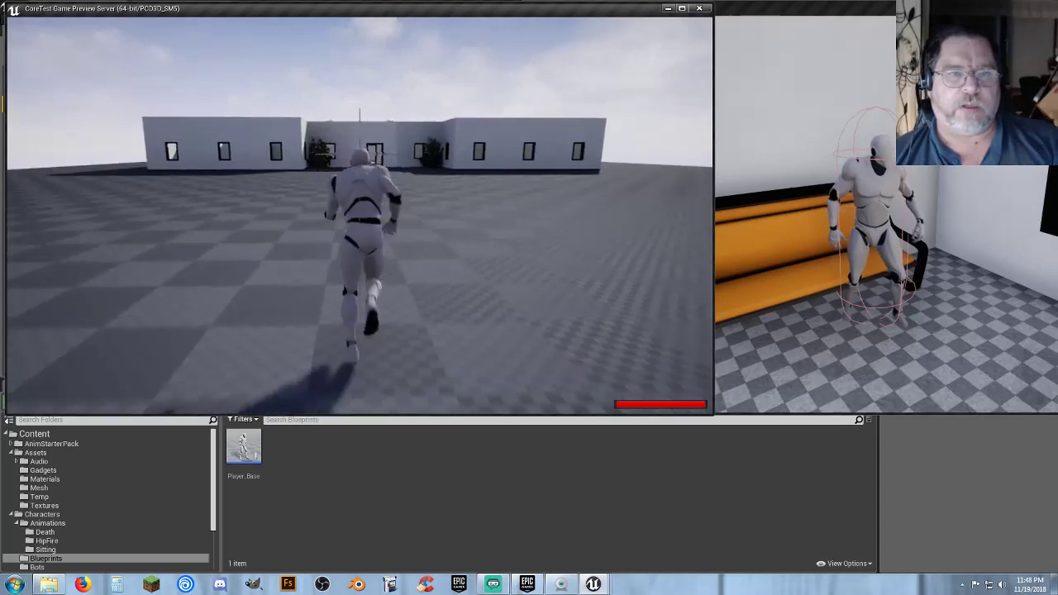
key(w)
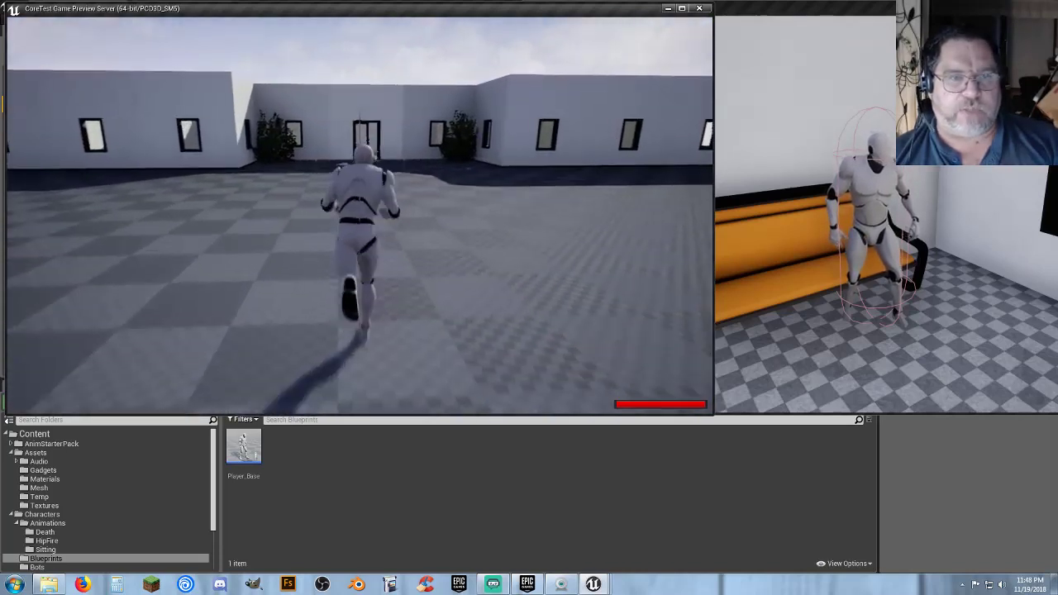
key(w)
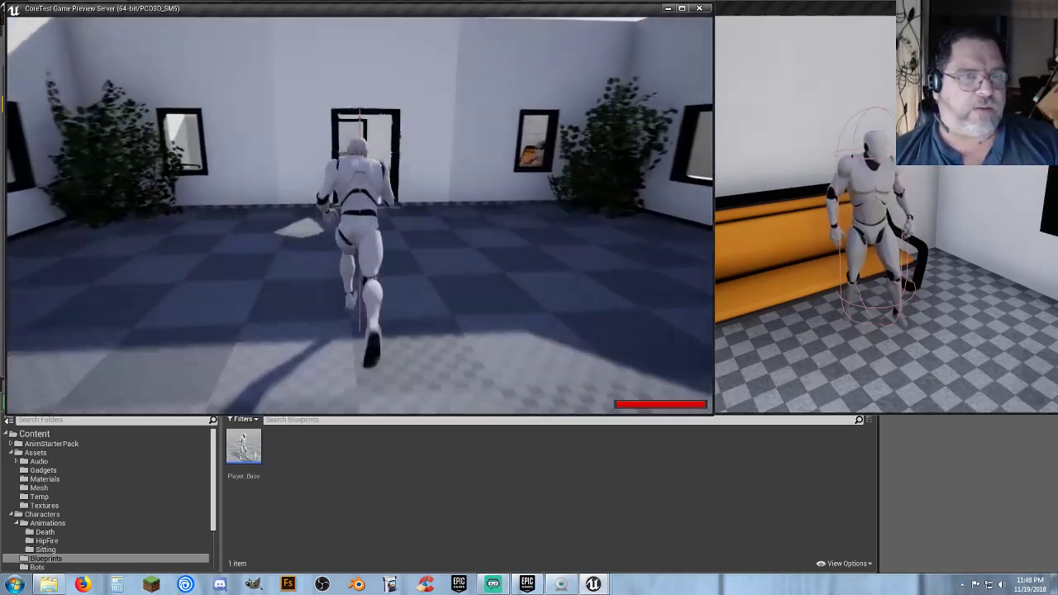
key(w)
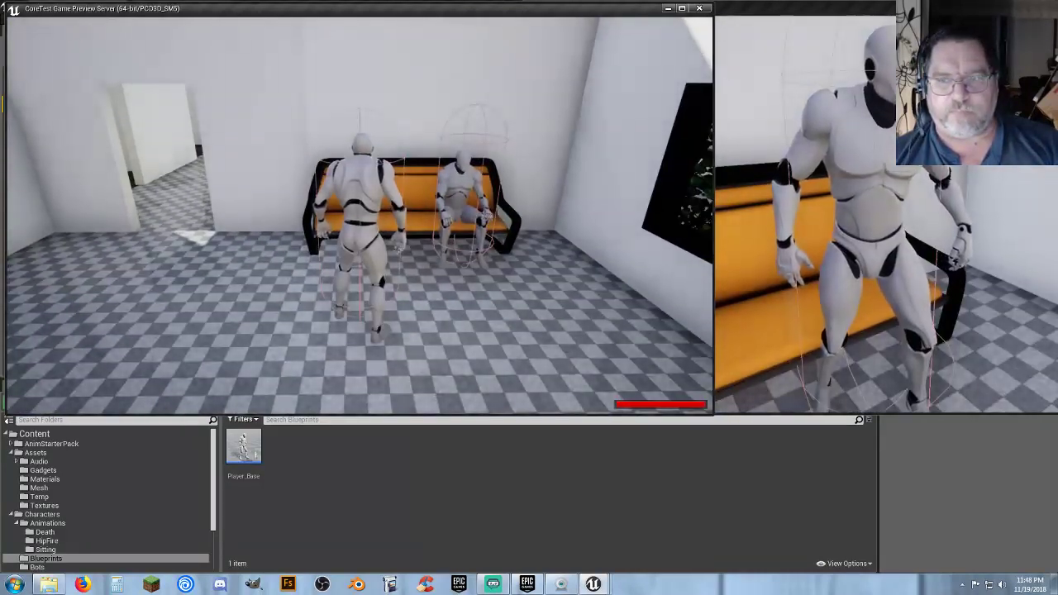
key(w)
key(e)
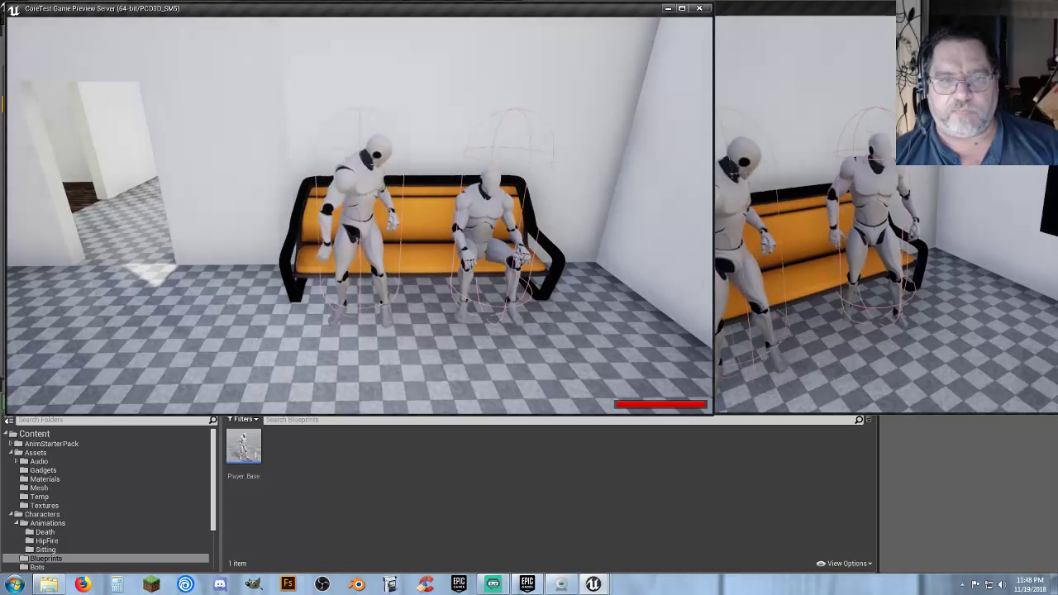
Seat the server's character beside the client's, then switch to the client preview and test its character standing up and sitting down
key(e)
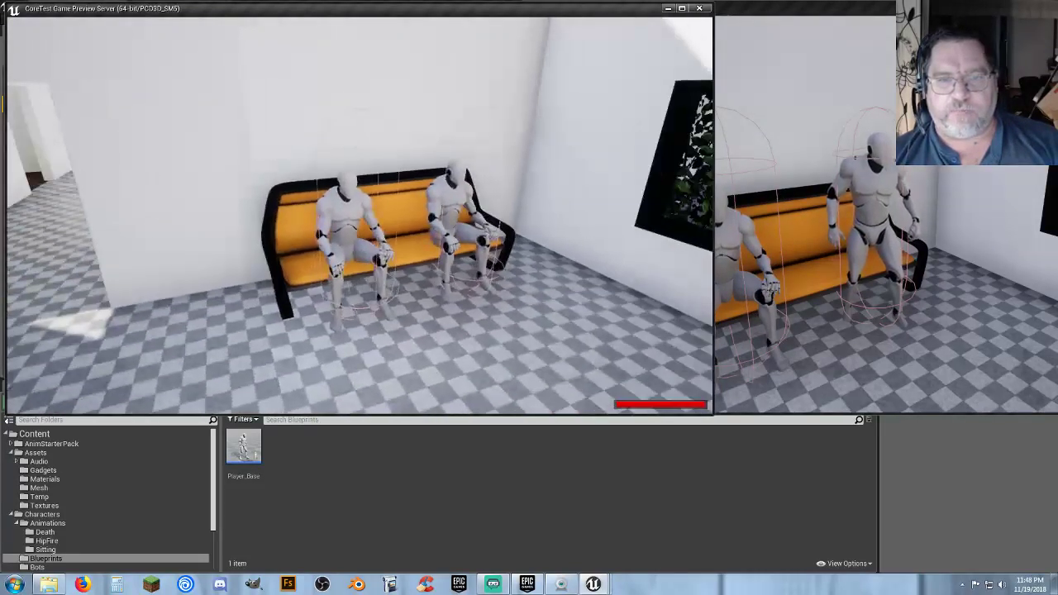
key(alt+Tab)
key(e)
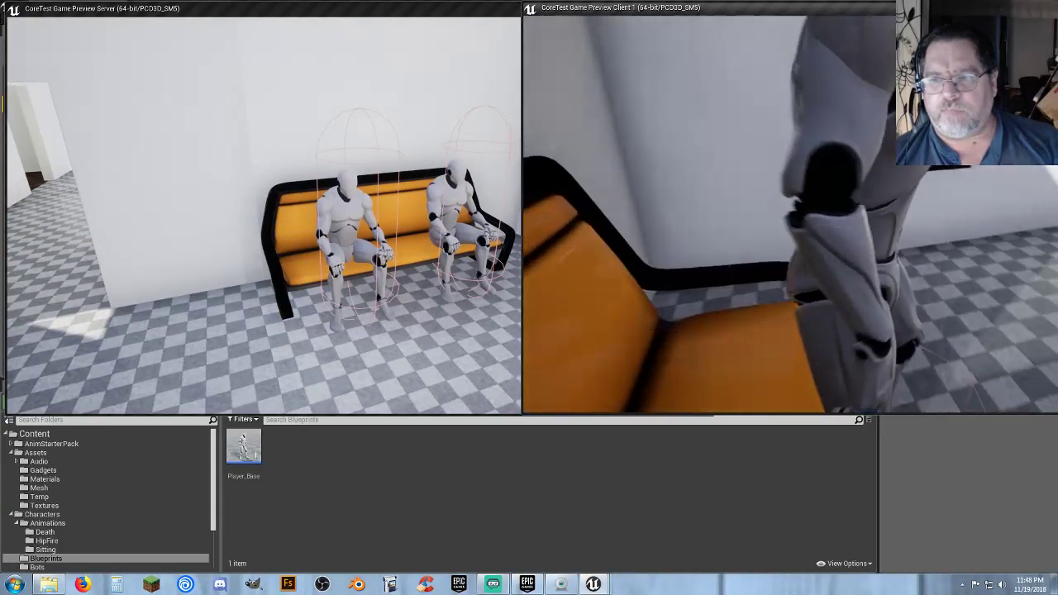
key(e)
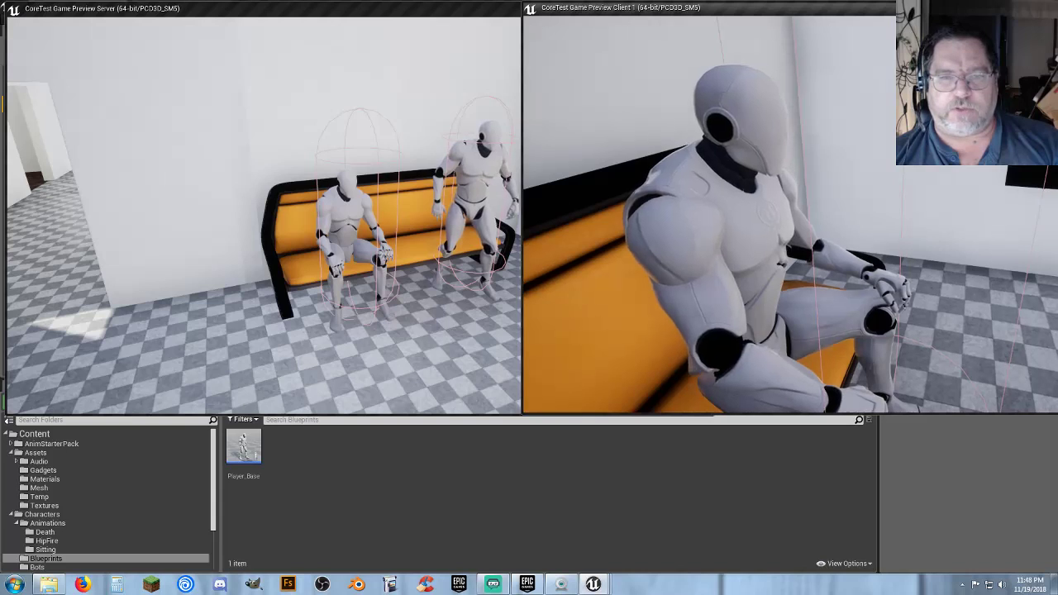
Run the client's character away from the bench and back, test sitting beside the server's character again, and end the play session
key(w)
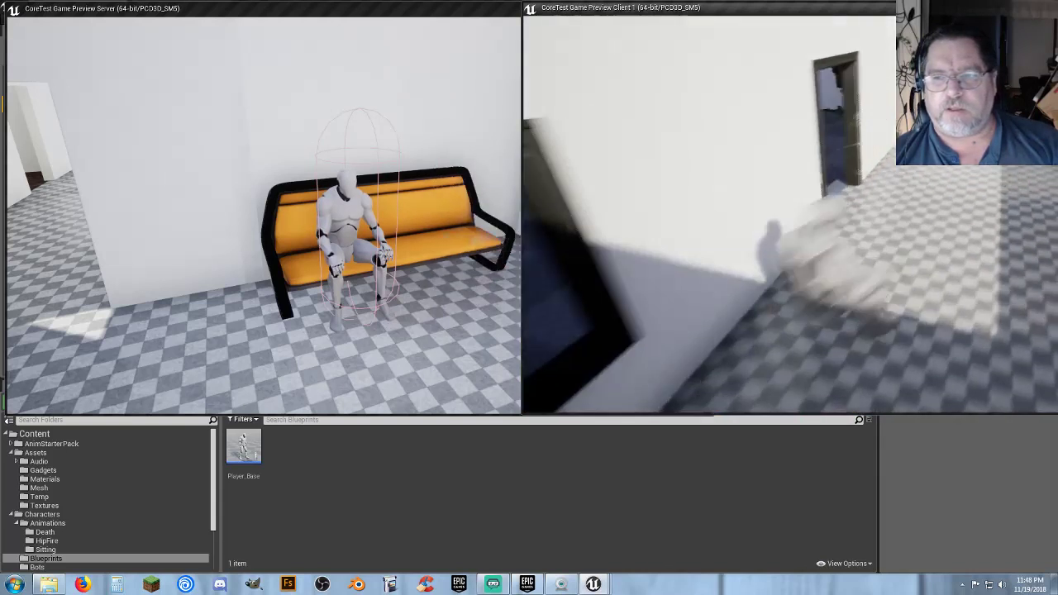
key(w)
key(d)
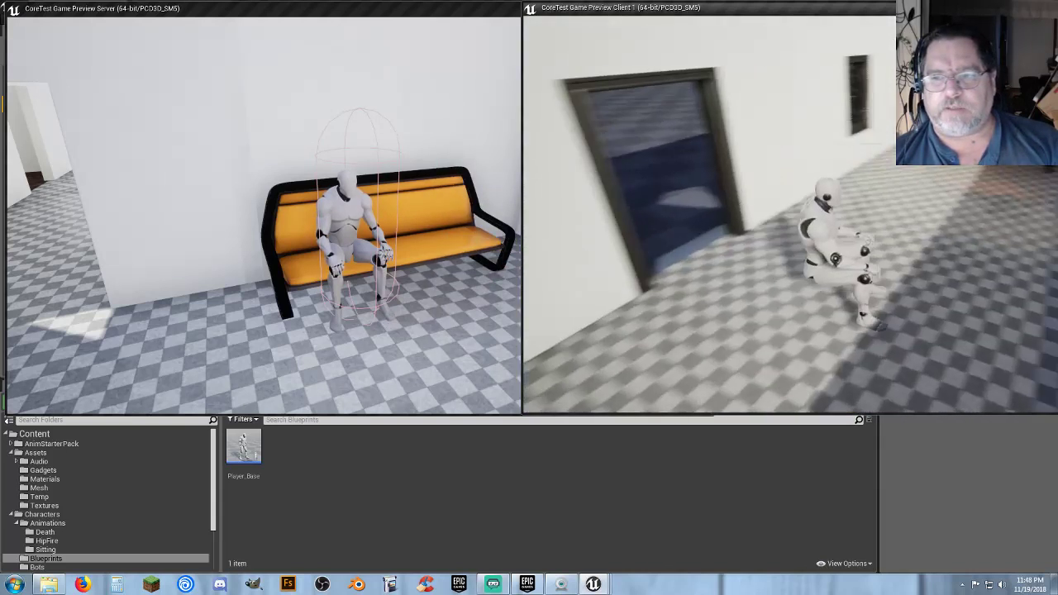
key(w)
key(e)
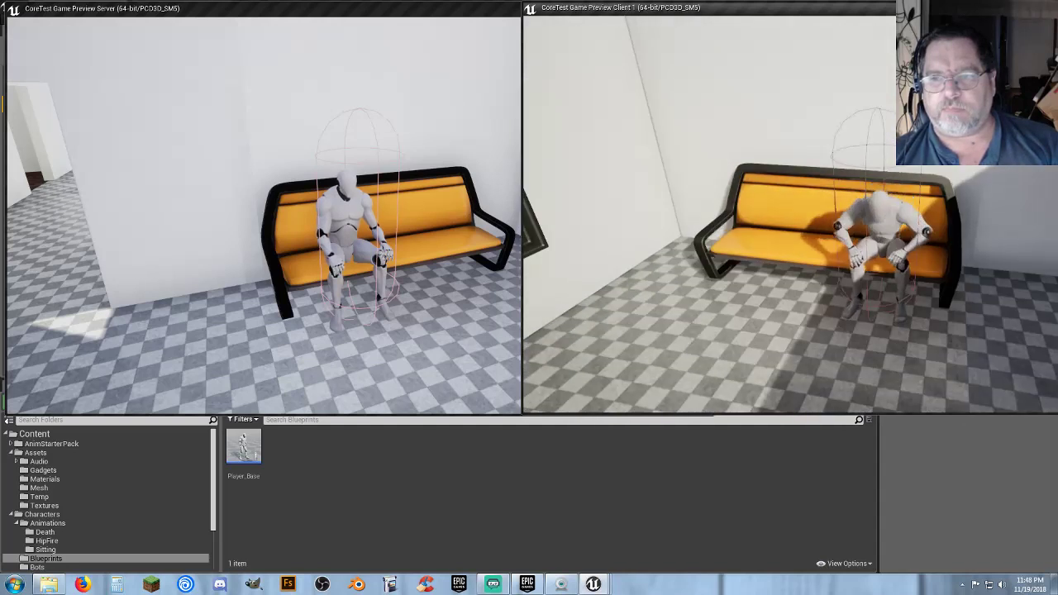
key(w)
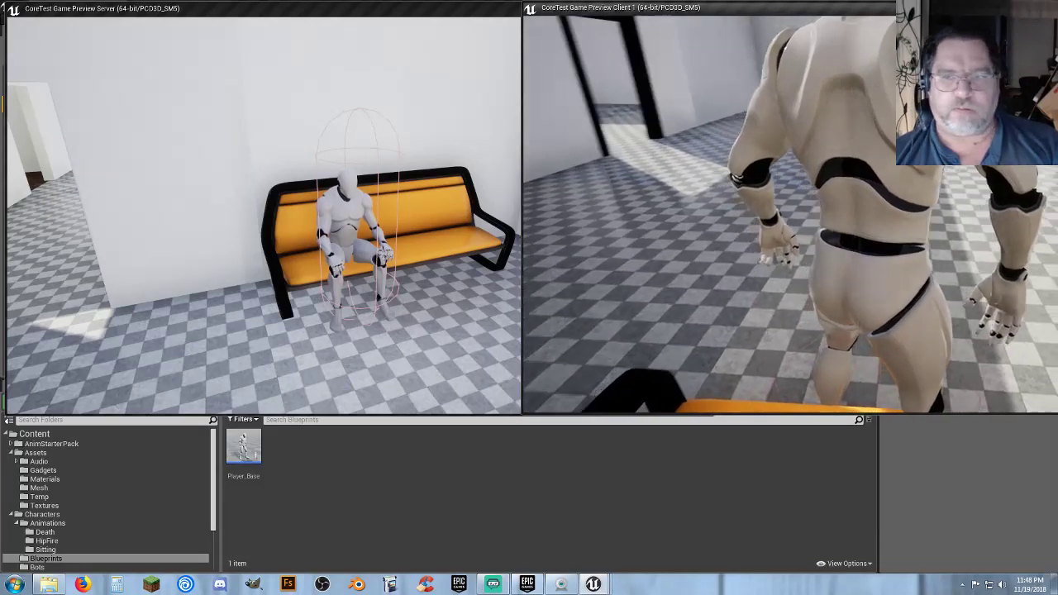
key(Escape)
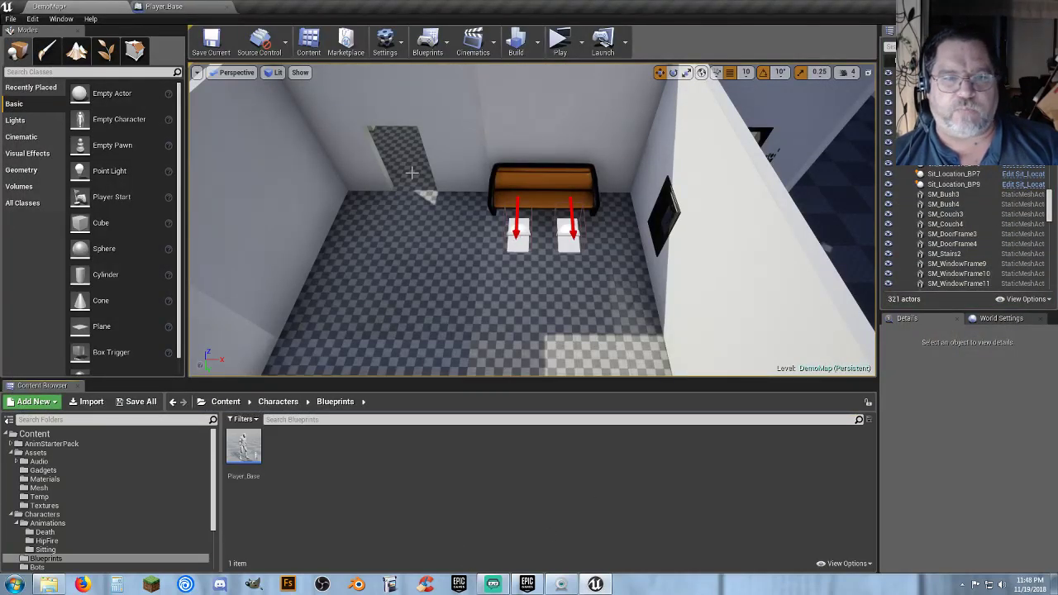
Close the Player_Base blueprint and open Sit_Location_BP from the Assets/Gadgets folder, reviewing its overlap events
click(165, 6)
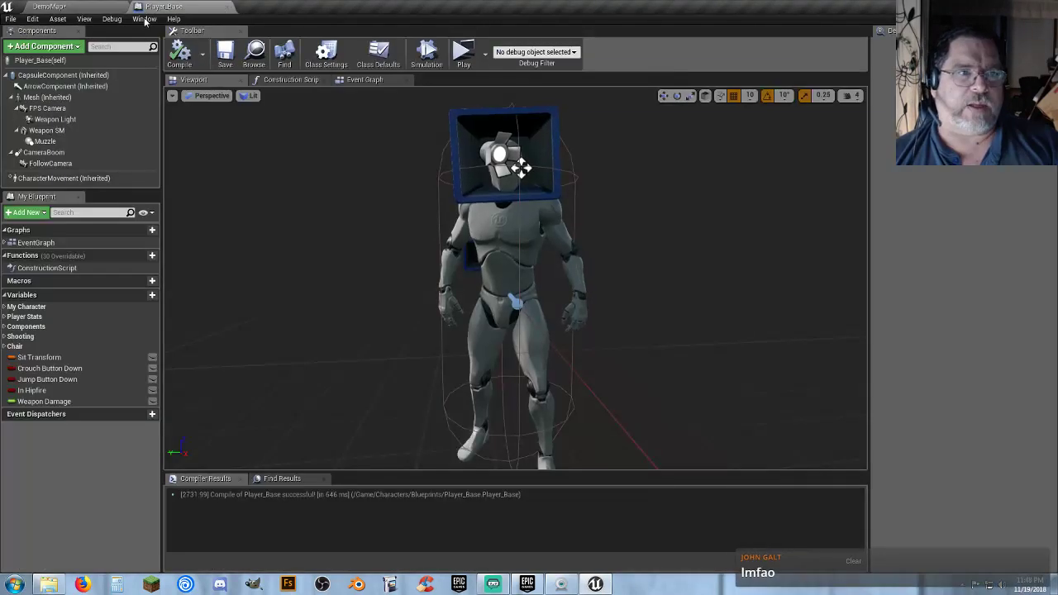
click(230, 6)
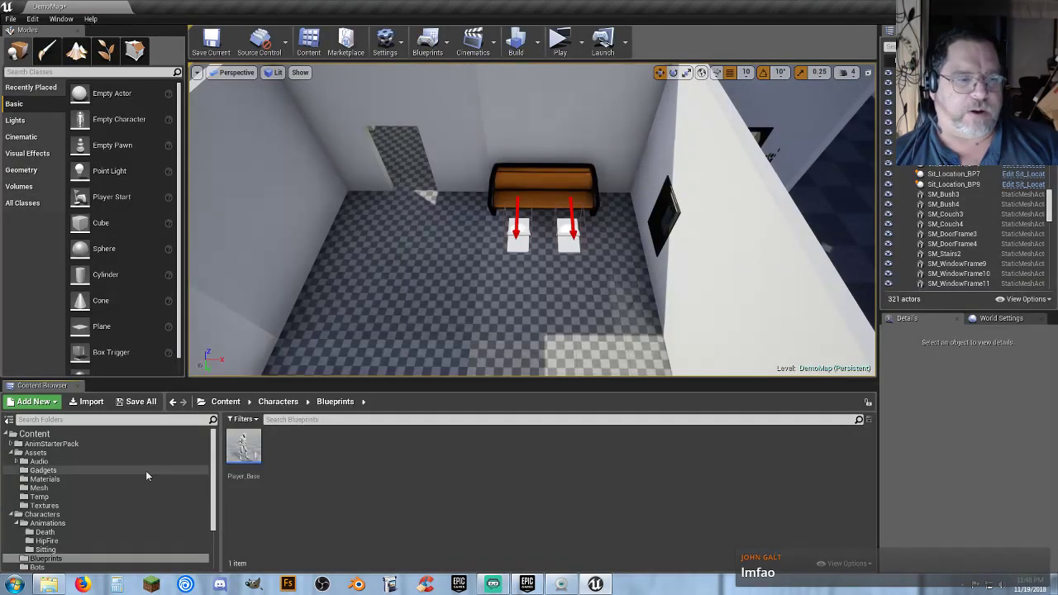
click(46, 470)
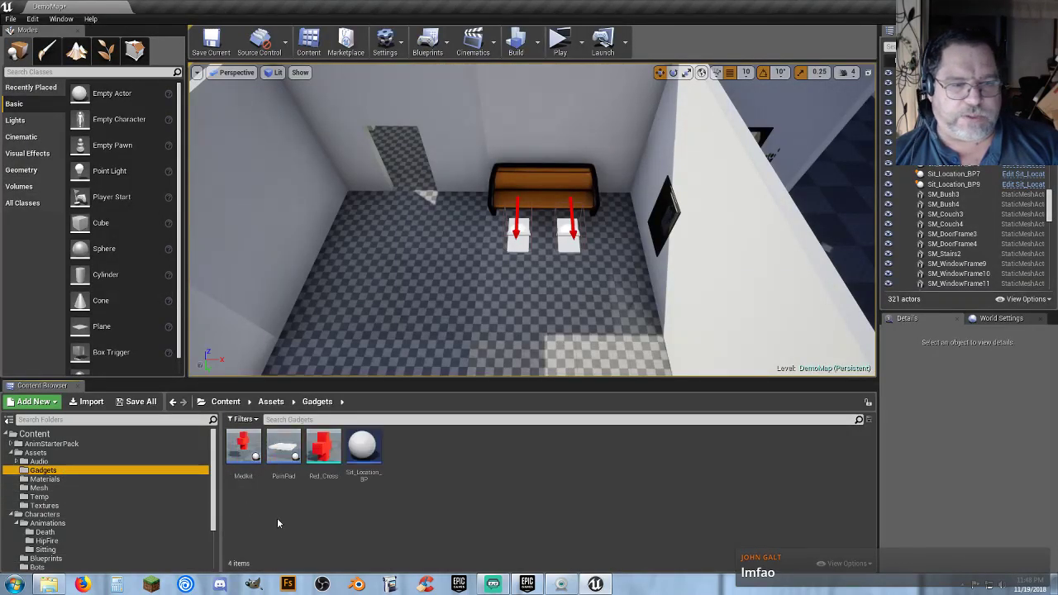
double_click(362, 450)
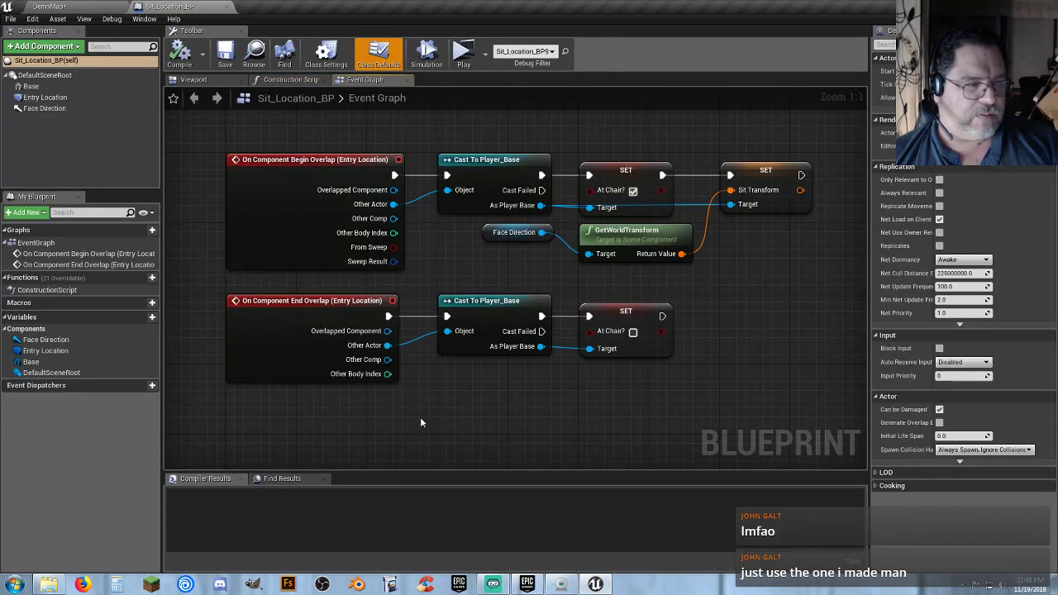
right_drag(420, 423, 410, 435)
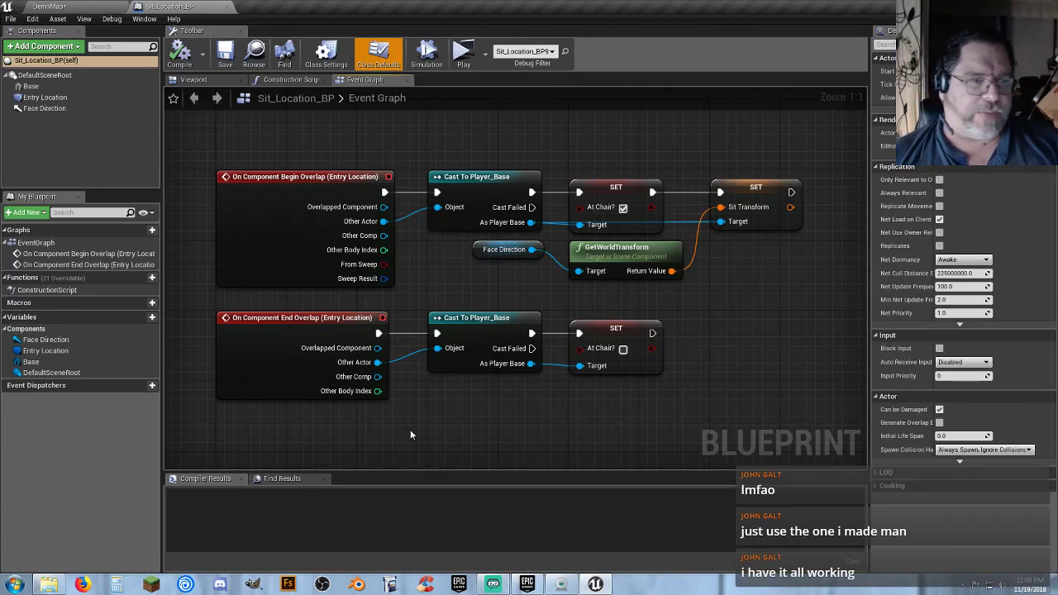
right_drag(422, 416, 397, 416)
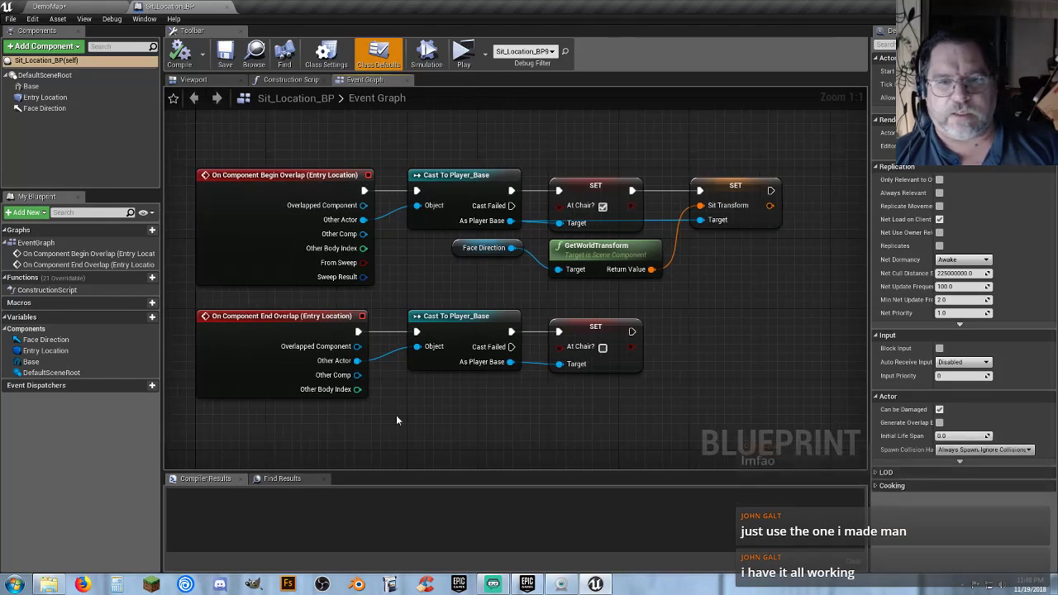
Widen the Base component of Sit_Location_BP to a Y scale of 1.0 and the Entry Location box to a Y scale of 1.5
click(193, 80)
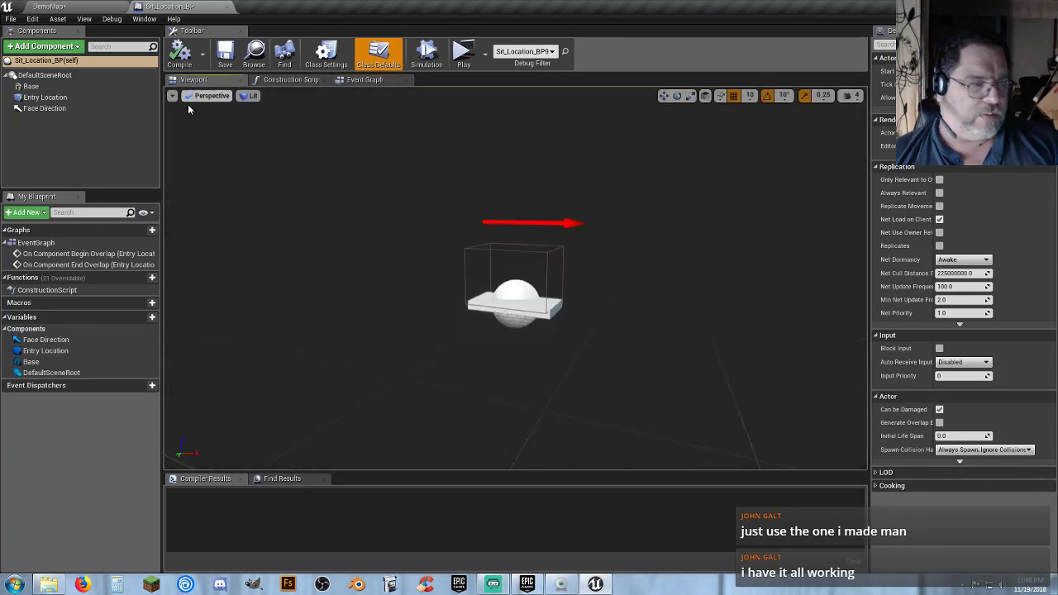
key(d)
right_drag(552, 296, 396, 304)
key(a)
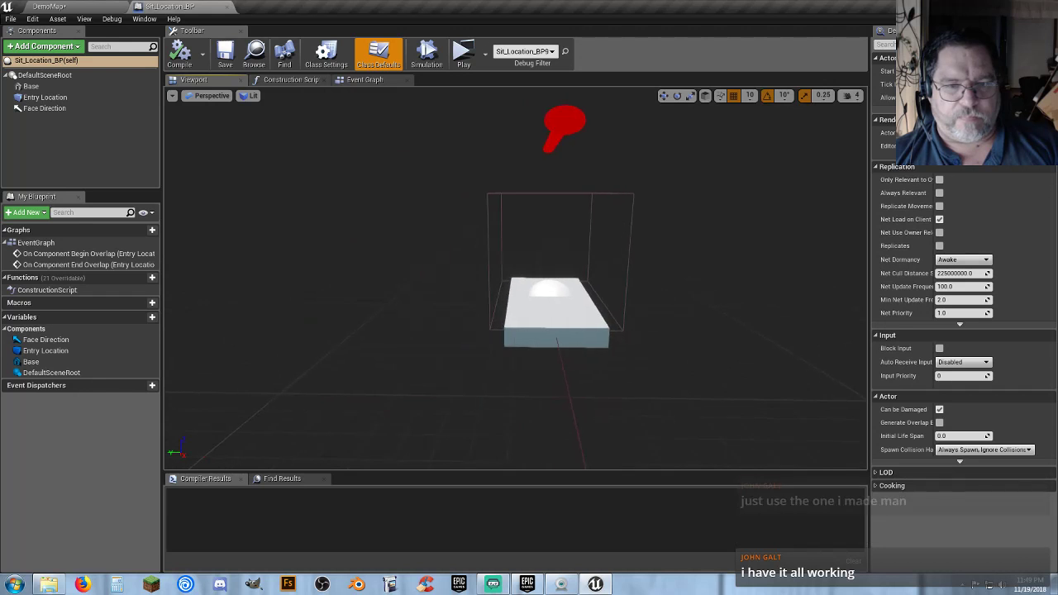
click(49, 98)
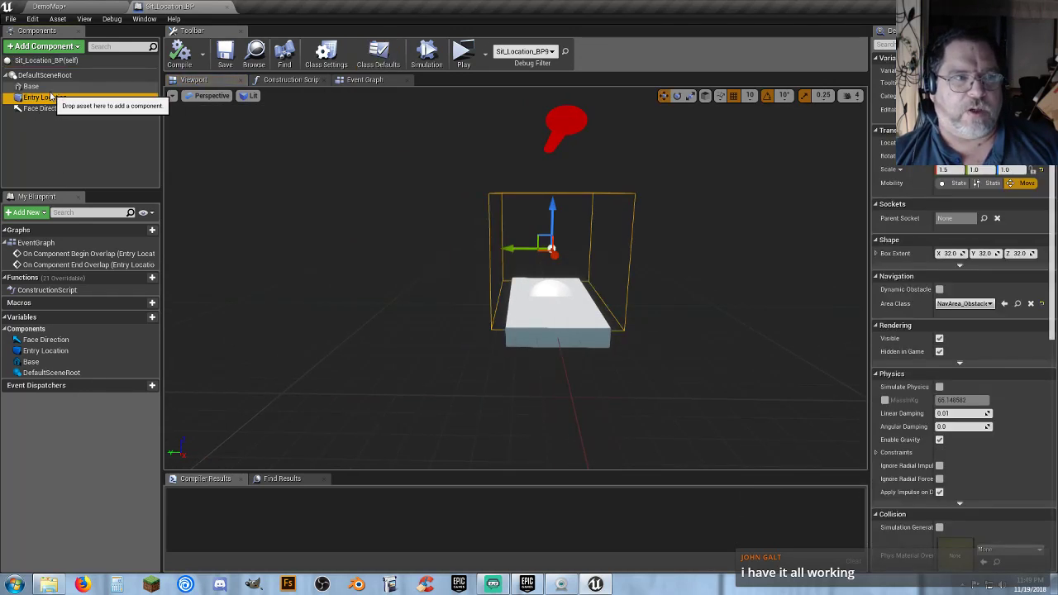
click(33, 87)
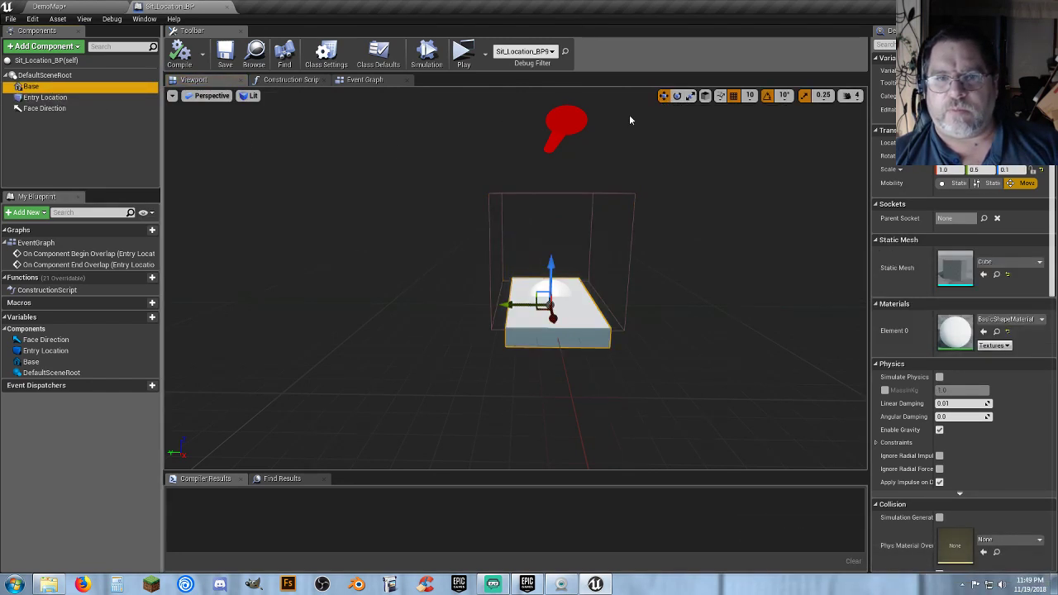
drag(631, 121, 589, 143)
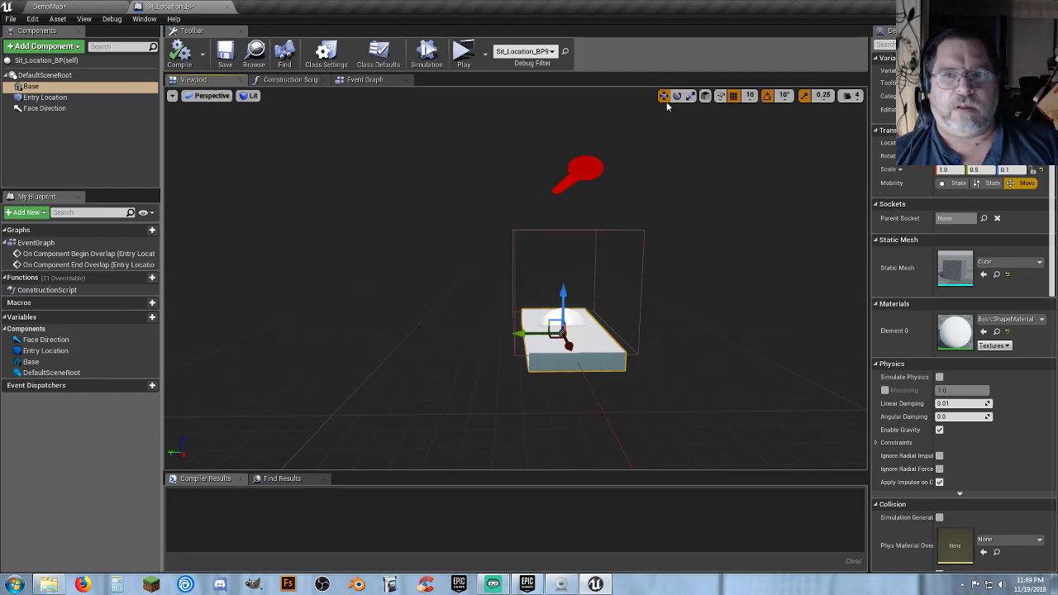
click(690, 97)
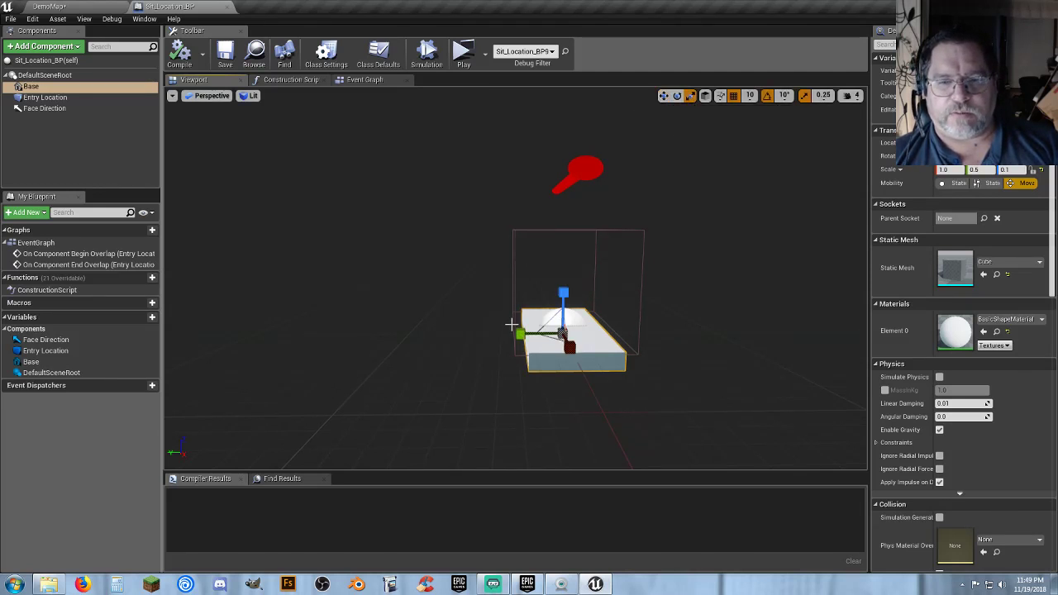
drag(516, 330, 470, 331)
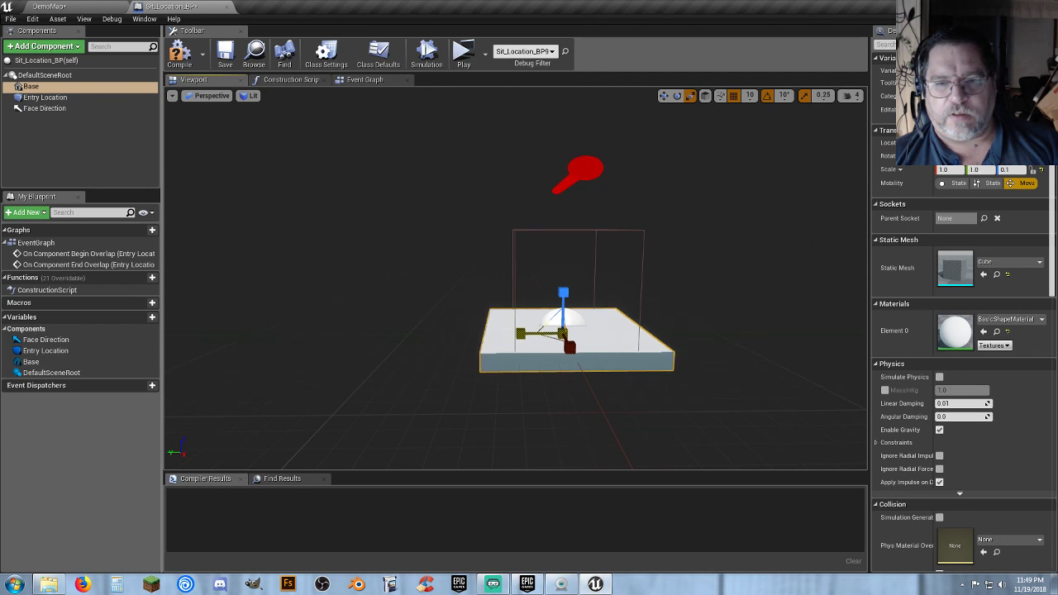
click(45, 98)
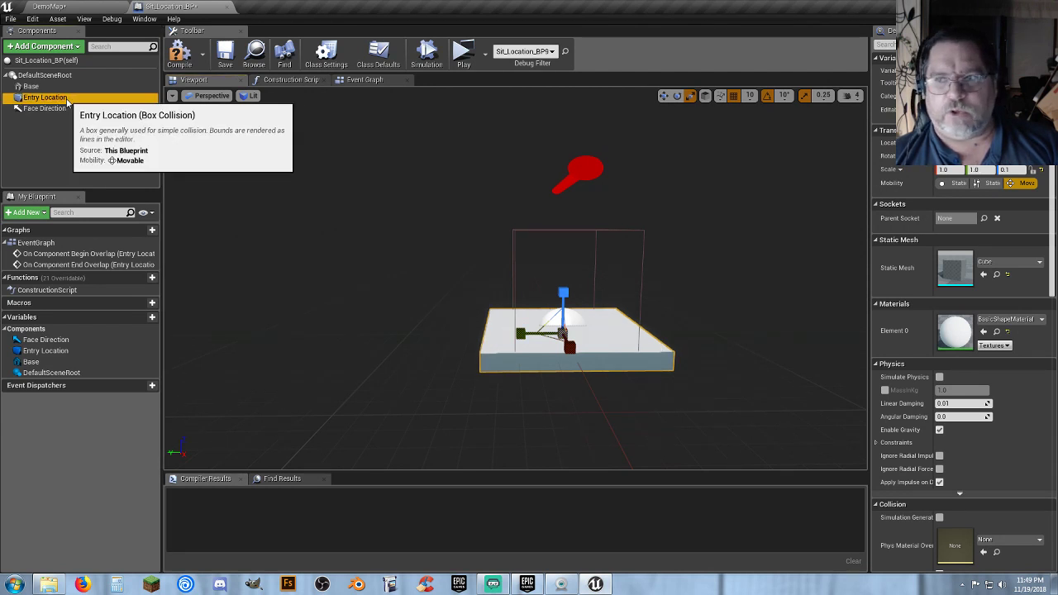
click(520, 282)
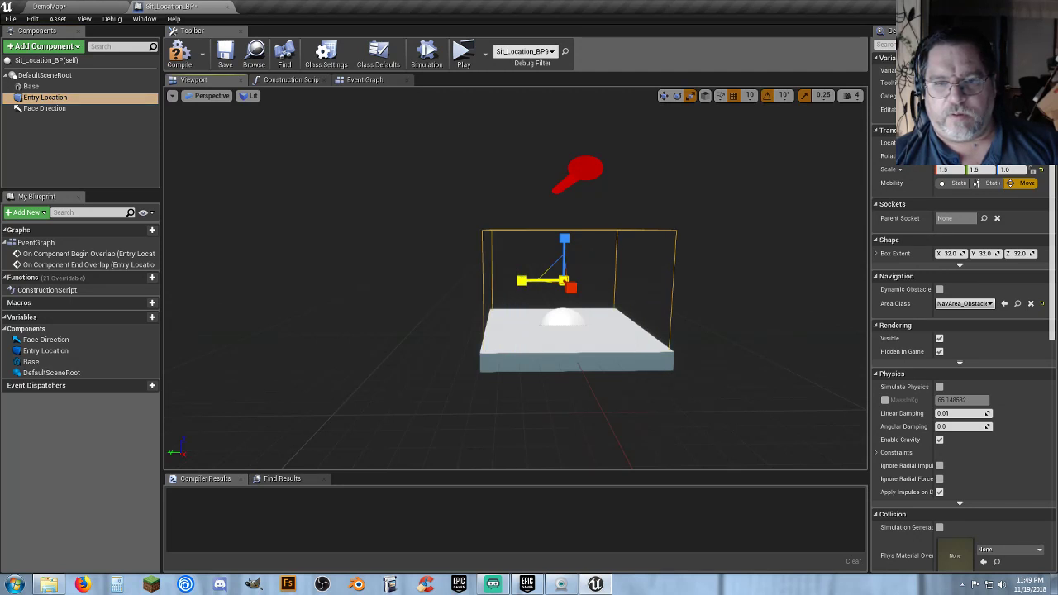
Examine the widened Base, Entry Location box and Face Direction arrow of the sit location from several angles
right_drag(448, 271, 405, 265)
key(s)
key(d)
key(a)
key(w)
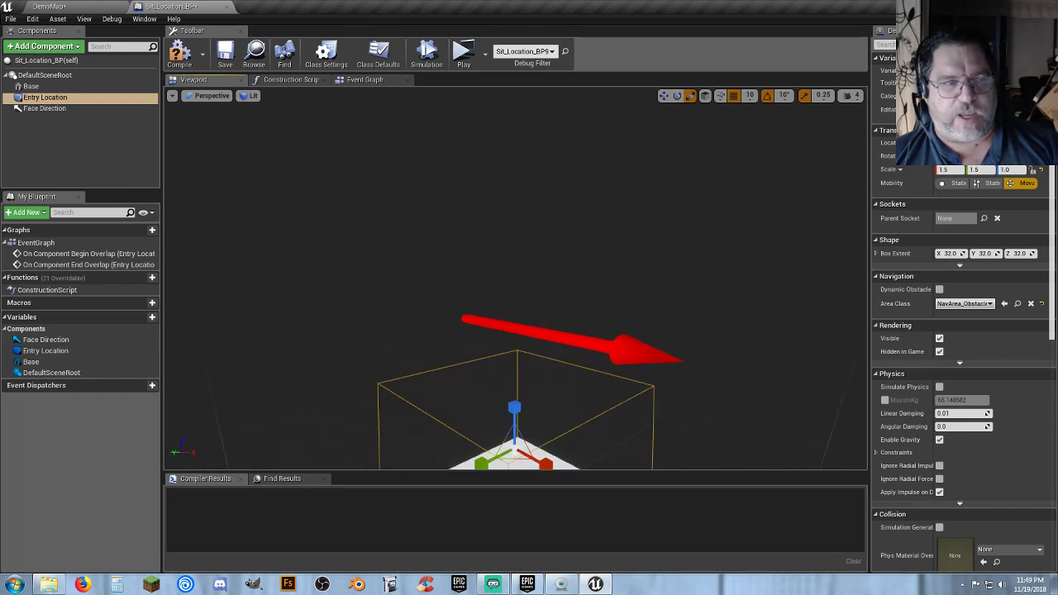
right_drag(479, 297, 520, 293)
click(54, 128)
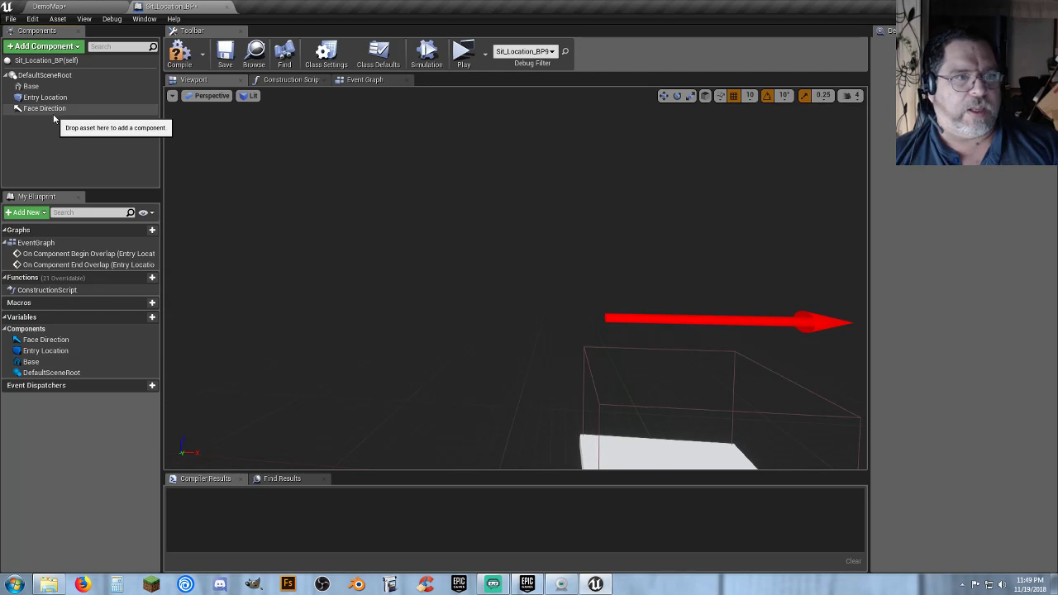
click(48, 109)
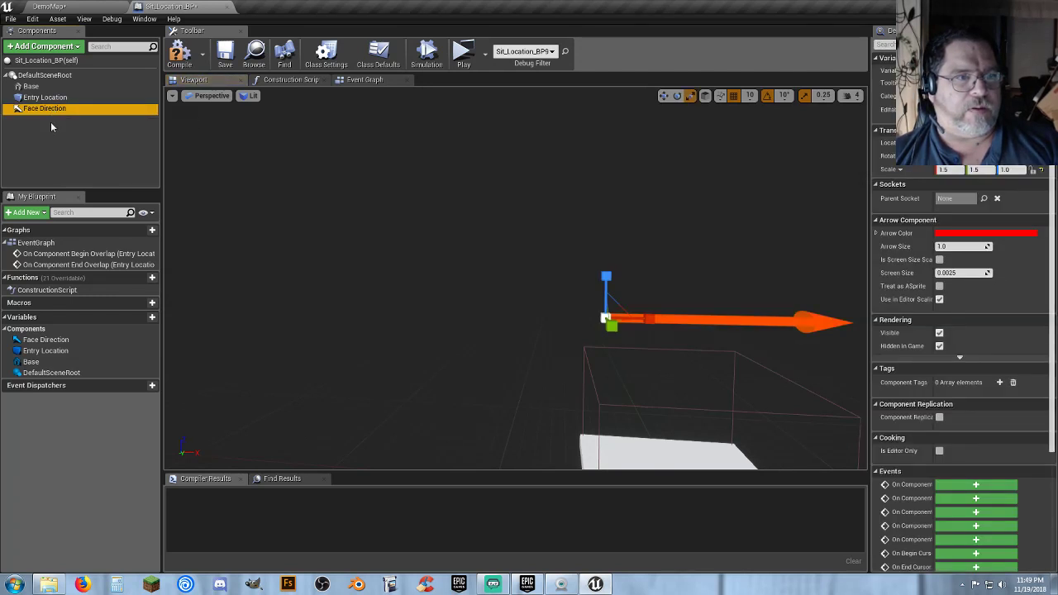
click(43, 139)
right_drag(557, 299, 557, 318)
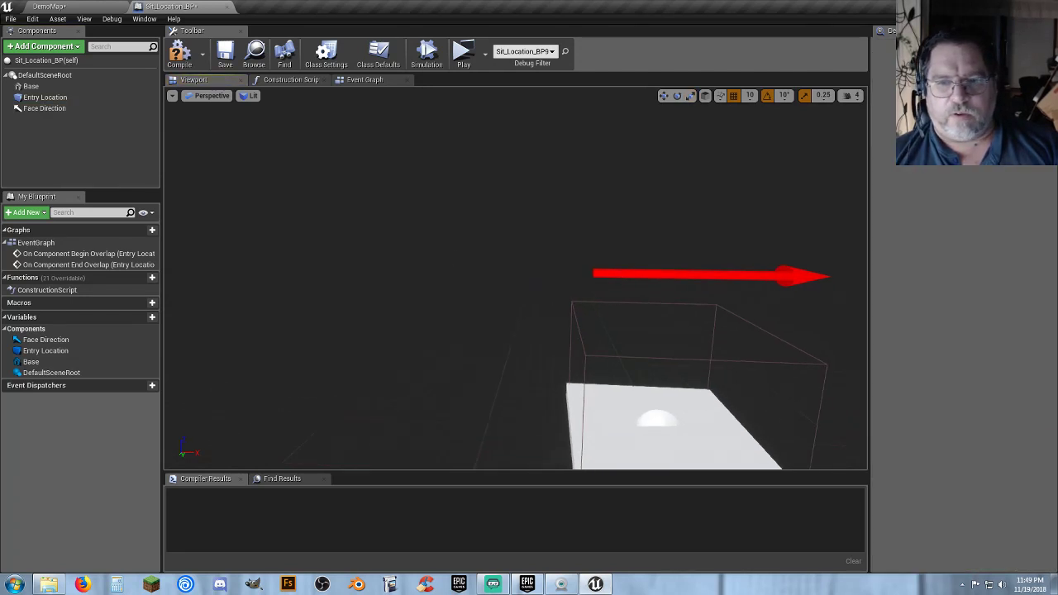
scroll(557, 318, down, 3)
Compile and save the Sit_Location_BP blueprint, then check the widened plate and box from the front
click(179, 53)
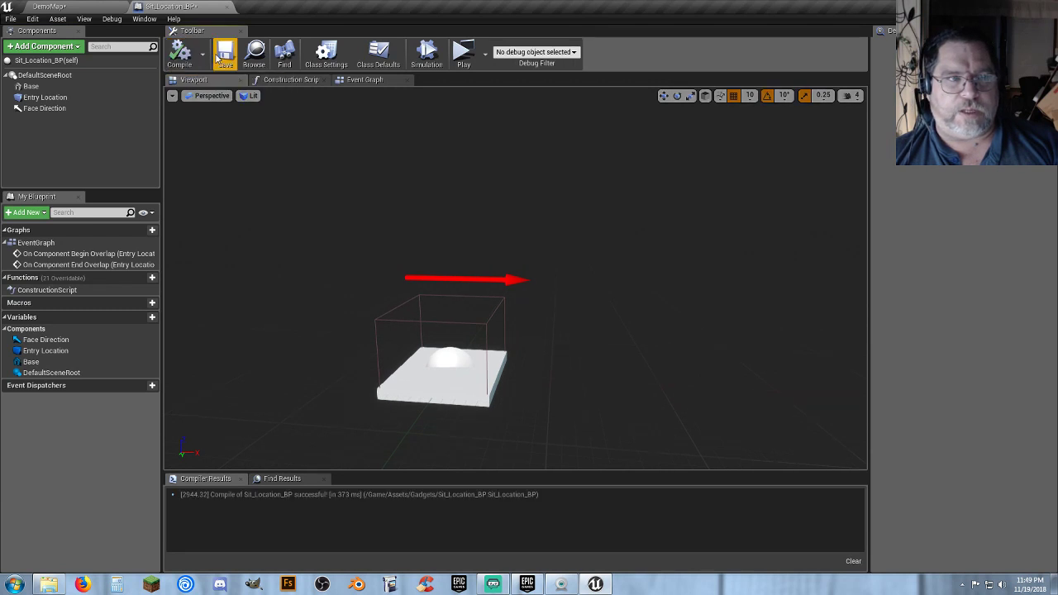
click(218, 59)
right_drag(432, 279, 330, 285)
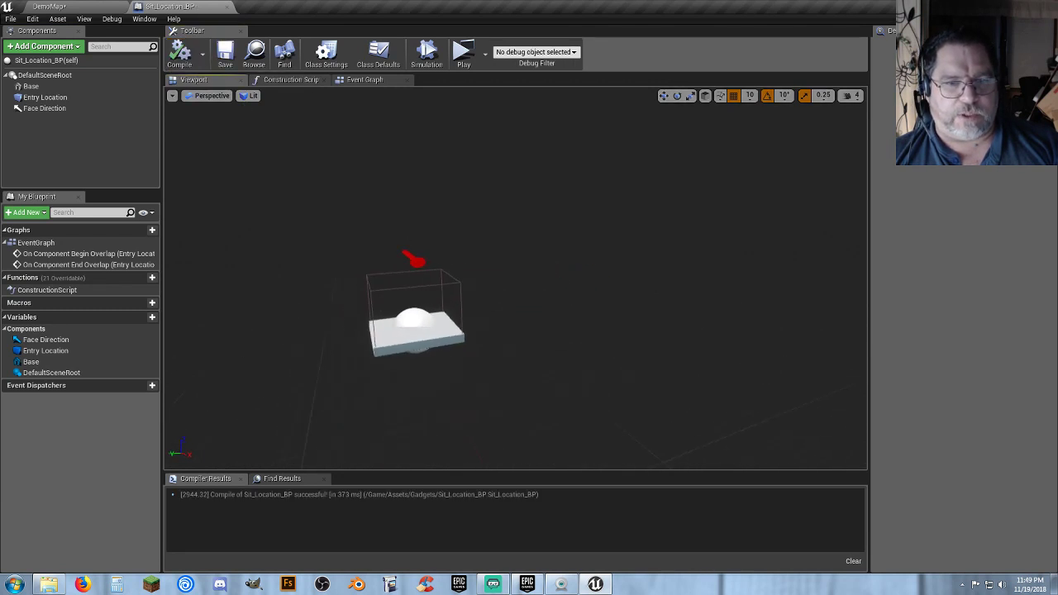
mouse_move(397, 239)
right_down()
mouse_move(376, 236)
mouse_move(397, 239)
right_up()
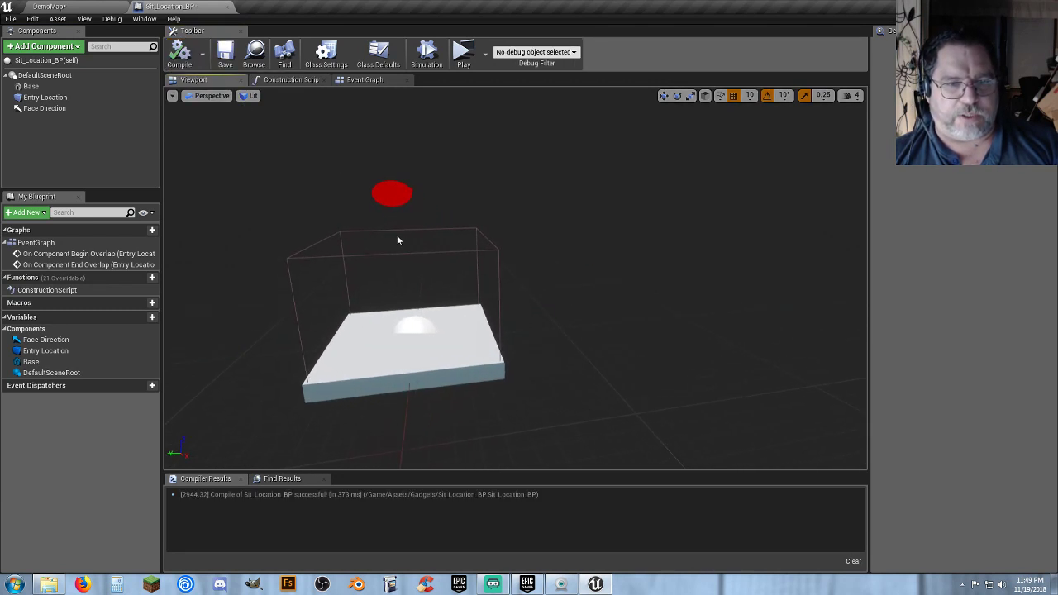
Play the DemoMap level and have the client player run into the building and sit on the orange bench
click(97, 7)
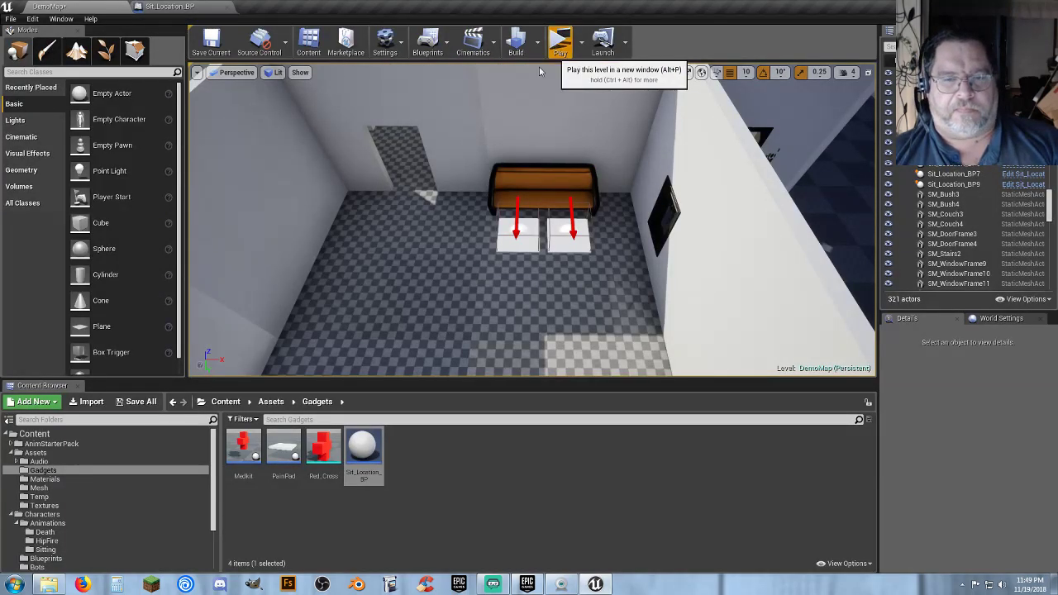
click(559, 45)
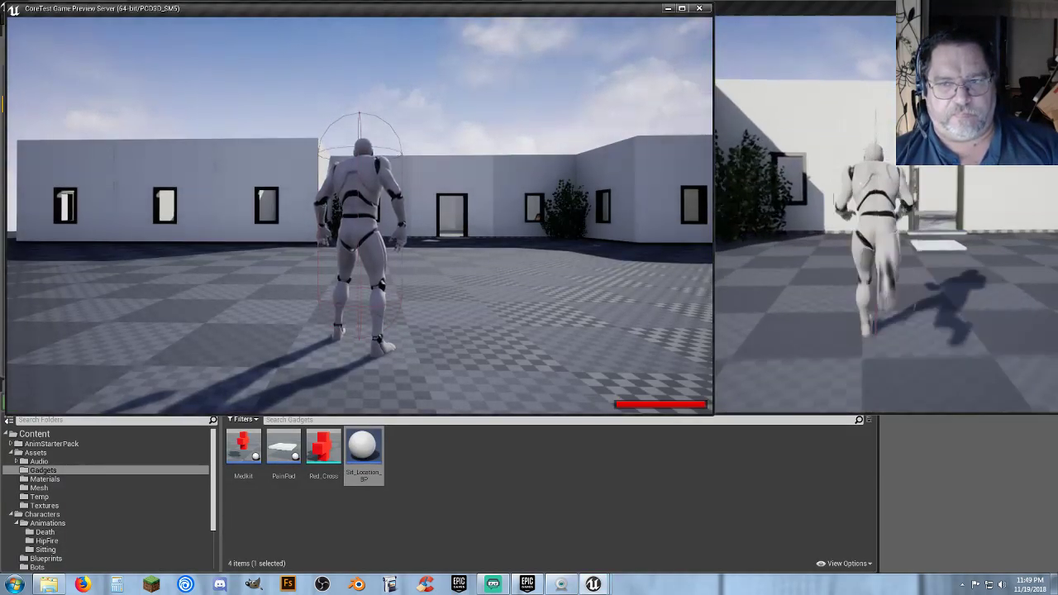
key(w)
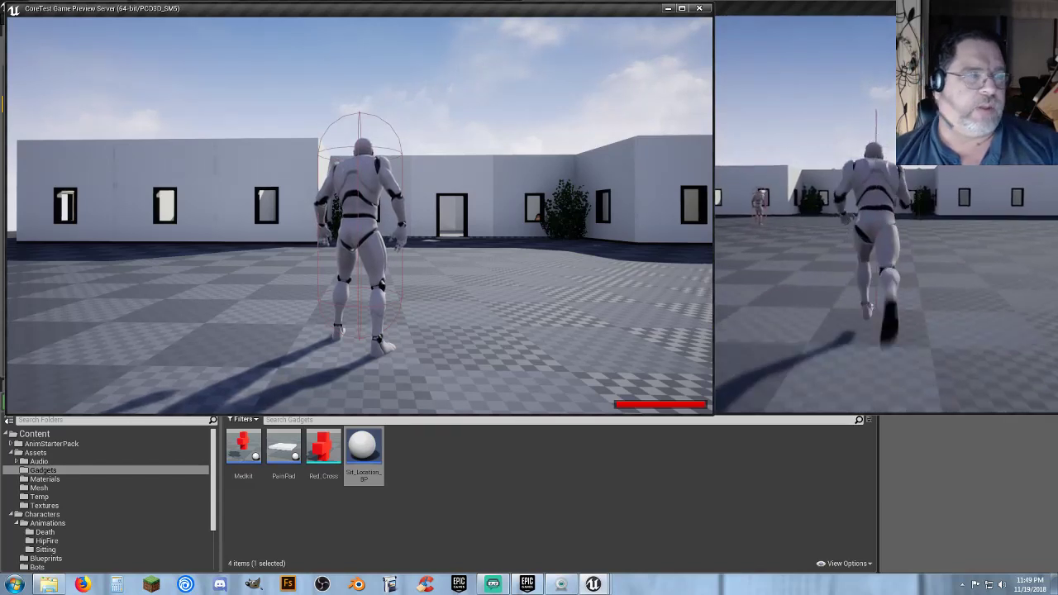
key(w)
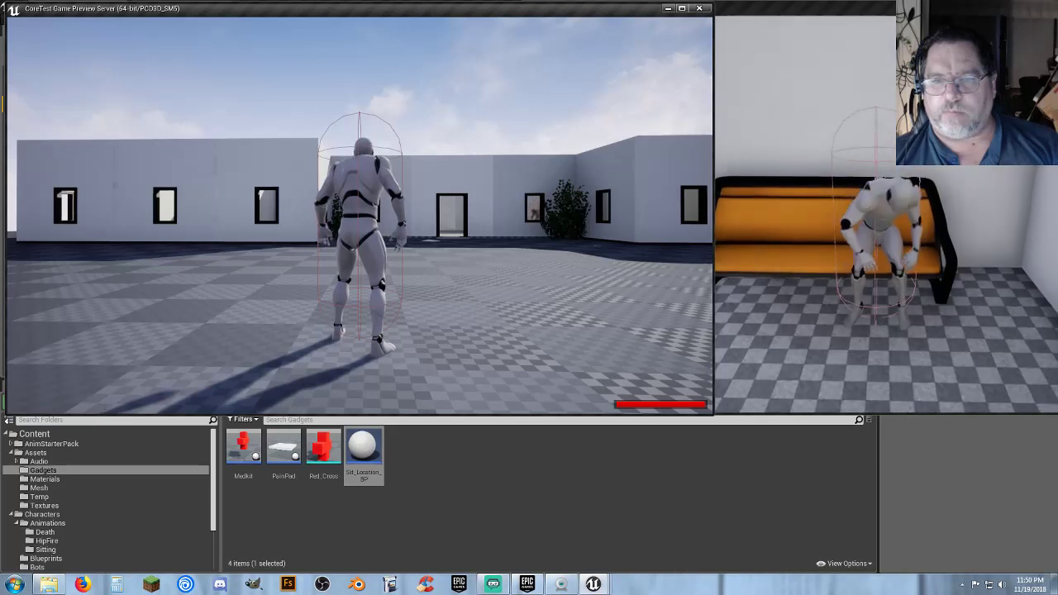
Switch to the server preview, run its player into the building and seat it beside the client player
key(alt+Tab)
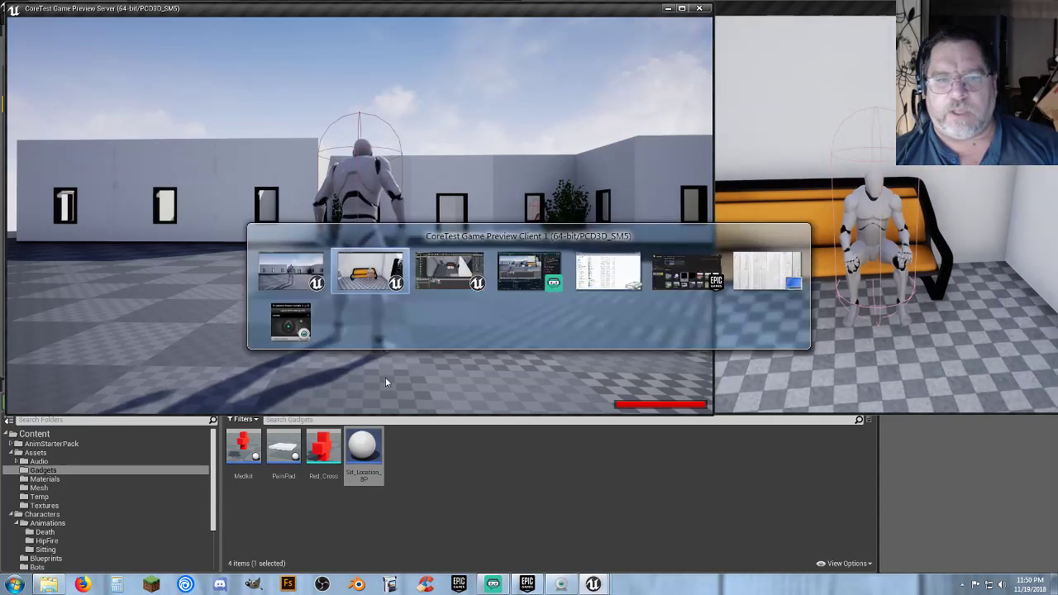
key(alt+Tab)
key(w)
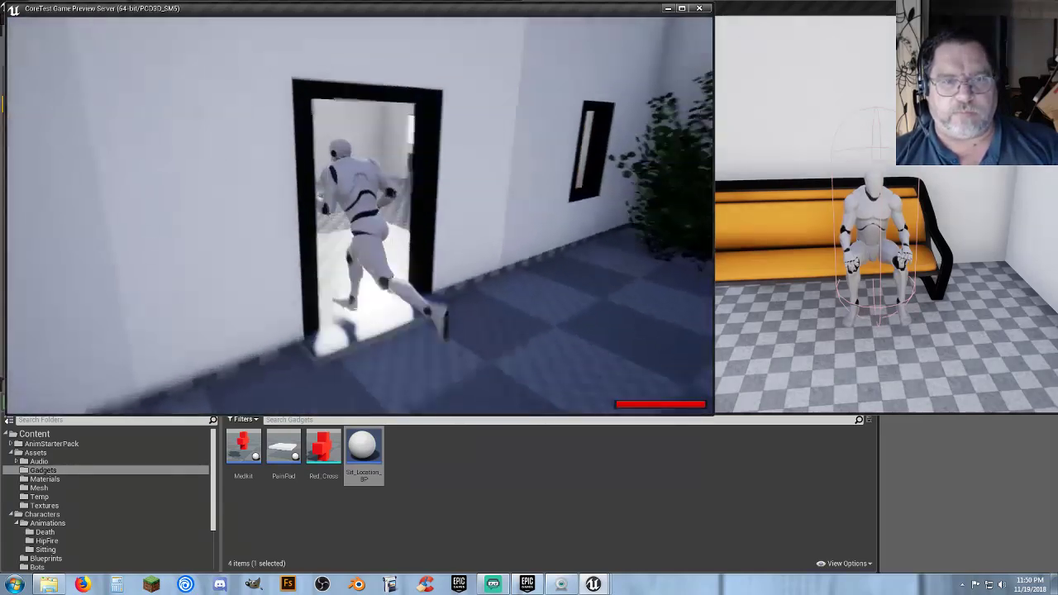
key(w)
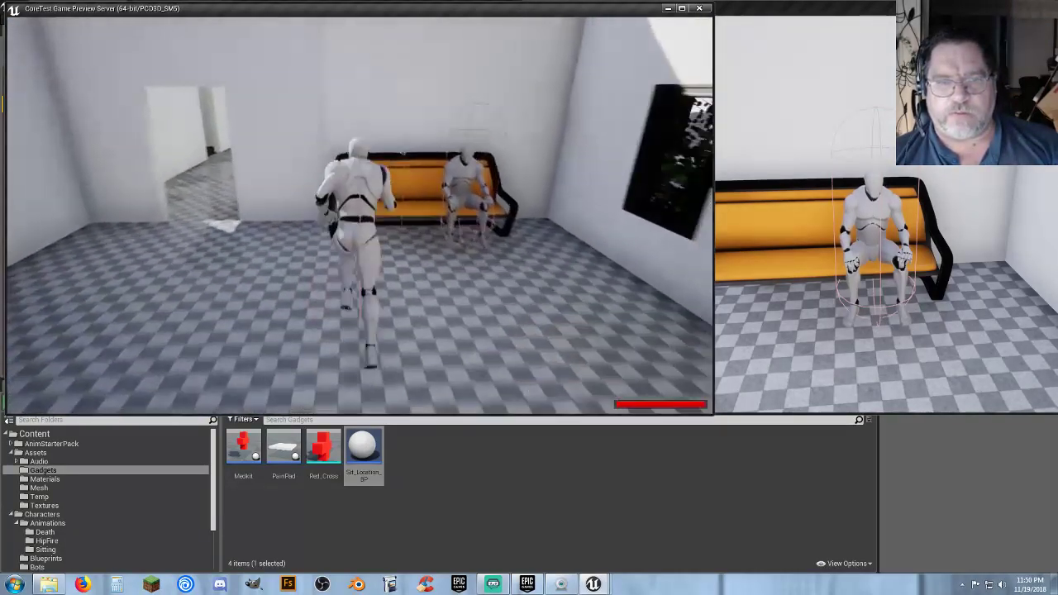
key(e)
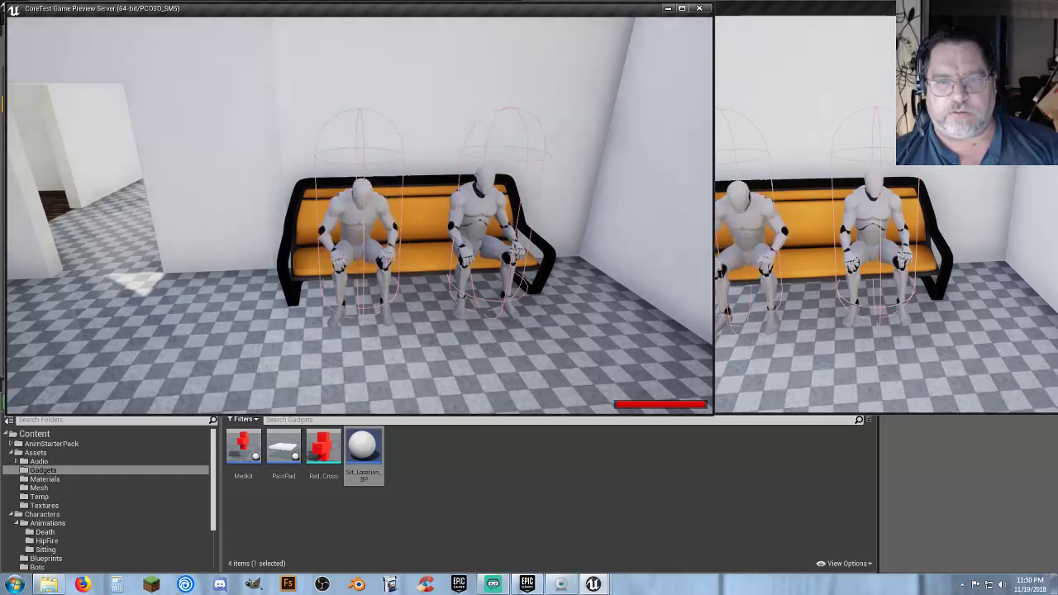
Have the client player stand up, walk across the room and sit back down on the same bench, then end the preview
key(alt+Tab)
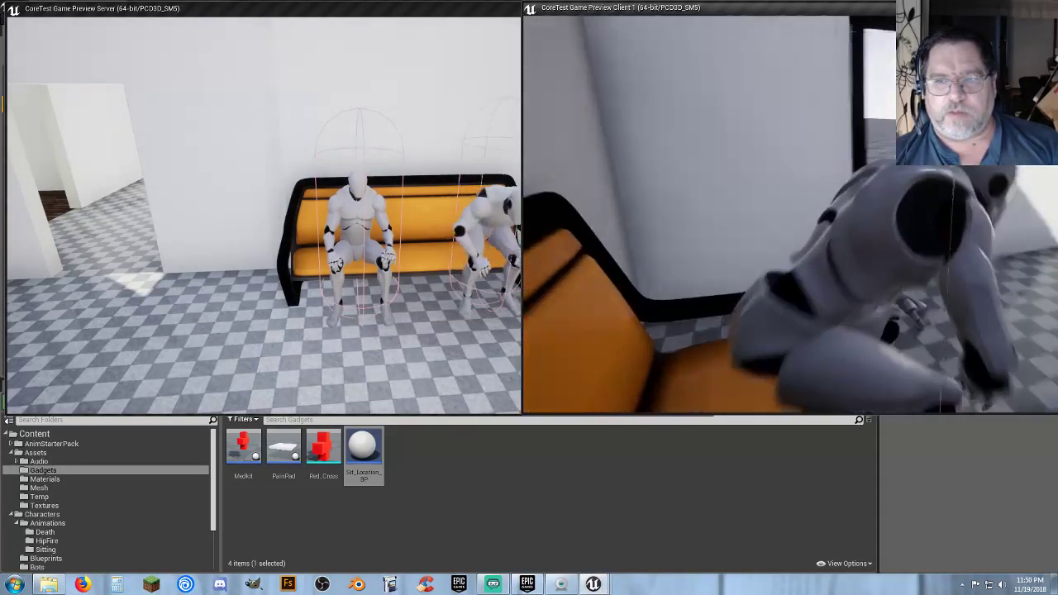
key(w)
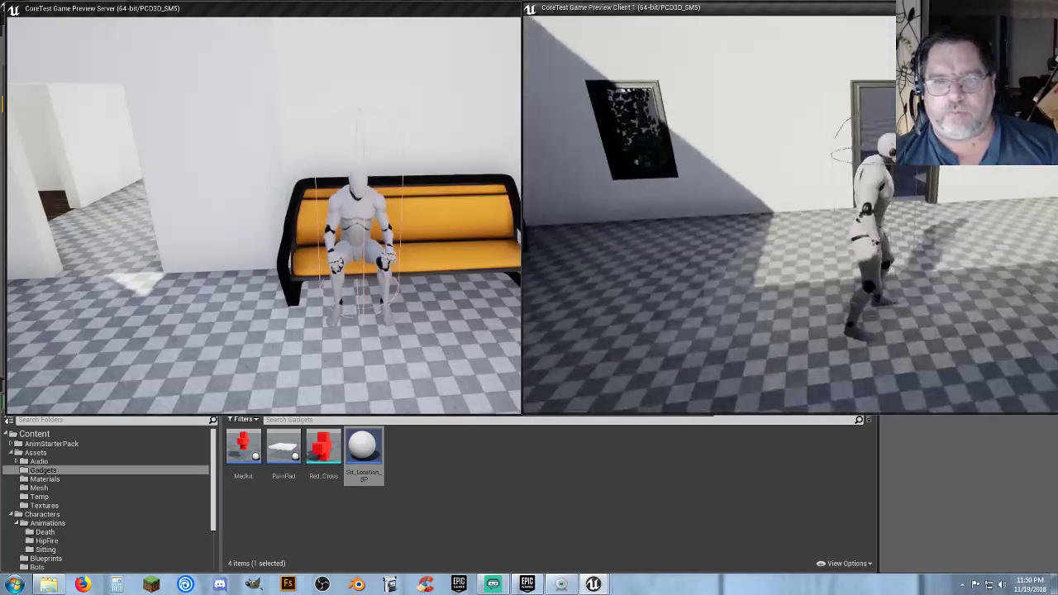
key(w)
key(w)
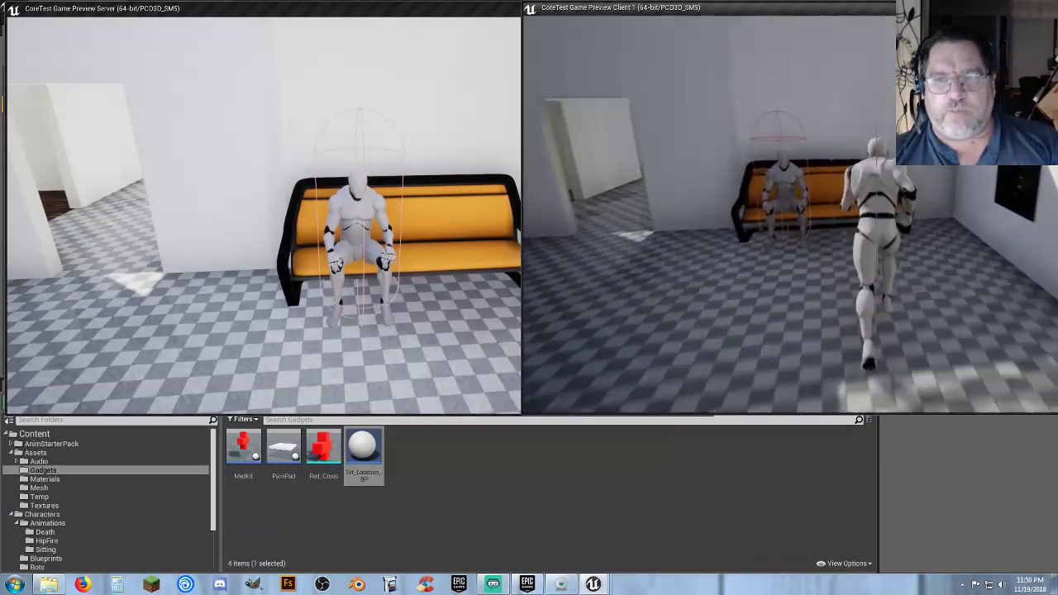
key(e)
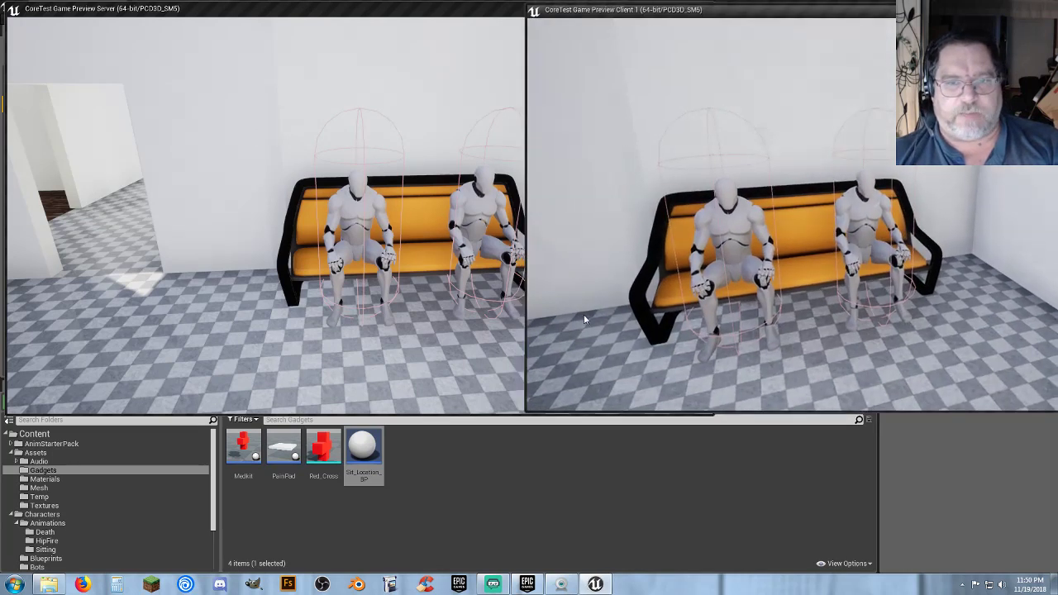
key(Escape)
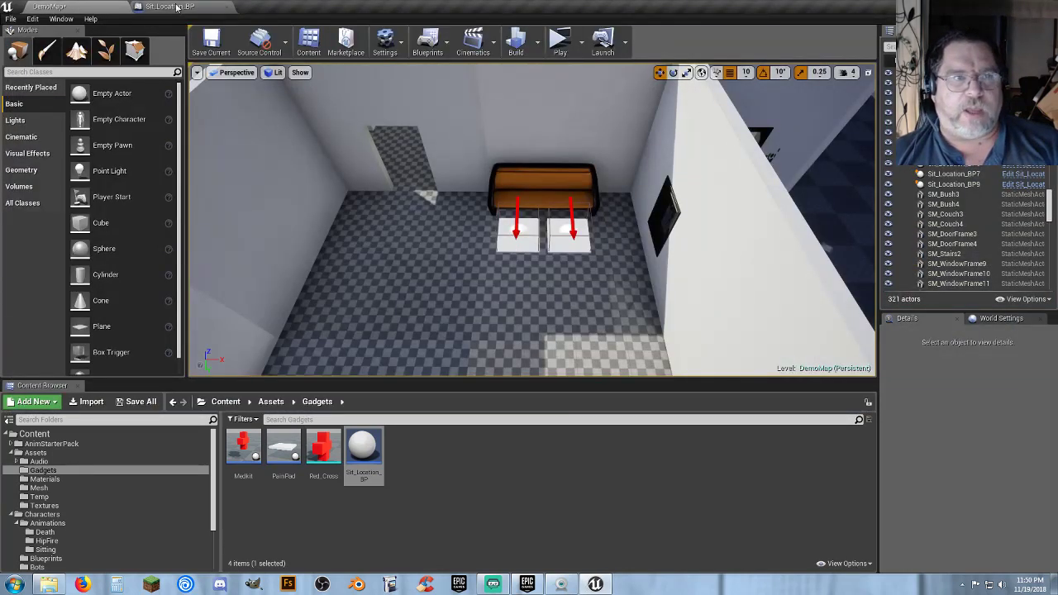
Delete the Base component from Sit_Location_BP, then compile and save the blueprint
click(169, 6)
click(33, 87)
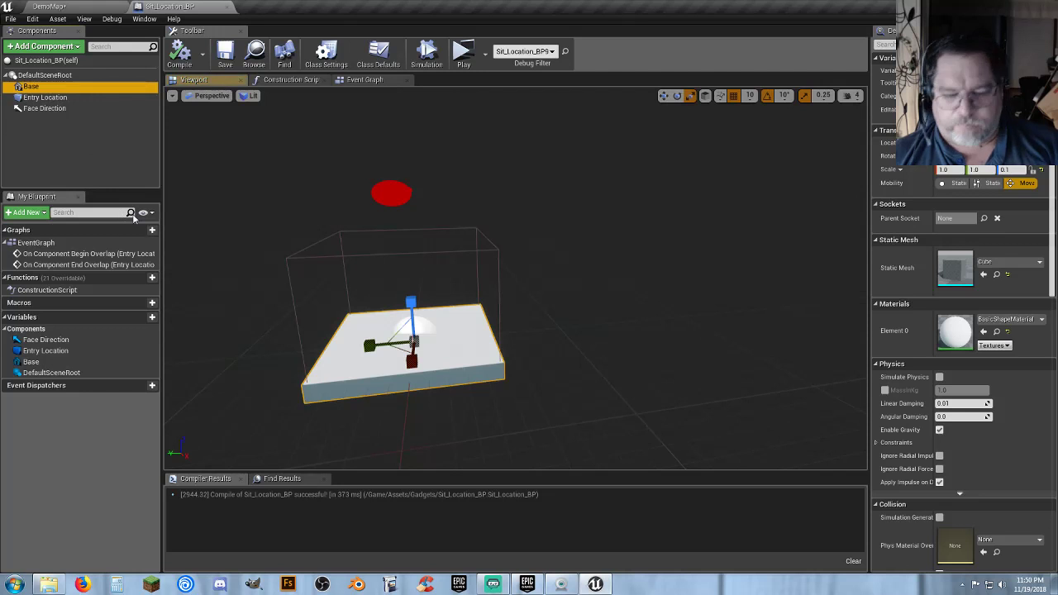
key(Delete)
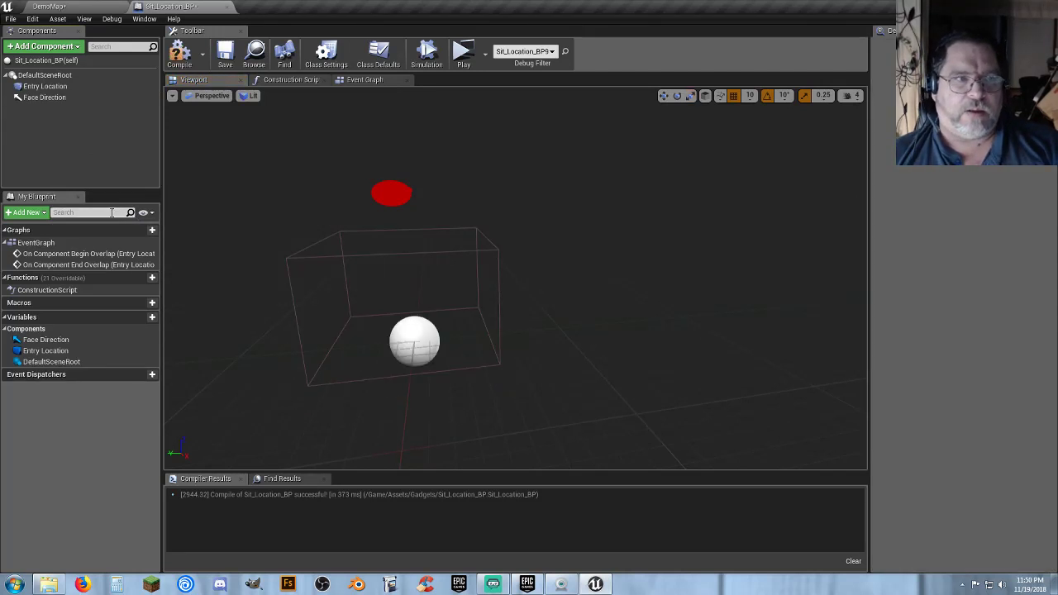
click(179, 52)
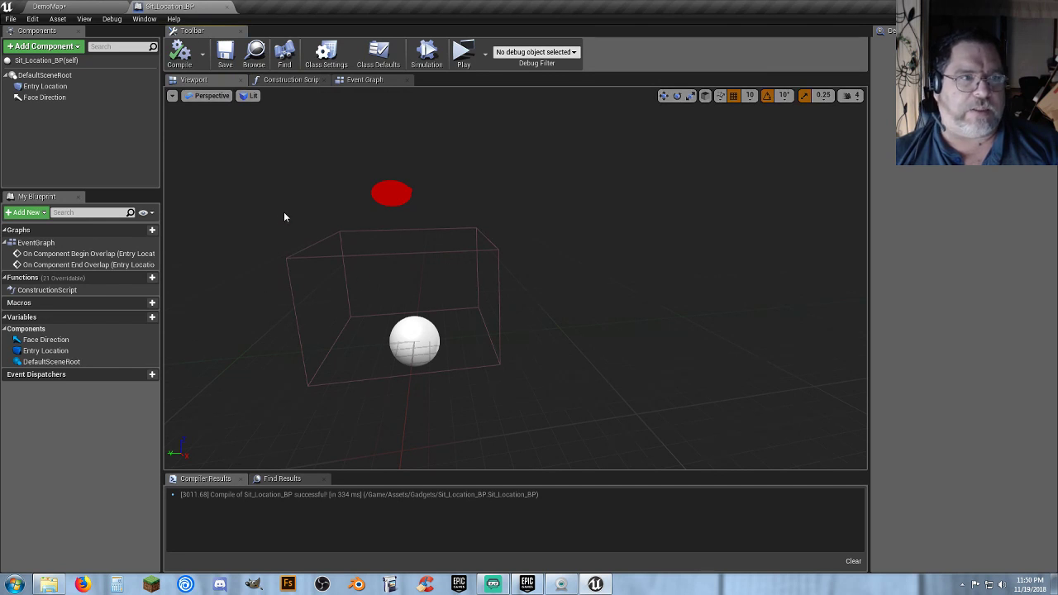
click(62, 86)
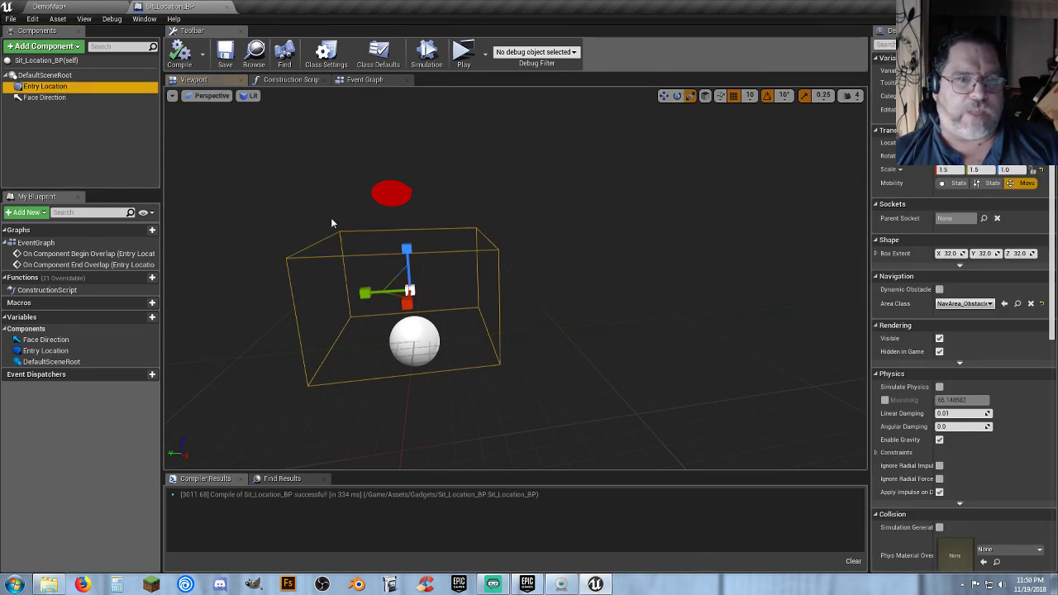
click(226, 53)
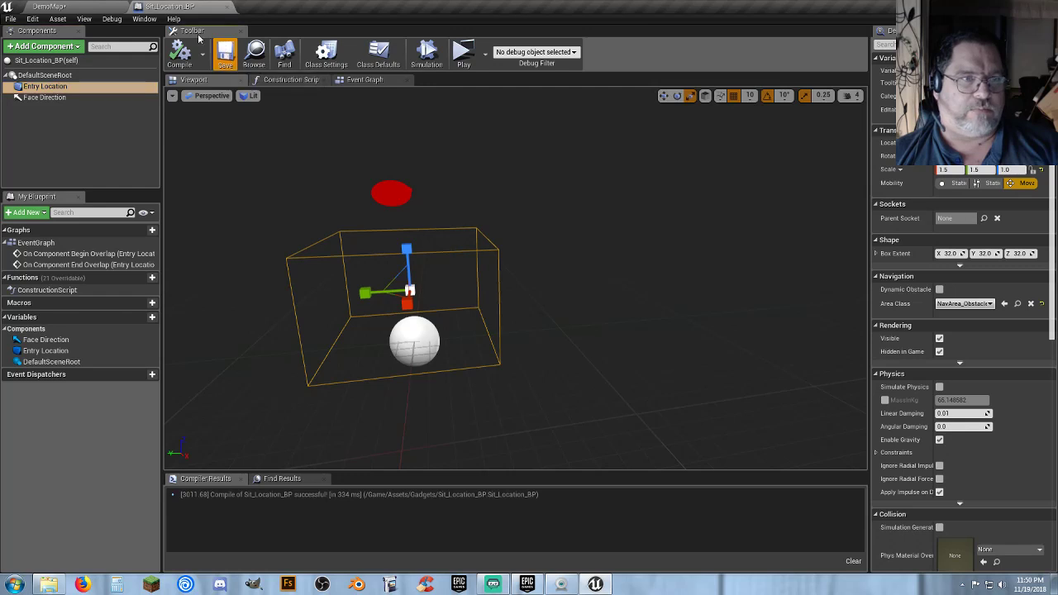
Play DemoMap again to test the plate-less sit locations, seating the client player on the bench
click(104, 7)
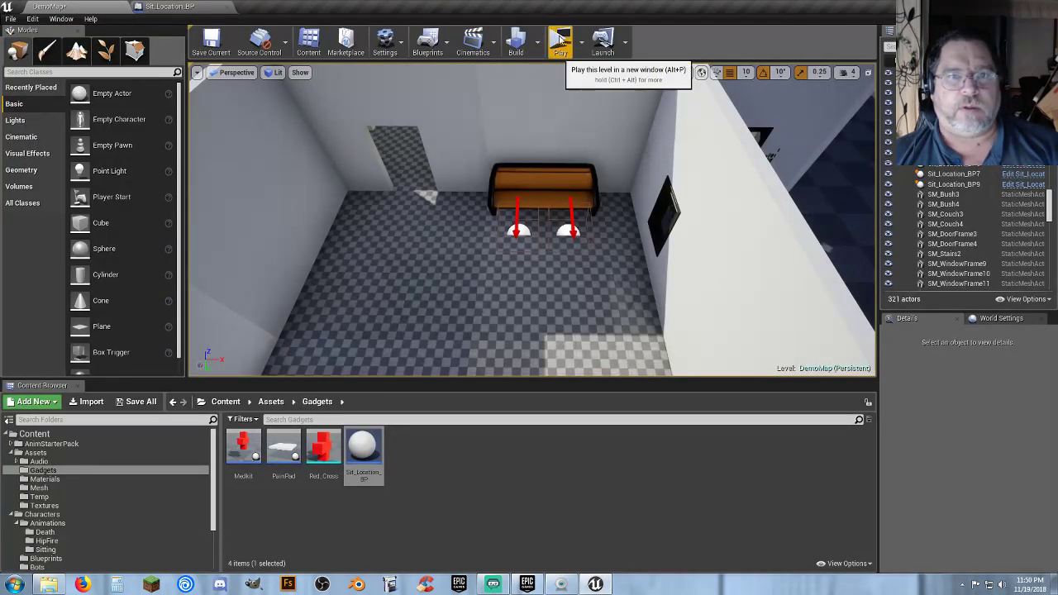
click(559, 43)
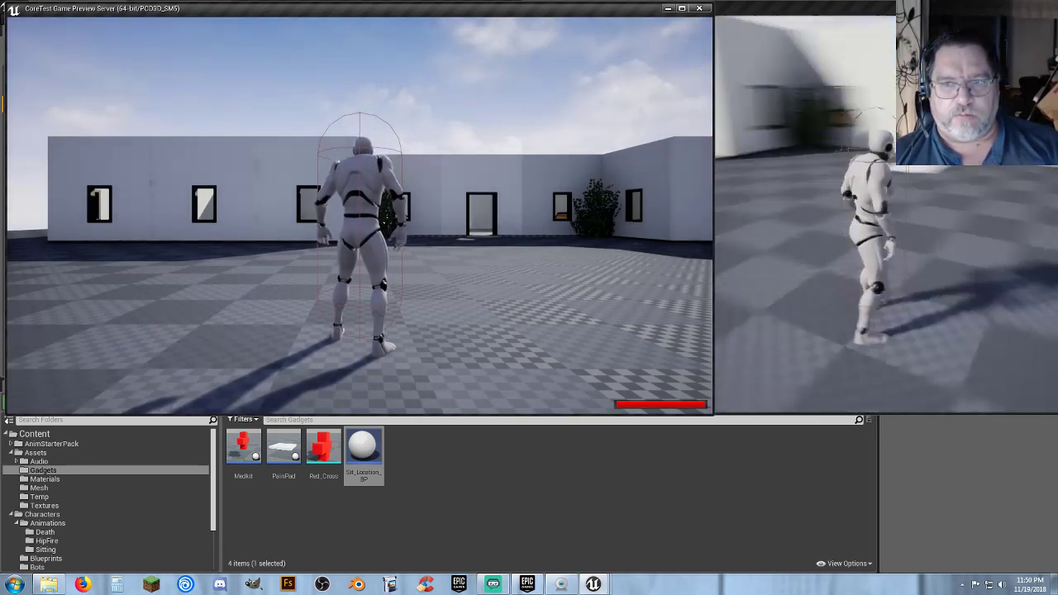
key(w)
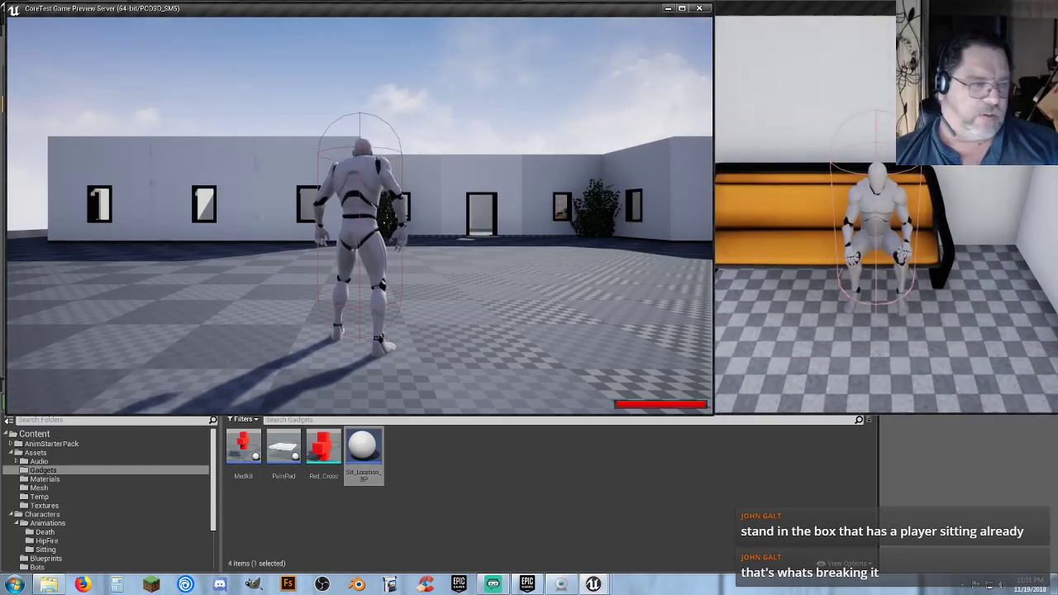
Run the server player into the room and sit it on the free seat beside the client player
click(206, 144)
key(w)
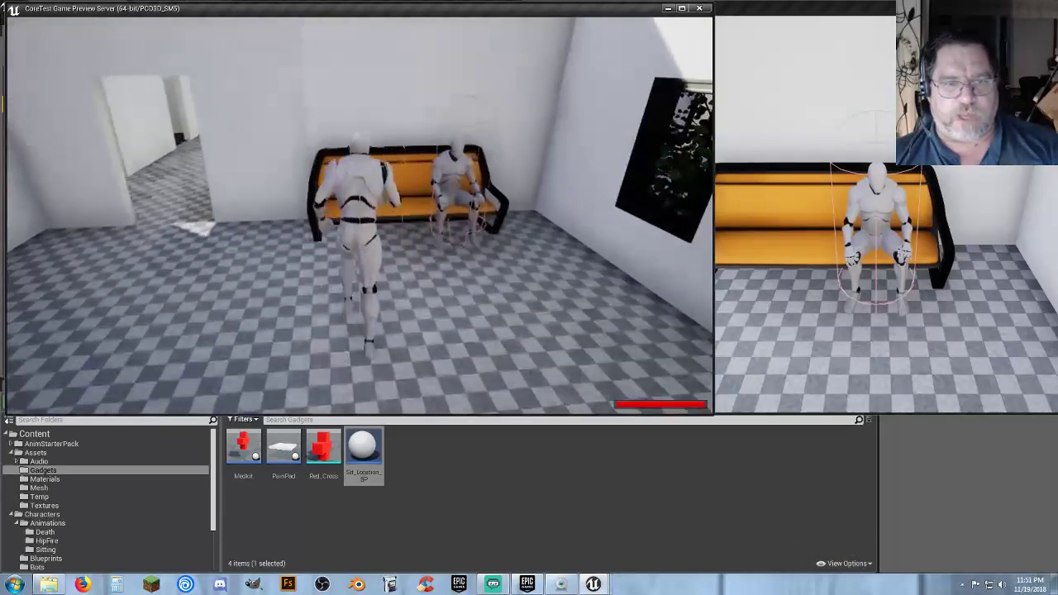
key(e)
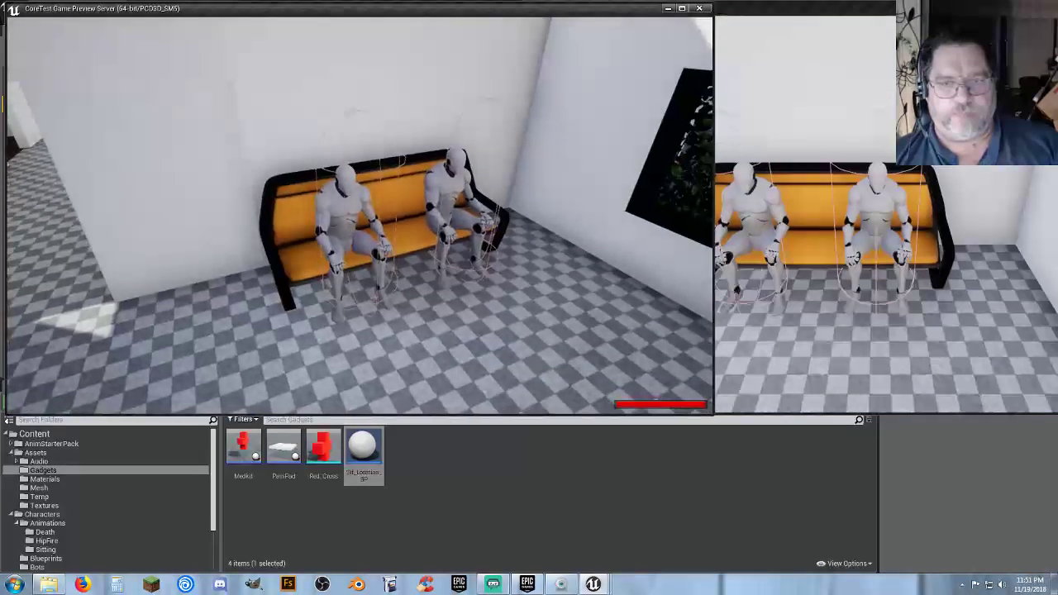
Bring up the client preview, stand its player up, and run it to the bench across the building to sit there
drag(712, 353, 518, 352)
key(e)
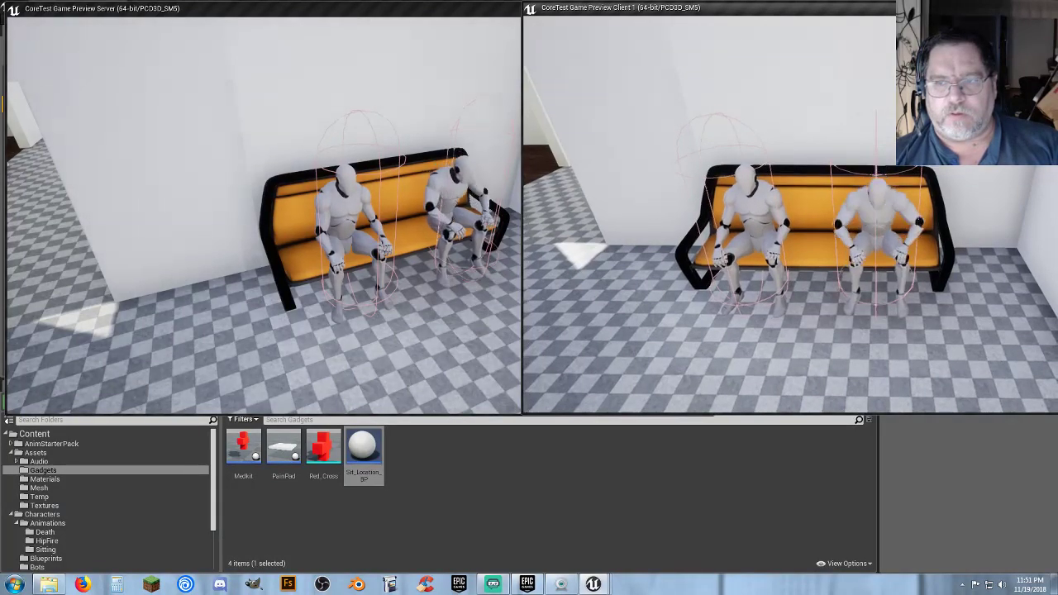
key(w)
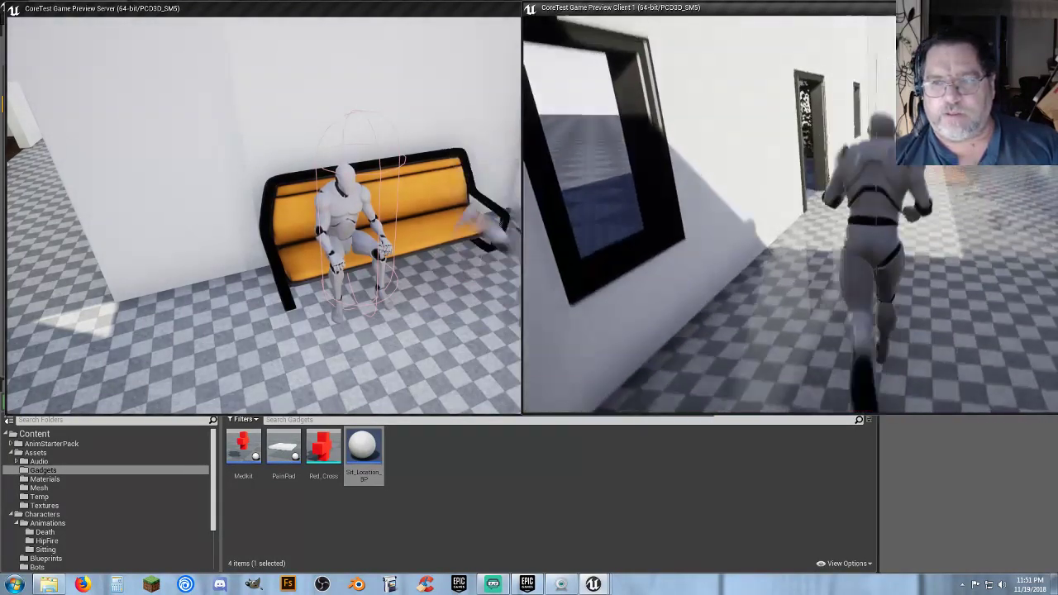
key(w)
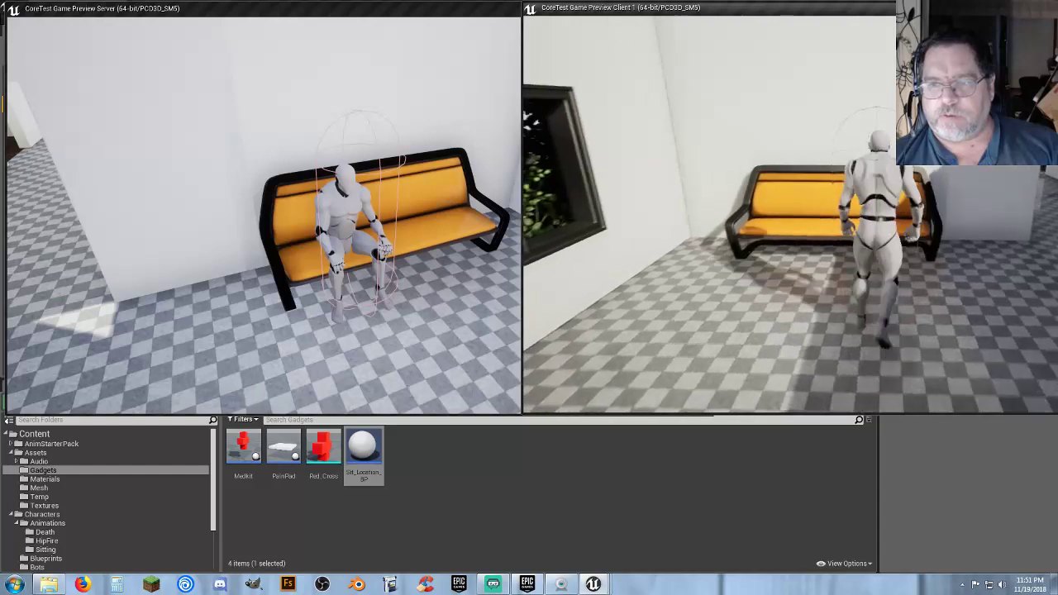
key(e)
In the server preview, stand the player up, cross the room and sit next to the client player on the second bench
key(alt+Tab)
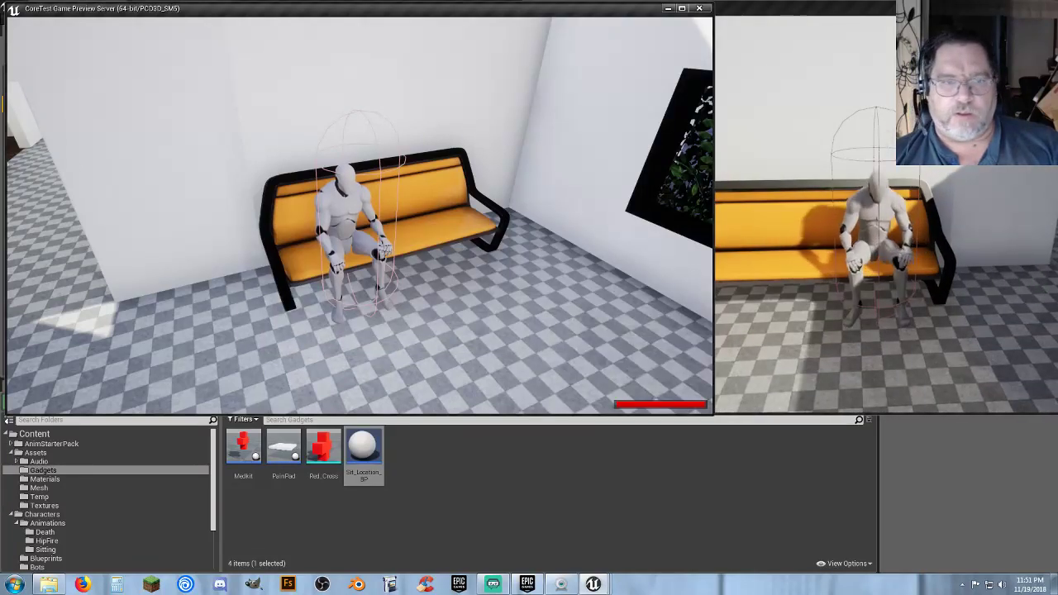
key(e)
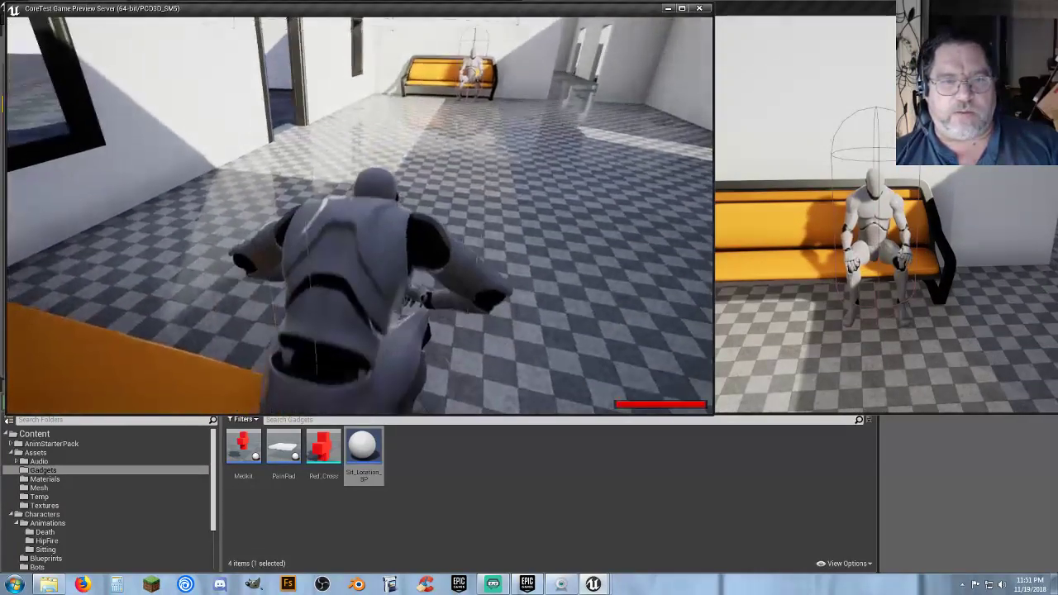
key(w)
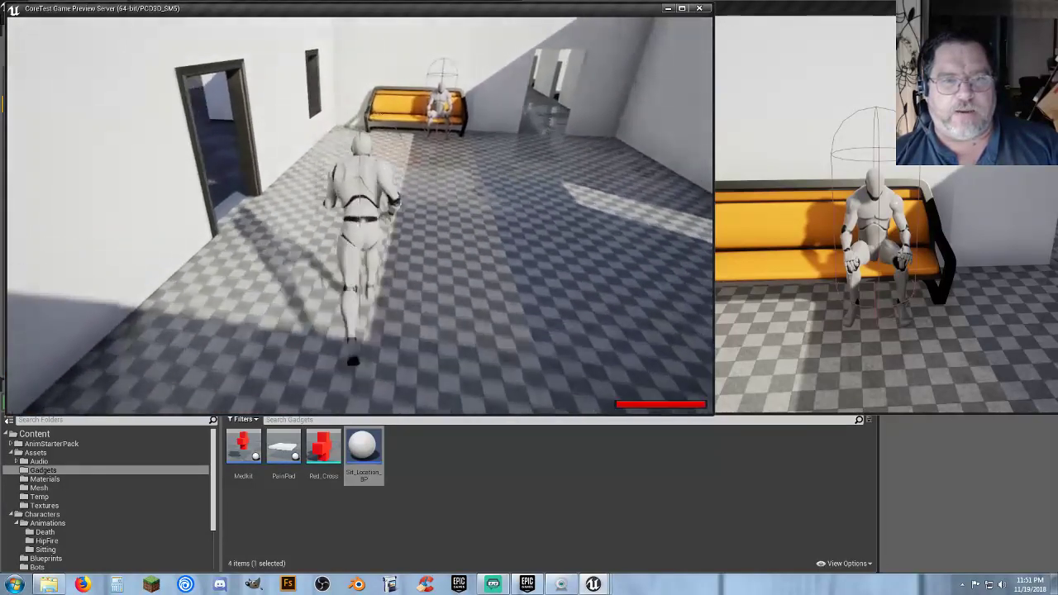
key(w)
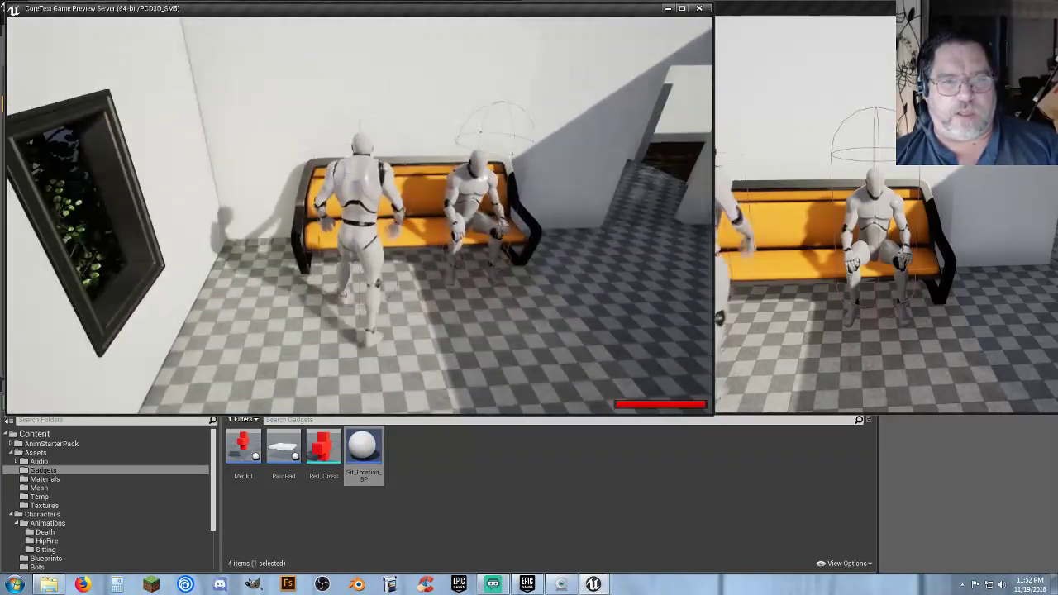
key(e)
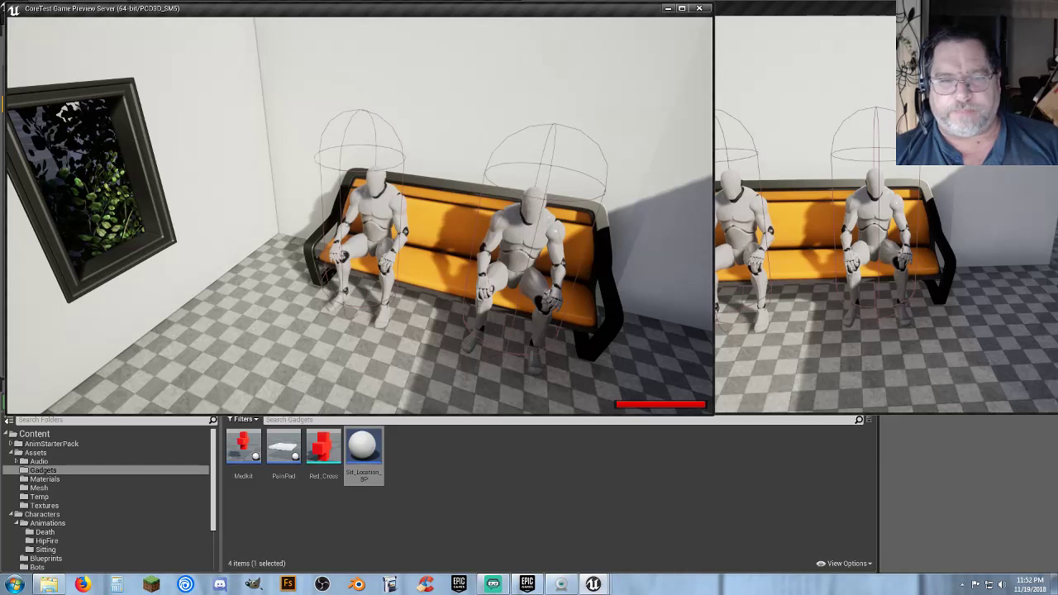
Stand the server player up, back away, switch to first-person view and test the weapon near the seated client player
key(e)
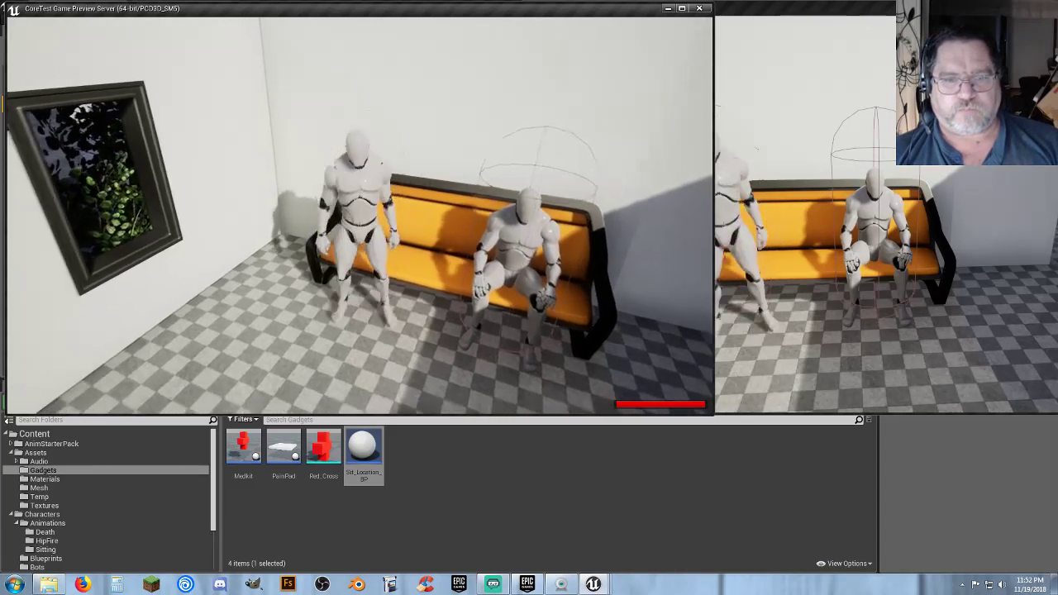
key(s)
key(v)
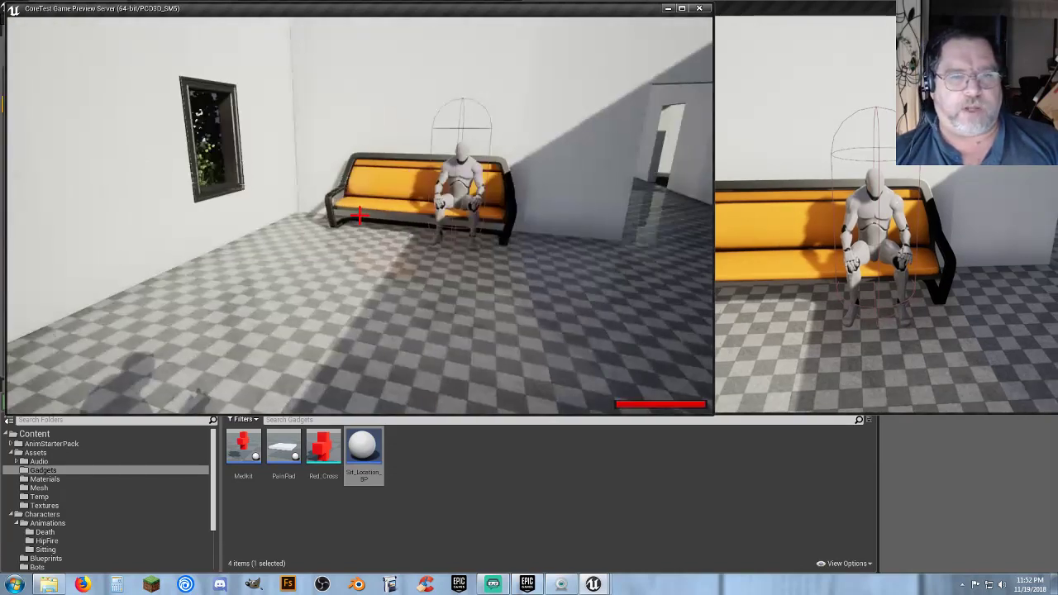
key(w)
key(s)
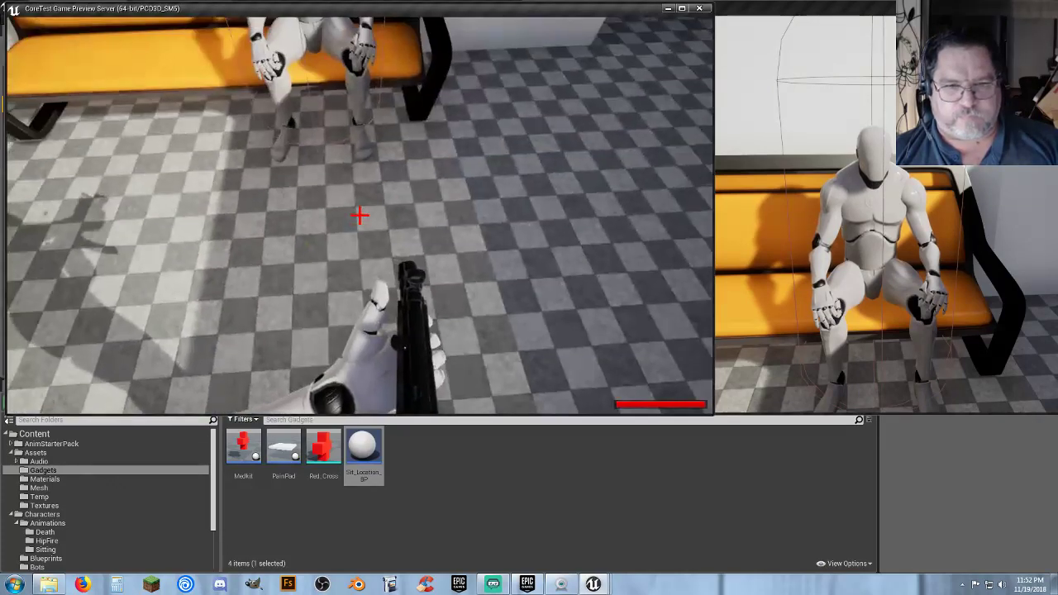
click(359, 215)
click(360, 215)
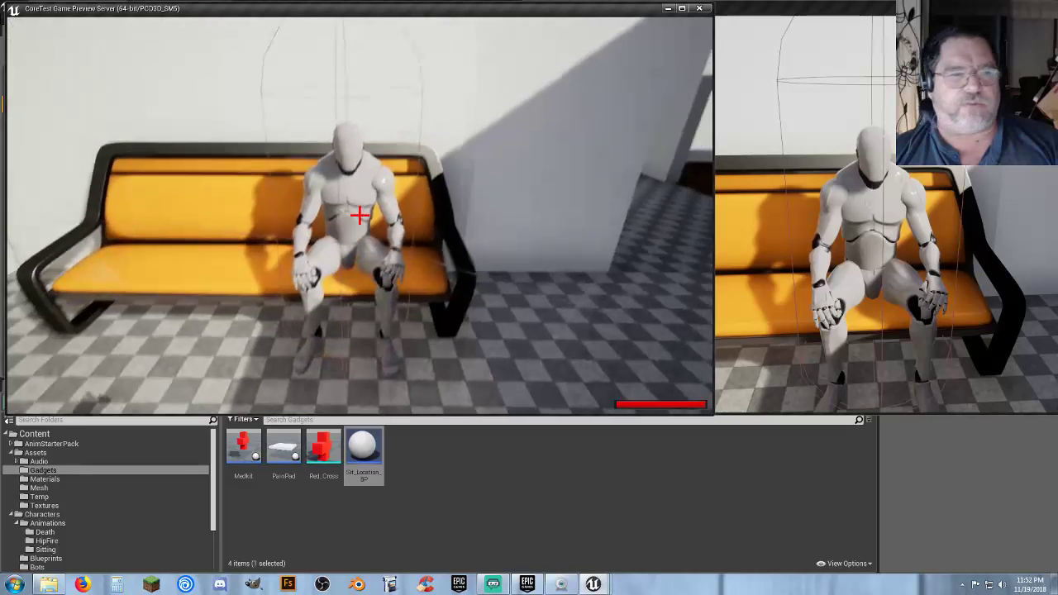
Back the server player away from the bench, switch to the client preview and stand its seated player up
key(s)
key(w)
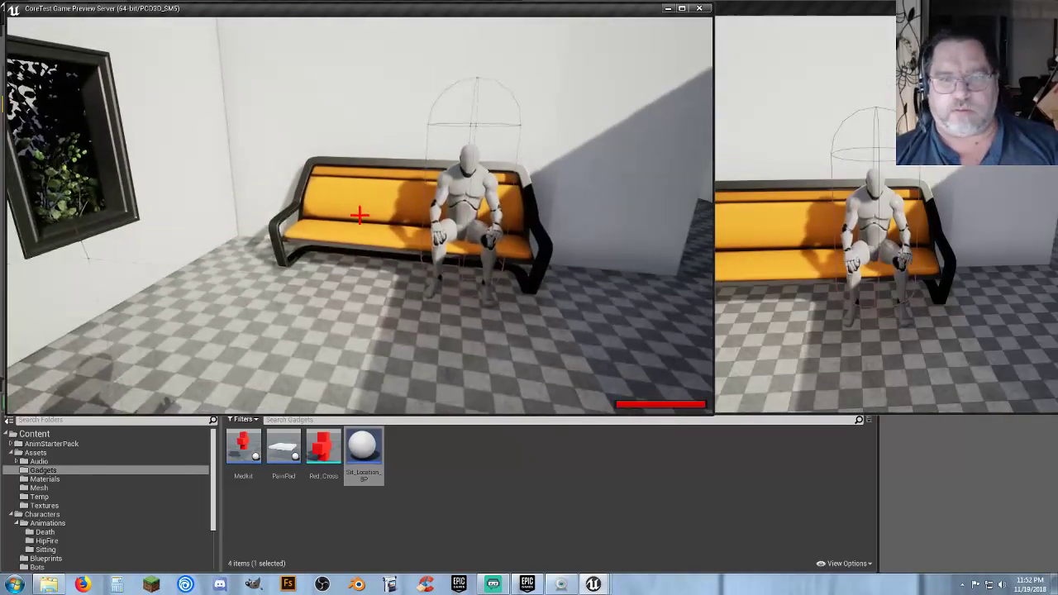
key(alt+Tab)
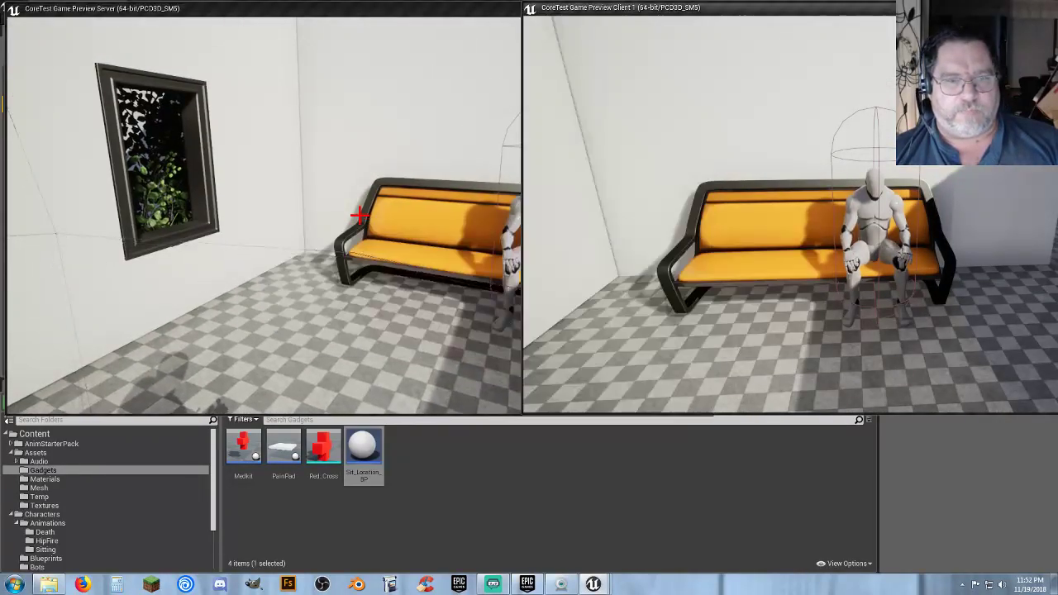
key(space)
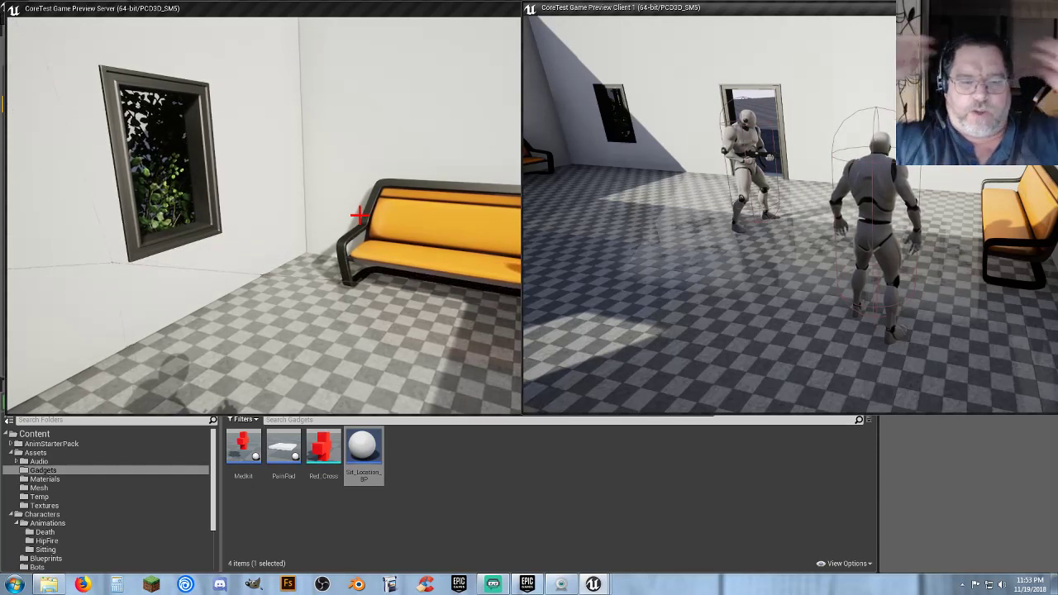
End the two-player preview, close the Sit_Location_BP blueprint and clear the asset selection
key(Escape)
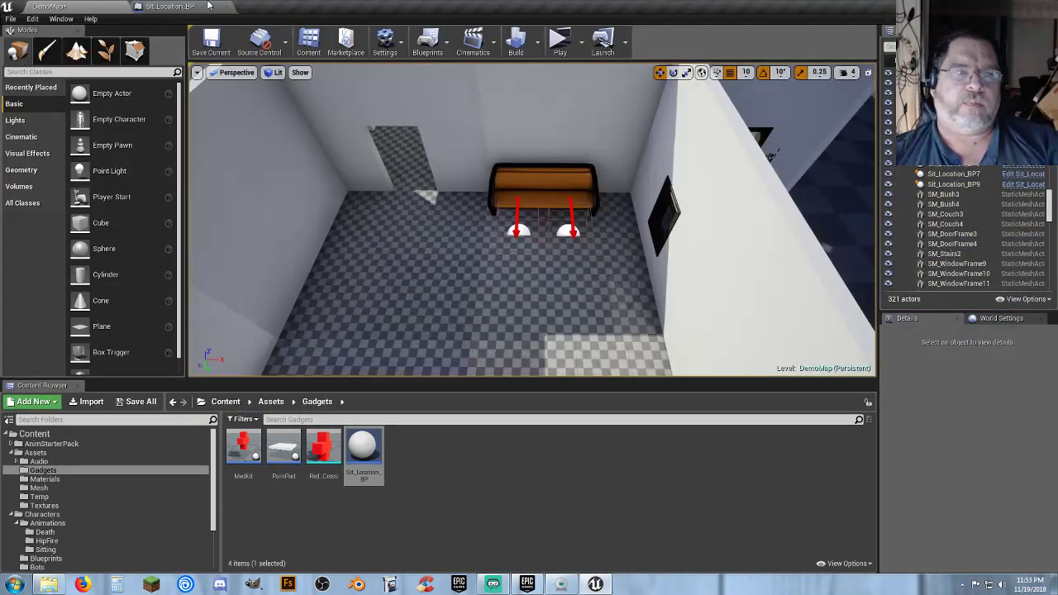
click(191, 7)
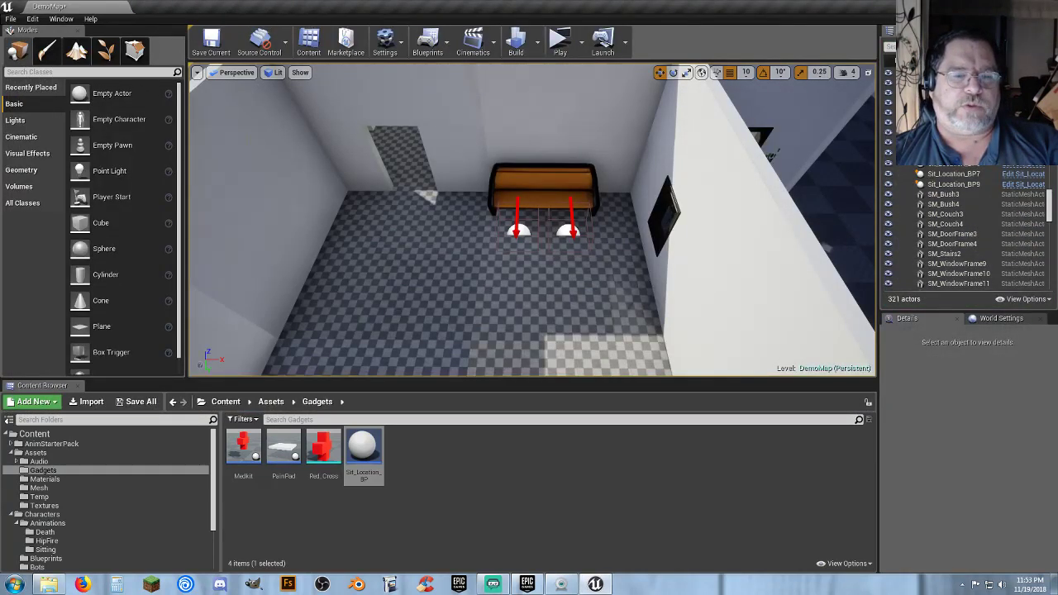
click(461, 525)
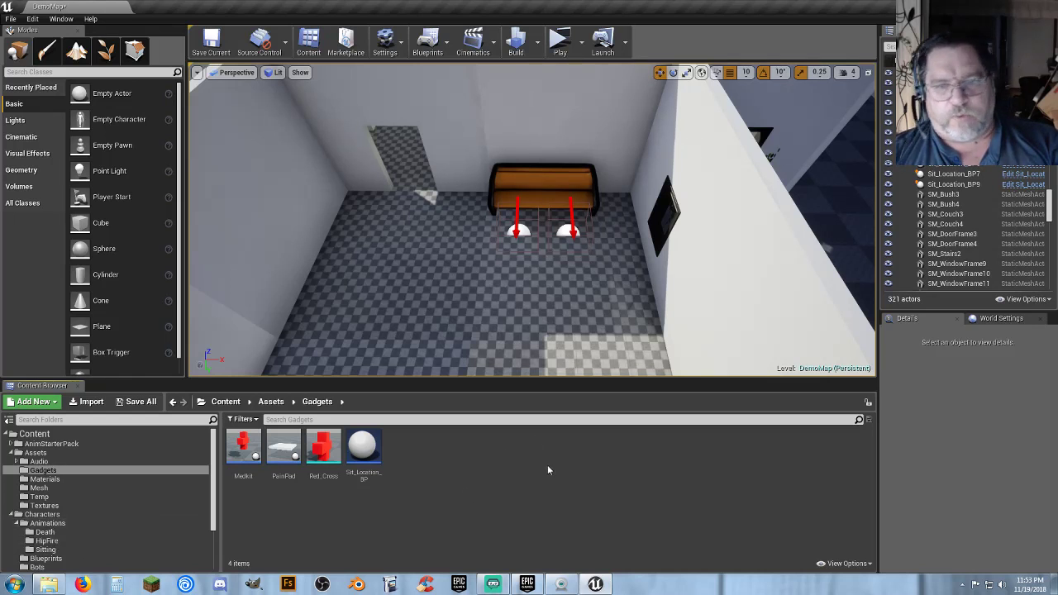
Examine the building's rooms, corridor and bench area from above, along with the open ground toward the distant second building
key(s)
right_drag(537, 307, 736, 222)
key(d)
right_drag(491, 341, 363, 357)
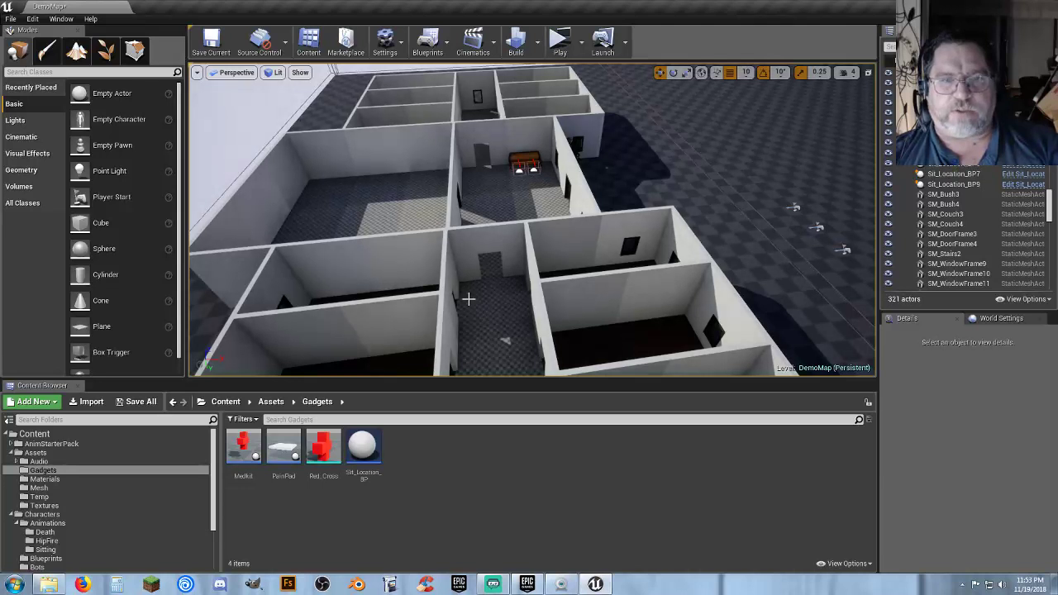
right_drag(499, 278, 479, 288)
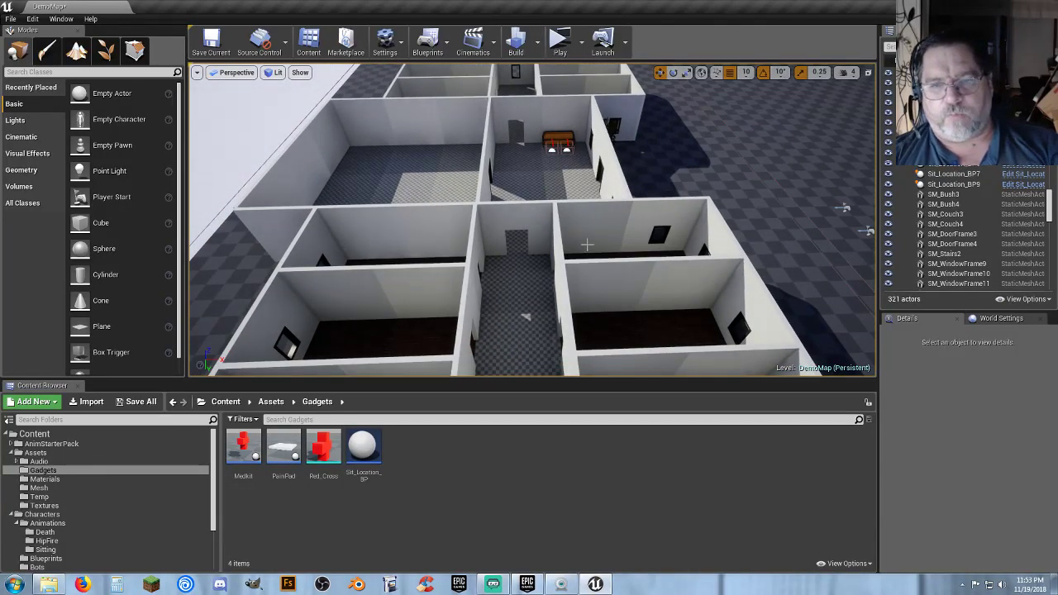
key(d)
mouse_move(587, 245)
right_down()
mouse_move(547, 264)
mouse_move(685, 276)
mouse_move(772, 262)
mouse_move(582, 258)
right_up()
key(s)
right_drag(600, 299, 642, 278)
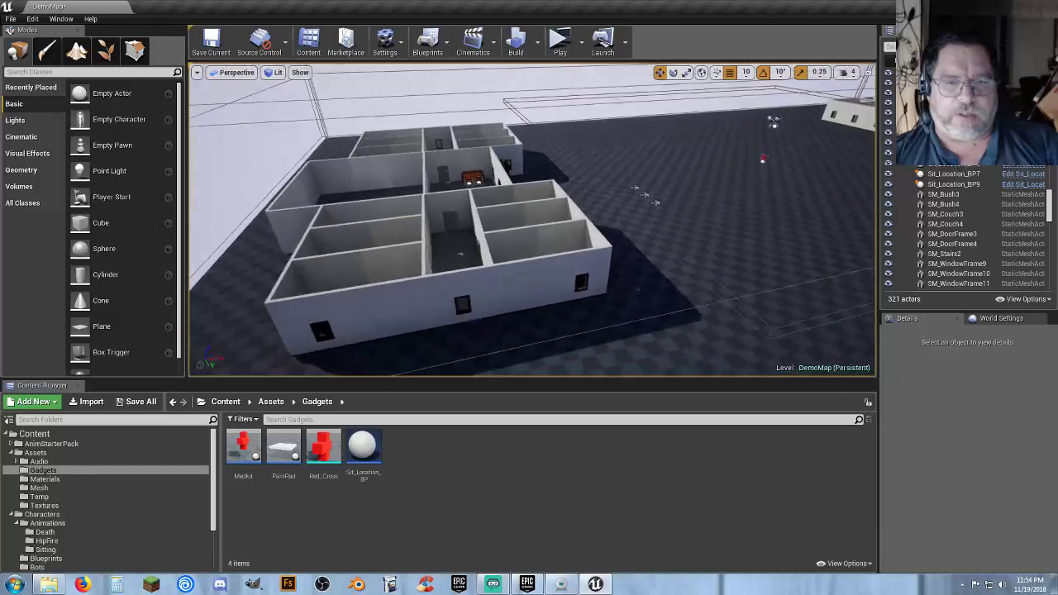
right_drag(560, 251, 559, 251)
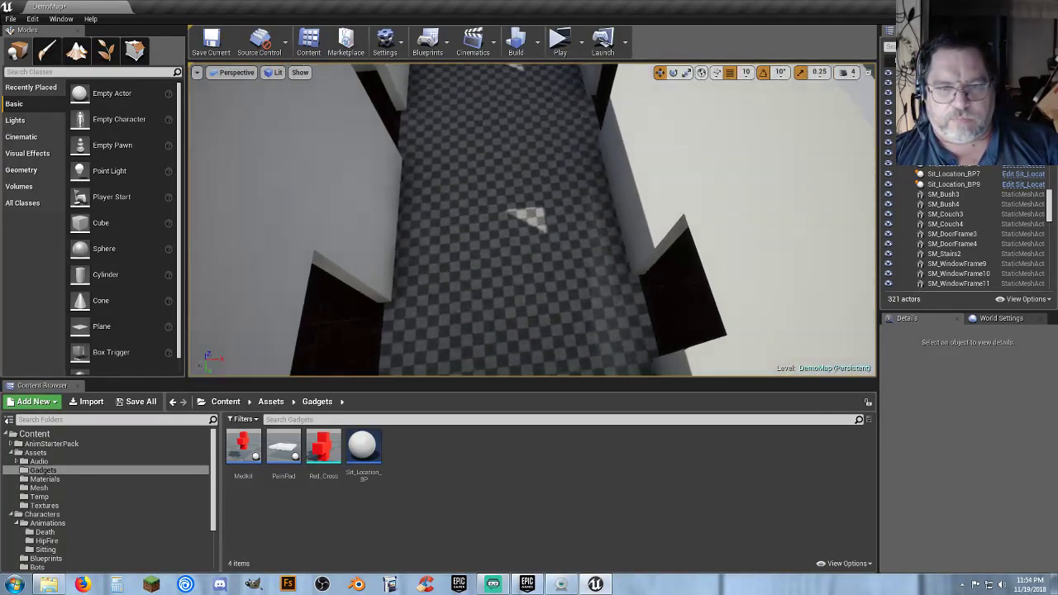
right_drag(476, 254, 476, 254)
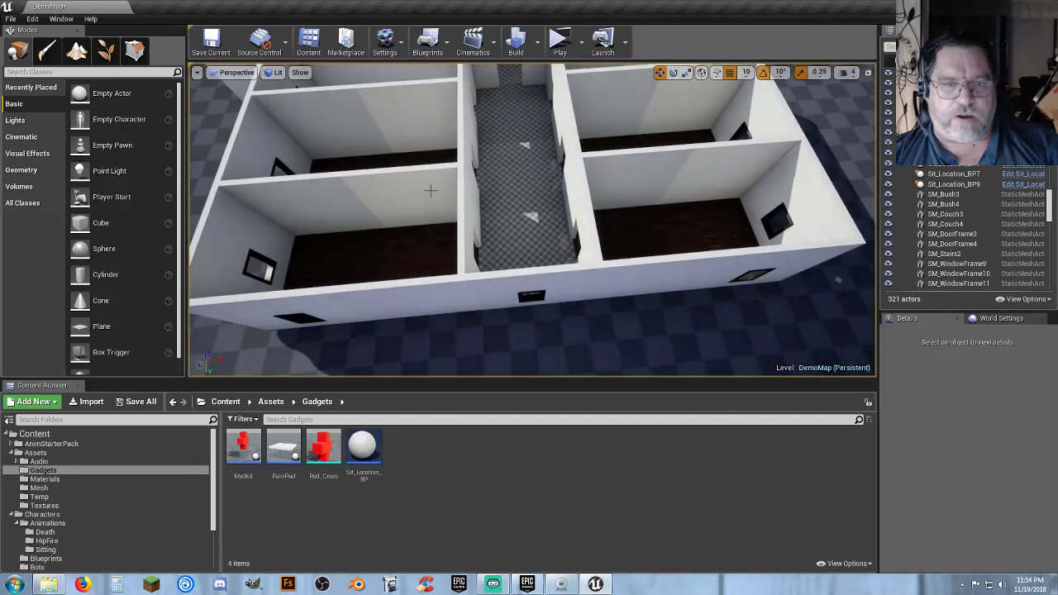
right_drag(606, 228, 566, 247)
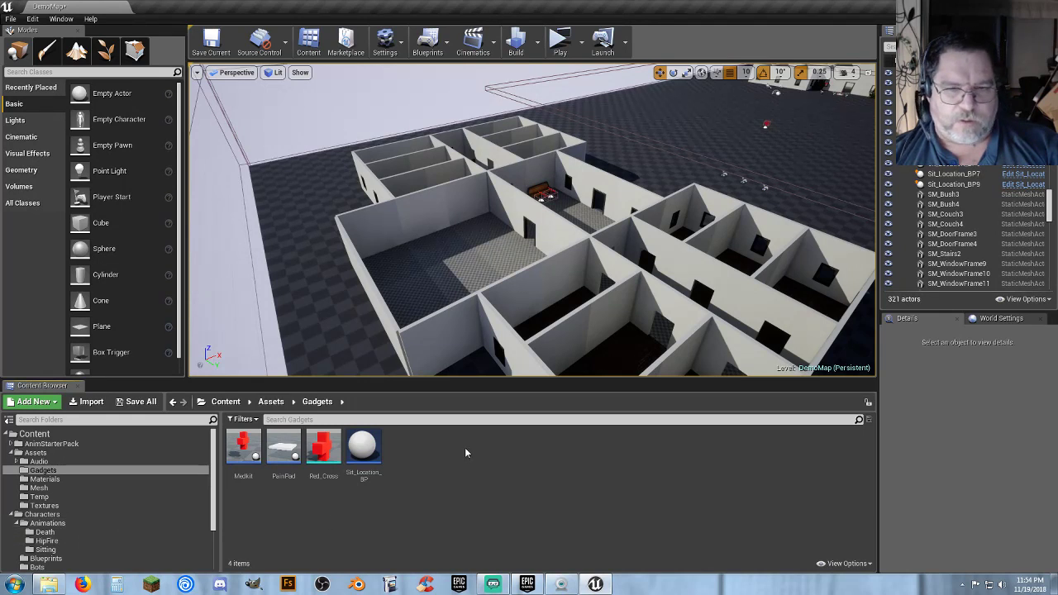
right_drag(618, 277, 615, 281)
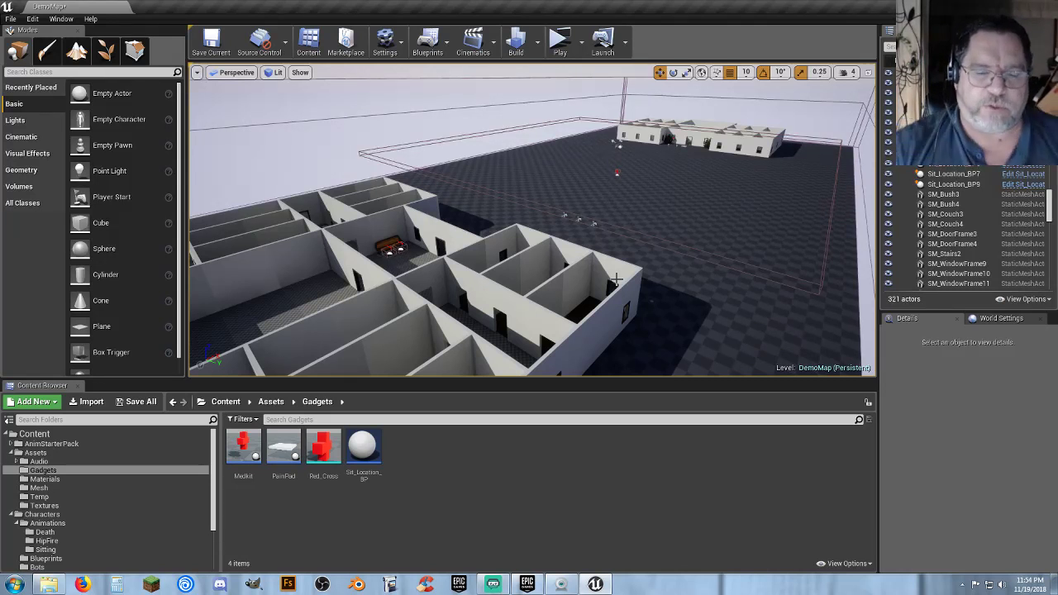
mouse_move(618, 251)
right_down()
mouse_move(676, 266)
mouse_move(616, 250)
right_up()
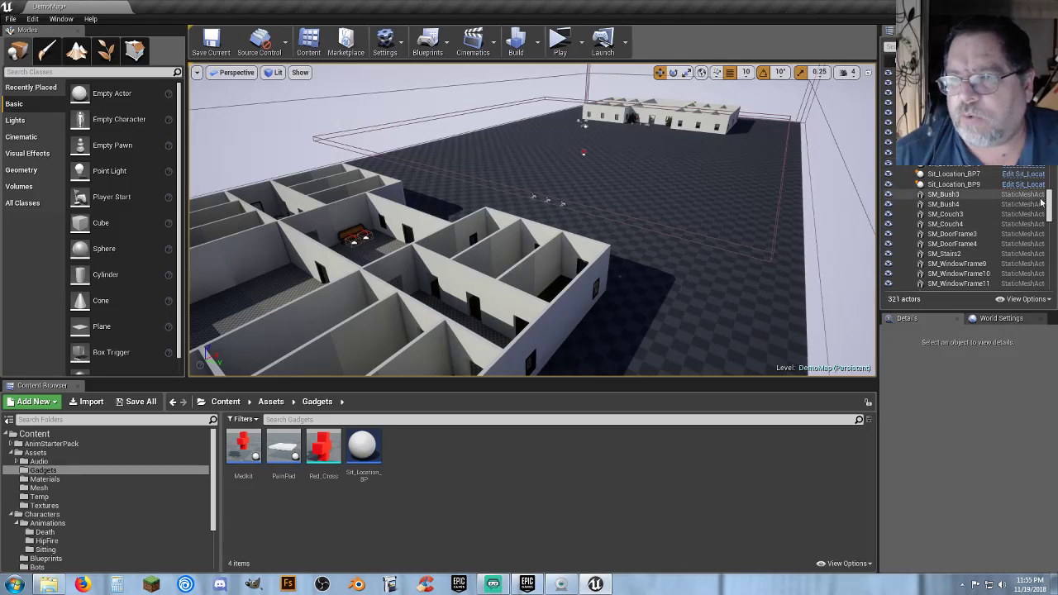
Find the Seeker_Spawner actor in the level's Spawns folder and inspect its Max Spawned setting
drag(1049, 203, 1049, 144)
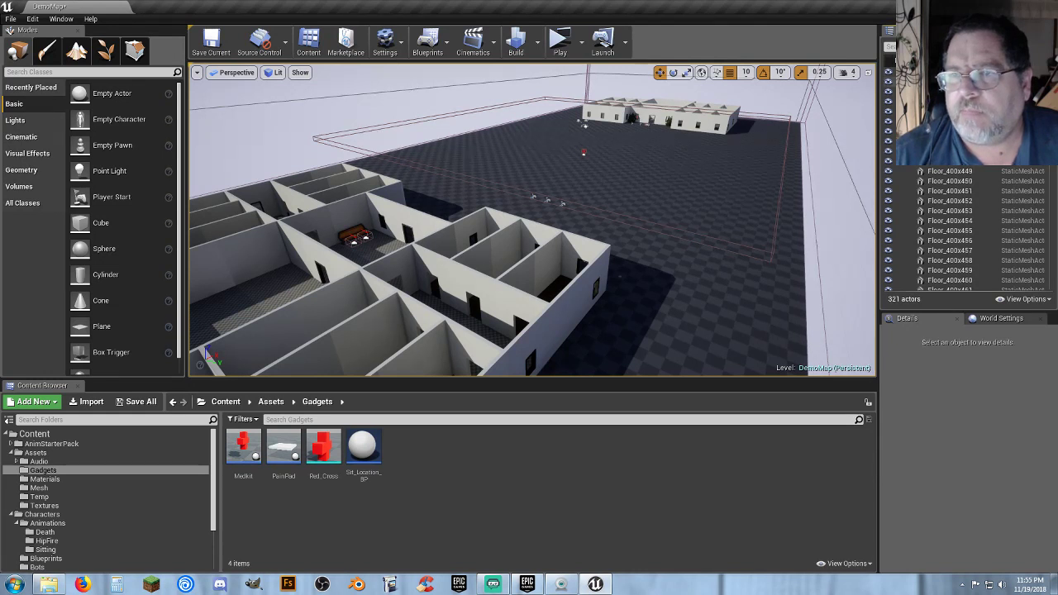
drag(1048, 148, 1051, 281)
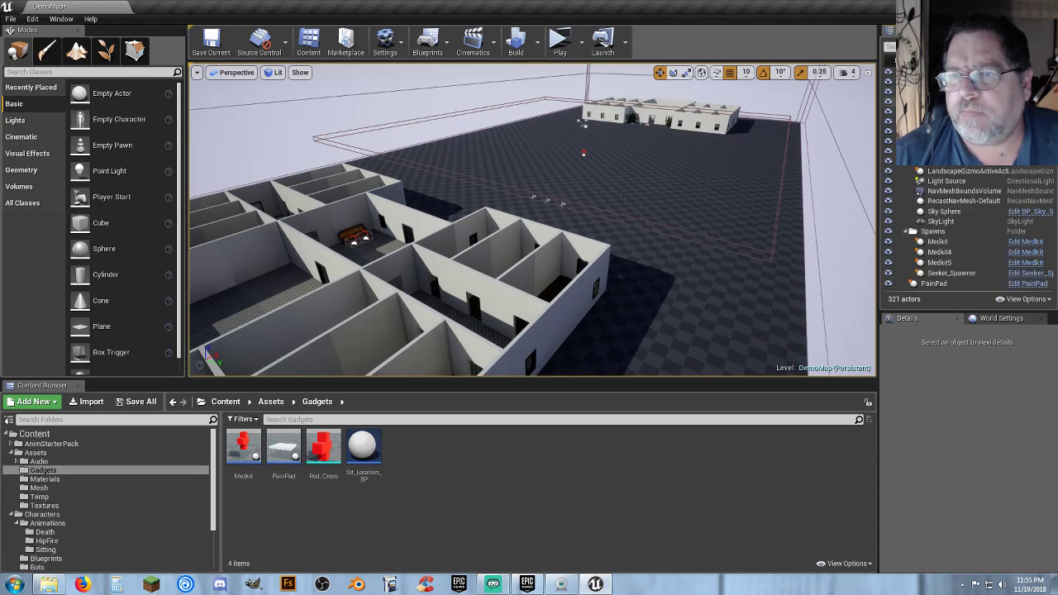
click(906, 102)
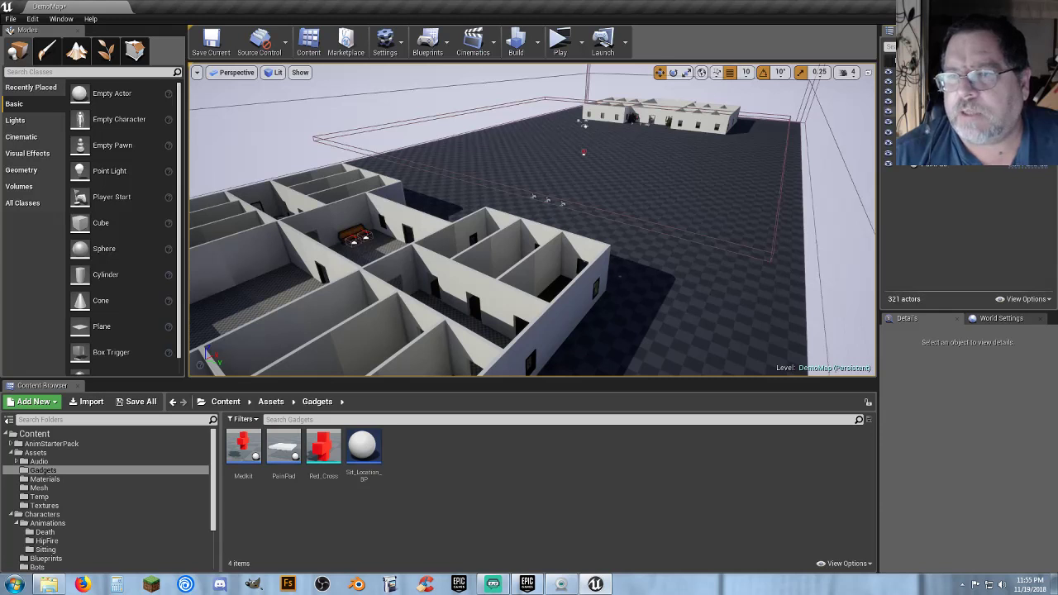
click(933, 154)
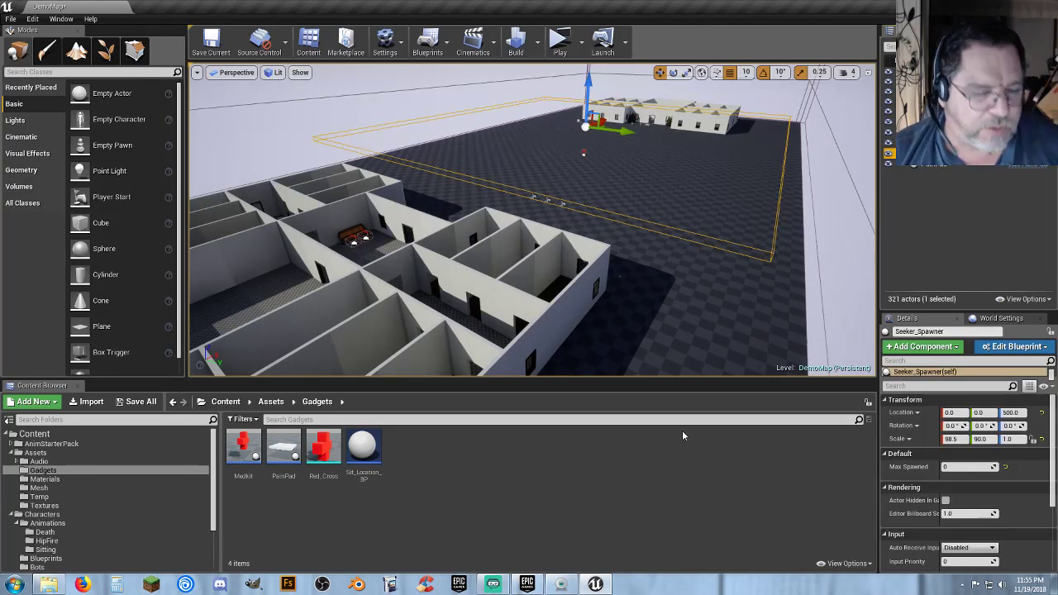
key(Escape)
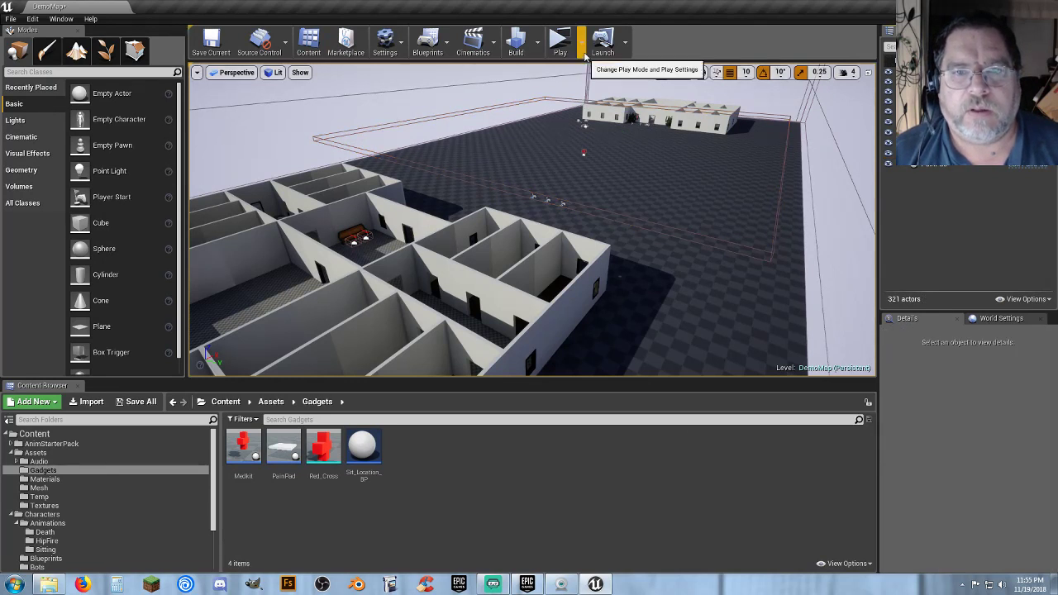
Set the number of players to 1 and launch a Standalone Game, saving UE4_Mannequin_Skeleton and DemoMap
click(582, 41)
click(670, 229)
text(1)
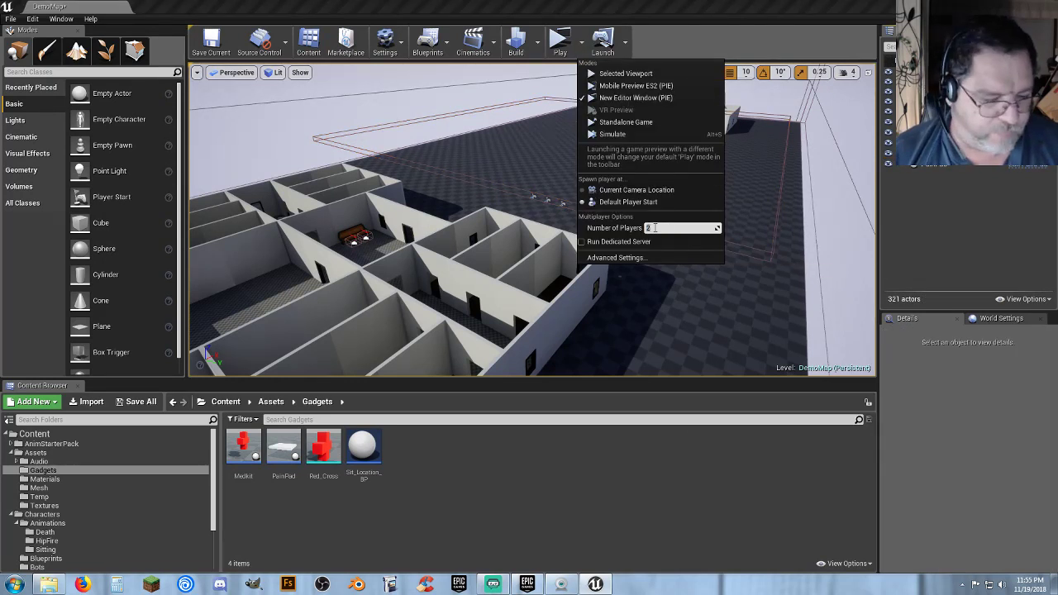
click(649, 122)
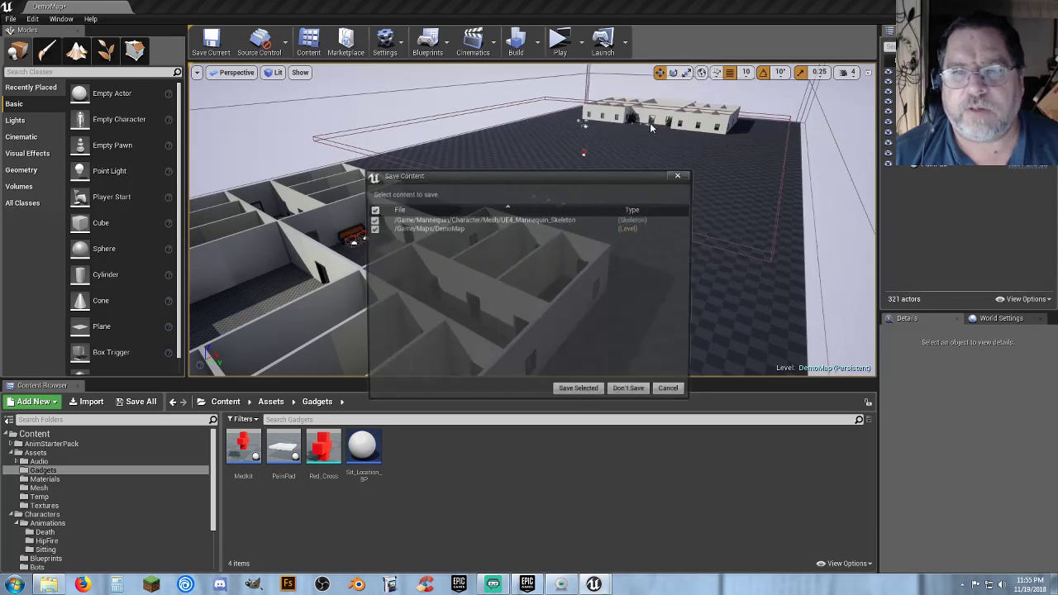
click(568, 395)
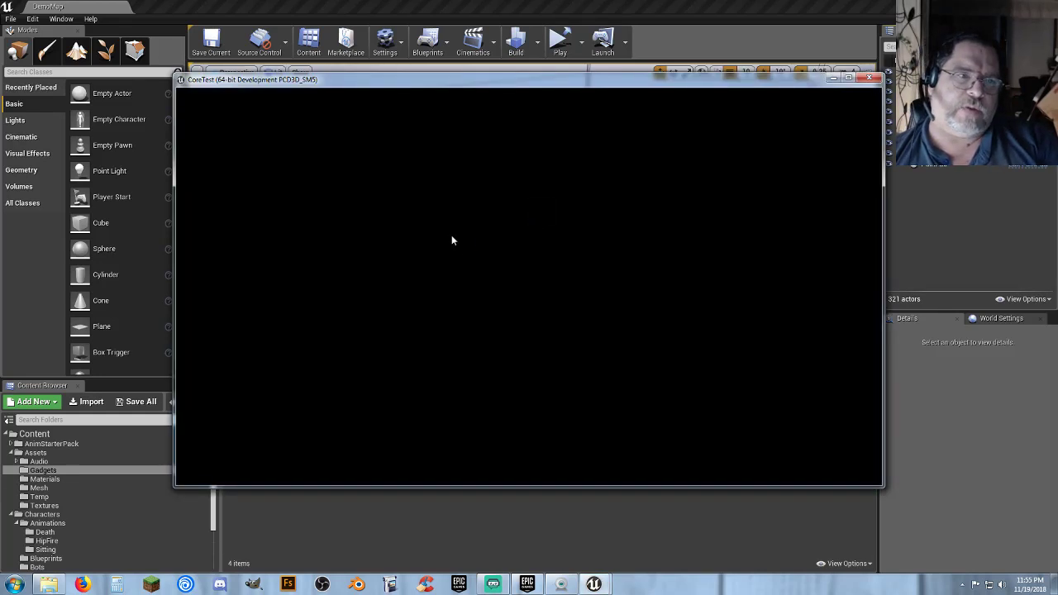
Run the player around outside in the standalone game, return to its main menu and quit
key(w)
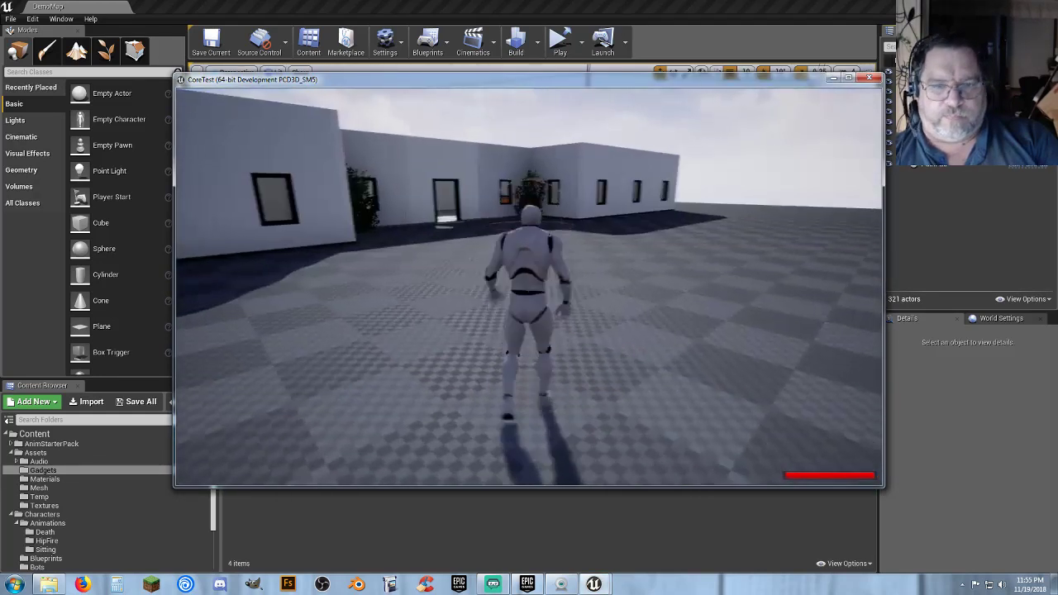
key(w)
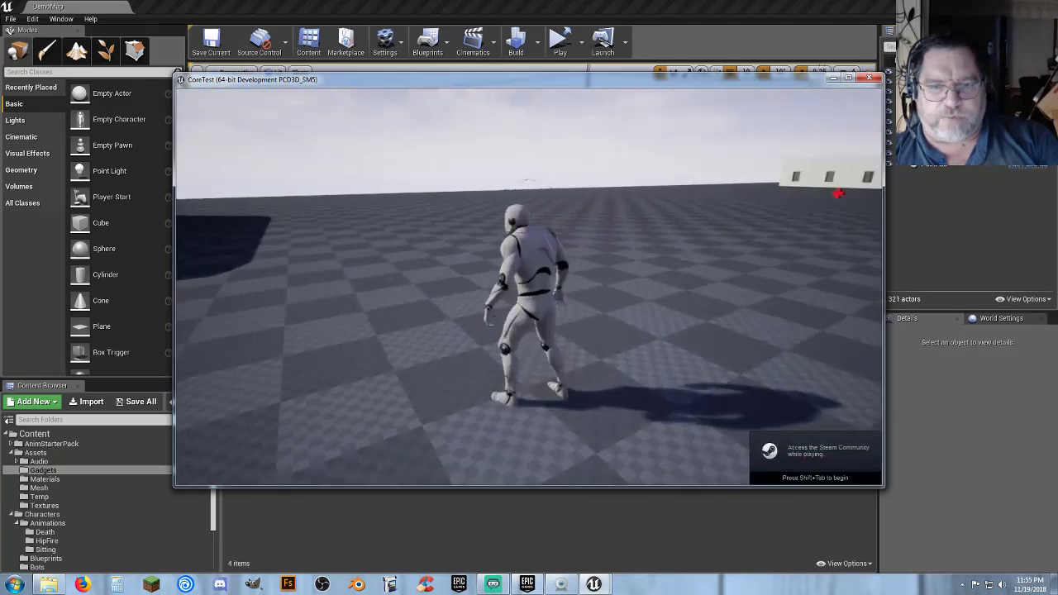
key(w)
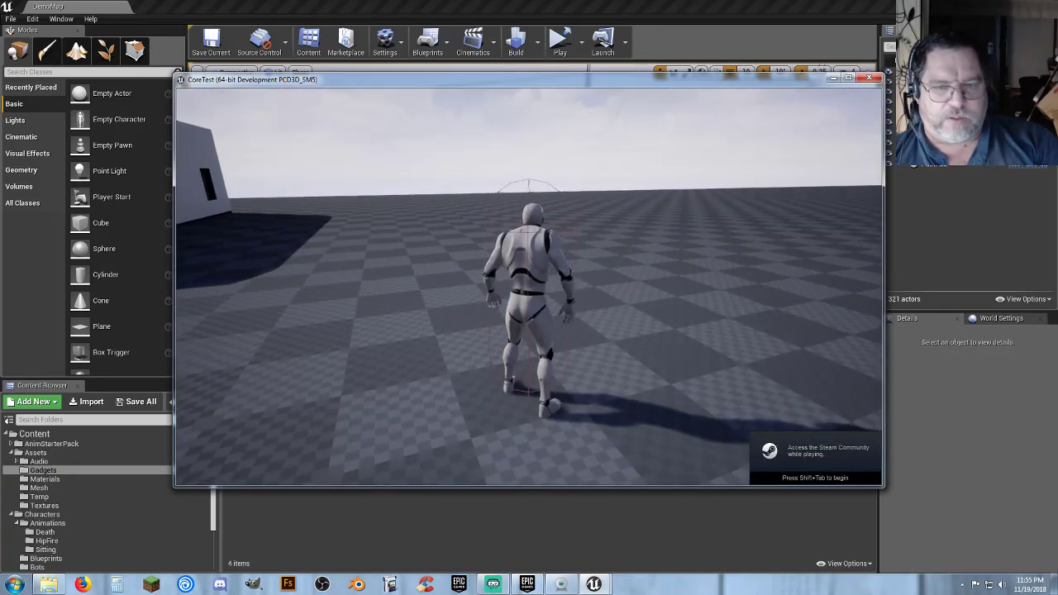
key(Escape)
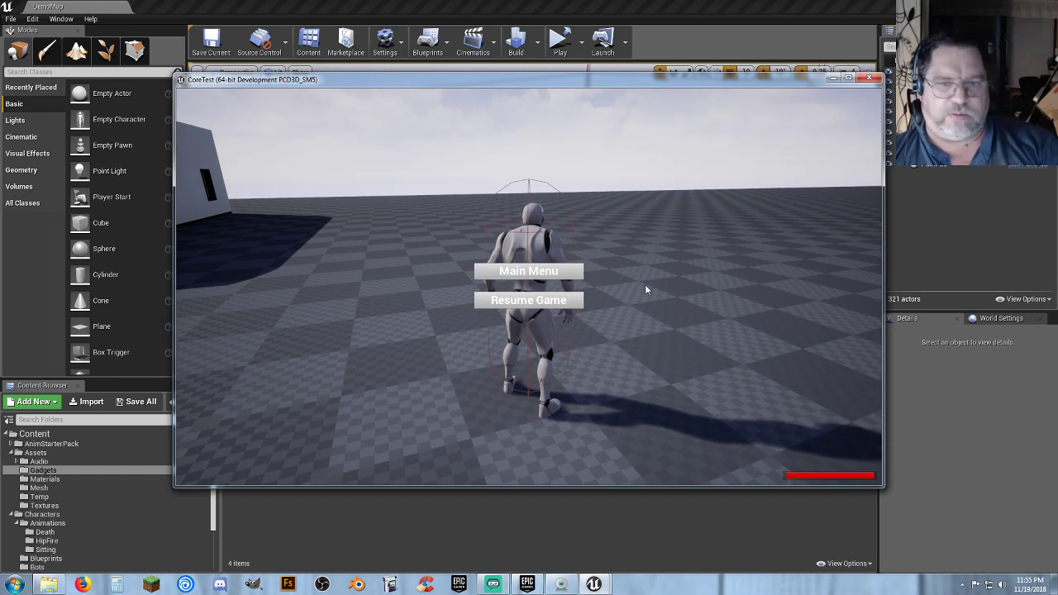
click(533, 273)
click(221, 474)
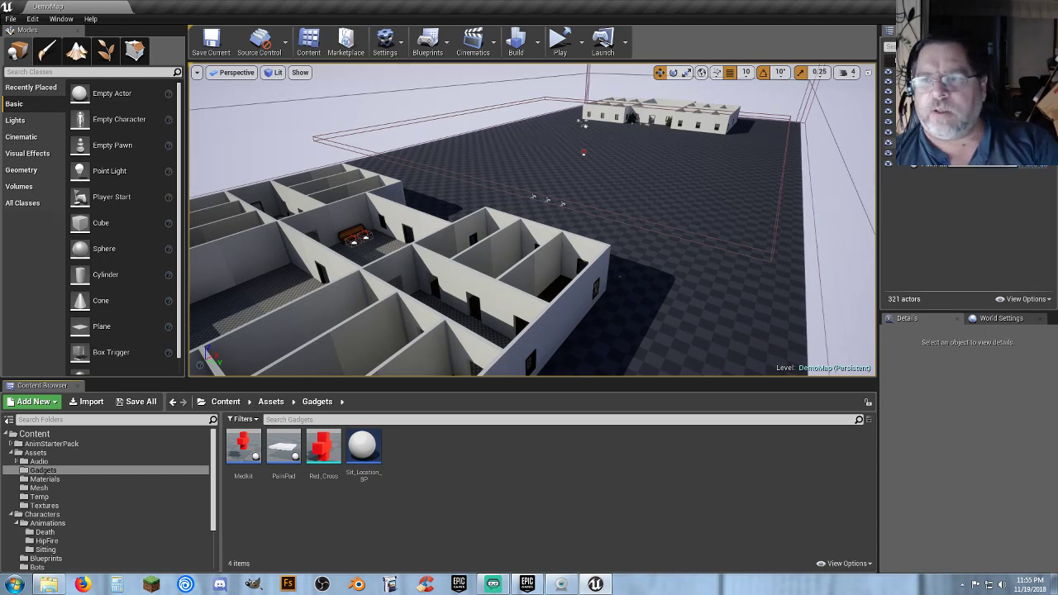
Select Seeker_Spawner to check its settings and play the level in the selected viewport
click(934, 153)
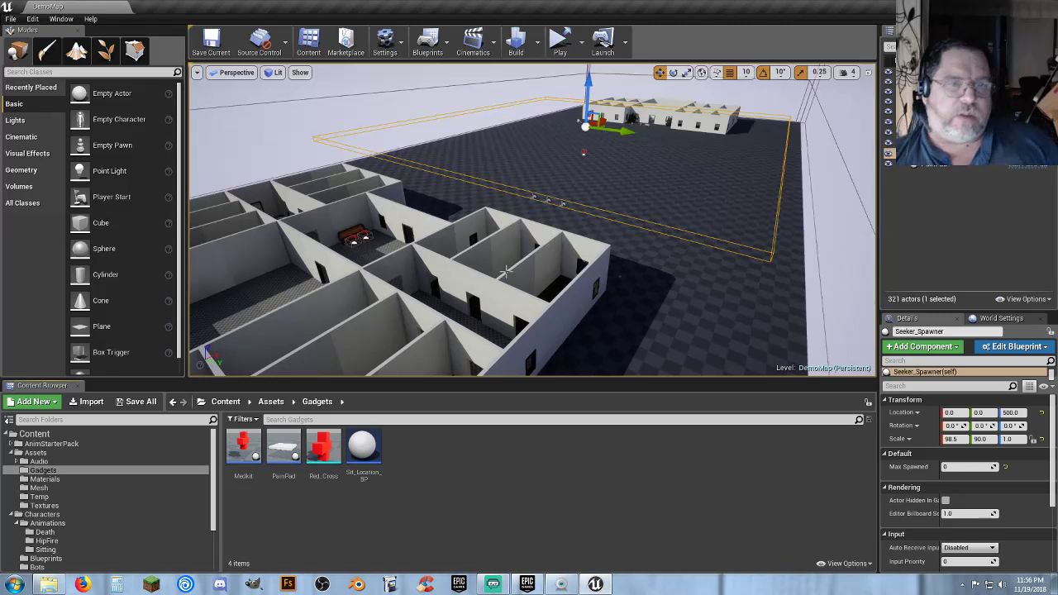
click(582, 43)
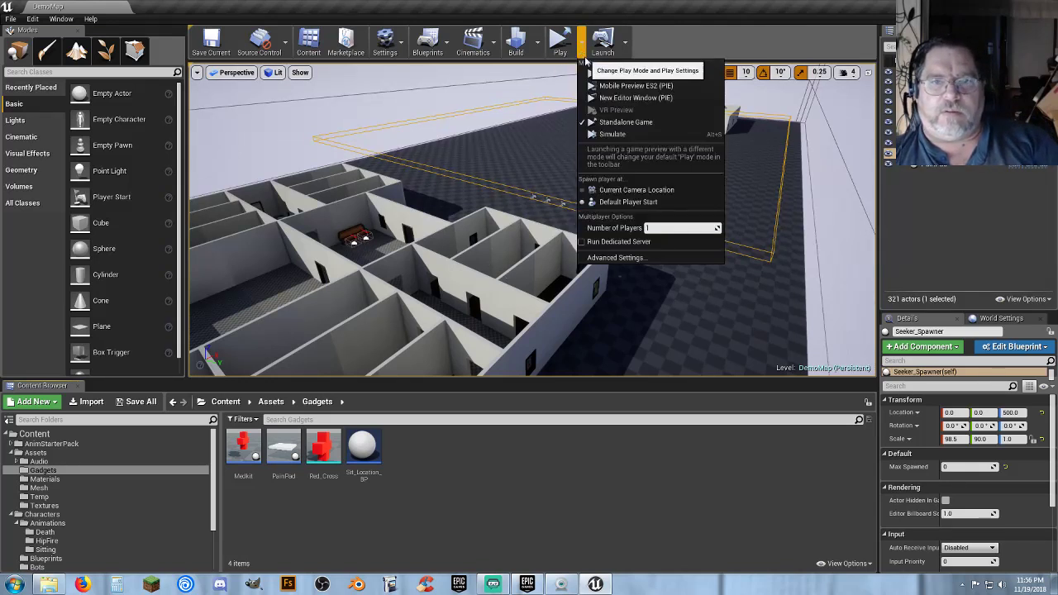
click(618, 73)
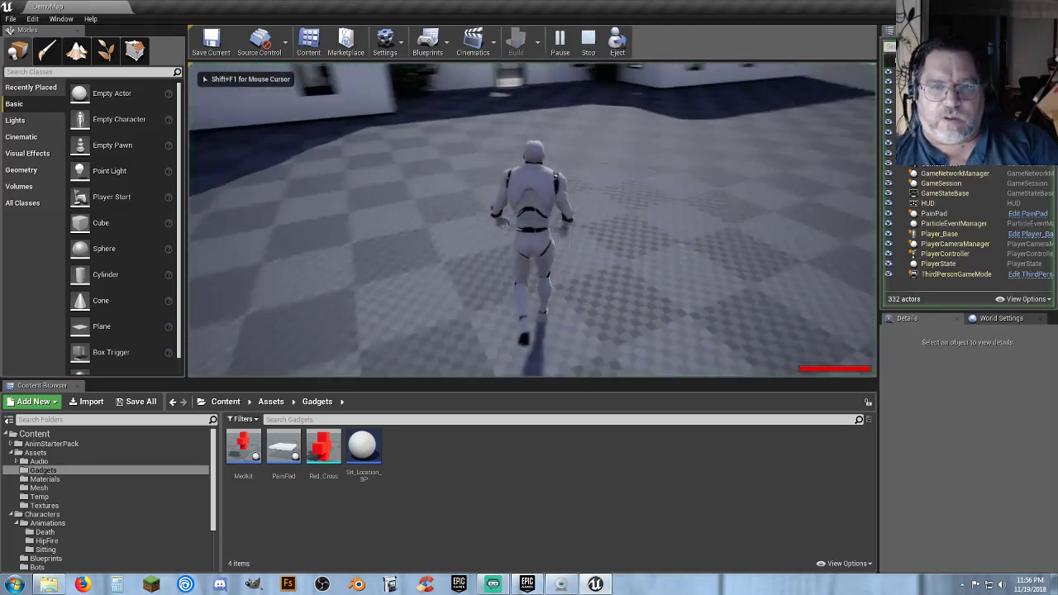
Check the weapon and arms in first-person view inside a wood-floored room, return to third-person view and walk around
key(v)
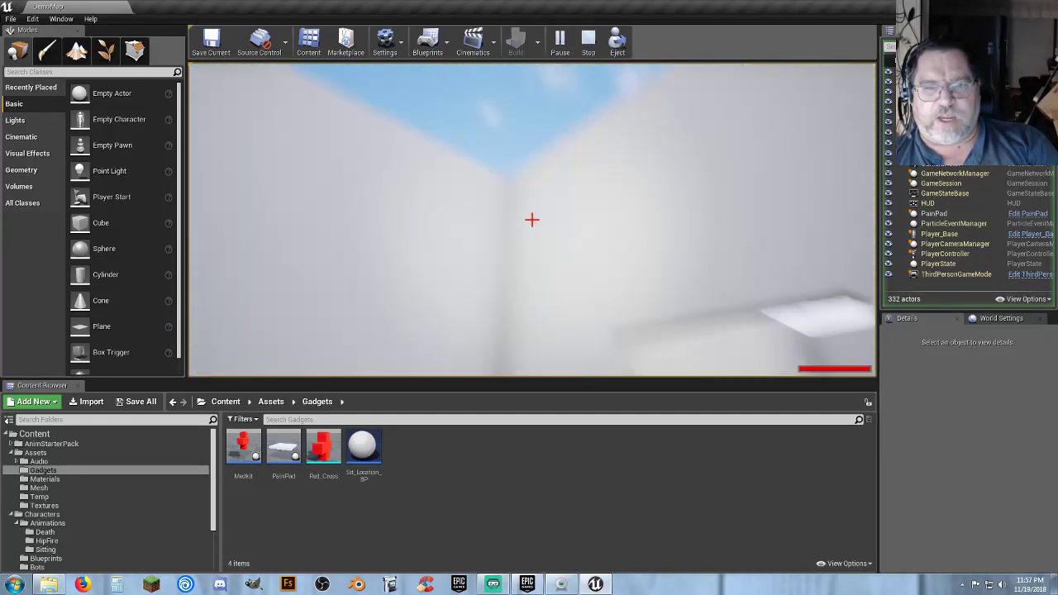
key(w)
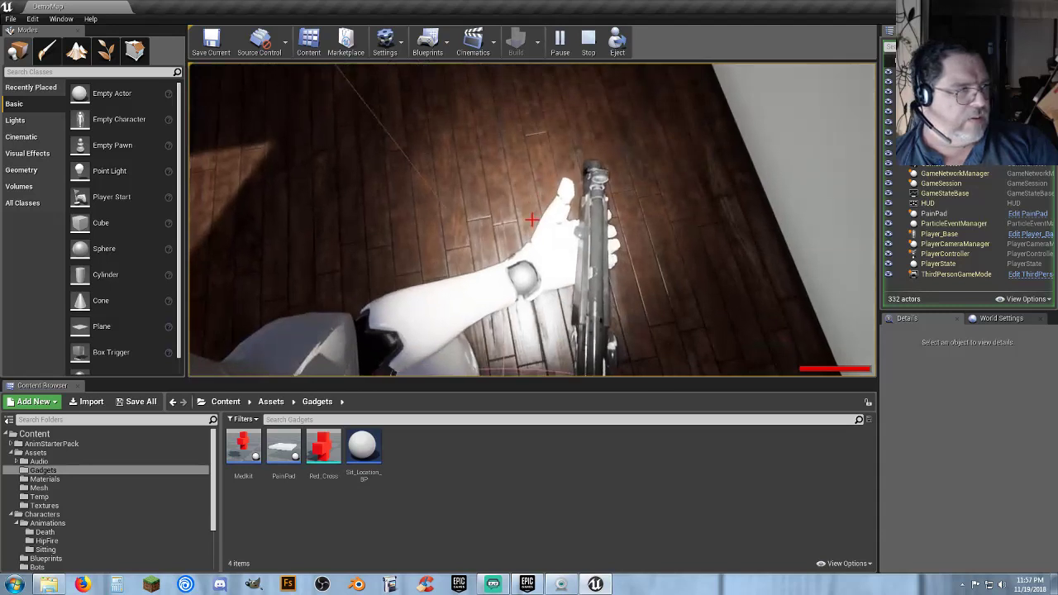
key(w)
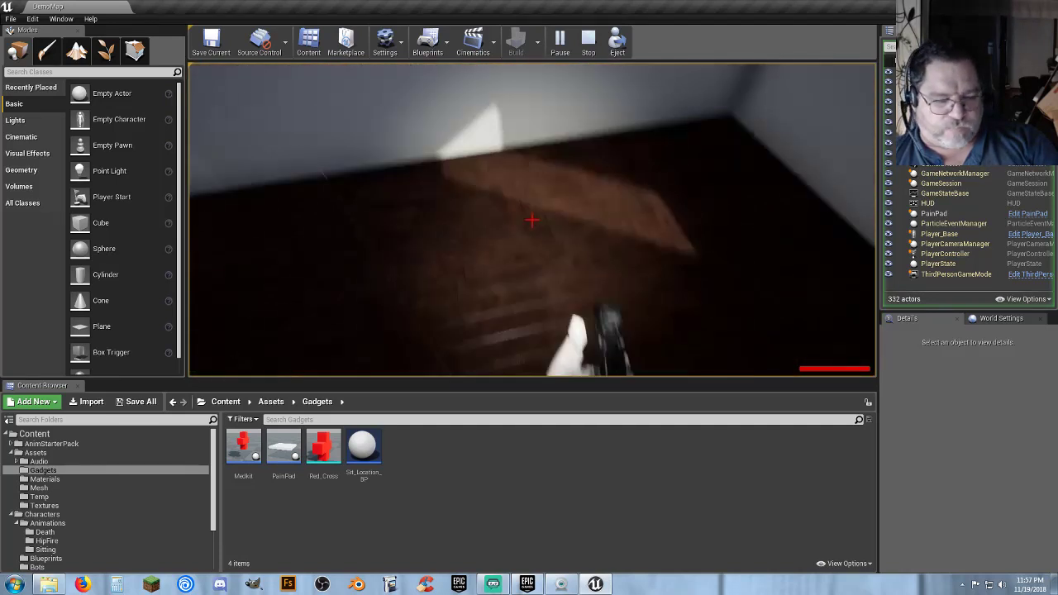
key(v)
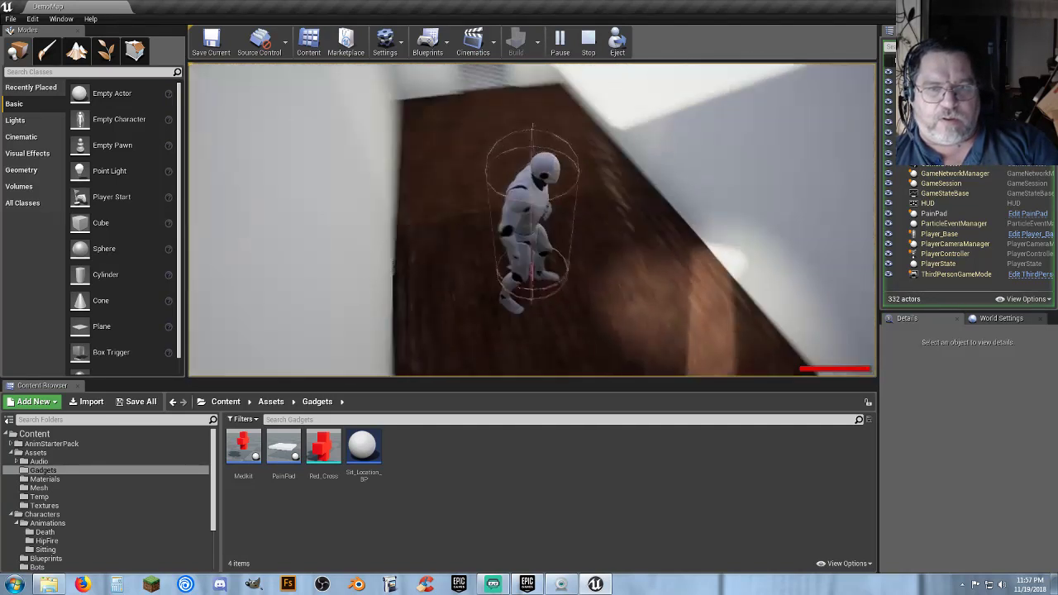
key(s)
key(w)
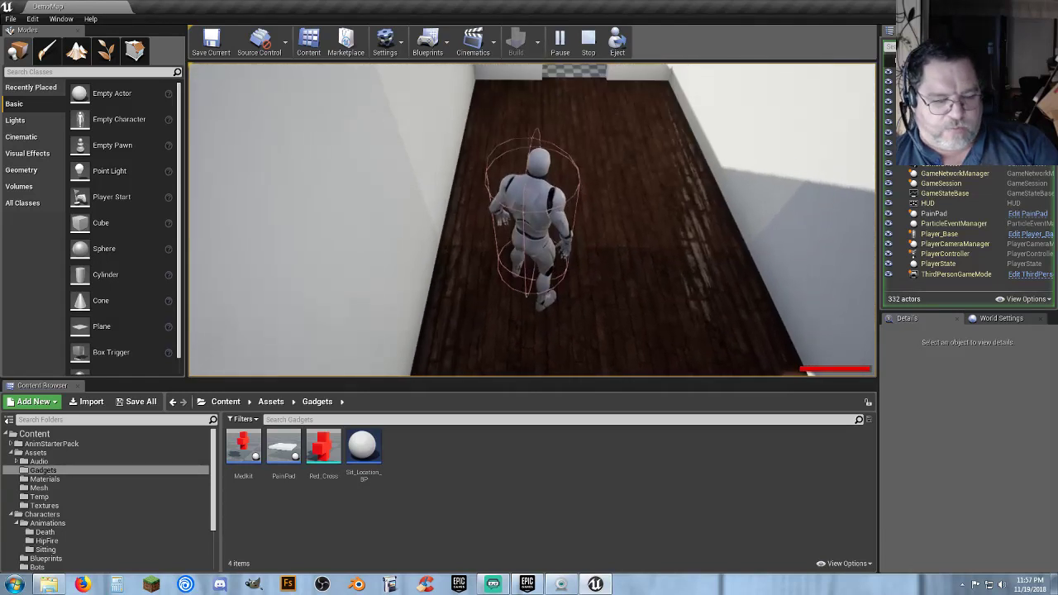
Check the first-person view in the wood-floored room, return to third-person view and walk the player into the checkered room with the bench
key(v)
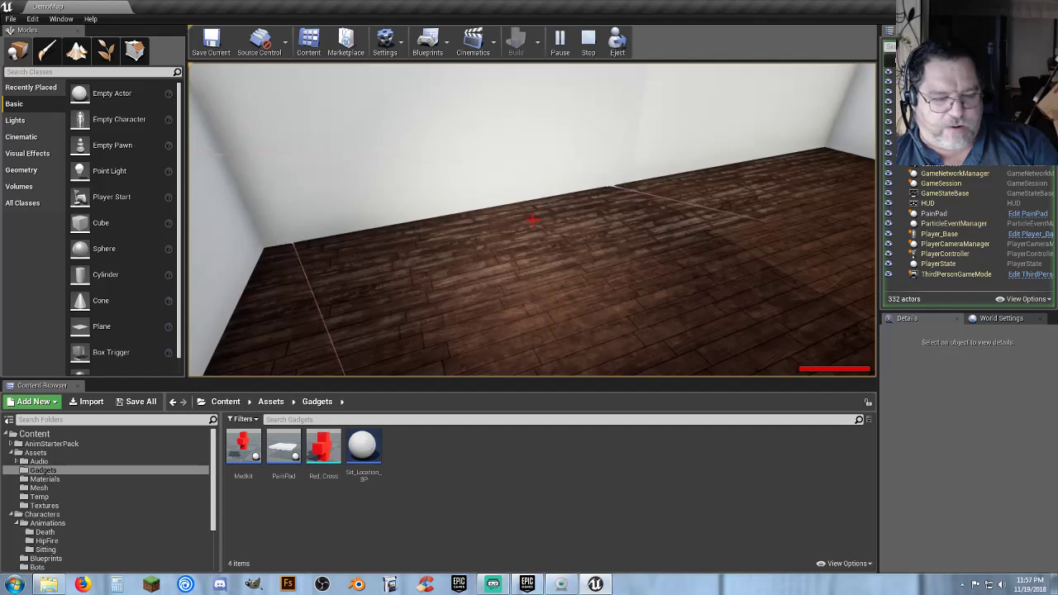
key(v)
key(w)
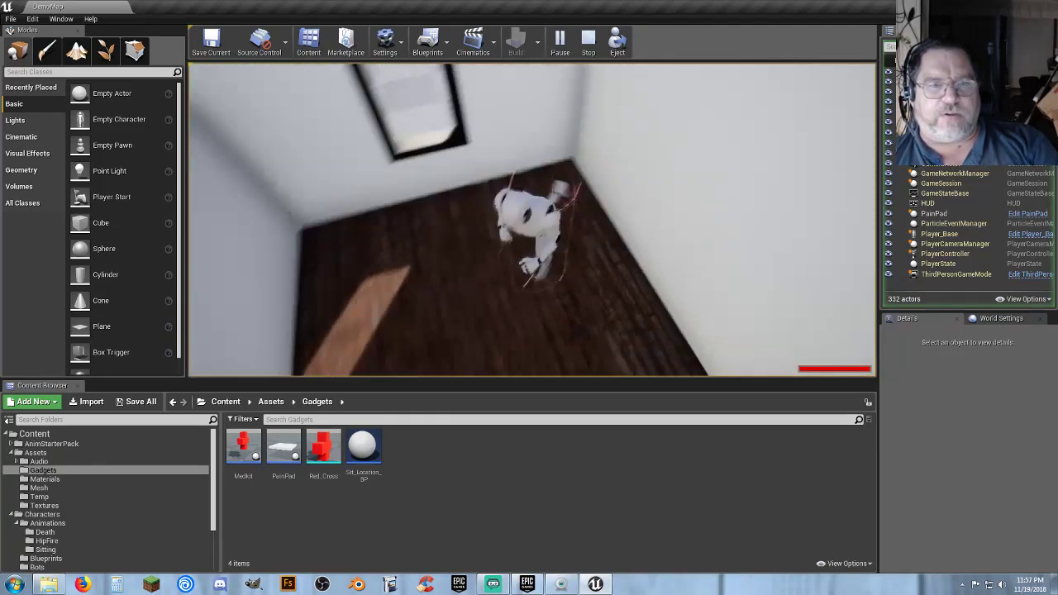
key(w)
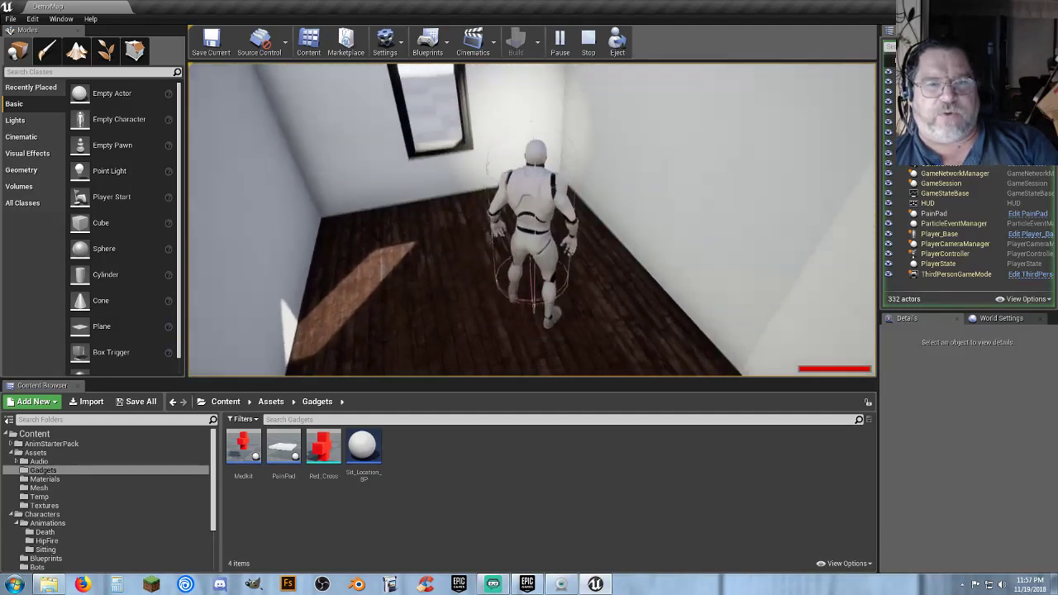
key(w)
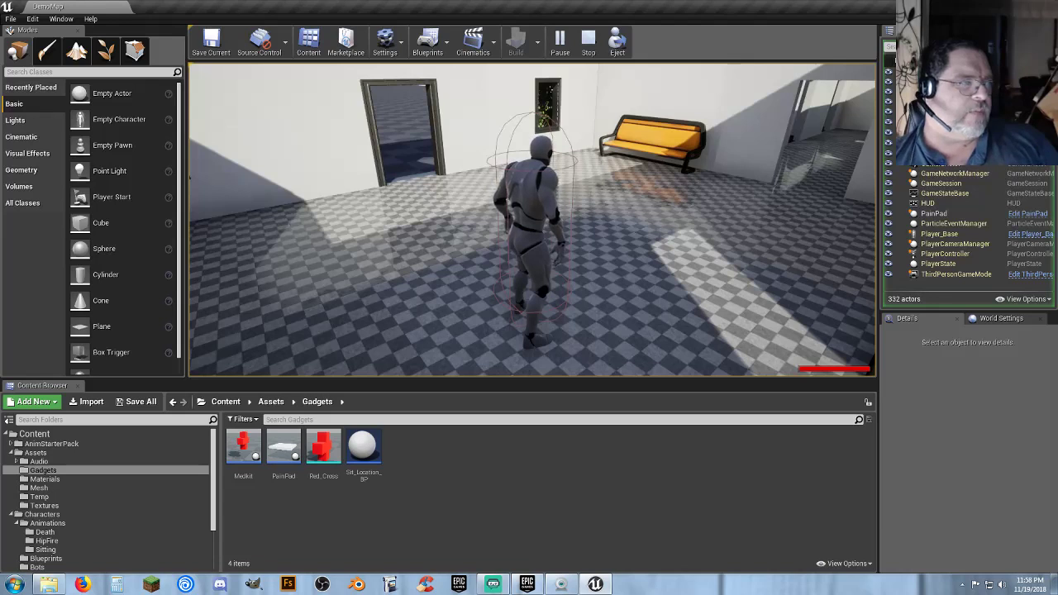
key(w)
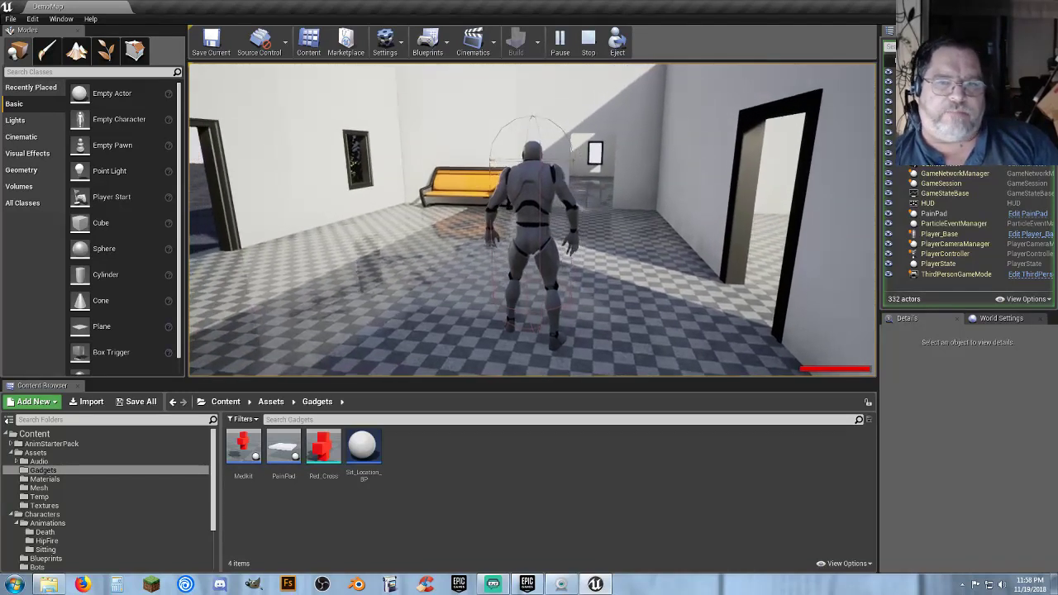
Test the player's jump height through the rooms and outside the building, and stop the play session
key(space)
key(space)
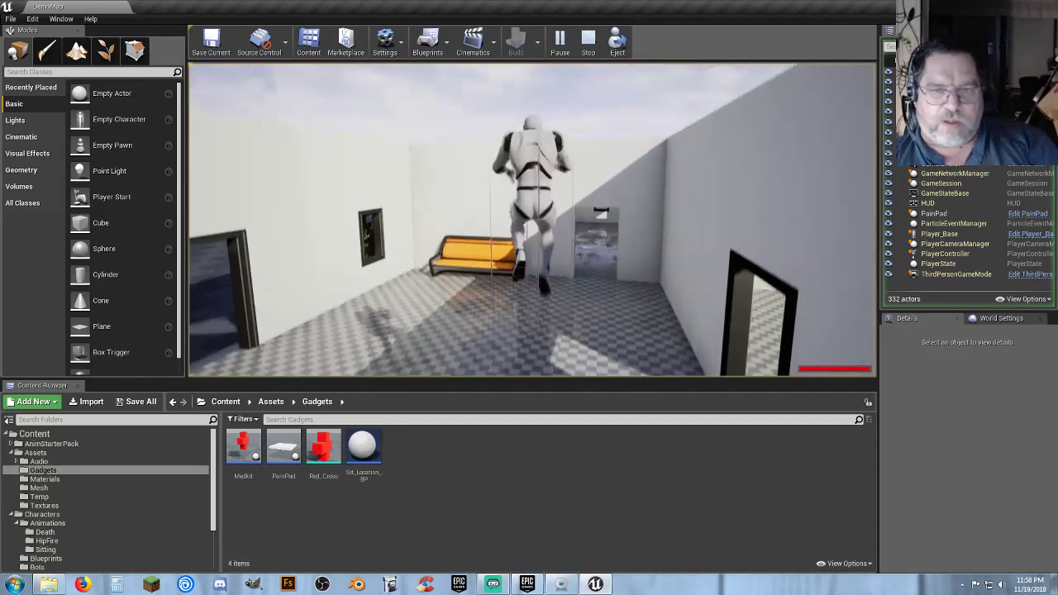
key(w)
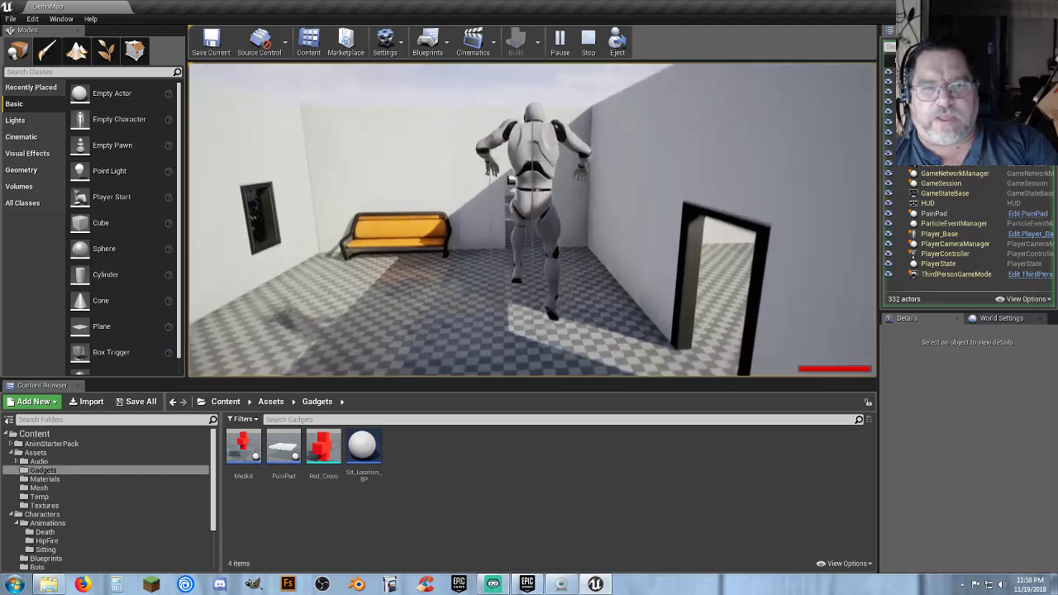
key(space)
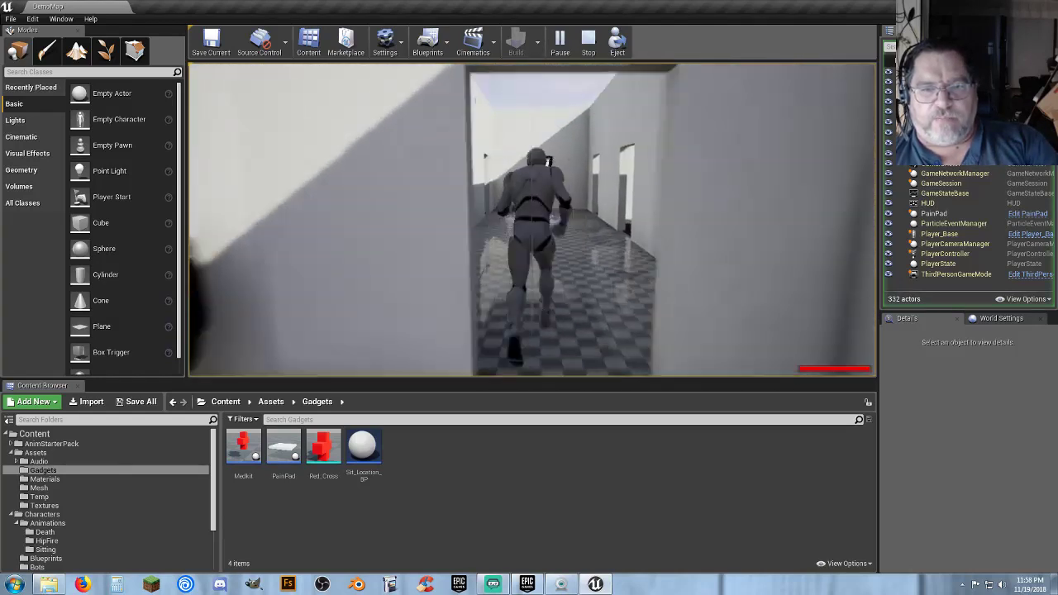
key(space)
key(space)
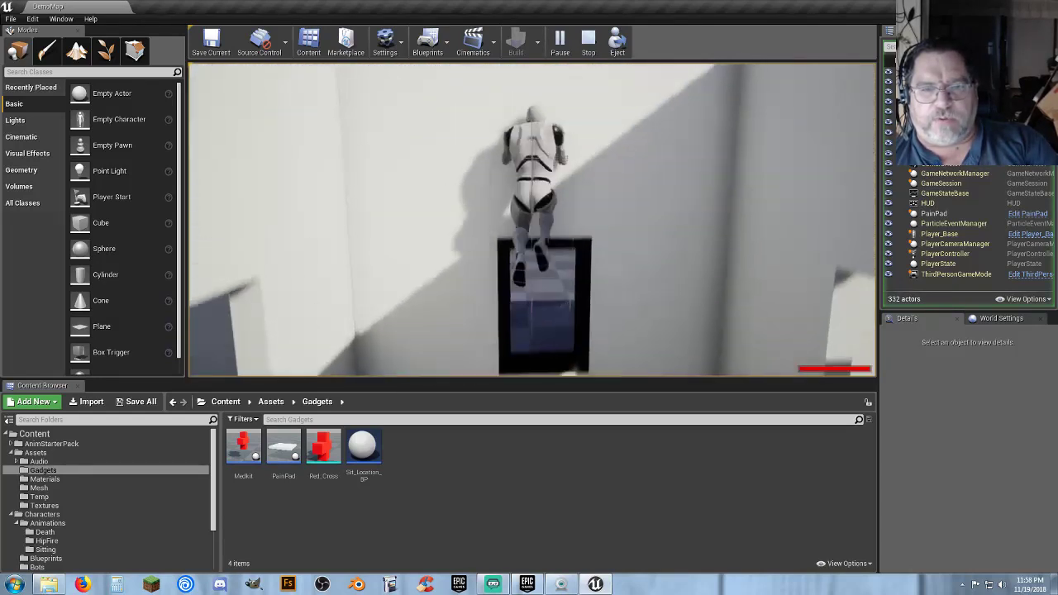
key(w)
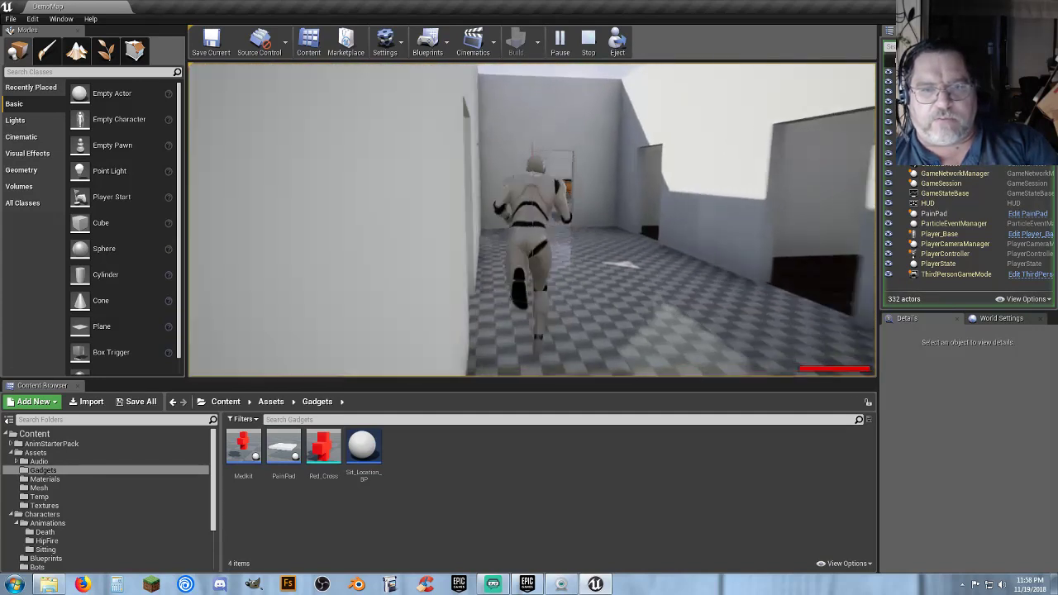
key(w)
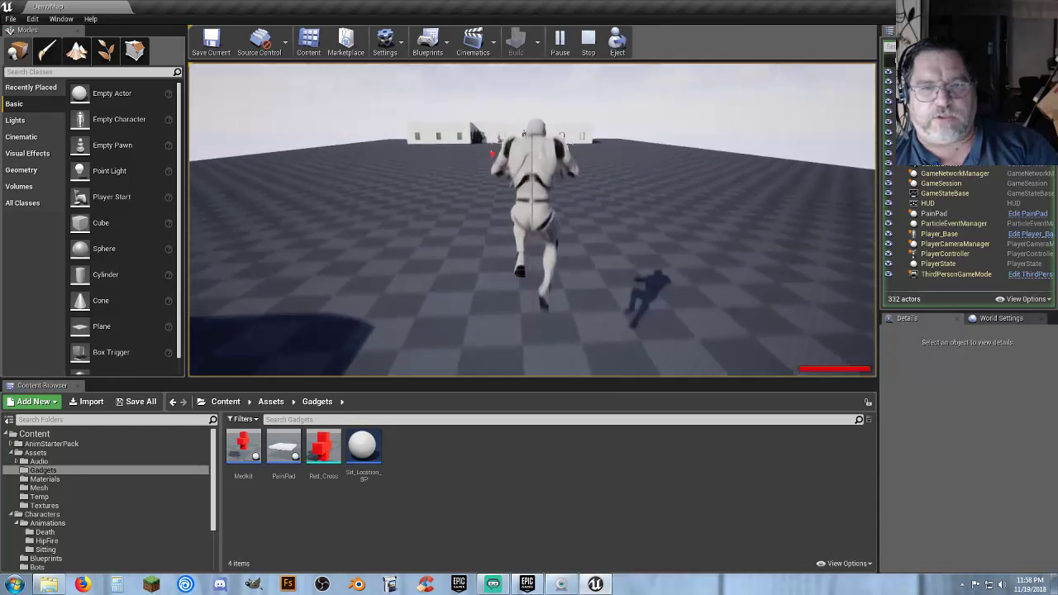
key(Escape)
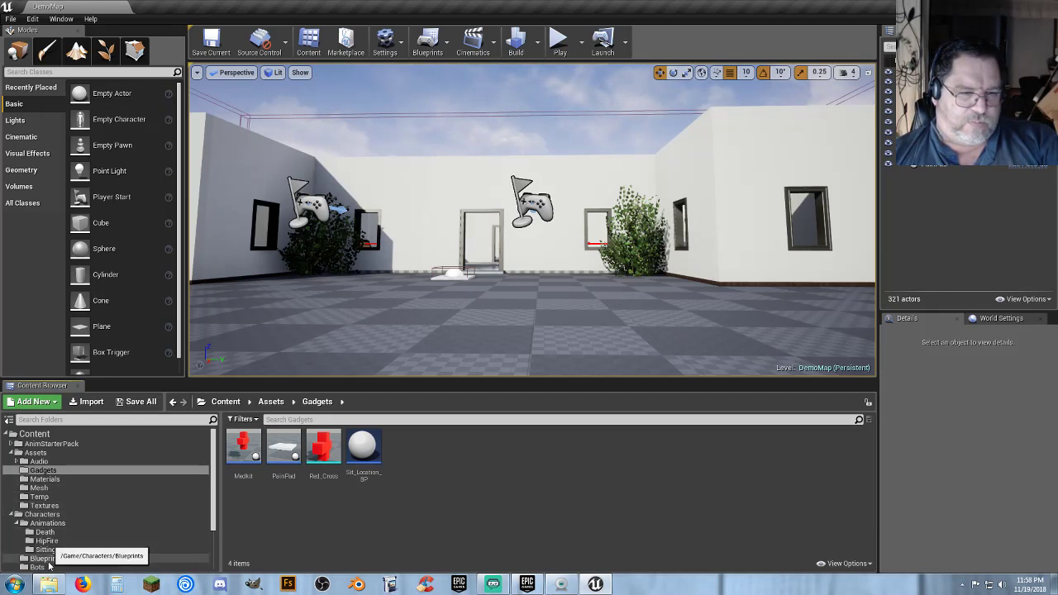
Open the Player_Base blueprint, enable Hidden in Game for its CapsuleComponent and compile
click(43, 559)
double_click(243, 449)
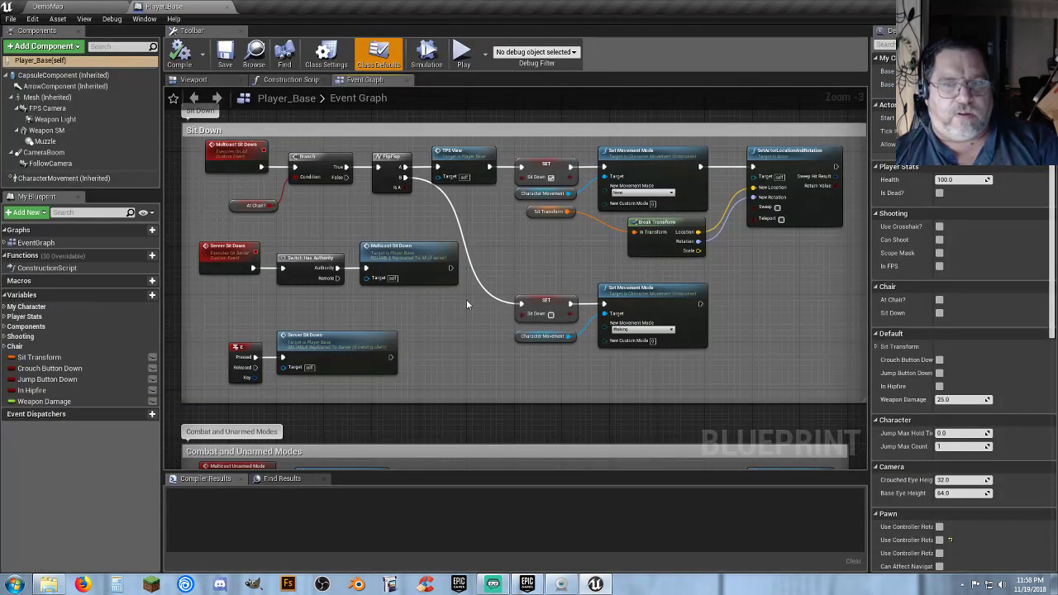
click(58, 75)
click(939, 338)
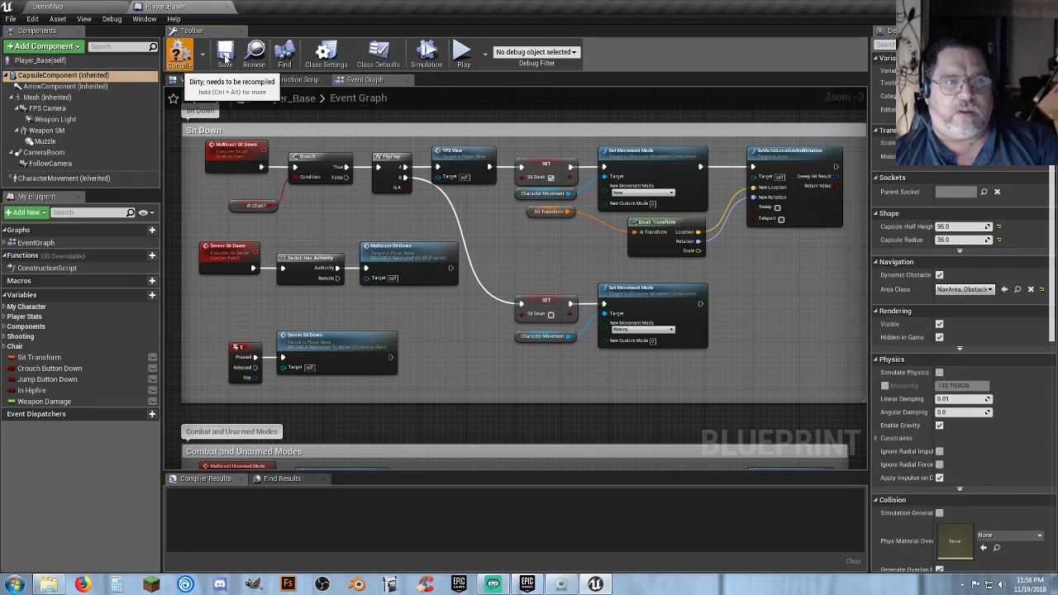
click(180, 54)
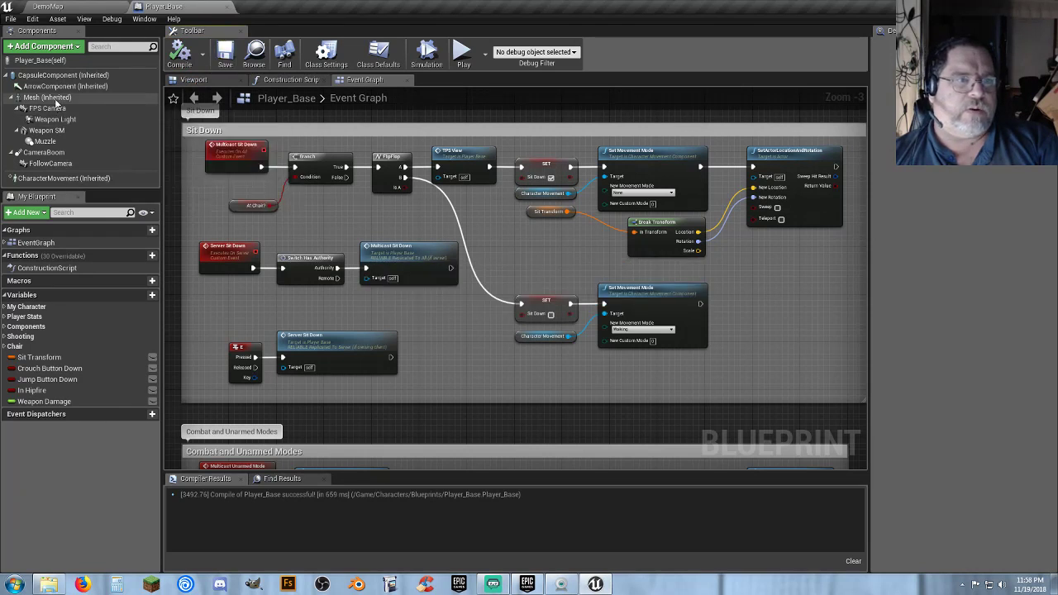
Set the CharacterMovement component's Jump Z Velocity to 400, compile and save Player_Base
click(67, 179)
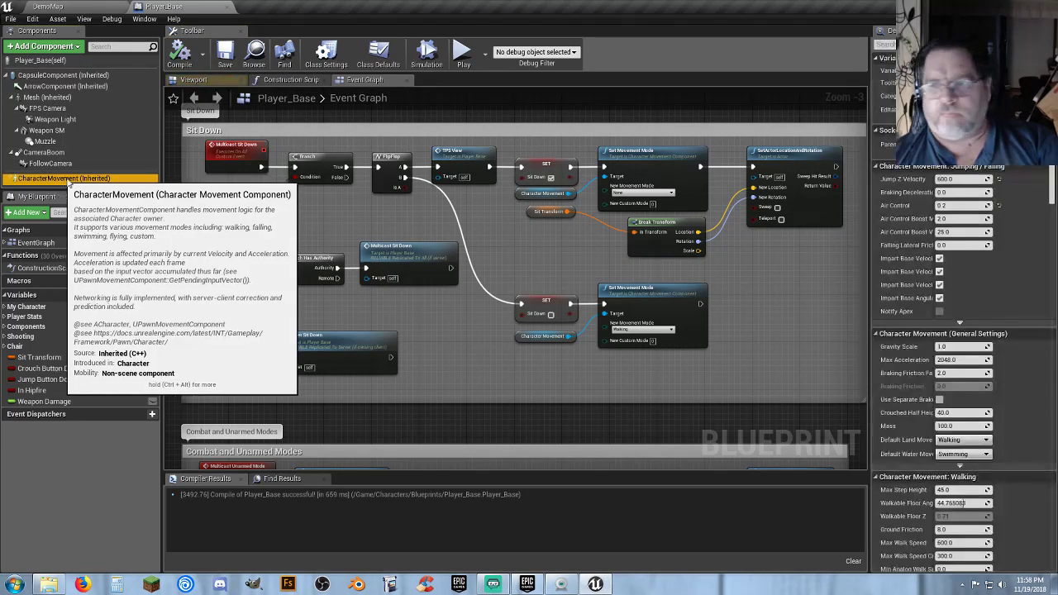
click(952, 179)
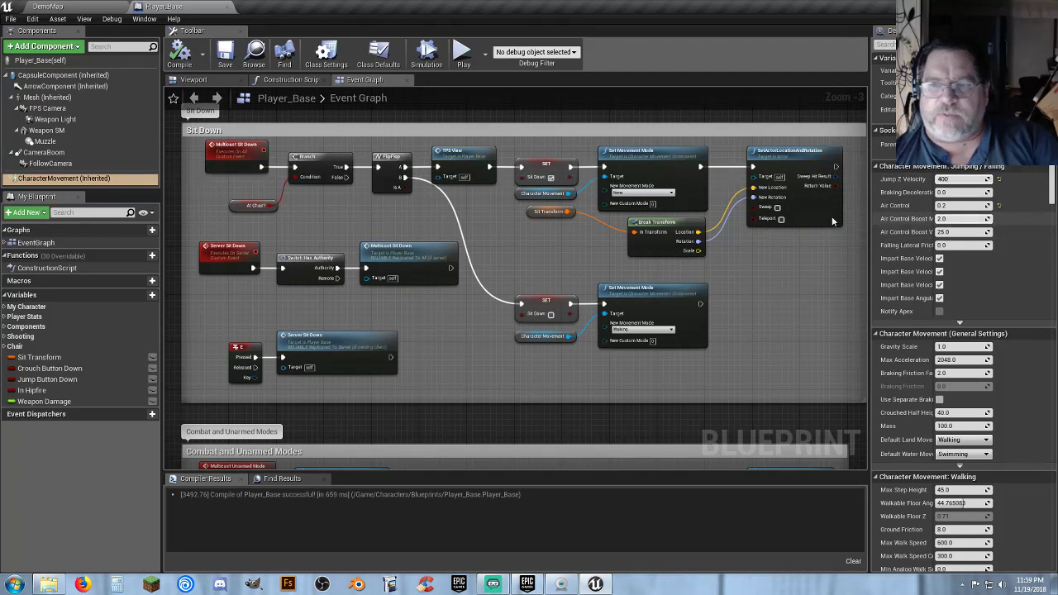
click(226, 57)
click(180, 57)
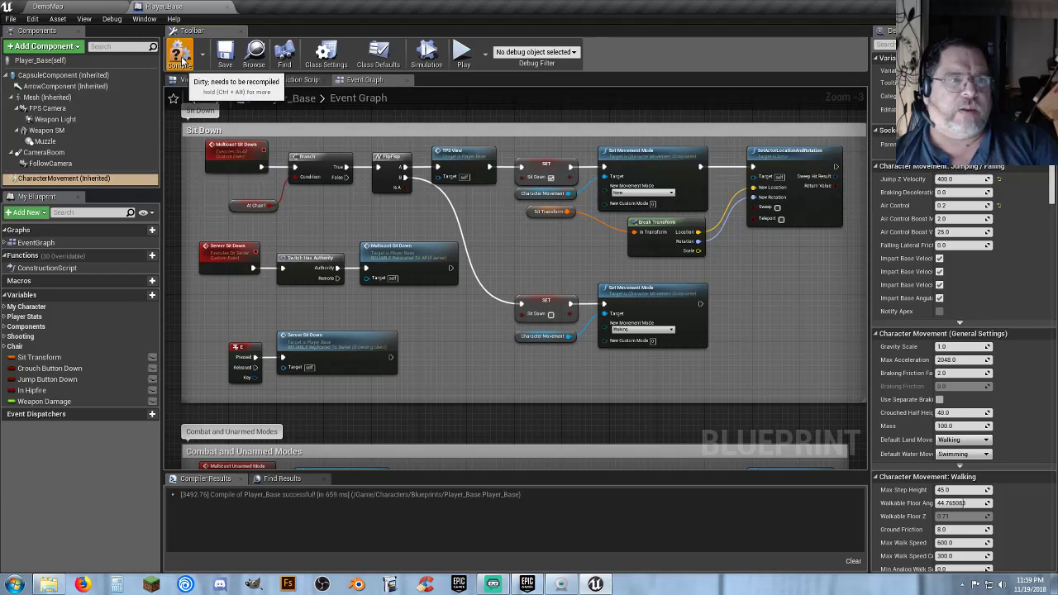
click(226, 54)
Play DemoMap in the viewport, run and jump around outside the buildings to test the jump, and stop playing
click(113, 9)
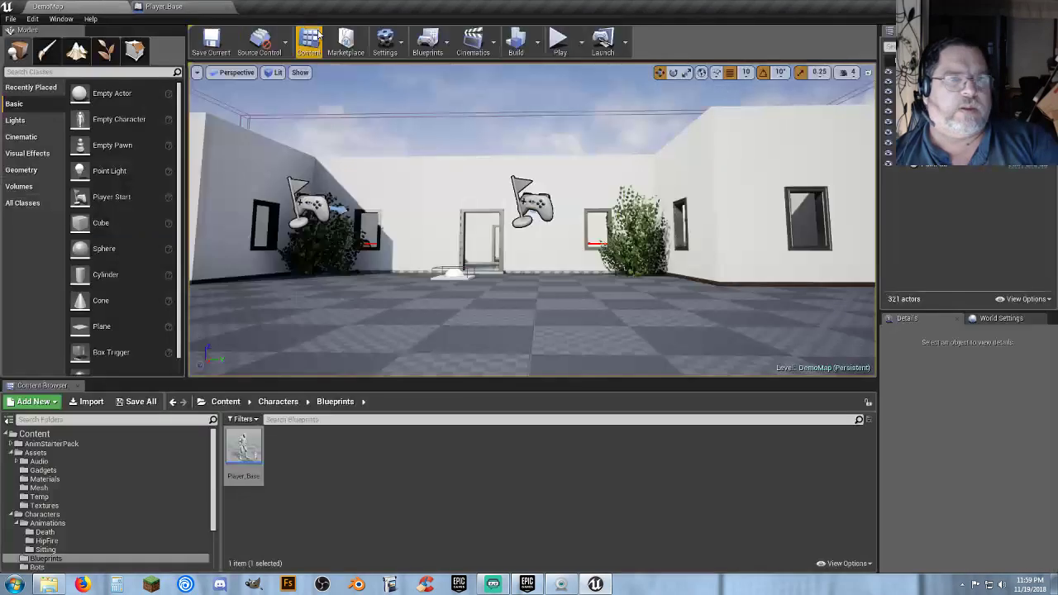
click(560, 39)
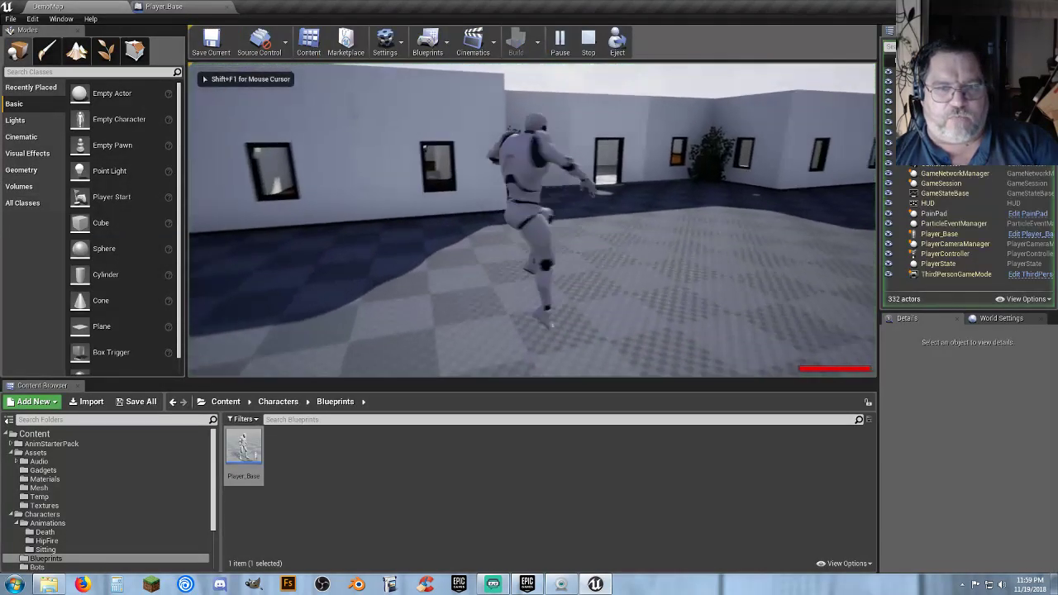
key(w)
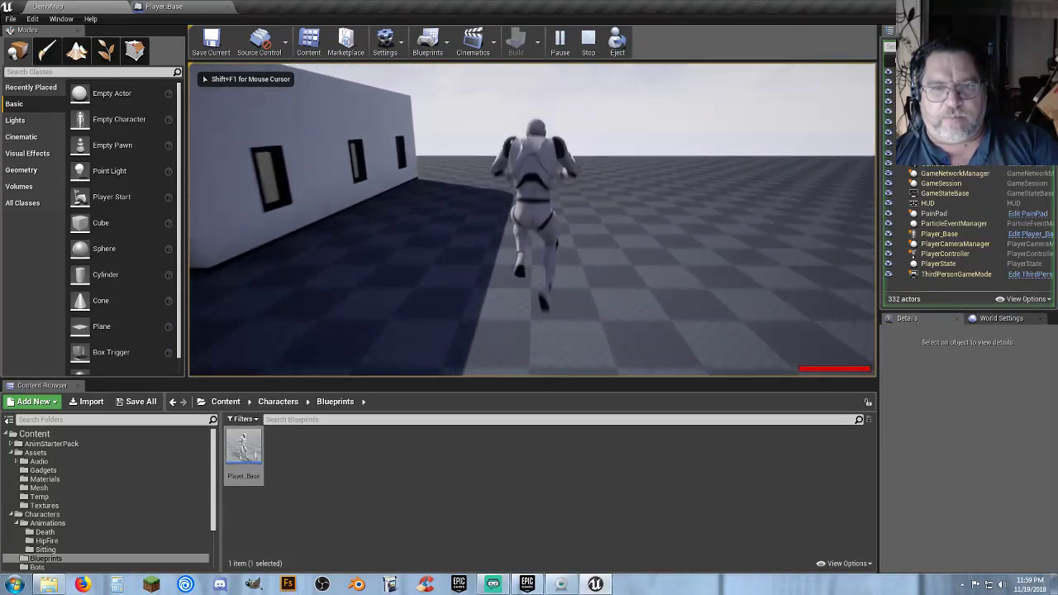
key(w)
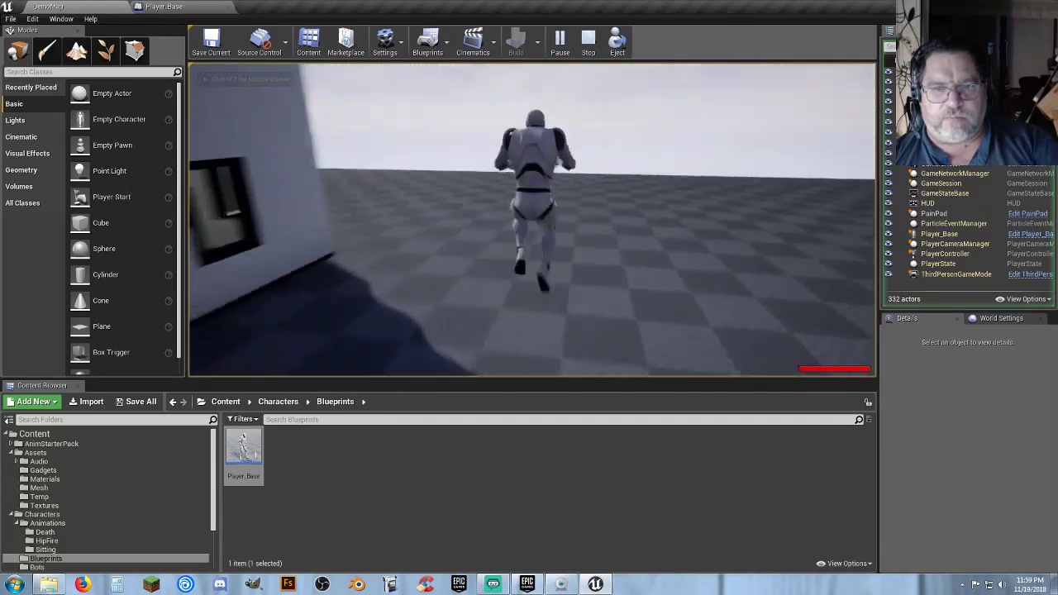
key(w)
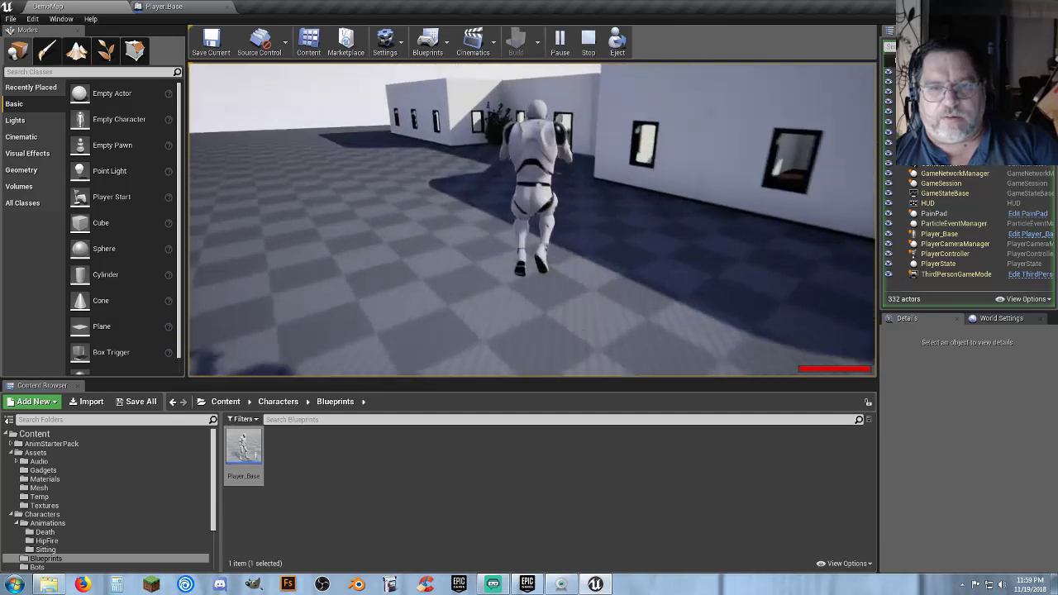
key(w)
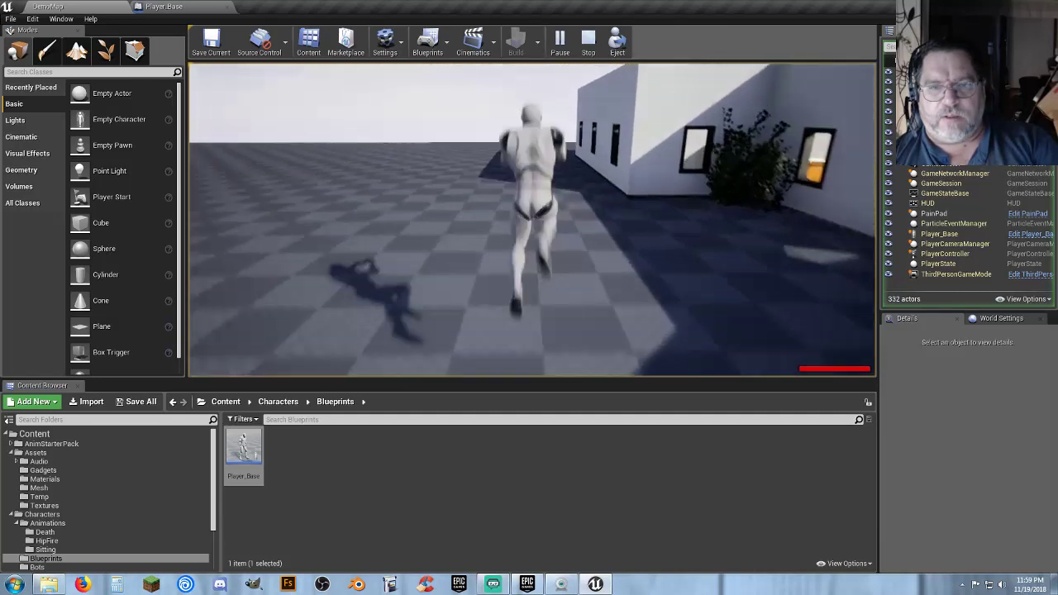
key(Escape)
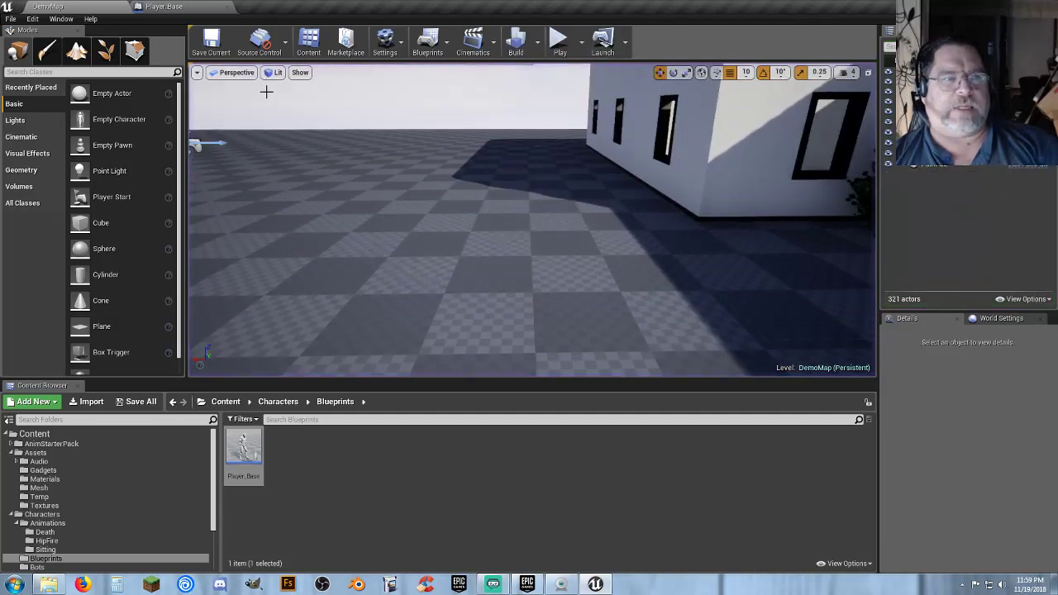
Set the CharacterMovement component's Jump Z Velocity to 300 in Player_Base, compile and close the blueprint
click(199, 10)
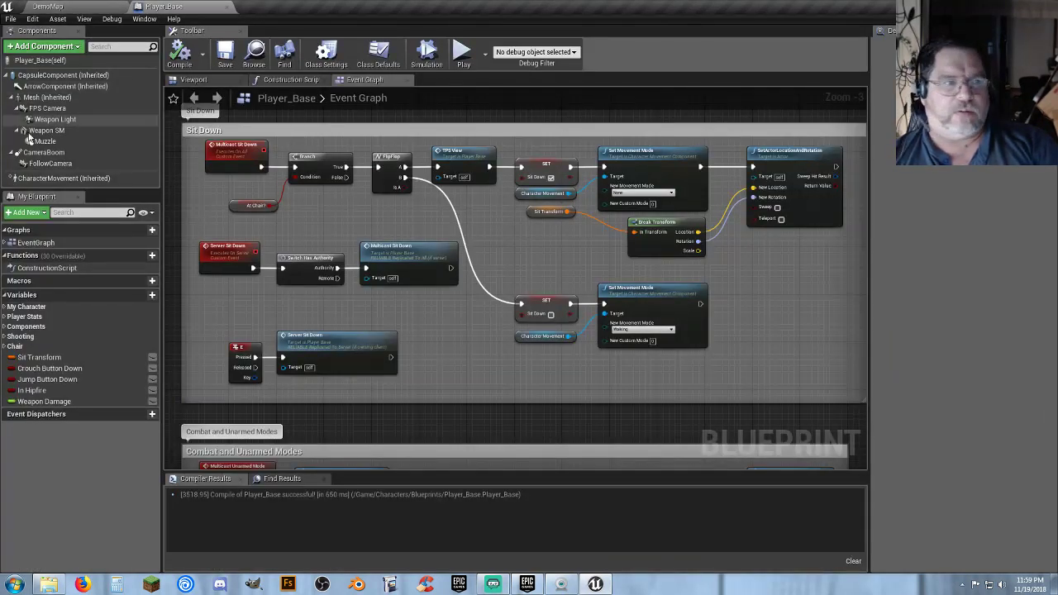
click(53, 181)
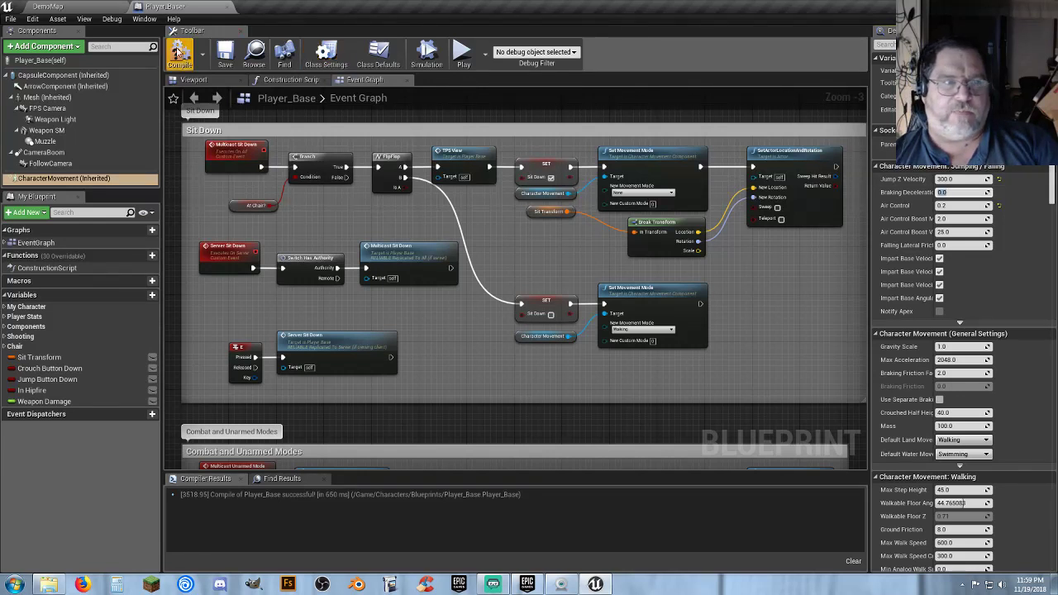
click(177, 53)
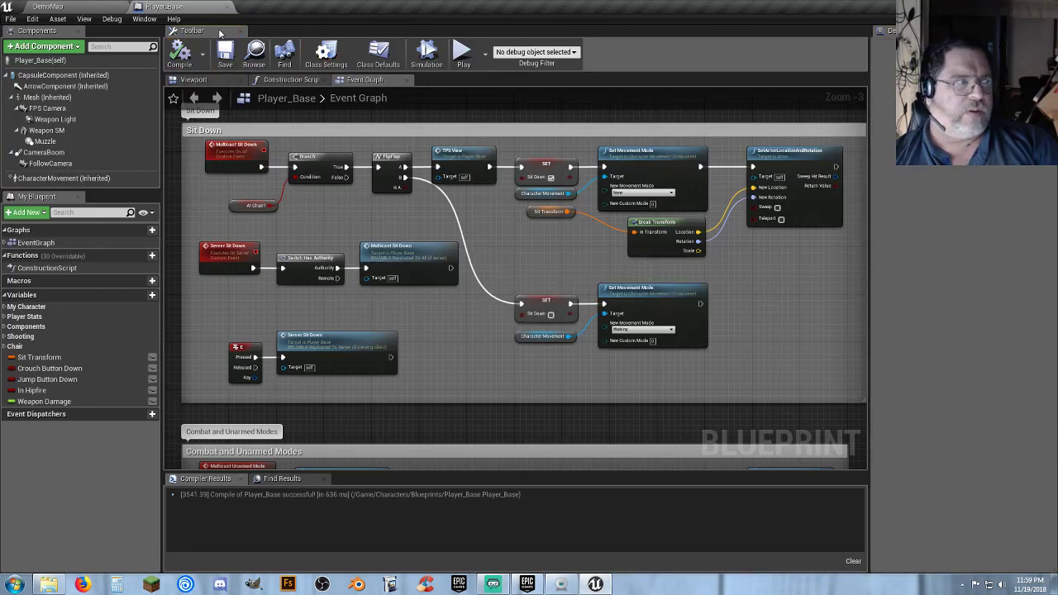
click(226, 8)
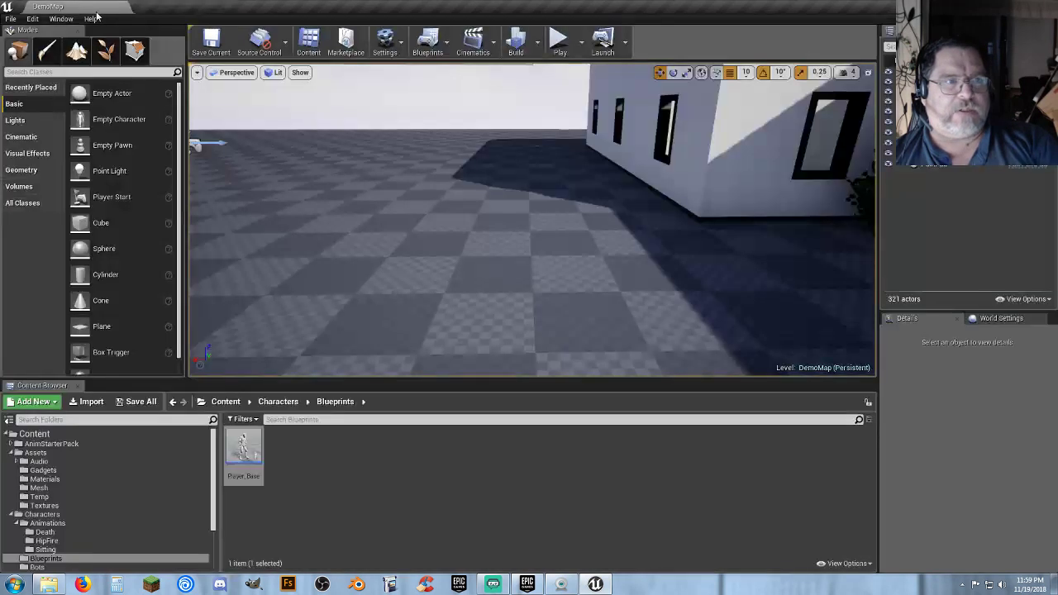
Play DemoMap again, run the player over the pain pad and across the open ground between buildings, and stop playing
click(559, 42)
key(w)
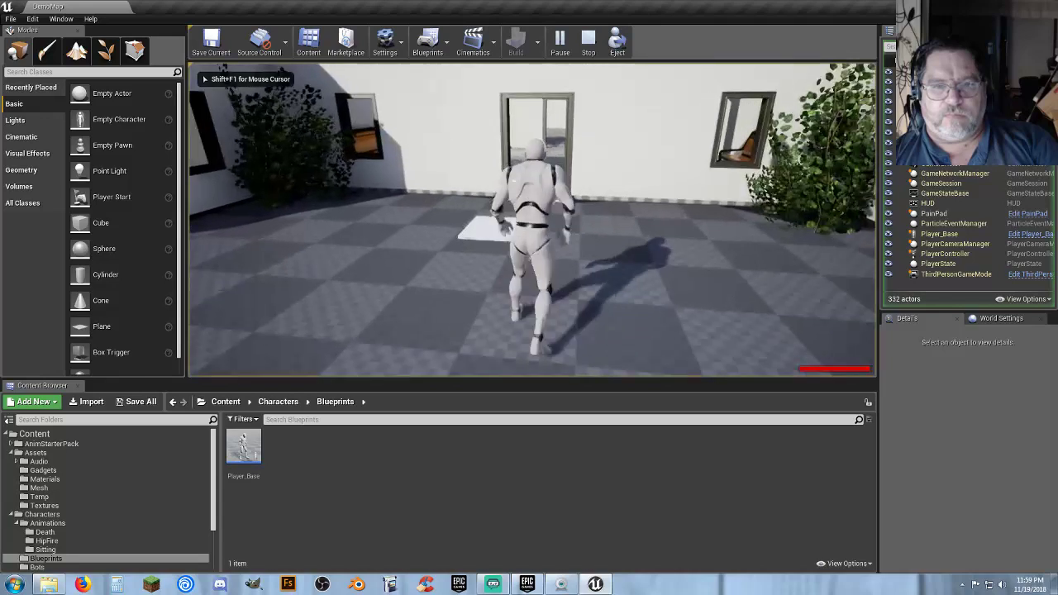
key(w)
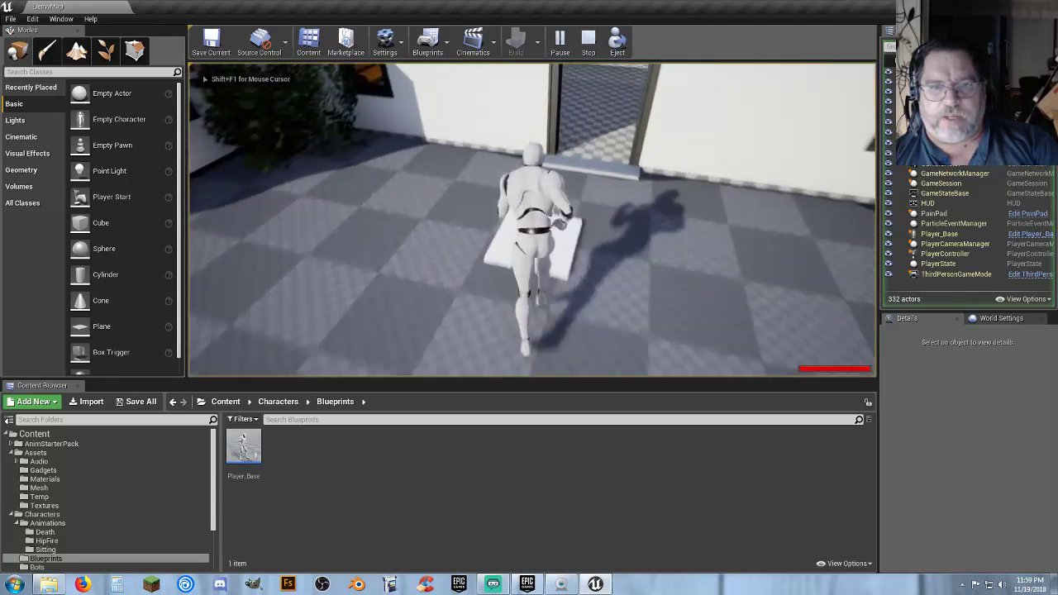
key(w)
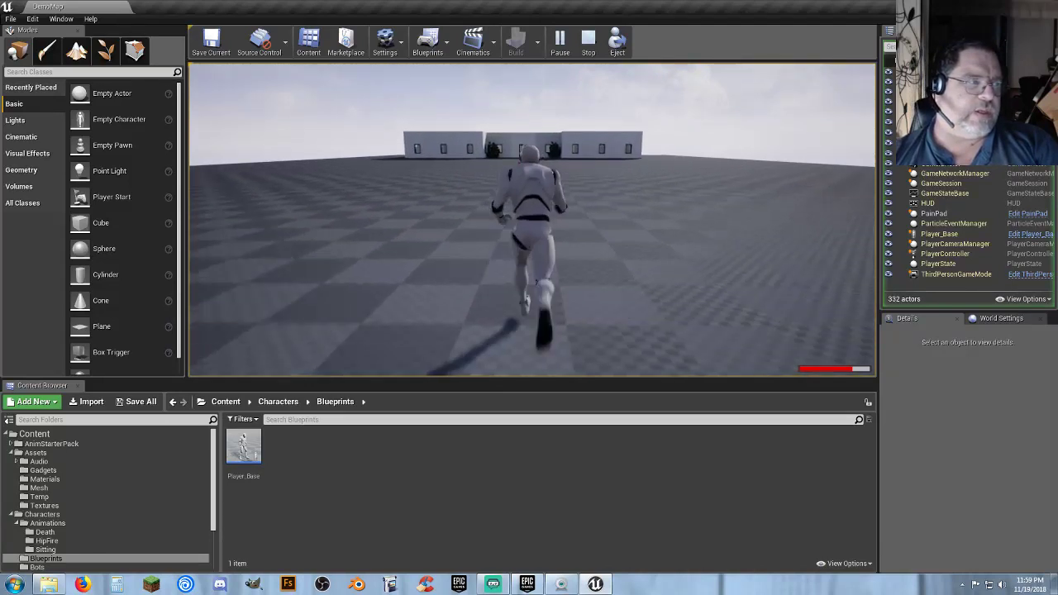
key(w)
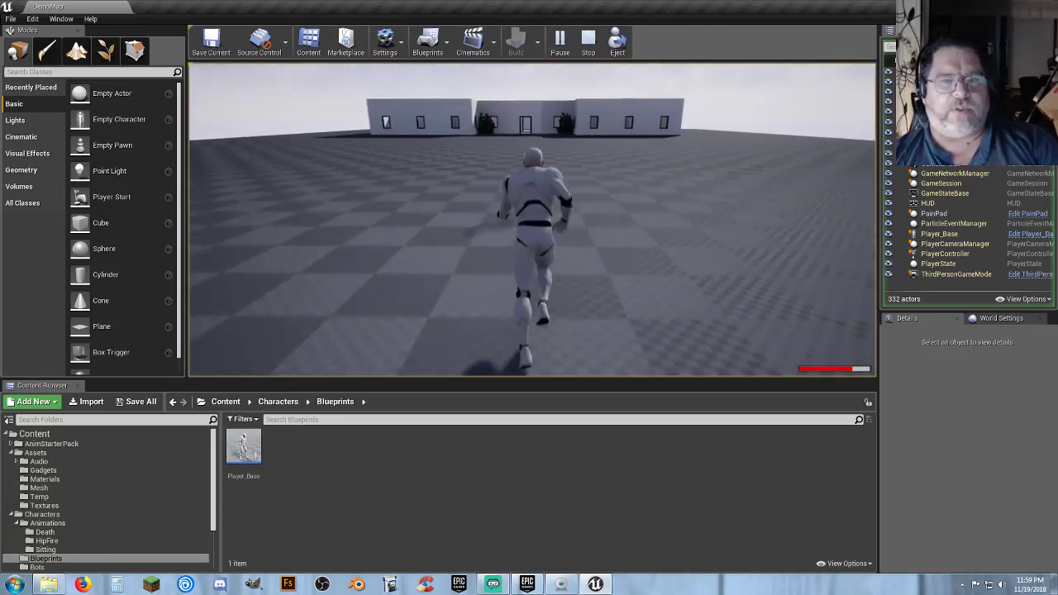
key(w)
key(a)
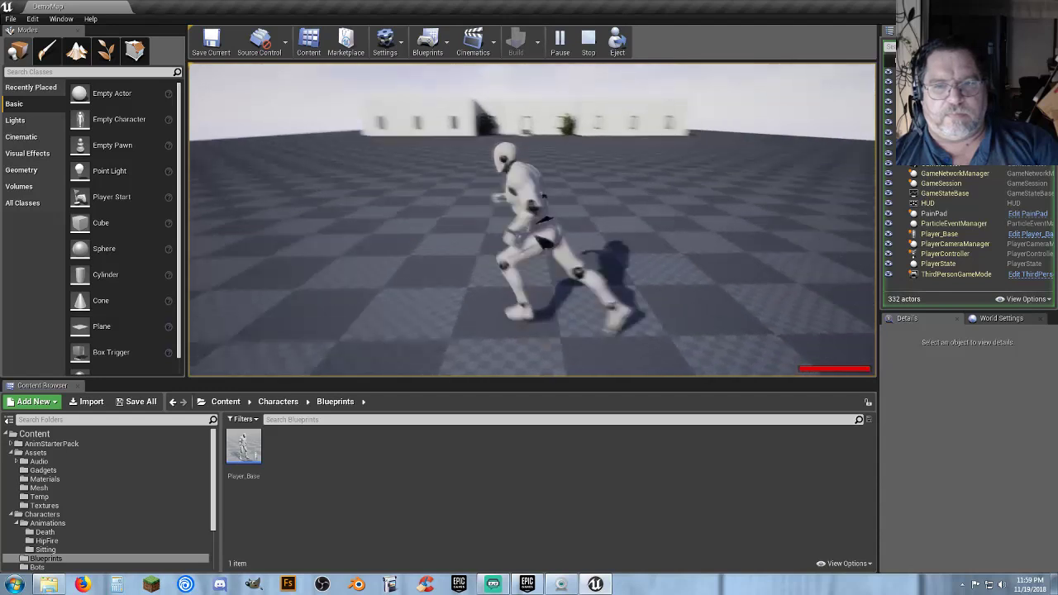
key(w)
key(Escape)
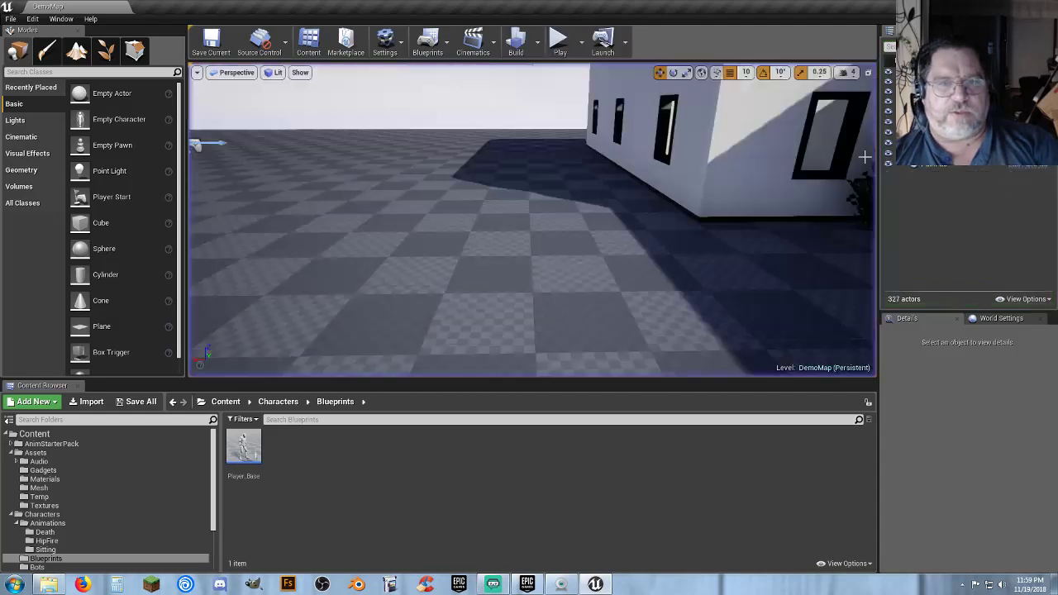
Delete the PainPad from the floor in front of the building's doorway in DemoMap
key(w)
right_drag(673, 208, 671, 244)
key(w)
click(507, 281)
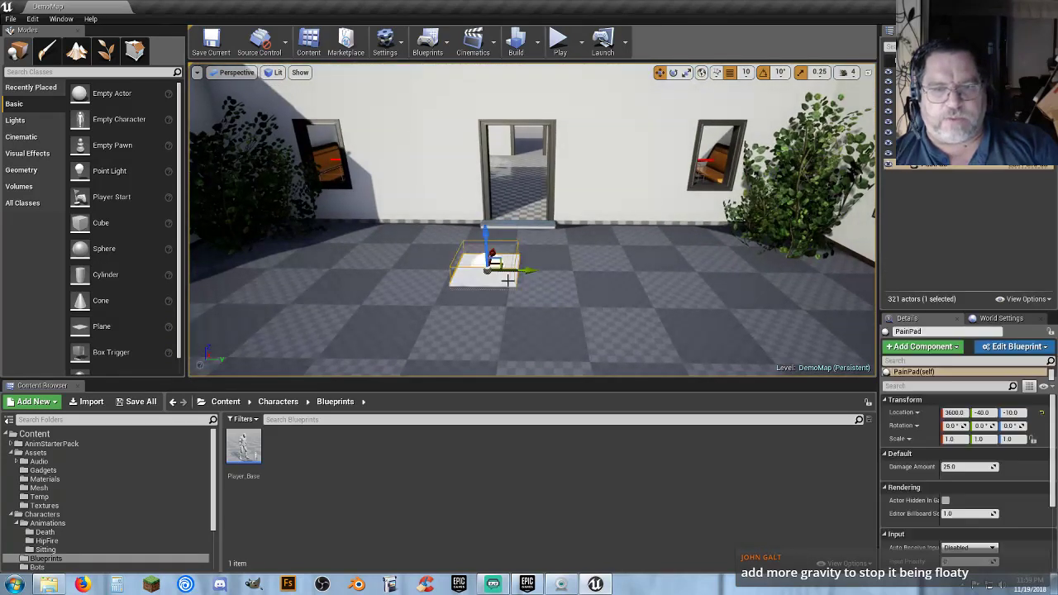
key(Delete)
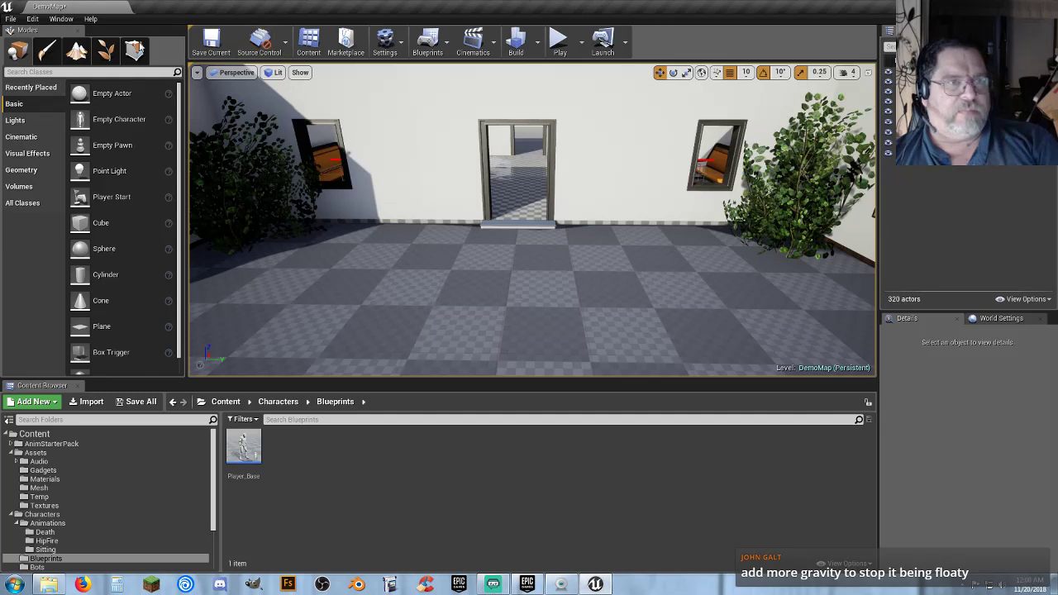
Set the CharacterMovement component's Gravity Scale to 1.2 in the Player_Base blueprint and save it
double_click(244, 448)
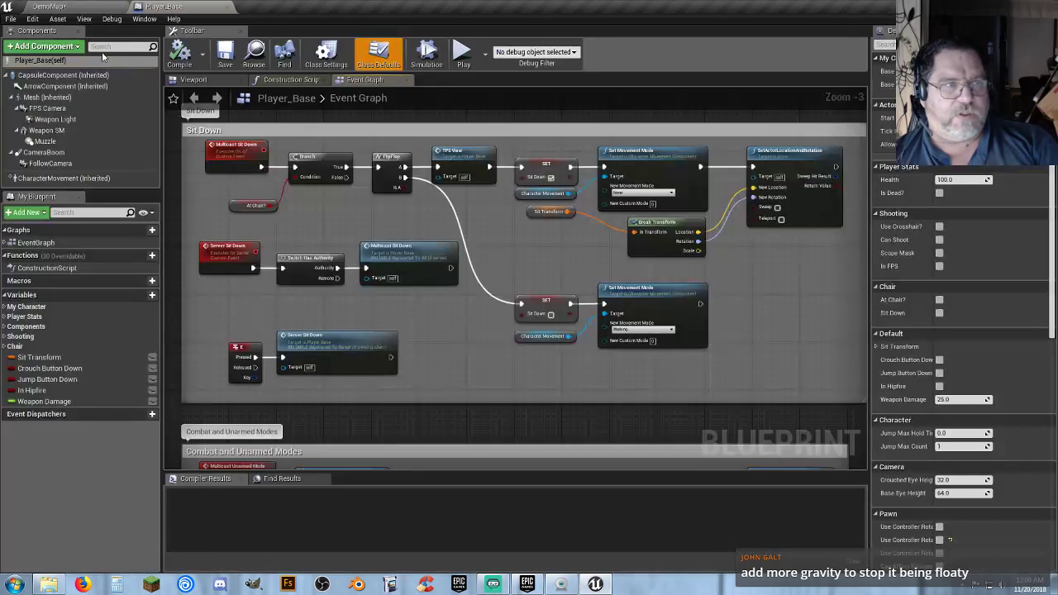
click(96, 180)
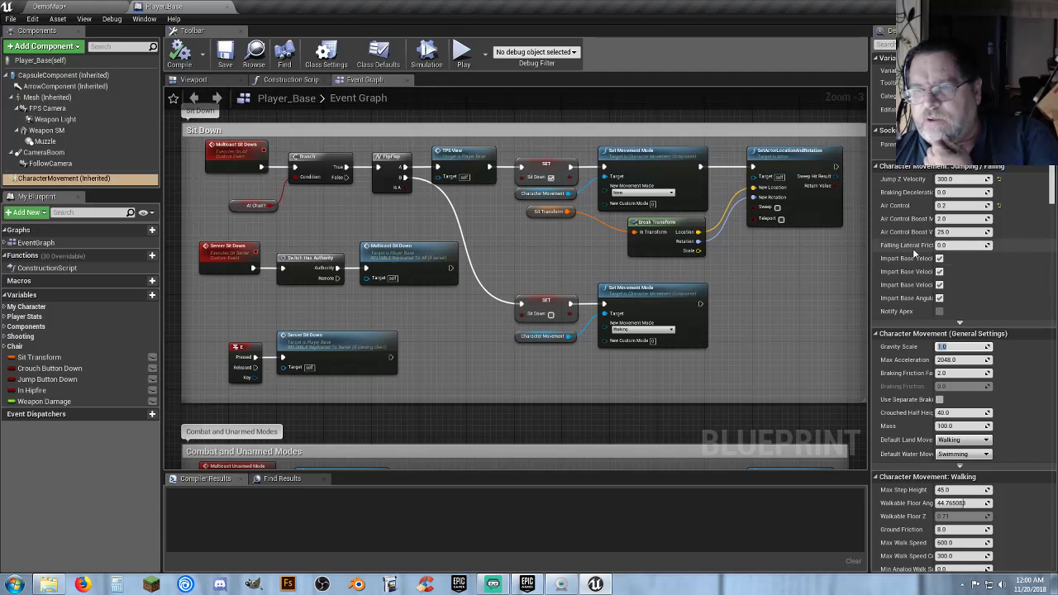
mouse_move(913, 253)
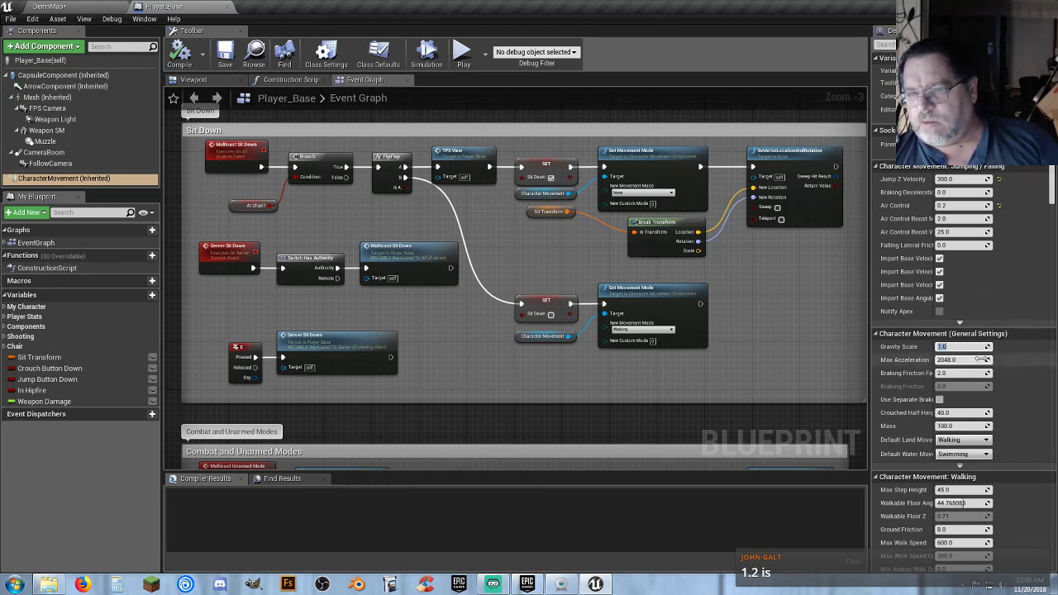
mouse_move(975, 349)
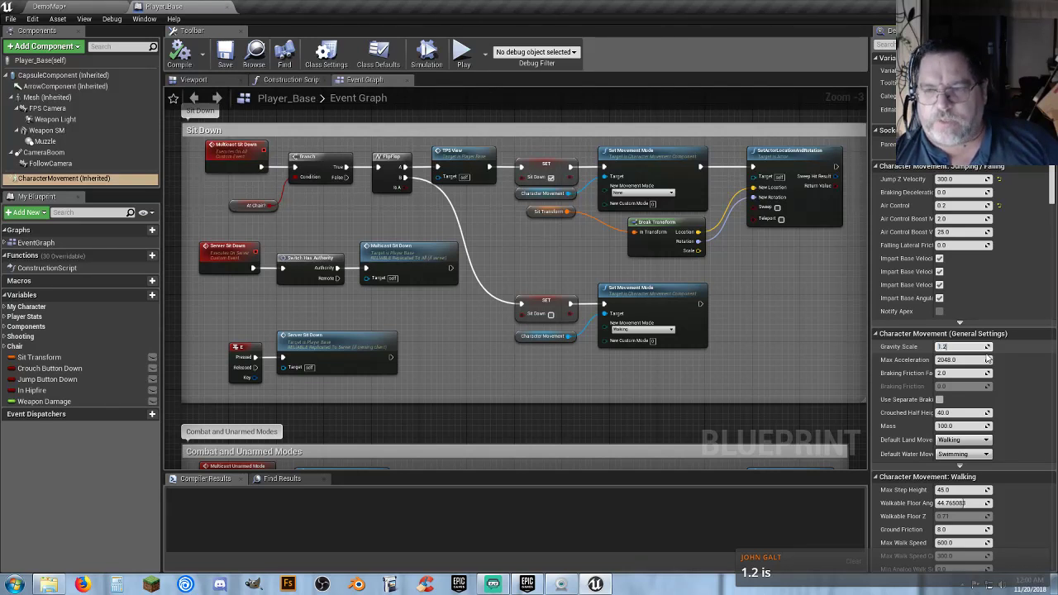
key(Return)
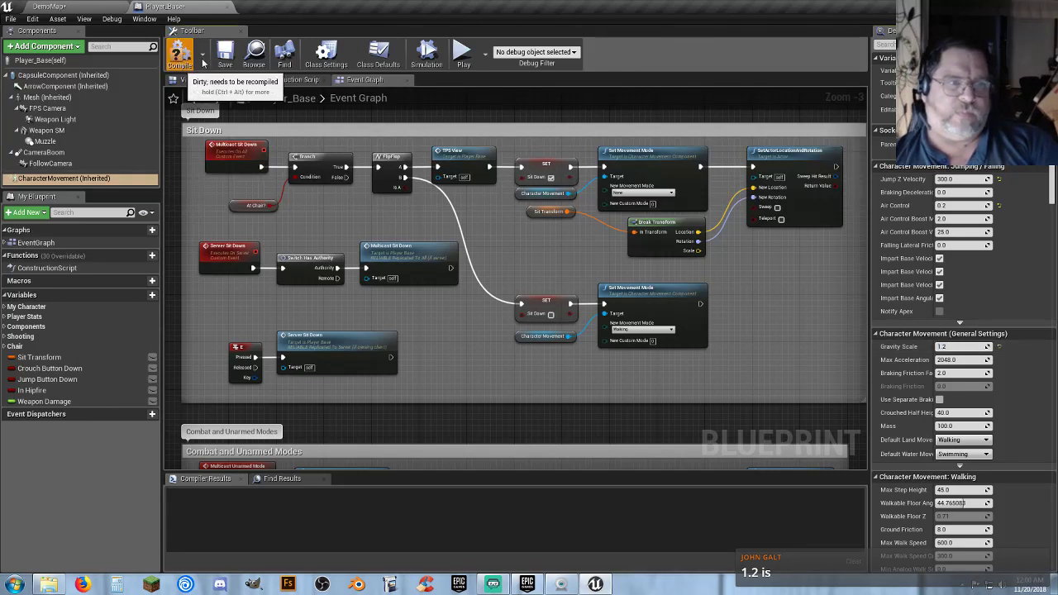
click(225, 57)
Play DemoMap, run and jump across the open ground past the medkits to test the gravity, and stop playing
click(89, 7)
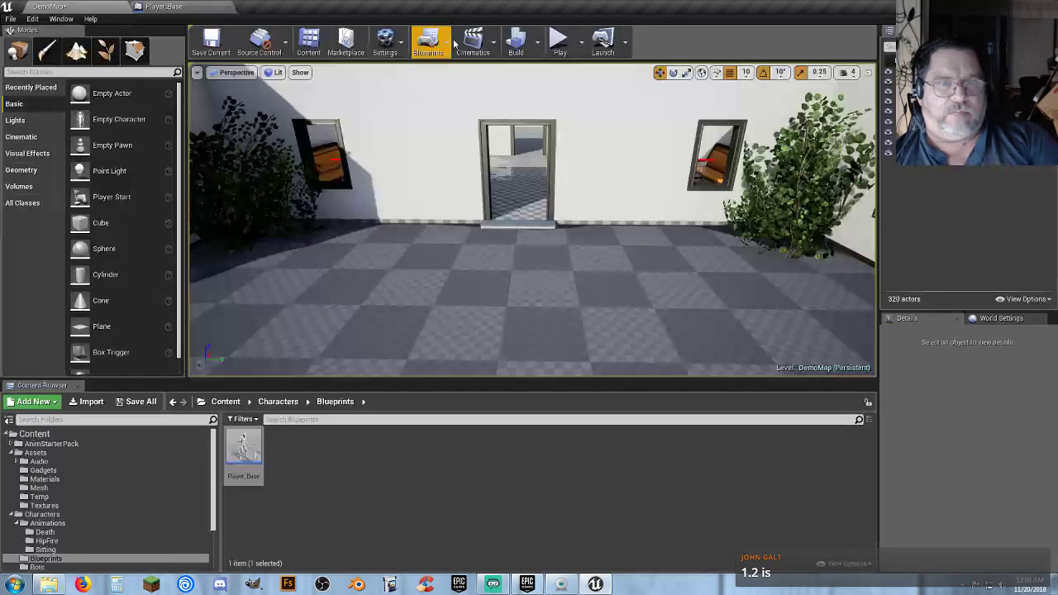
click(559, 47)
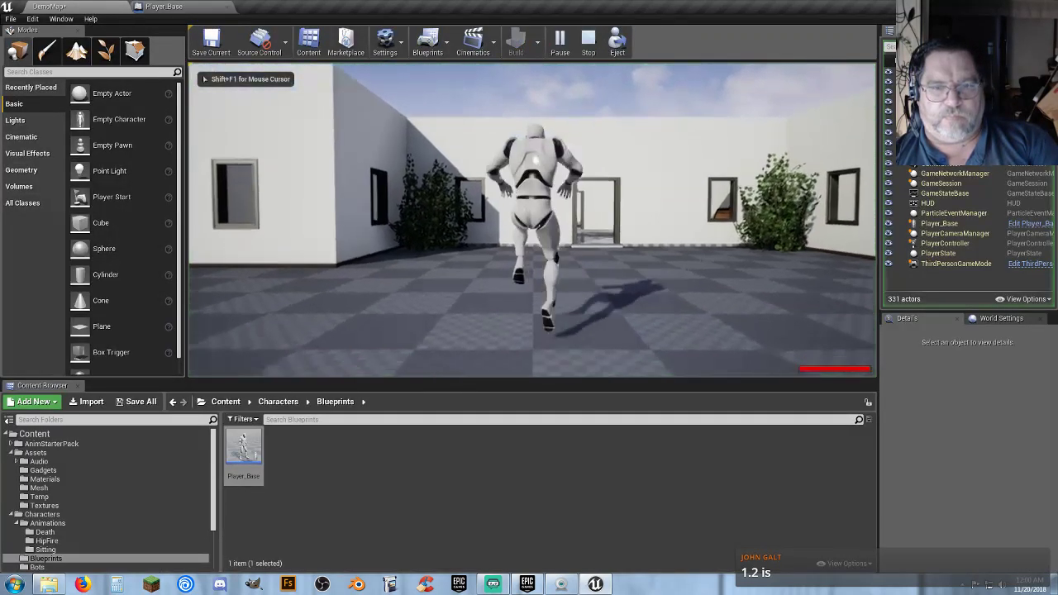
key(space)
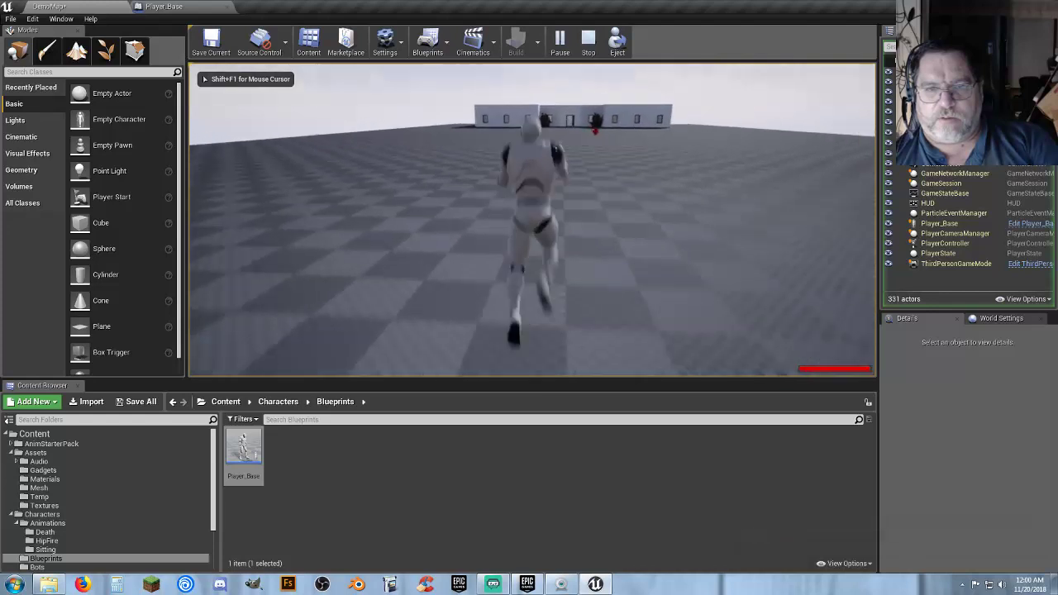
key(w)
key(space)
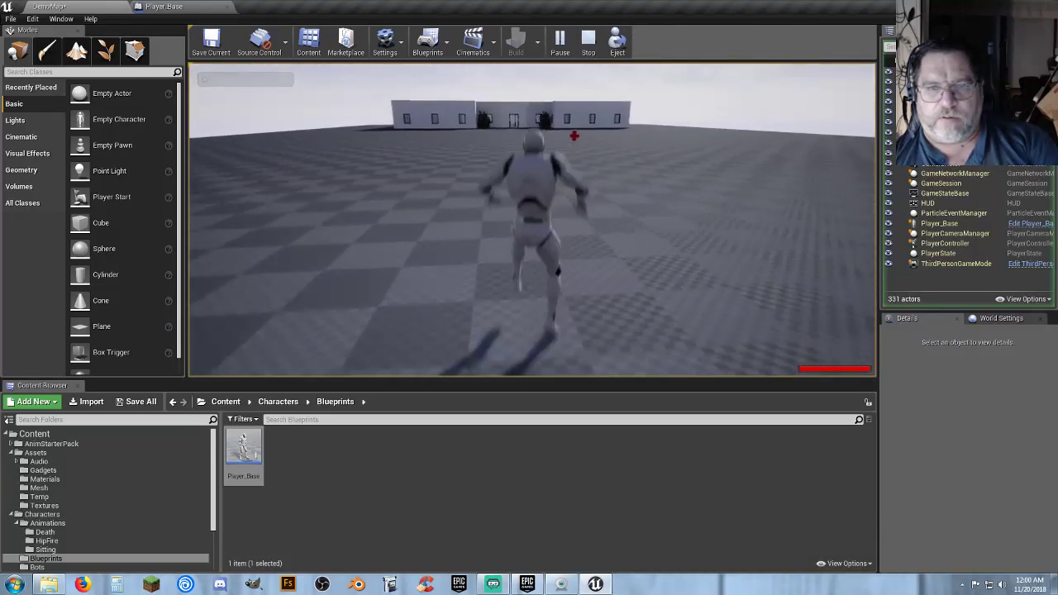
key(space)
key(space)
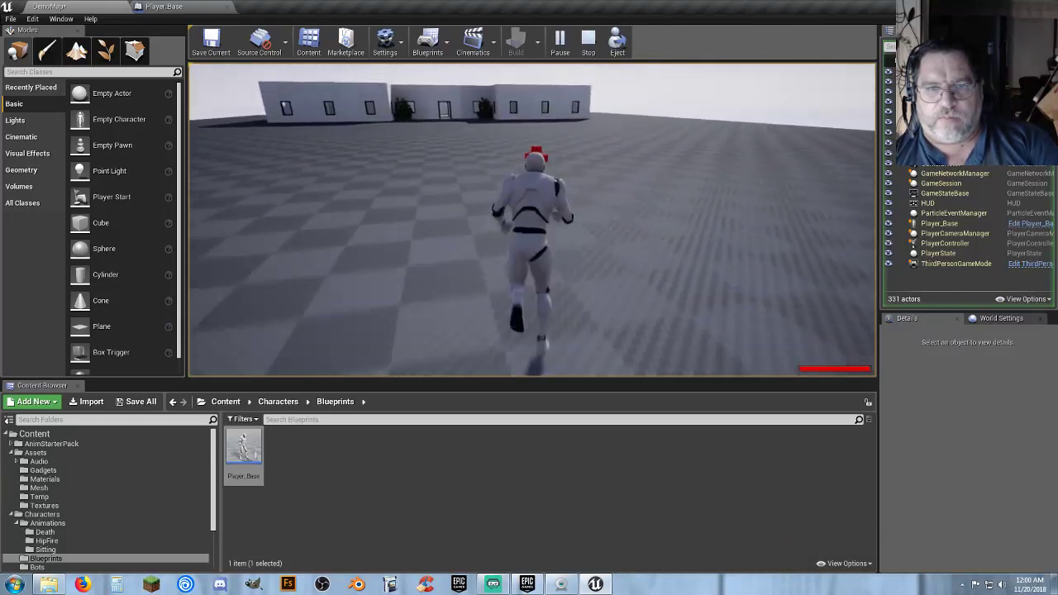
key(space)
key(w)
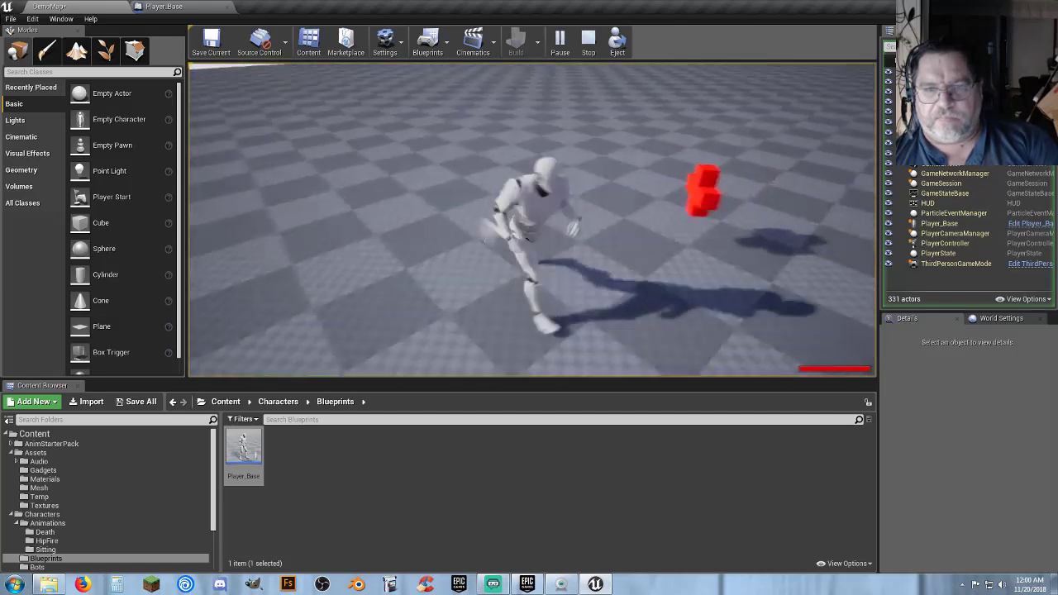
key(w)
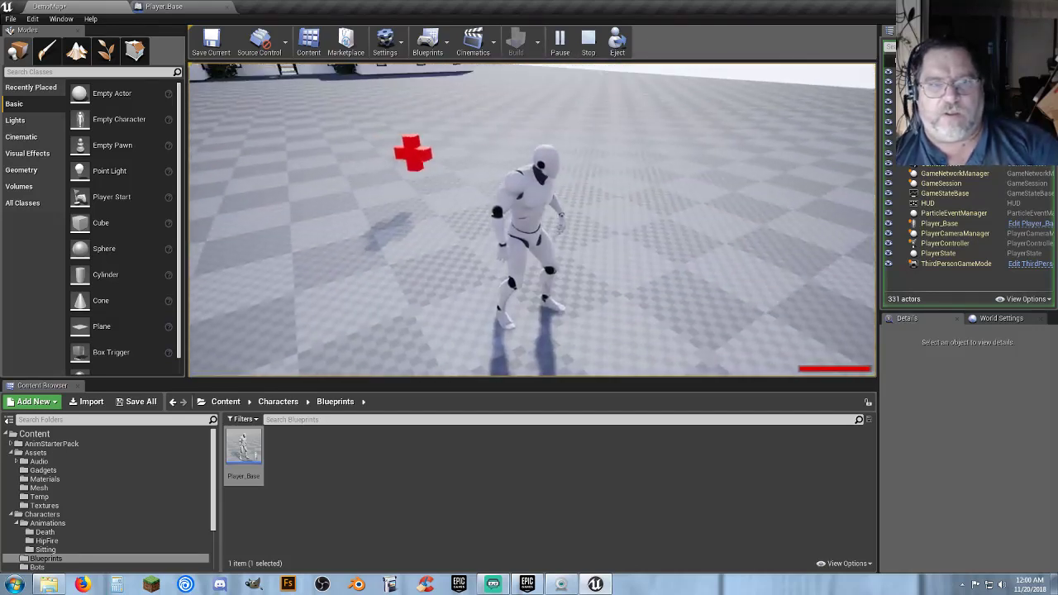
key(Escape)
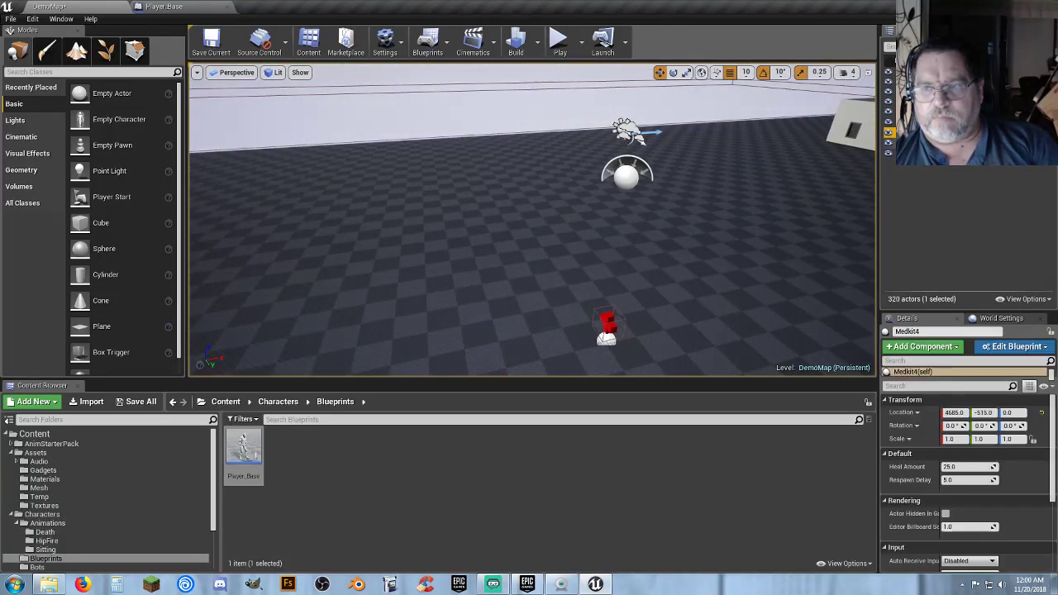
Delete Medkit4 and the medkit listed next to it from DemoMap, keeping the other medkit on the open ground
ctrl+click(925, 143)
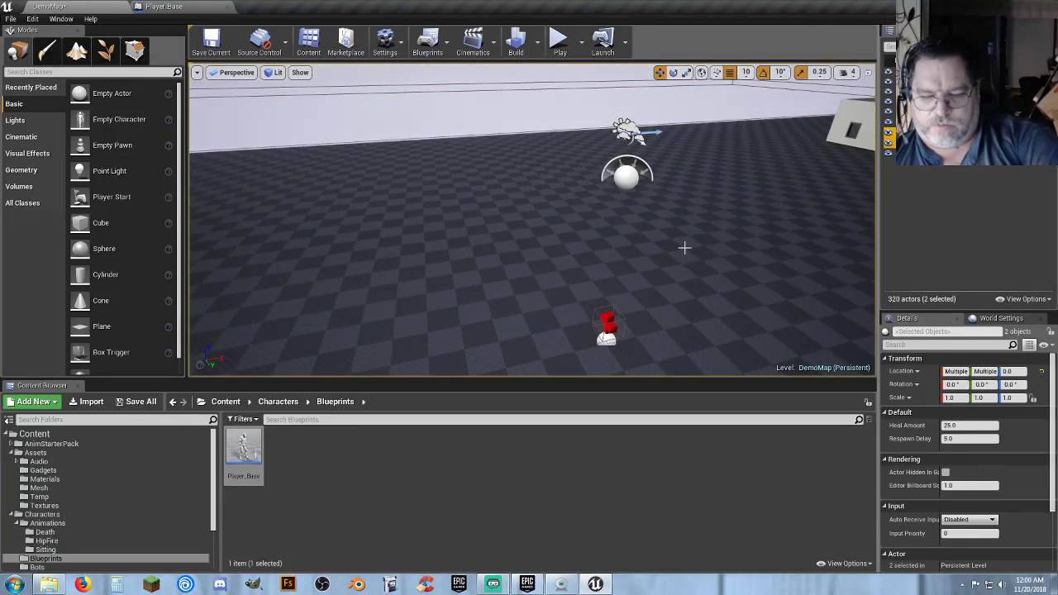
key(Delete)
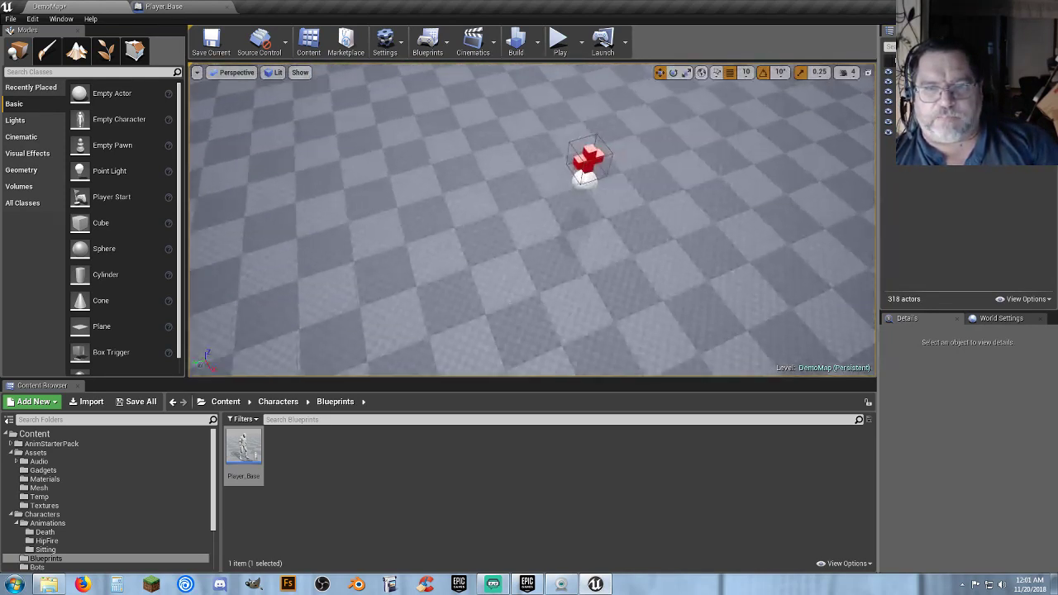
Play DemoMap, walk the player around and through the remaining medkit, jump at it, and stop playing
click(557, 41)
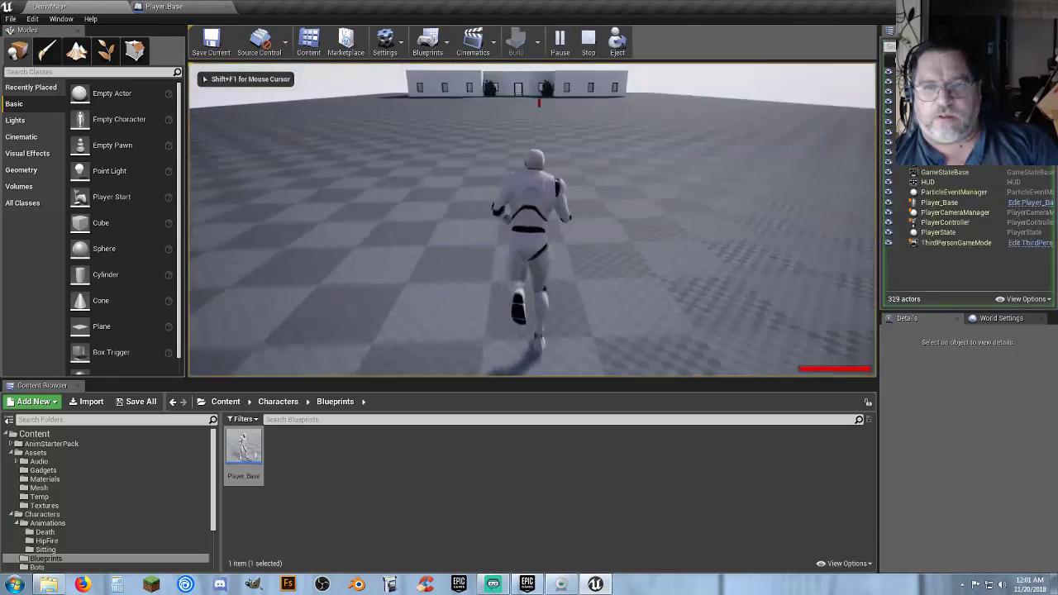
key(w)
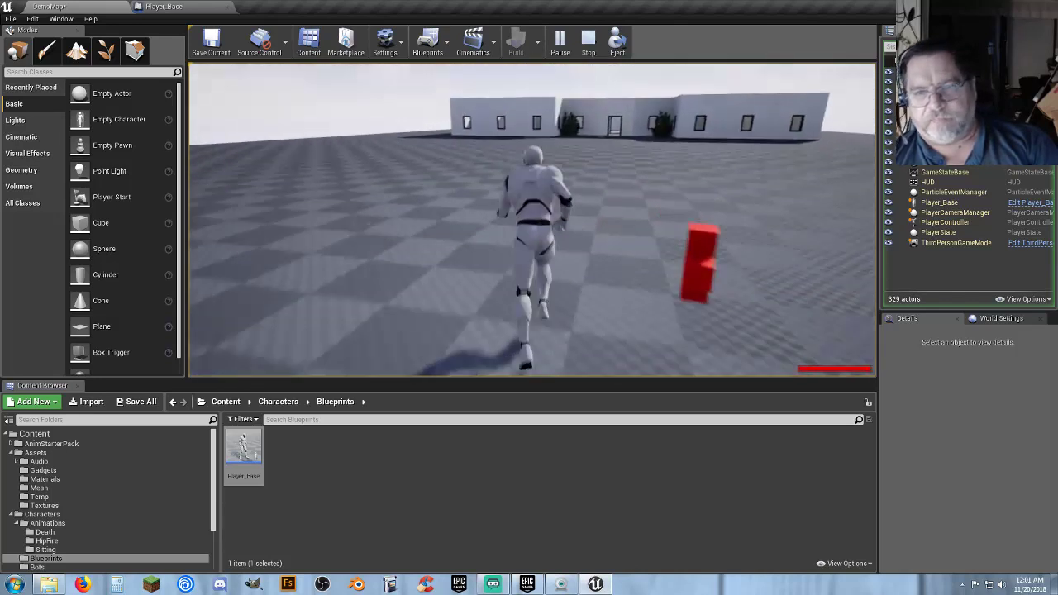
key(d)
key(a)
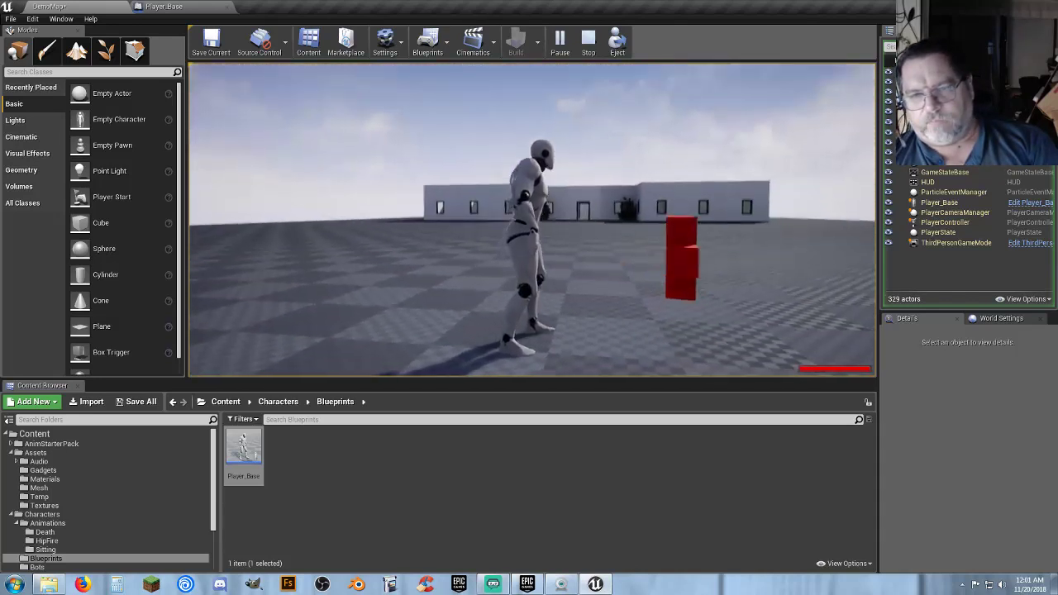
key(w)
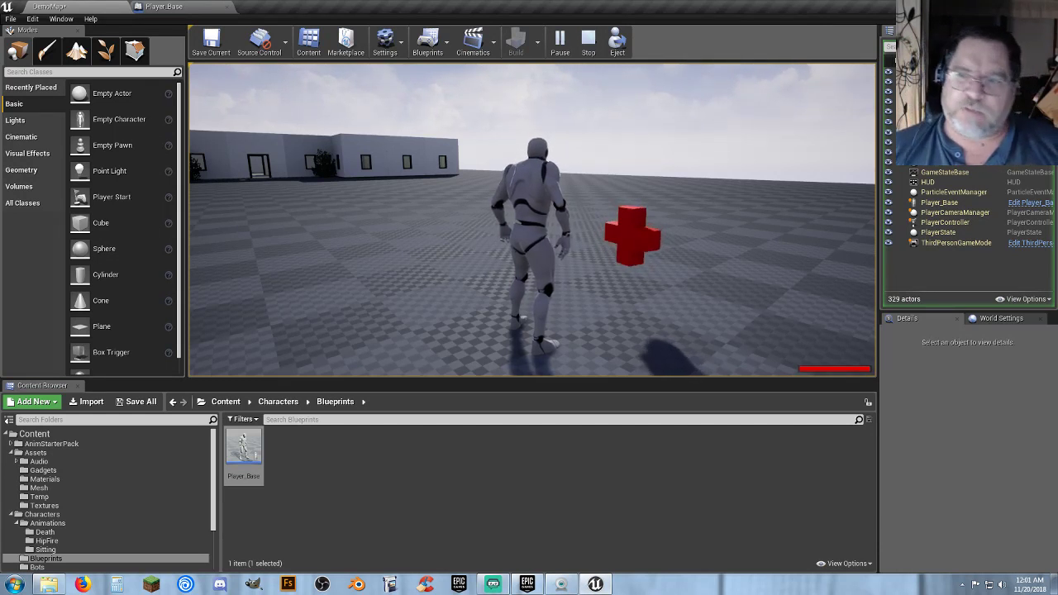
key(w)
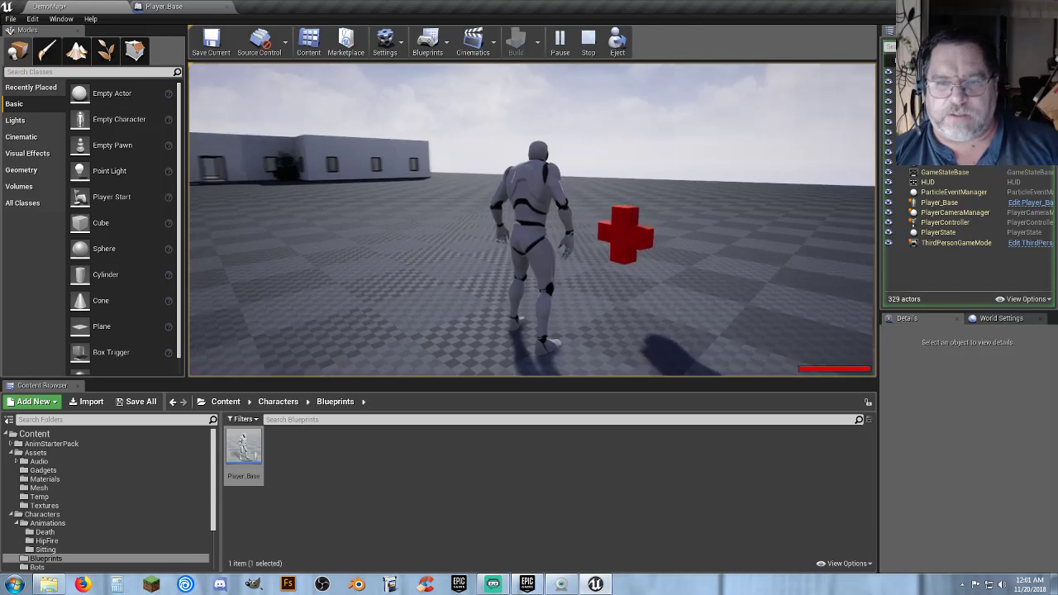
key(d)
key(s)
key(a)
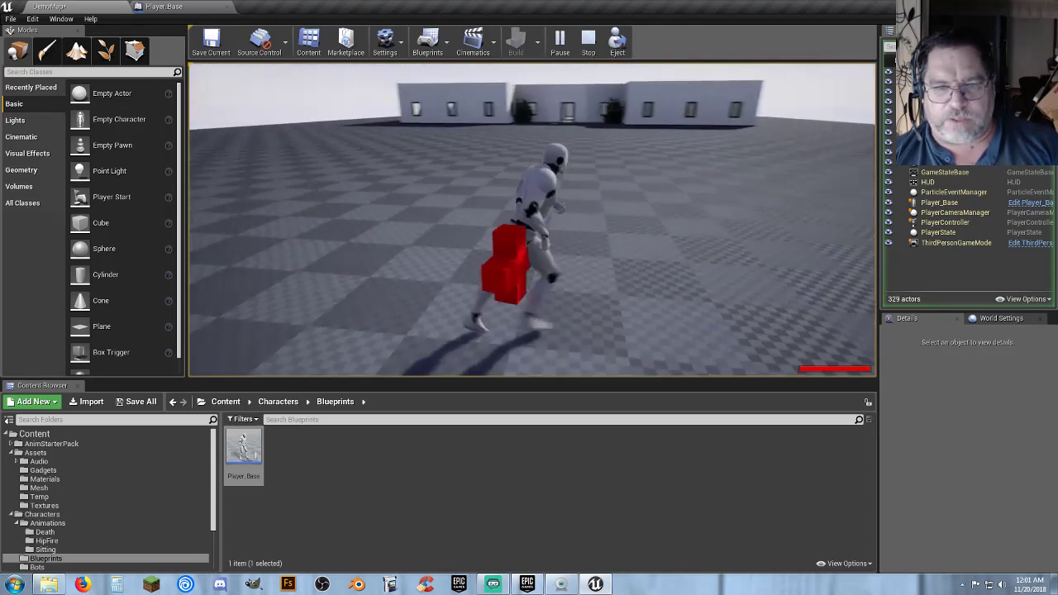
key(w)
key(d)
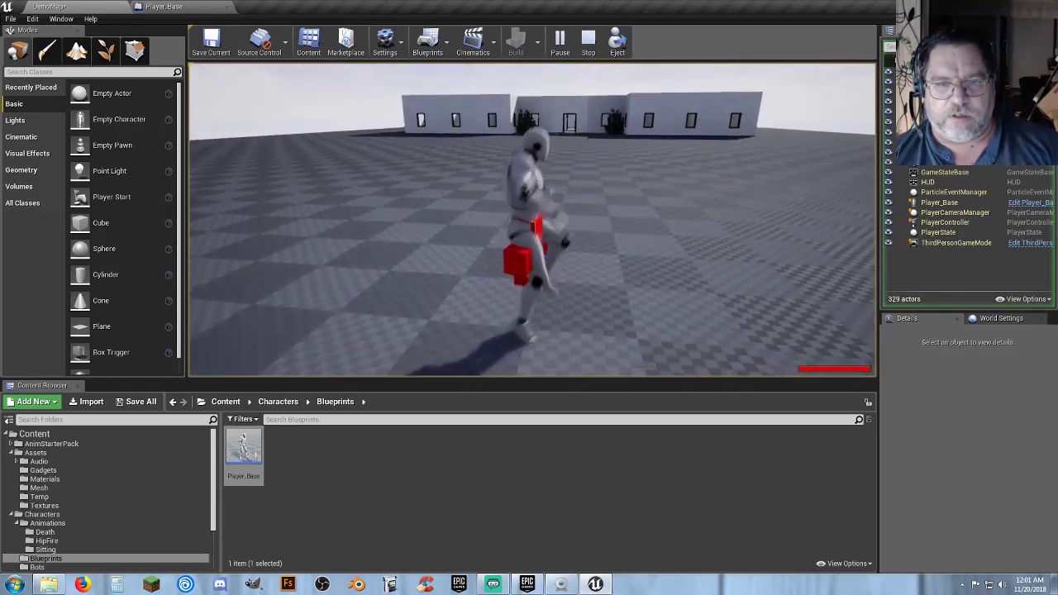
key(space)
key(space)
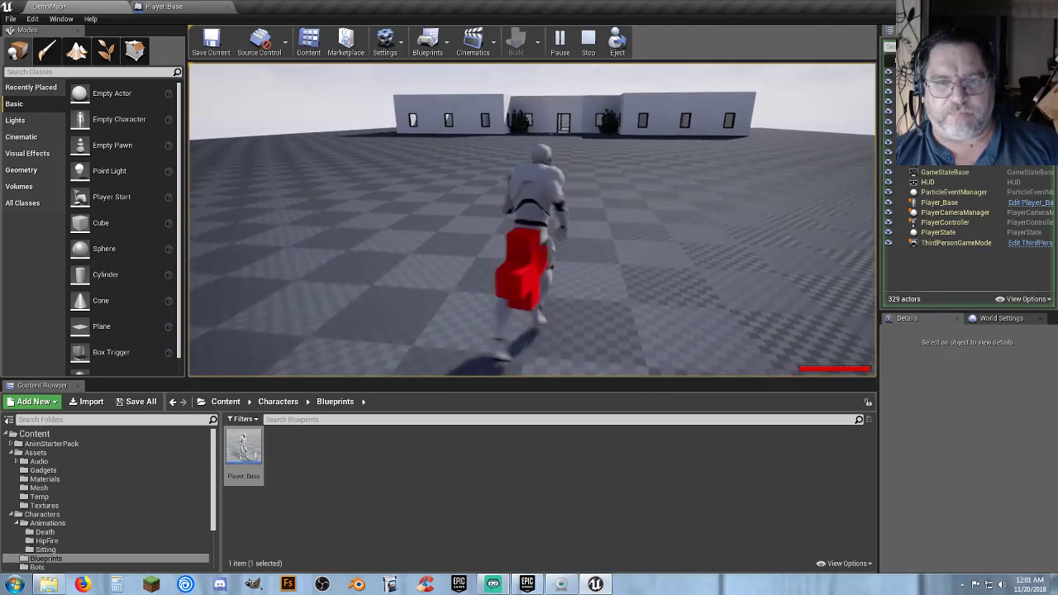
key(Escape)
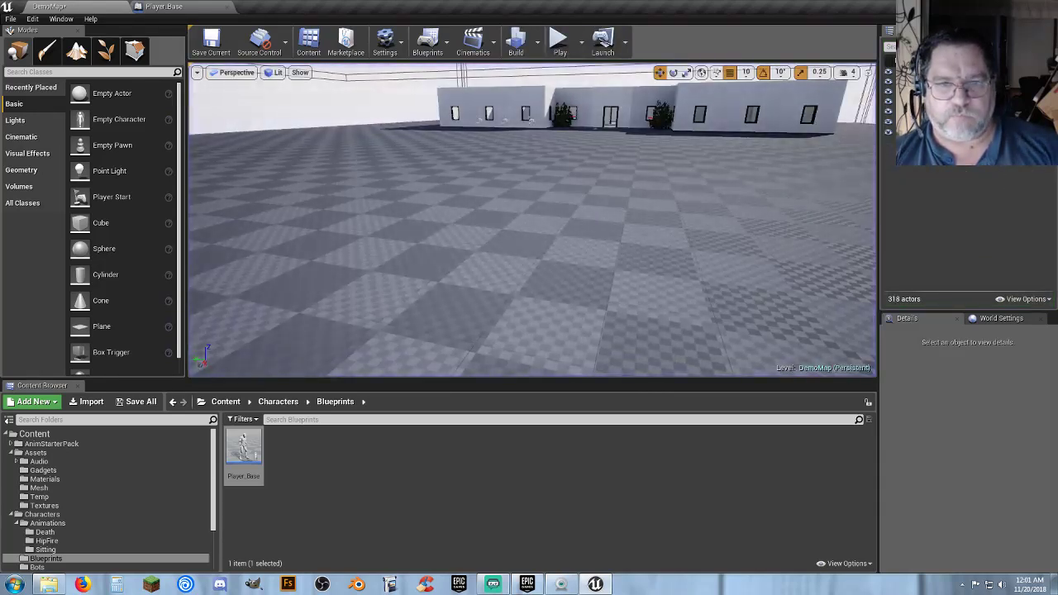
right_drag(661, 192, 454, 289)
key(w)
key(w)
right_drag(638, 215, 625, 209)
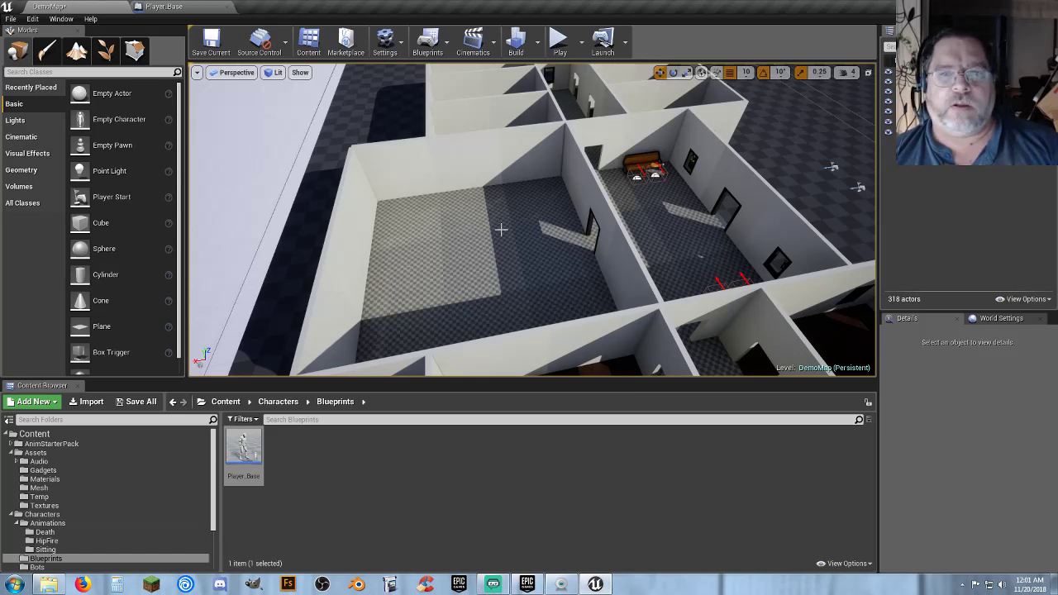
Switch to Windows Explorer and open photo 20181119_162349 from the Knives archive folder in Windows Photo Viewer
click(48, 584)
drag(510, 85, 0, 172)
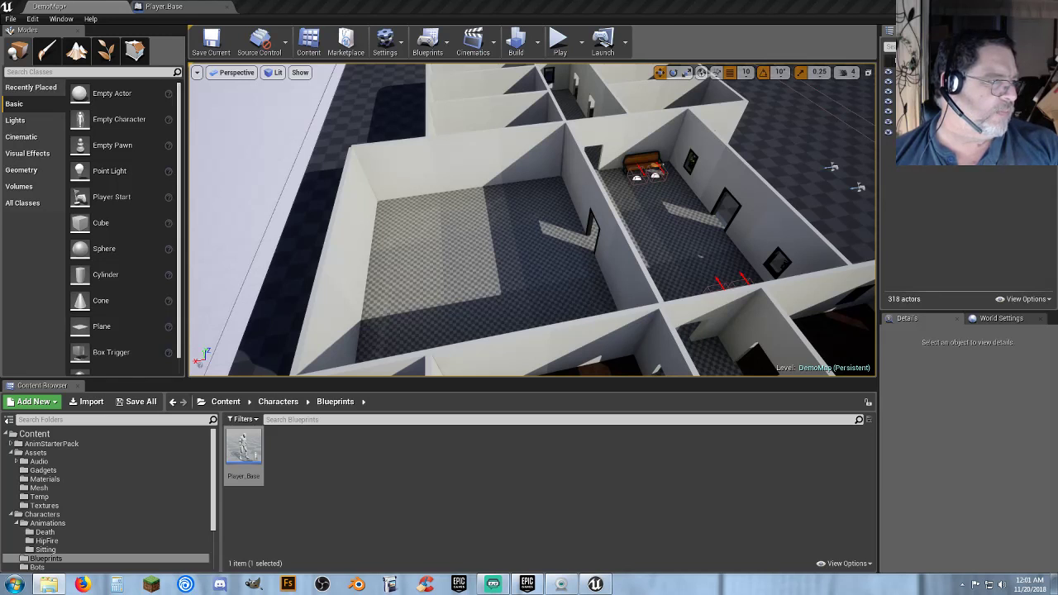
drag(0, 173, 396, 116)
double_click(298, 181)
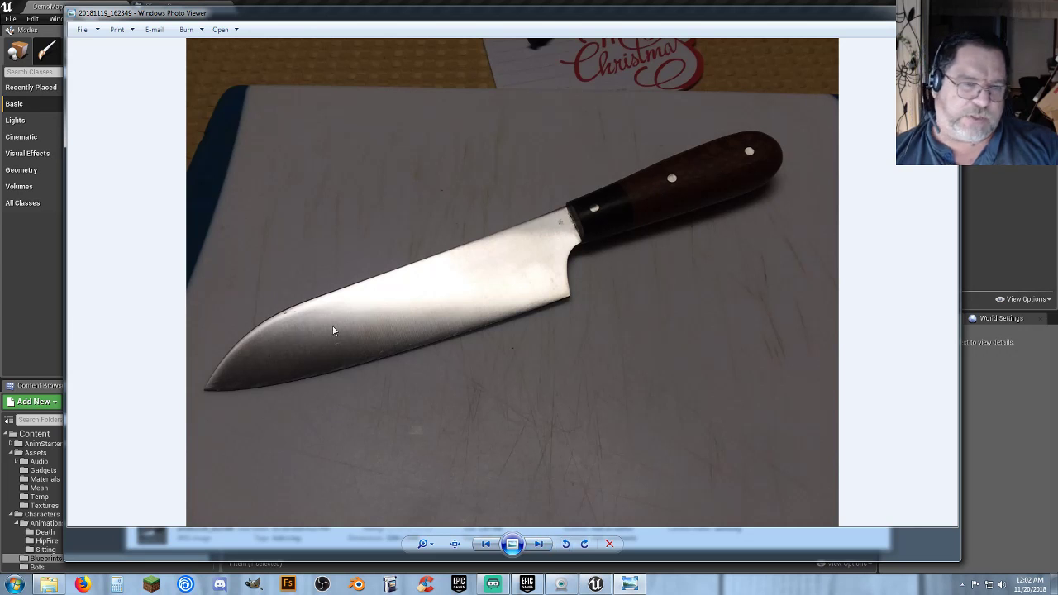
Page through the knife photos, close the photo viewer and move the folder window out of the editor's way
click(538, 542)
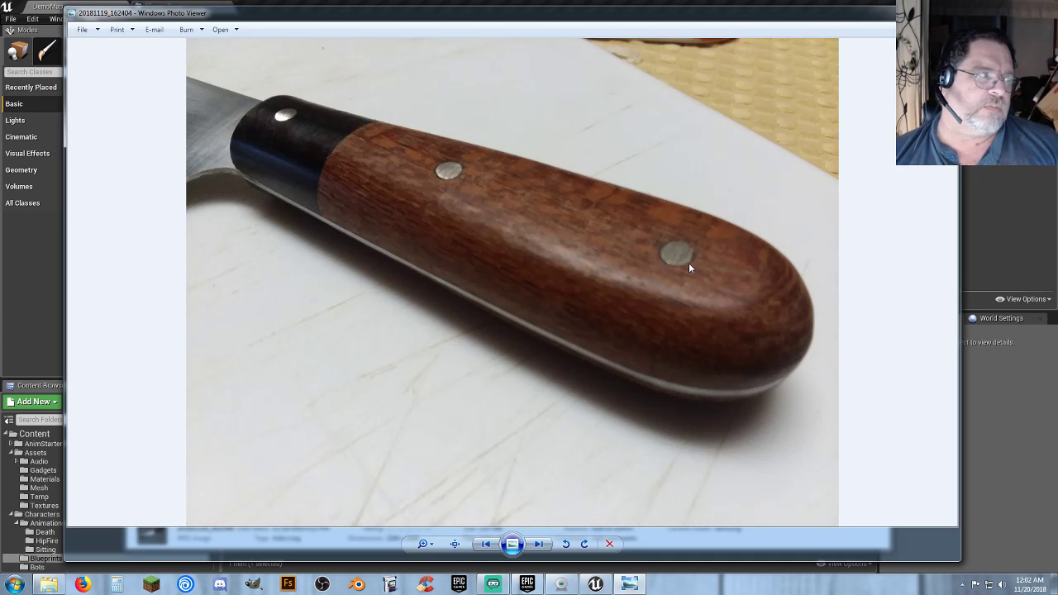
click(536, 544)
click(536, 544)
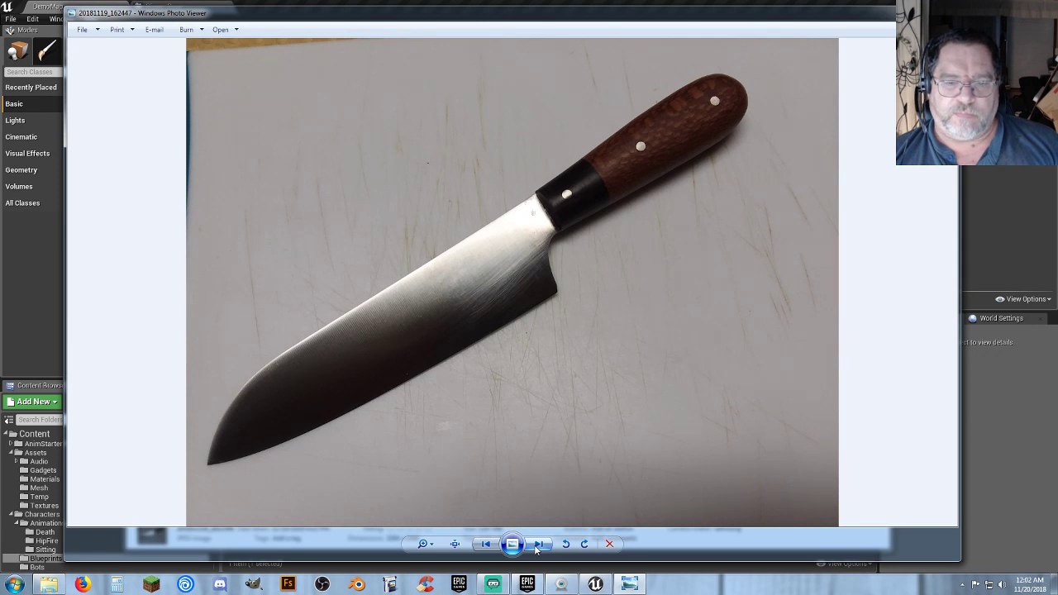
click(539, 545)
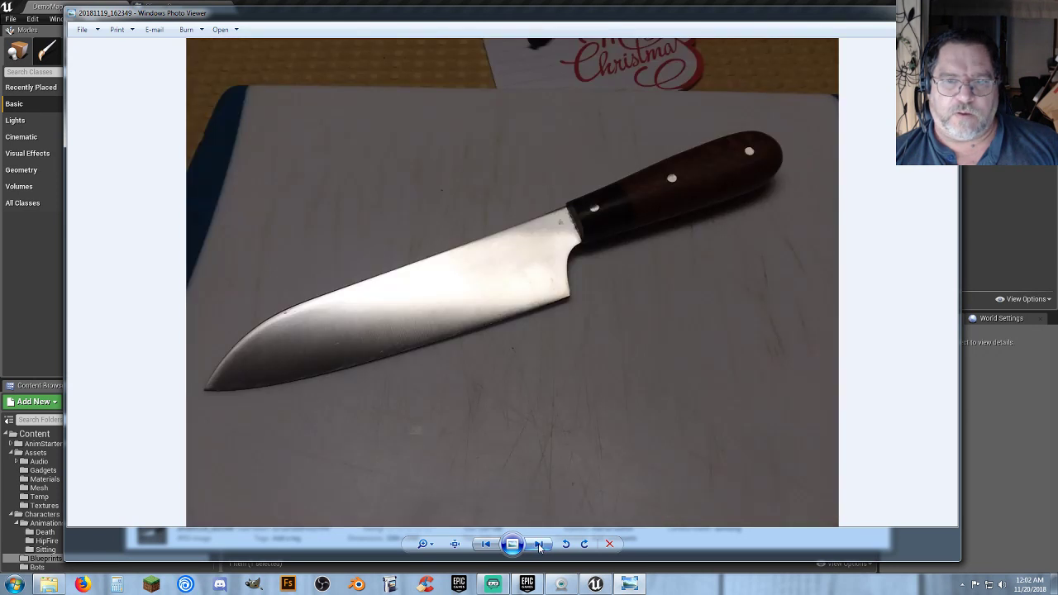
click(539, 544)
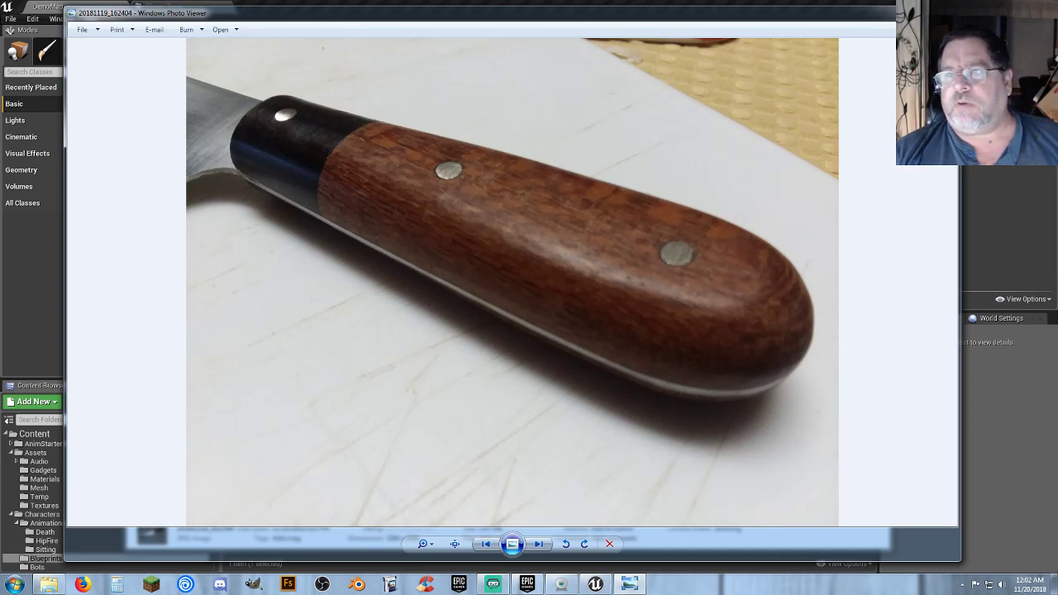
click(945, 12)
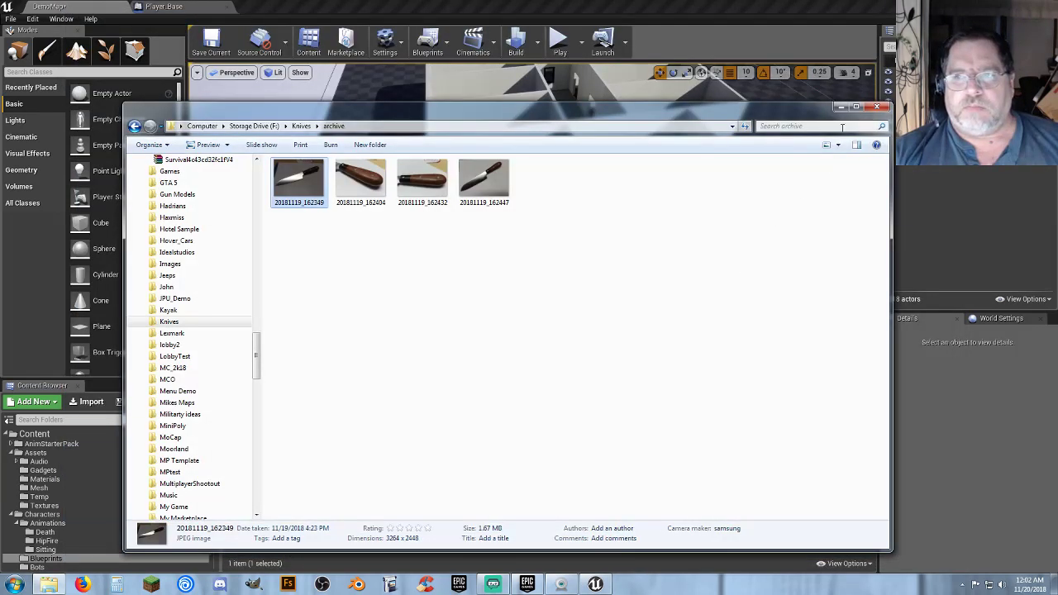
drag(778, 105, 0, 115)
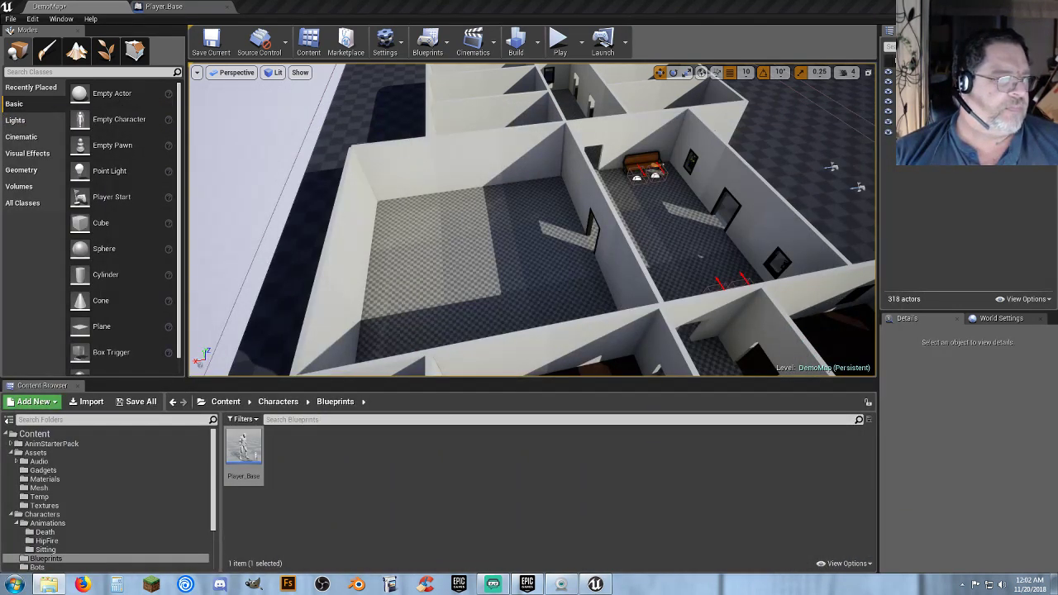
Examine the building's rooms from several sides and the open ground in front of its entrance
click(580, 387)
click(444, 495)
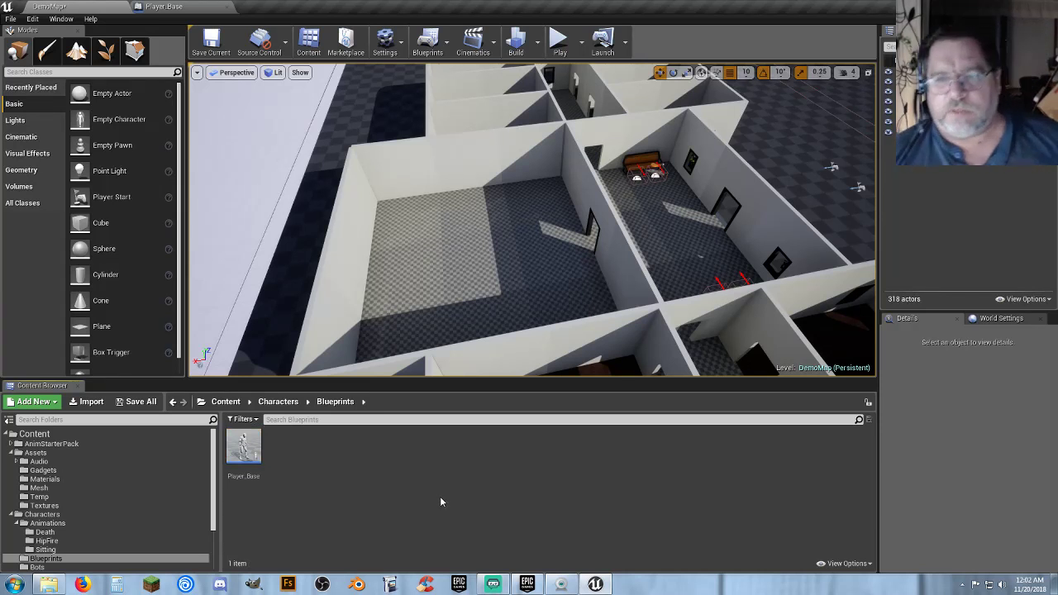
right_drag(599, 269, 752, 168)
right_drag(517, 261, 517, 261)
right_drag(606, 271, 606, 272)
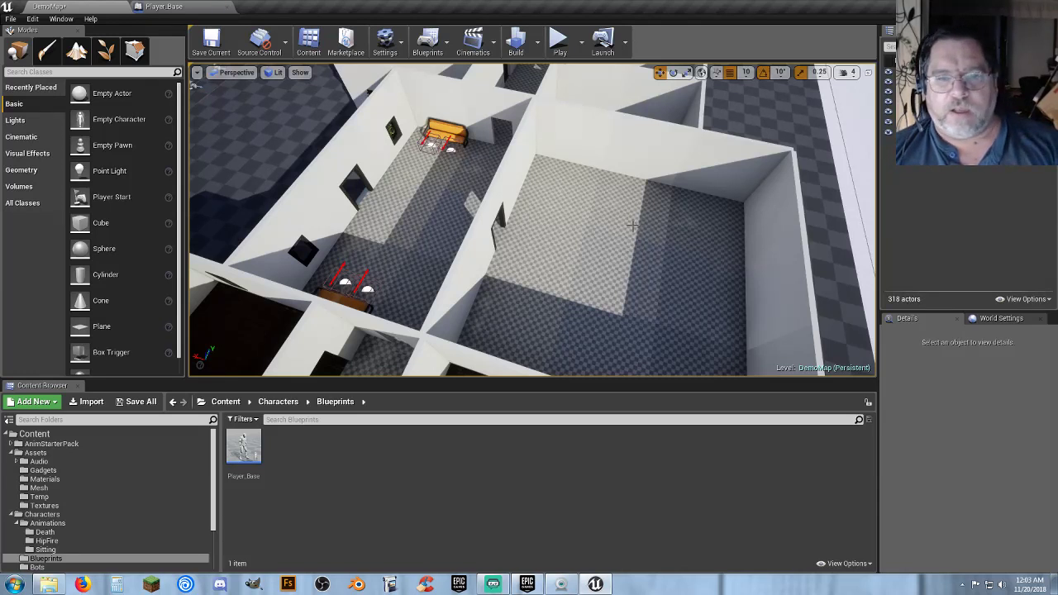
right_drag(632, 223, 632, 220)
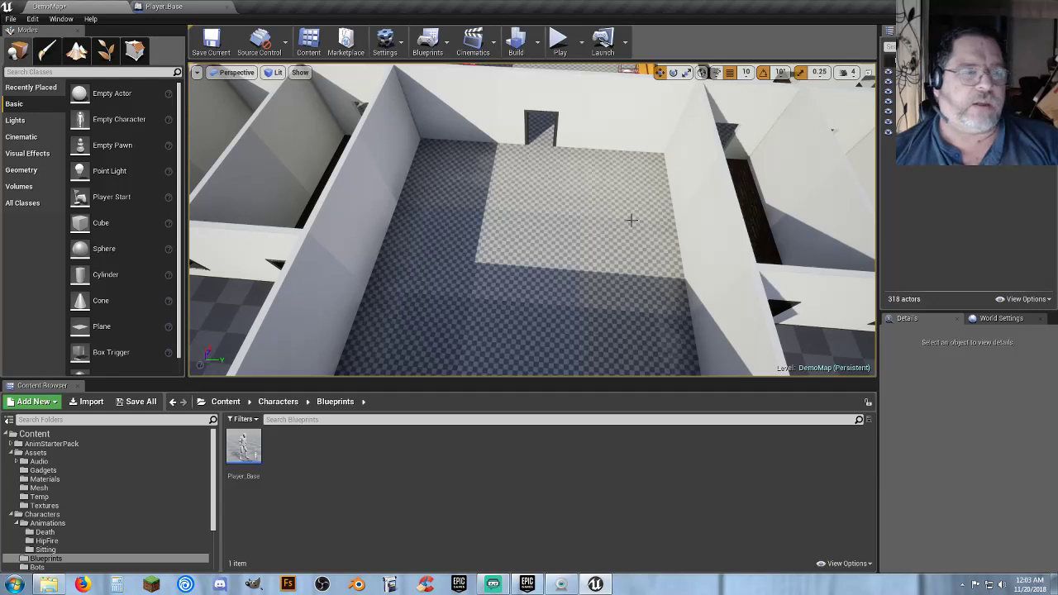
right_drag(541, 224, 549, 224)
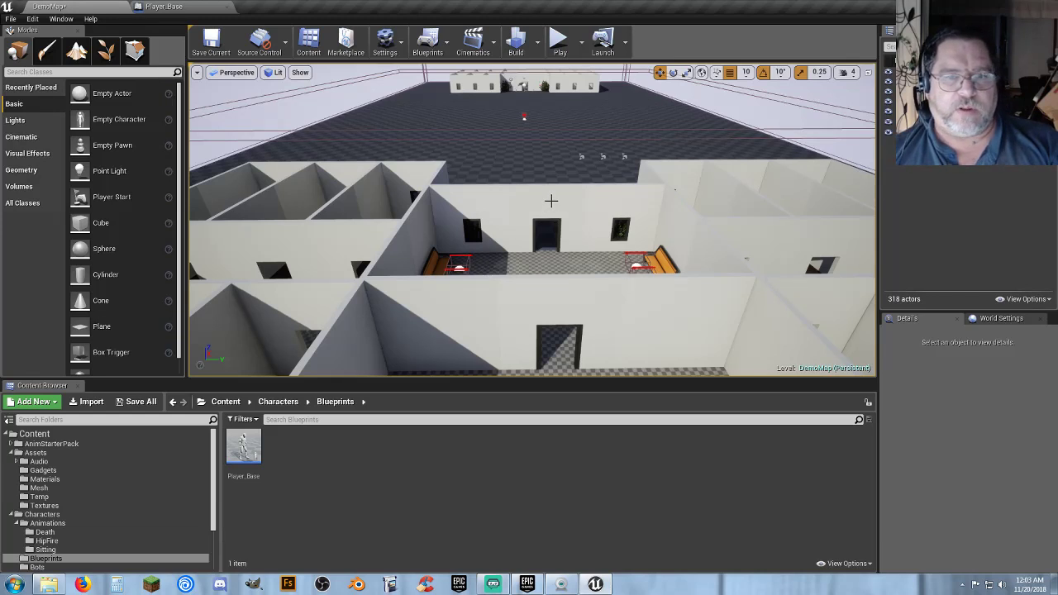
right_drag(551, 201, 551, 200)
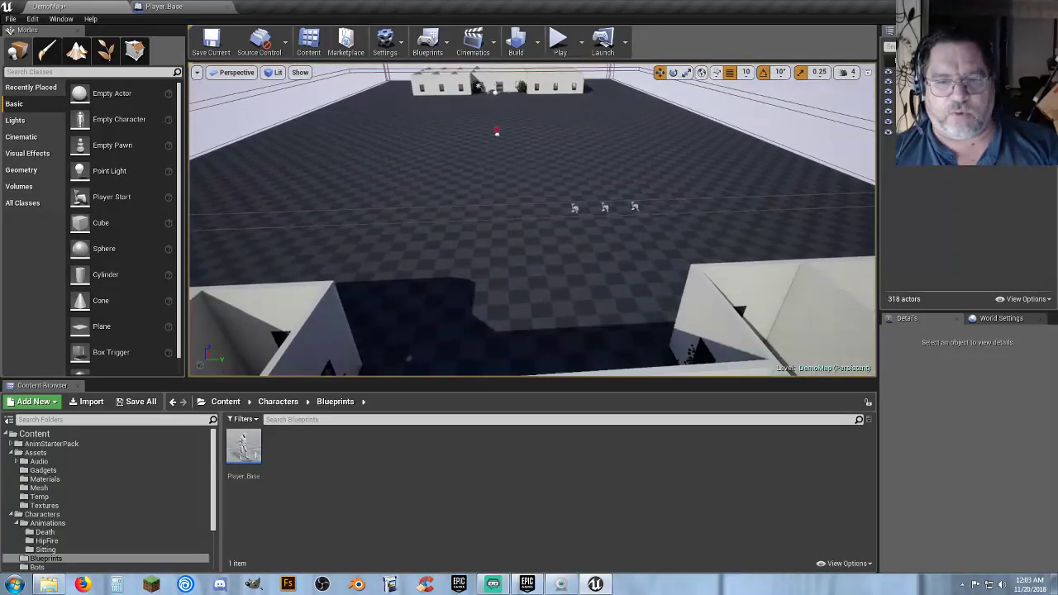
Move Player Start4, Player Start5 and Player Start6 together along the Y axis, towards the middle of the map
click(576, 206)
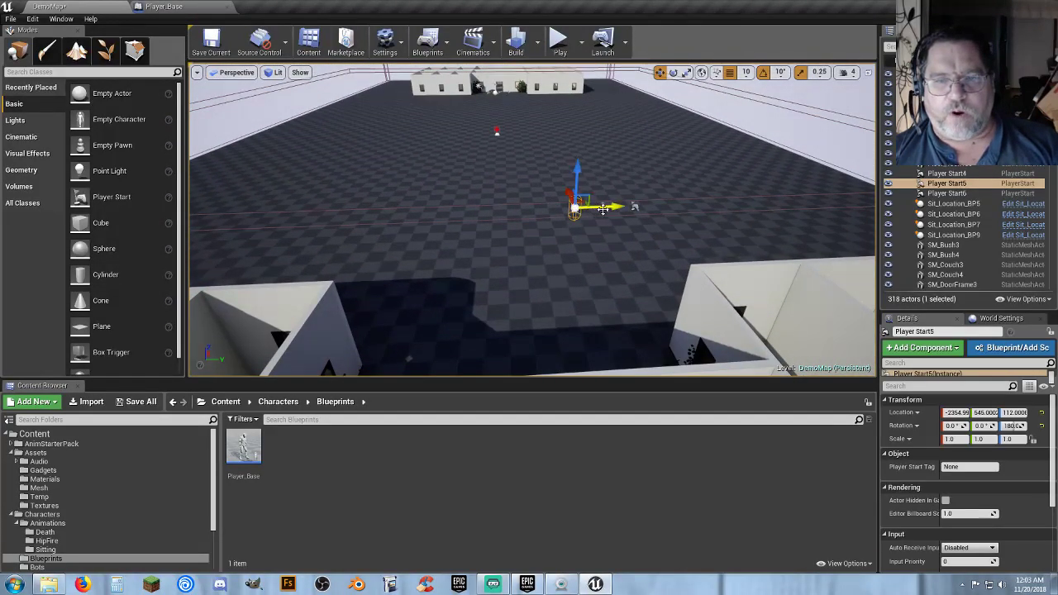
ctrl+click(605, 210)
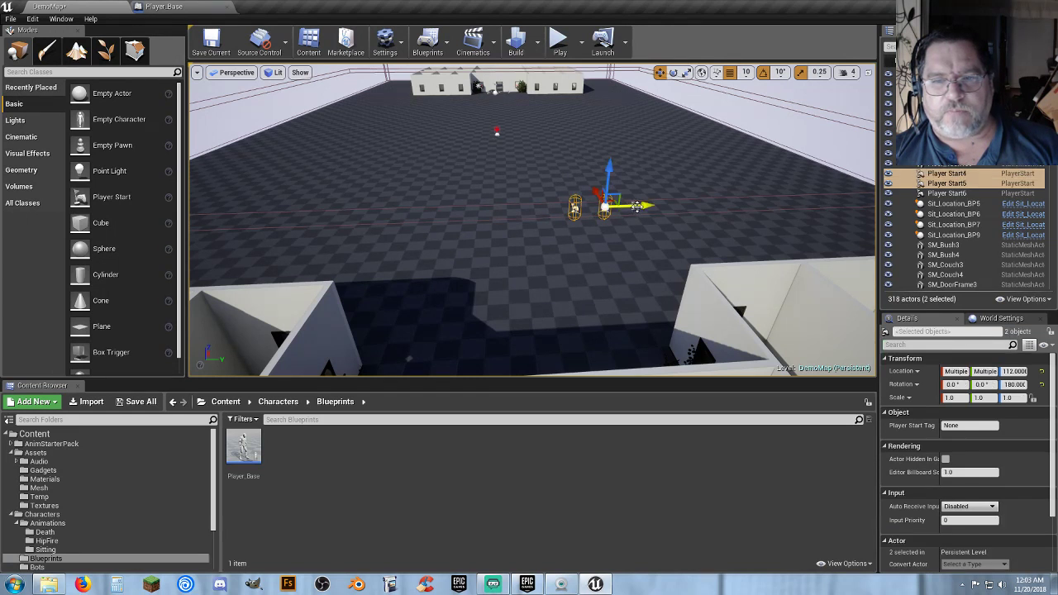
ctrl+click(633, 208)
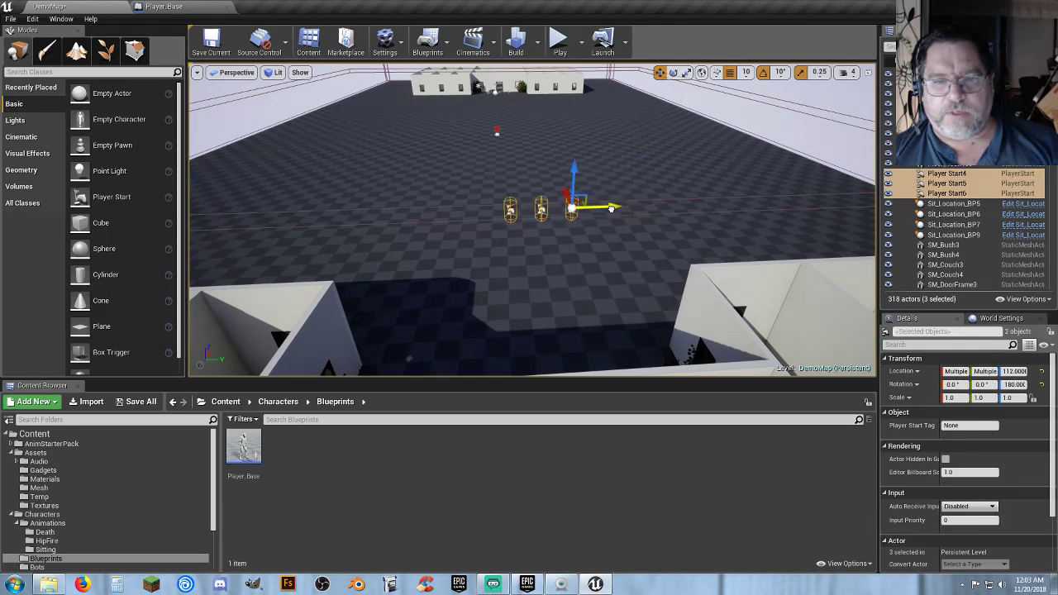
drag(586, 212, 578, 215)
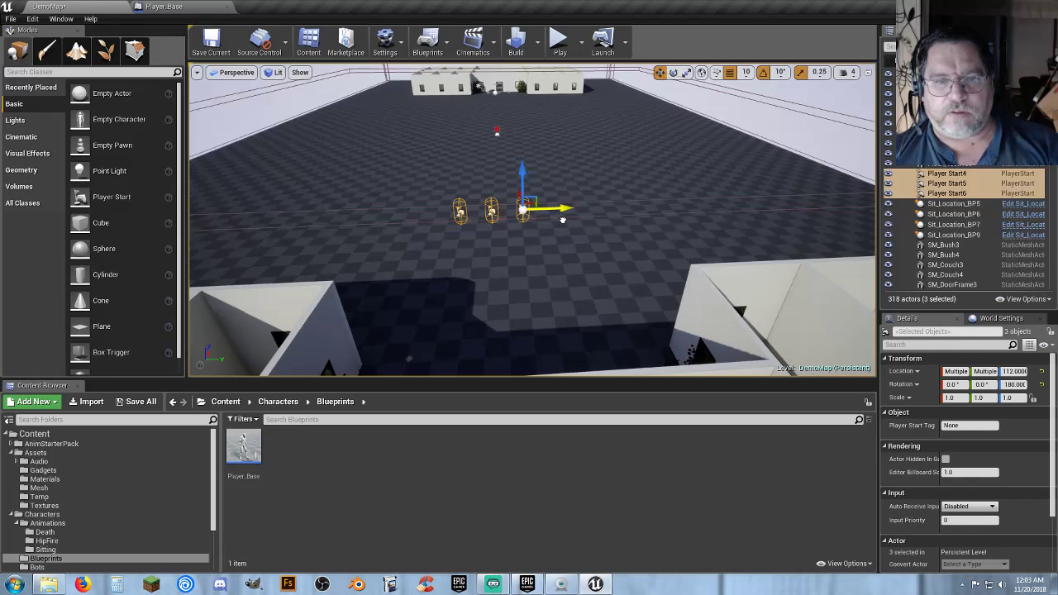
Select the building's actors from Floor_400x442 through Wall_Window_400x443, player starts included, and shift them together along the Y axis to centre the building
key(w)
right_drag(535, 255, 252, 270)
key(s)
key(s)
key(w)
click(502, 132)
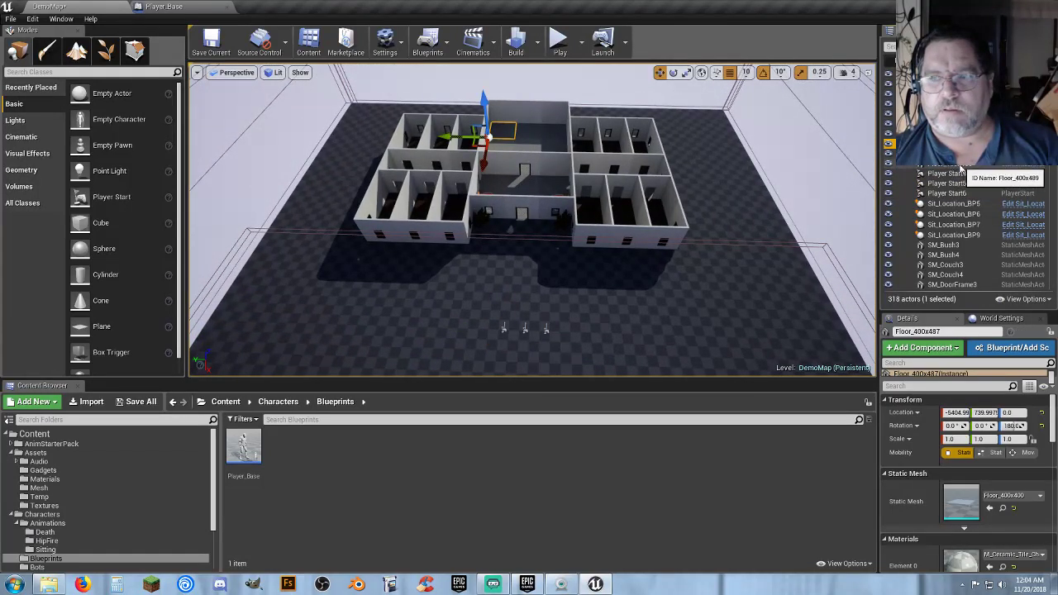
scroll(963, 231, up, 14)
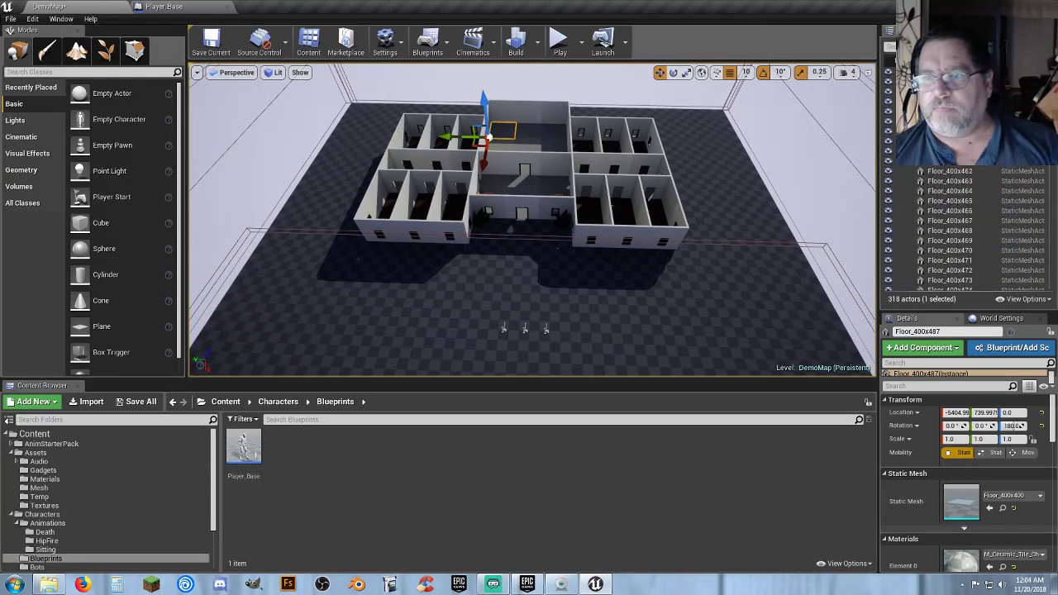
click(512, 202)
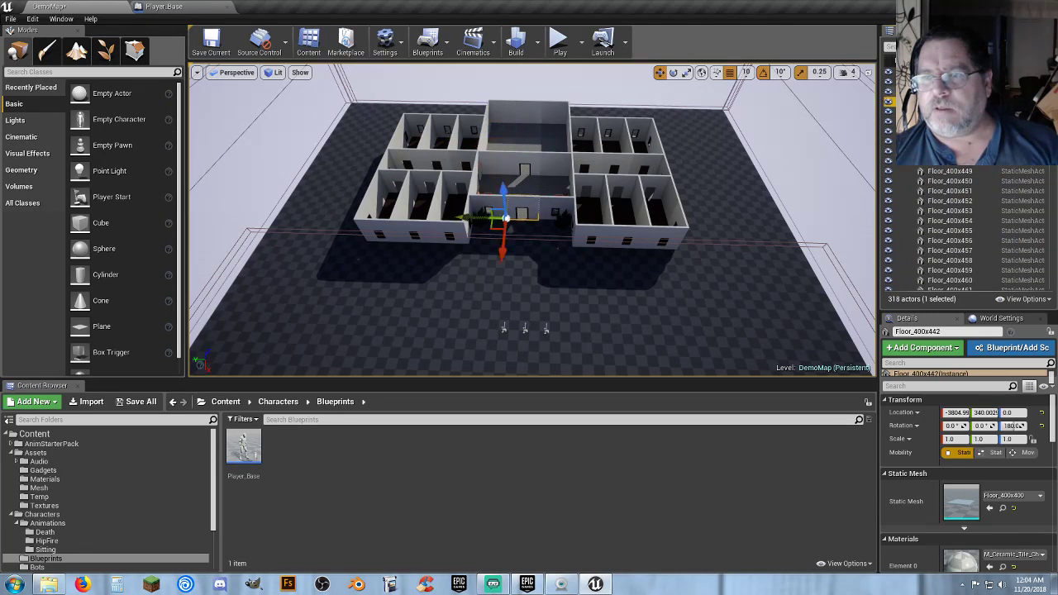
scroll(963, 228, down, 15)
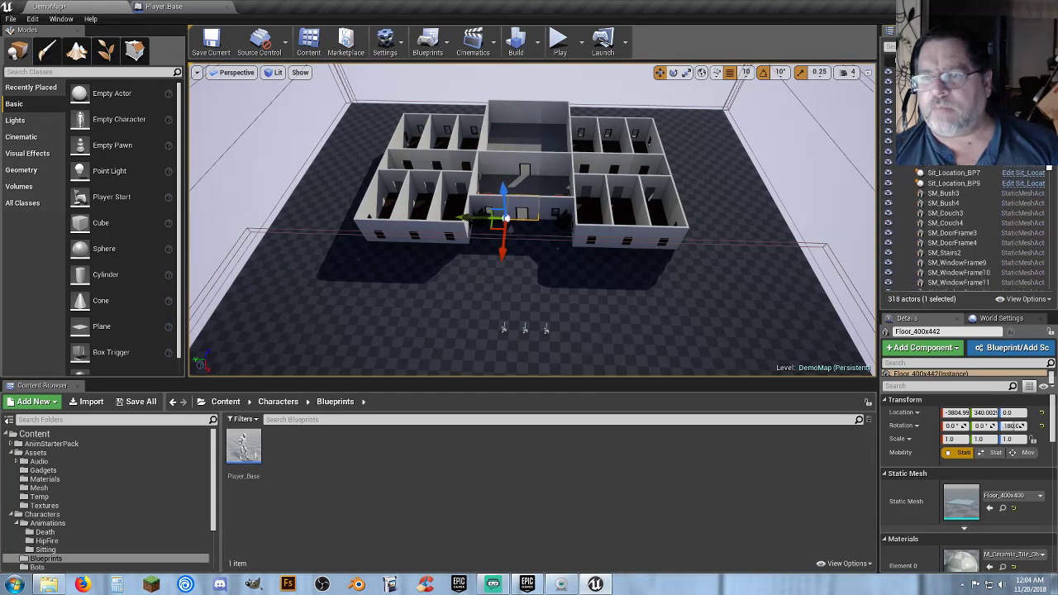
scroll(1031, 225, down, 15)
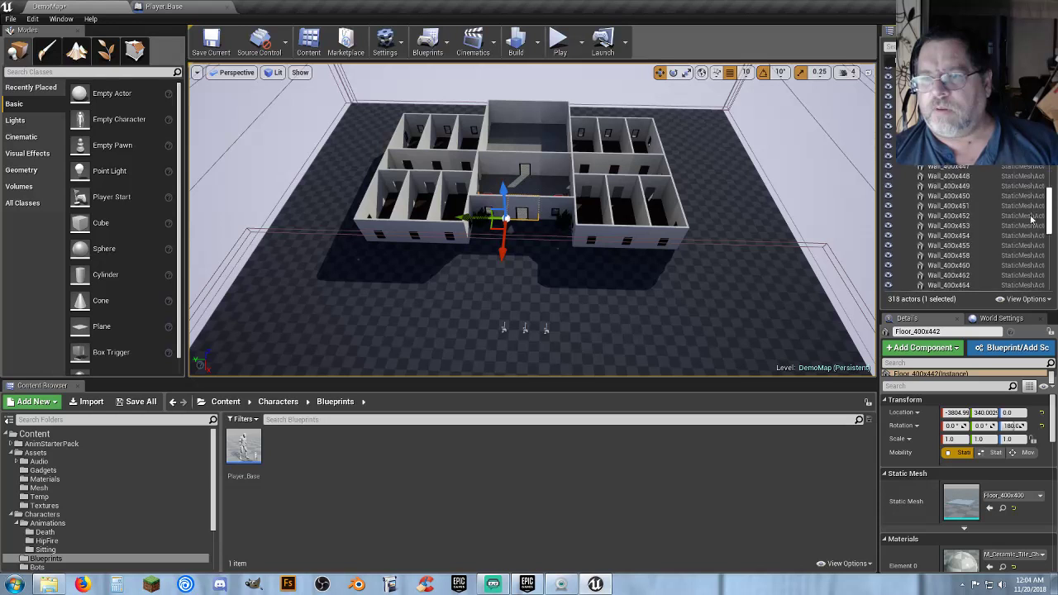
scroll(1032, 225, down, 10)
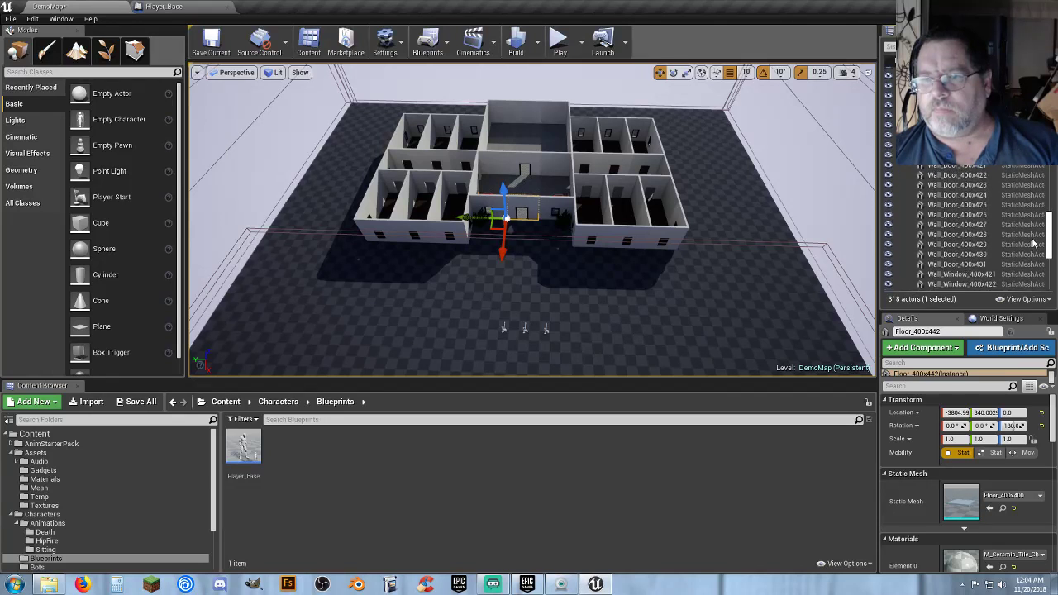
scroll(1038, 261, down, 10)
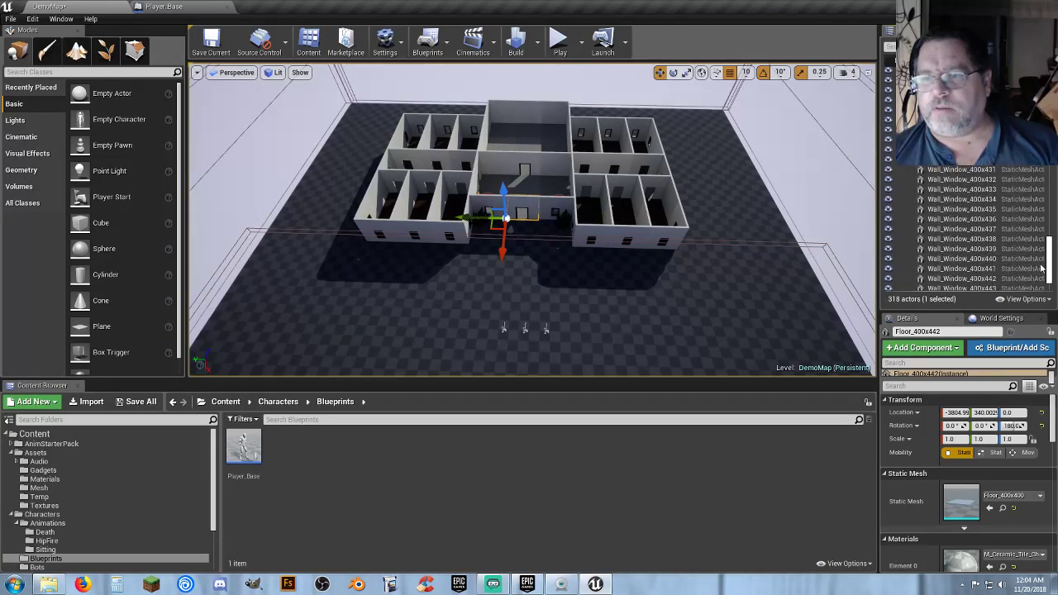
shift+click(963, 245)
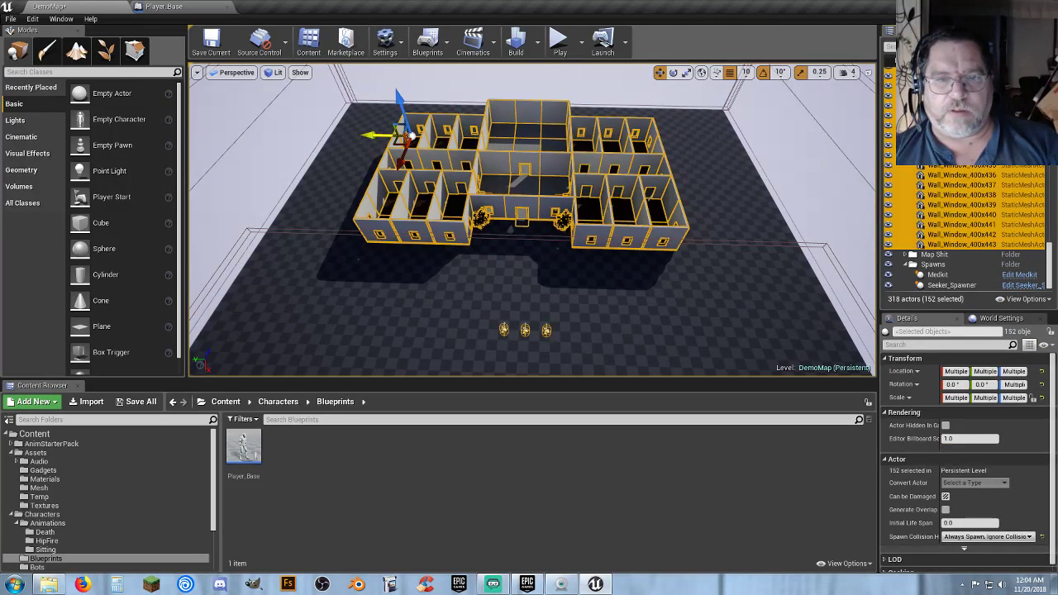
drag(366, 134, 384, 138)
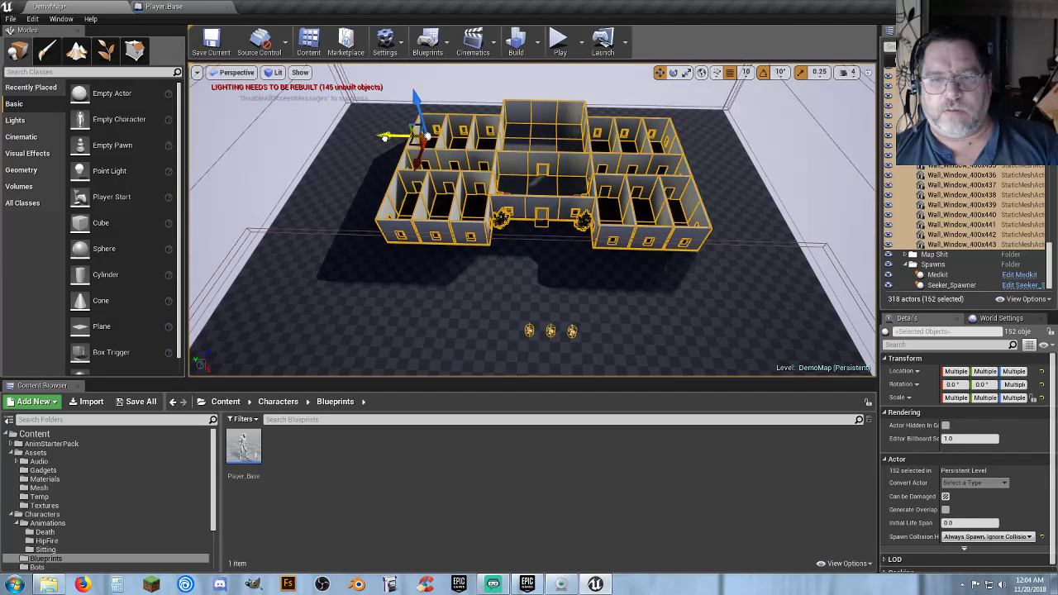
key(w)
mouse_move(427, 189)
right_down()
mouse_move(446, 210)
mouse_move(420, 209)
mouse_move(430, 204)
right_up()
right_drag(413, 165, 413, 165)
right_drag(381, 128, 381, 128)
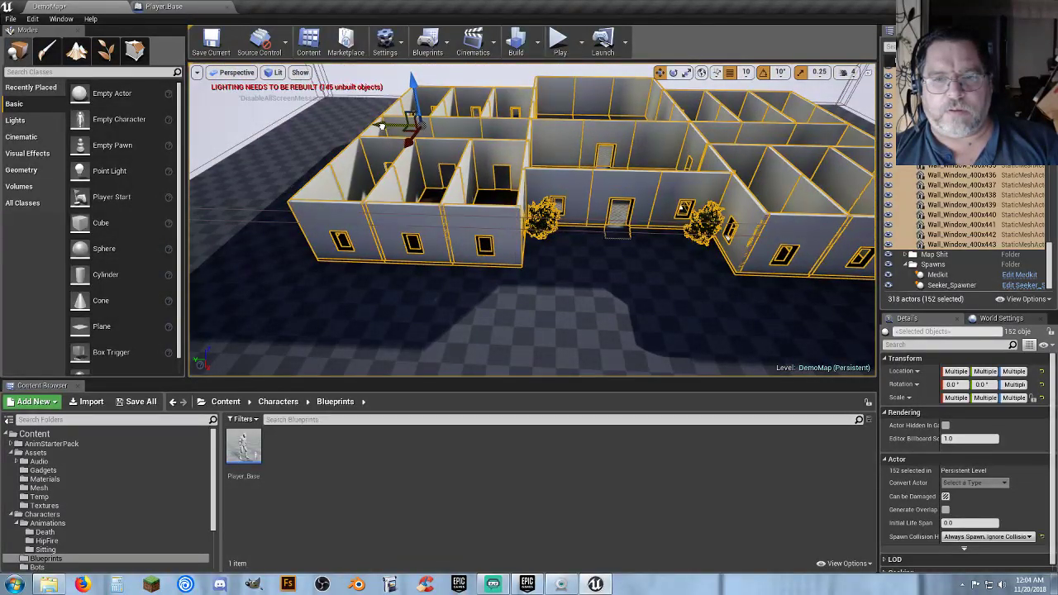
right_drag(603, 271, 603, 271)
Deselect the building, collapse its actor folder, then build the level with lighting and close the message log
click(943, 255)
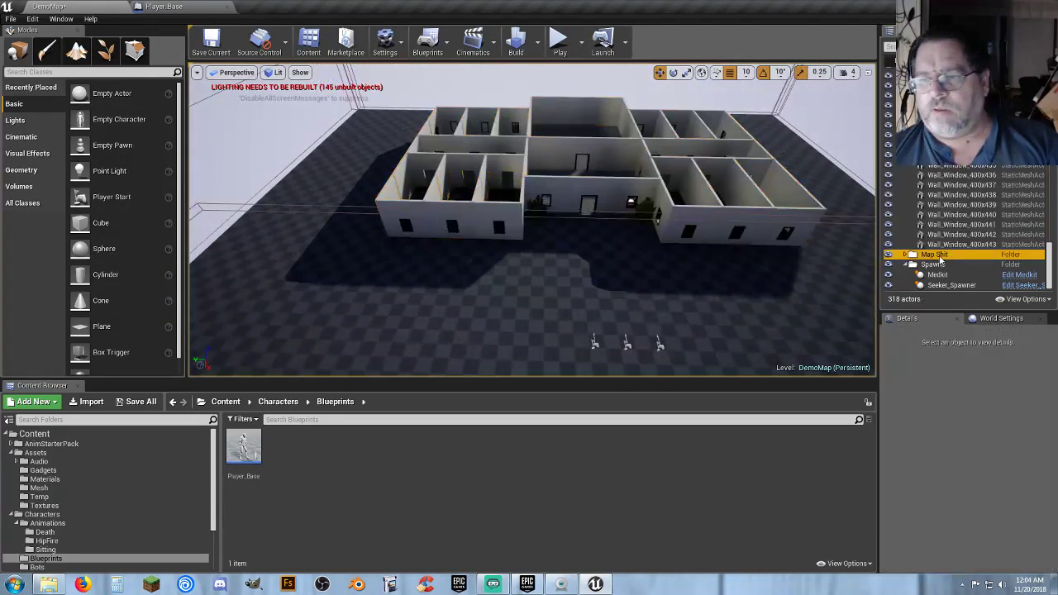
drag(1049, 263, 1049, 124)
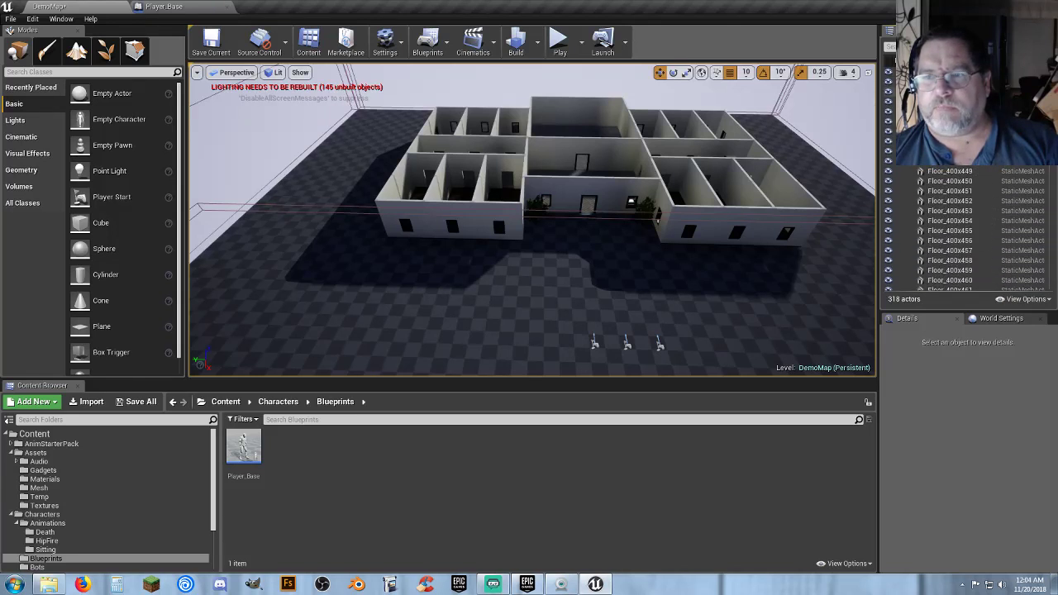
click(905, 92)
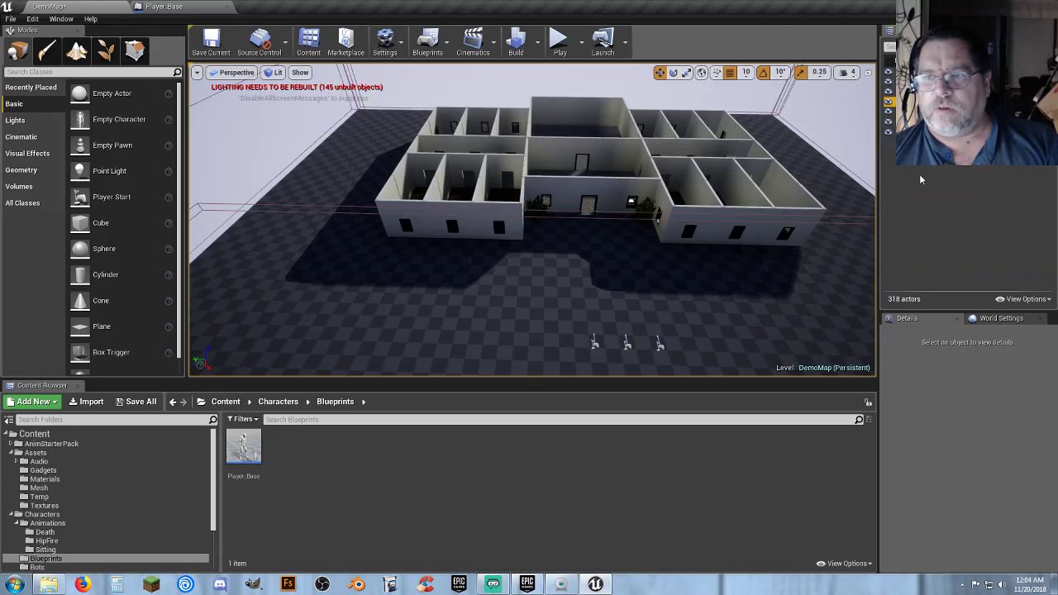
click(518, 41)
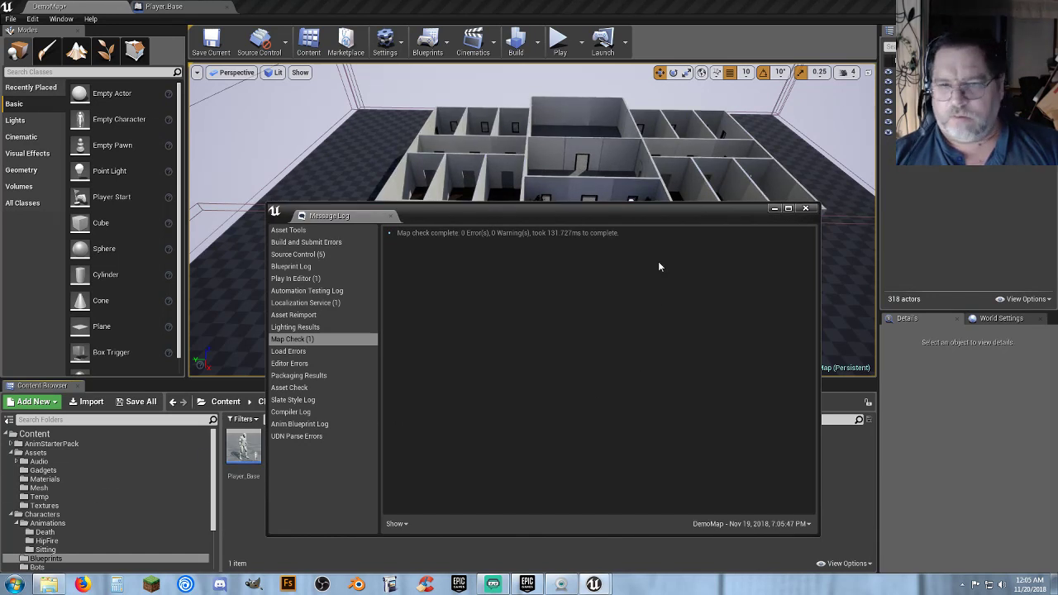
click(804, 208)
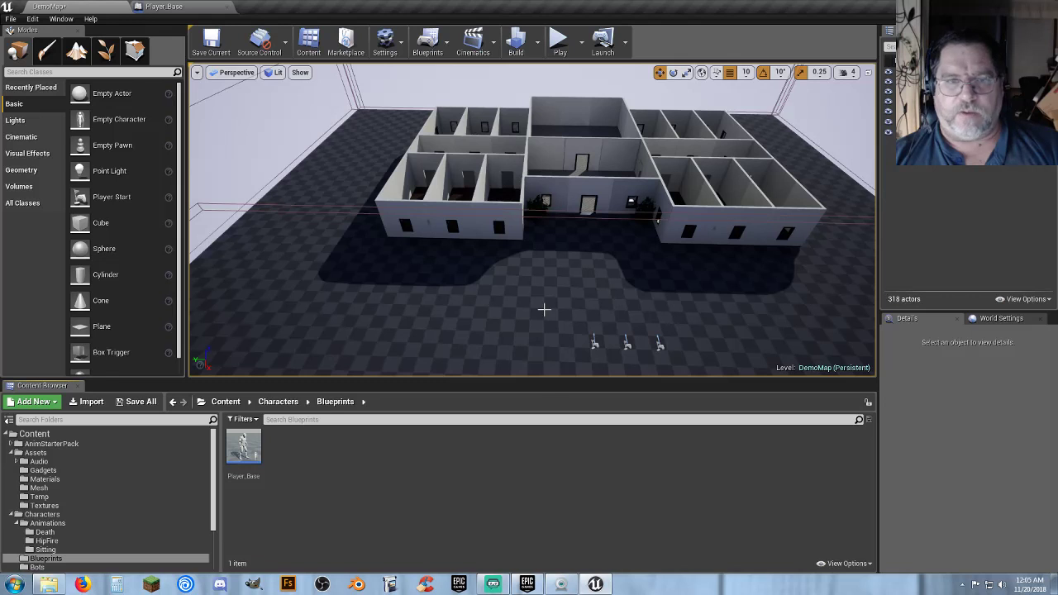
Set Max Spawned of Seeker_Spawner to 4 and save DemoMap together with DemoMap_BuiltData
right_drag(544, 309, 594, 324)
key(s)
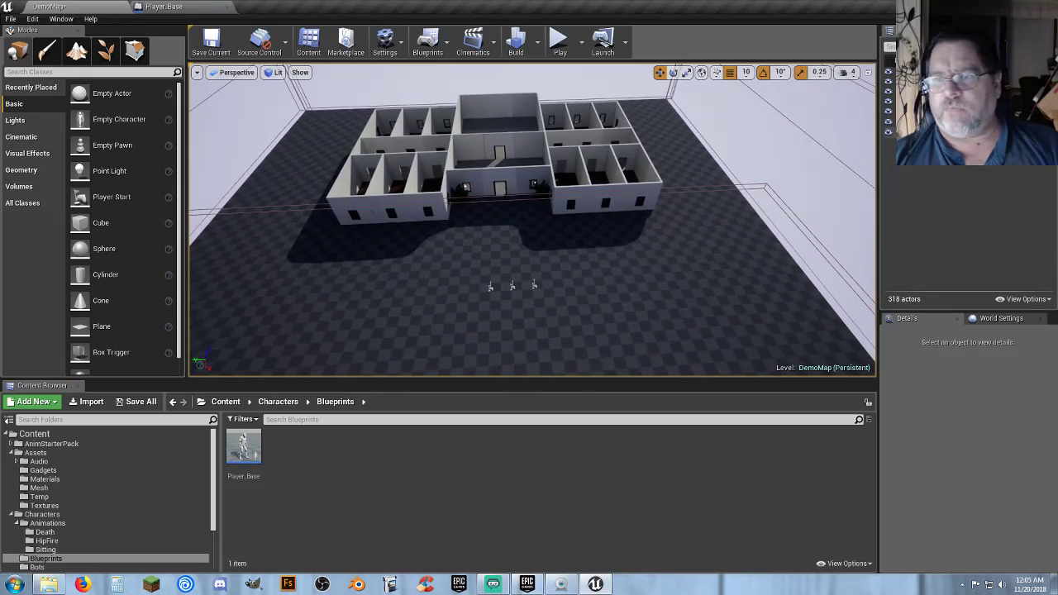
click(942, 132)
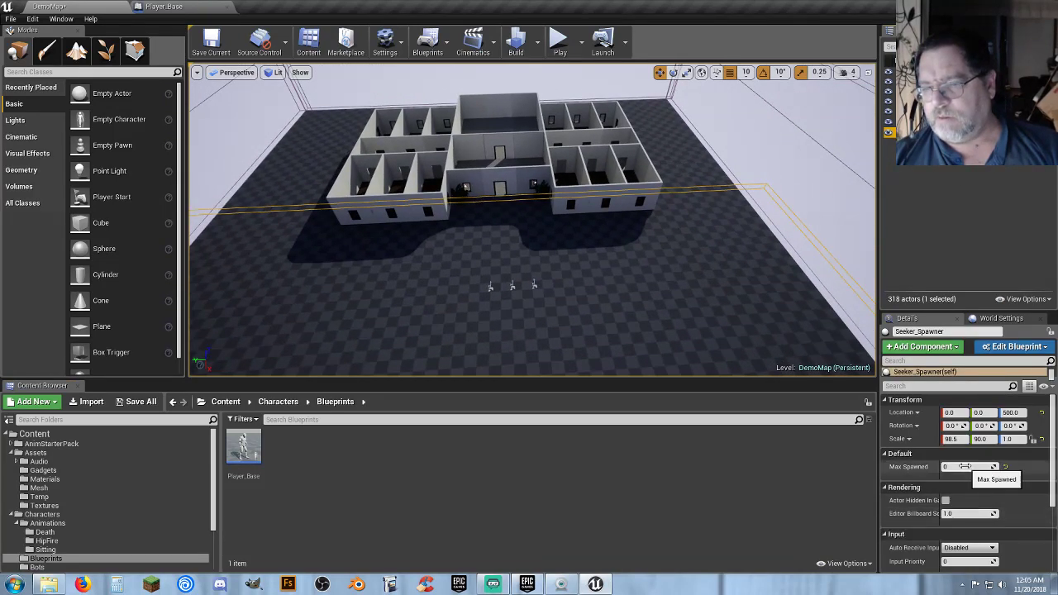
click(964, 466)
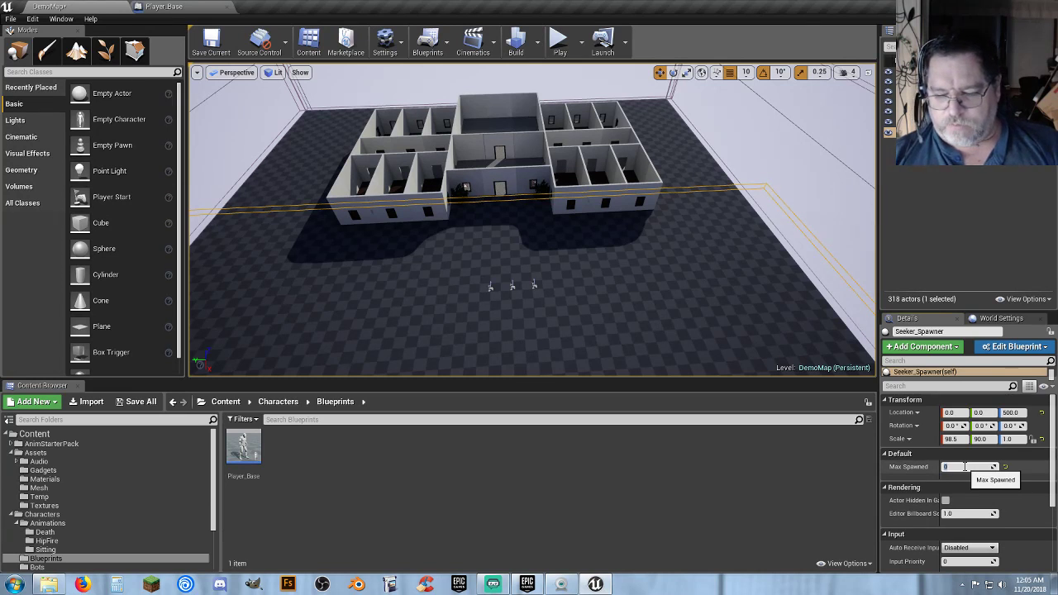
text(4)
key(Return)
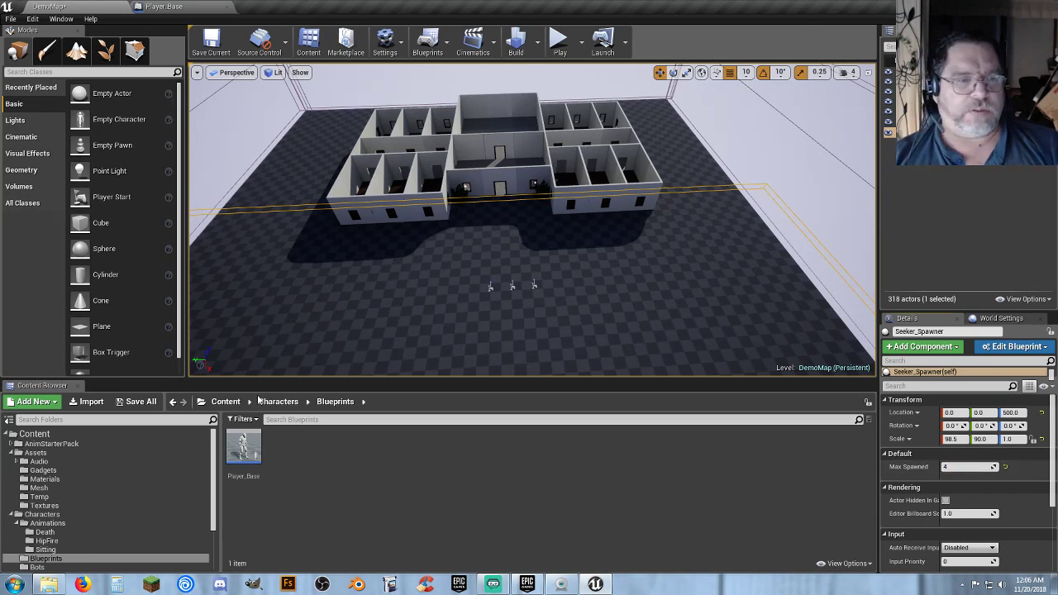
click(139, 401)
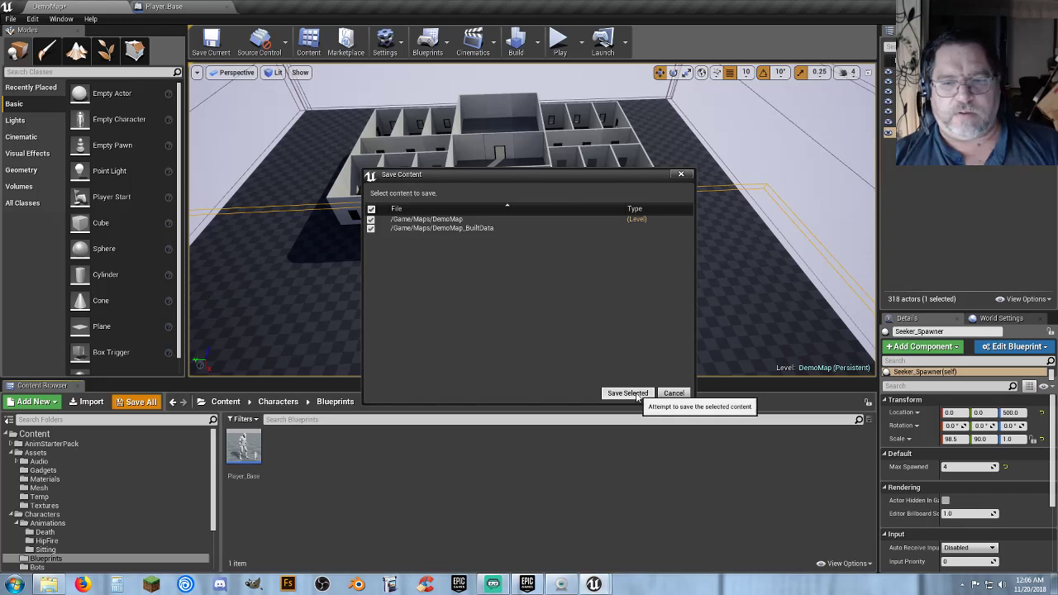
click(627, 394)
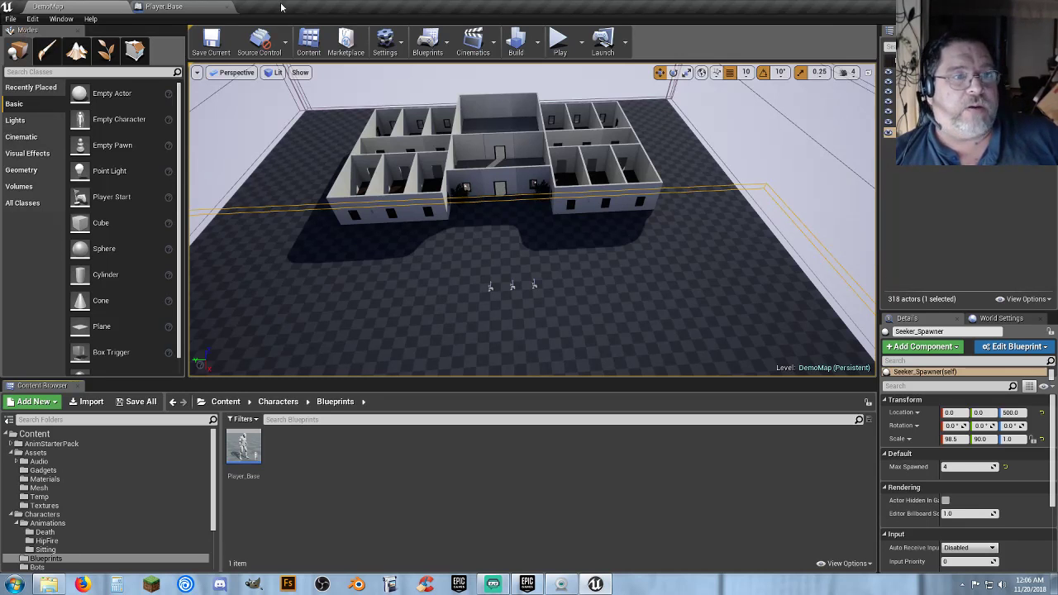
Close the Player_Base blueprint editor and package the project for Windows (64-bit)
click(228, 7)
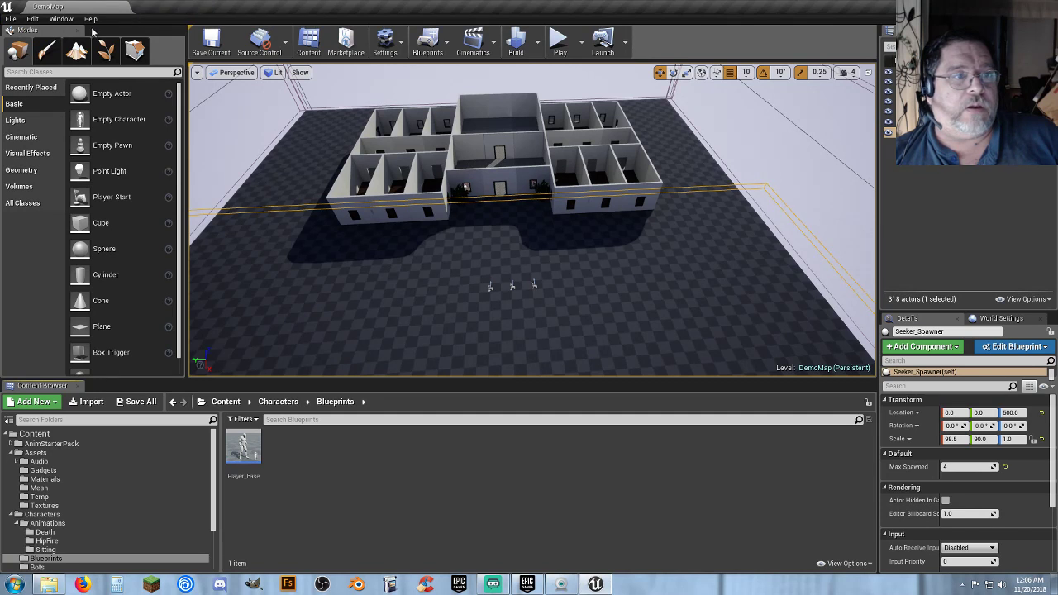
click(10, 19)
mouse_move(47, 224)
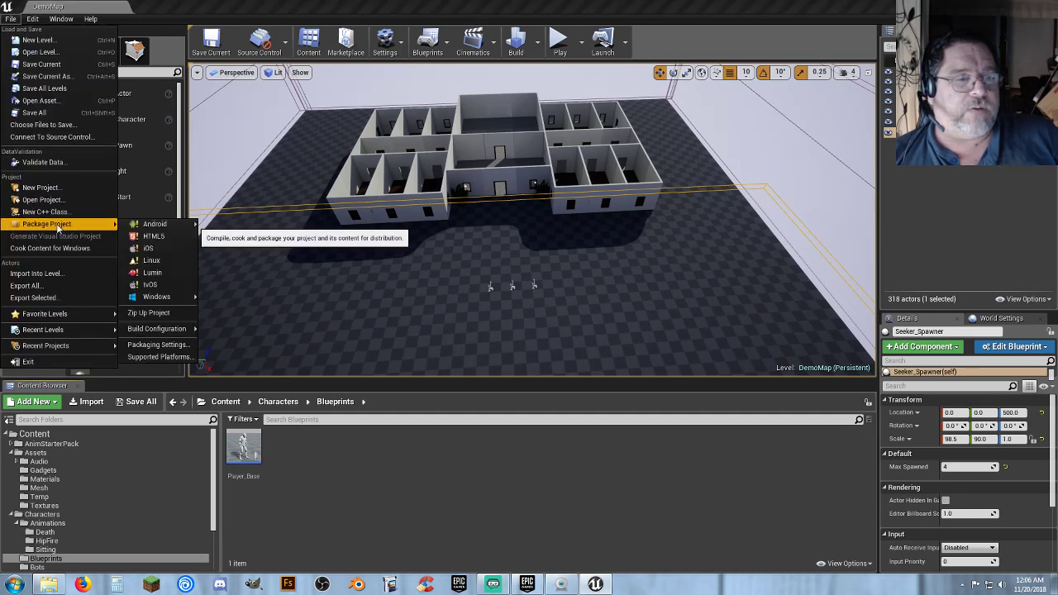
mouse_move(157, 296)
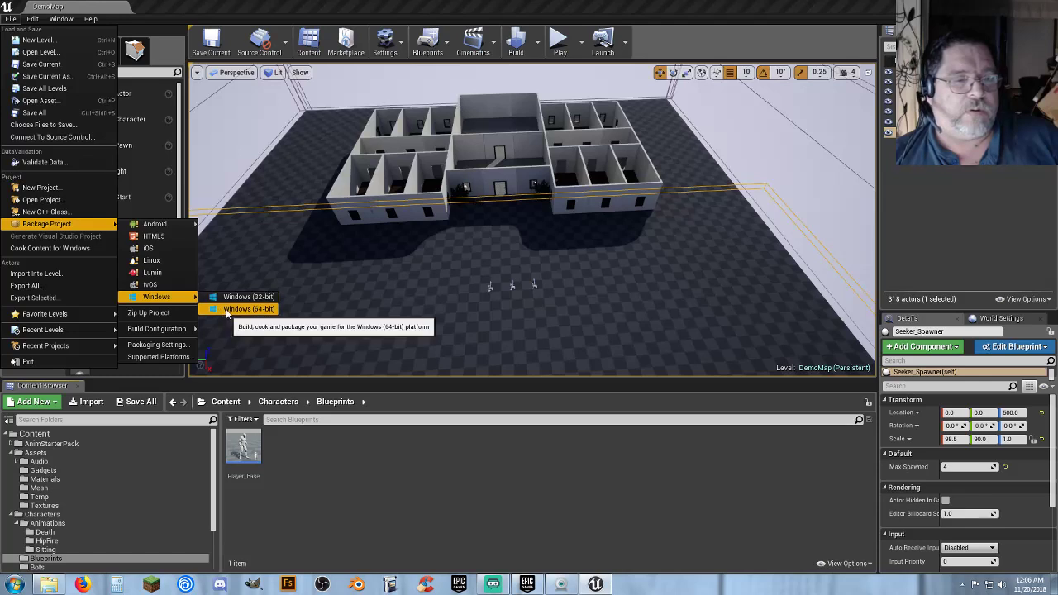